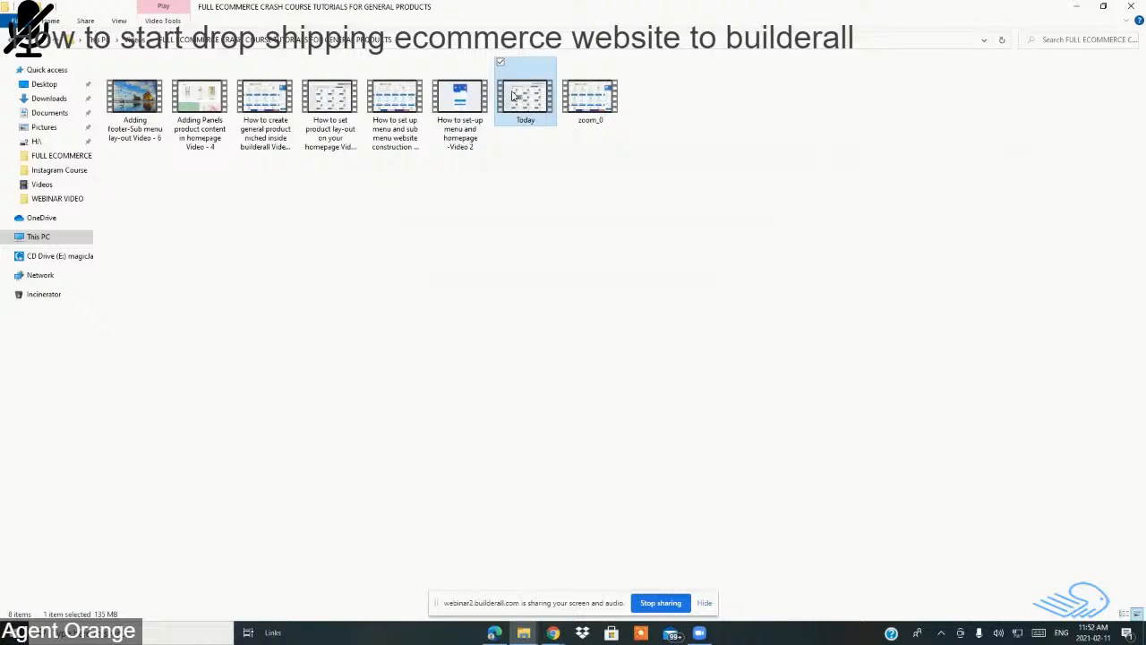
Step: Open the Today video from the FULL ECOMMERCE CRASH COURSE folder to play it
right_click(515, 96)
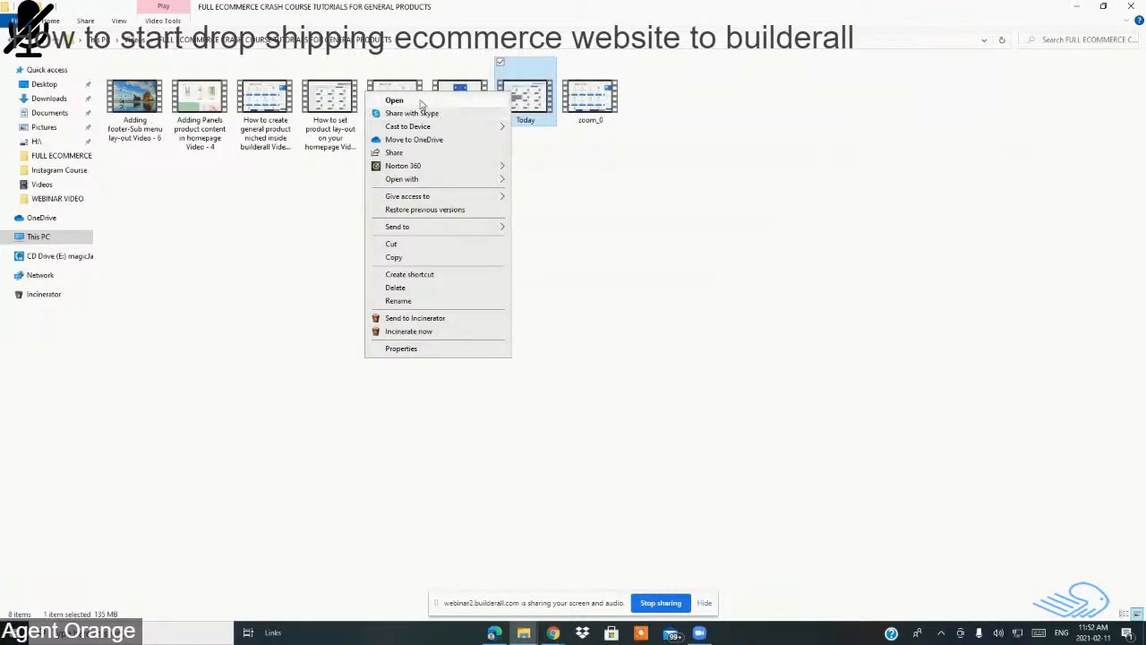
left_click(423, 99)
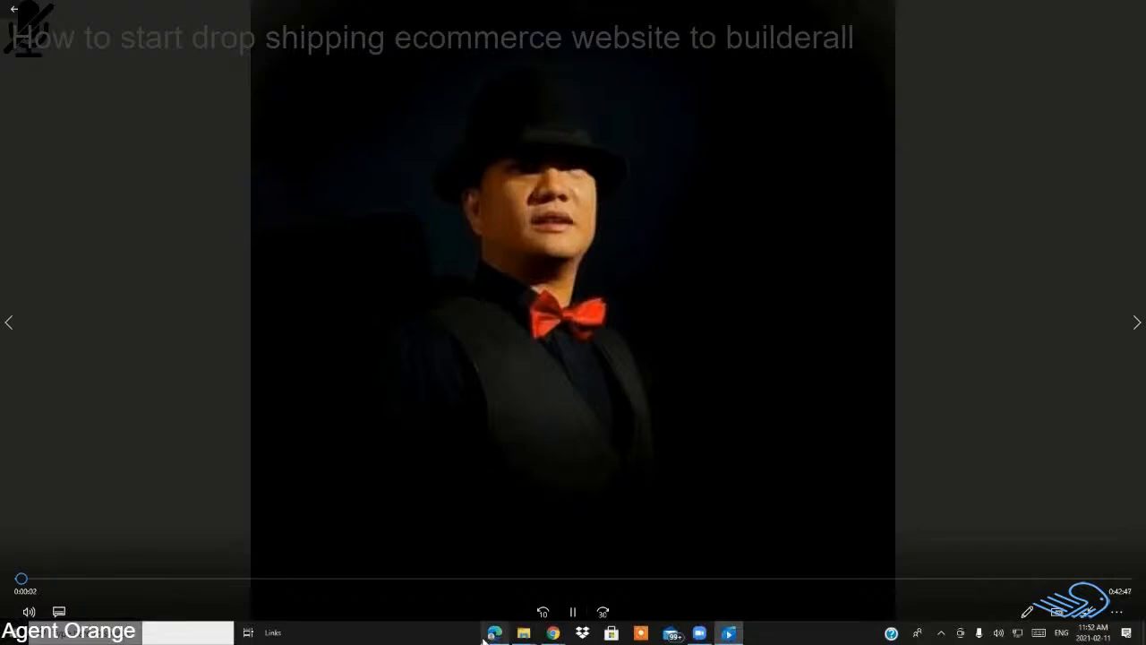
Step: Mute the Today video playing in Movies & TV
mouse_move(483, 637)
key("XF86AudioMute")
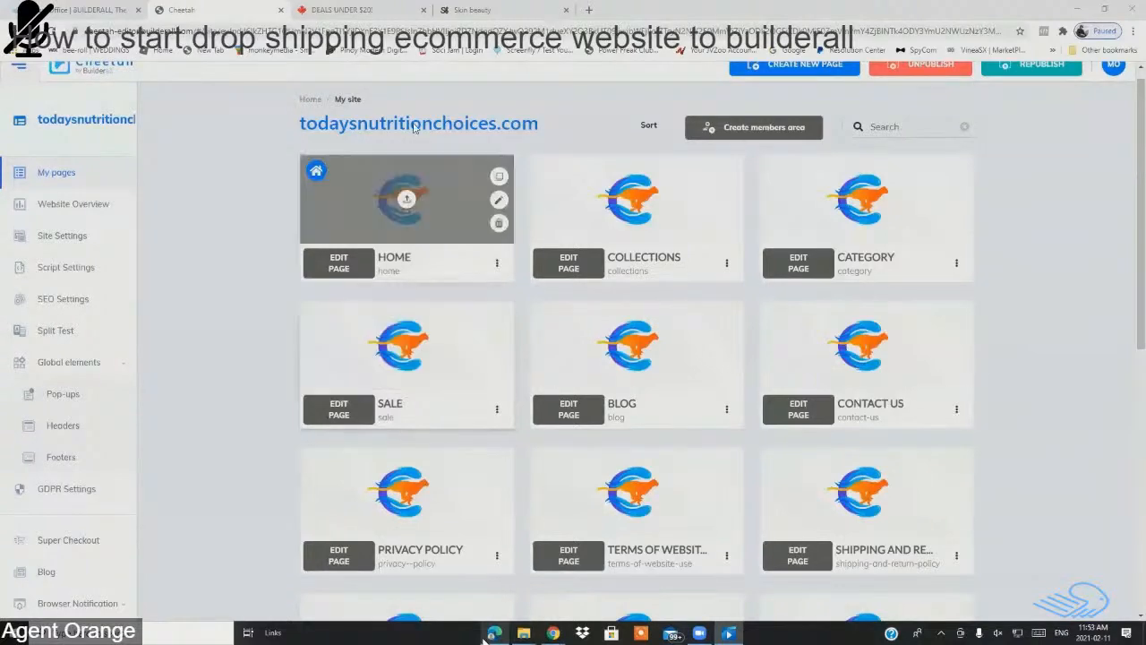
Step: Look over the deals store and the Skin beauty reference store, then return to the Cheetah page list
left_click(380, 11)
left_click(484, 9)
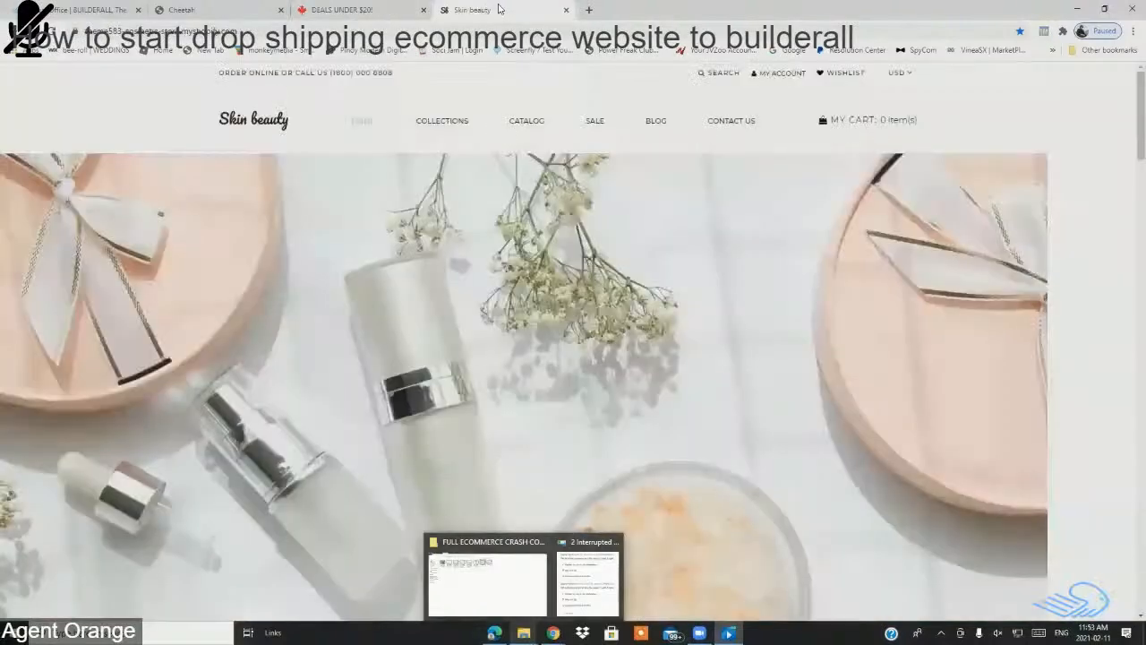
left_click(229, 7)
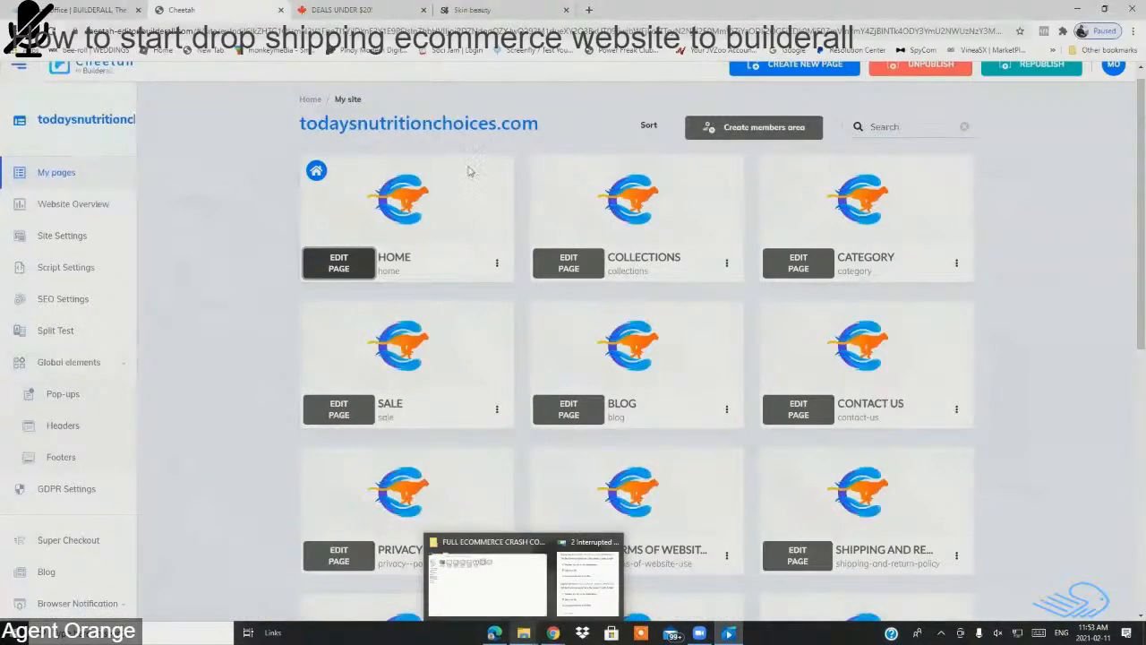
Step: Review the site's pages and open the Home page for editing
scroll(494, 256, "down", 6)
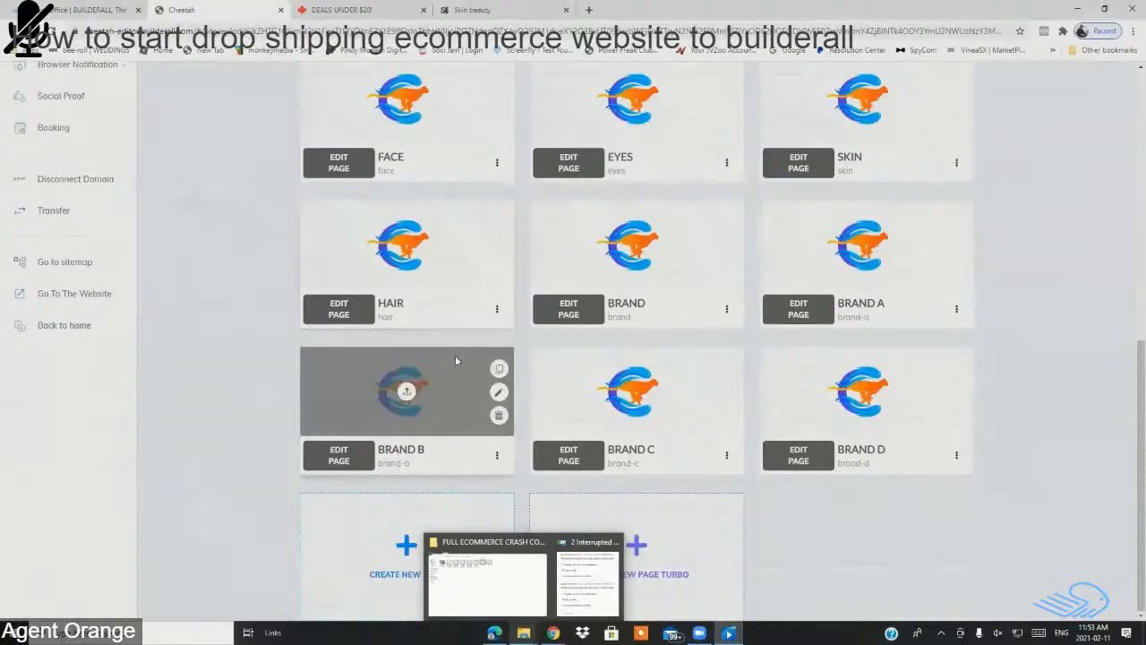
scroll(455, 361, "up", 6)
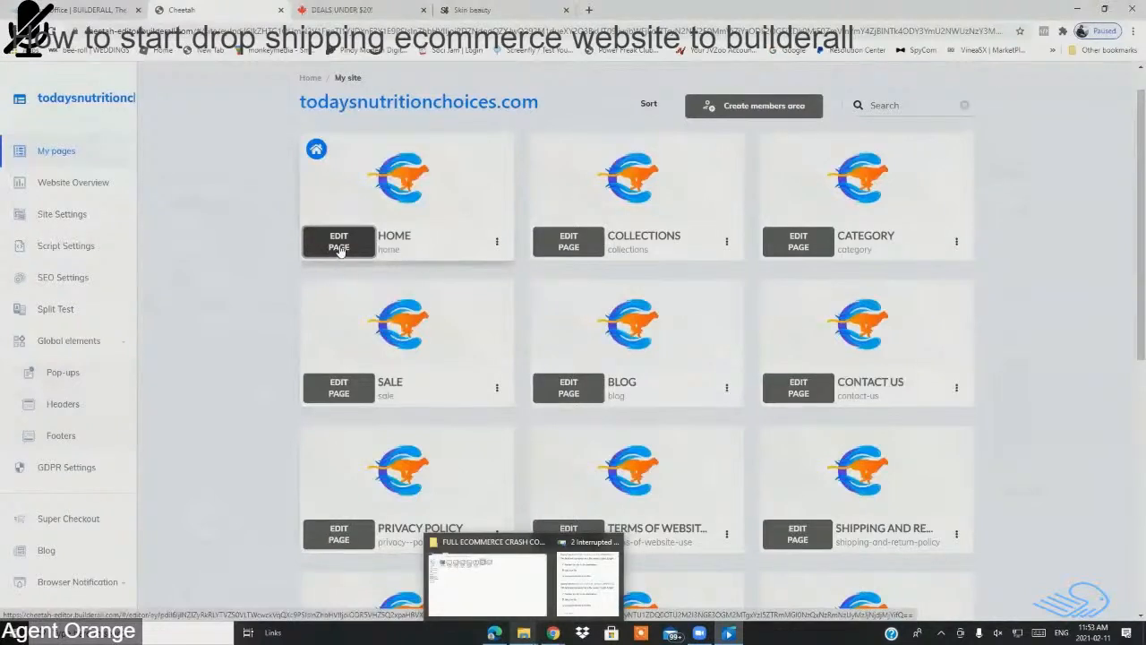
left_click(336, 252)
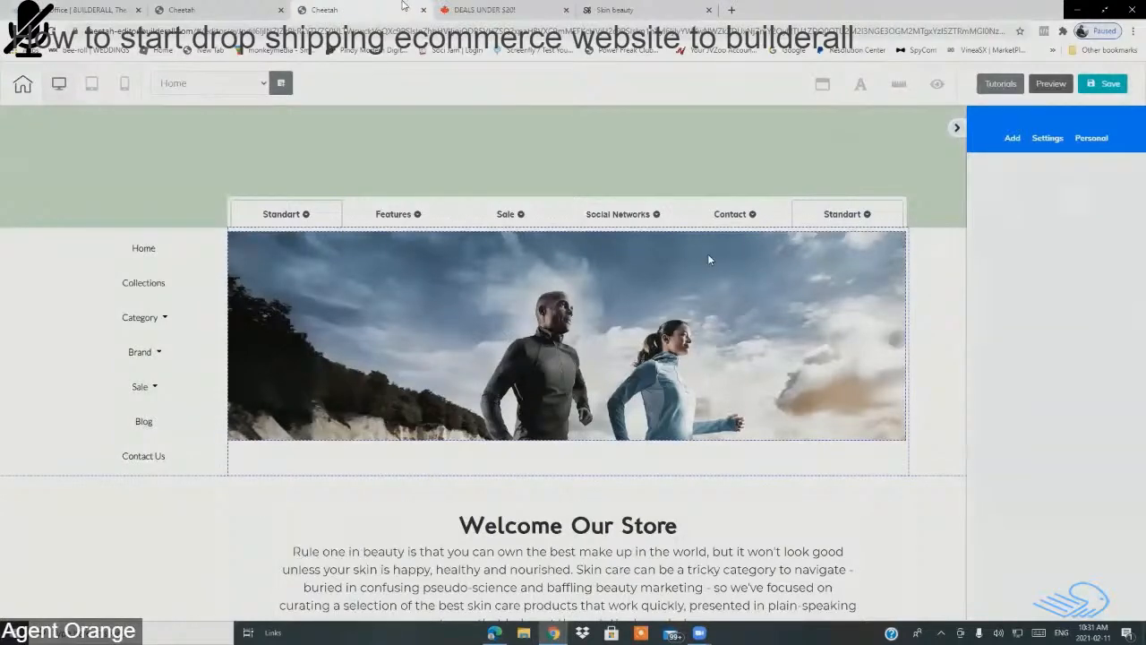
Step: Scan the loaded Home page, review the logo PDF's hex codes and typefaces, and open File Explorer
scroll(708, 259, "down", 3)
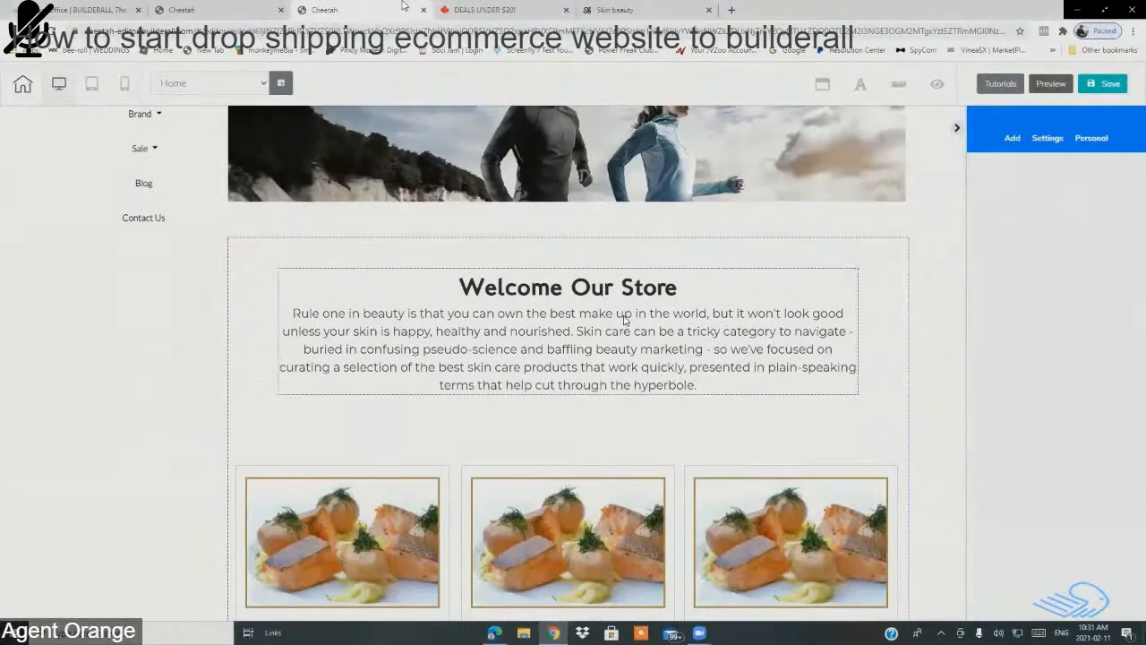
scroll(760, 279, "up", 3)
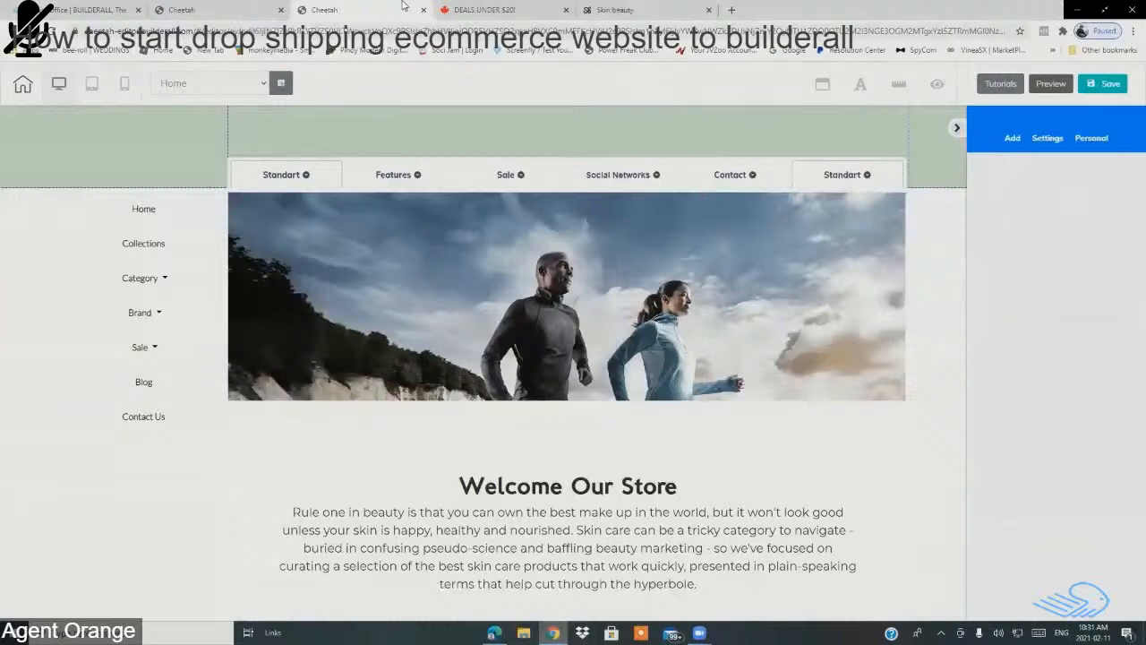
left_click(495, 632)
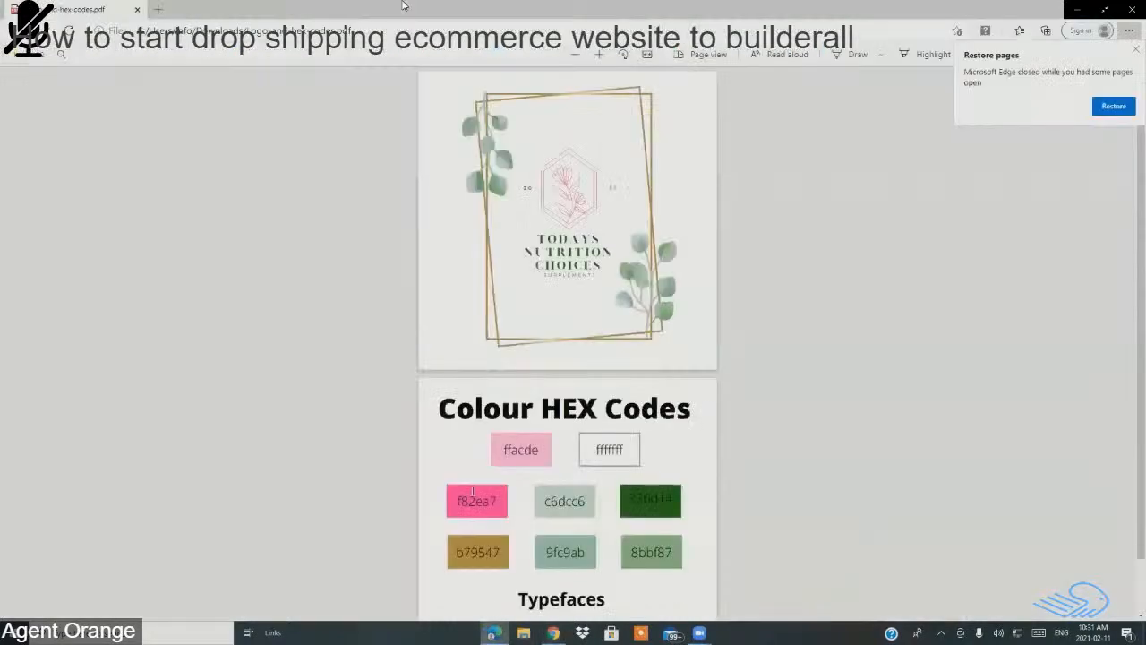
scroll(438, 381, "down", 1)
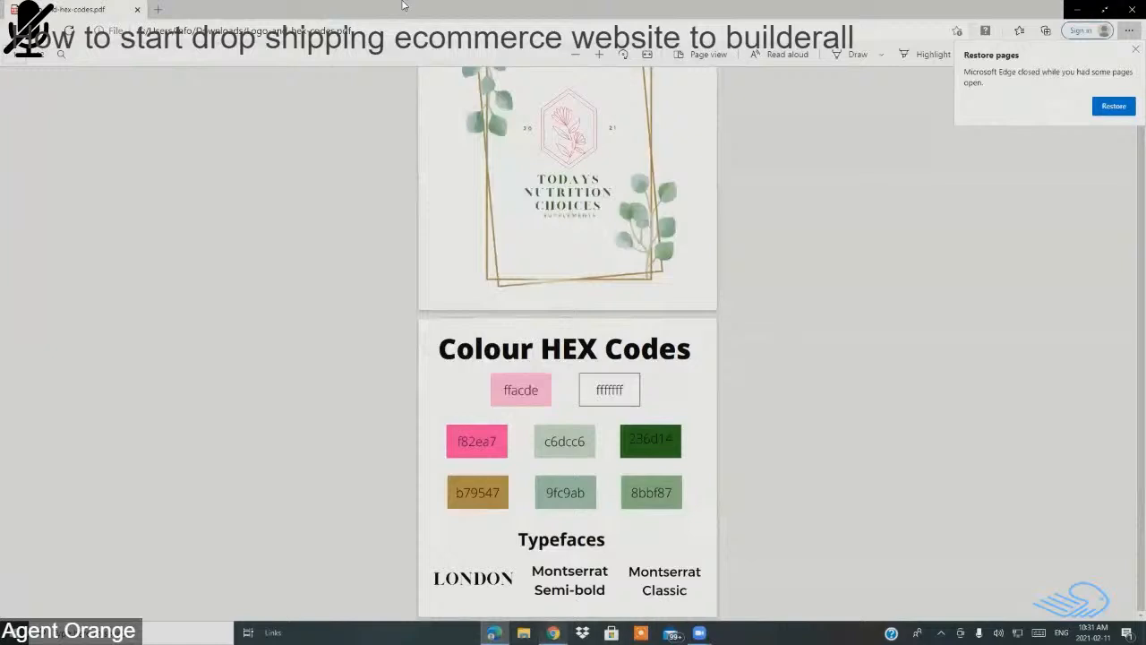
left_click(523, 632)
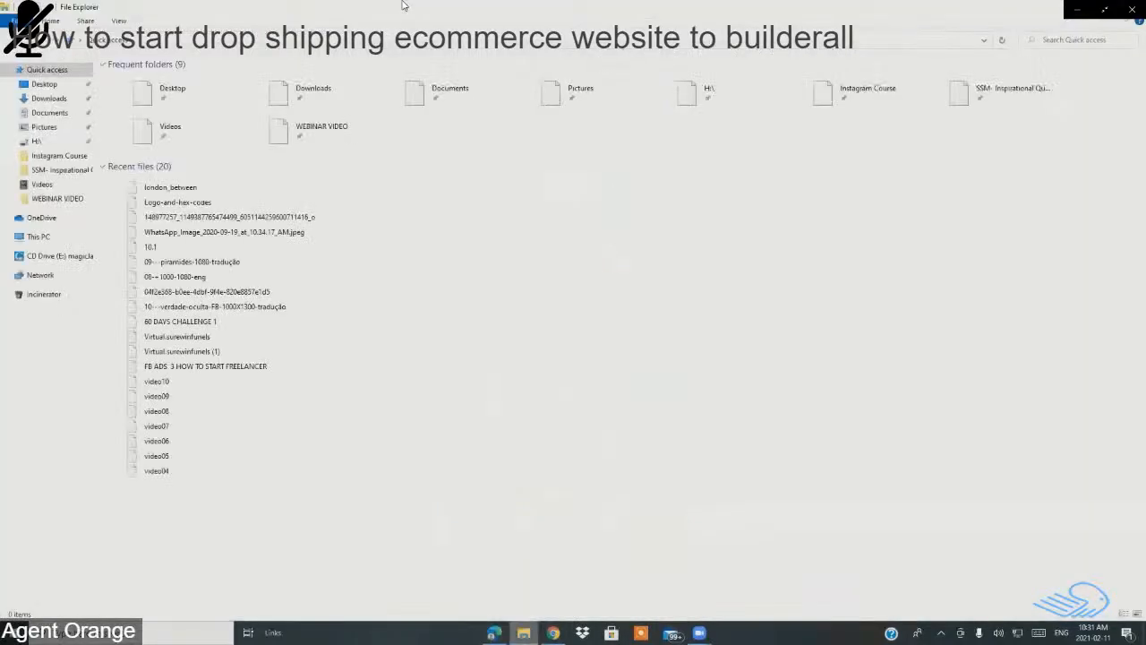
Step: Check Downloads for the Logo-and-hex-codes PDF and london_between zip, then return to the editor
left_click(51, 99)
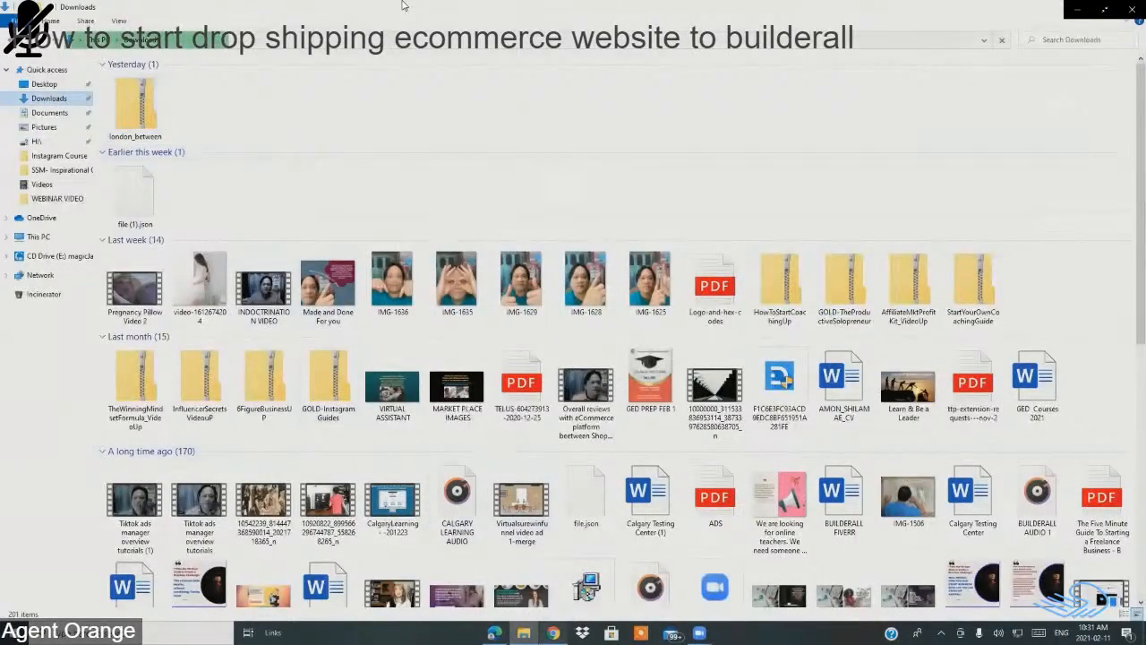
key("alt+Tab")
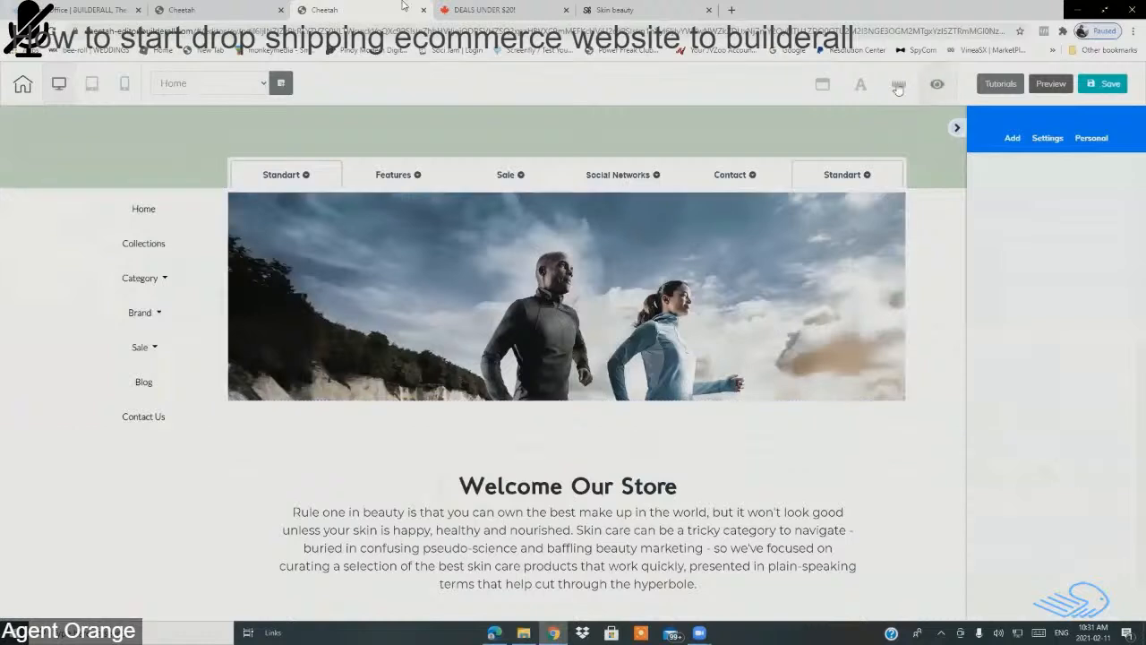
Step: Open the Site fonts panel and choose Upload your font to get the Font Upload dialog
left_click(860, 87)
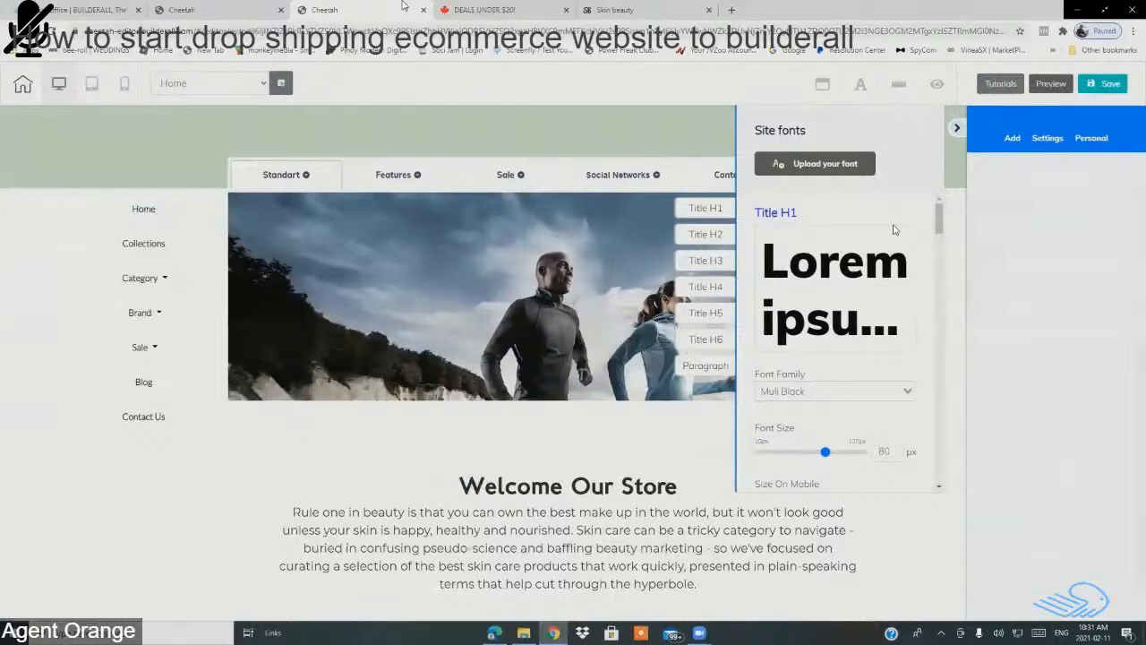
left_click(639, 122)
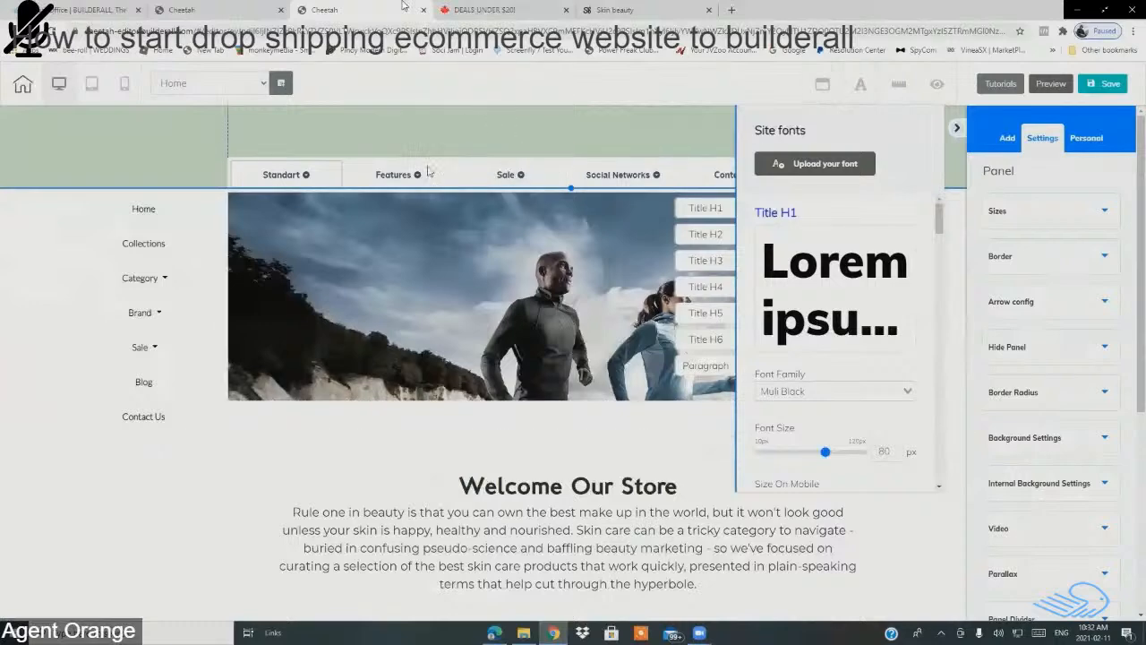
scroll(403, 268, "down", 4)
scroll(403, 292, "up", 4)
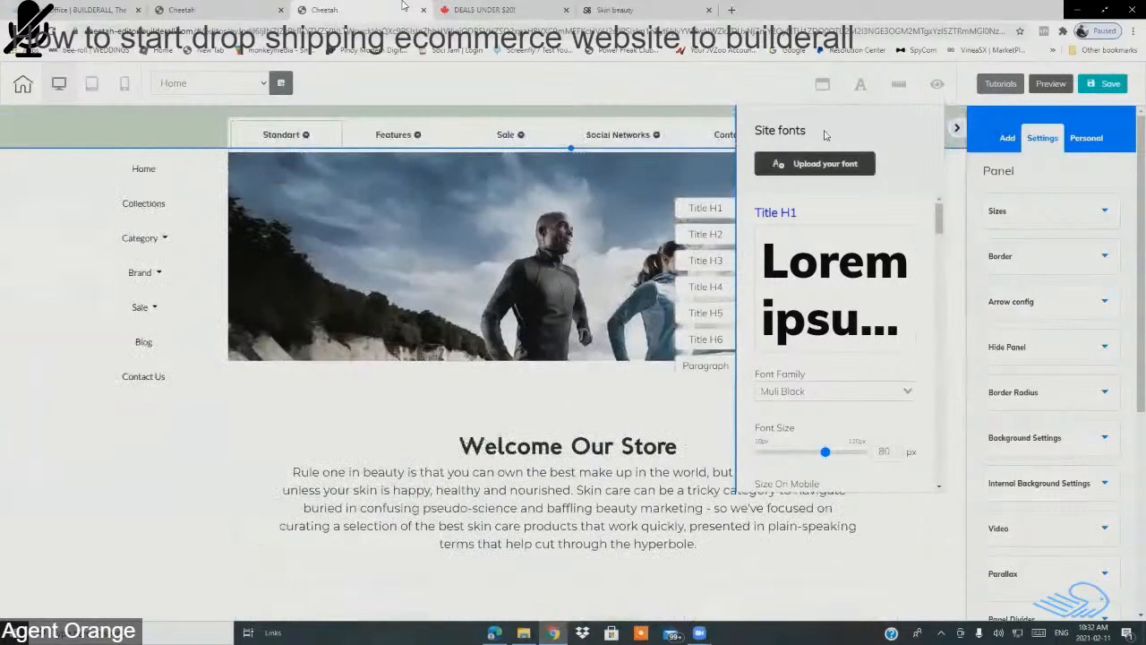
left_click(817, 170)
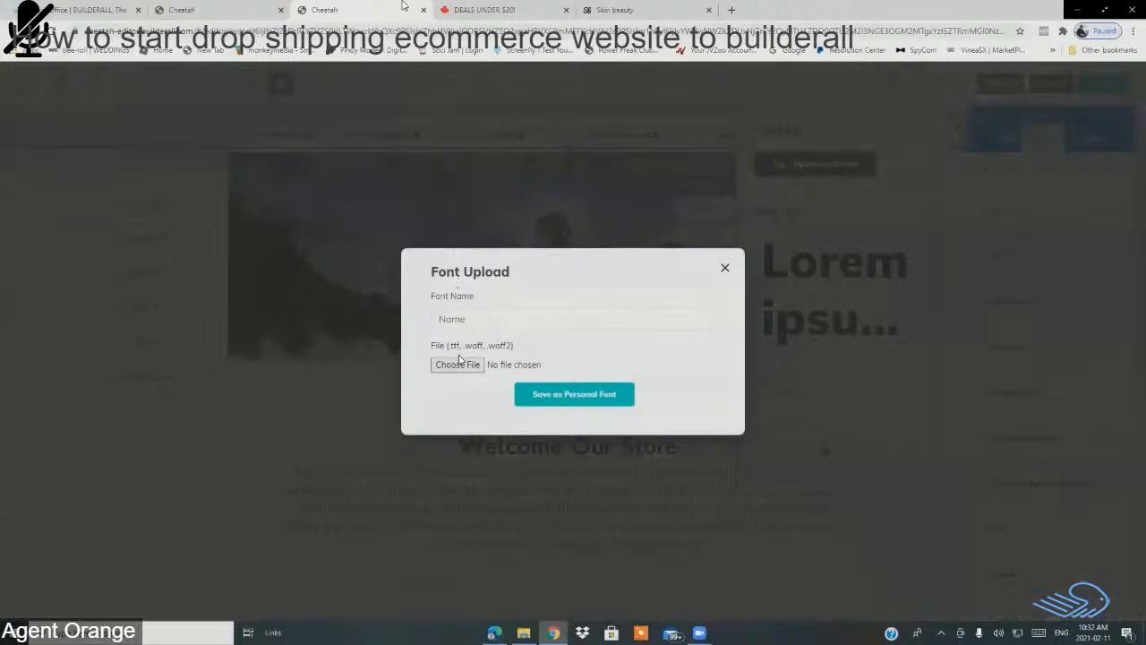
Step: Find LondonTwo inside london_between in Downloads using All Files, then cancel and close Font Upload
left_click(459, 365)
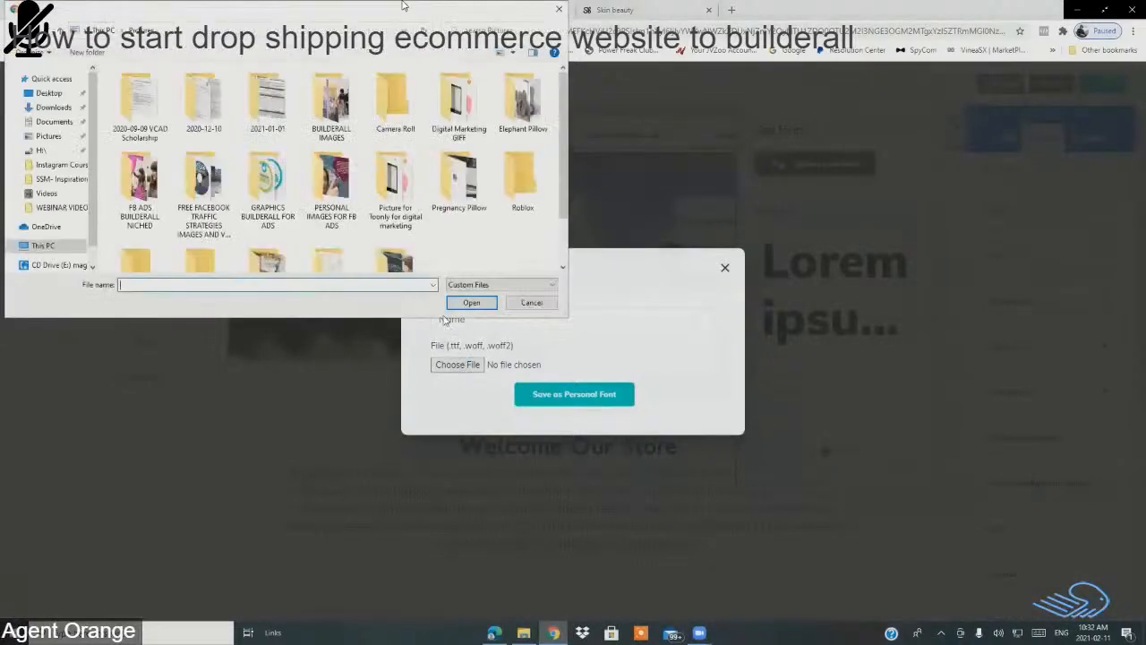
left_click(54, 110)
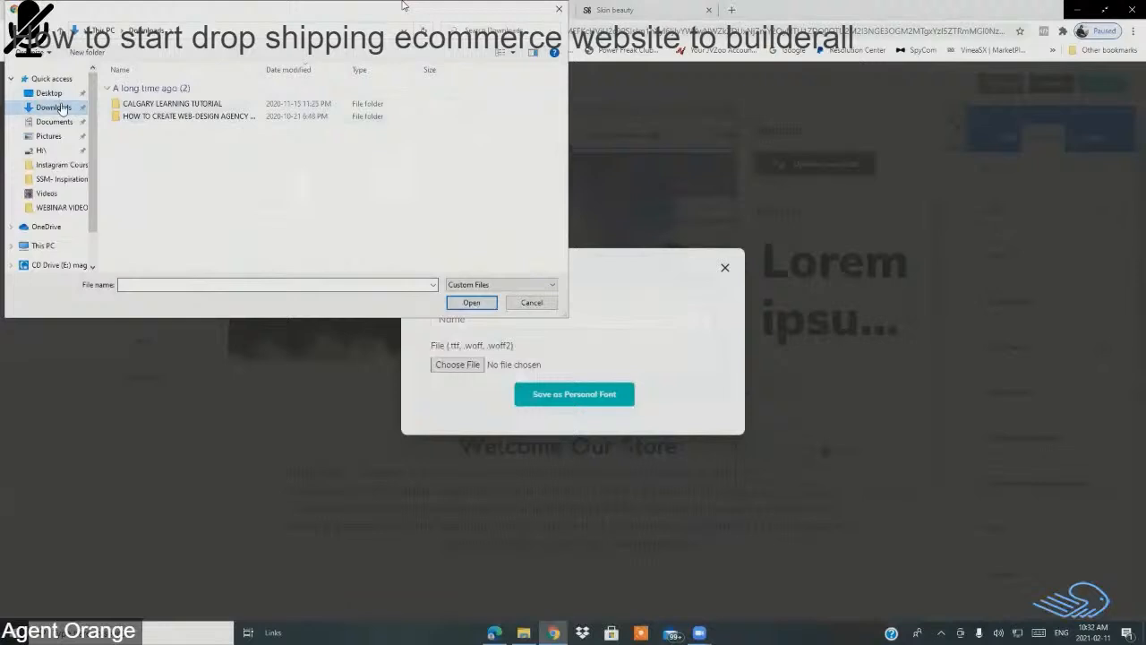
left_click(462, 285)
left_click(454, 299)
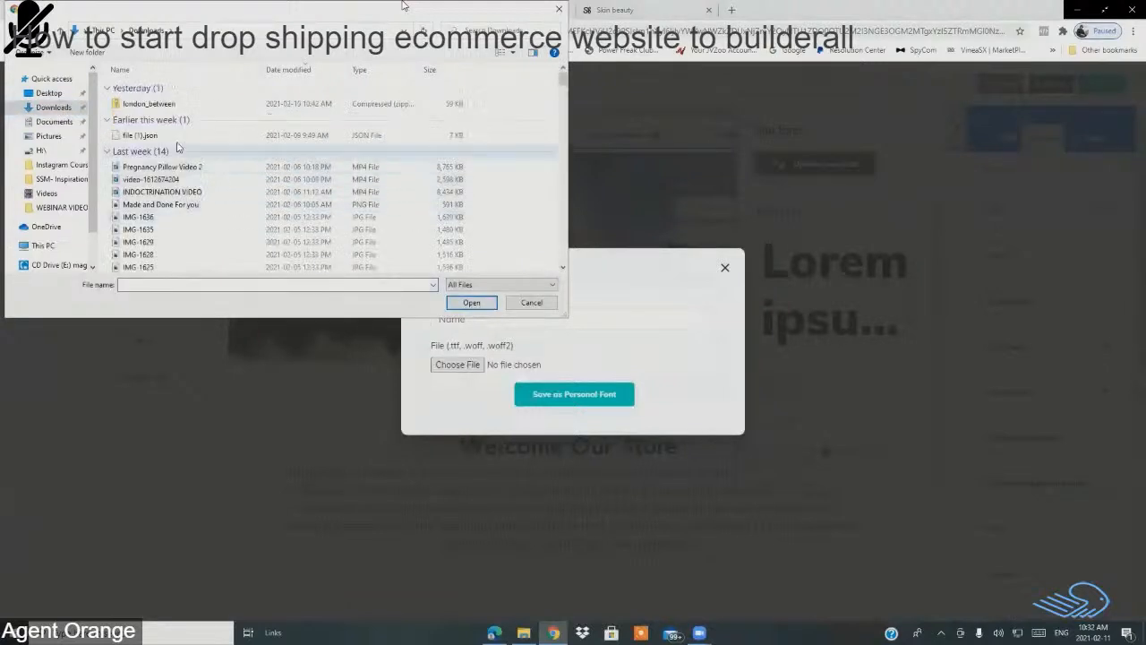
left_click(134, 104)
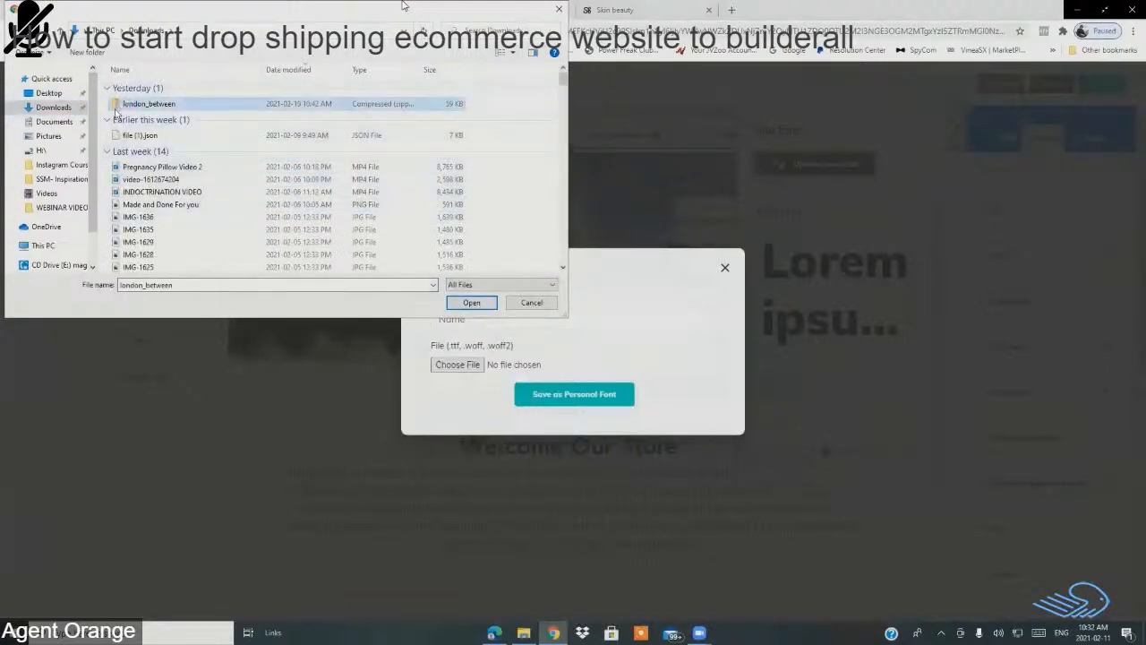
right_click(136, 105)
left_click(118, 132)
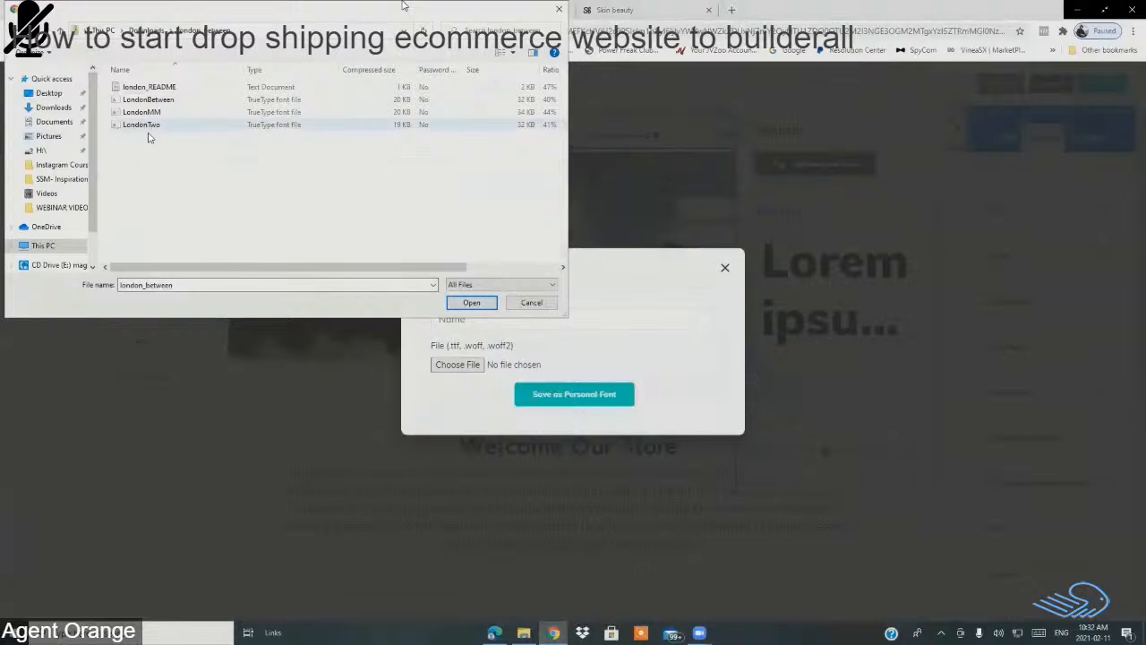
left_click(148, 127)
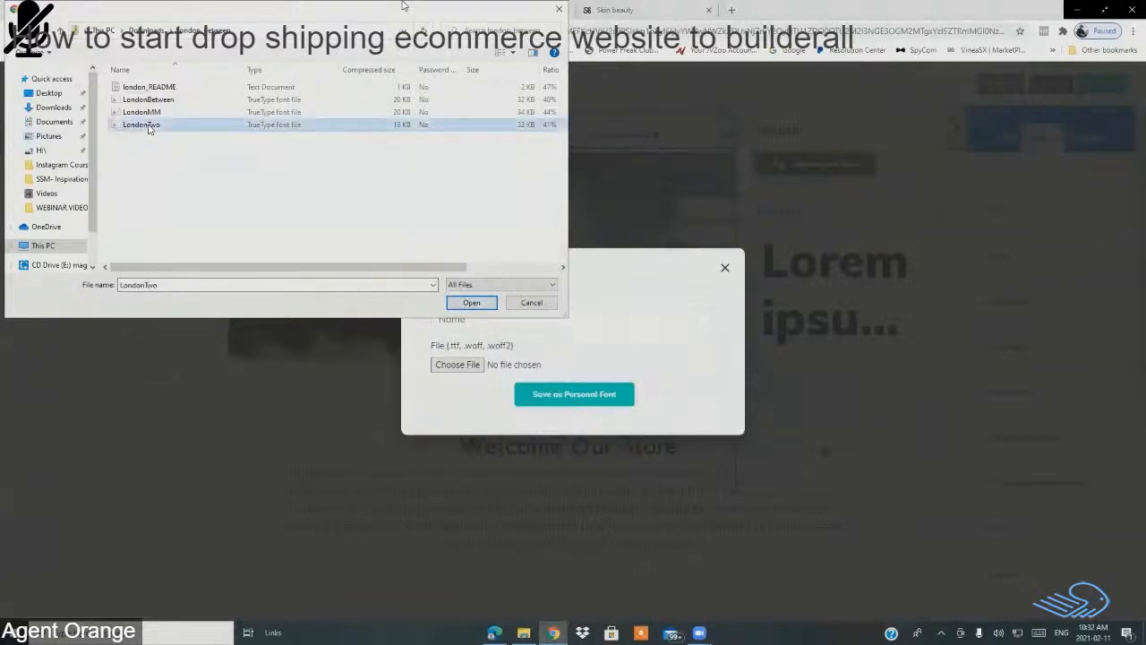
left_click(532, 303)
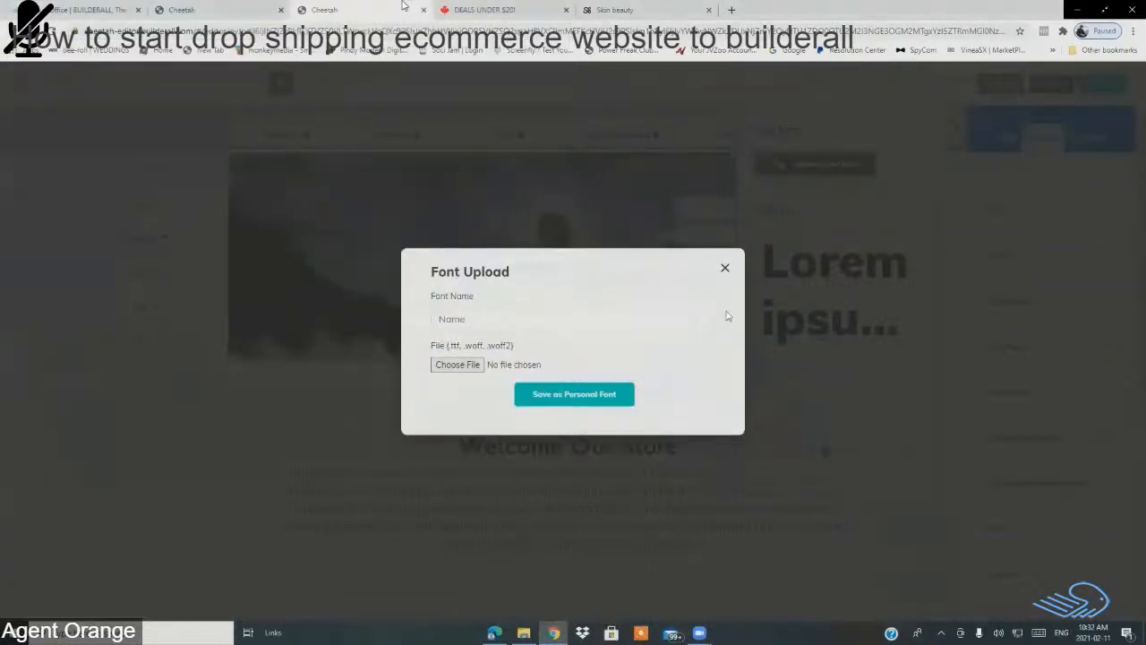
left_click(725, 269)
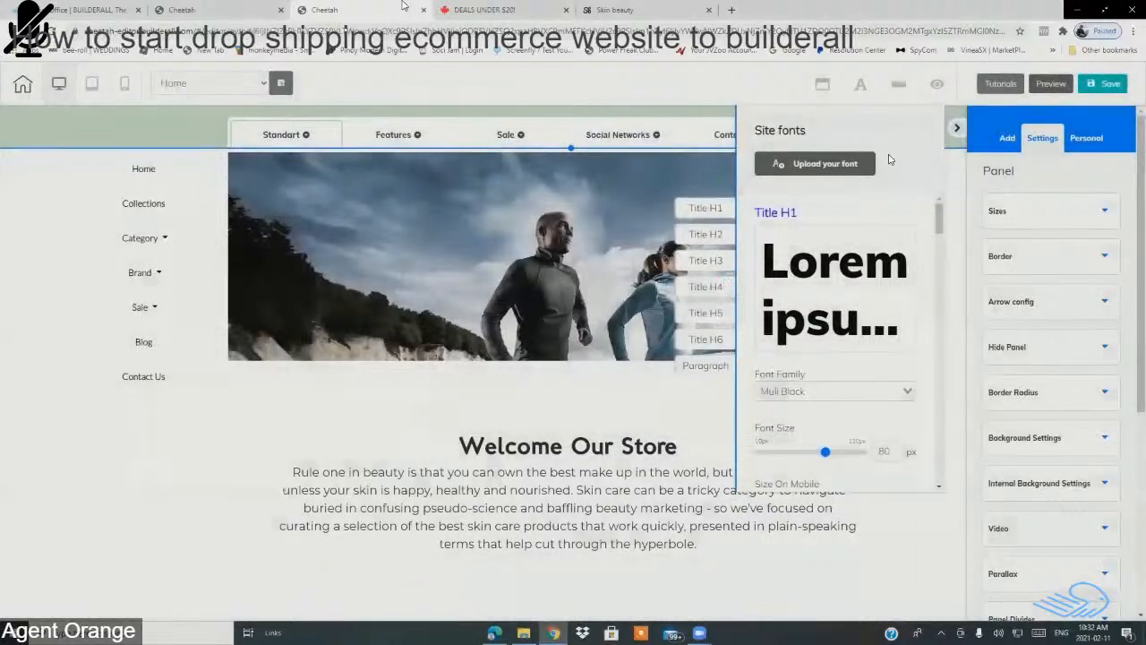
left_click(861, 84)
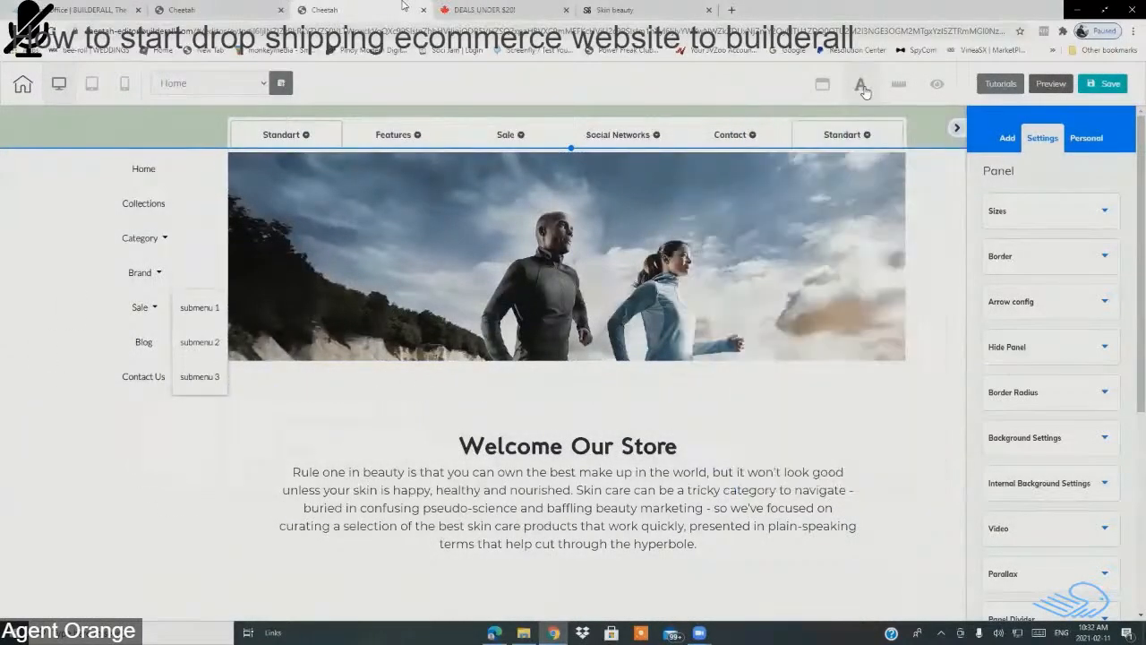
scroll(446, 451, "down", 3)
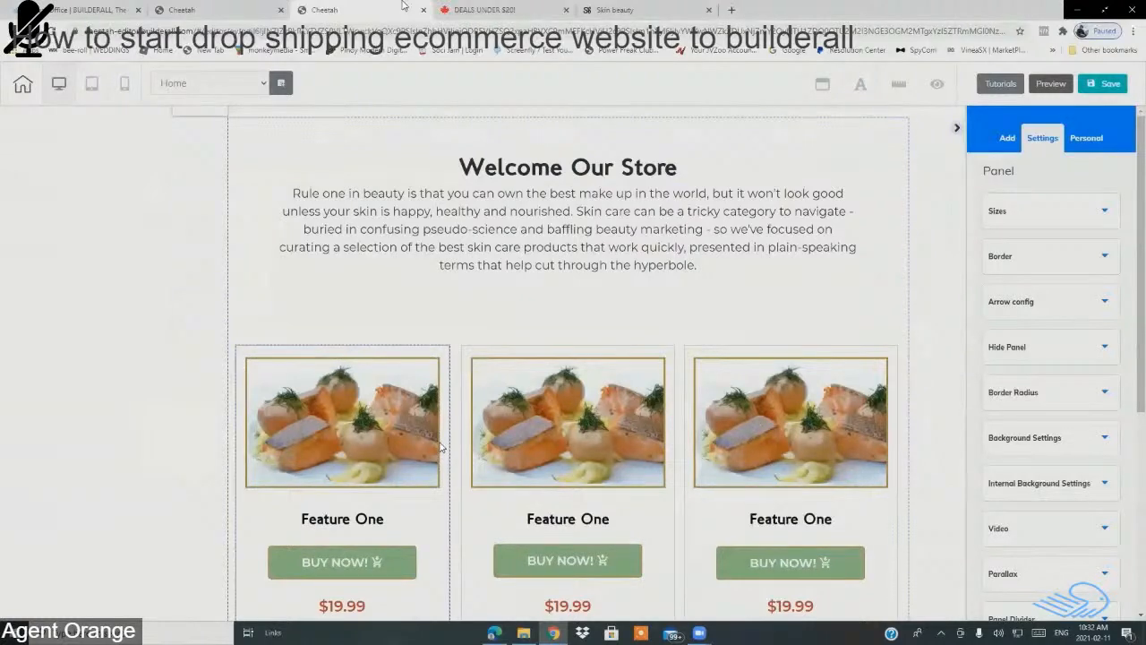
scroll(474, 361, "down", 2)
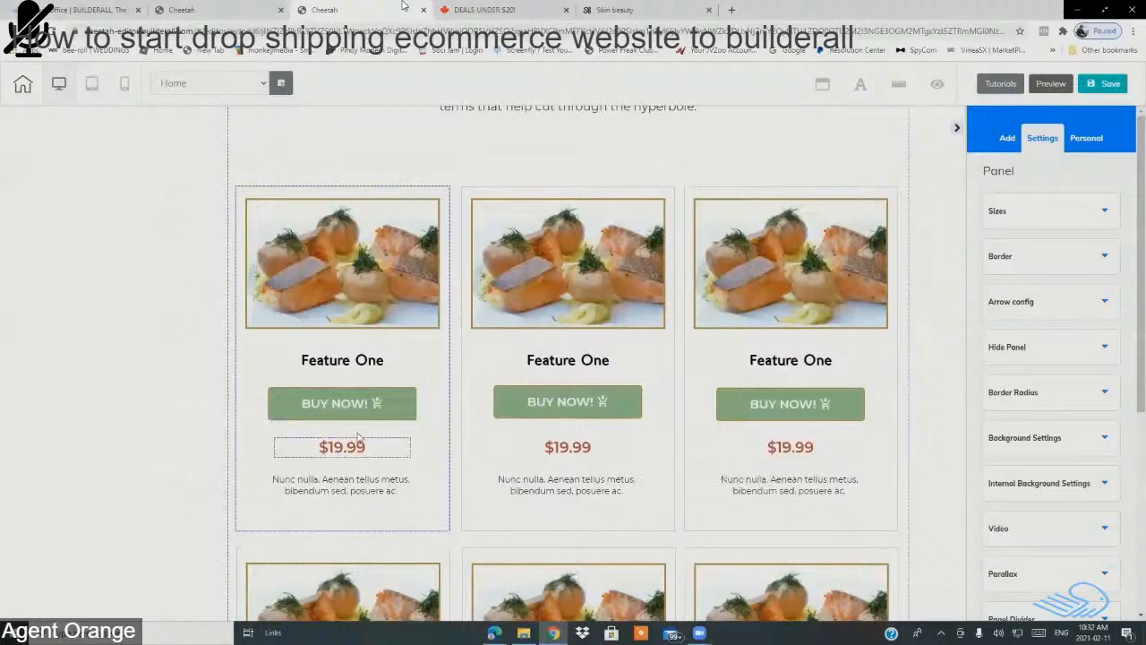
scroll(385, 380, "down", 3)
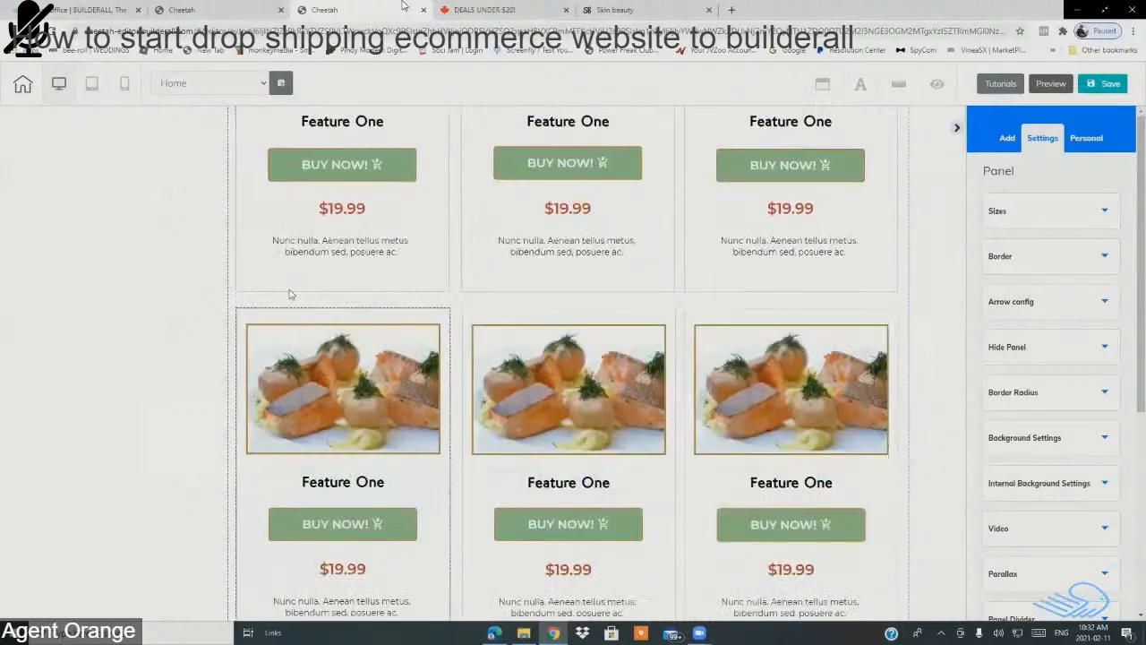
scroll(306, 270, "down", 10)
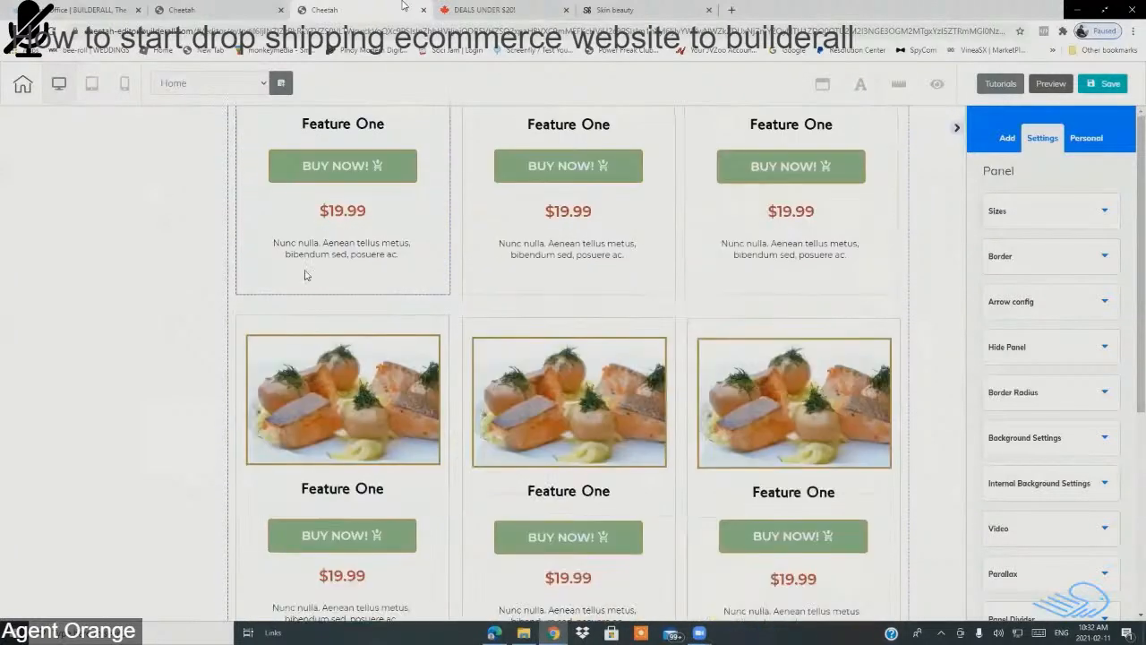
scroll(304, 276, "up", 3)
scroll(310, 268, "down", 2)
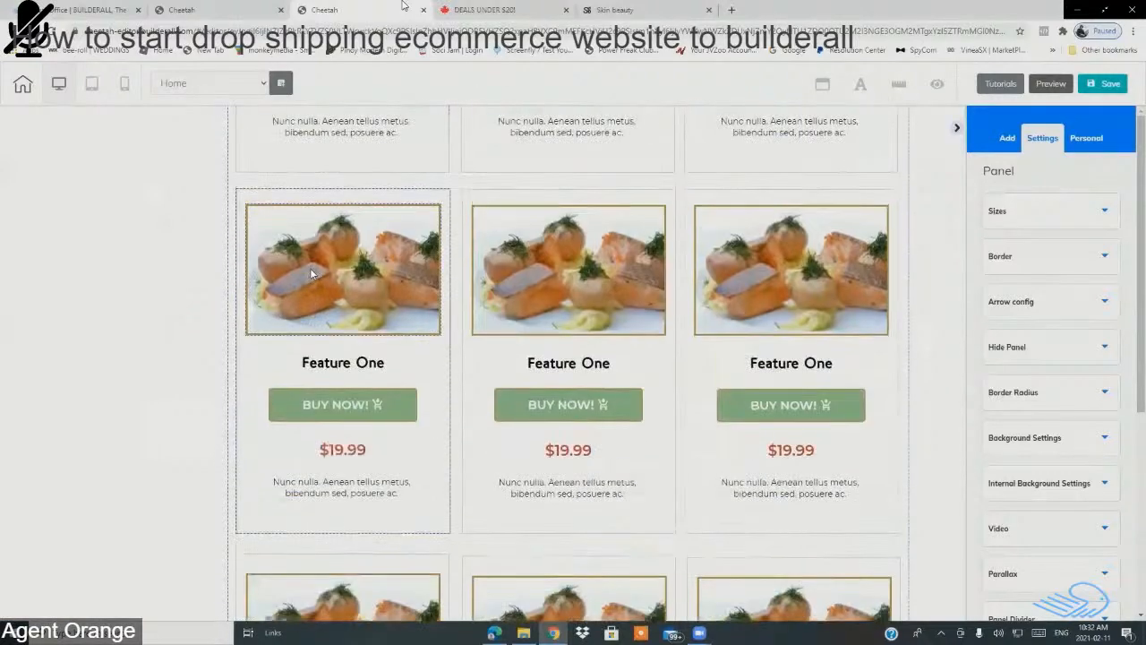
scroll(414, 318, "up", 2)
scroll(413, 319, "up", 3)
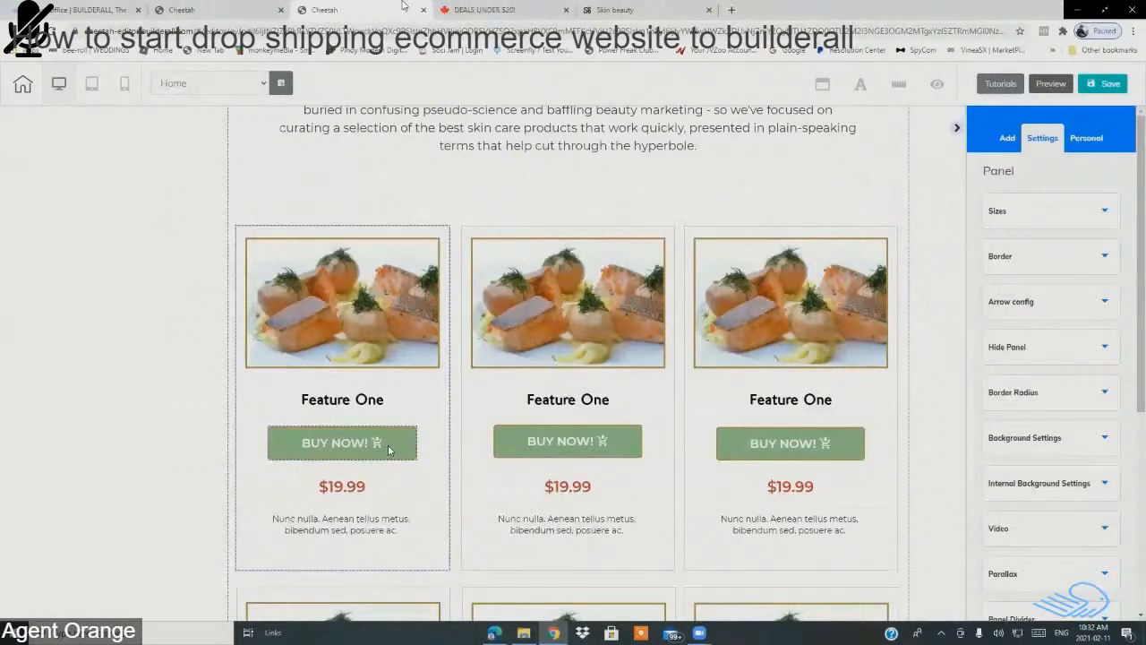
scroll(388, 444, "down", 1)
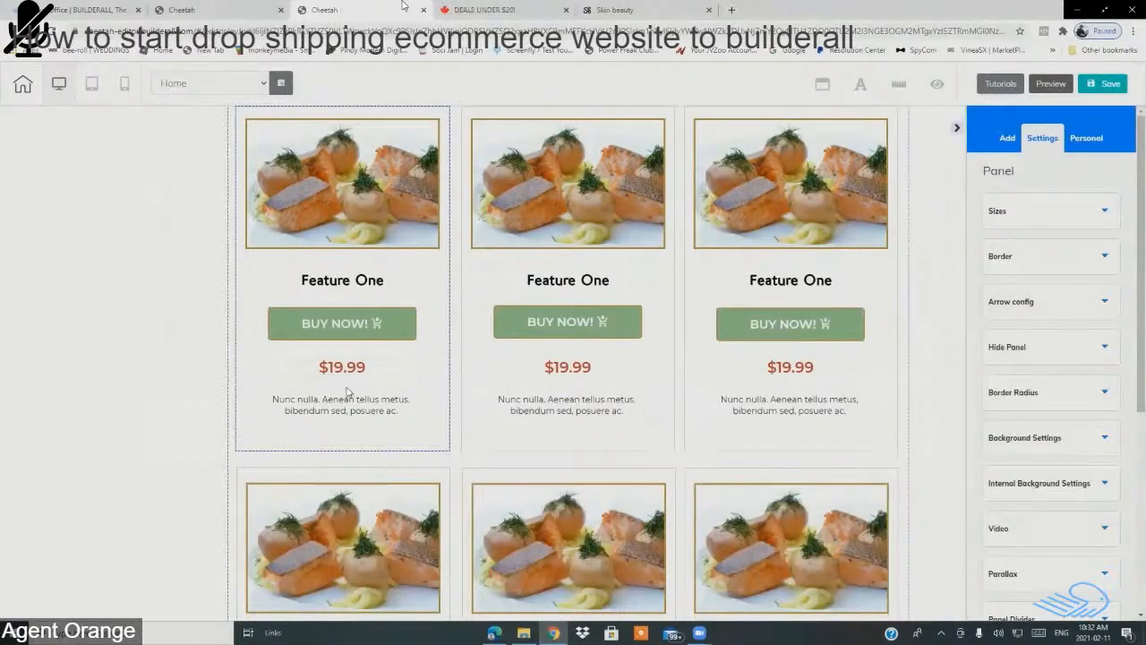
scroll(347, 392, "down", 6)
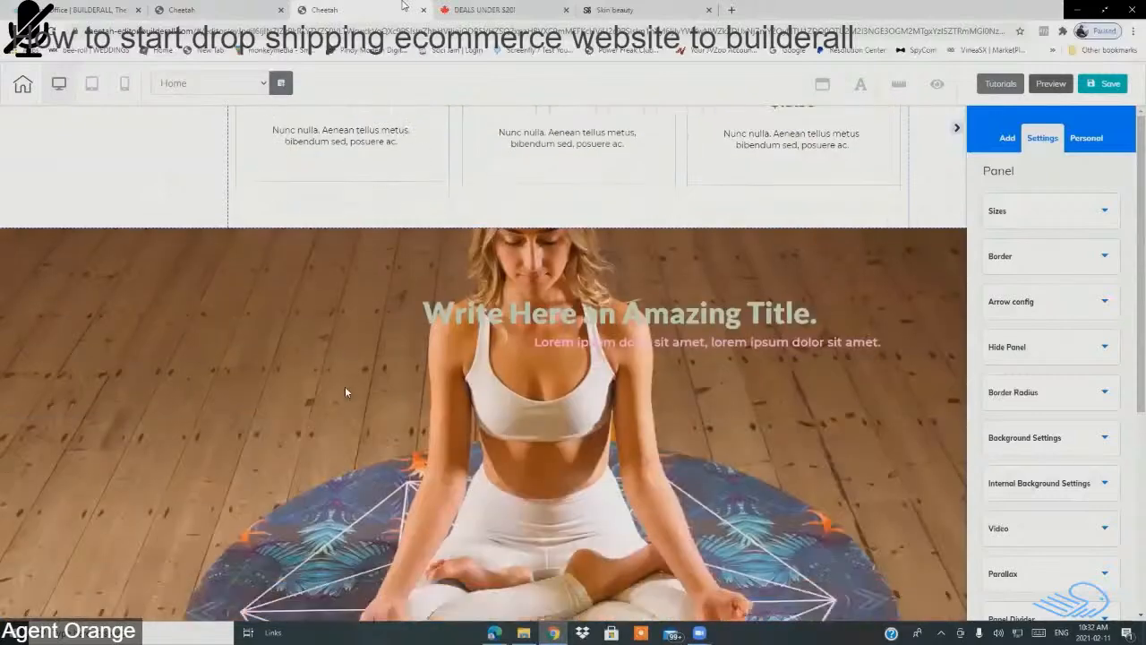
scroll(345, 386, "down", 4)
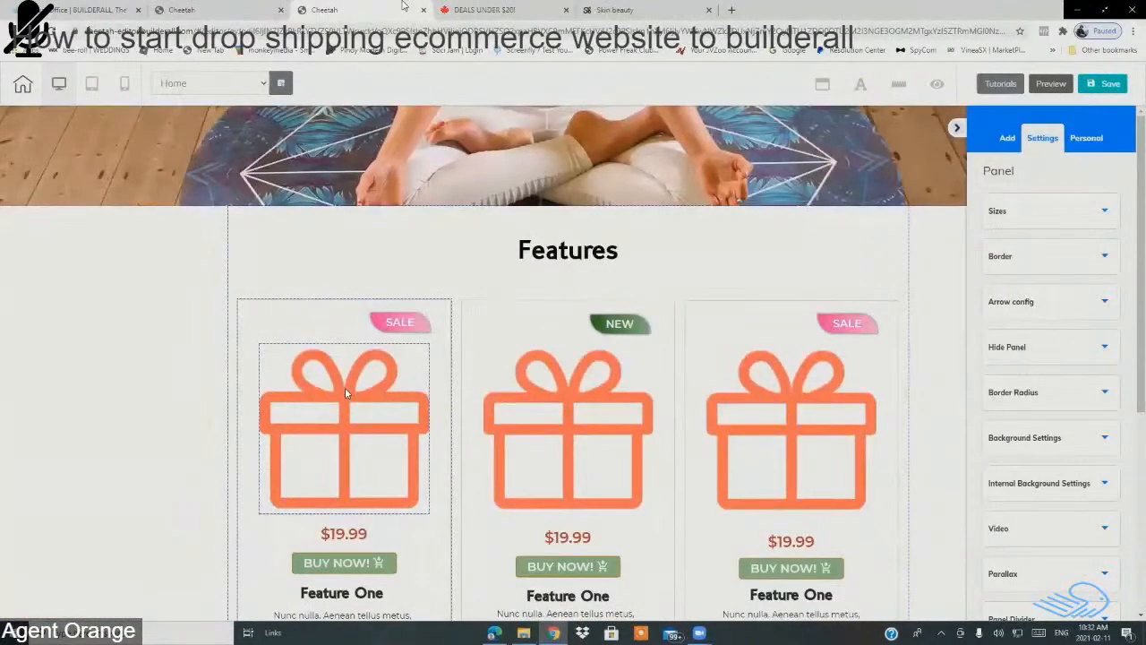
scroll(347, 392, "down", 3)
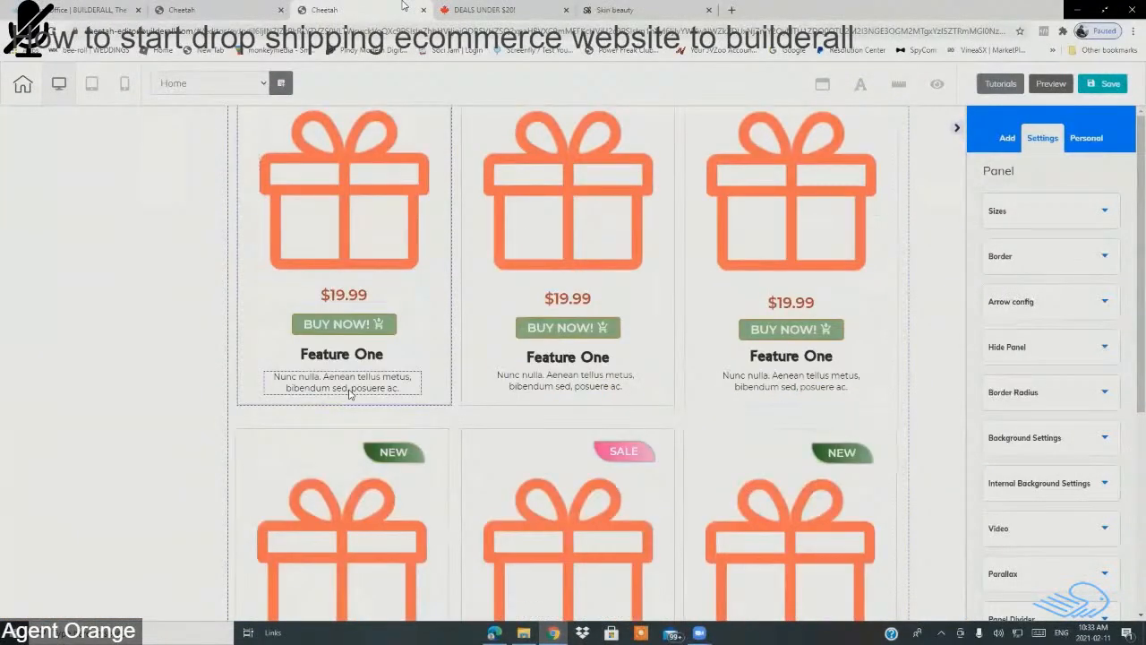
scroll(350, 393, "down", 2)
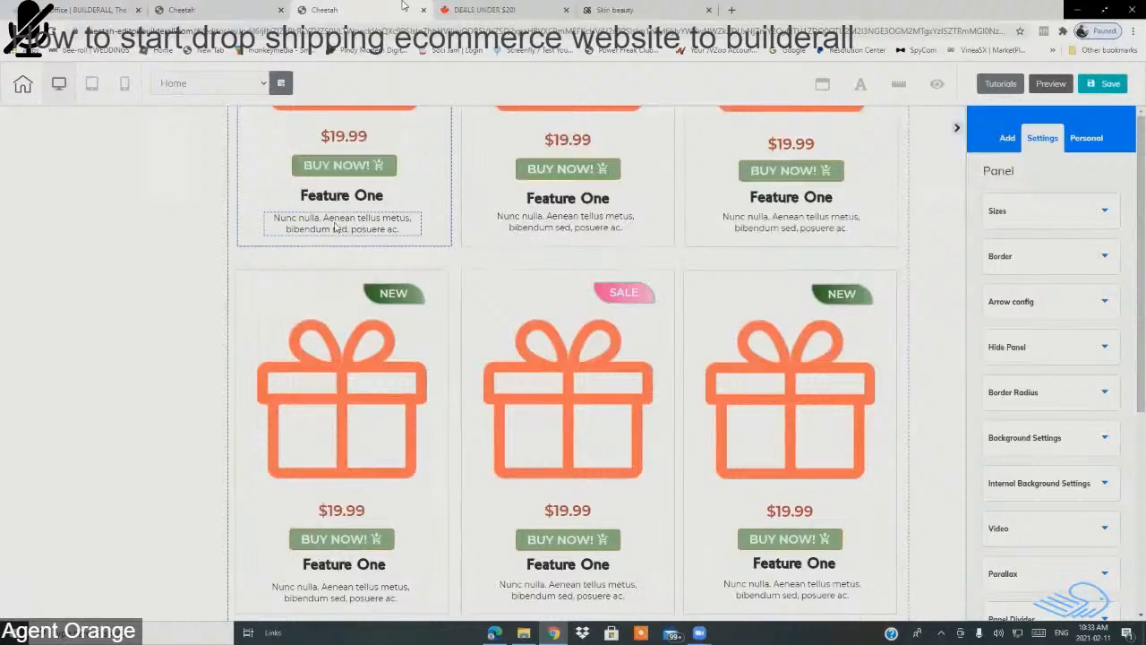
scroll(407, 349, "down", 5)
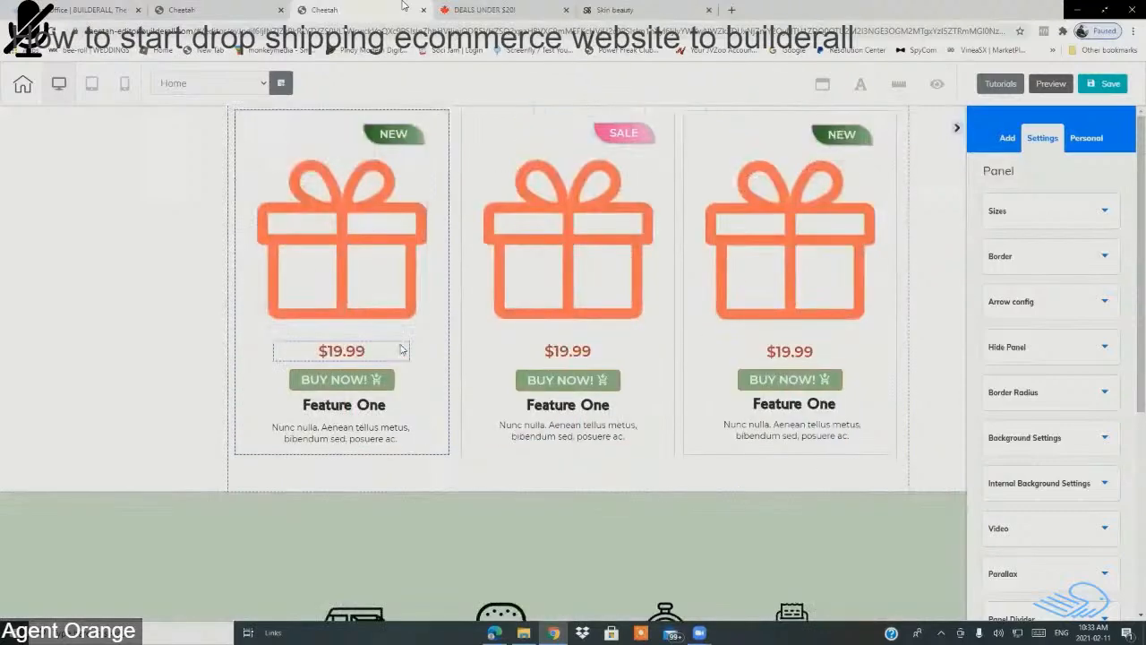
scroll(454, 362, "down", 3)
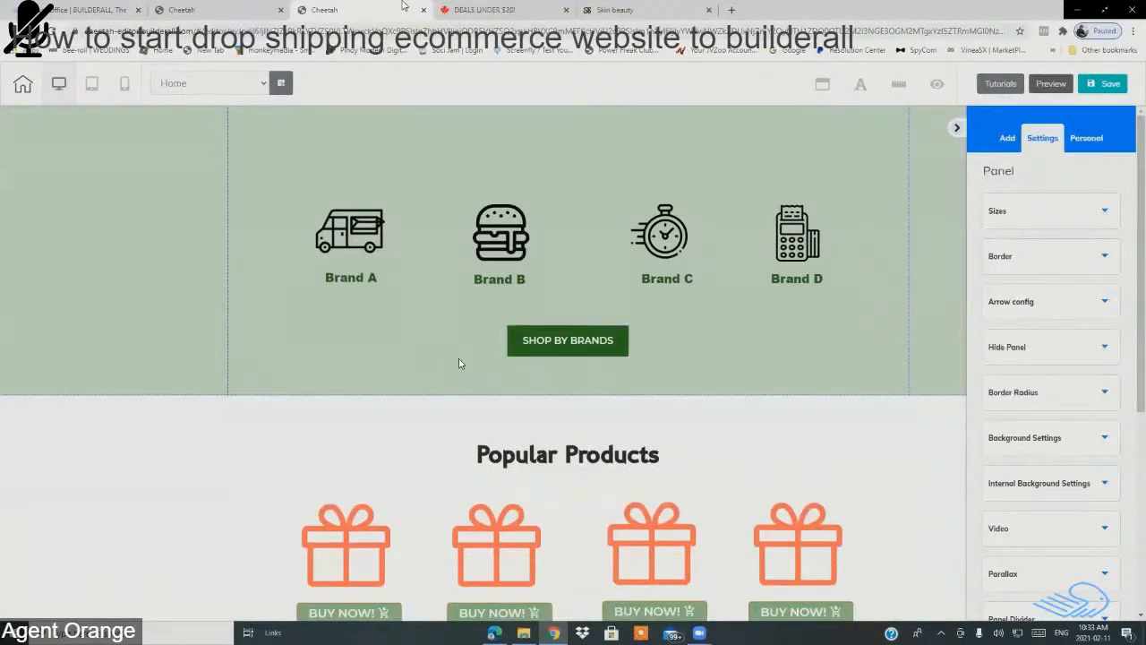
scroll(459, 362, "down", 3)
scroll(518, 387, "down", 8)
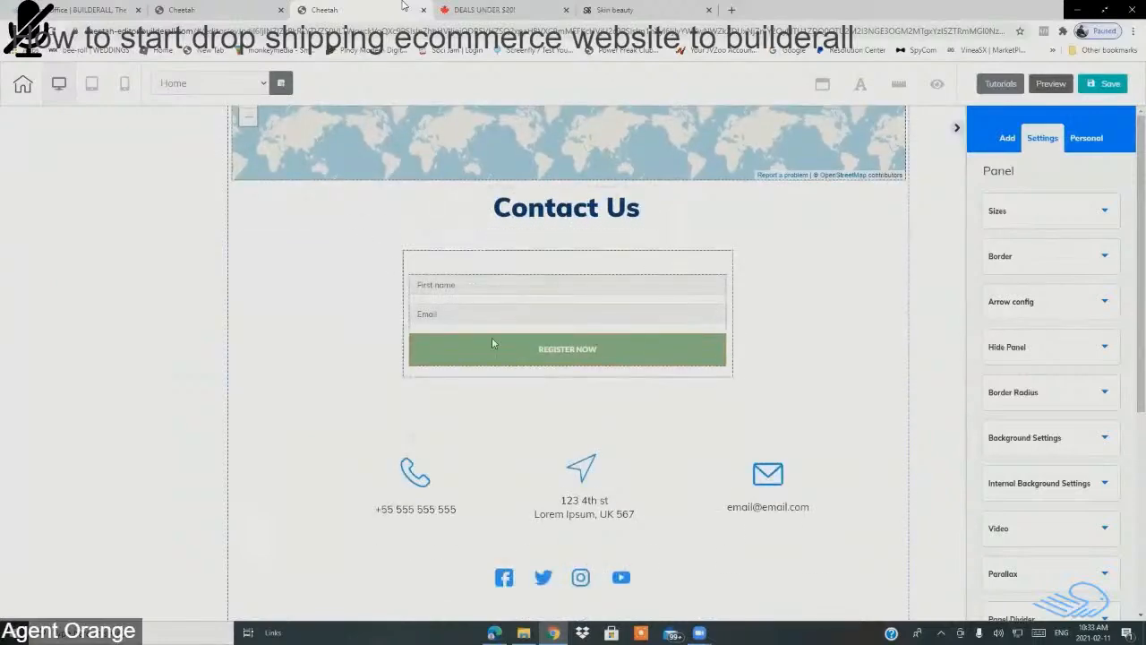
scroll(268, 328, "down", 2)
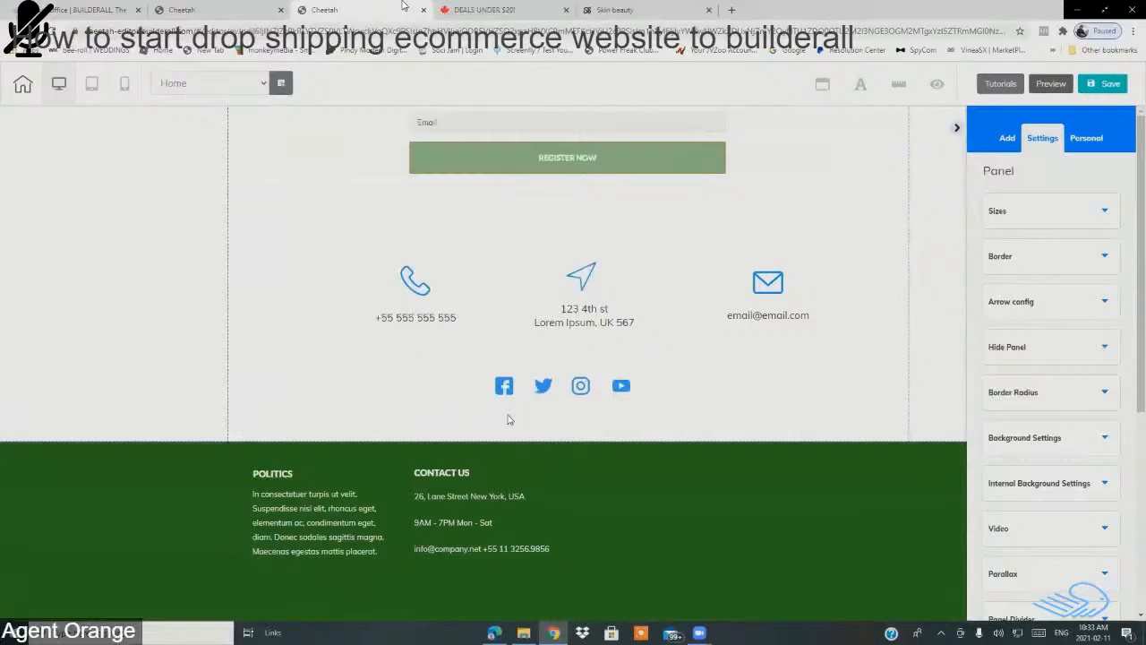
Step: Select the Facebook icon in the contact section's social row and expand its General Settings
left_click(463, 387)
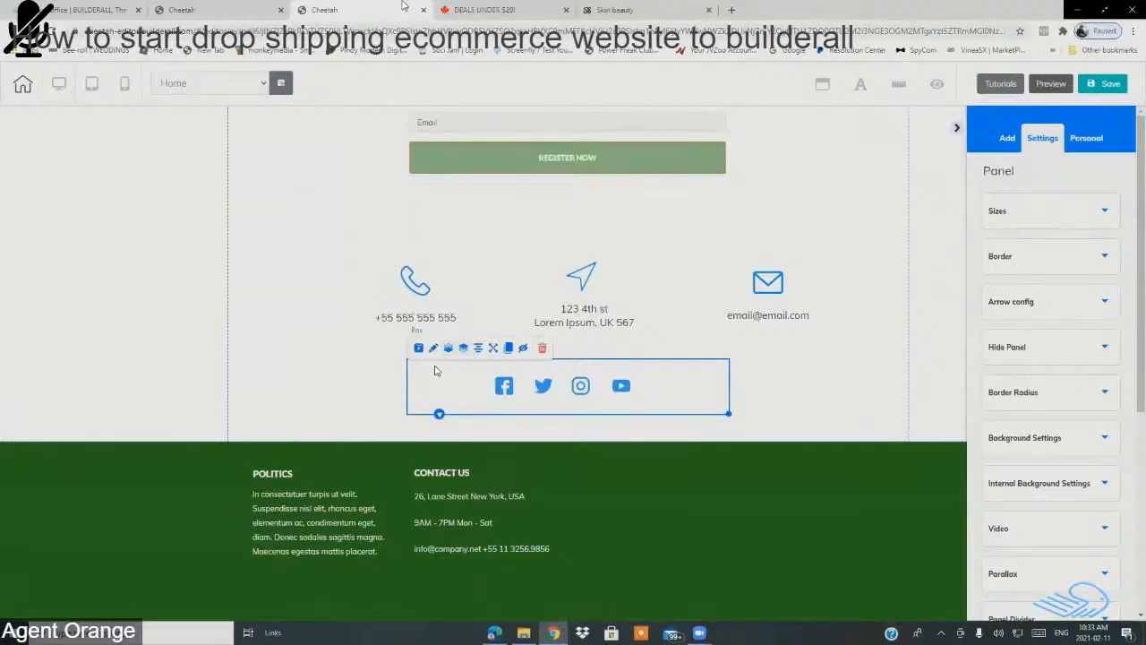
left_click(509, 393)
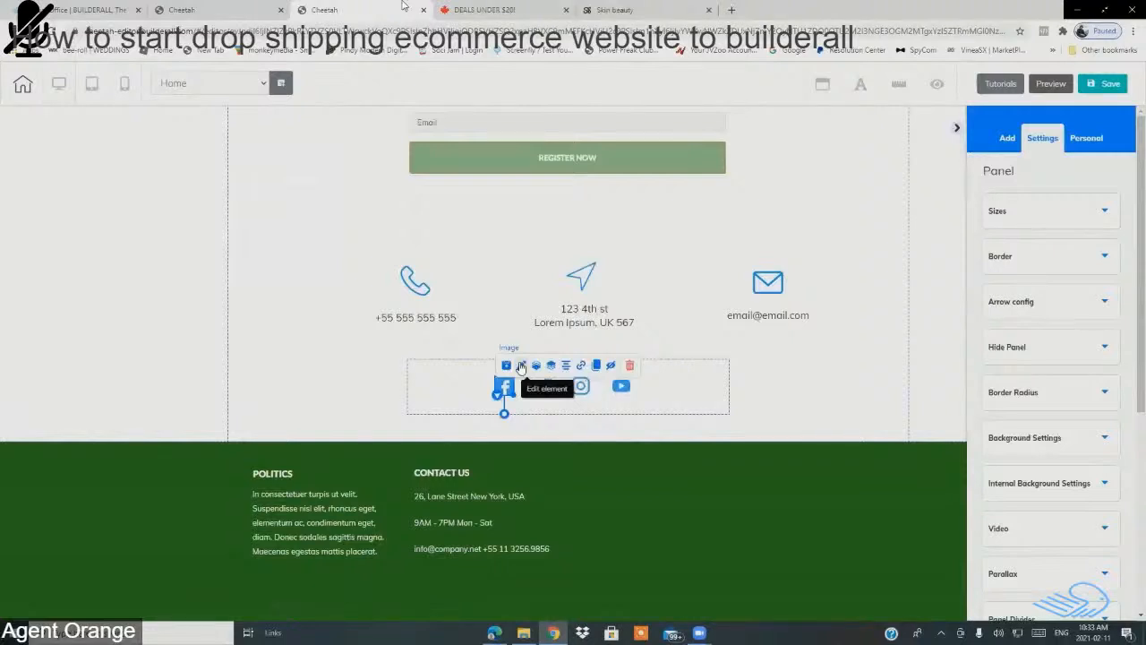
left_click(521, 366)
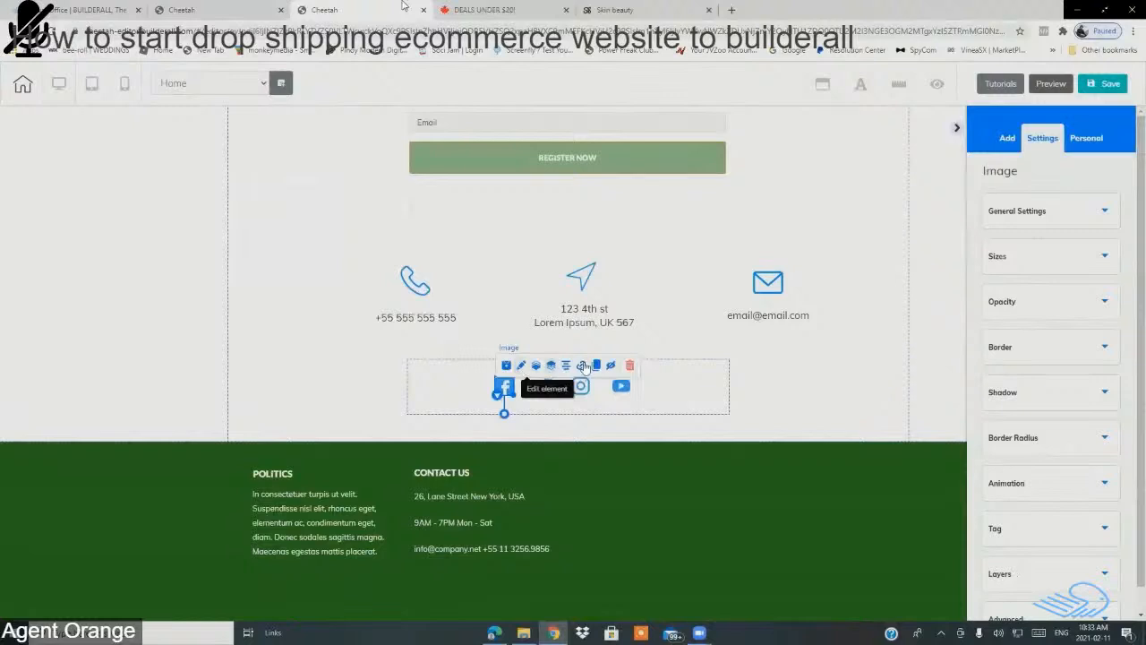
left_click(1030, 227)
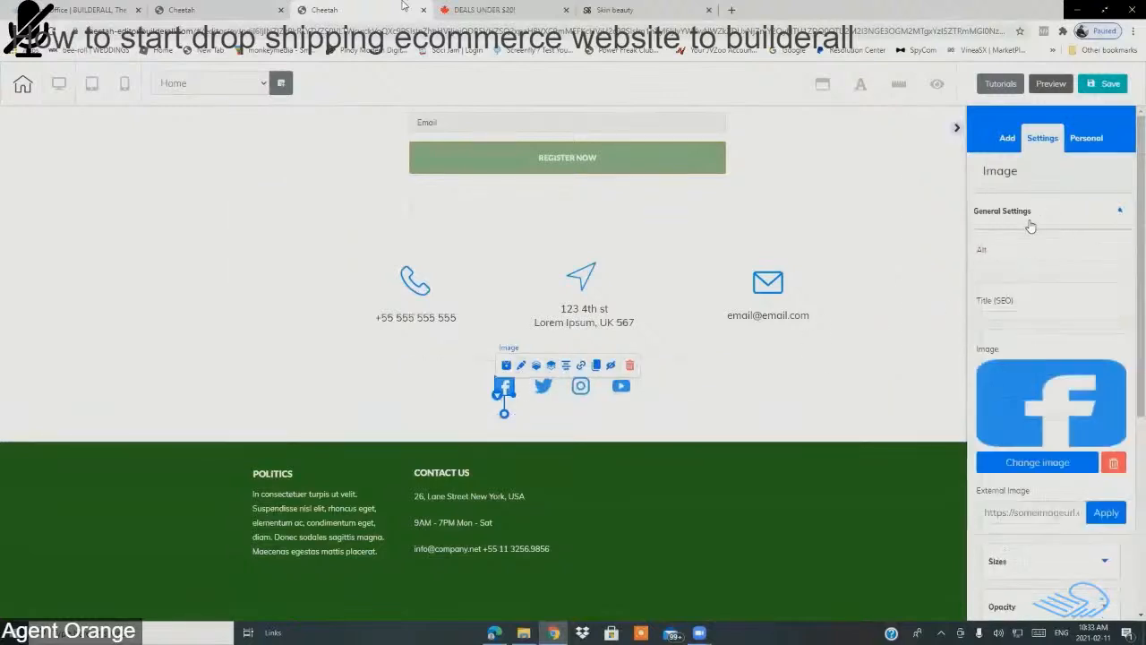
Step: Open the image picker for the Facebook icon and browse the stock images and icons
left_click(1034, 464)
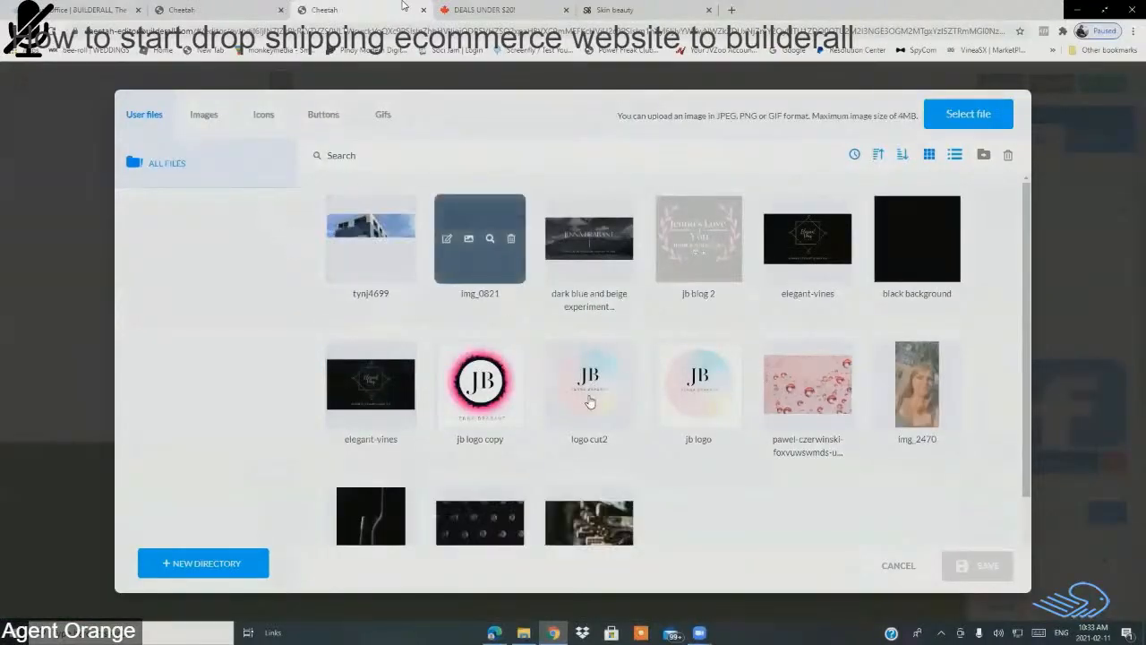
scroll(590, 421, "down", 1)
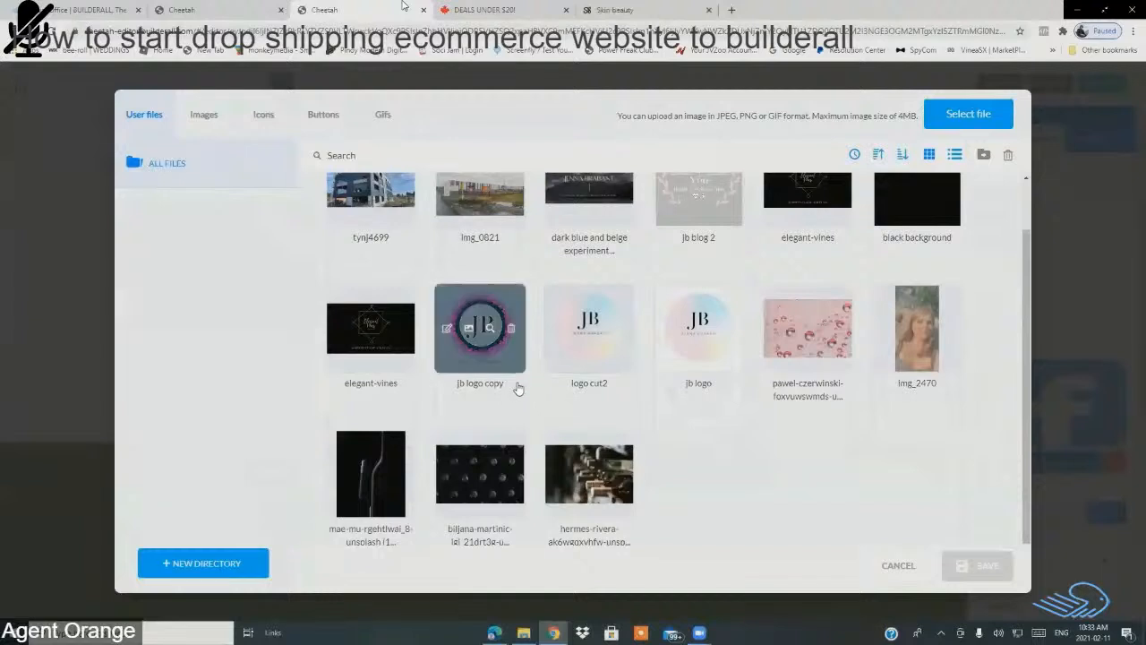
scroll(517, 389, "up", 1)
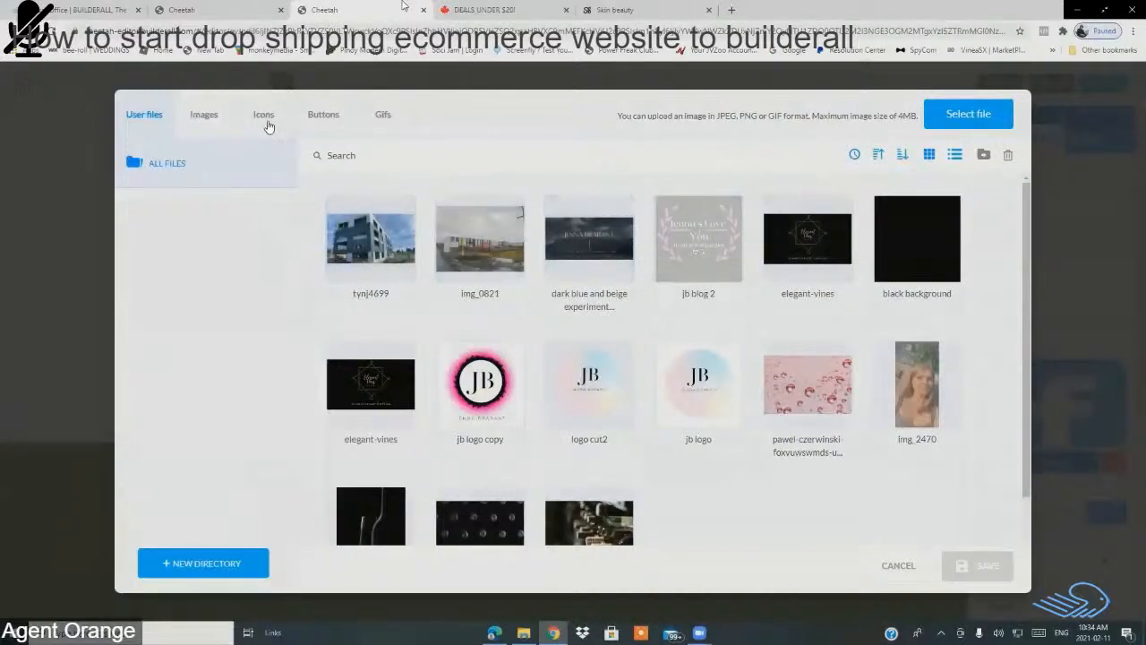
left_click(205, 123)
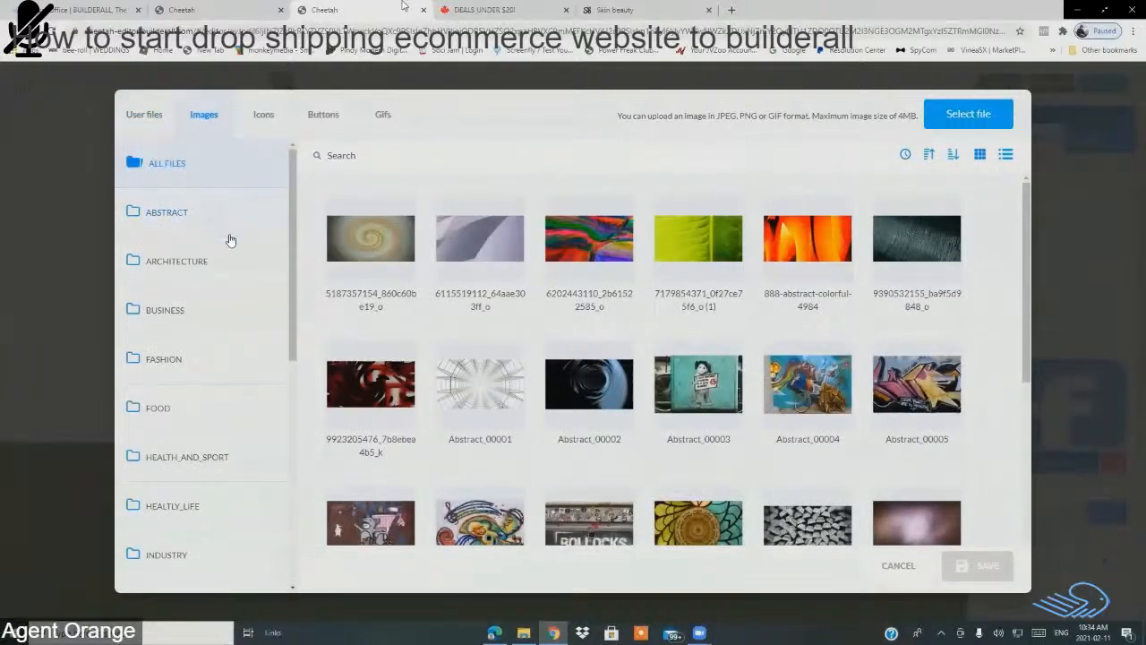
scroll(228, 268, "down", 5)
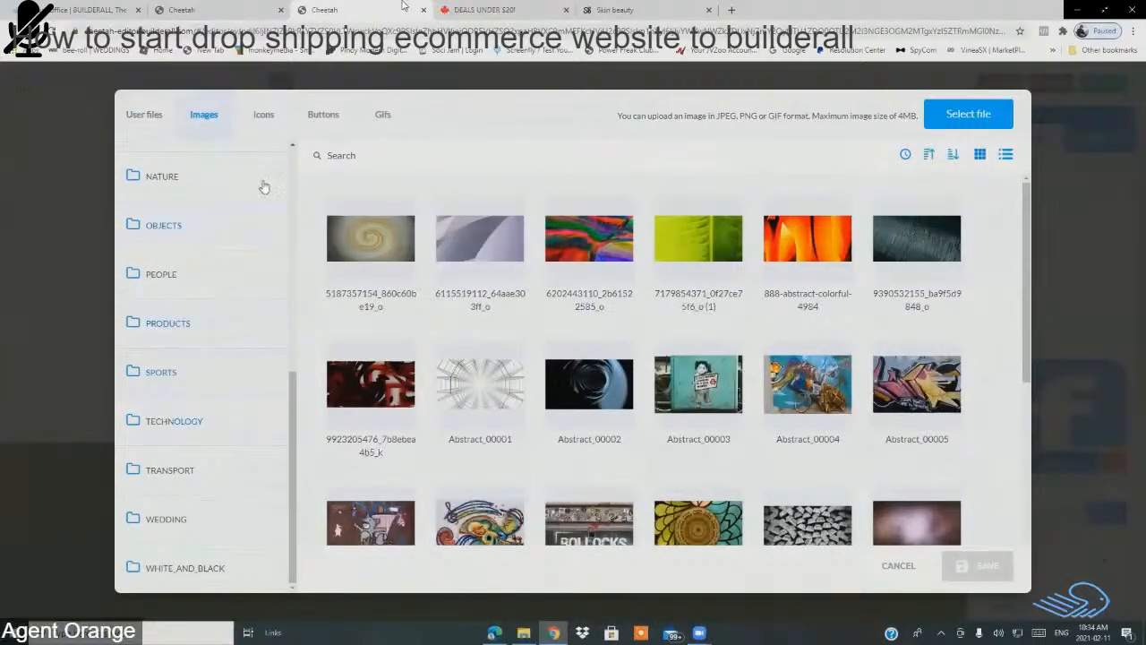
left_click(270, 116)
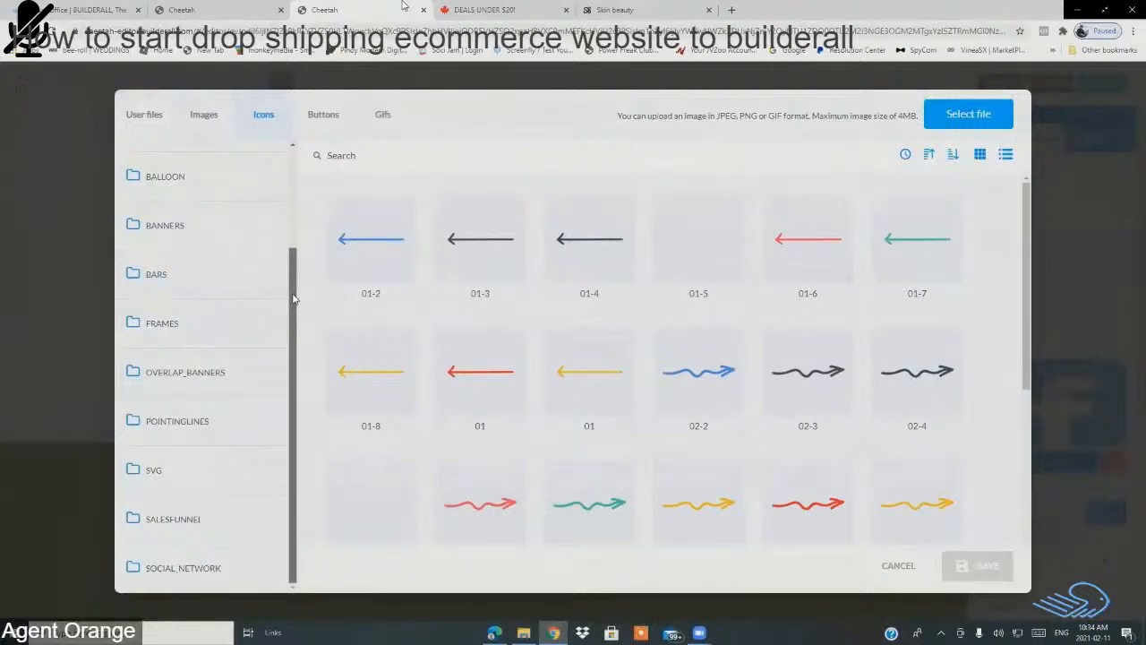
left_click_drag(293, 299, 293, 360)
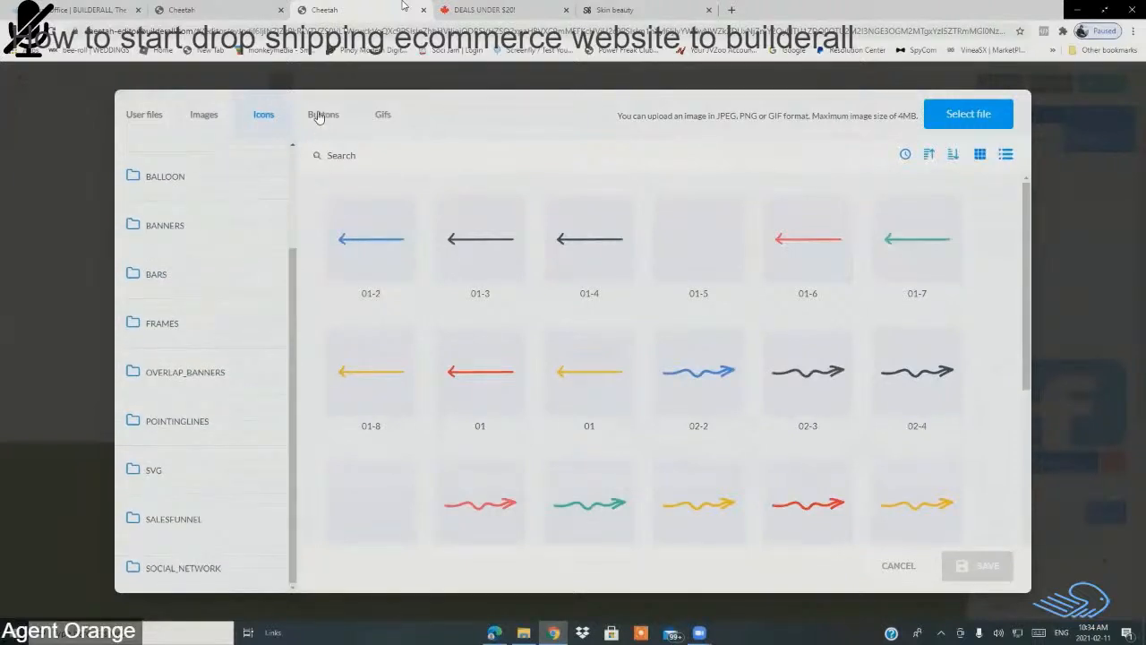
Step: Scroll through the ready-made button images
left_click(320, 115)
scroll(573, 313, "down", 3)
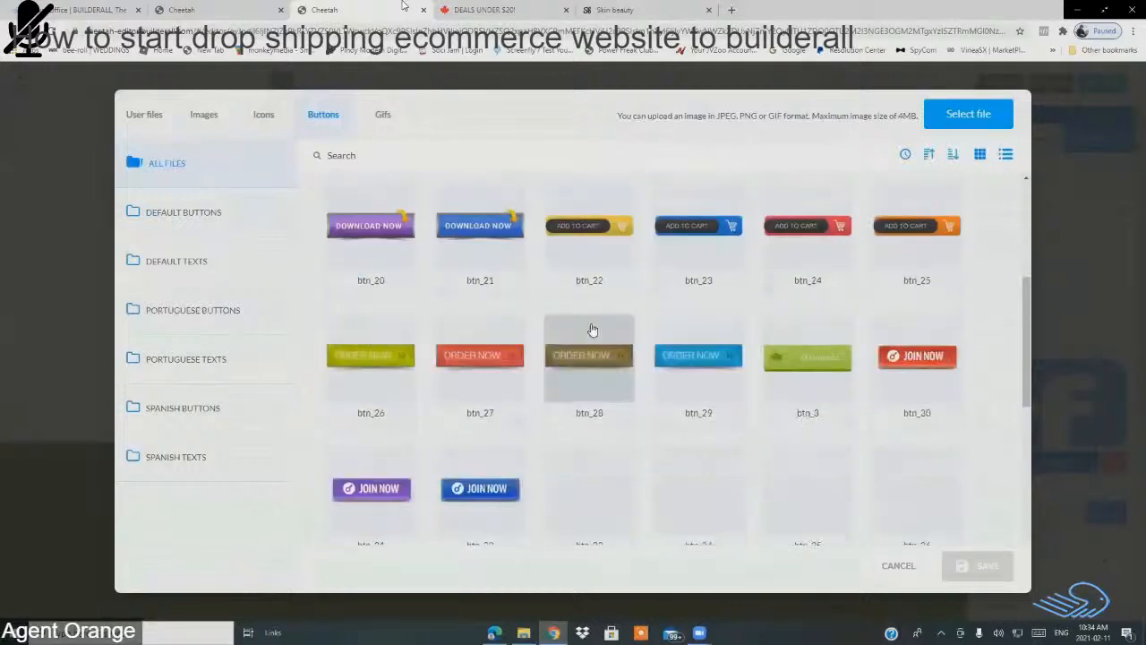
scroll(449, 328, "down", 3)
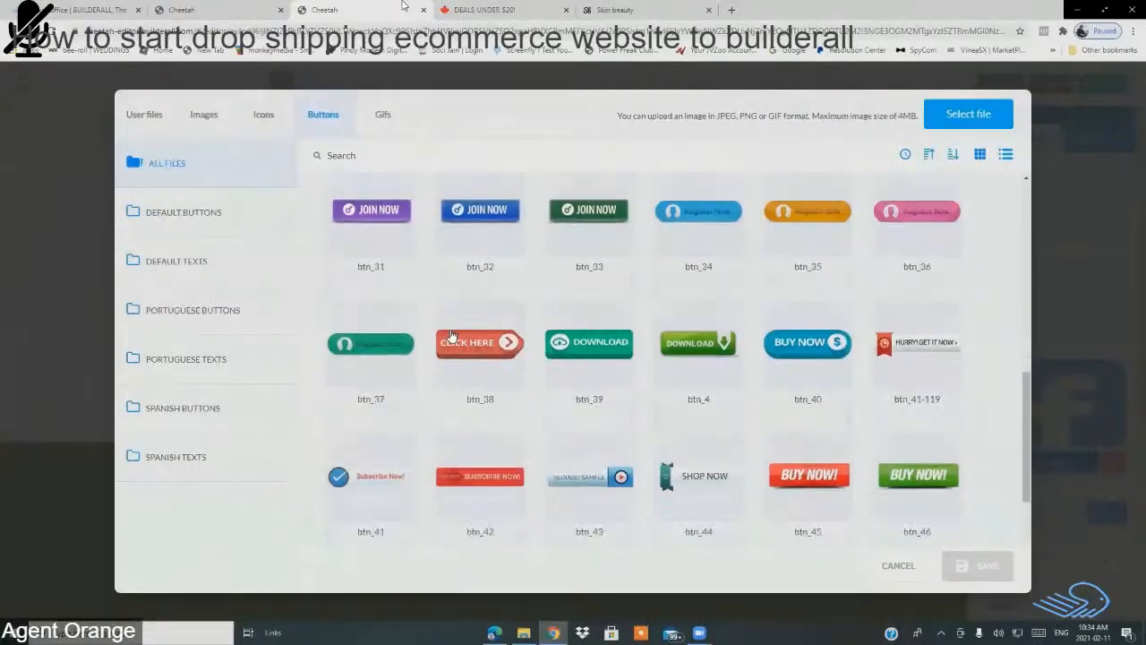
scroll(452, 336, "down", 8)
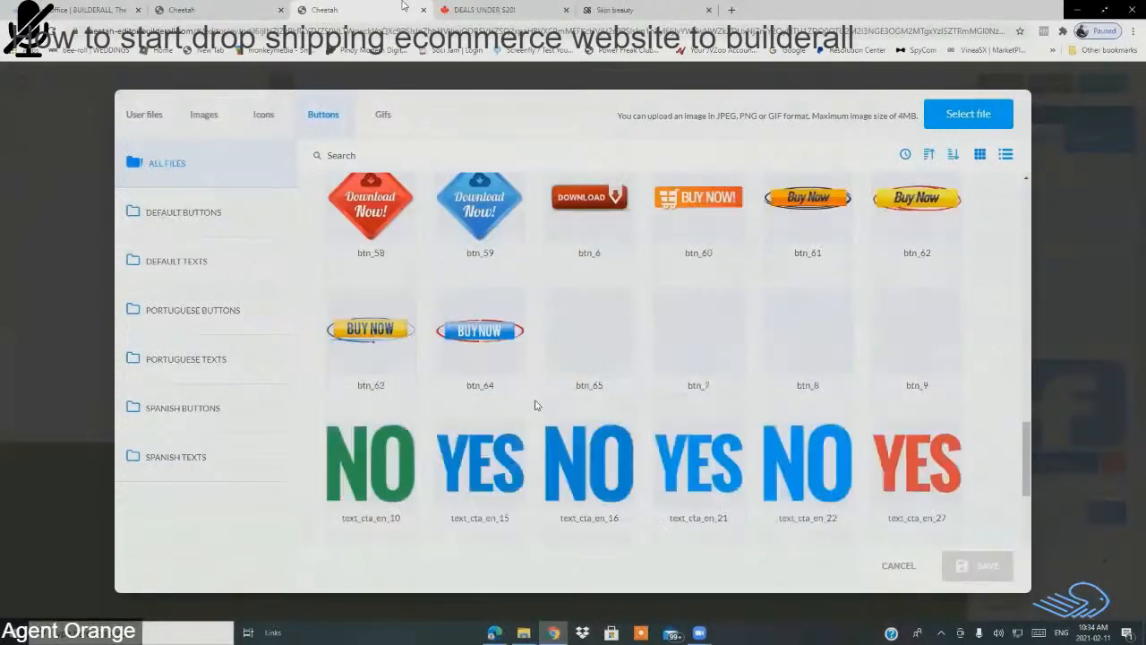
scroll(529, 385, "up", 3)
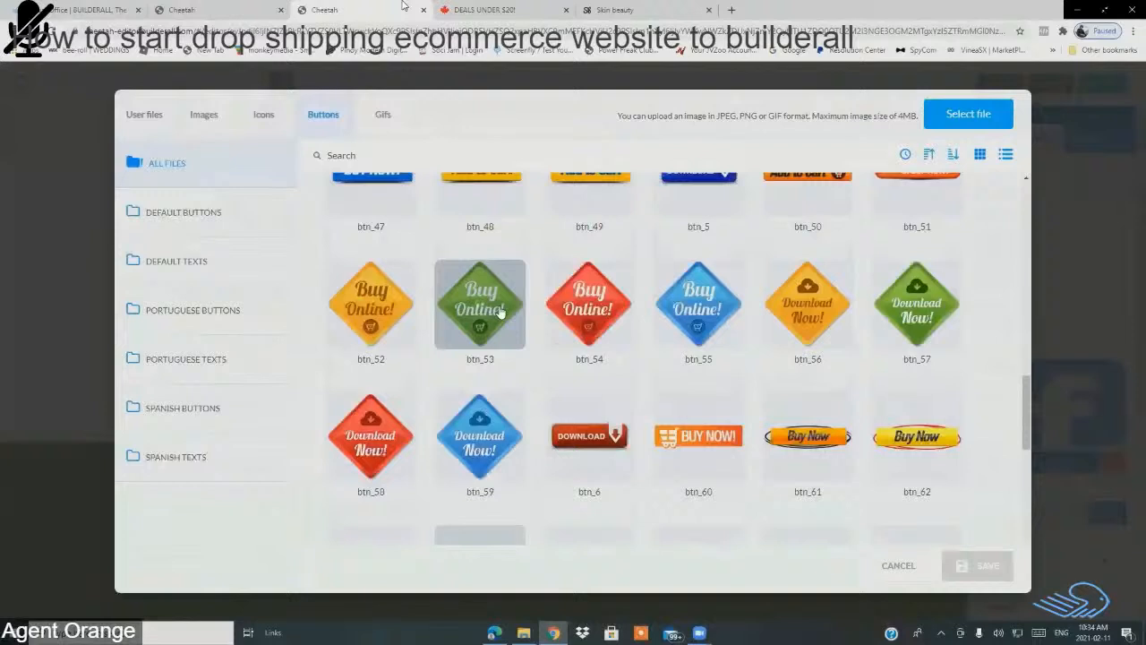
Step: Browse the animated GIFs, then cancel the computer upload without choosing a file
left_click(383, 115)
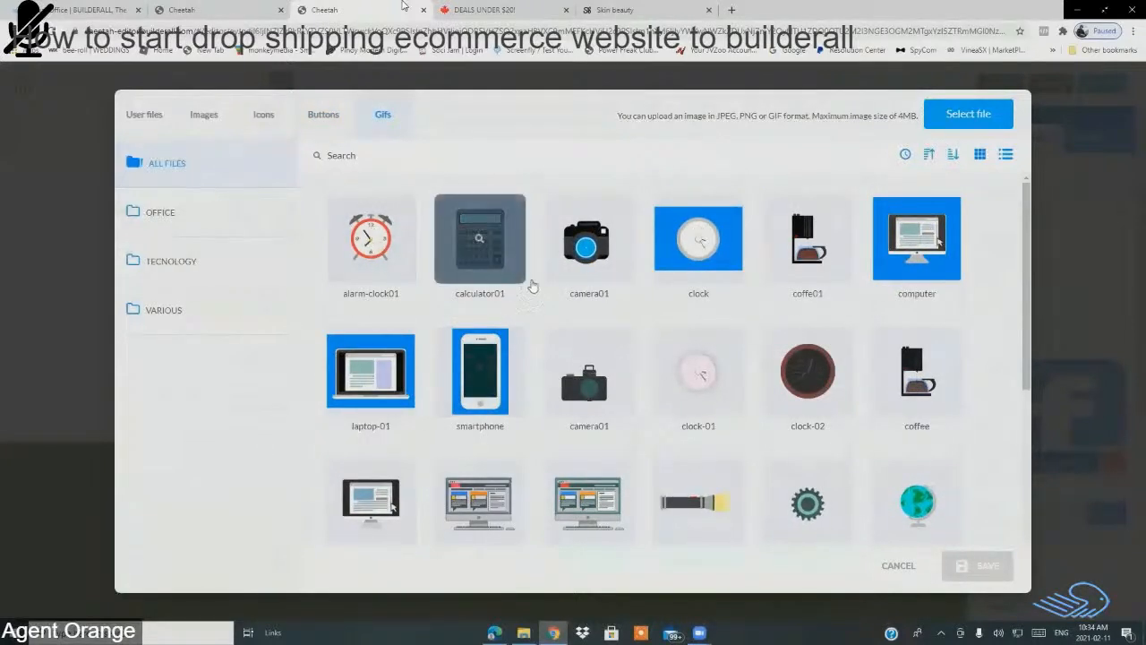
scroll(588, 304, "down", 2)
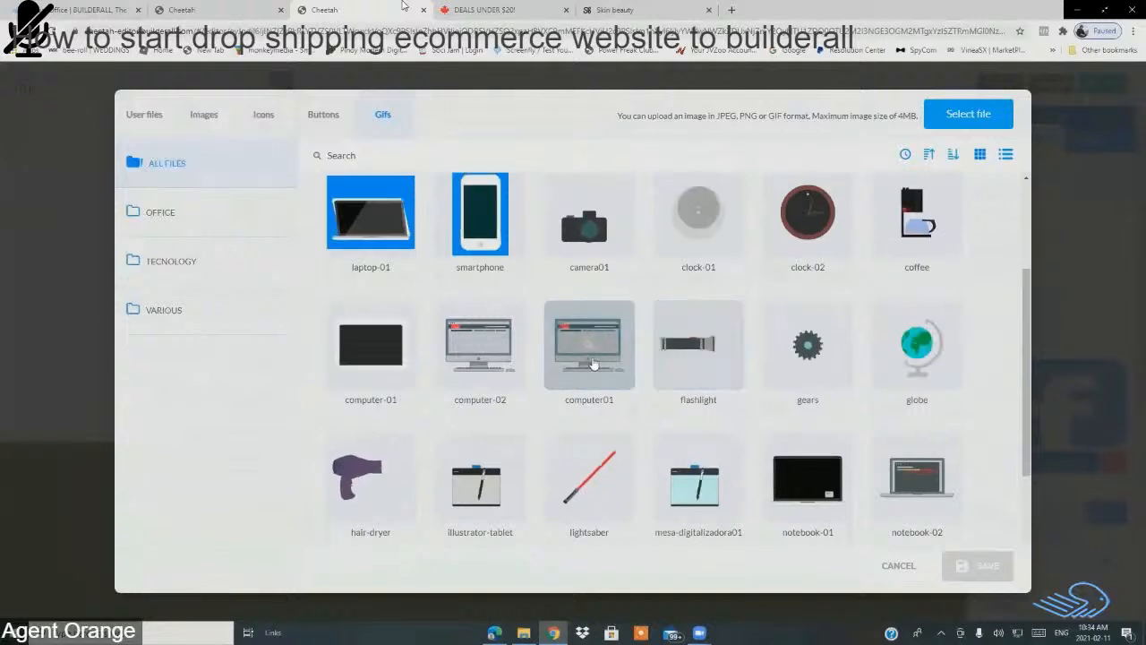
scroll(617, 358, "down", 5)
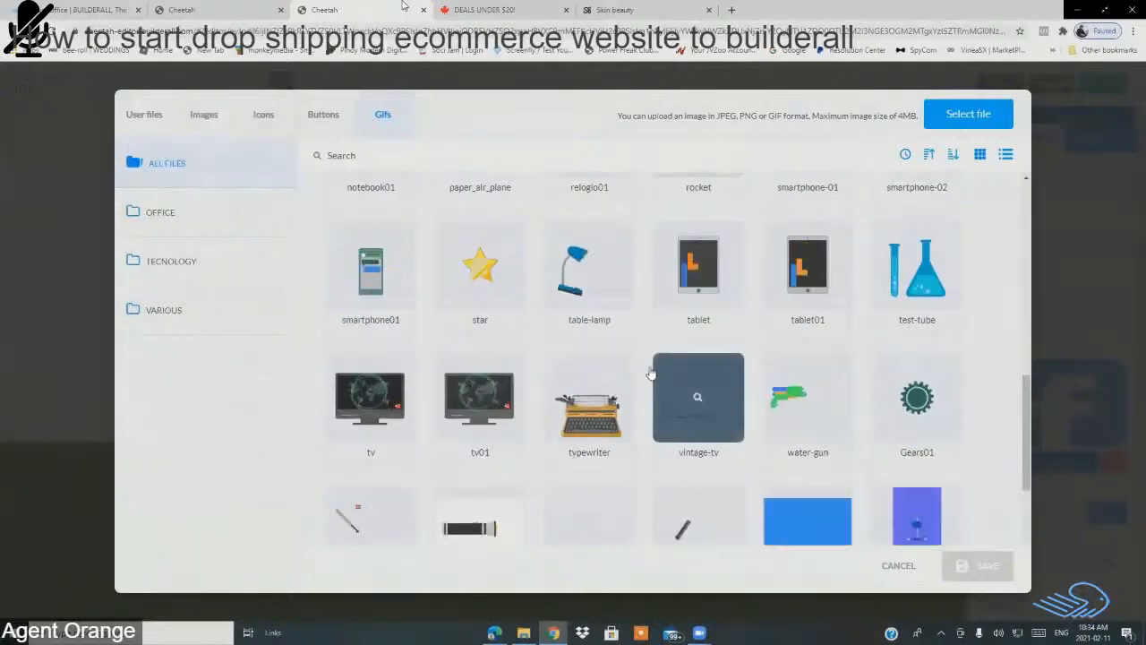
scroll(620, 357, "down", 2)
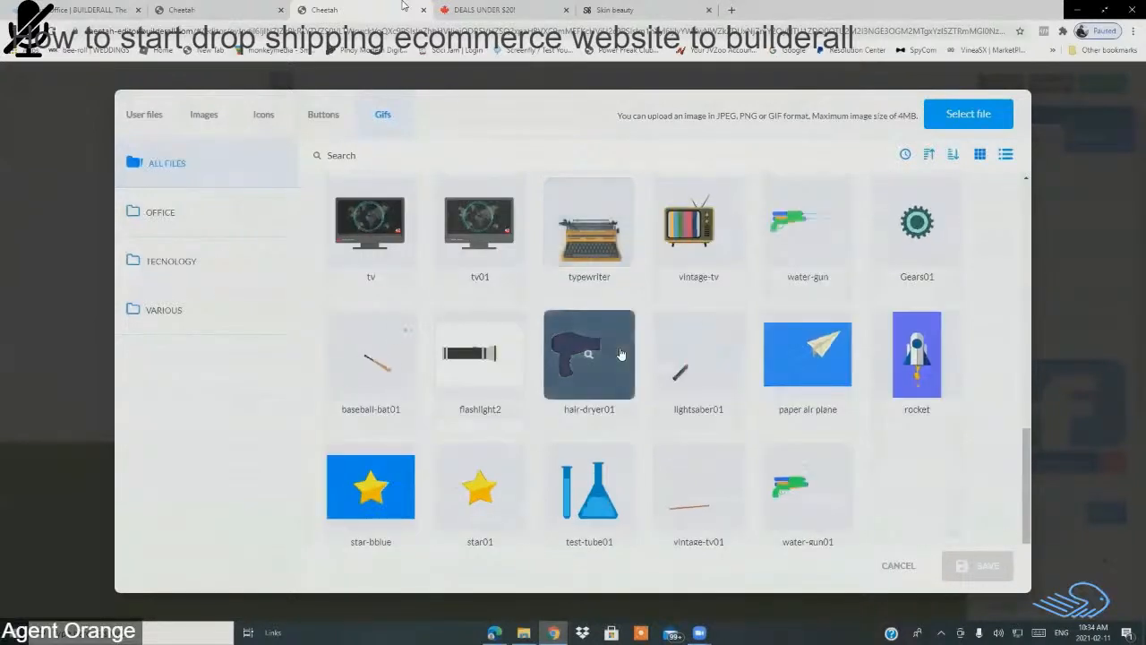
left_click(974, 120)
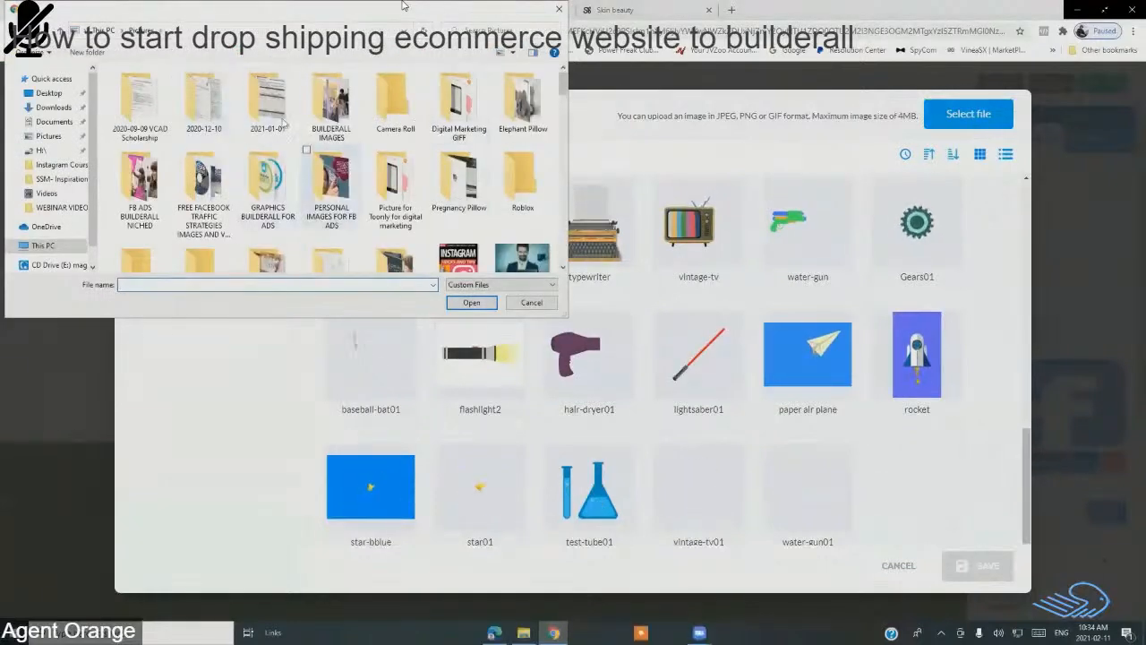
left_click(530, 304)
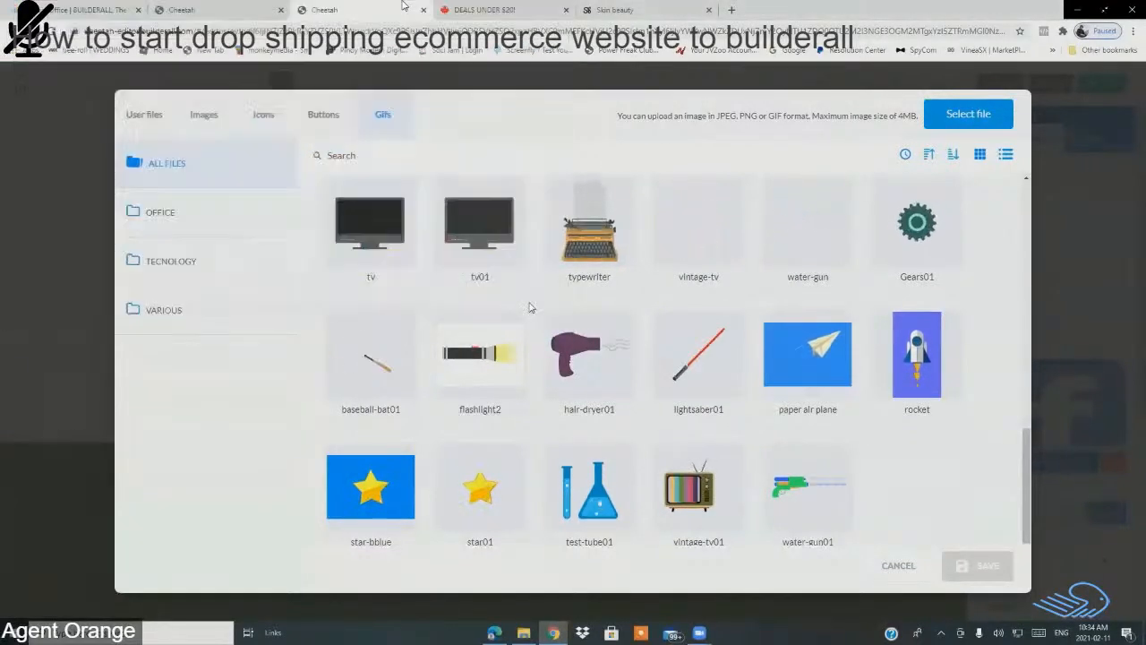
Step: Scroll through the SOCIAL_NETWORK icon folder, then open a new Chrome tab to search for icons
left_click(264, 119)
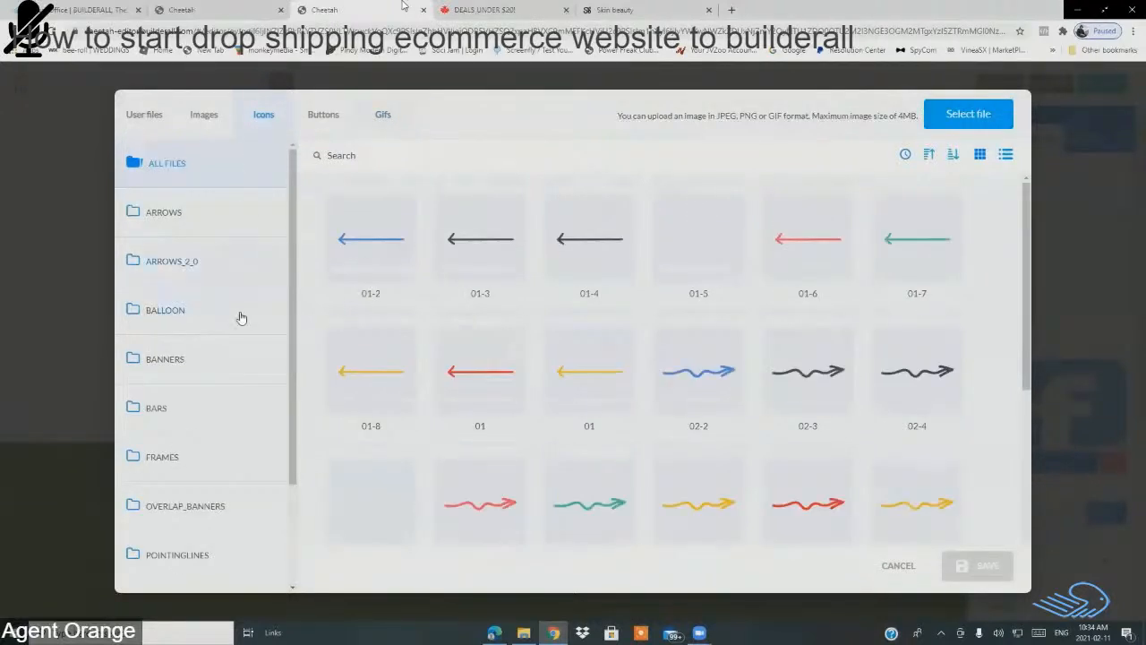
scroll(240, 318, "down", 3)
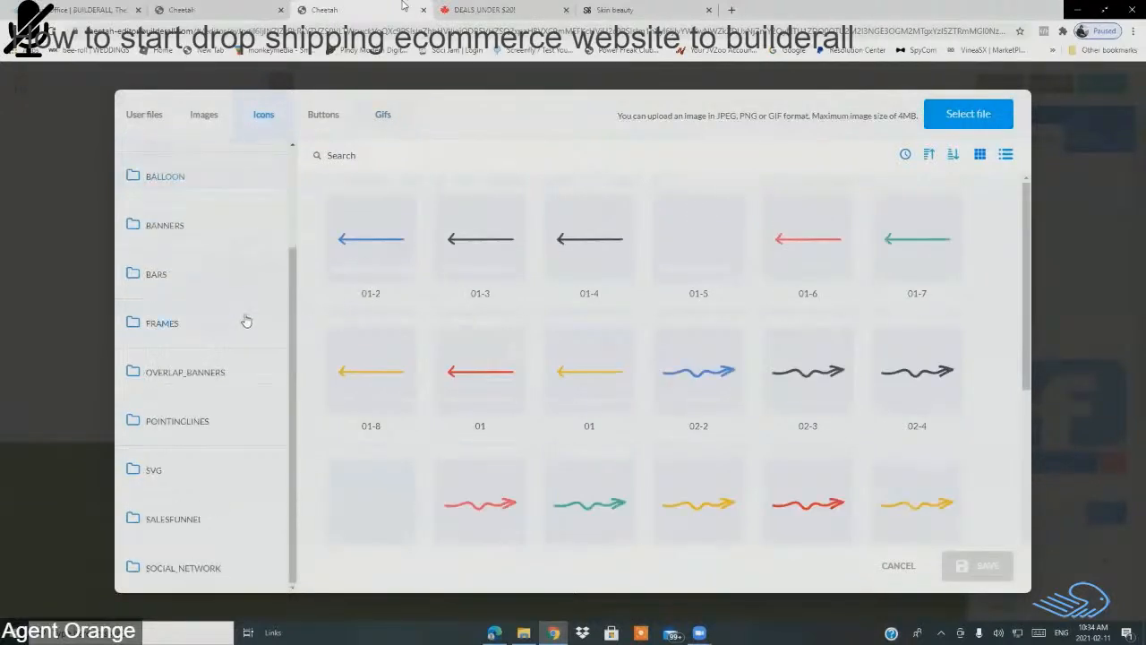
left_click(180, 567)
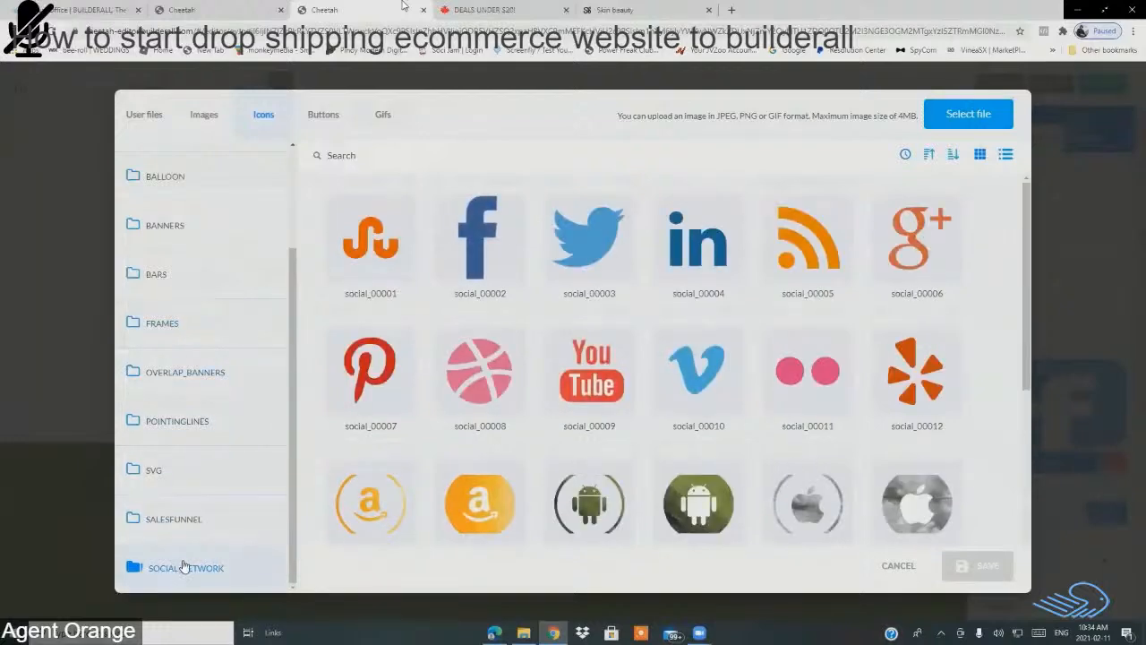
scroll(548, 400, "down", 6)
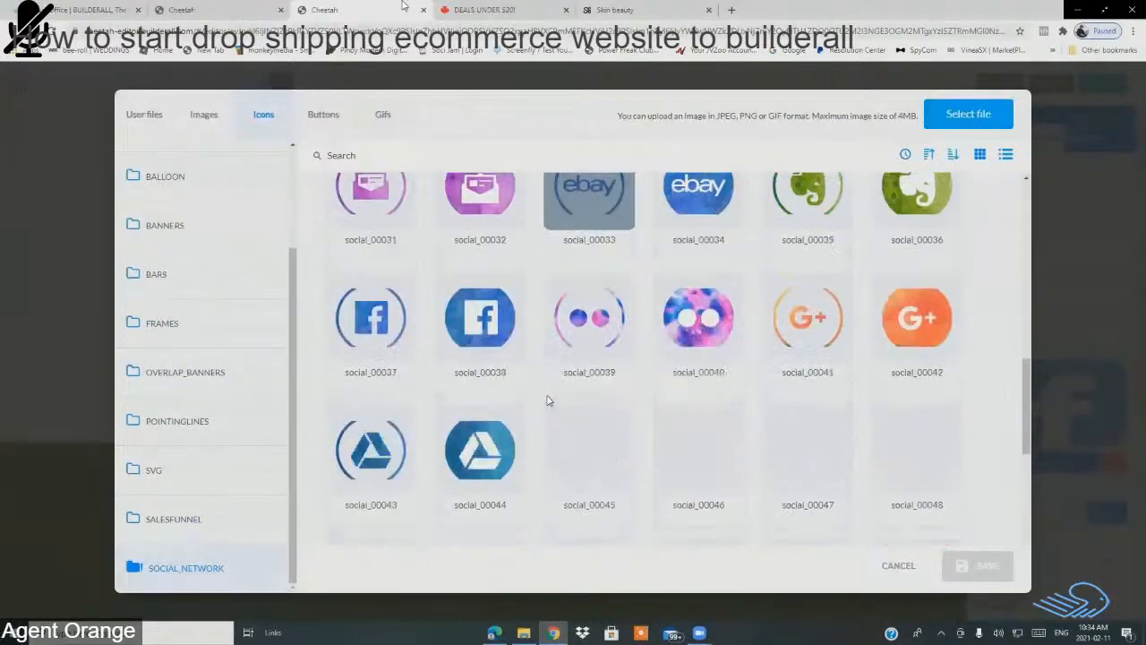
scroll(455, 381, "down", 4)
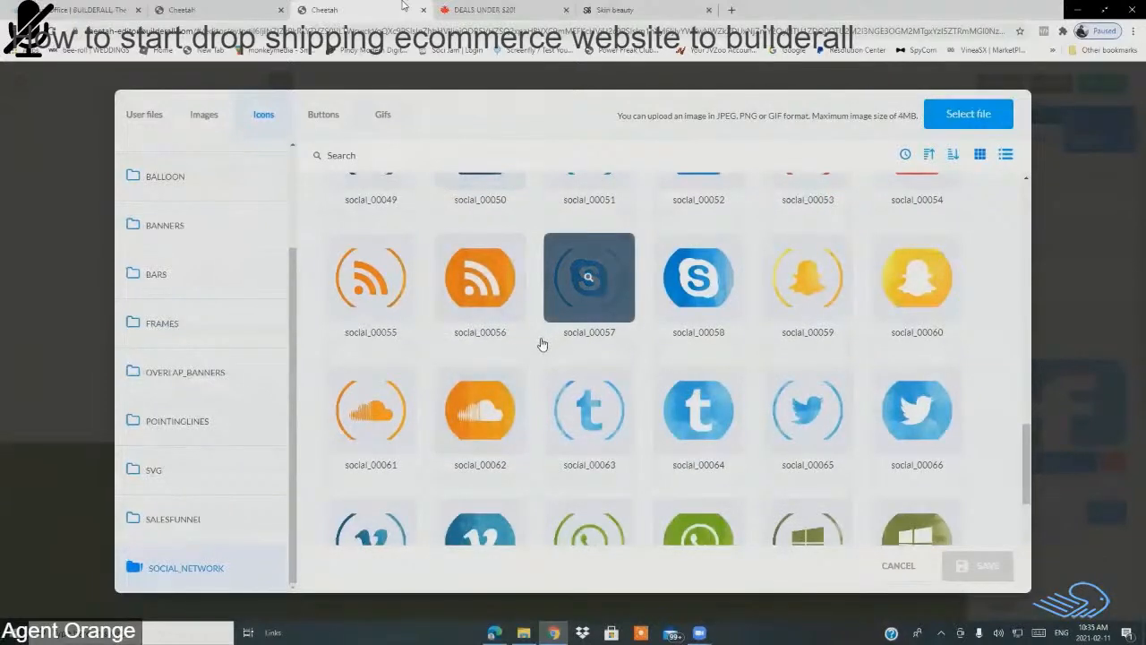
scroll(538, 340, "down", 2)
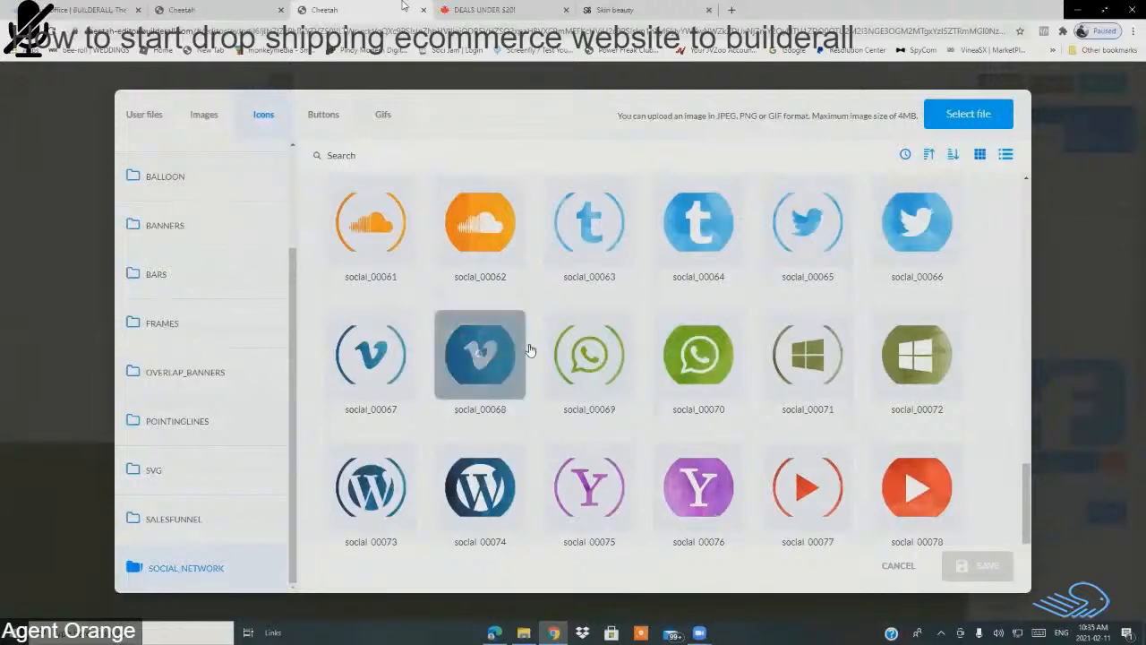
left_click(733, 11)
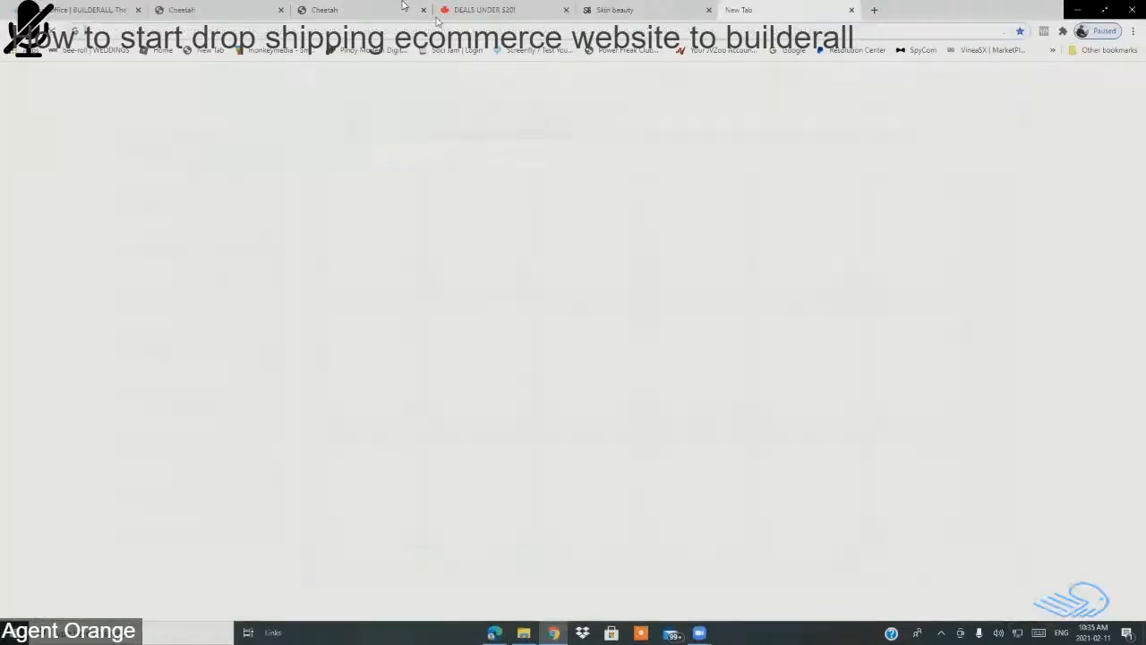
Step: Search Google images for 'instagram icon png', browse the results, then close that tab
left_click(376, 34)
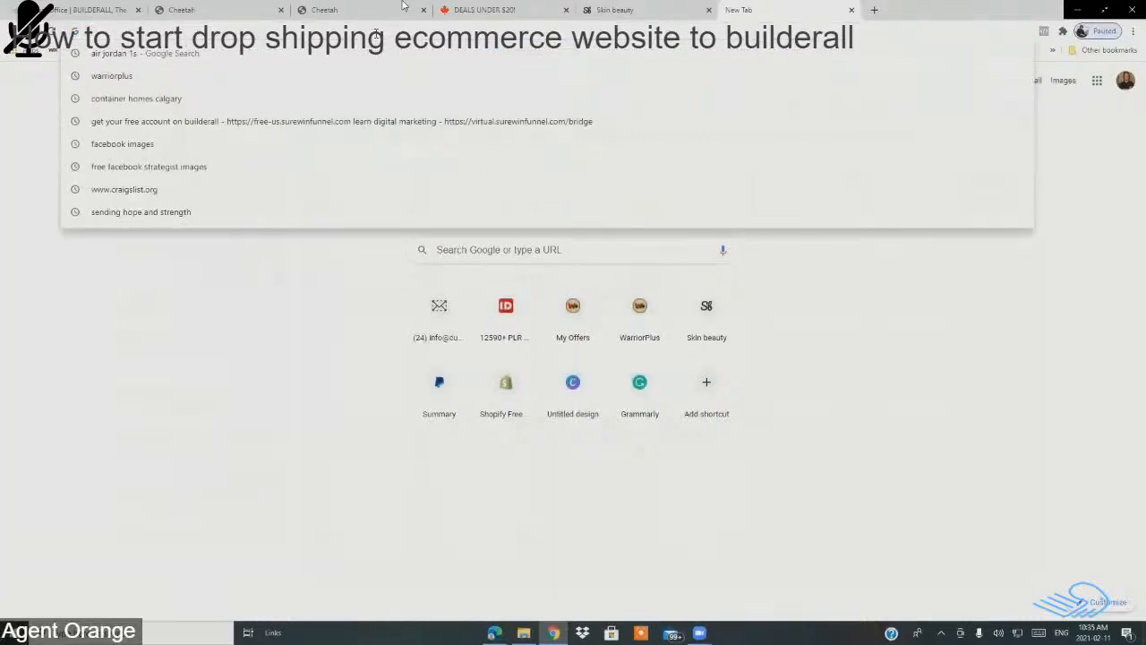
type("in")
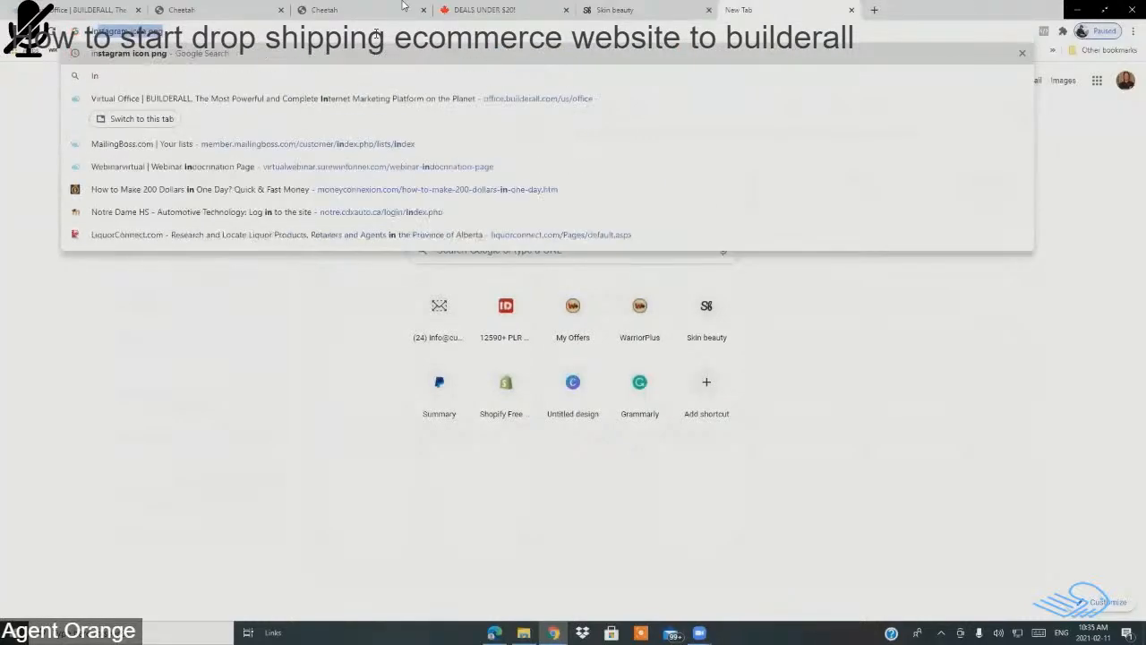
type("stagram")
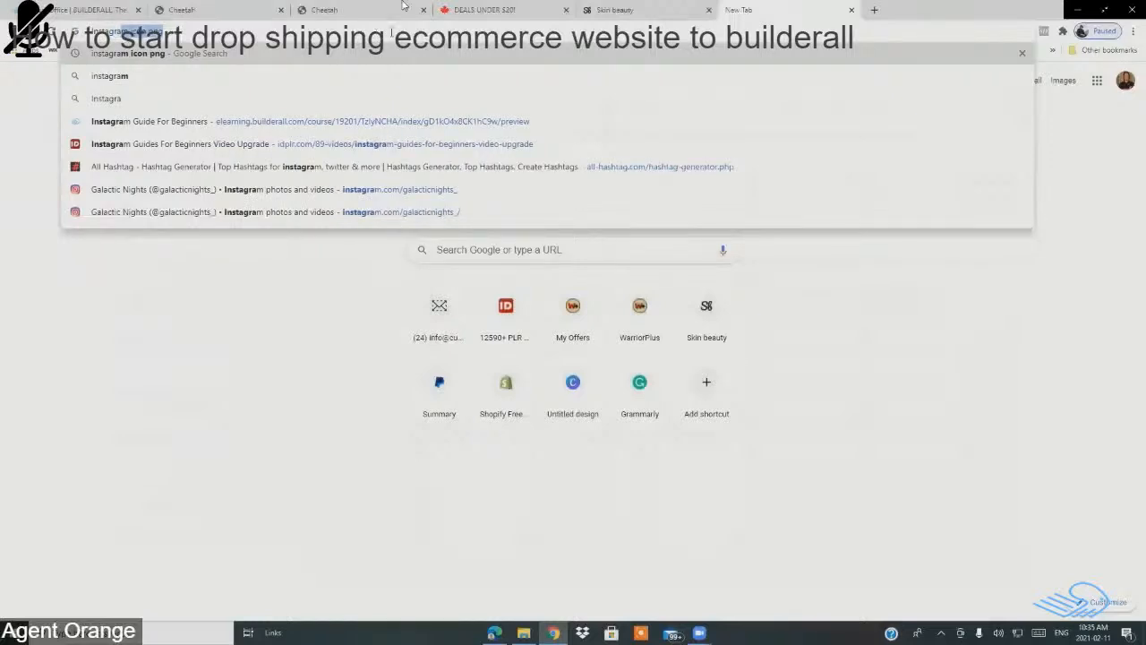
key("Return")
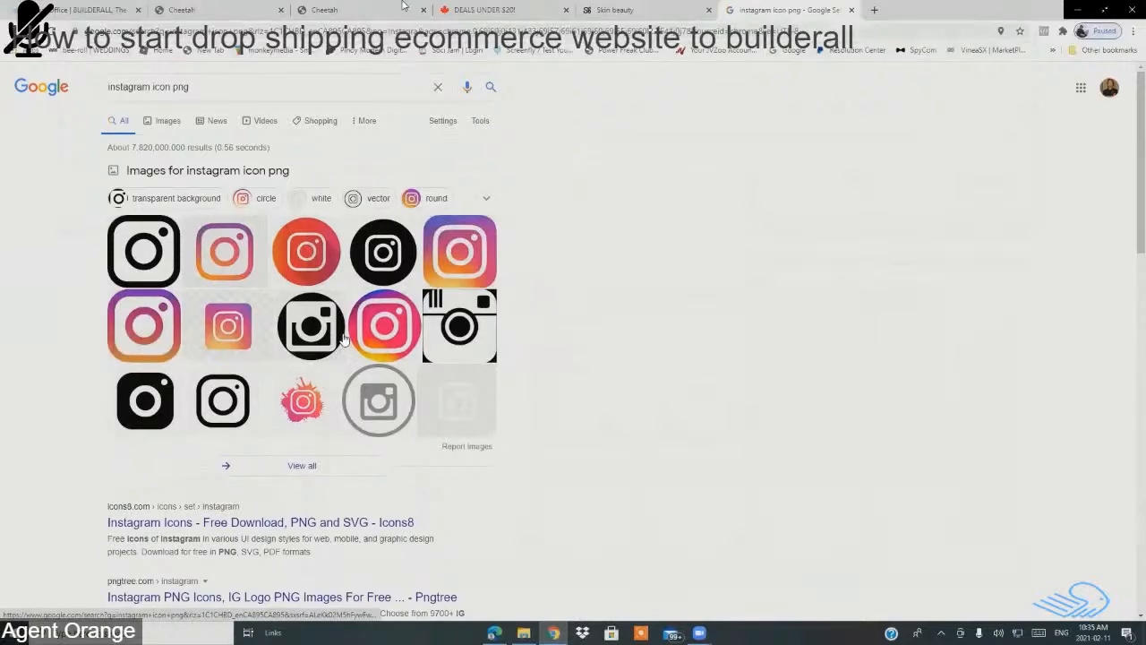
scroll(343, 339, "down", 1)
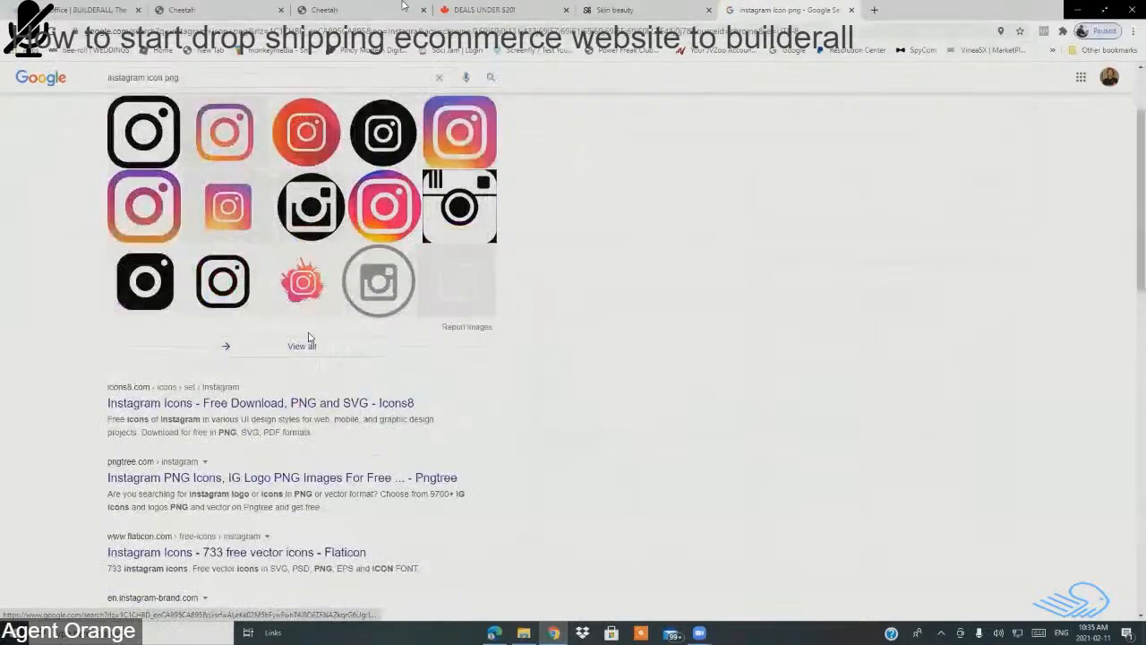
left_click(851, 10)
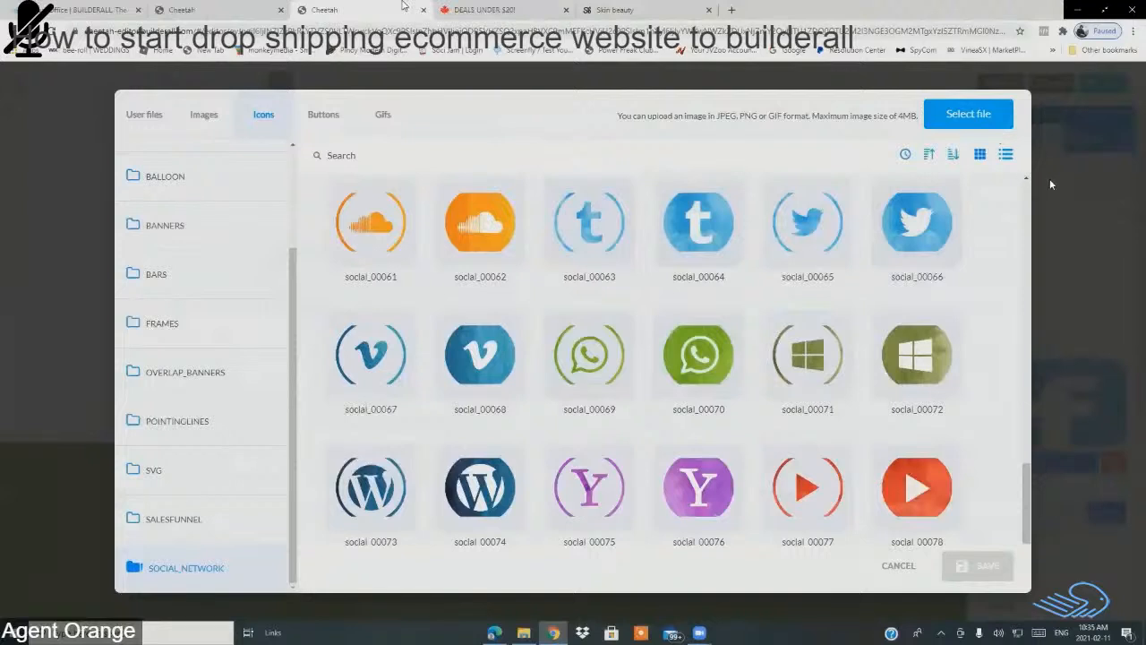
Step: Browse the Pictures folder for an icon file, then cancel the upload and close the icon picker
left_click(970, 121)
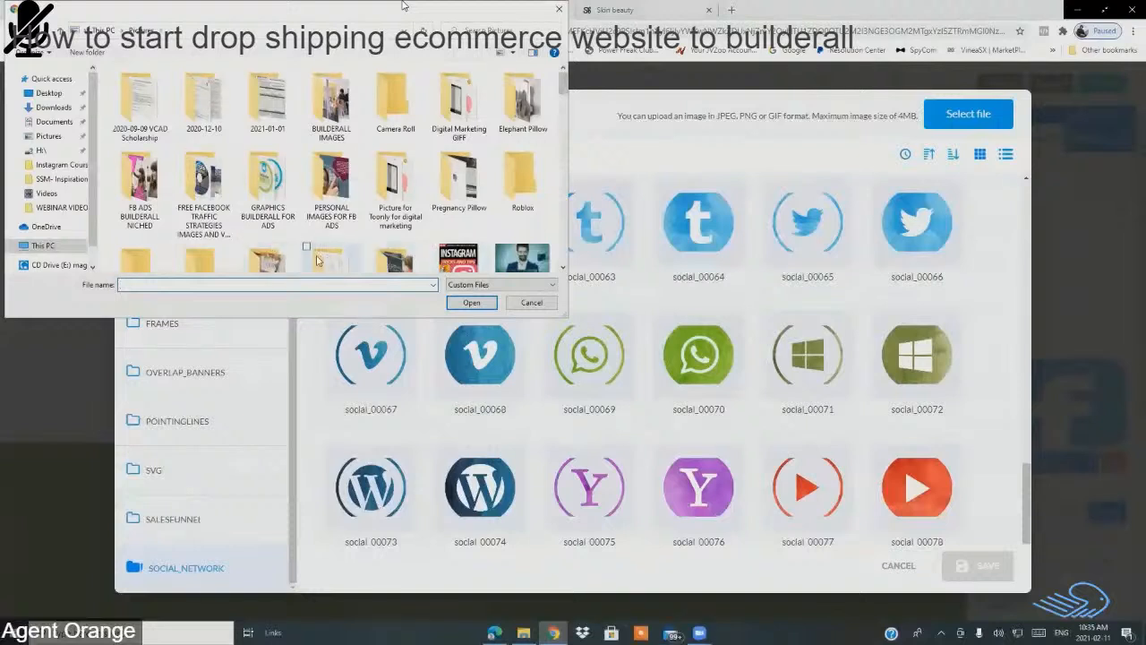
left_click(50, 136)
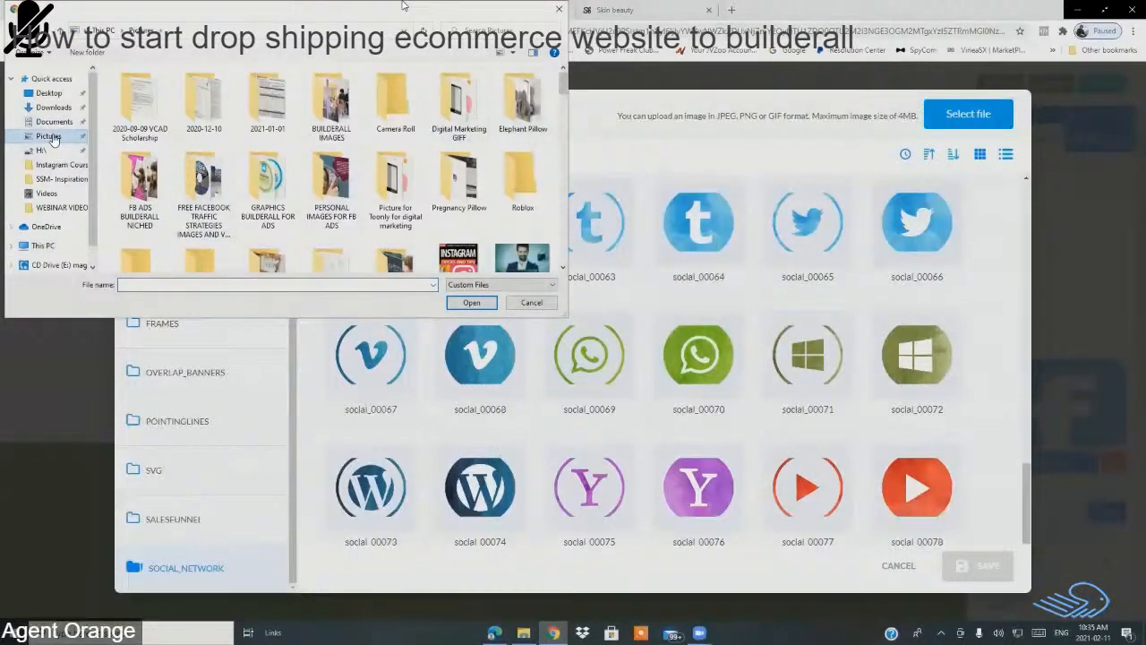
left_click_drag(562, 91, 558, 126)
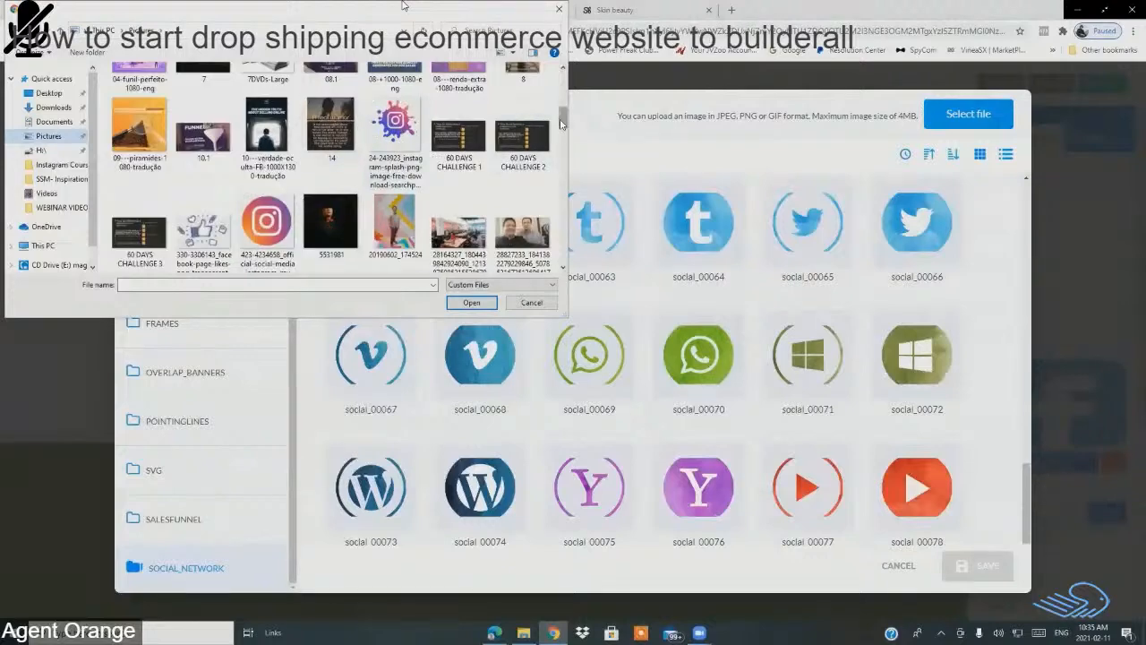
left_click_drag(562, 124, 558, 130)
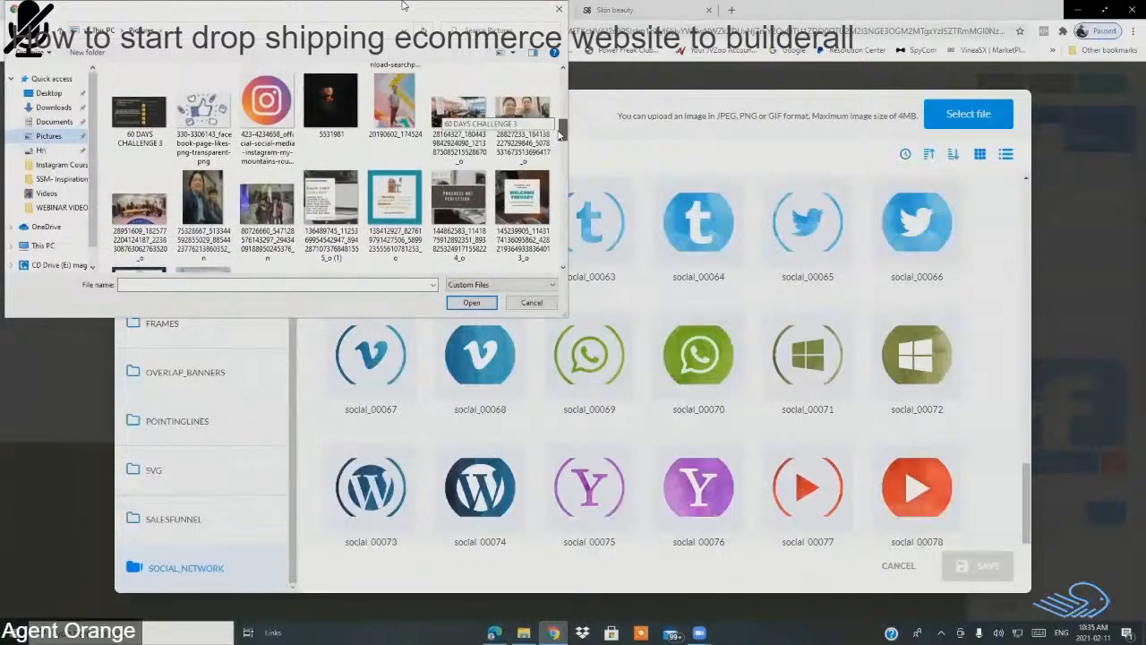
left_click(559, 10)
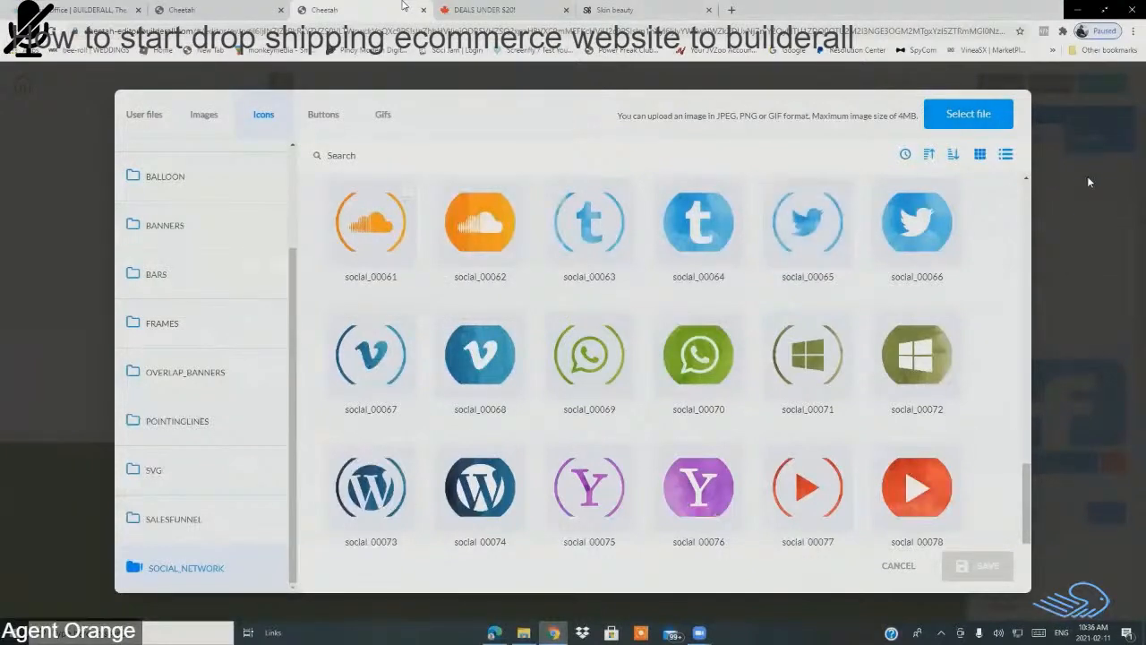
left_click(906, 571)
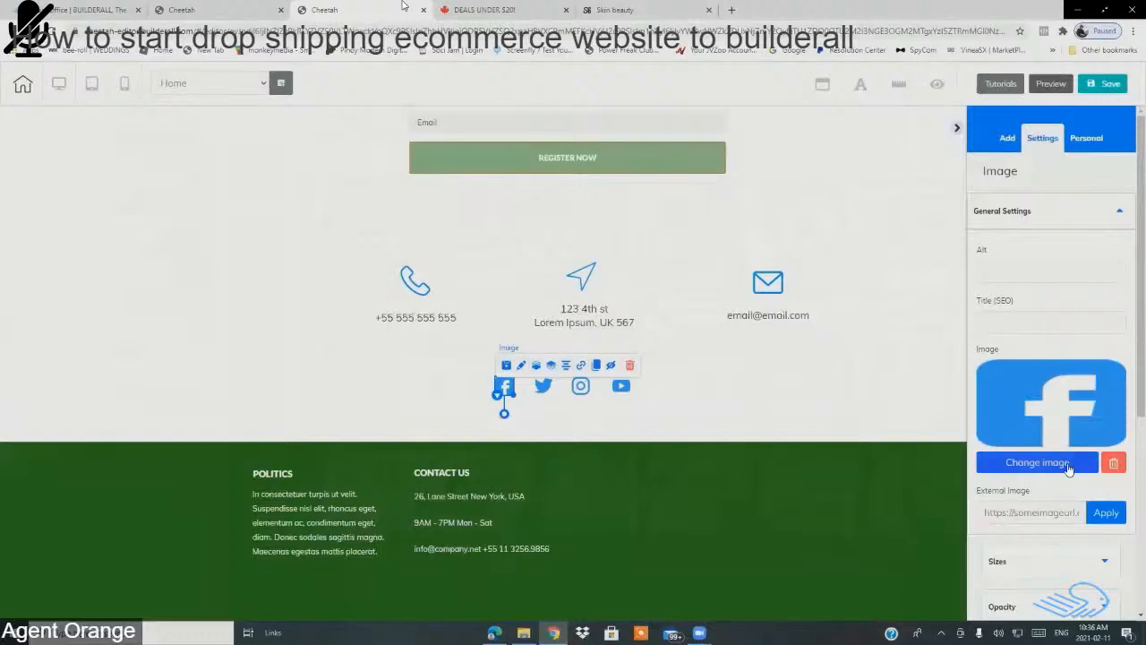
Step: Upload facebook-Splash-715x715 from the Pictures folder as the Facebook icon's replacement image
left_click(1032, 461)
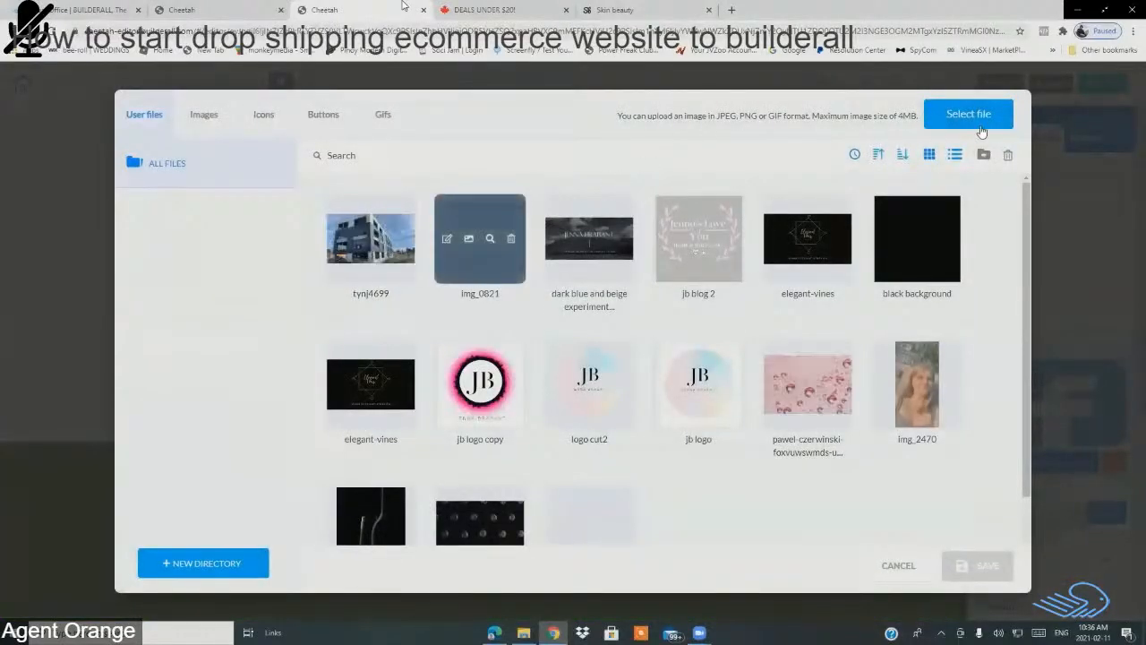
left_click(952, 119)
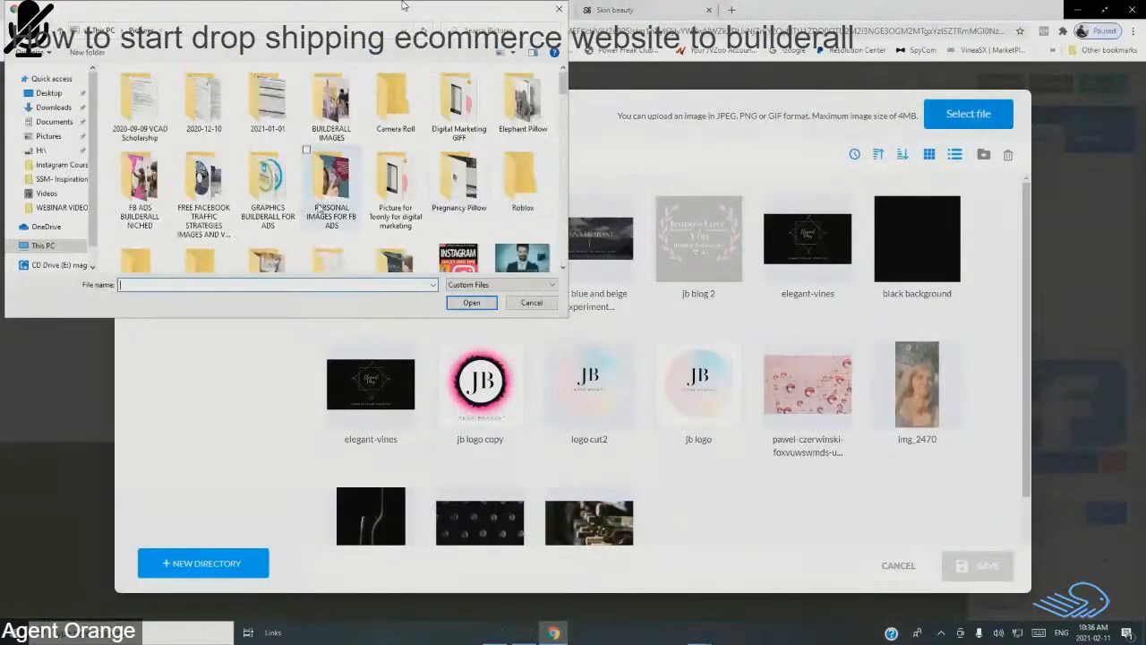
left_click(49, 135)
left_click_drag(561, 87, 561, 119)
left_click_drag(560, 135, 557, 215)
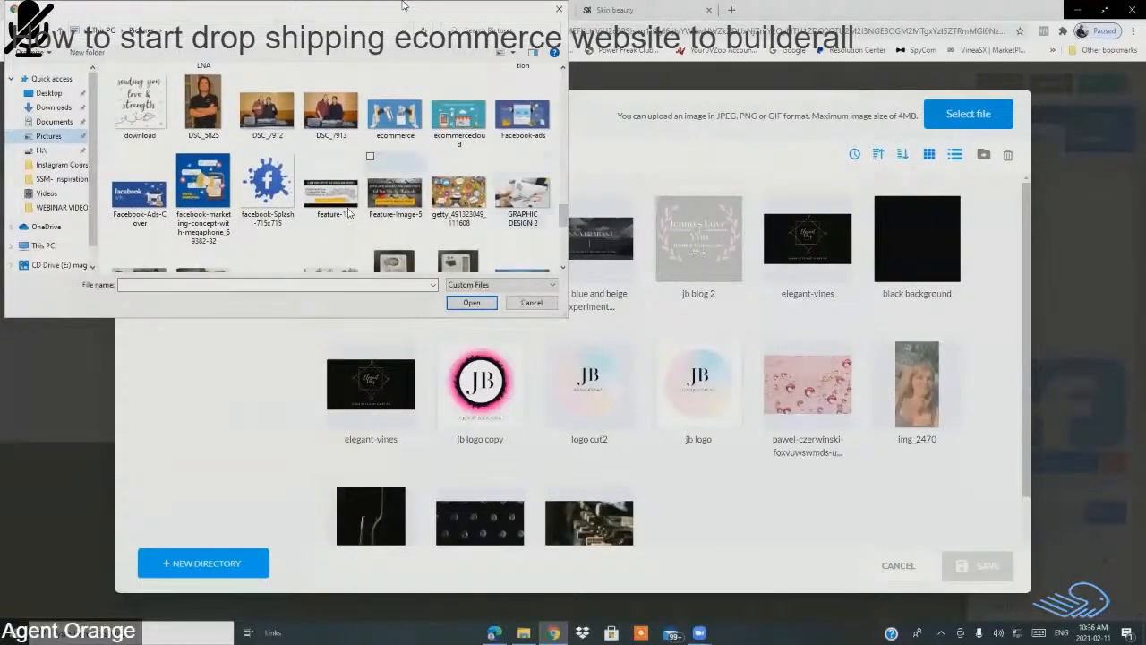
left_click(266, 192)
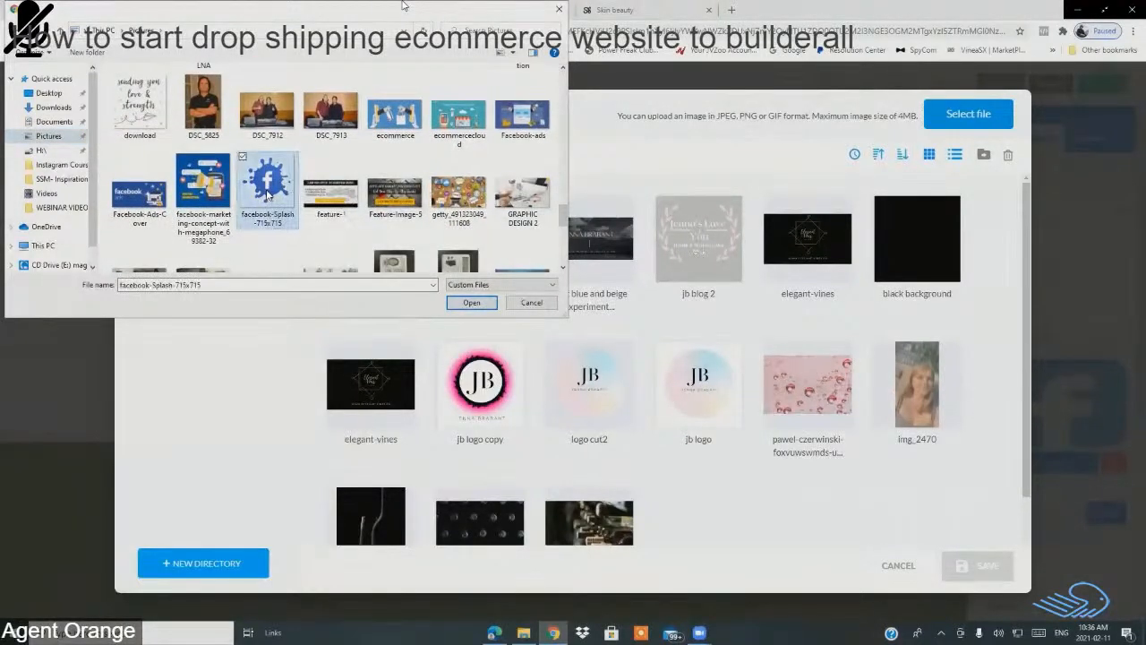
mouse_move(562, 213)
left_mouse_down()
mouse_move(562, 251)
mouse_move(565, 221)
left_mouse_up()
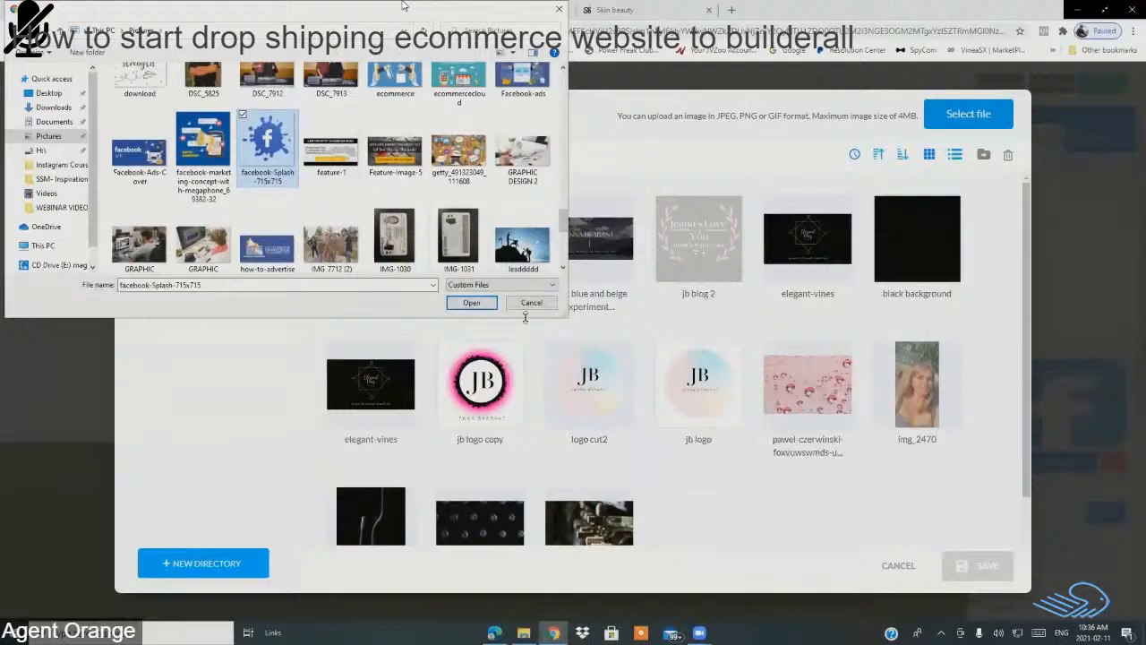
left_click(471, 303)
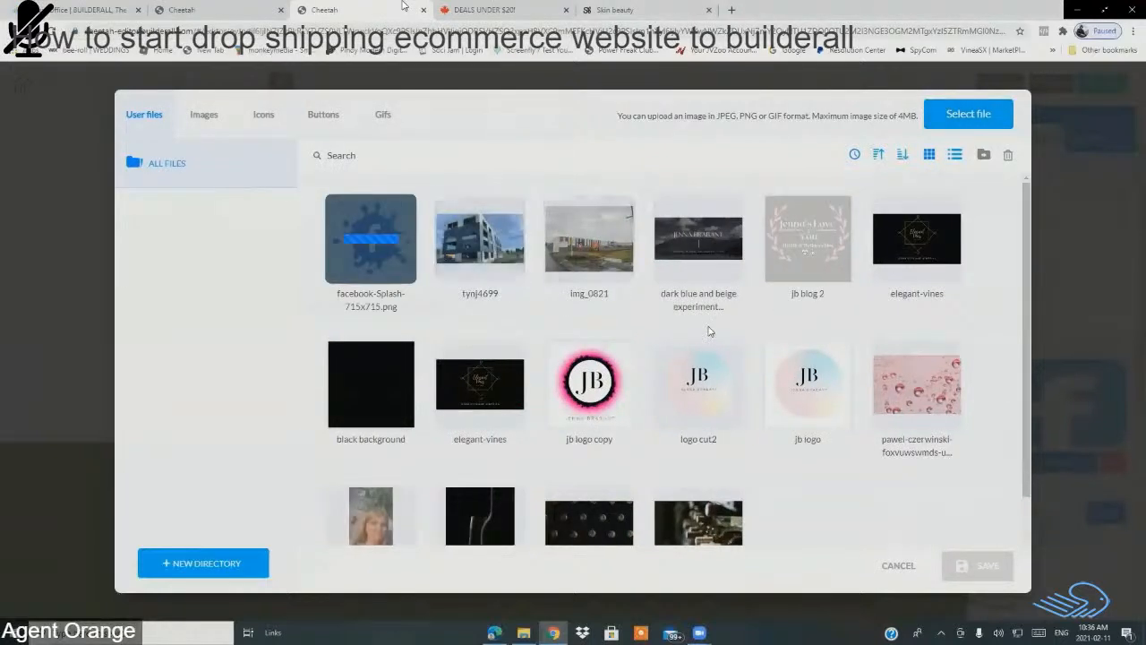
Step: Apply the uploaded facebook-splash image to the icon and enlarge it slightly
left_click(365, 270)
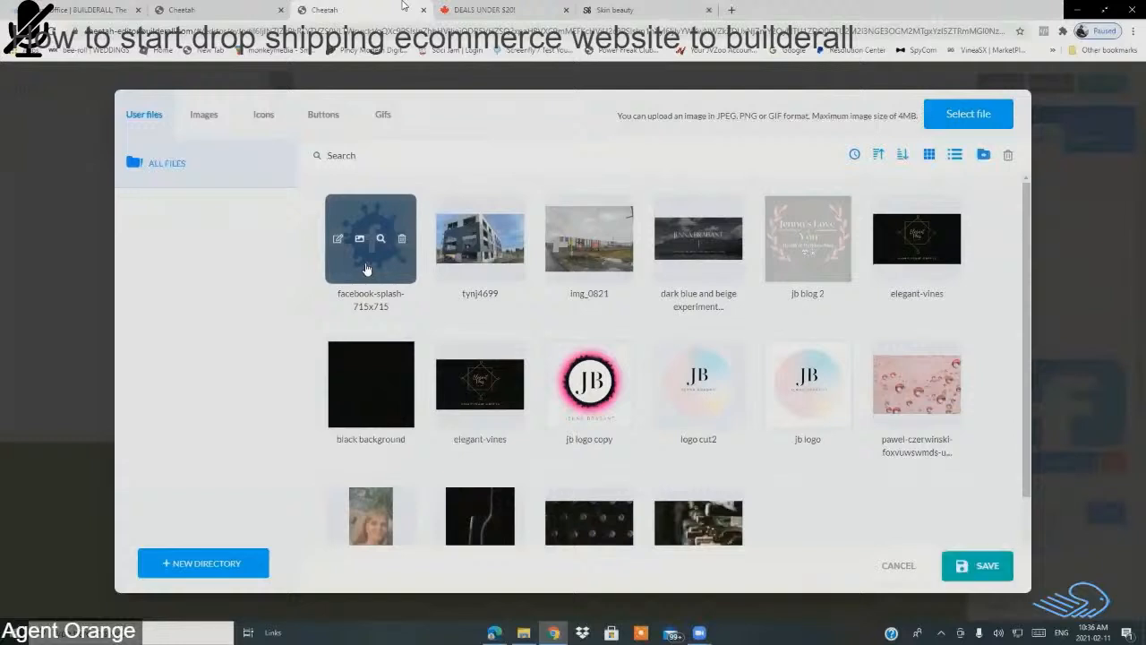
left_click(994, 570)
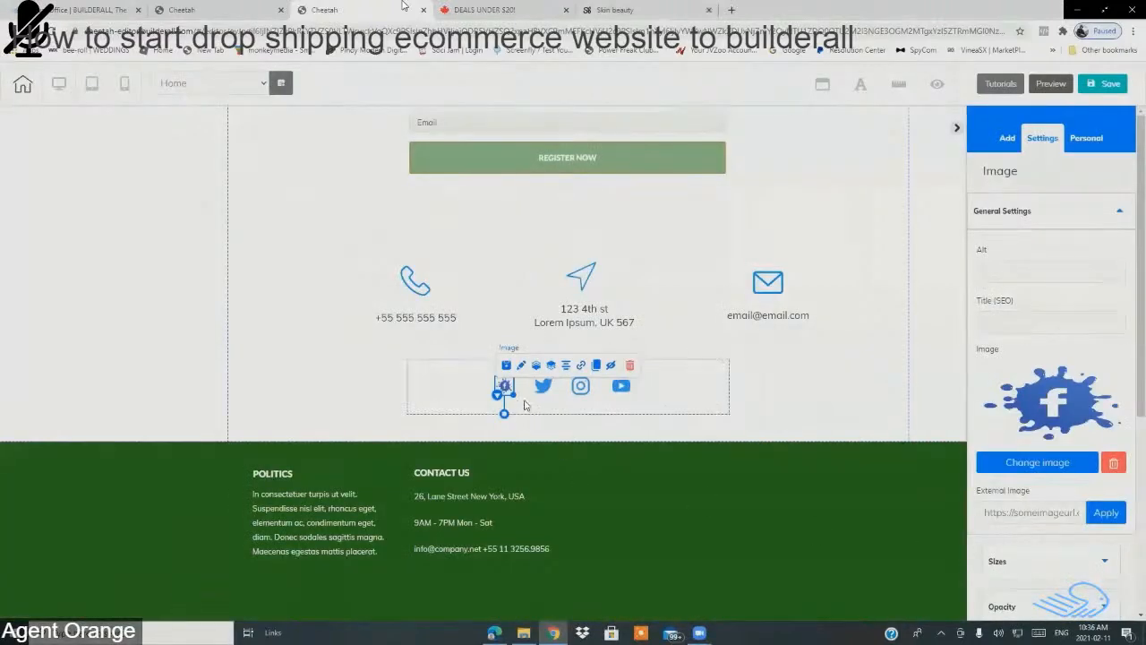
left_click(479, 322)
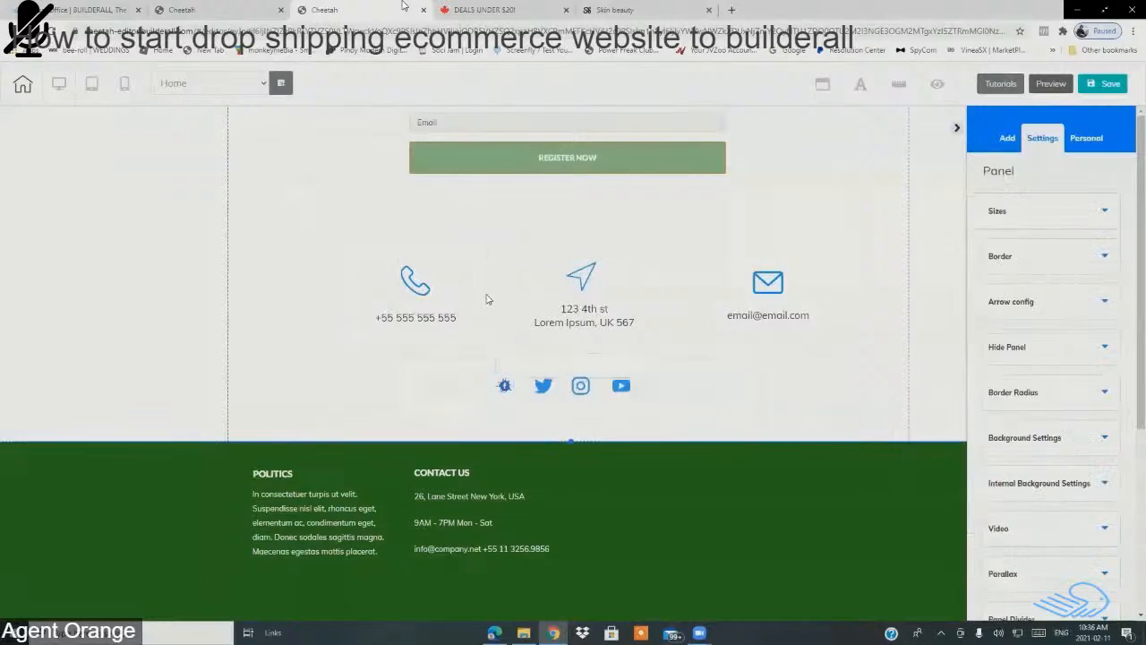
left_click(504, 392)
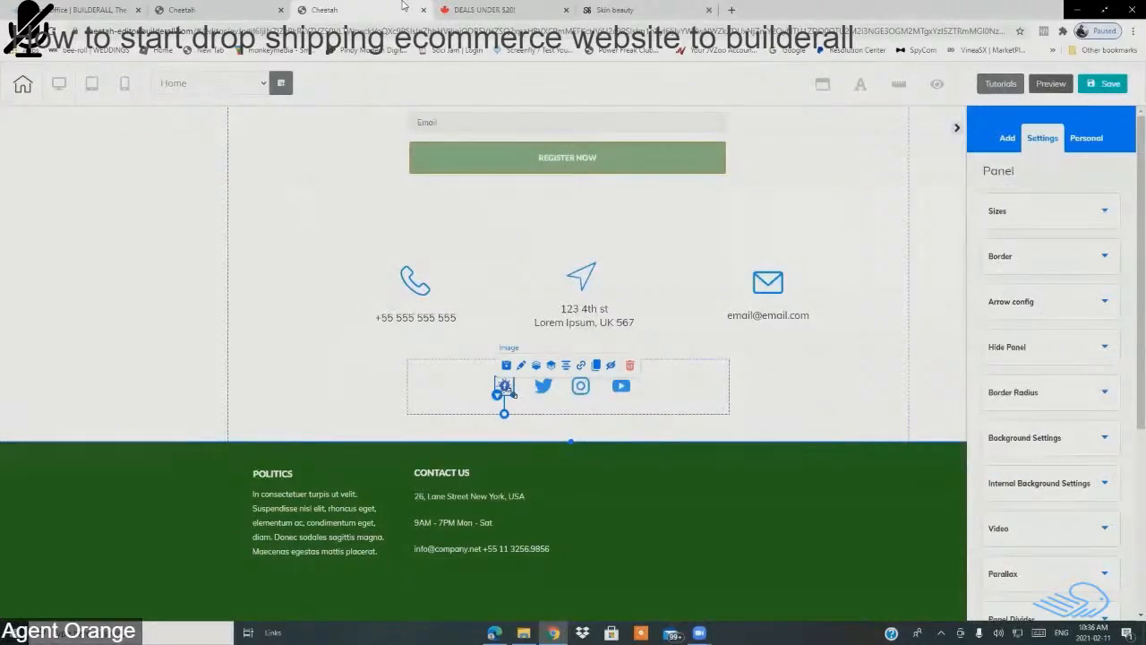
mouse_move(514, 395)
left_mouse_down()
mouse_move(525, 407)
mouse_move(496, 387)
left_mouse_up()
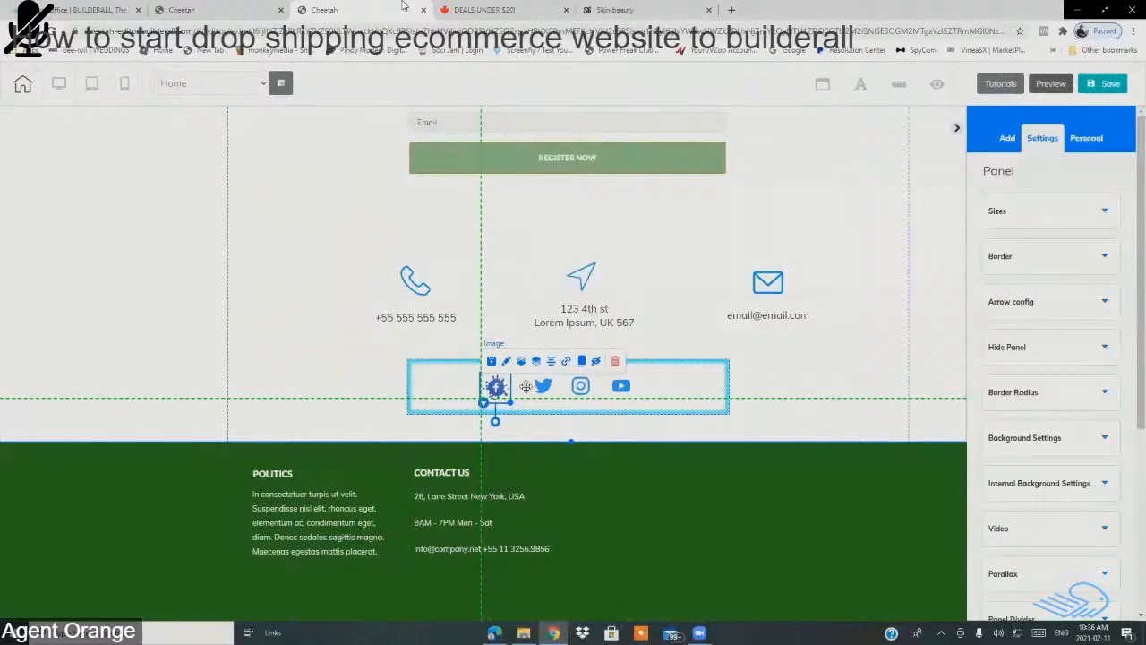
Step: Enlarge the Facebook splash icon a little more
left_click(842, 382)
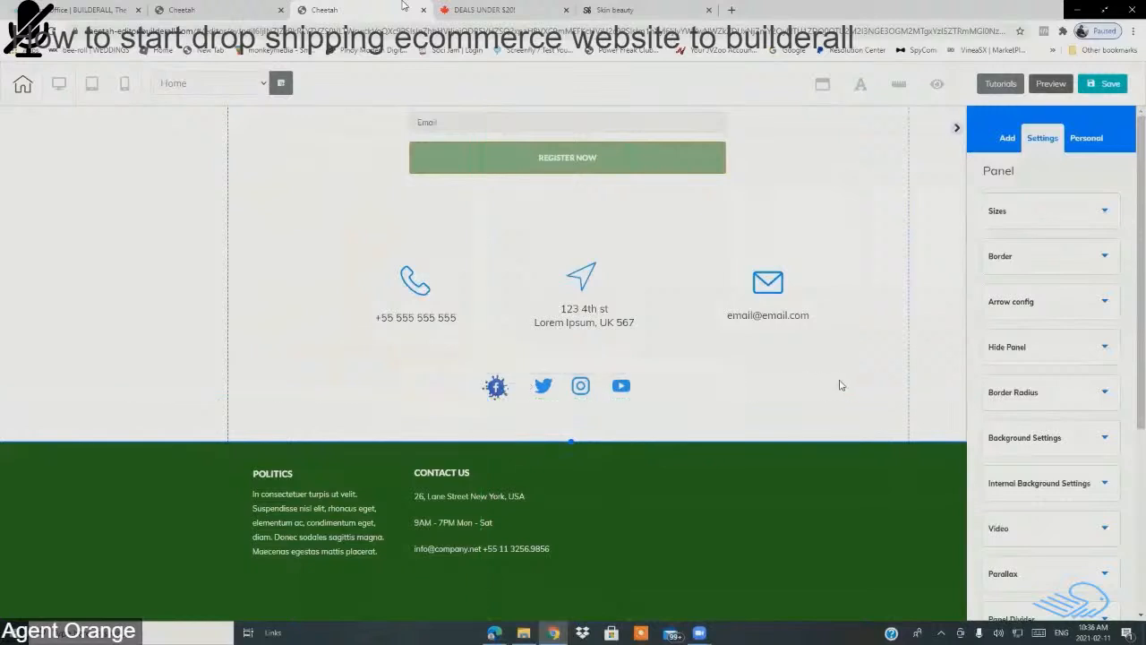
left_click(503, 398)
left_click_drag(510, 402, 517, 408)
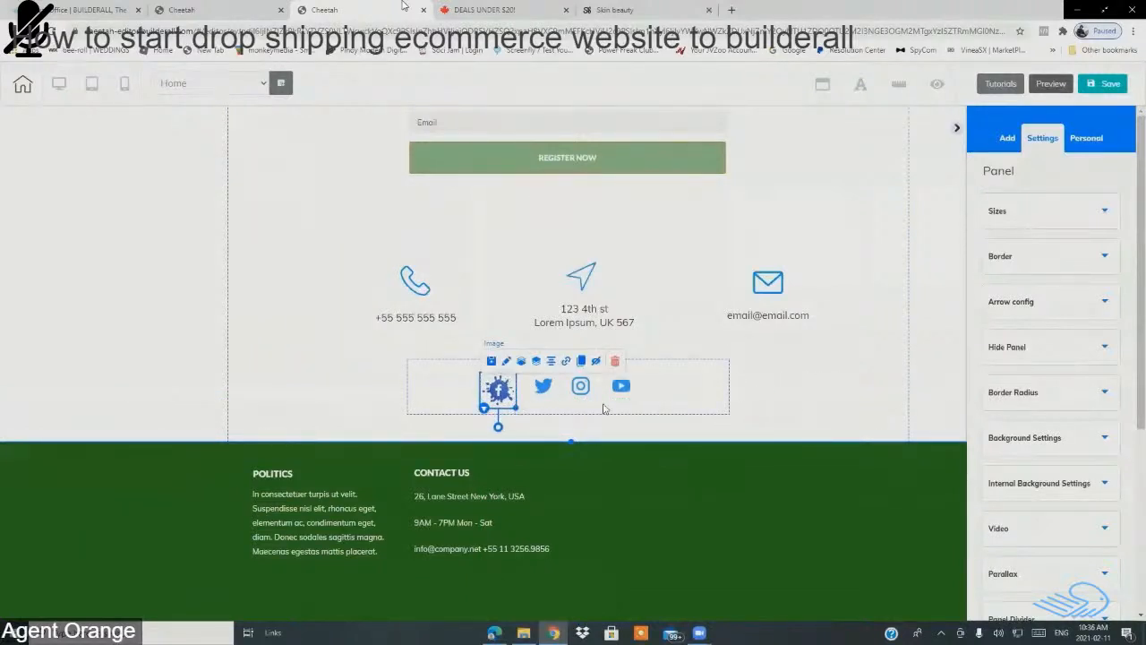
left_click(791, 381)
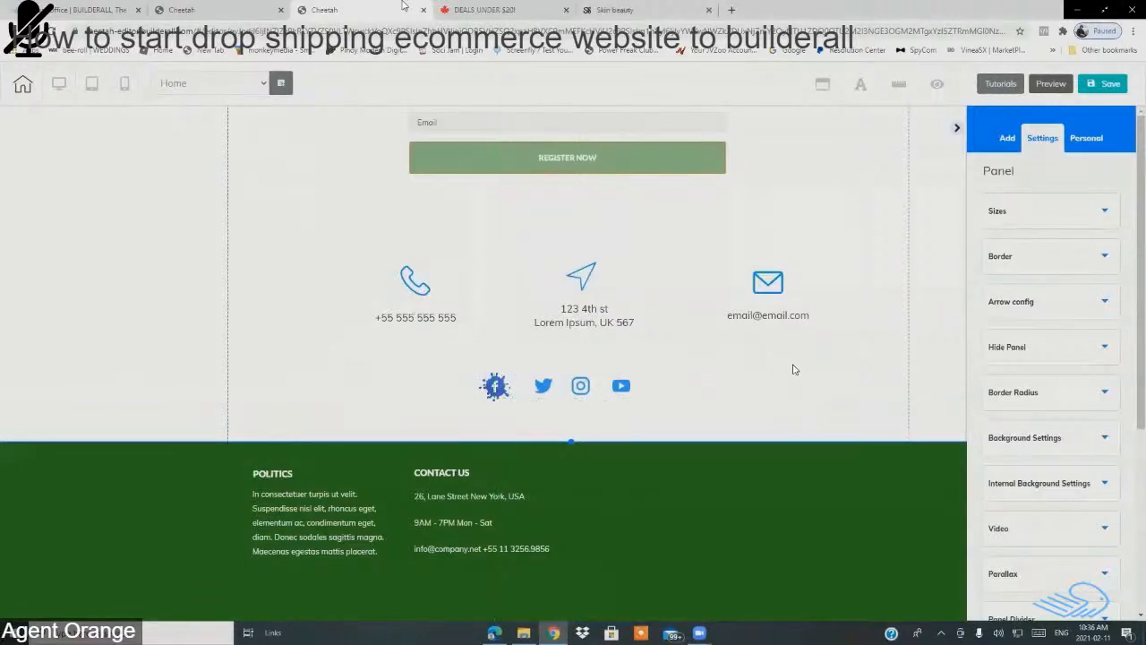
Step: Enlarge the Twitter icon, shift it left, and nudge the Instagram icon down-right
left_click(544, 389)
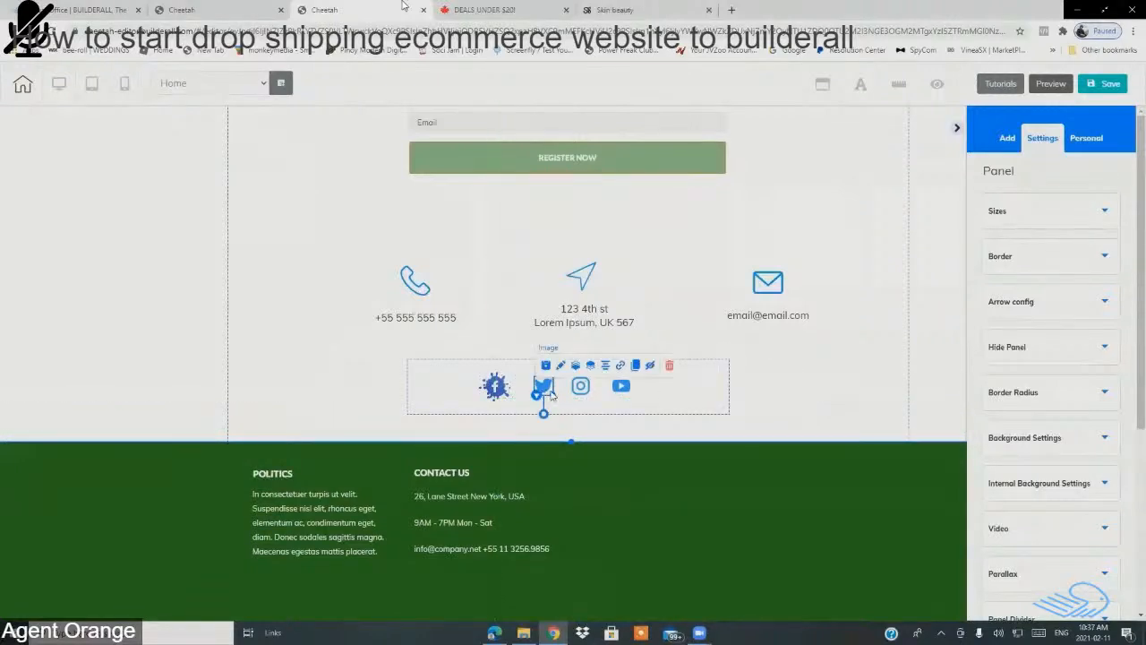
mouse_move(552, 394)
left_mouse_down()
mouse_move(562, 402)
mouse_move(538, 387)
left_mouse_up()
left_click(558, 398)
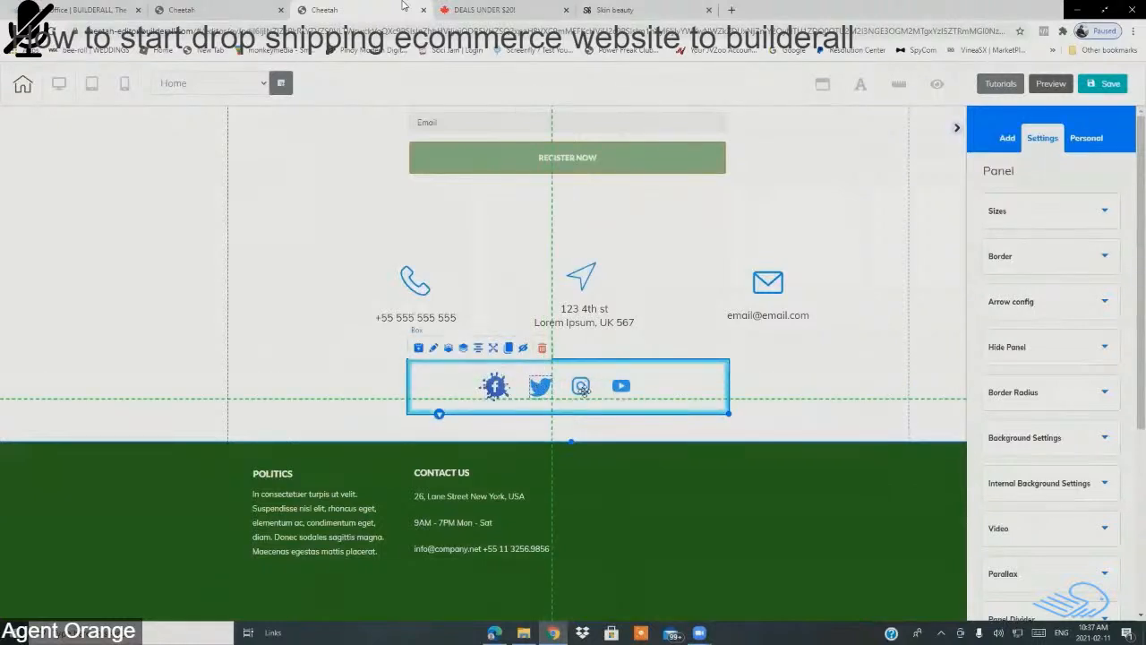
left_click(584, 391)
left_click(581, 390)
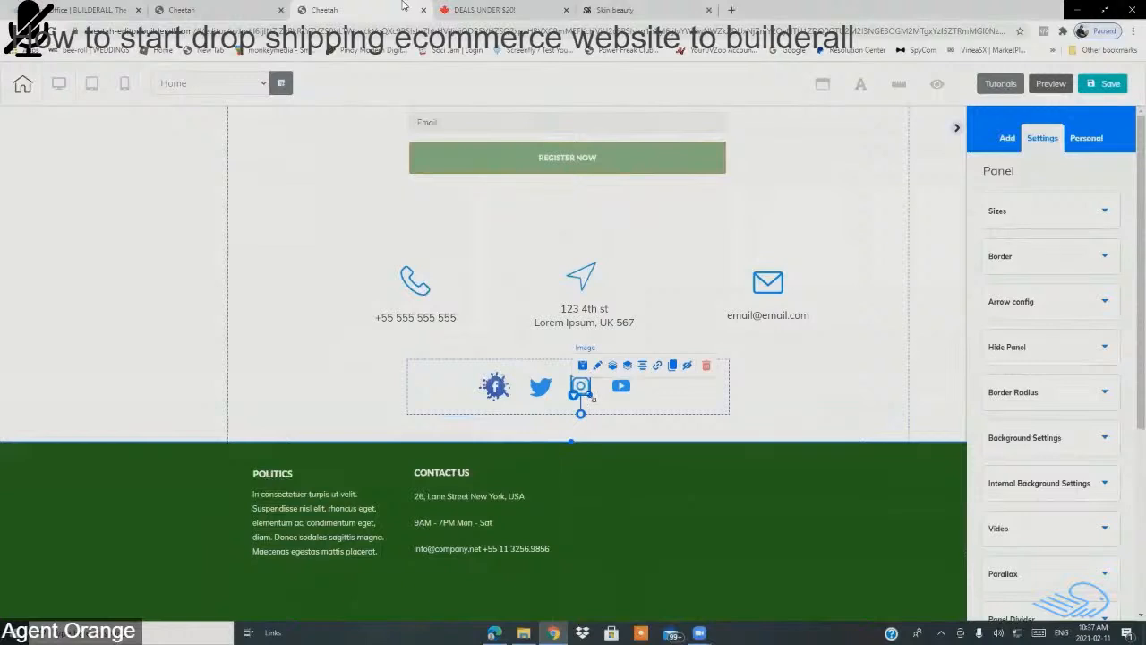
left_click_drag(591, 397, 578, 387)
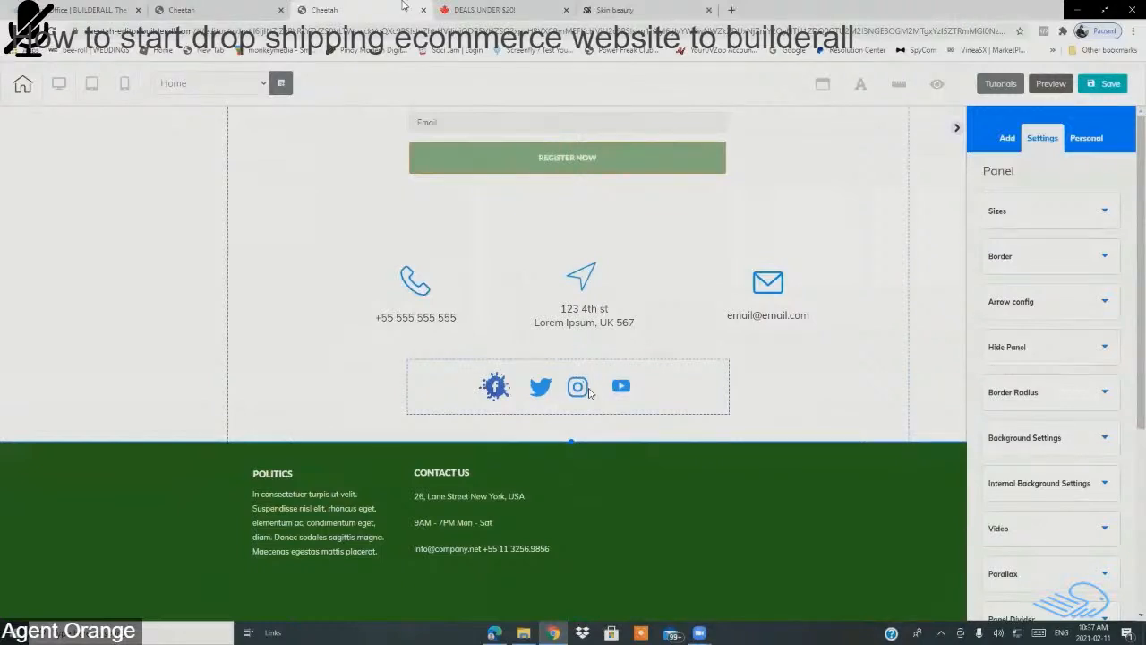
Step: Replace the Instagram icon's image with the instagram-splash PNG uploaded from Pictures
left_click(578, 387)
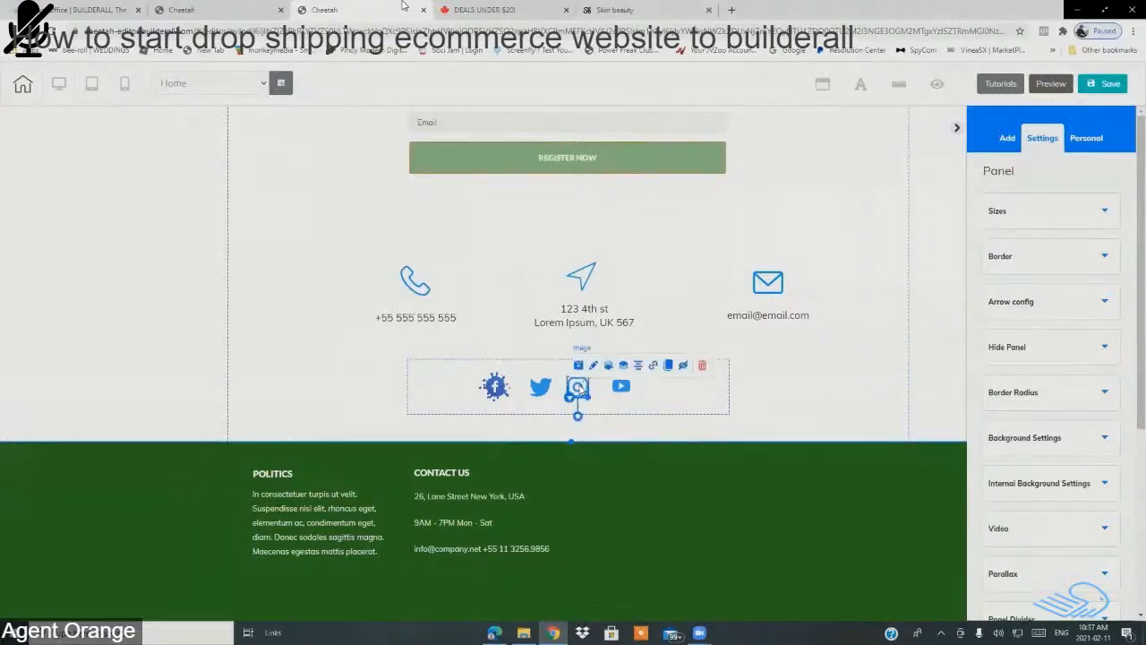
left_click(595, 367)
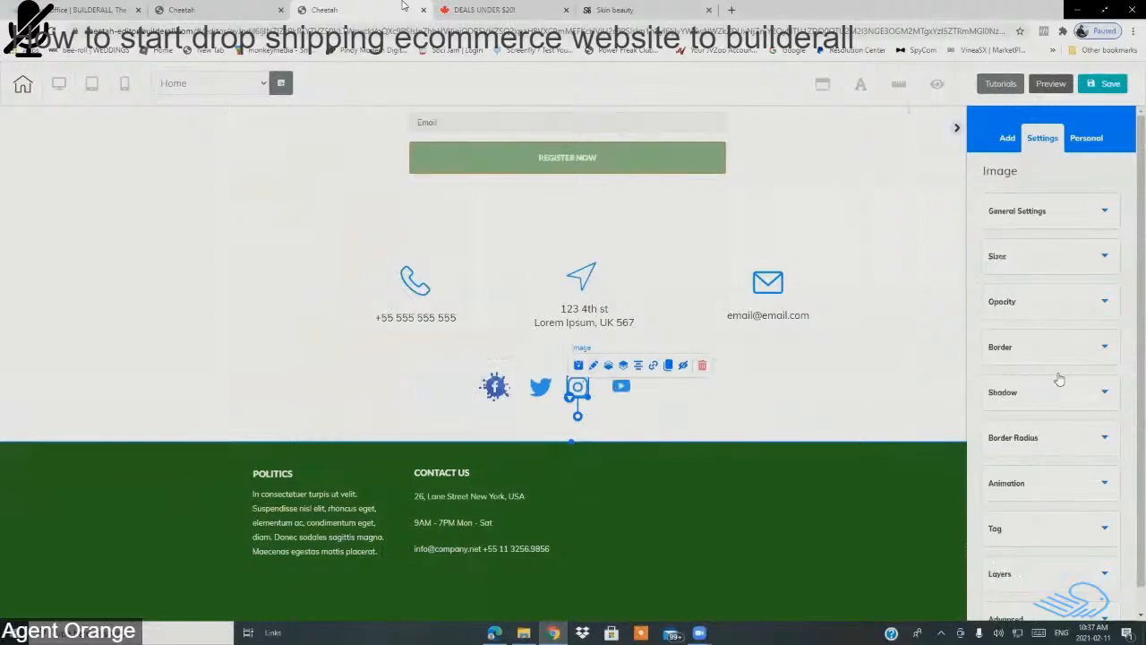
left_click(1030, 229)
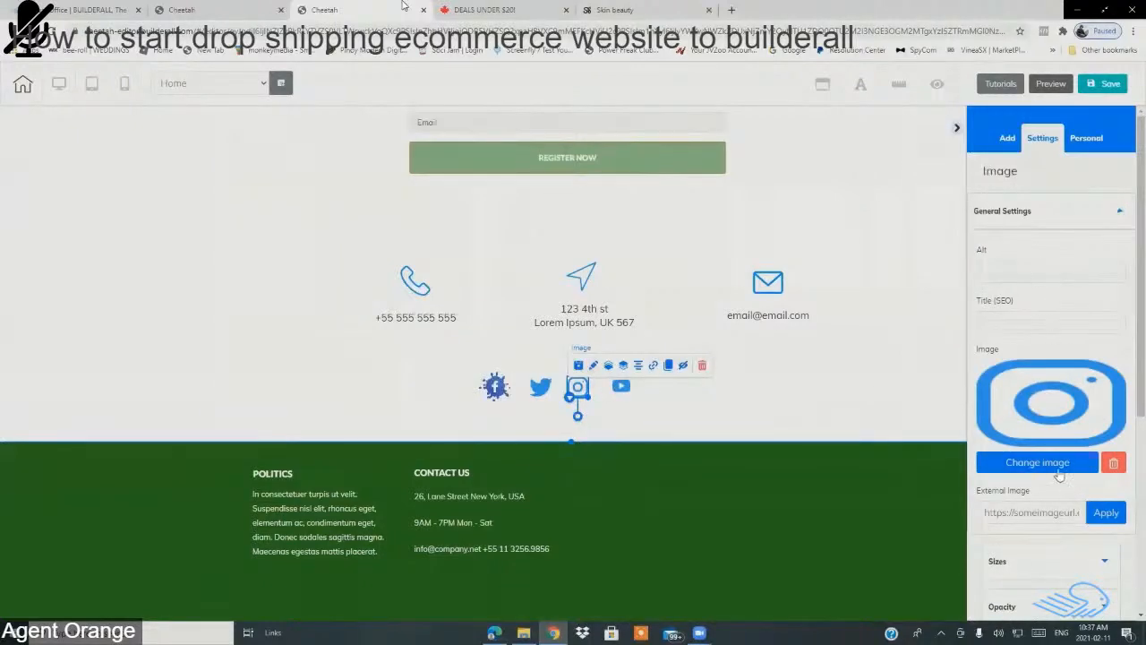
left_click(1022, 460)
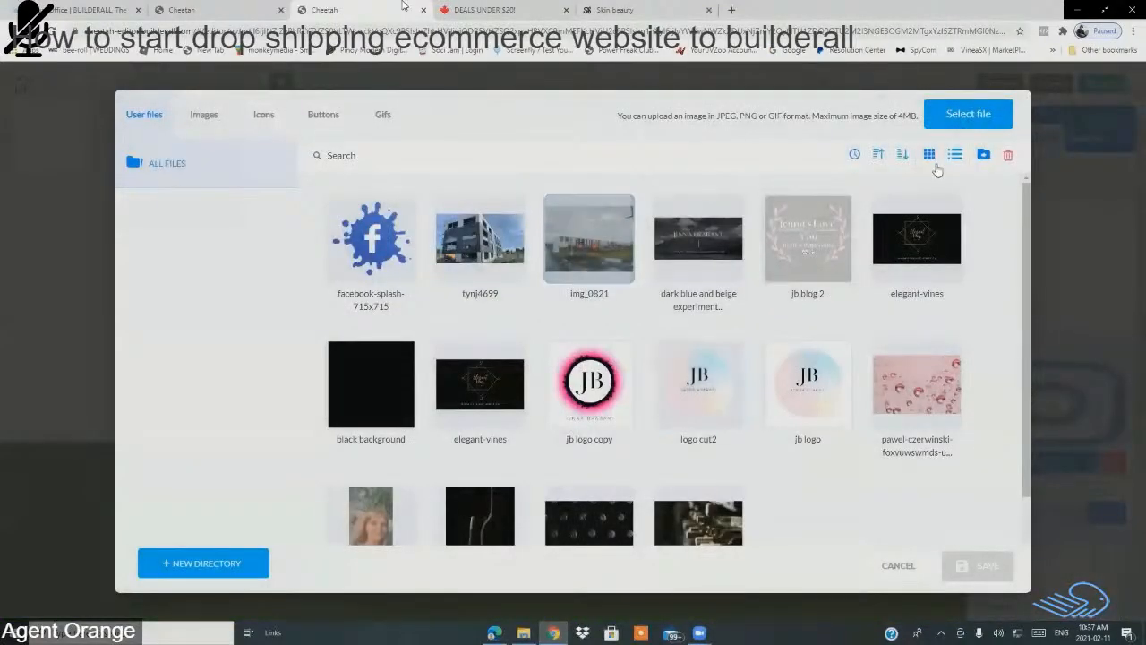
left_click(956, 117)
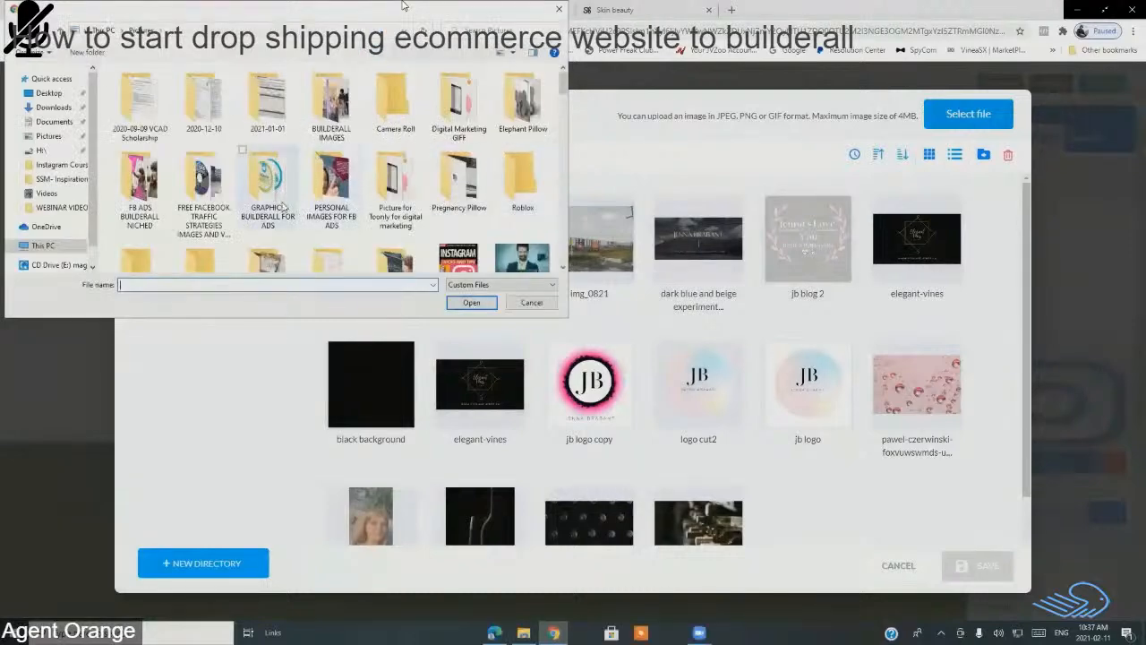
left_click_drag(562, 71, 562, 101)
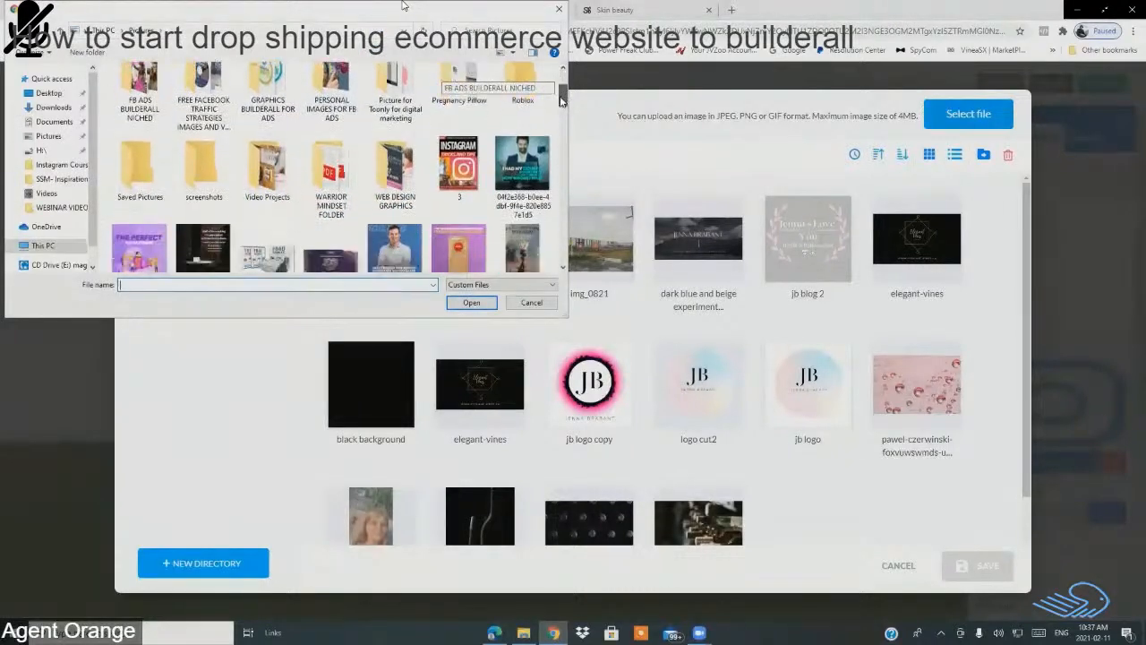
left_click(49, 135)
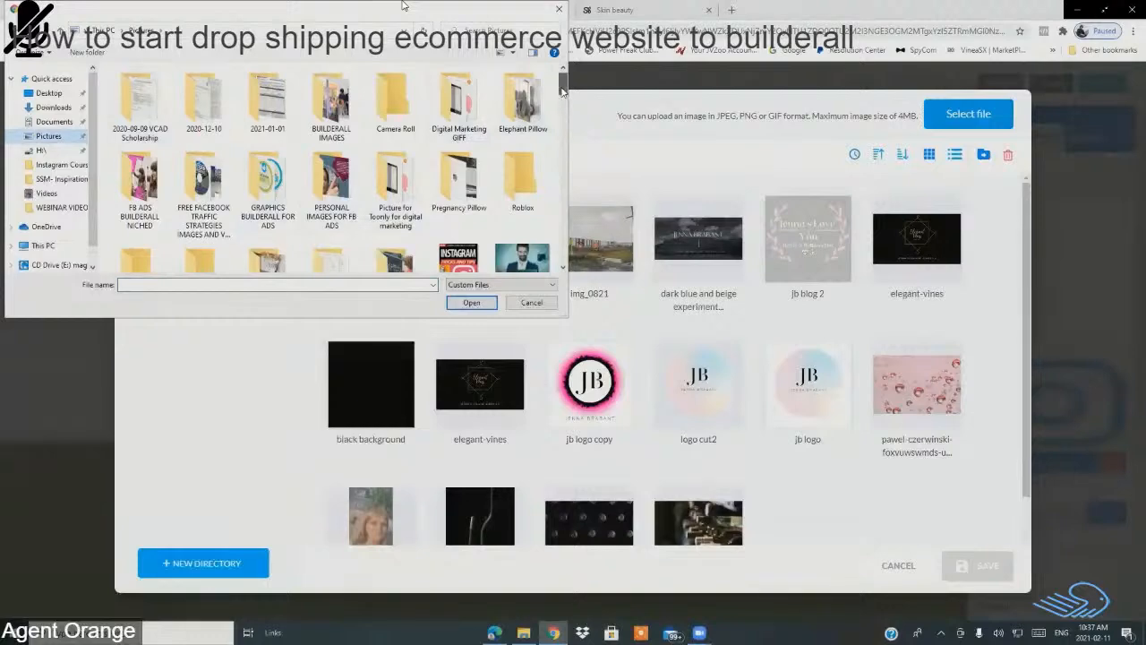
left_click_drag(563, 82, 562, 126)
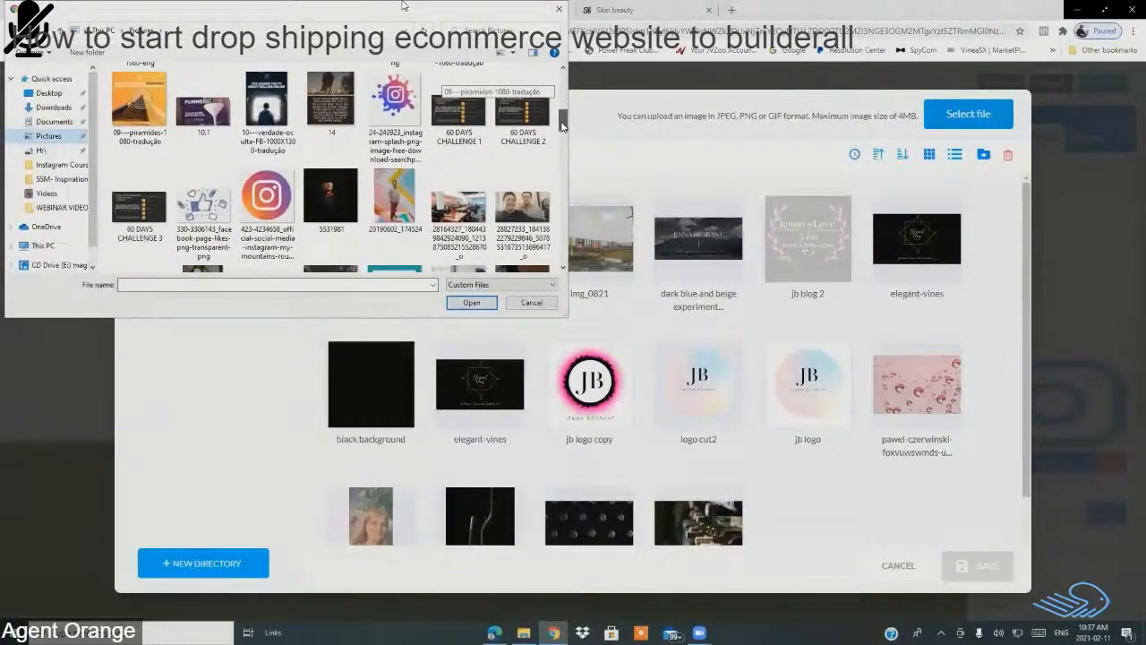
left_click(400, 107)
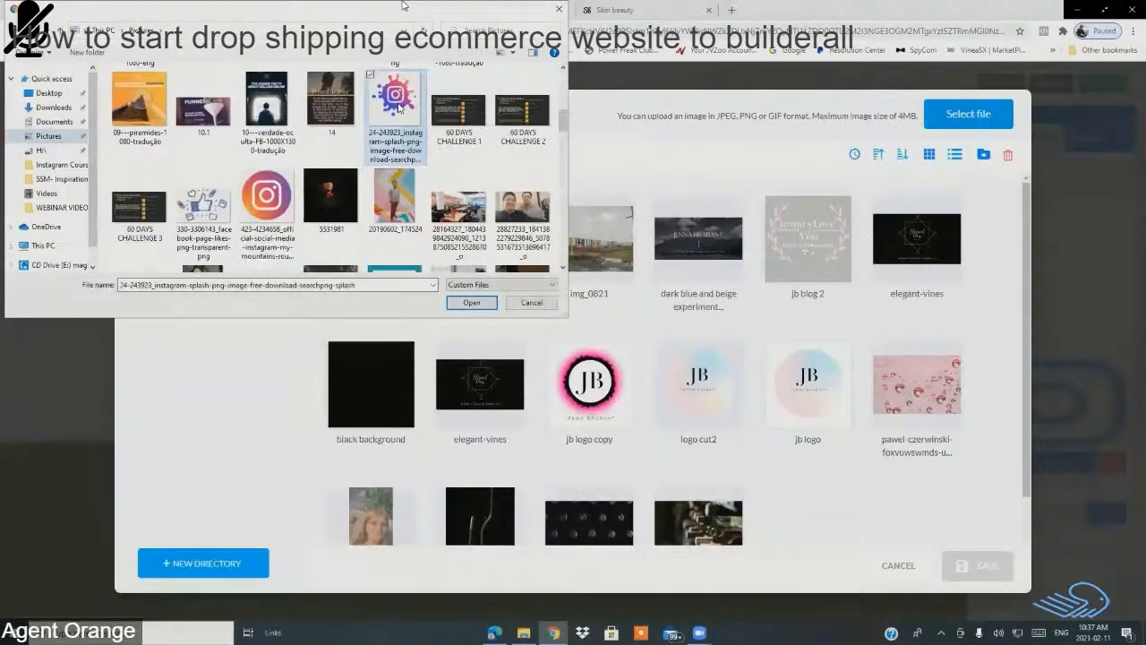
left_click(471, 302)
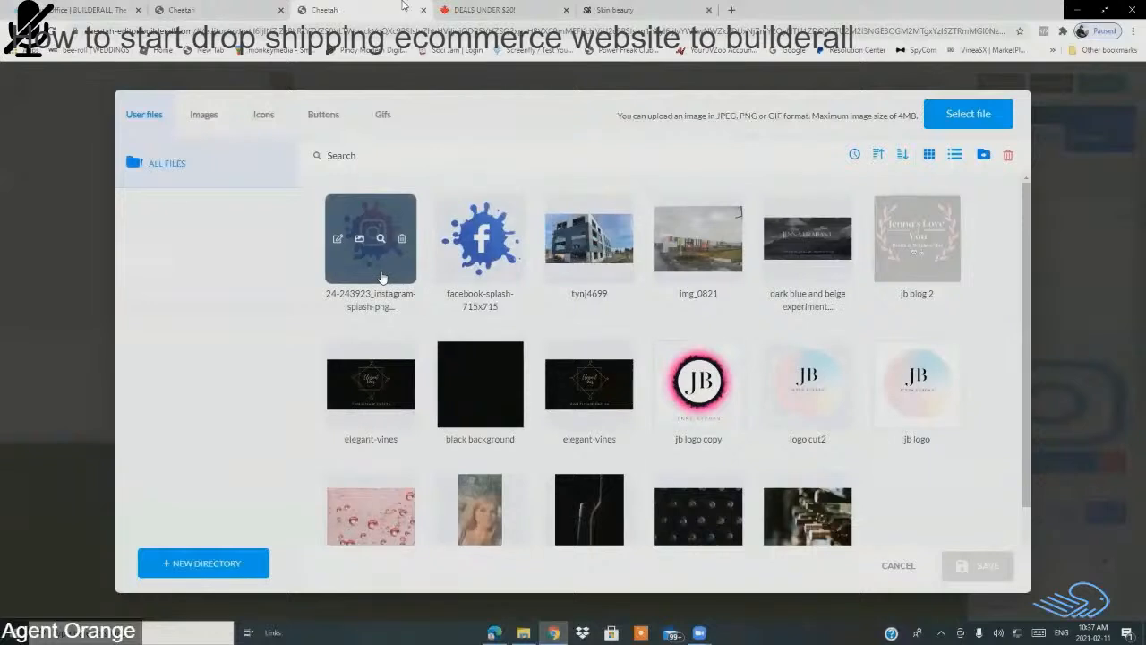
left_click(381, 276)
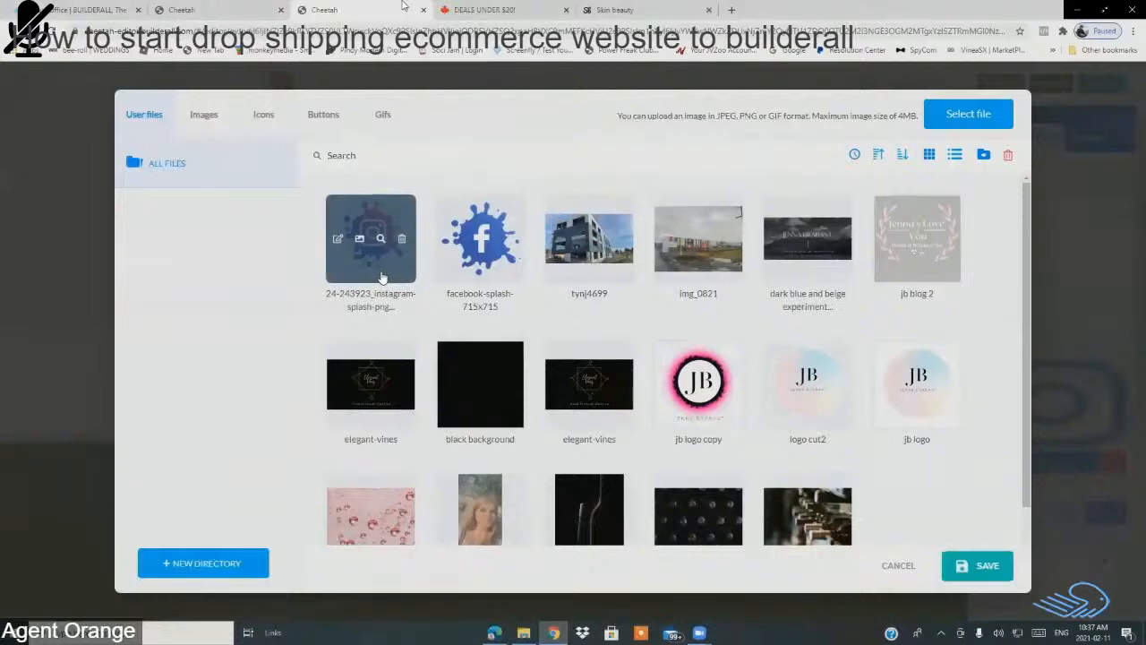
left_click(990, 568)
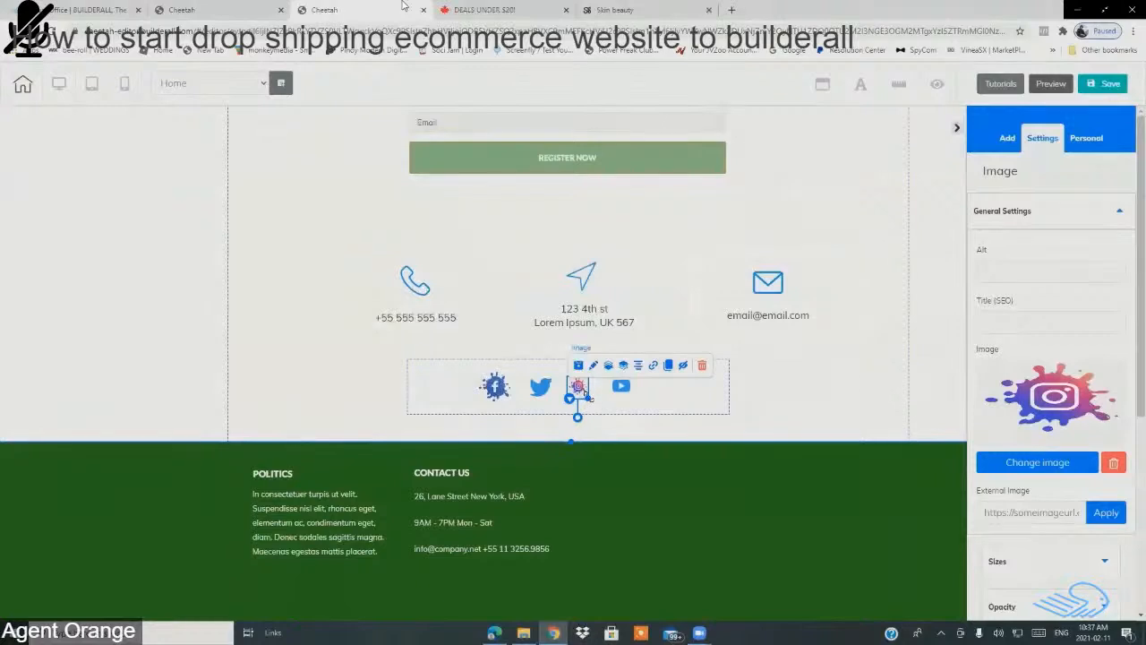
Step: Enlarge the Instagram splash, Facebook splash and Twitter icons by dragging their corner handles
left_click_drag(586, 395, 596, 406)
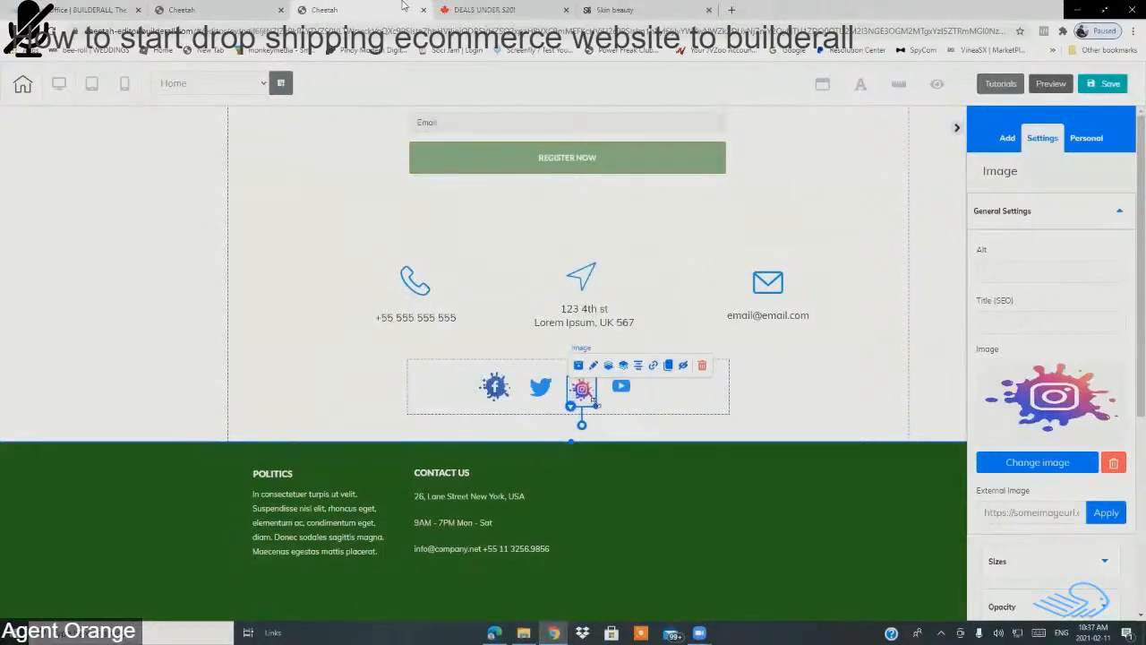
left_click(506, 396)
left_click_drag(511, 403, 580, 391)
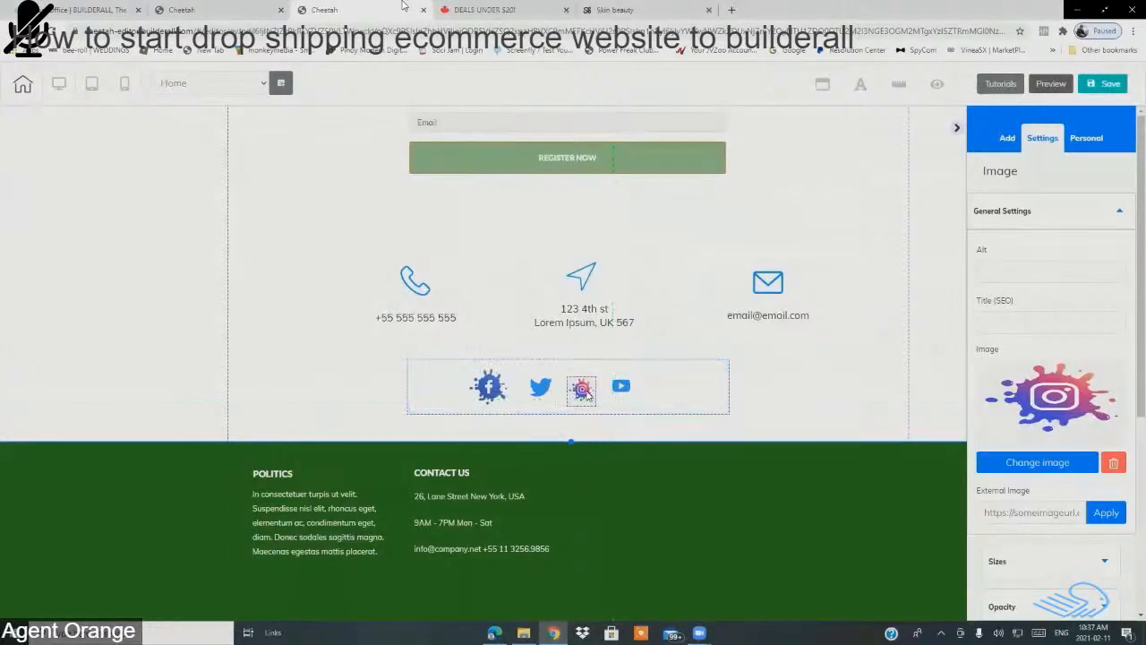
left_click(582, 390)
left_click(543, 391)
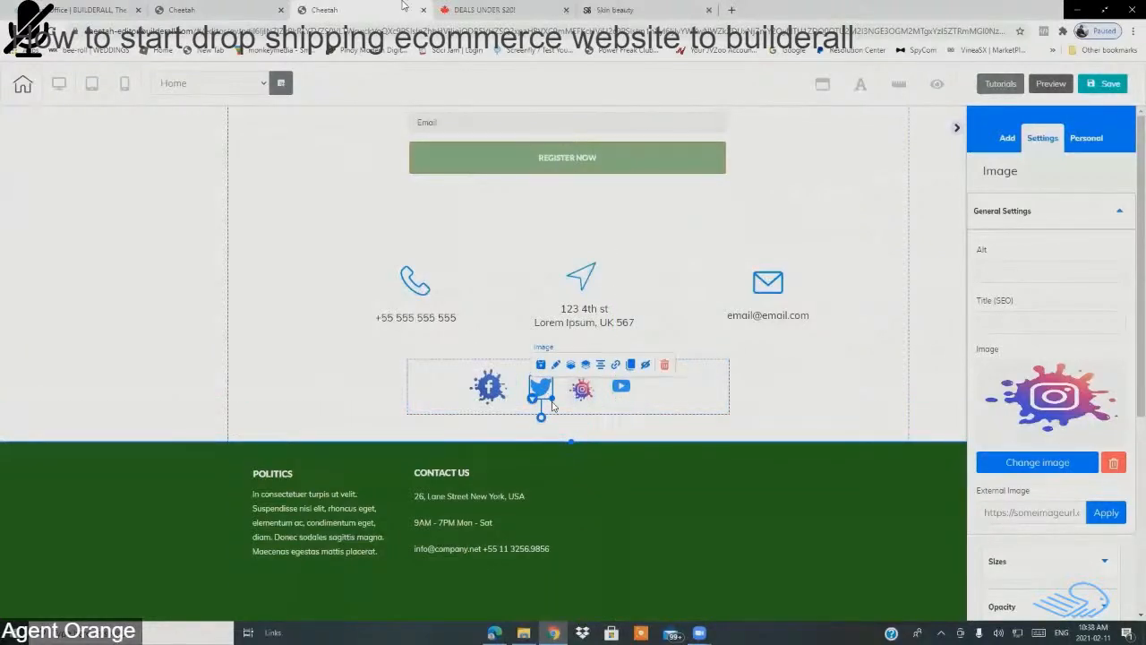
left_click_drag(553, 401, 676, 421)
Step: Select the YouTube icon for resizing, after briefly opening and closing a new browser tab
left_click(584, 394)
left_click(621, 392)
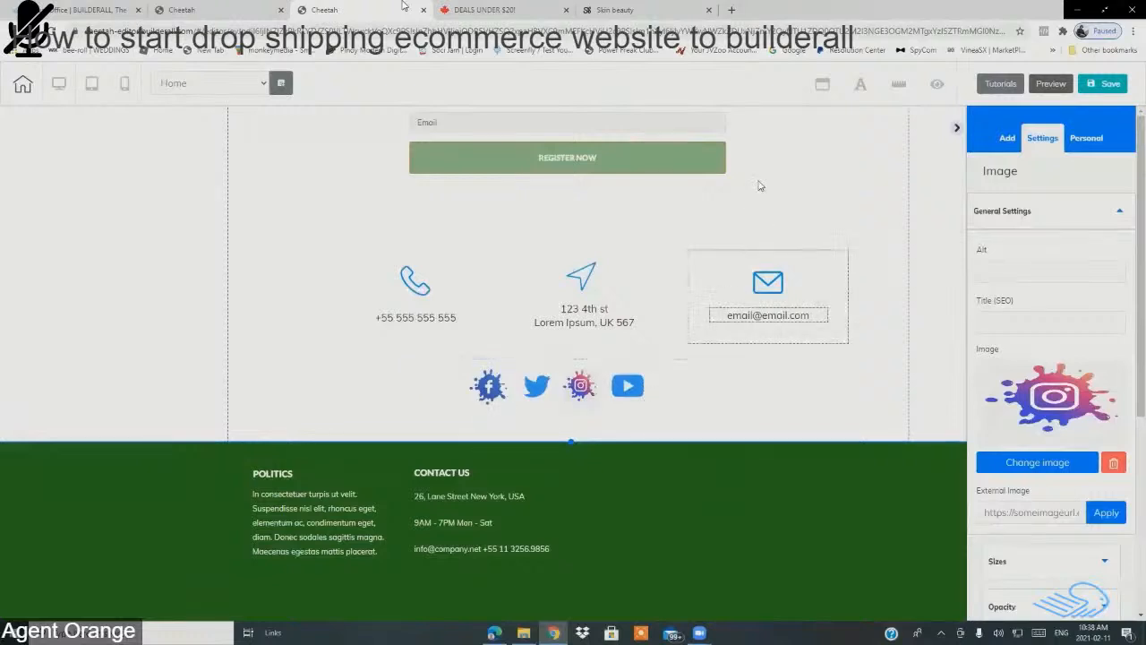
left_click(730, 10)
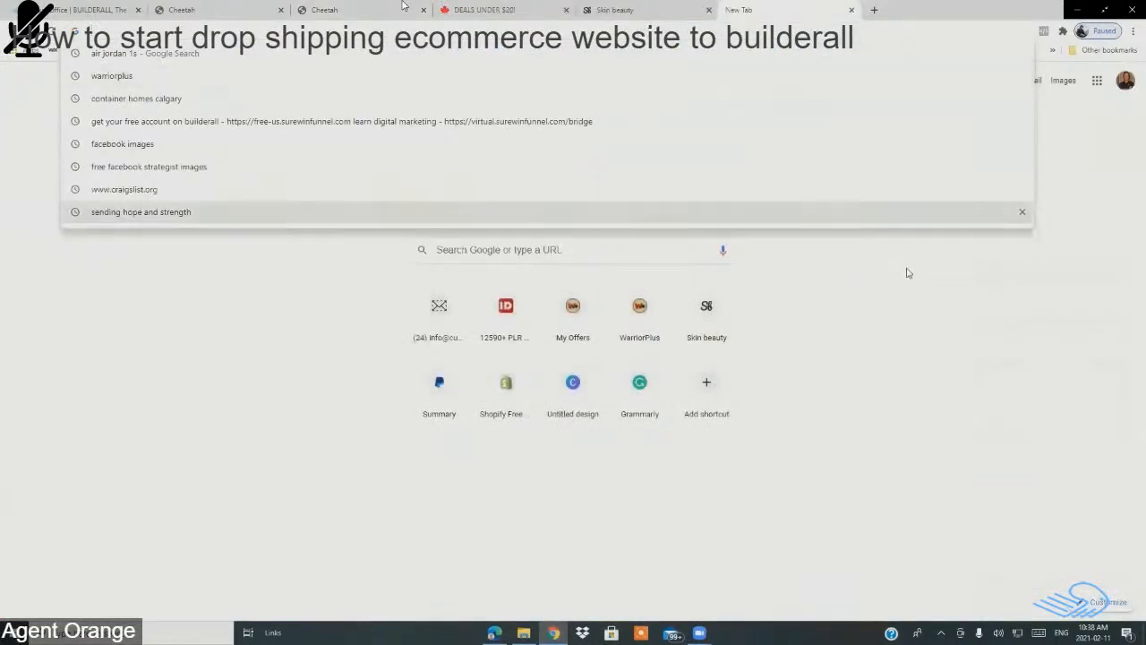
left_click(924, 348)
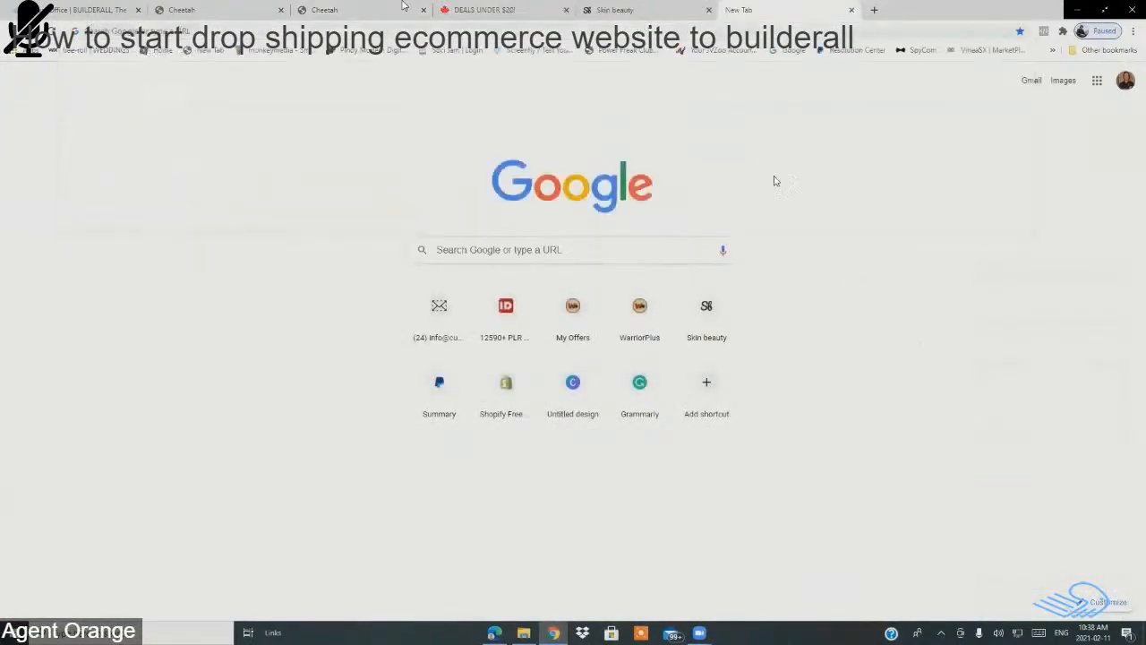
left_click(852, 9)
left_click(638, 386)
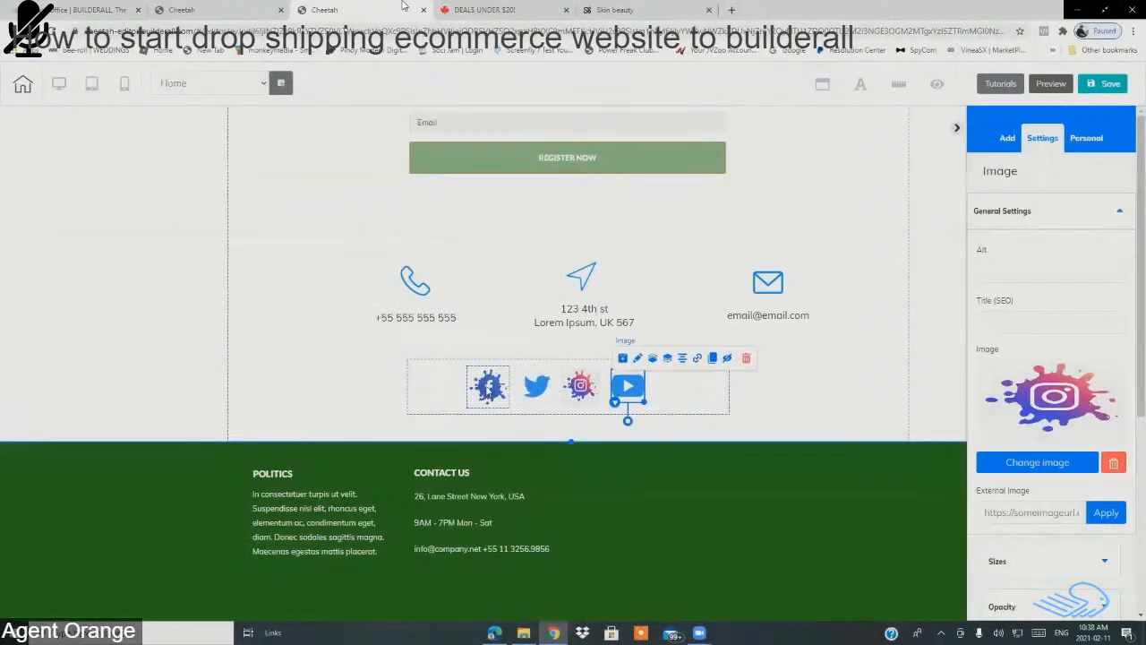
Step: Open the Facebook icon's Set link dialog on the Web option with the URL field active, then open a new tab
left_click(488, 389)
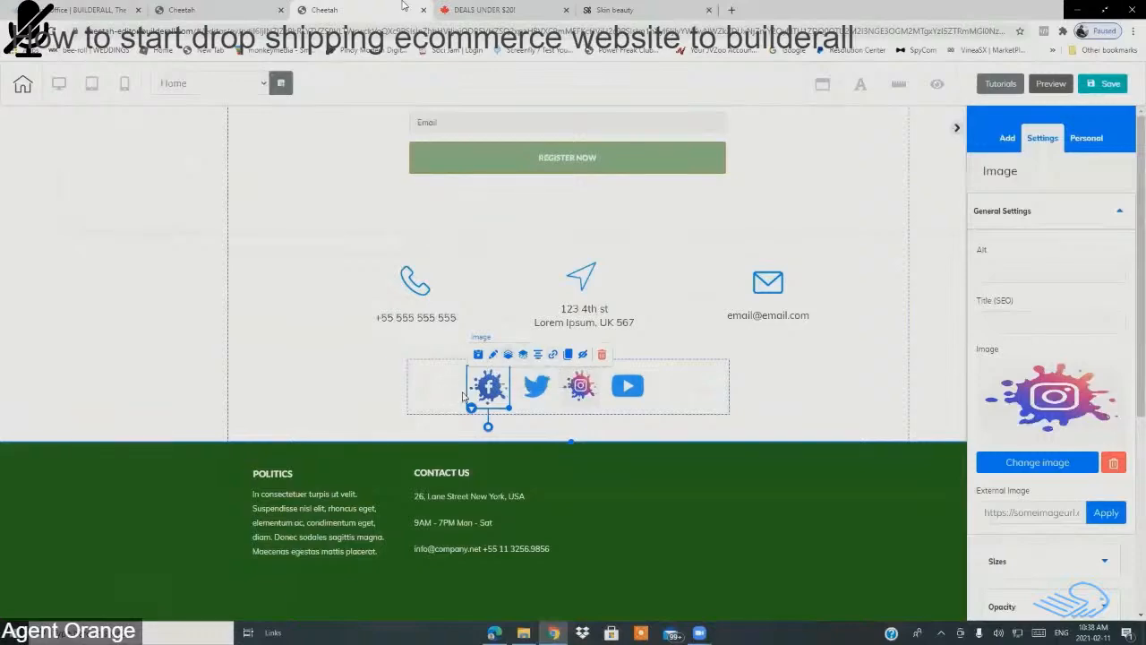
left_click(552, 356)
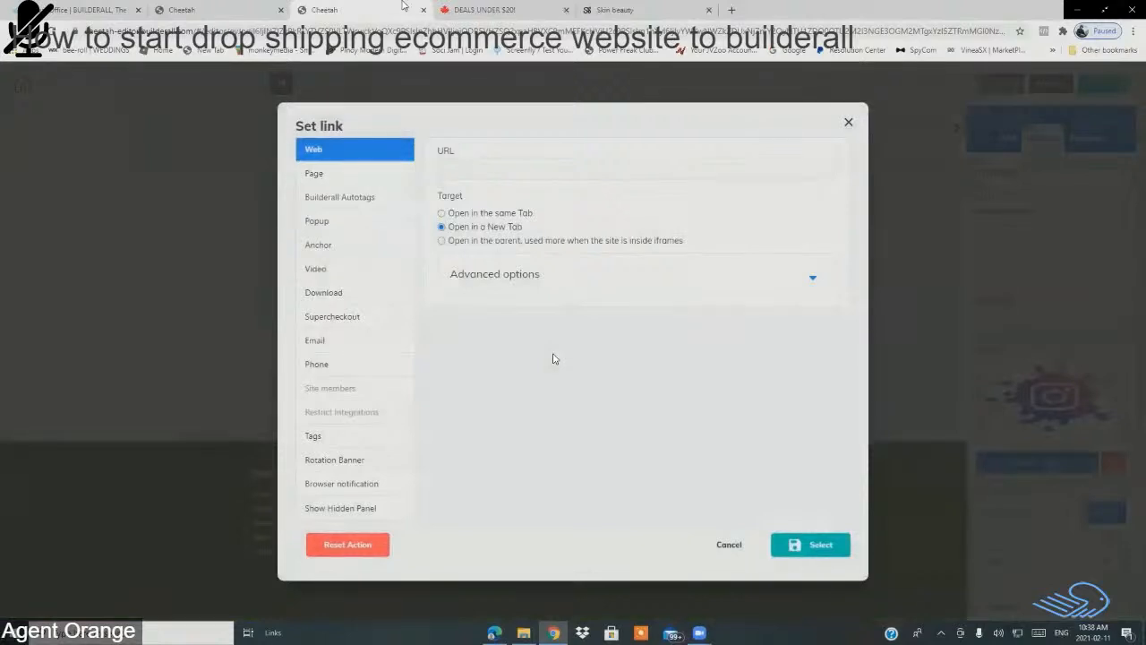
left_click(325, 177)
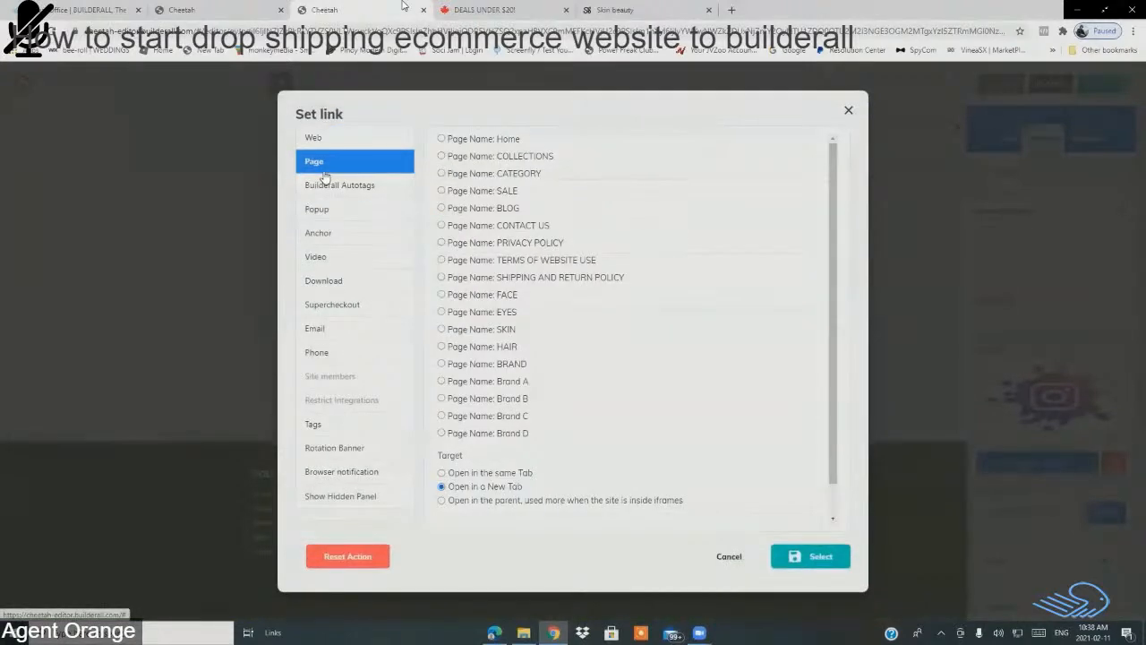
left_click(321, 142)
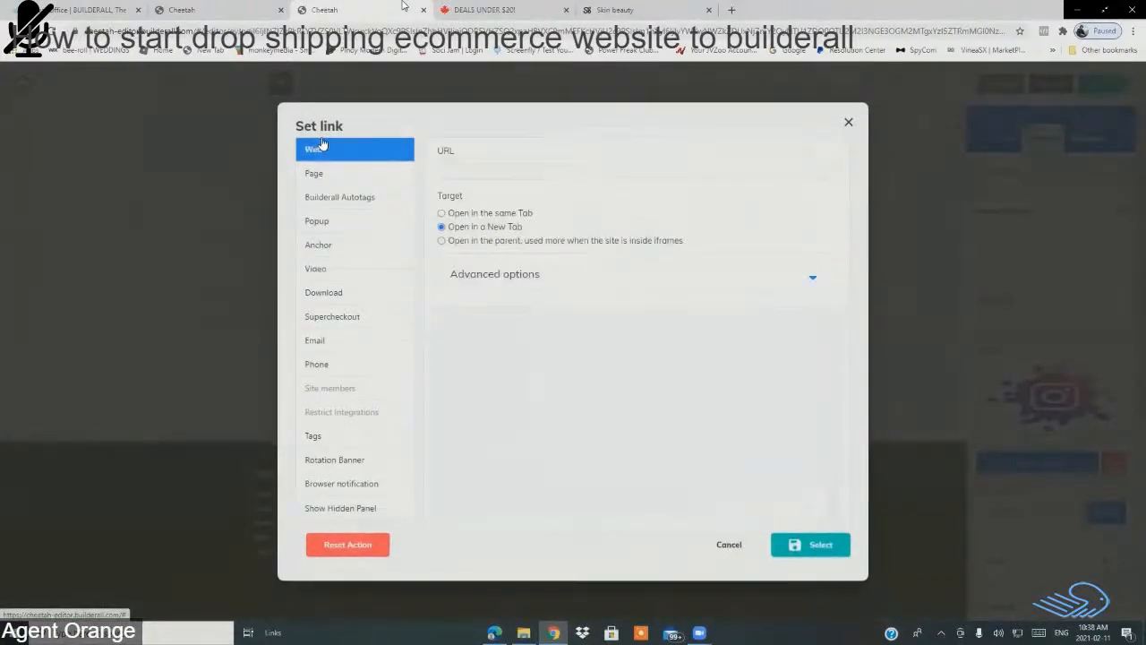
left_click(474, 164)
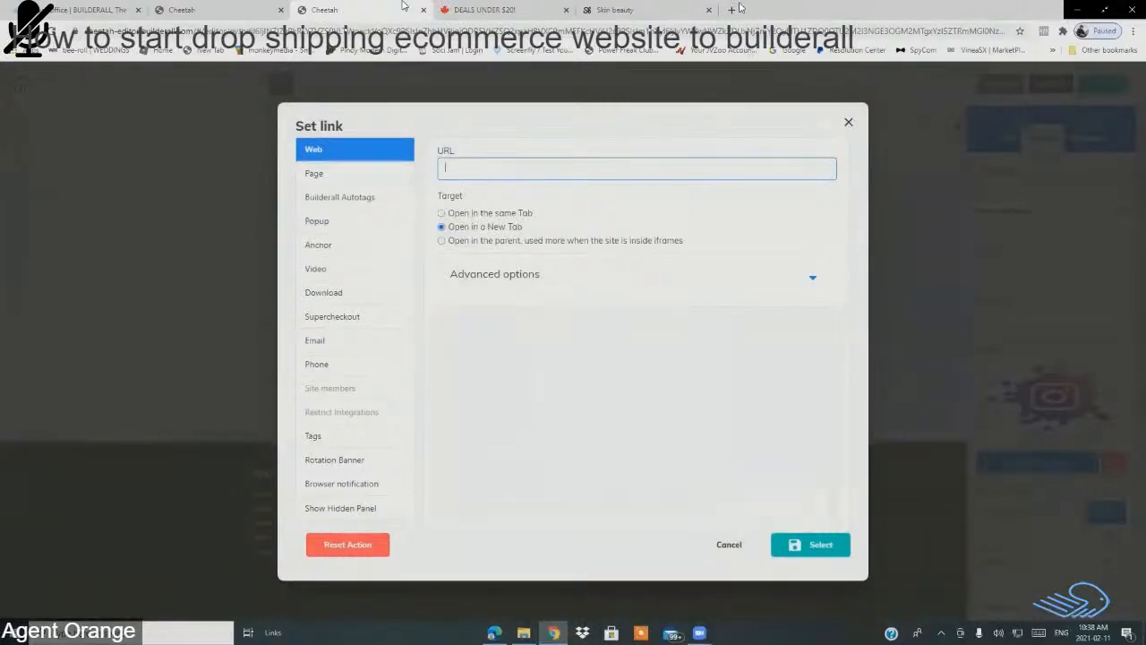
left_click(731, 10)
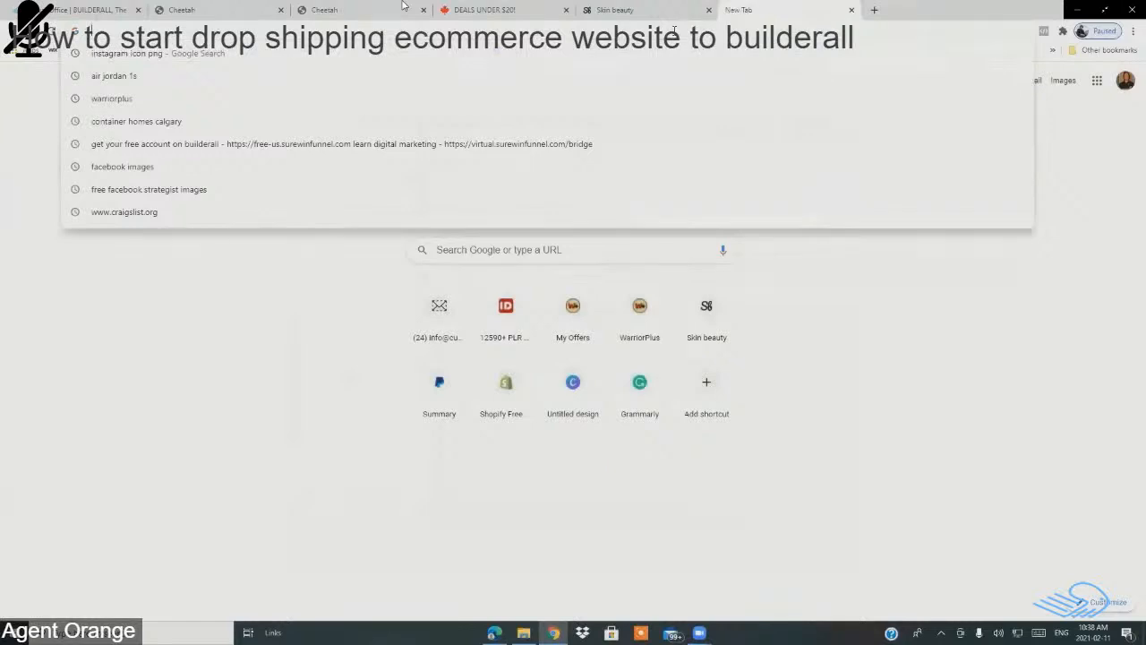
Step: Open the Monkey Media Marketing page on facebook.com, copy its URL, and return to the editor
type("wwww.")
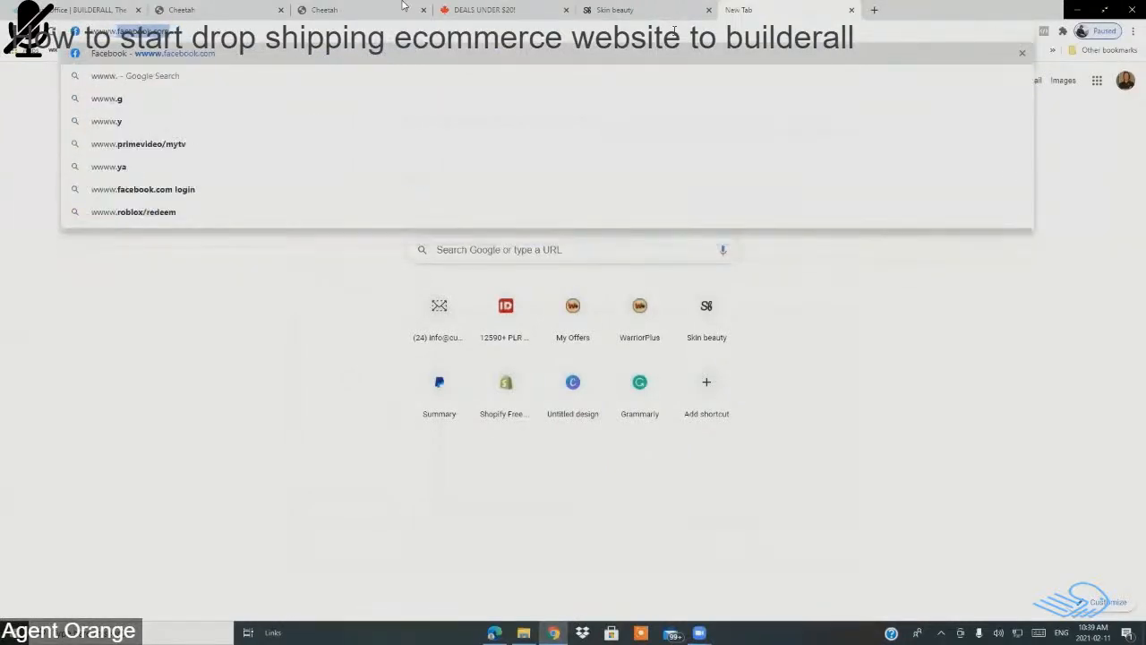
key("Return")
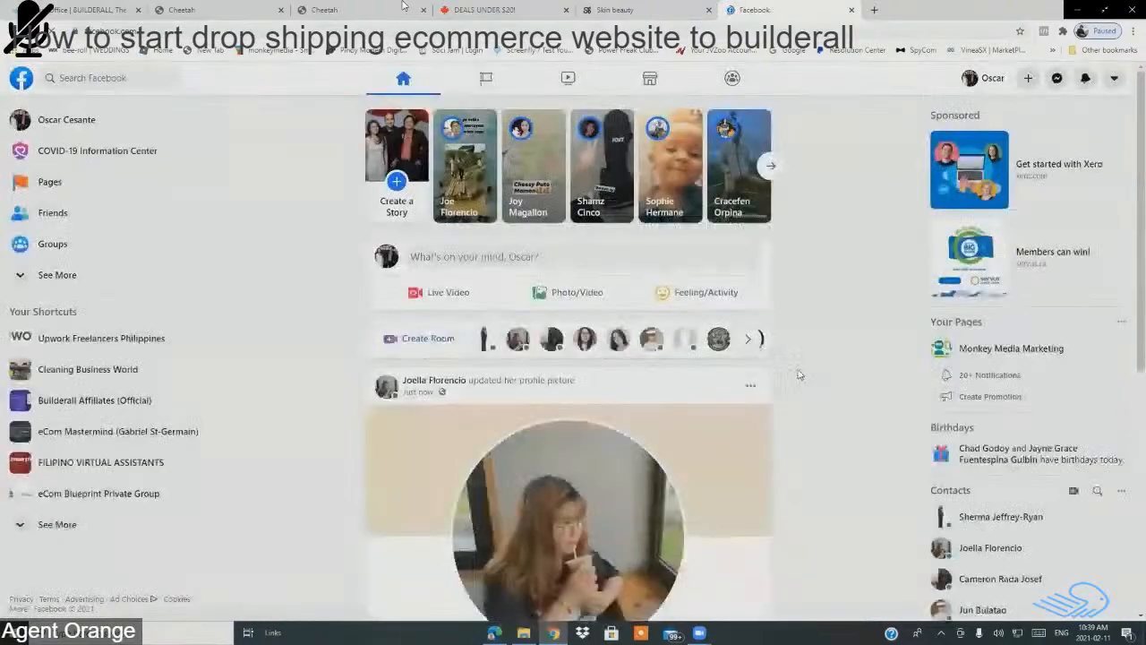
left_click(487, 79)
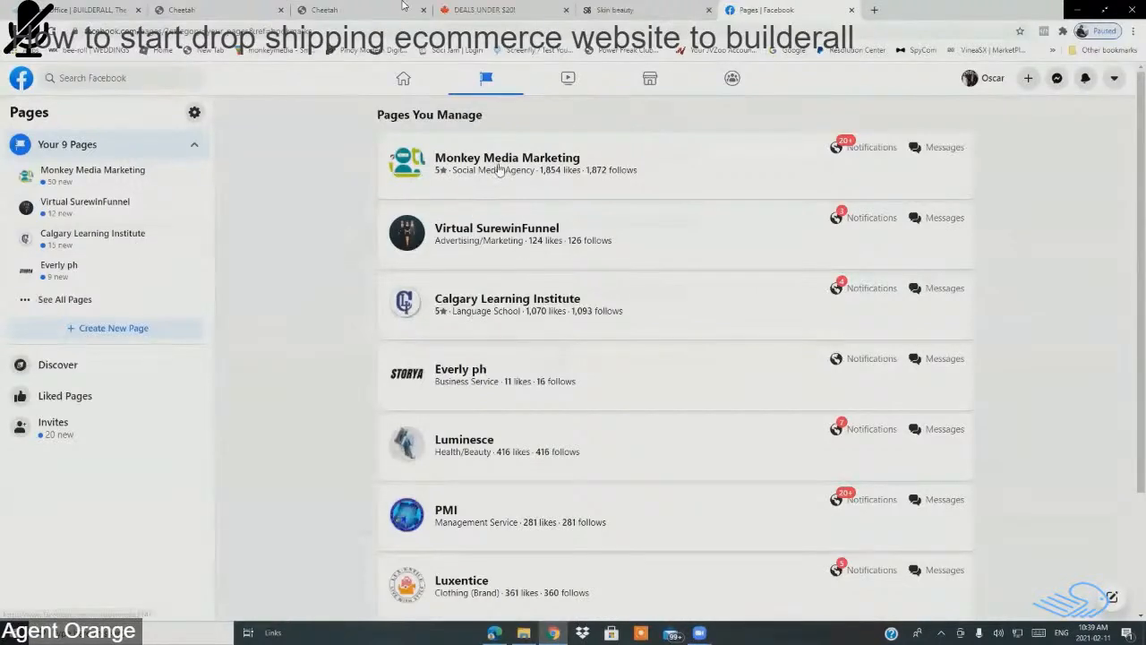
left_click(501, 167)
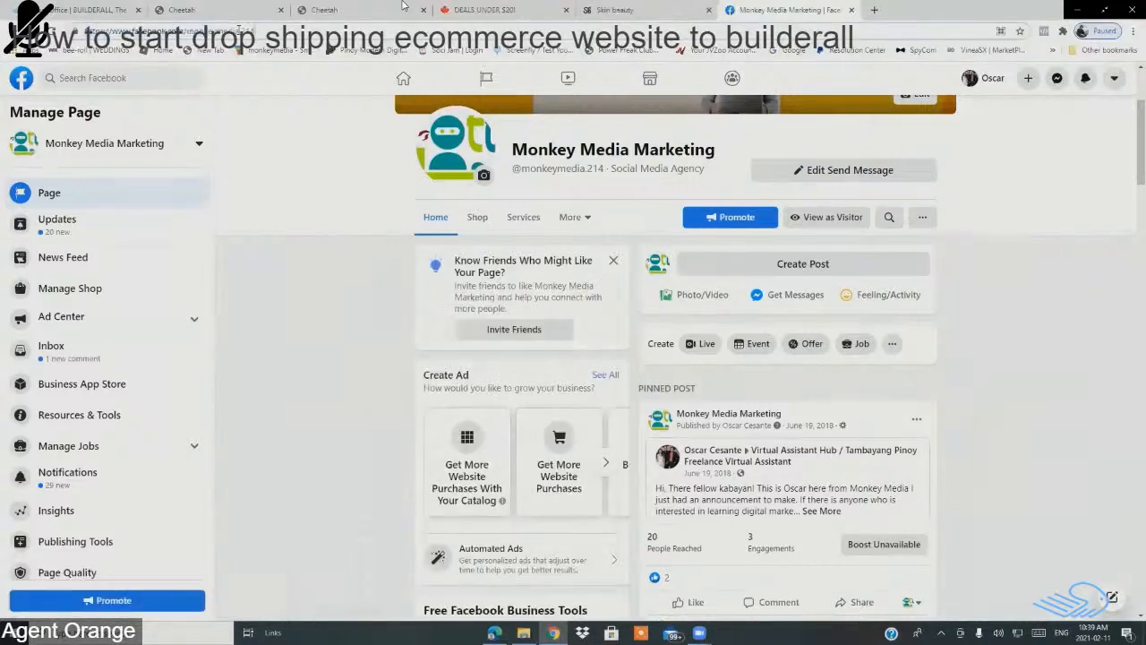
key("ctrl+l")
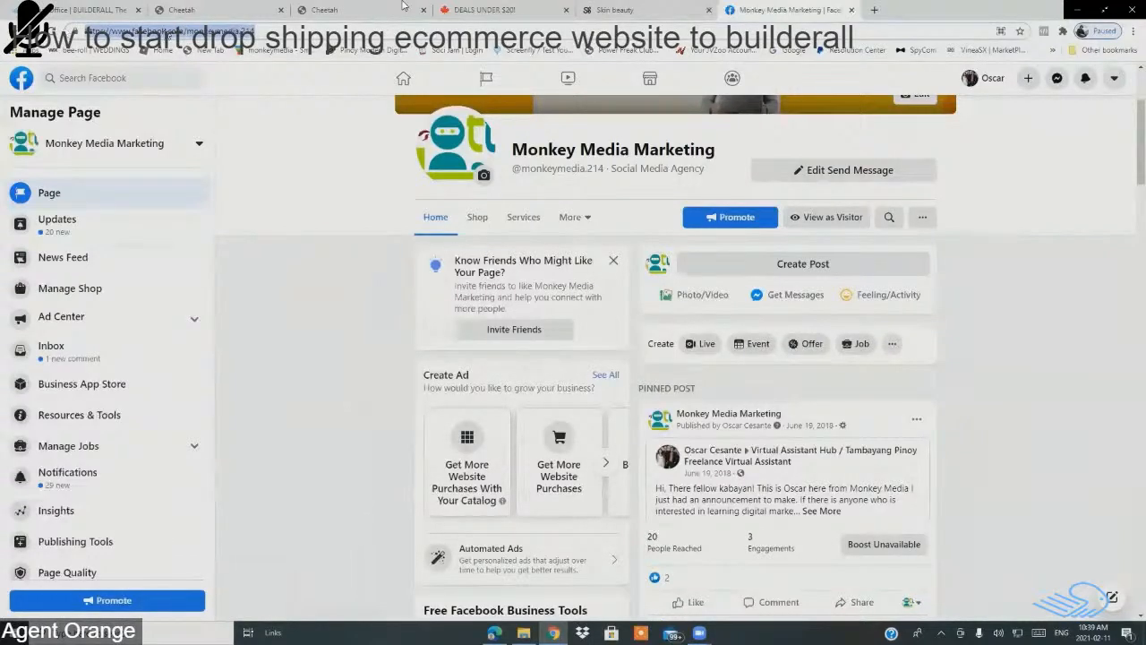
right_click(166, 32)
left_click(211, 98)
left_click(323, 9)
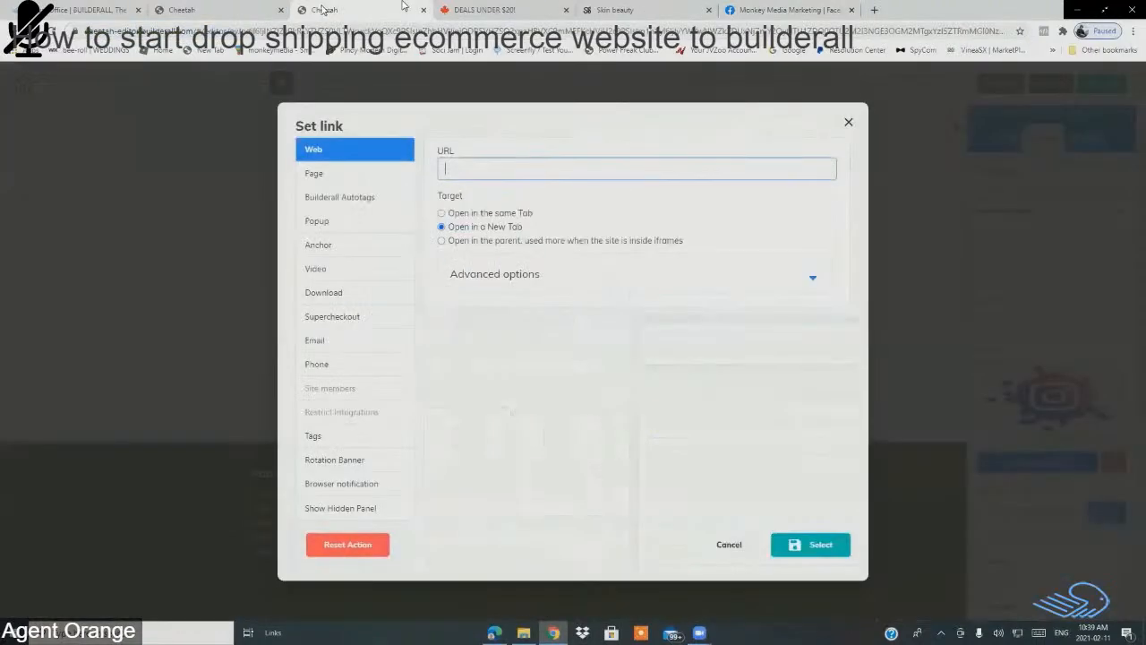
Step: Paste the Monkey Media Marketing page URL as the Facebook icon's link and confirm it
right_click(480, 165)
left_click(513, 261)
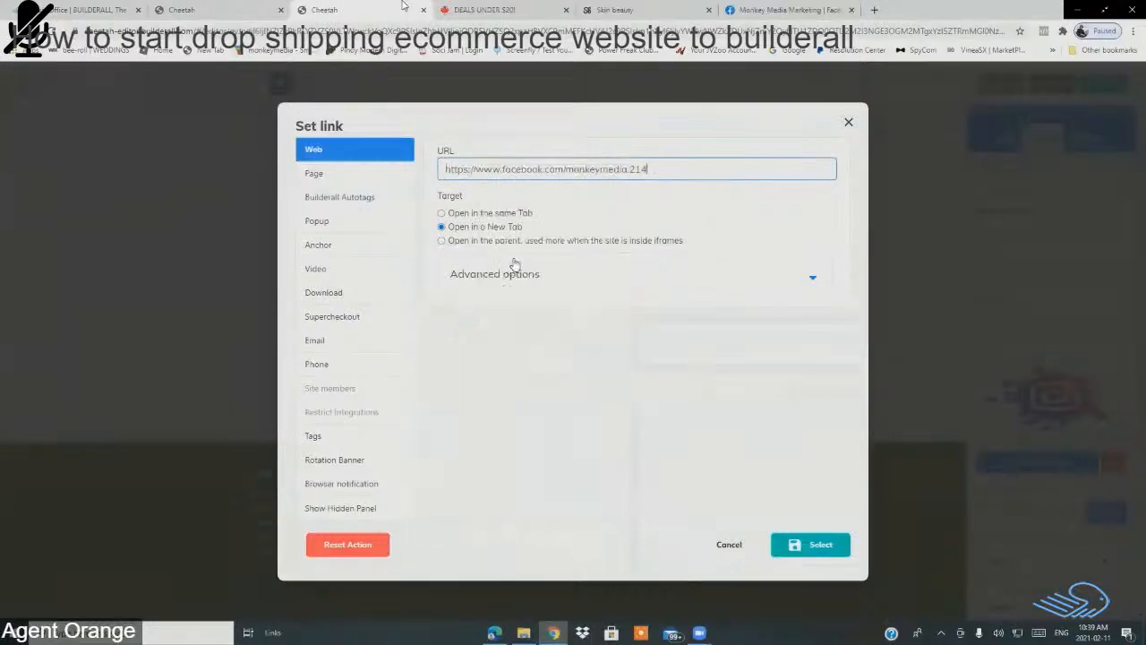
left_click(808, 548)
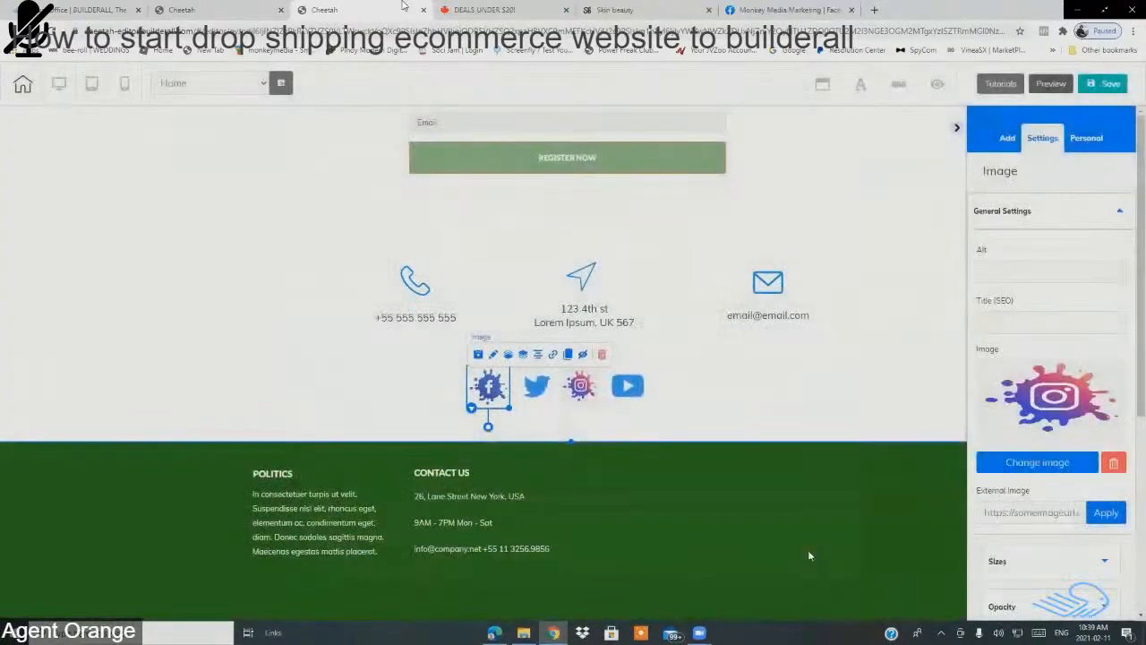
Step: Save and publish the site, then go to the My pages dashboard
left_click(1107, 88)
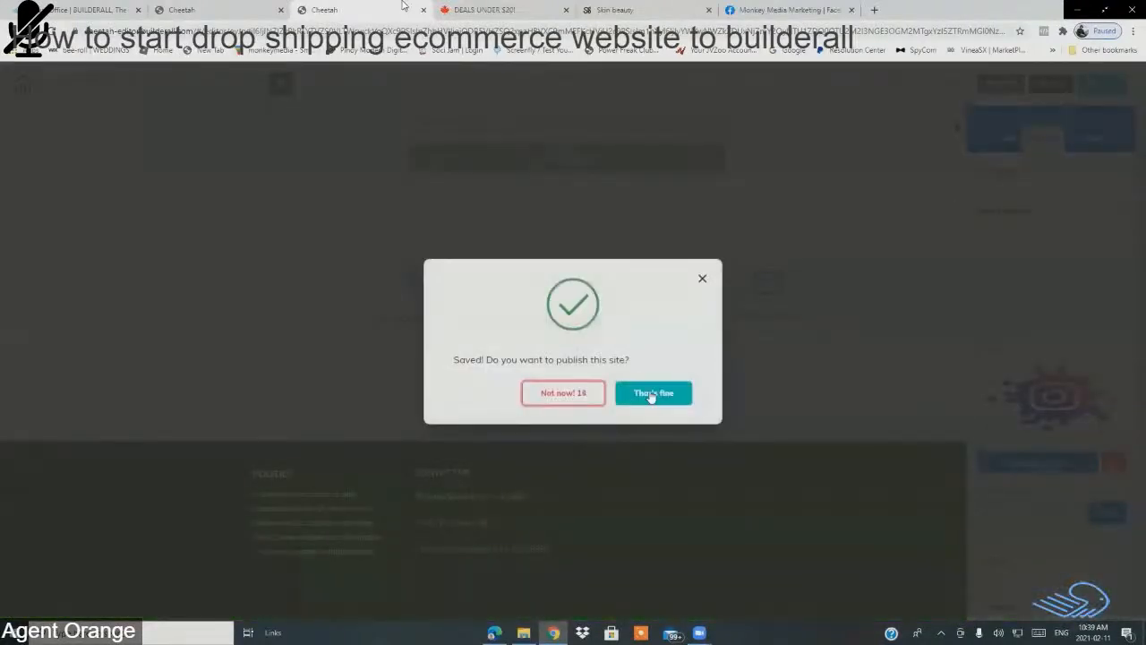
left_click(651, 392)
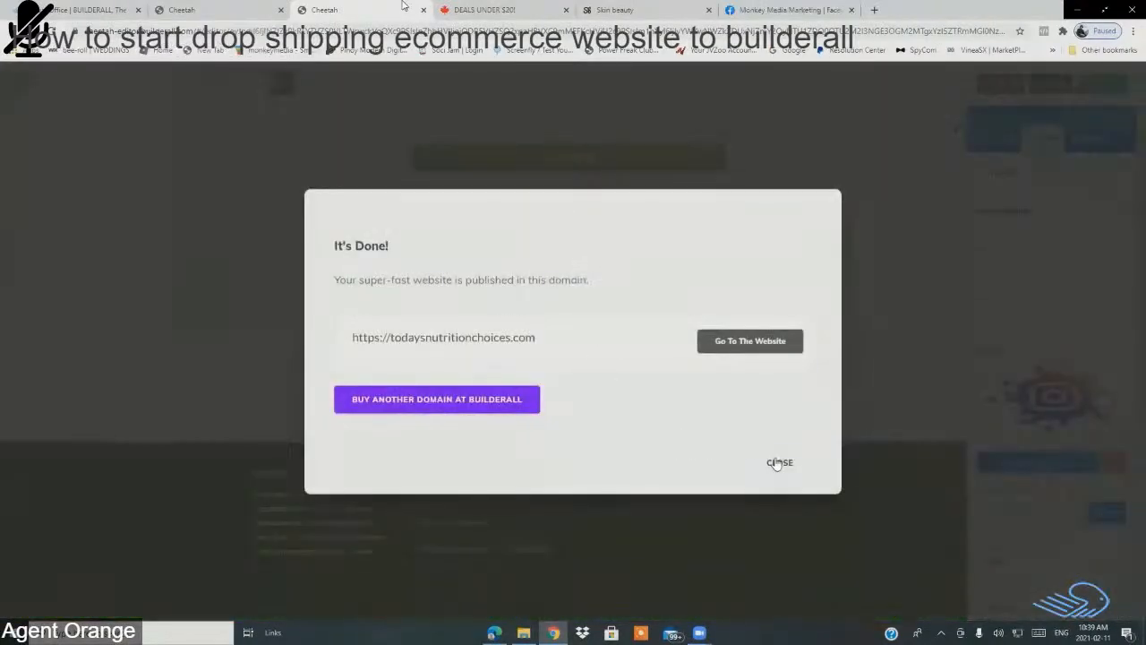
left_click(780, 462)
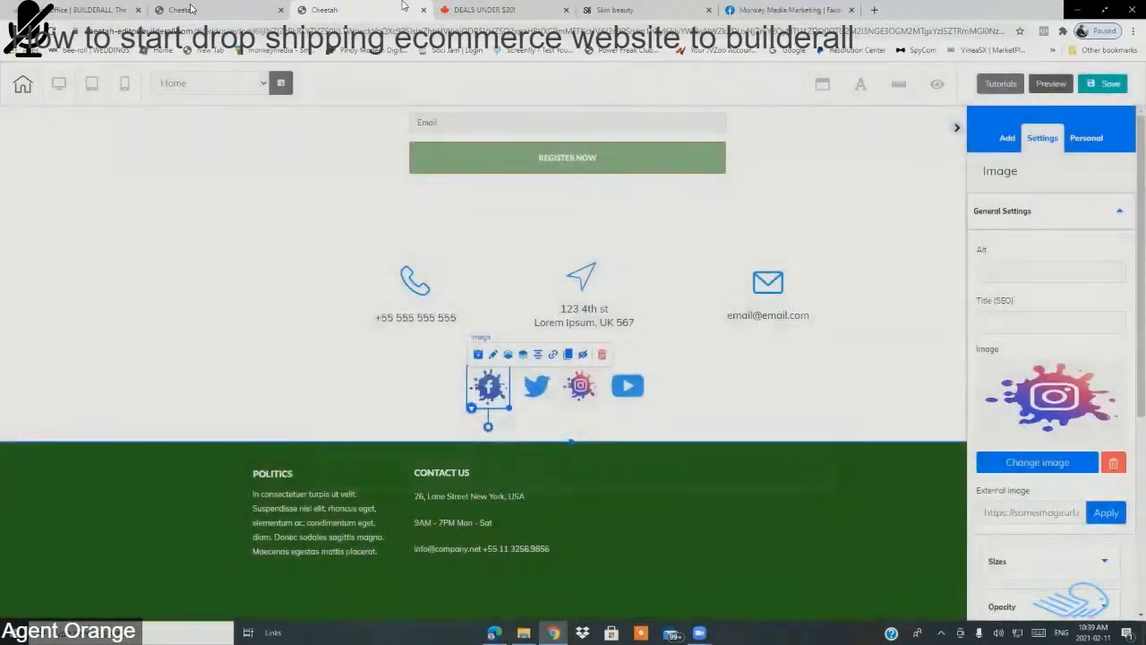
left_click(202, 9)
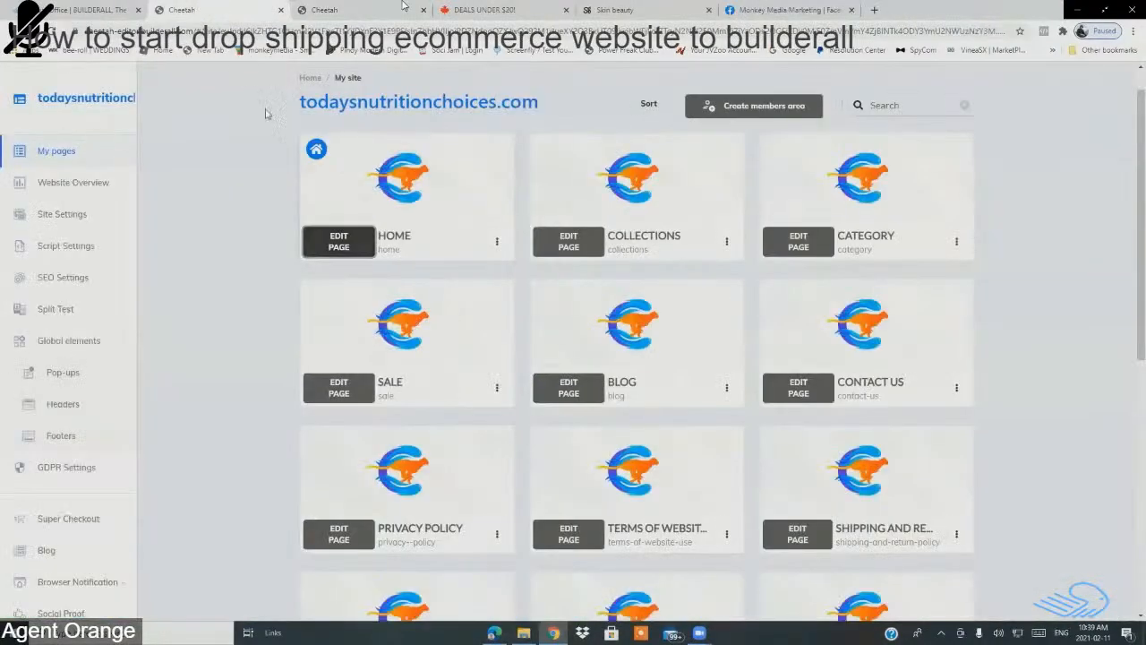
Step: Open the live HOME page in a new tab and scroll down to the contact section and footer
left_click(496, 243)
left_click(446, 298)
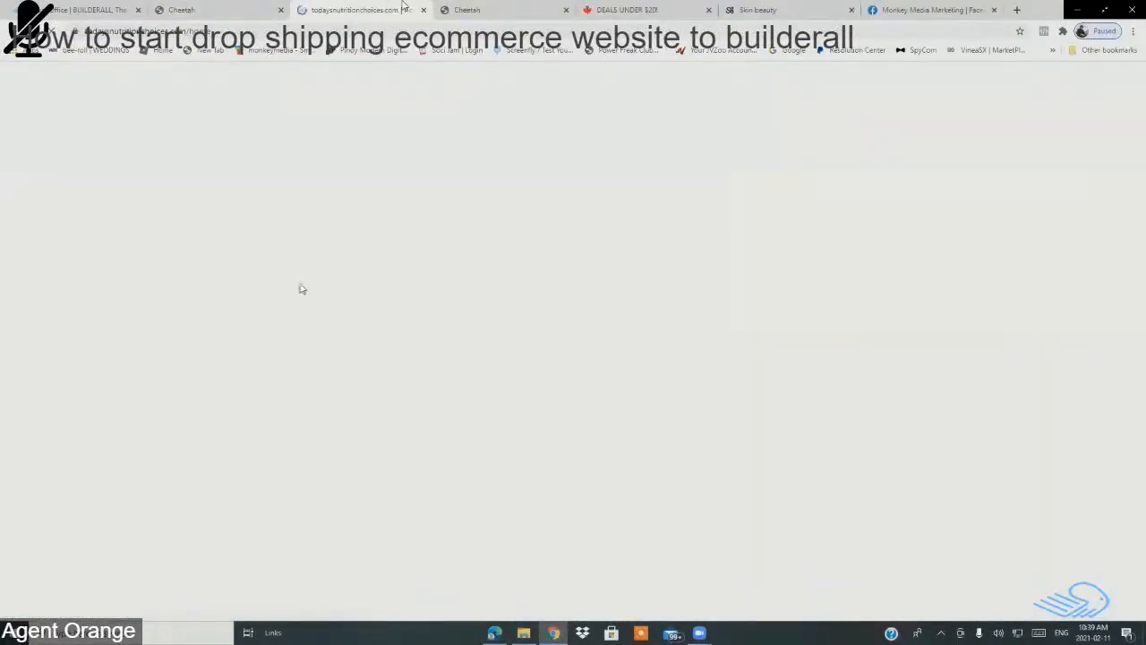
scroll(260, 262, "down", 10)
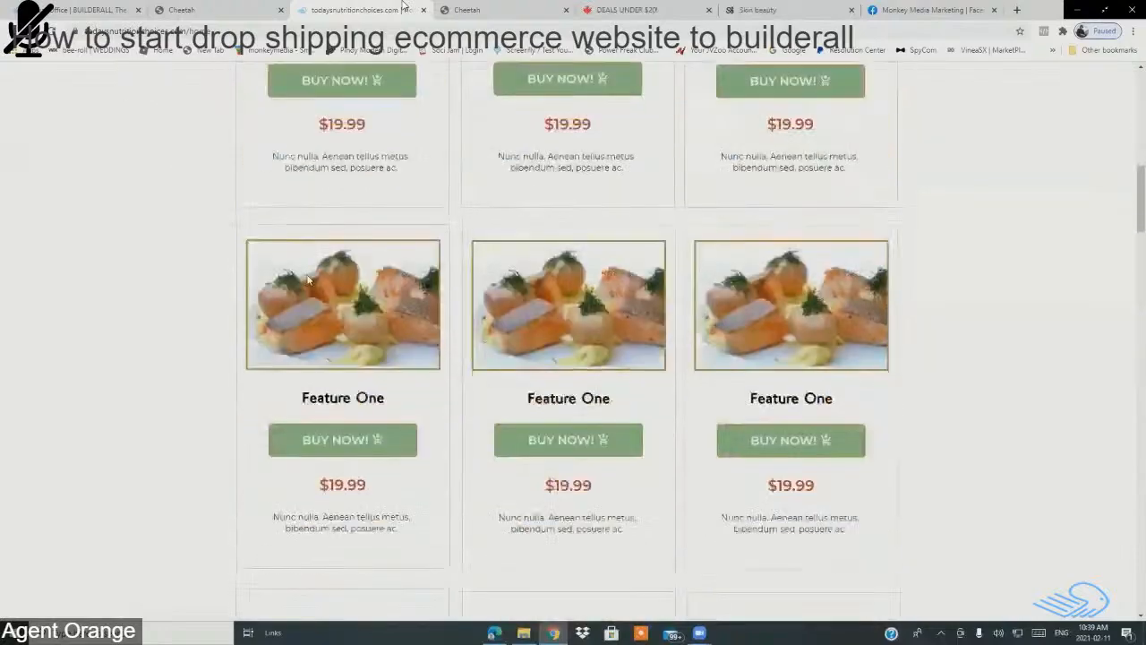
scroll(1129, 367, "down", 5)
scroll(1128, 367, "down", 15)
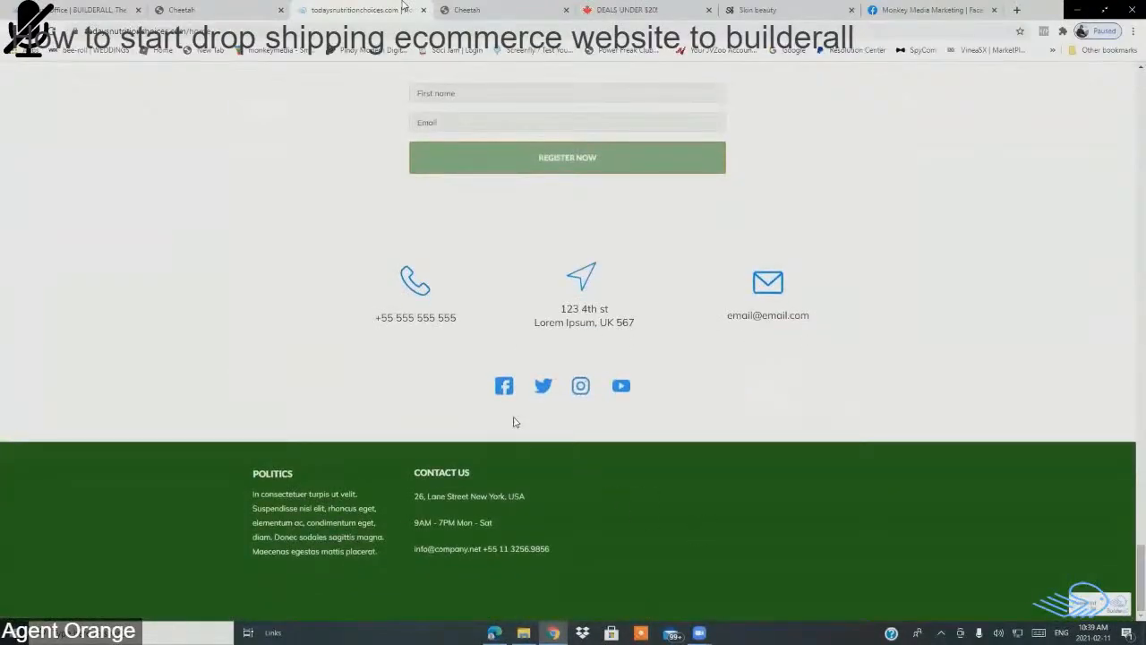
left_click(52, 33)
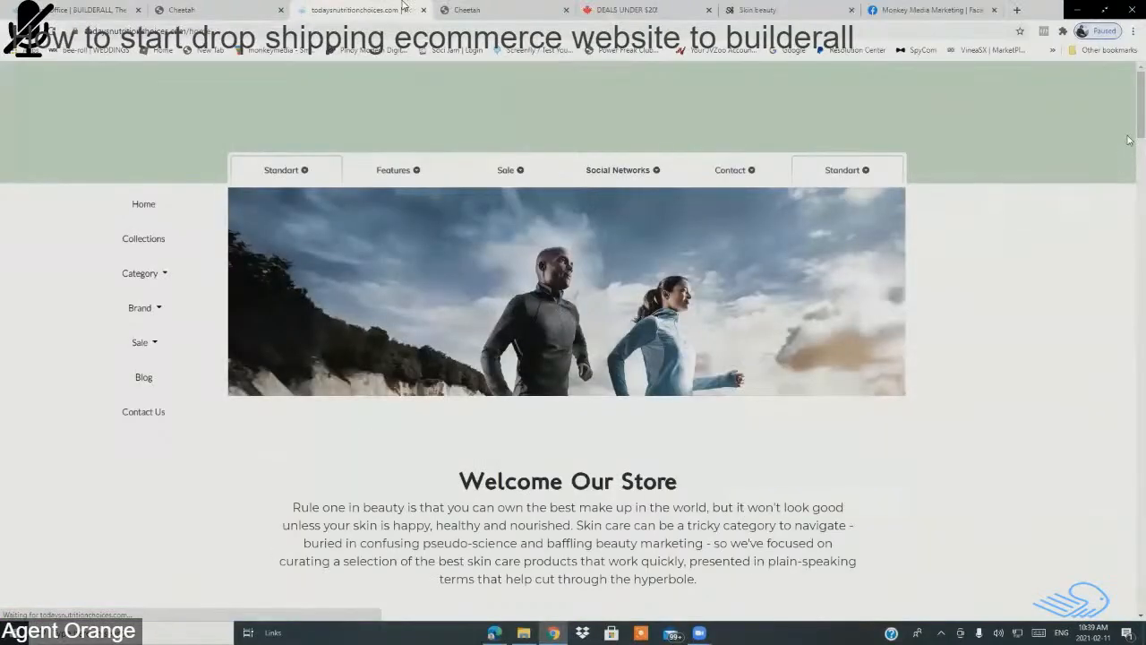
scroll(1128, 139, "down", 15)
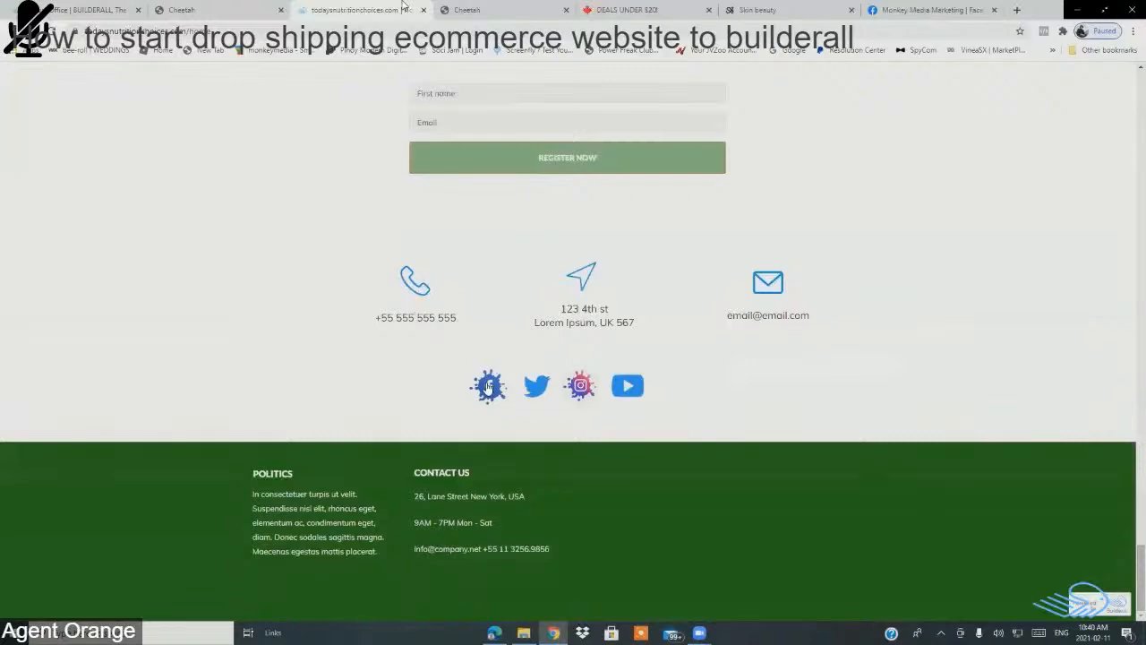
Step: Test that the Facebook splash icon opens the Monkey Media Marketing page, then return to the store
left_click(488, 386)
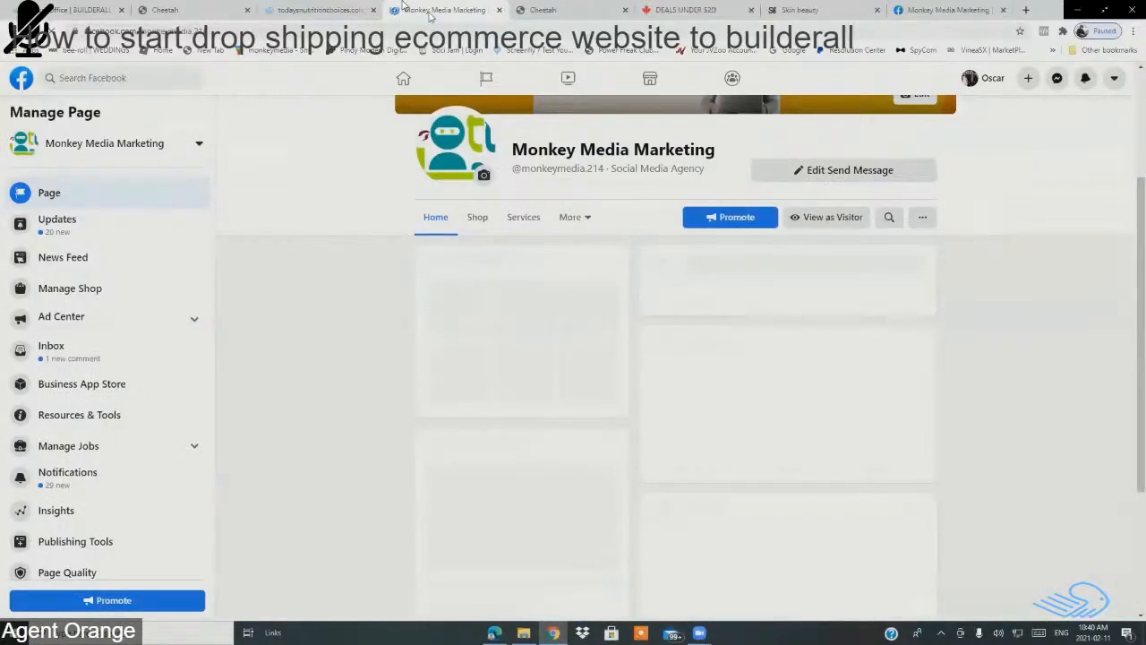
left_click(499, 11)
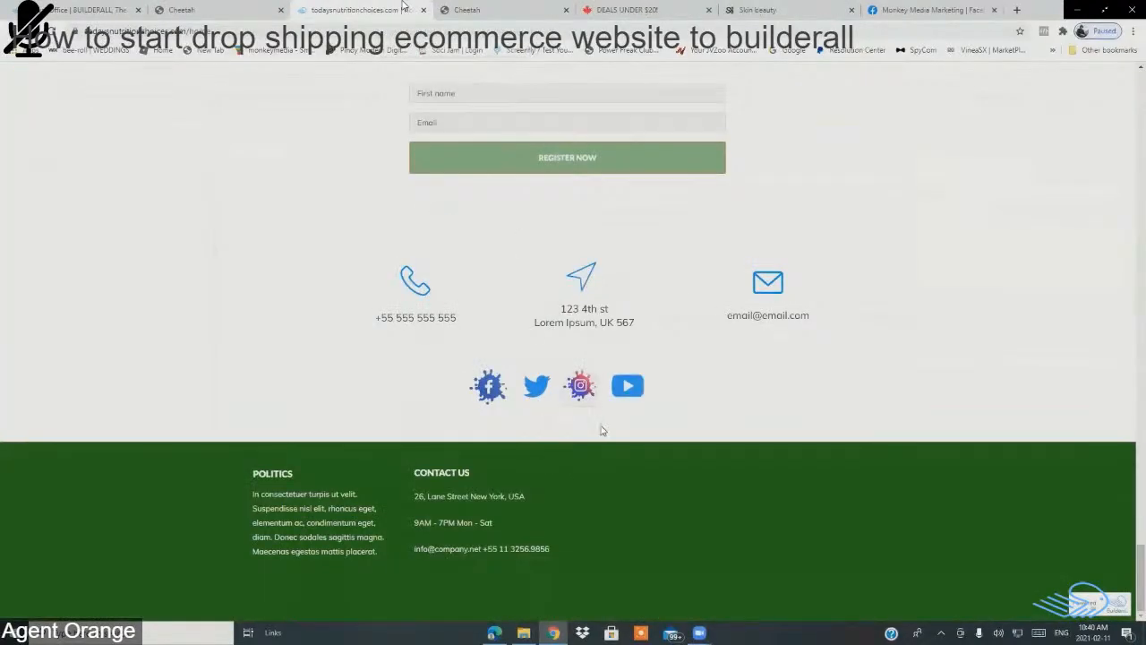
scroll(508, 429, "up", 3)
scroll(501, 432, "up", 3)
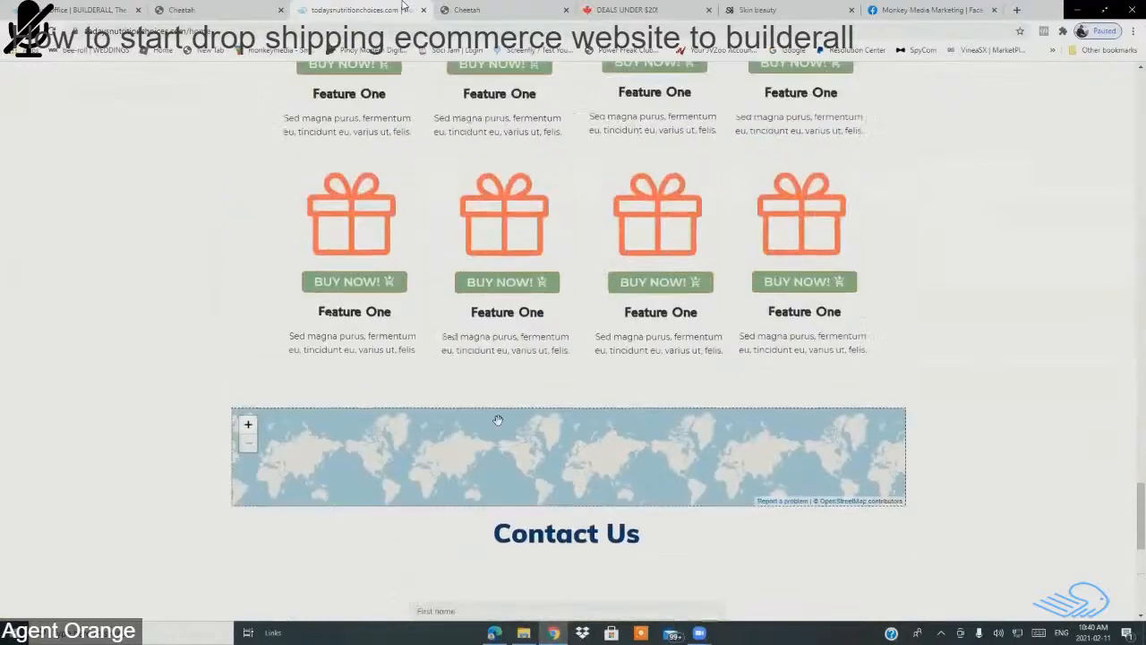
left_click_drag(1129, 546, 1129, 377)
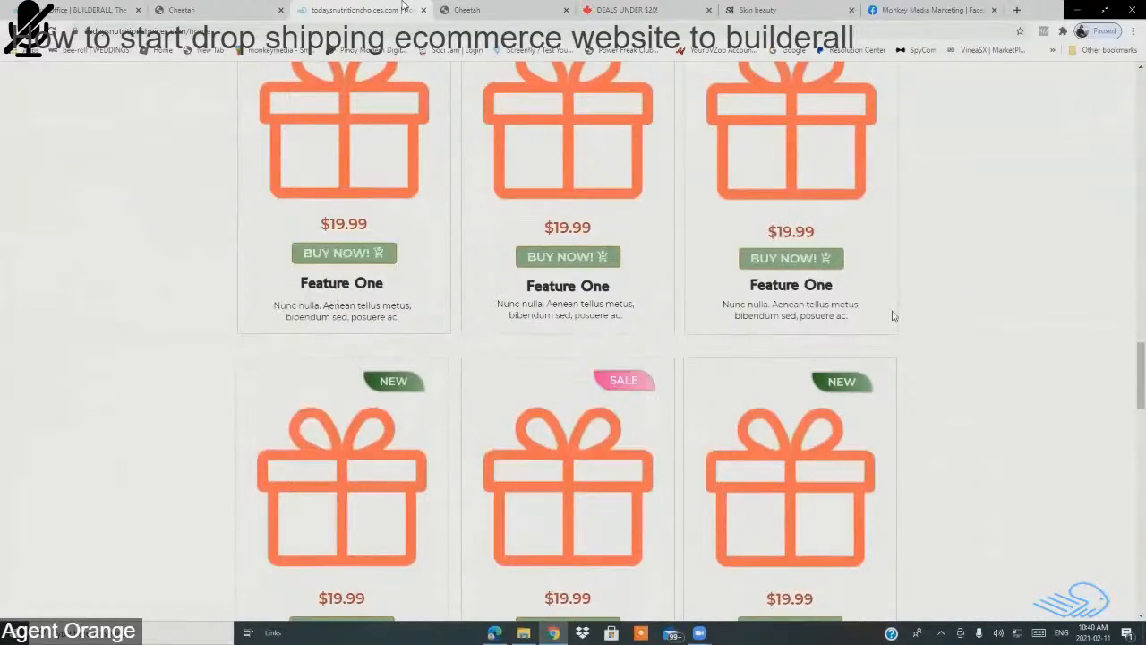
scroll(839, 375, "down", 1)
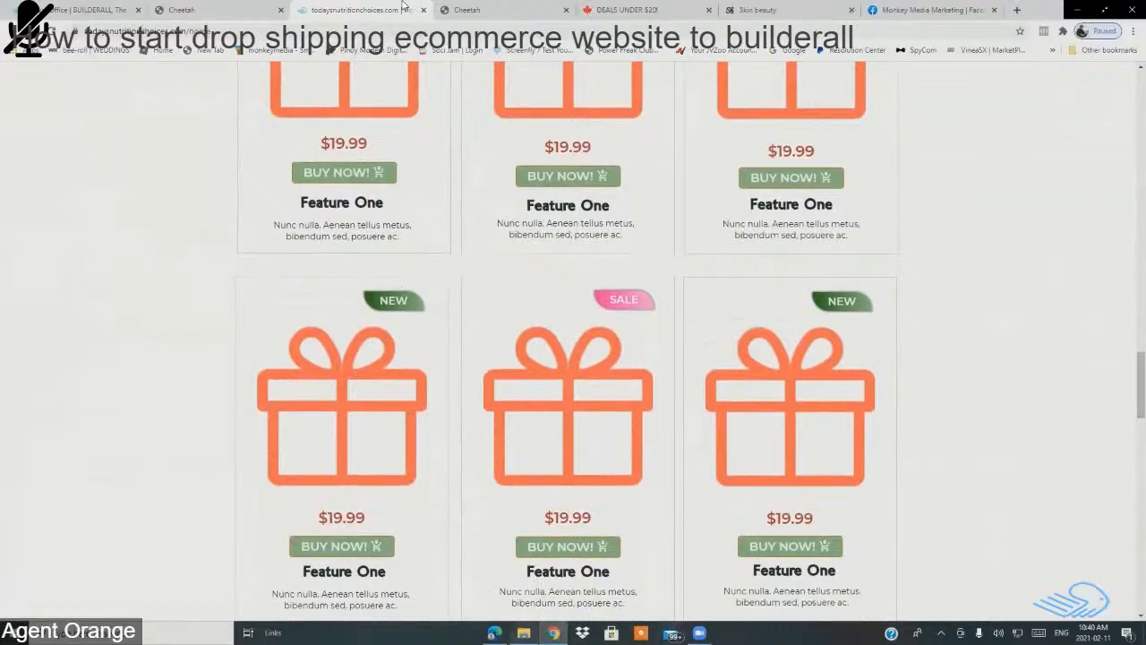
left_click(493, 632)
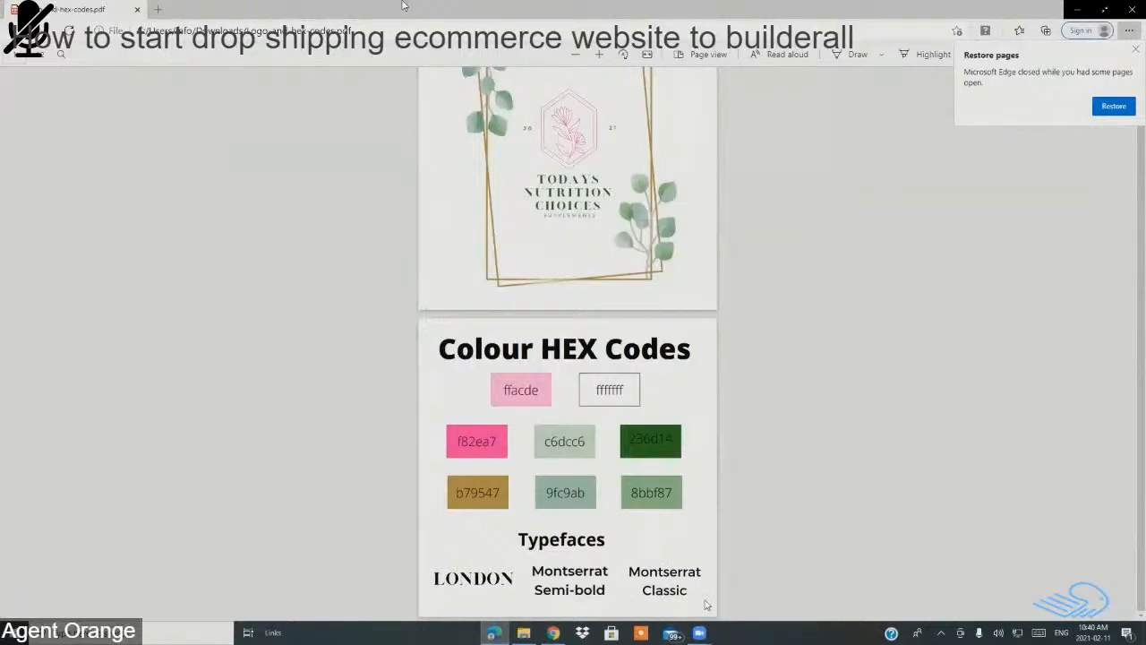
key("alt+Tab")
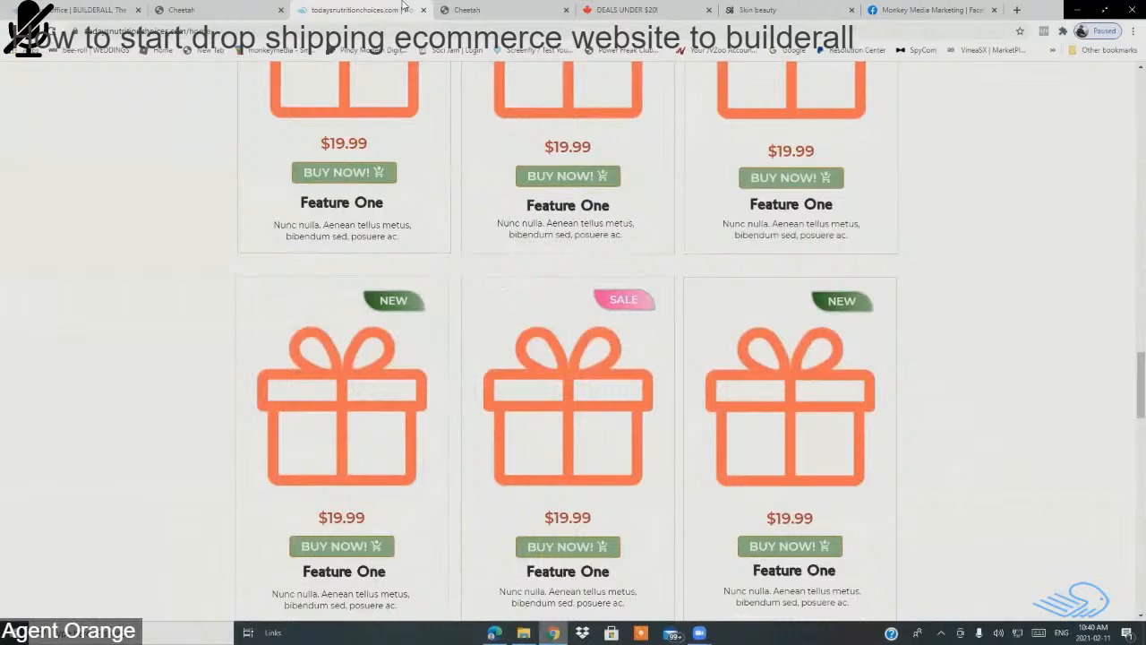
key("alt+Tab")
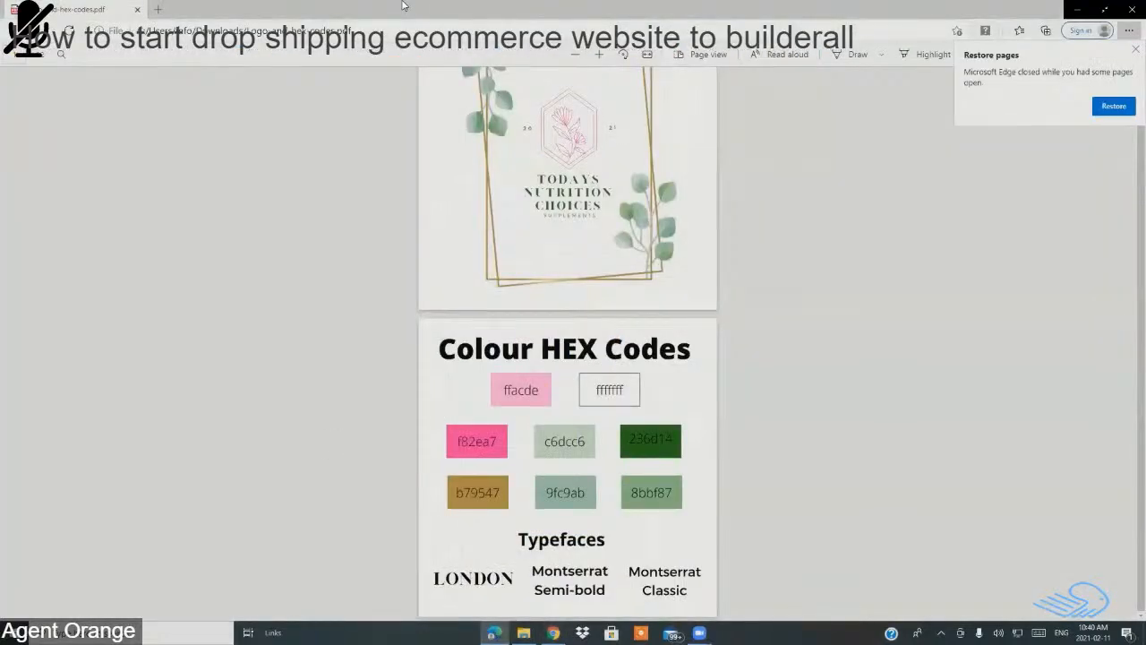
key("alt+Tab")
scroll(558, 153, "down", 6)
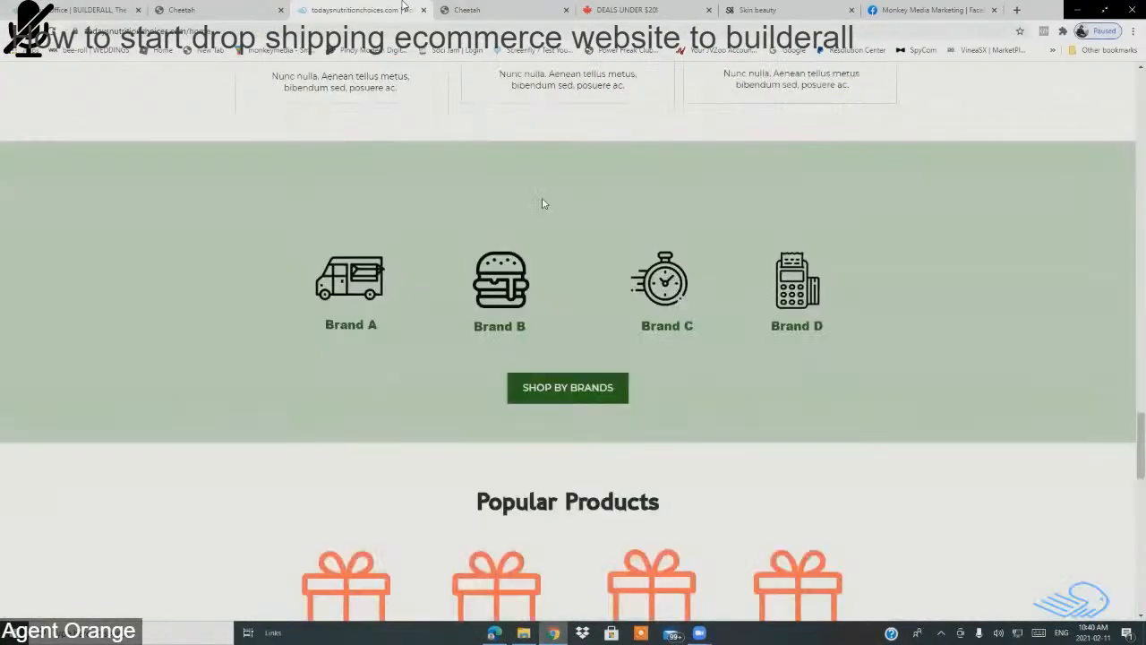
scroll(541, 203, "down", 3)
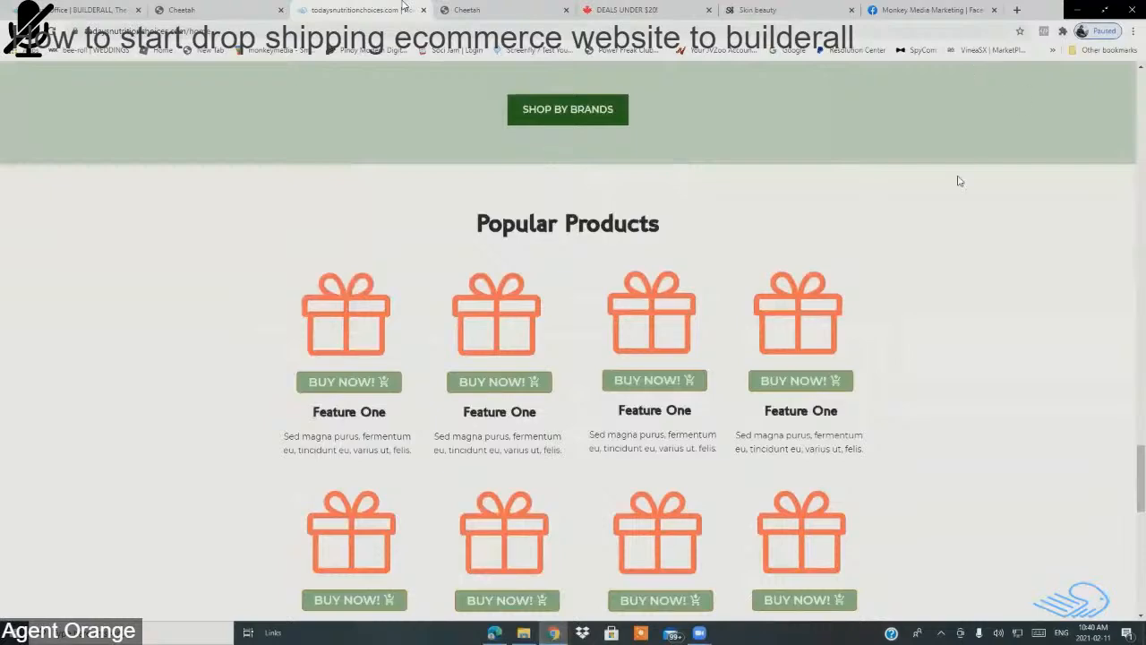
scroll(917, 258, "down", 3)
scroll(917, 257, "down", 6)
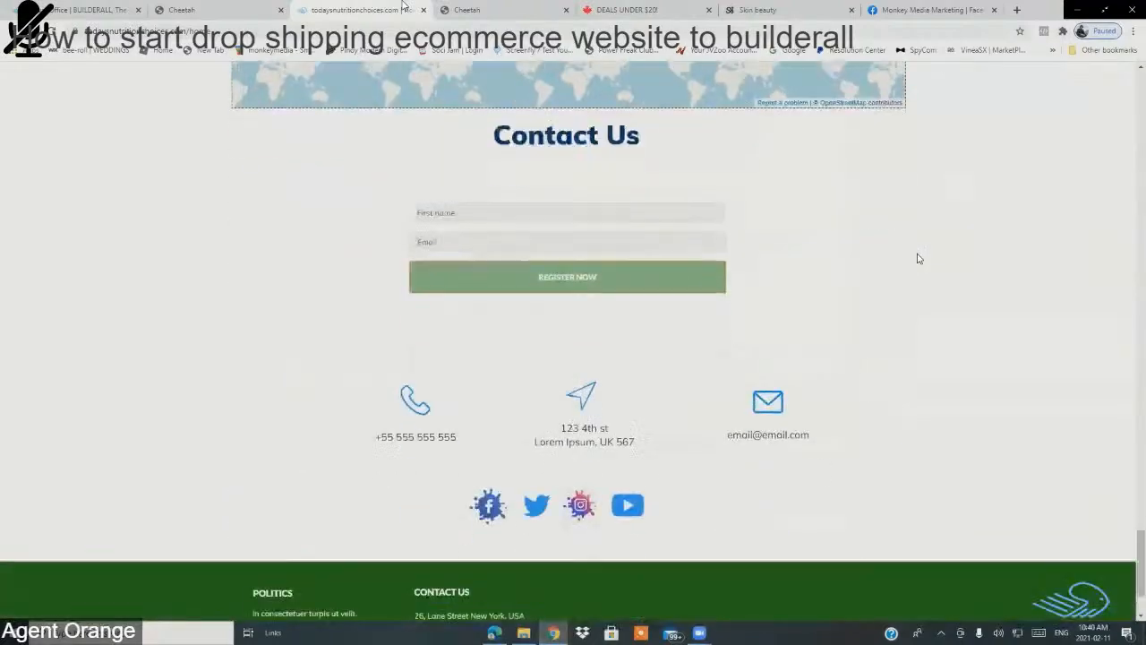
scroll(851, 204, "up", 2)
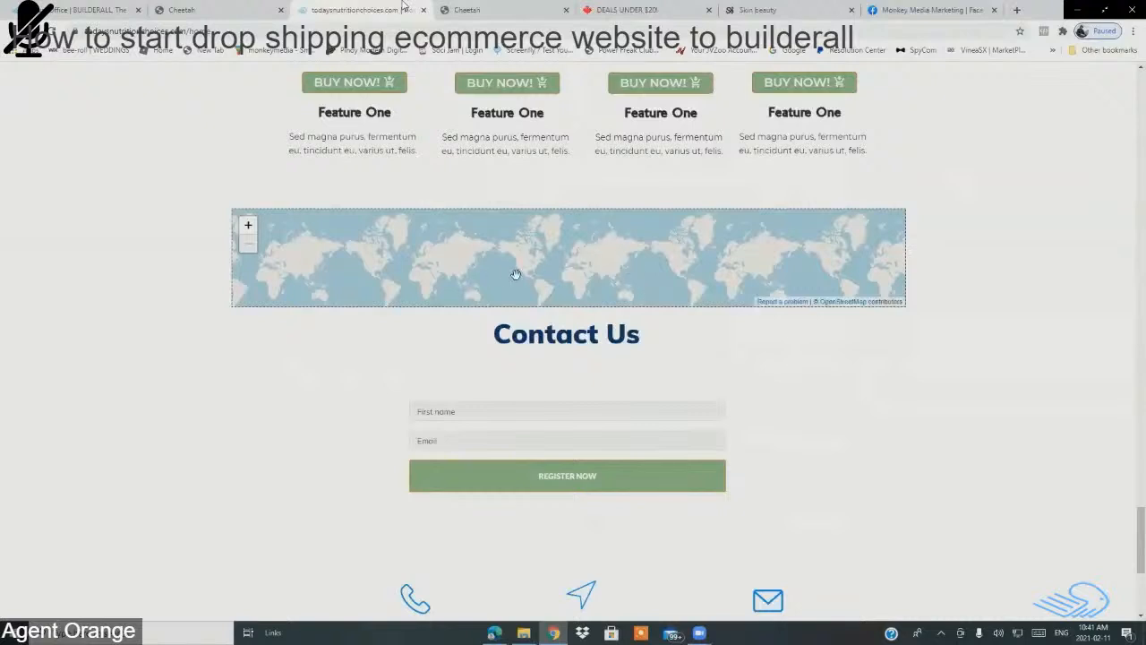
left_click_drag(525, 259, 528, 244)
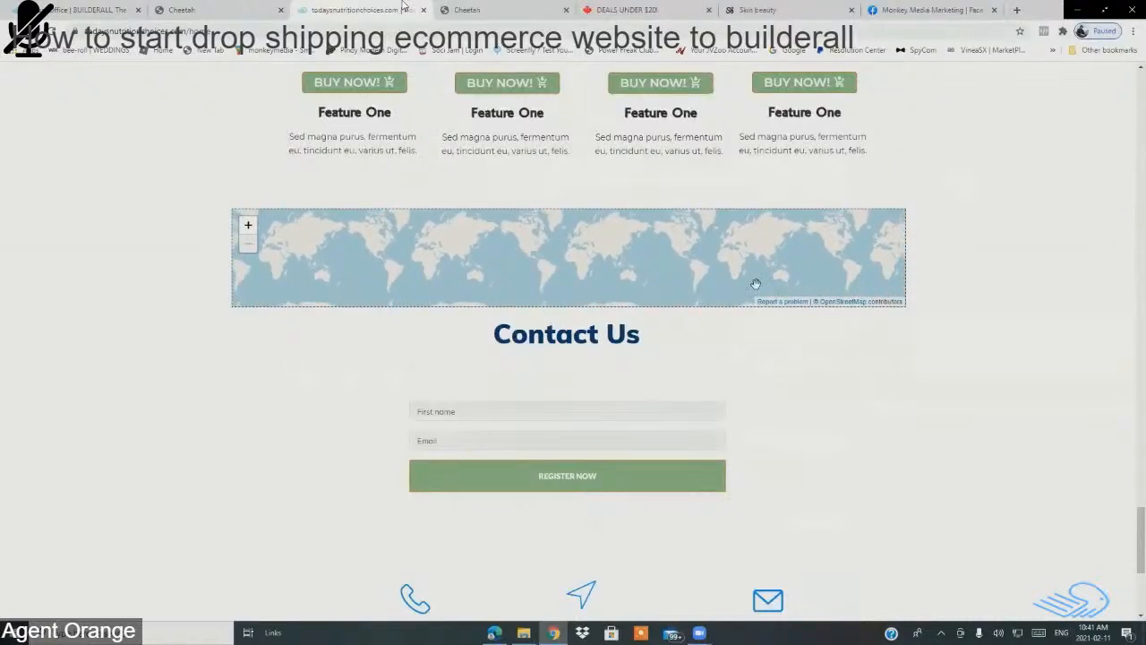
scroll(931, 433, "down", 3)
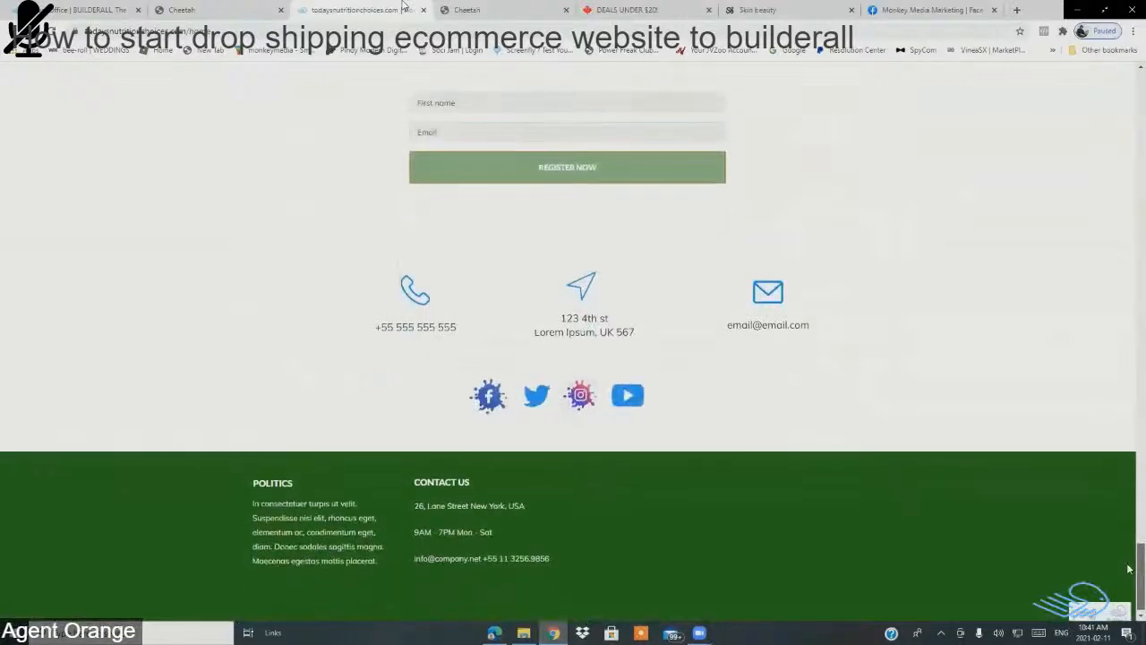
scroll(606, 311, "down", 1)
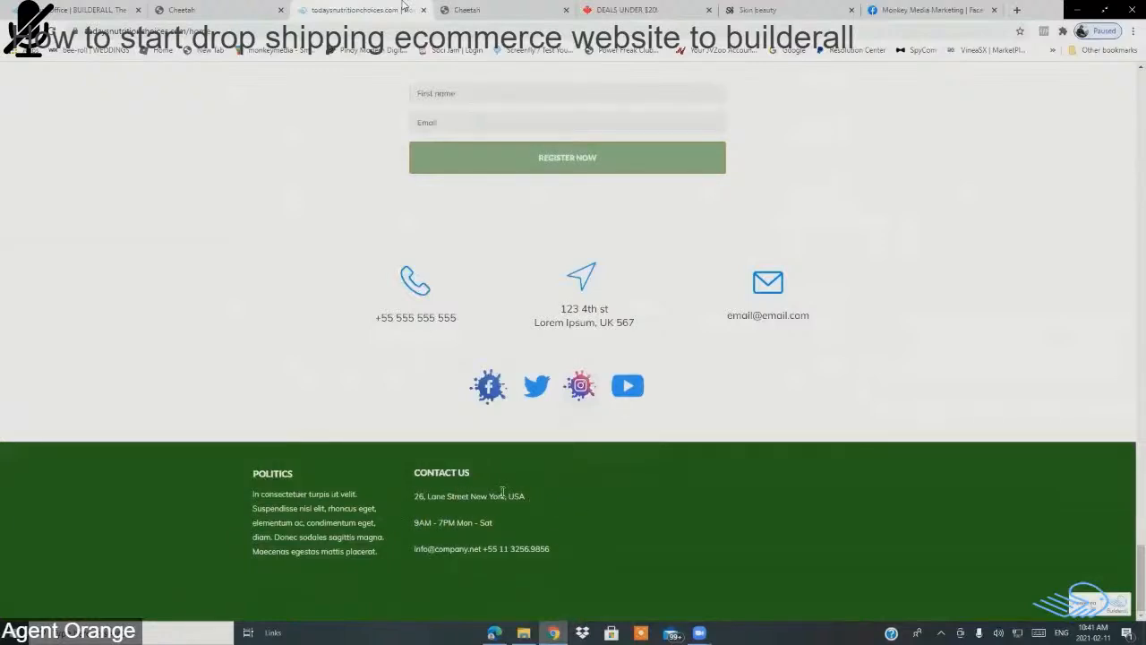
scroll(377, 162, "up", 3)
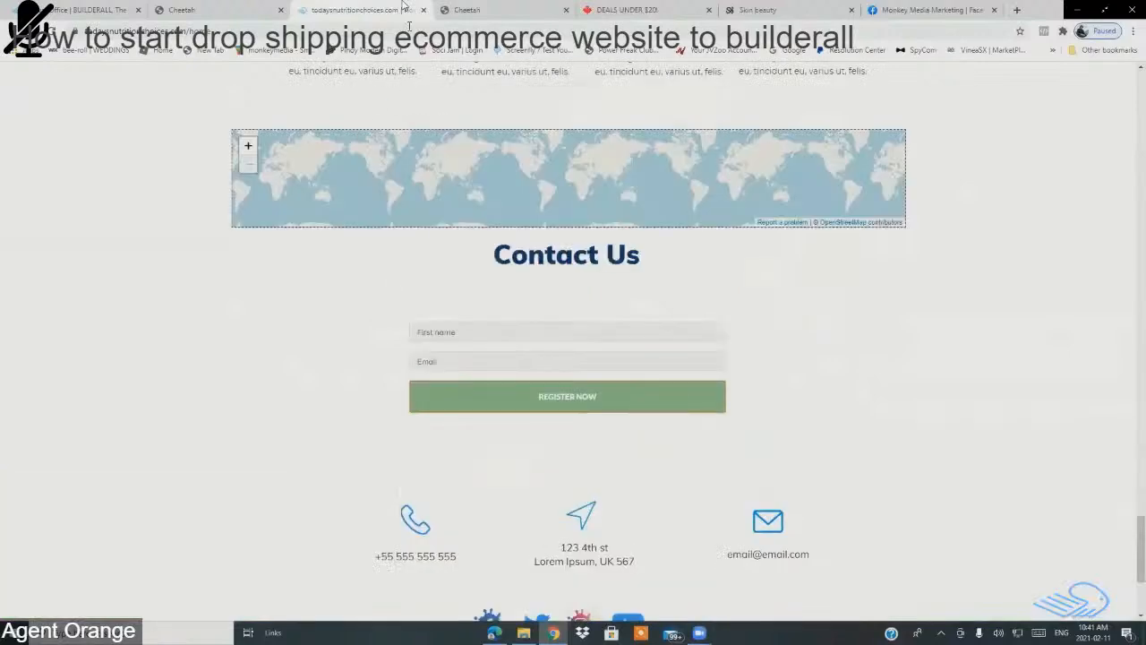
left_click(424, 10)
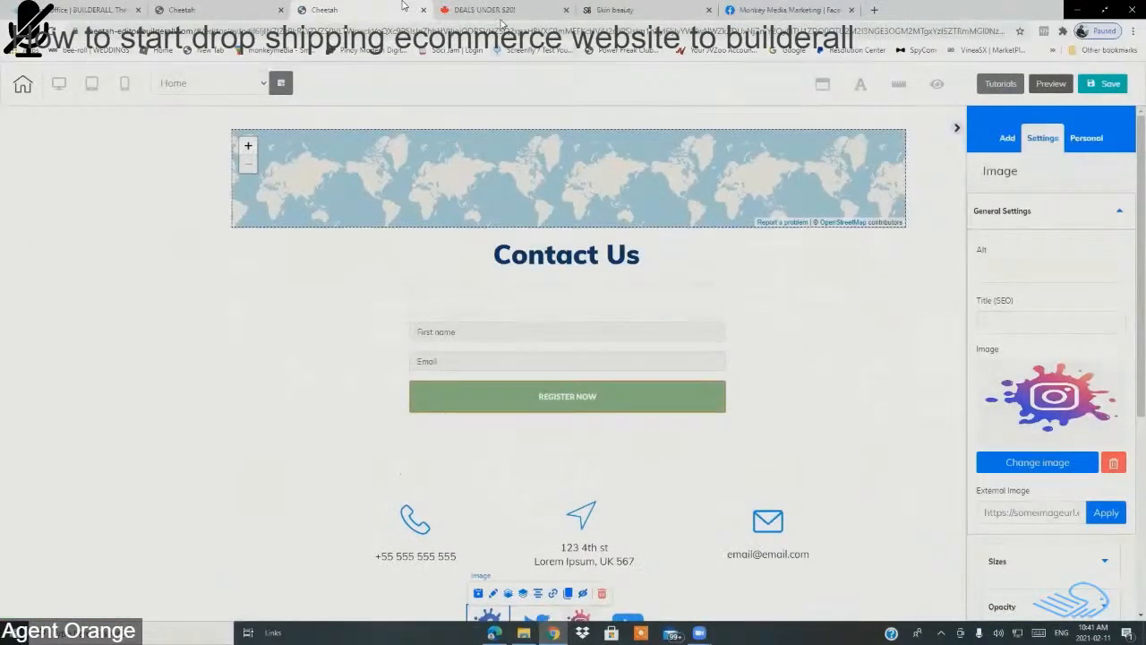
Step: Close the Facebook business page and return to the Cheetah editor's footer
left_click(756, 12)
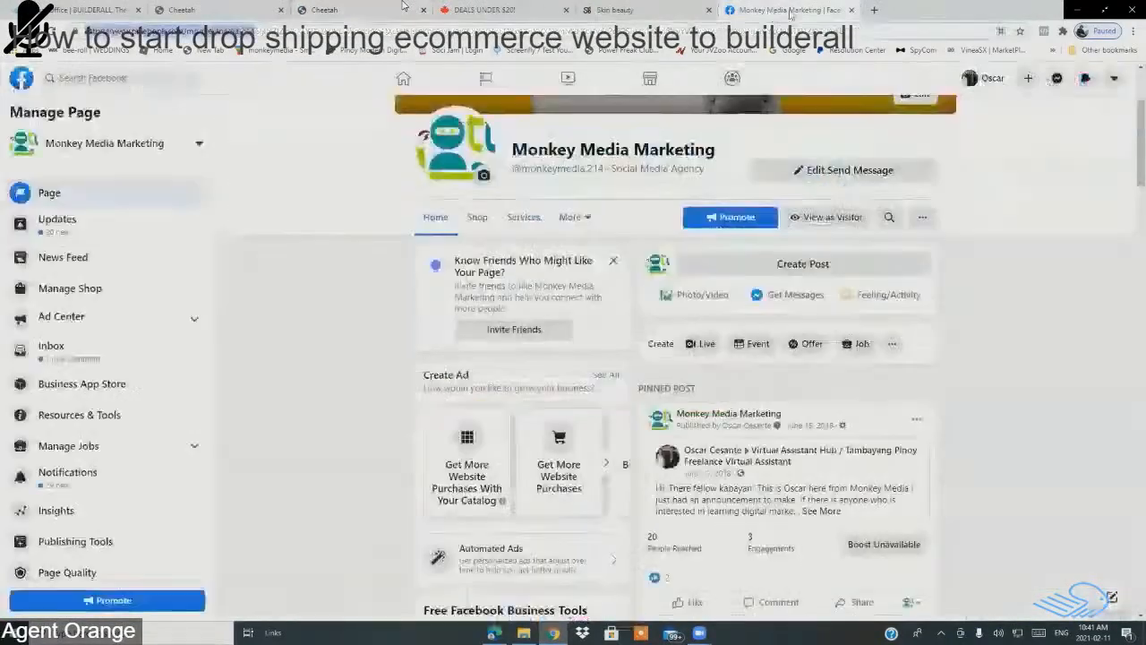
left_click(851, 9)
left_click(515, 10)
left_click(333, 10)
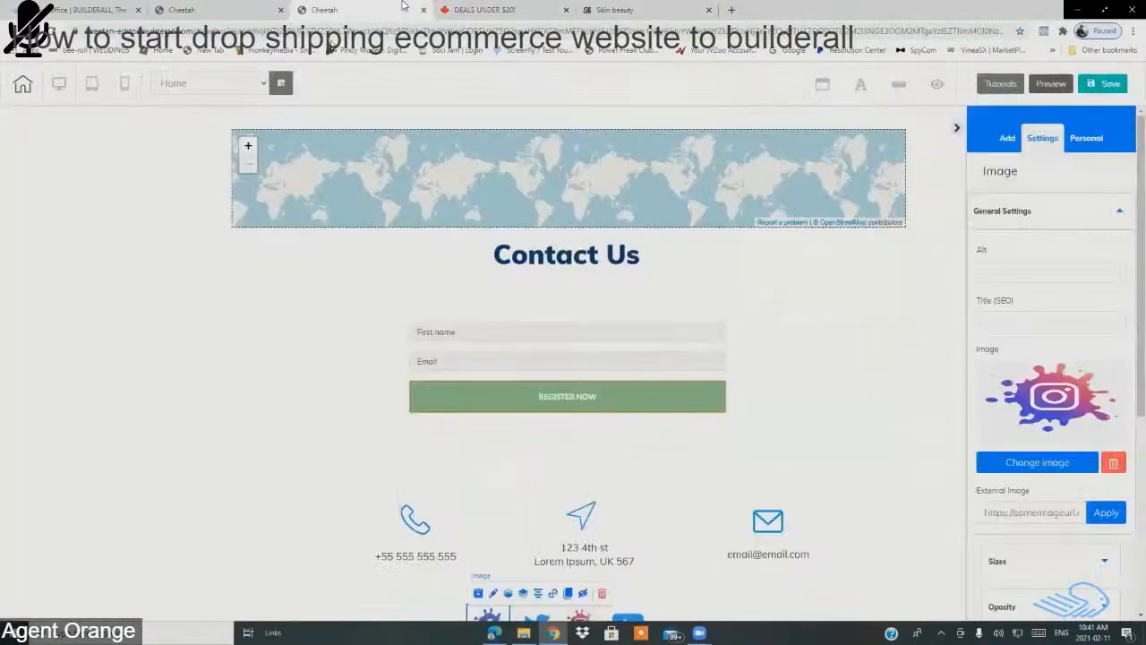
scroll(685, 334, "down", 3)
scroll(688, 332, "up", 5)
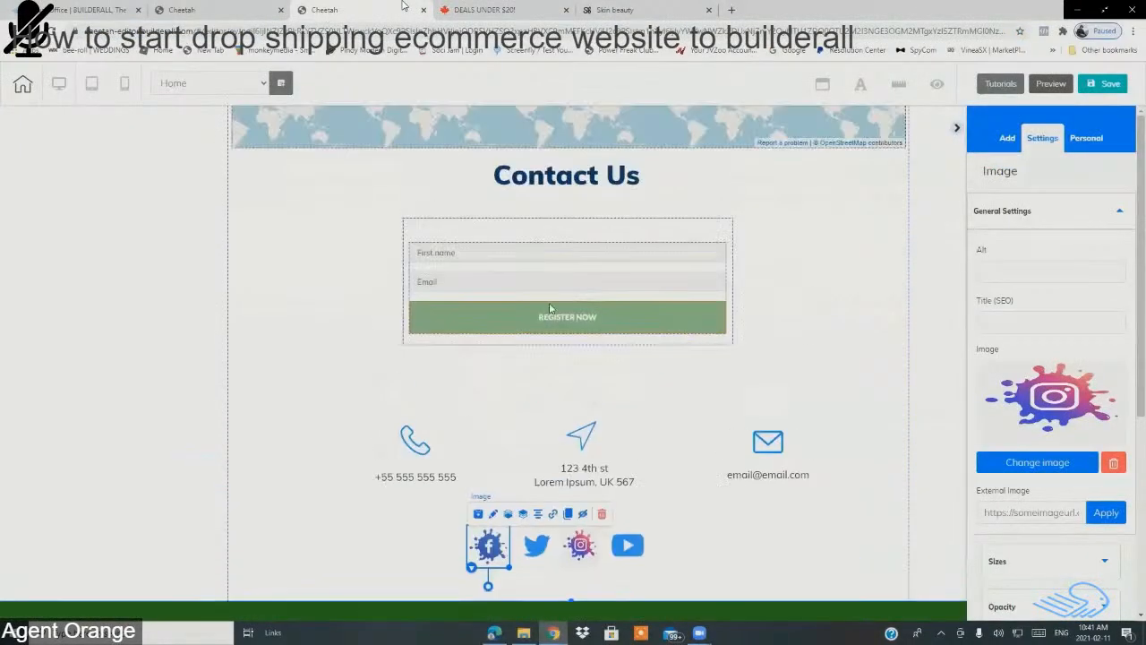
scroll(433, 335, "down", 3)
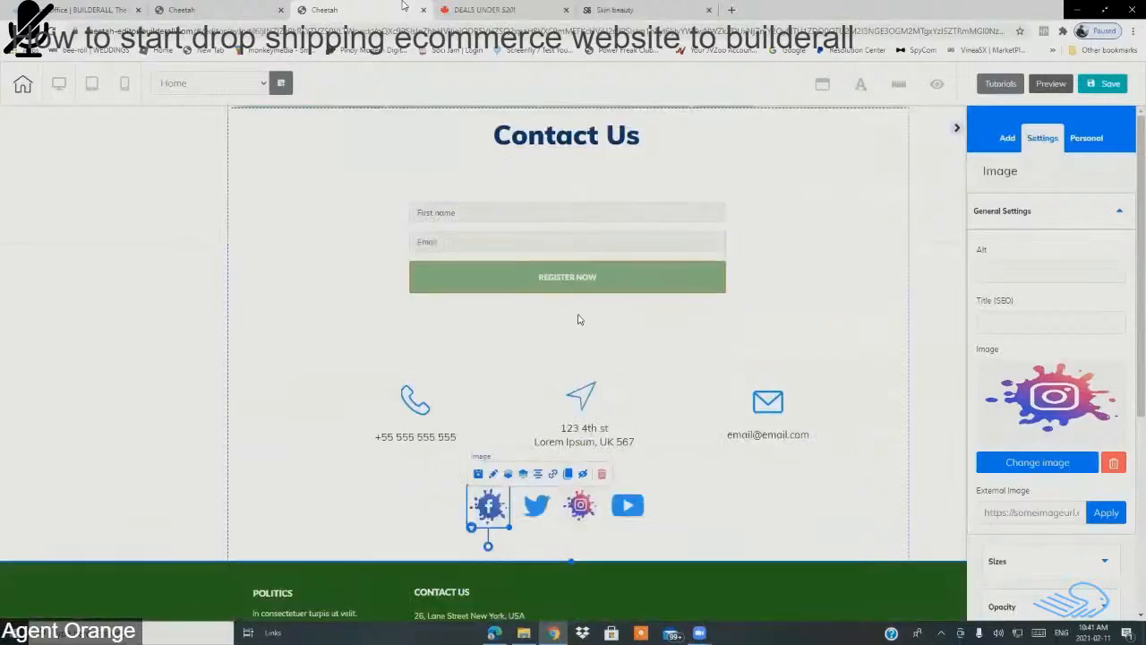
scroll(547, 370, "down", 2)
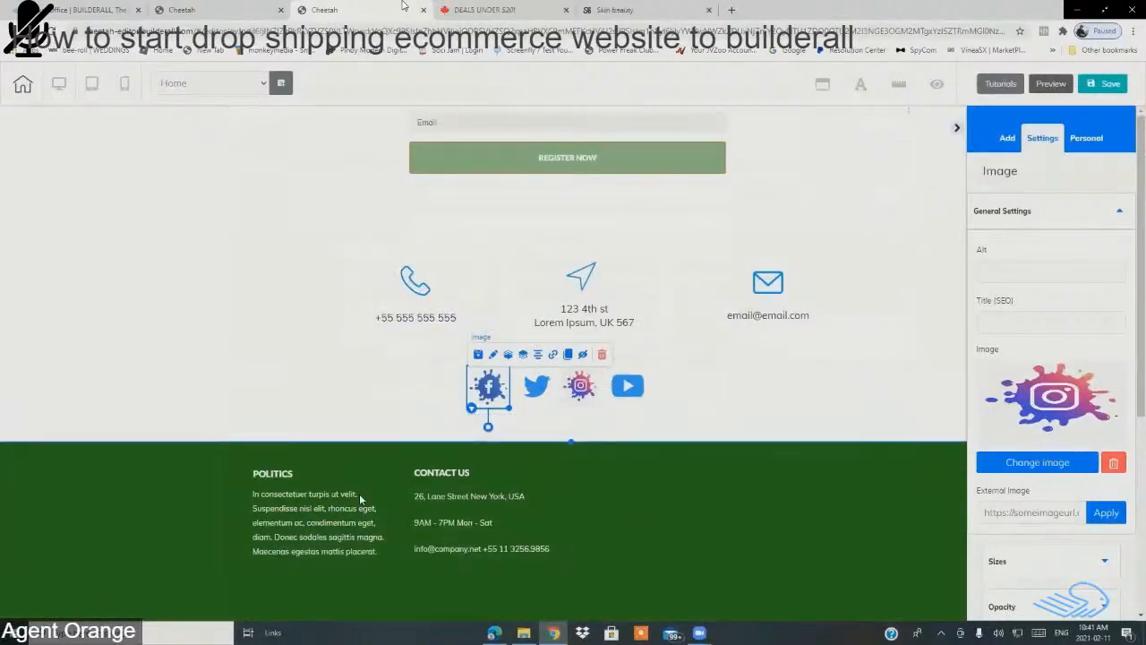
Step: Make the POLITICS column taller, hide its placeholder paragraph, and show the Hidden Elements list
left_click(394, 546)
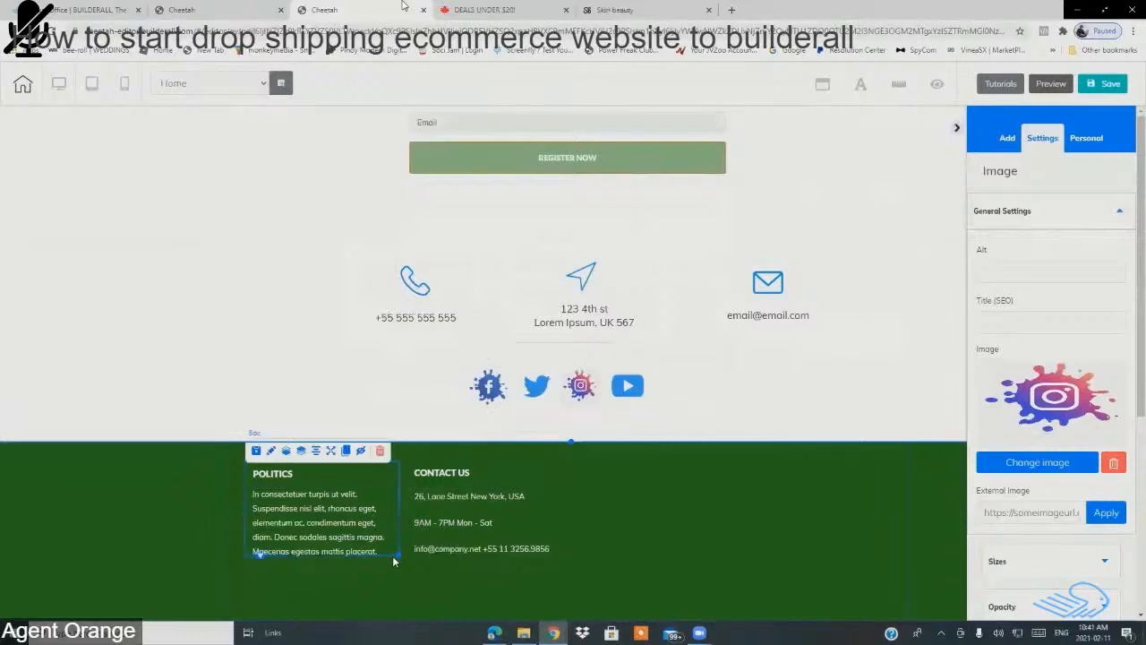
left_click_drag(399, 557, 399, 604)
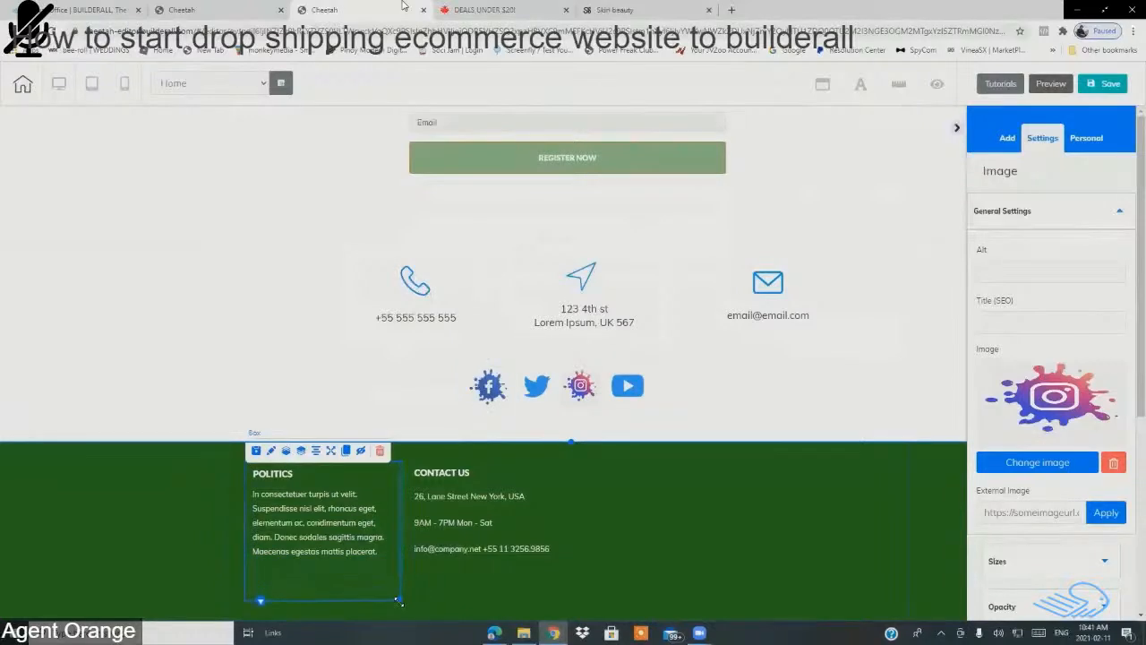
left_click(366, 474)
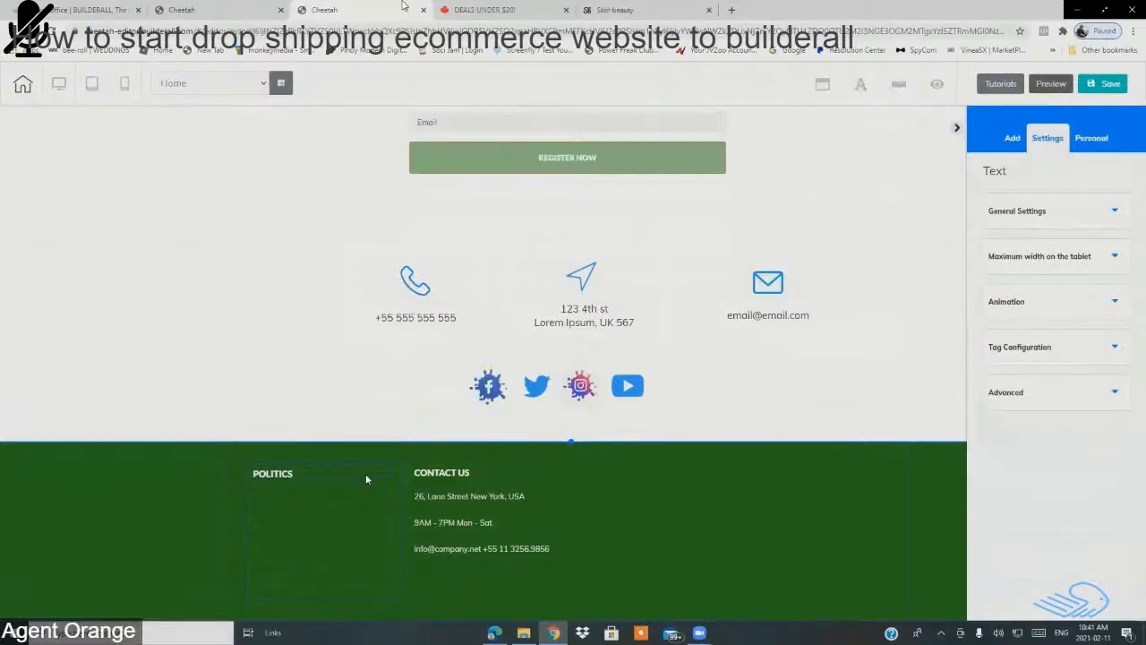
left_click(938, 86)
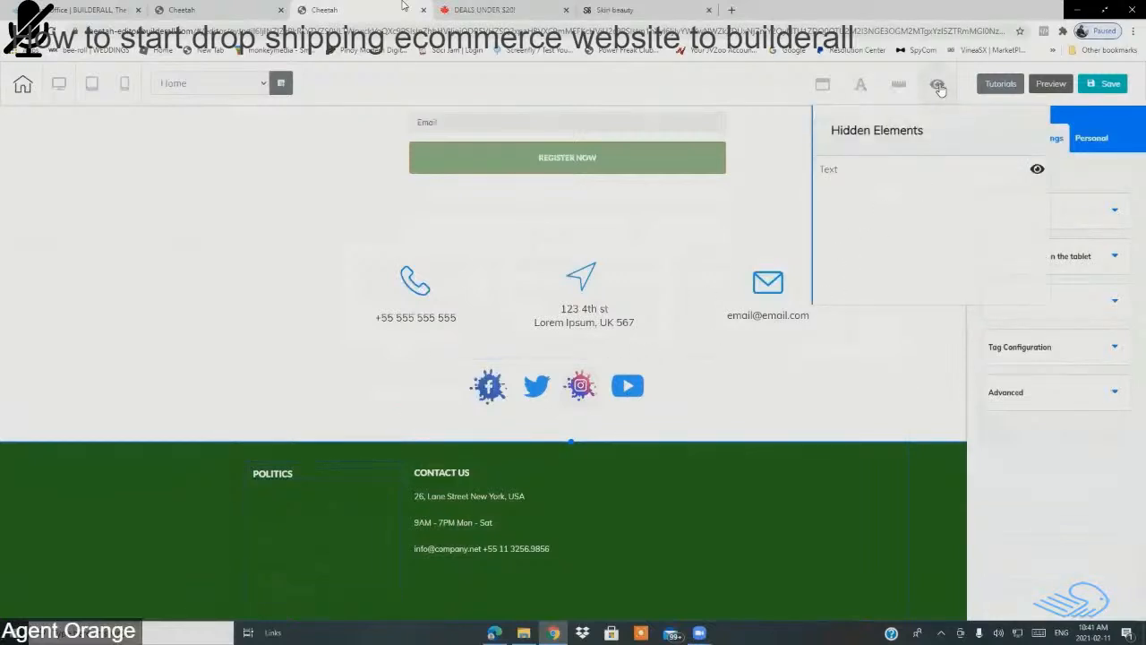
Step: Toggle the POLITICS paragraph between hidden and visible, leaving it restored
left_click(842, 177)
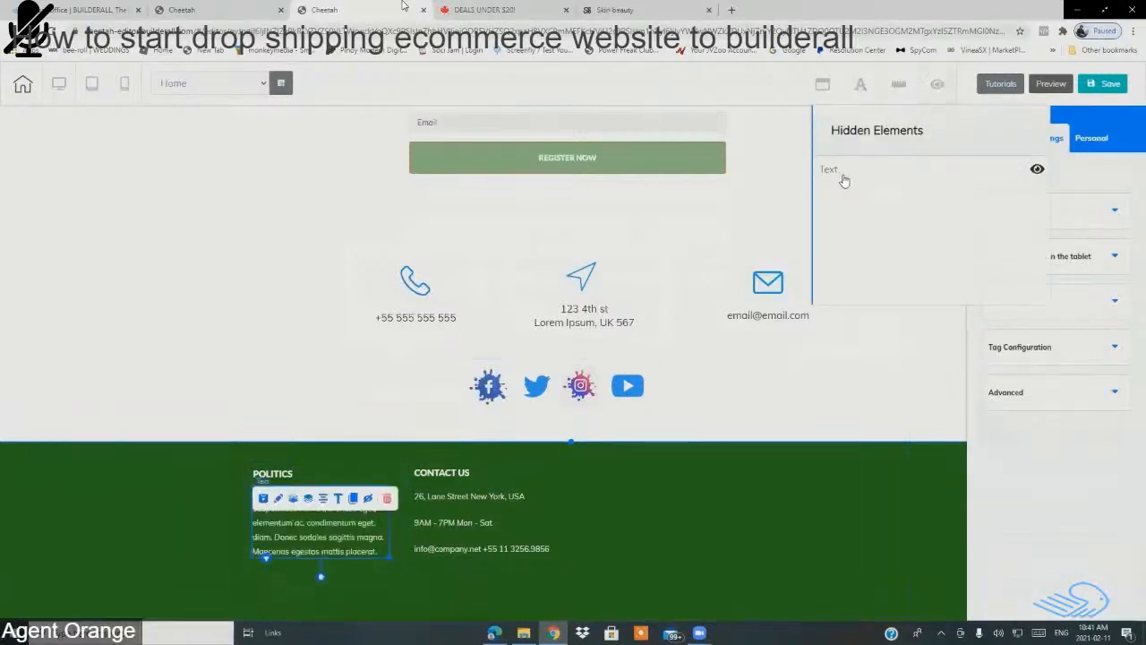
left_click(1035, 170)
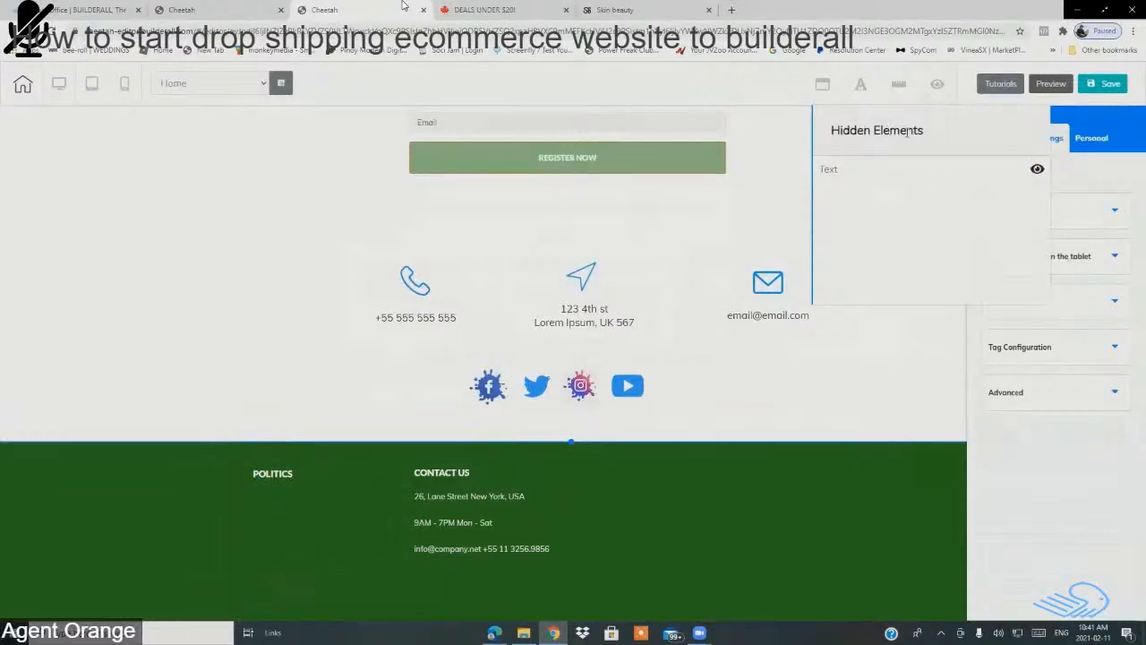
left_click(1012, 172)
left_click(1036, 169)
left_click(1036, 175)
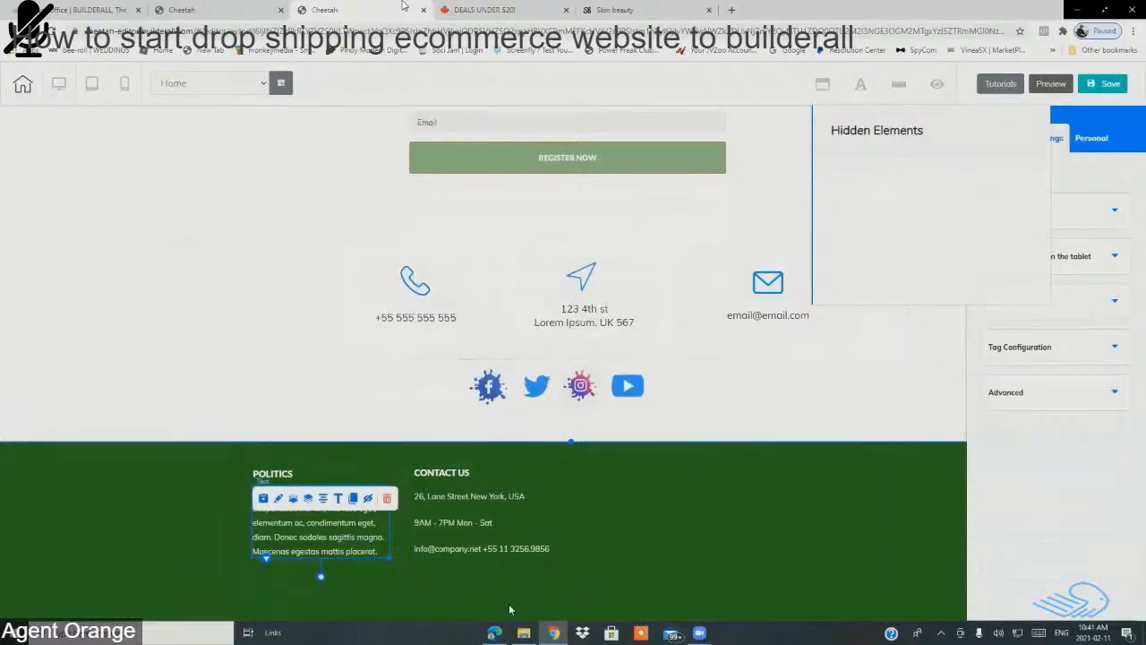
Step: Move the POLITICS paragraph lower beneath its heading, then select the footer panel
left_click(374, 582)
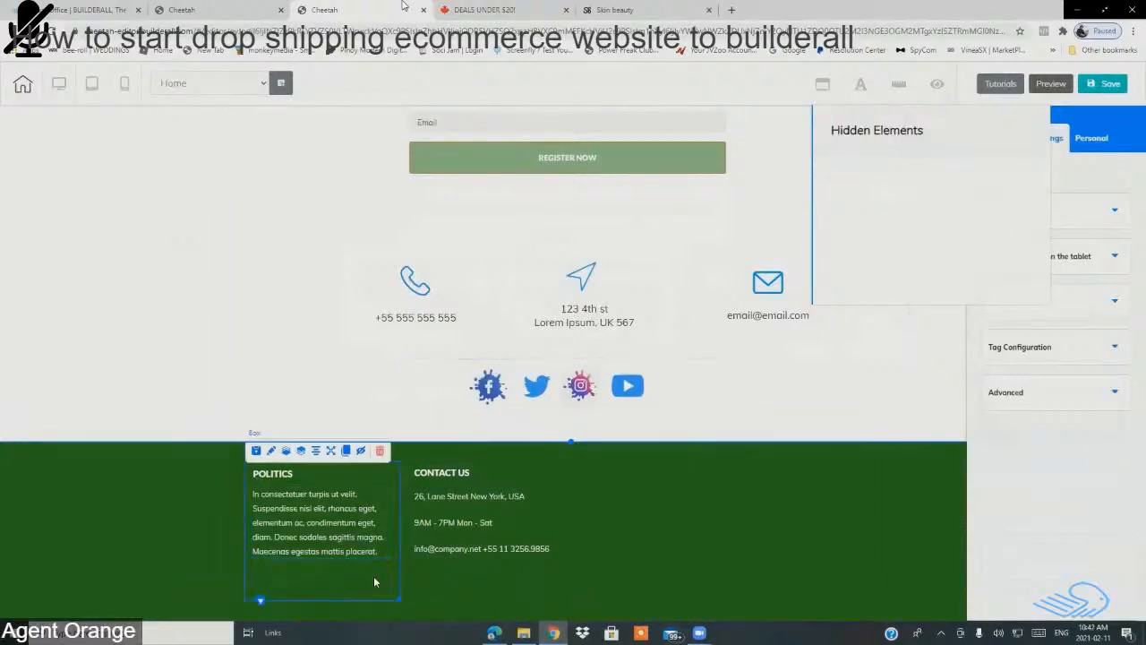
left_click(333, 527)
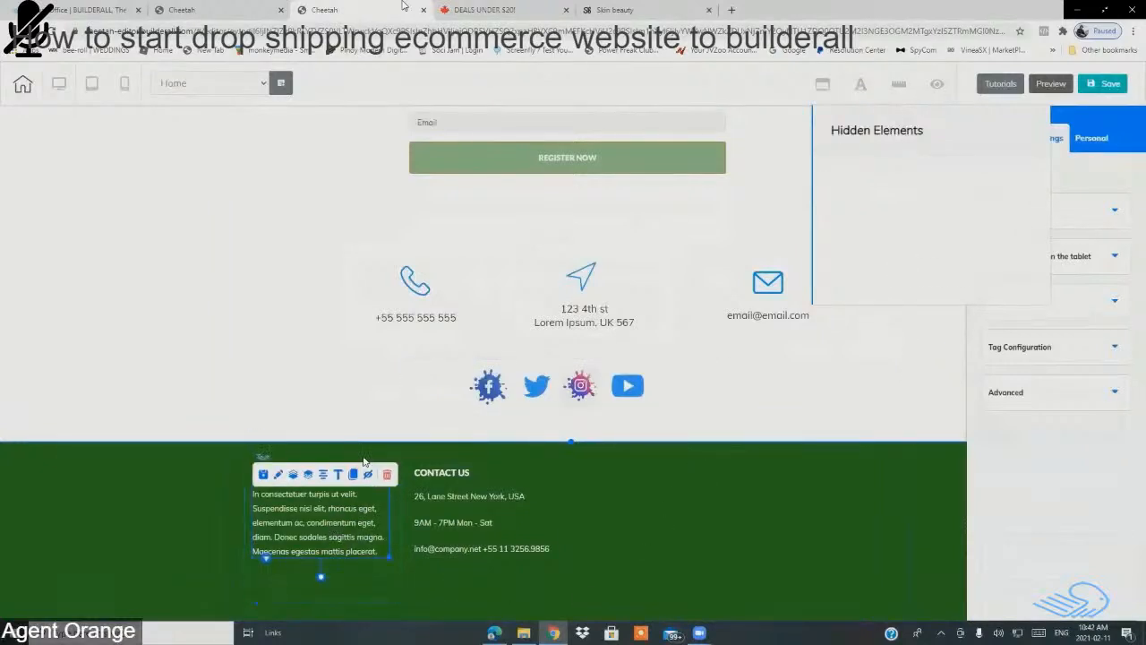
left_click(396, 581)
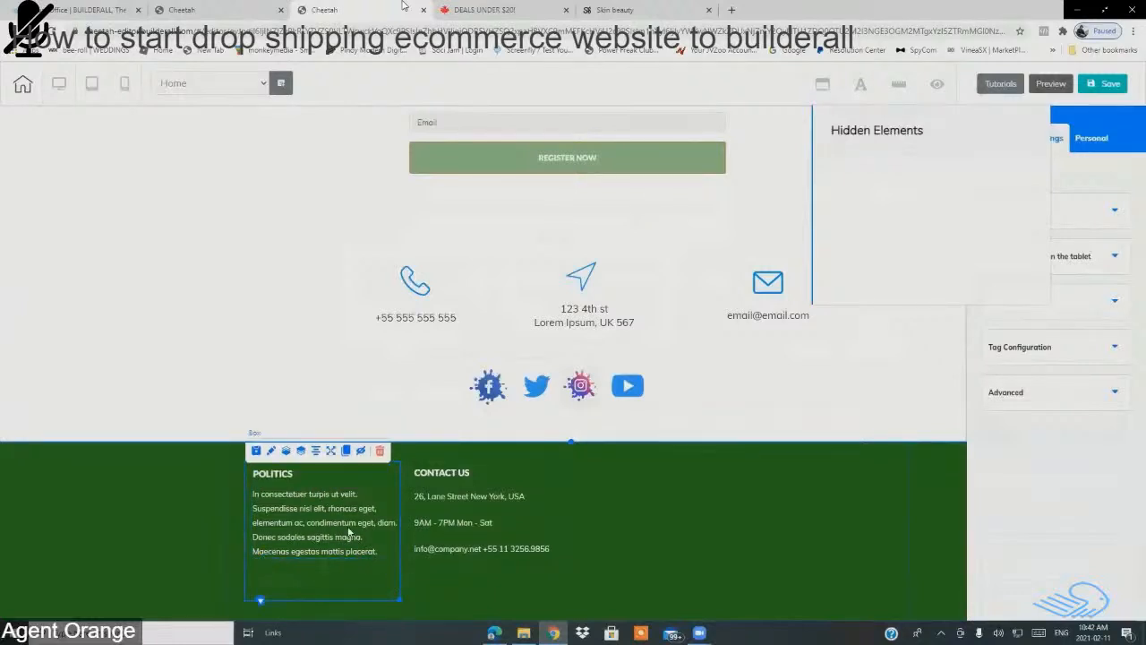
left_click(297, 486)
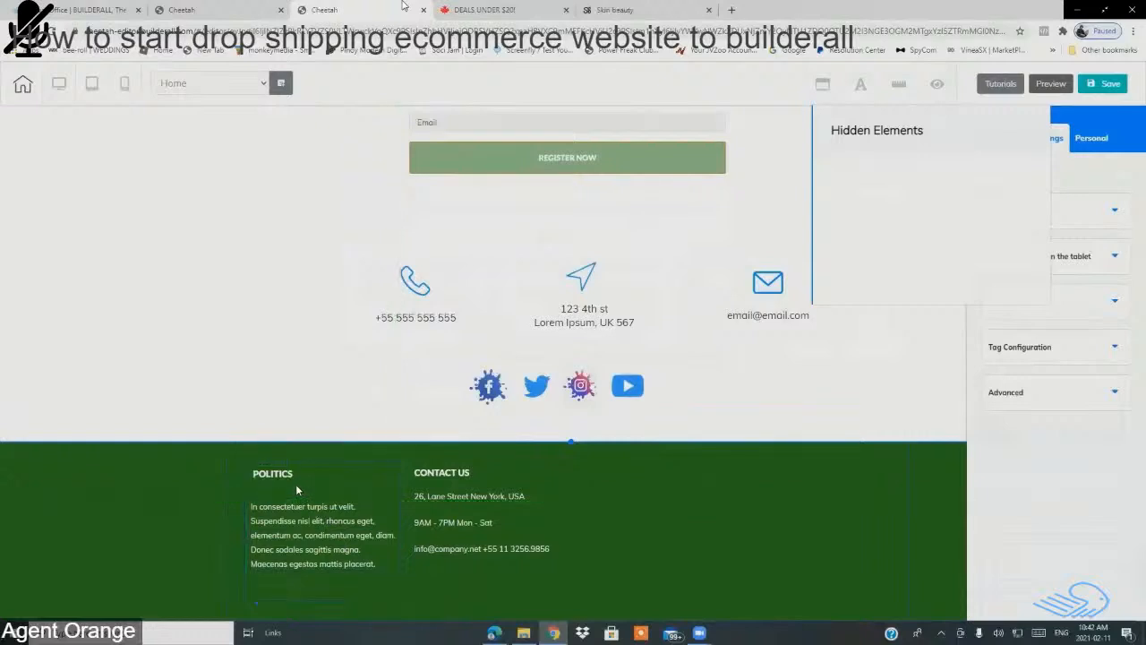
left_click_drag(285, 478, 359, 526)
left_click(359, 526)
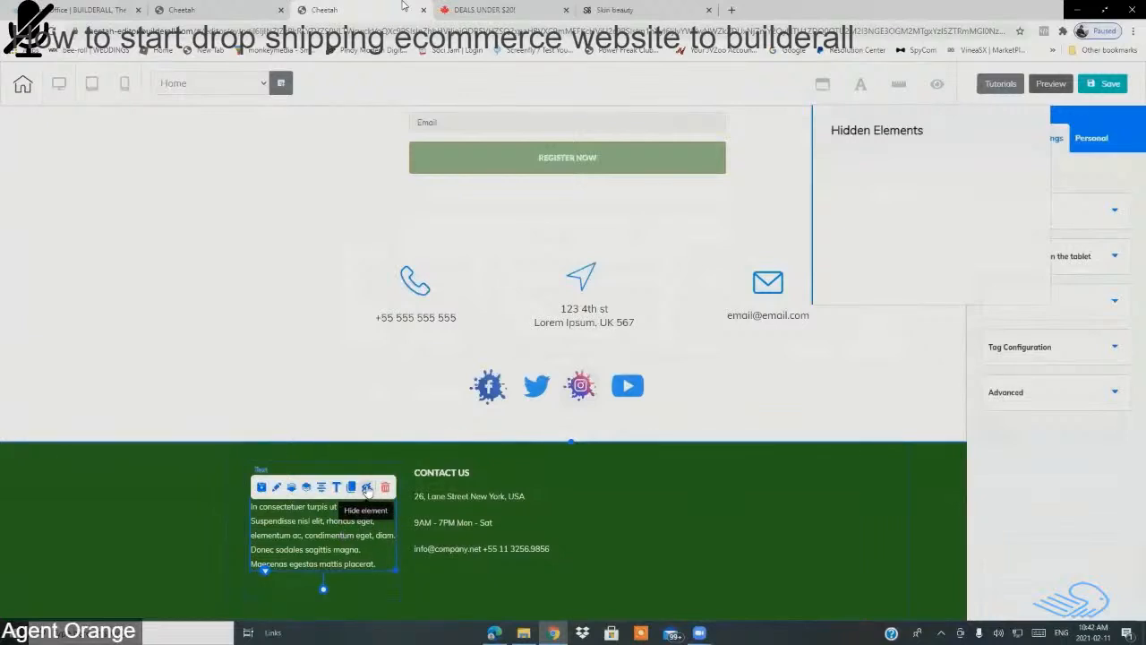
left_click(938, 85)
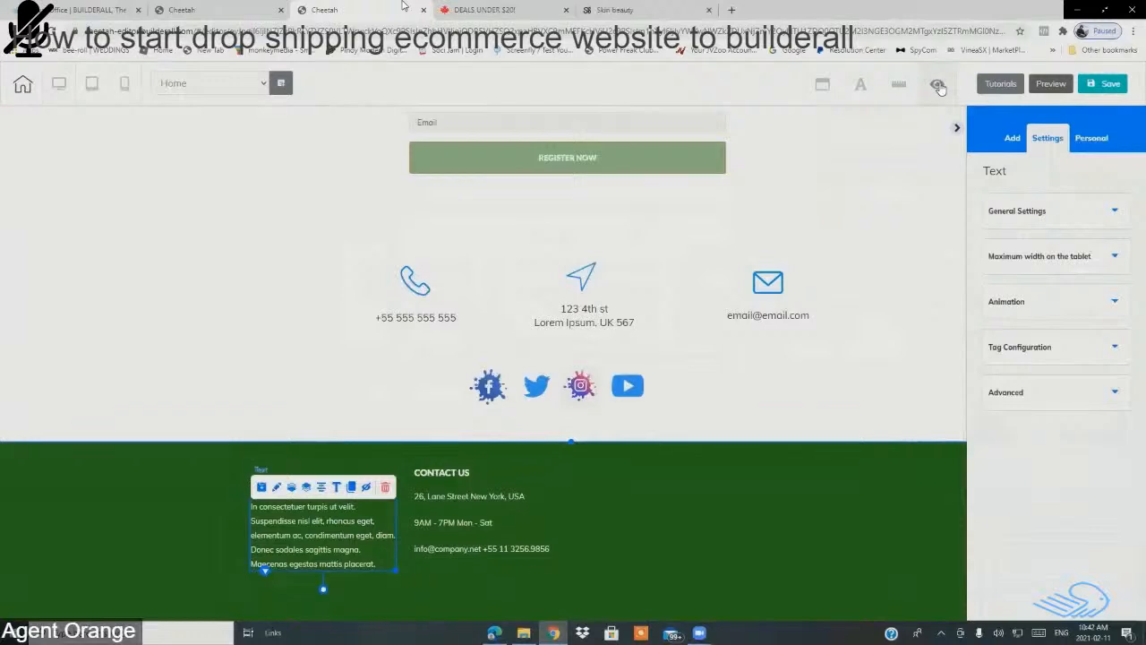
left_click(938, 86)
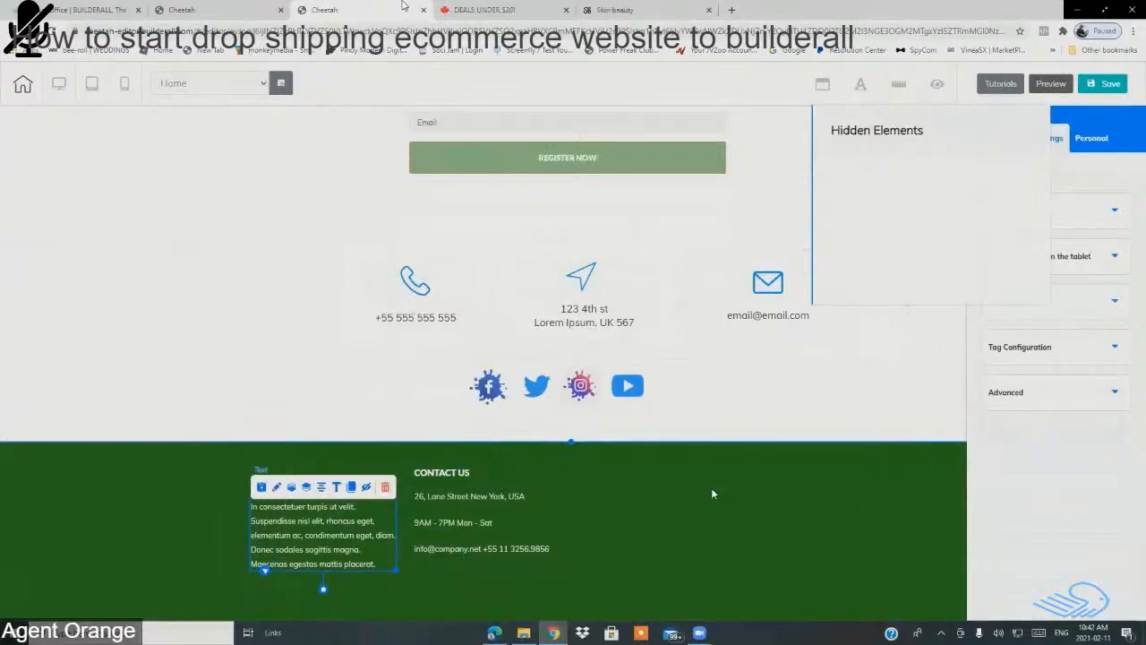
left_click(400, 496)
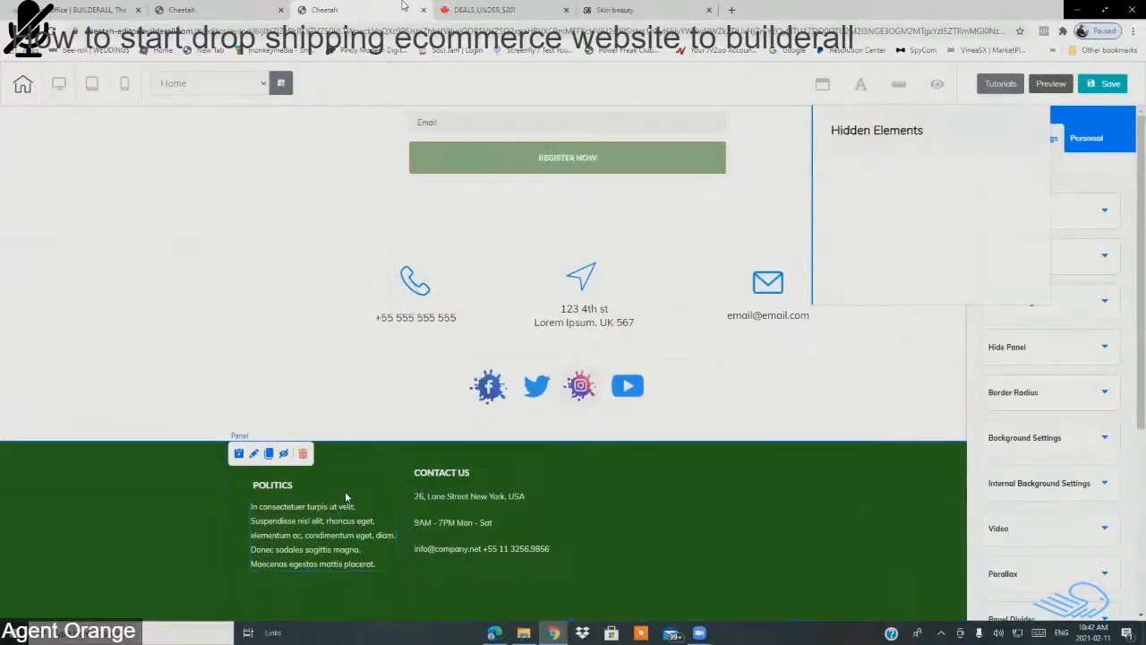
Step: Lower the Contact Us column to match Politics, then save and publish to todaysnutritionchoices.com
mouse_move(552, 502)
left_mouse_down()
mouse_move(553, 512)
mouse_move(558, 487)
left_mouse_up()
left_click(556, 501)
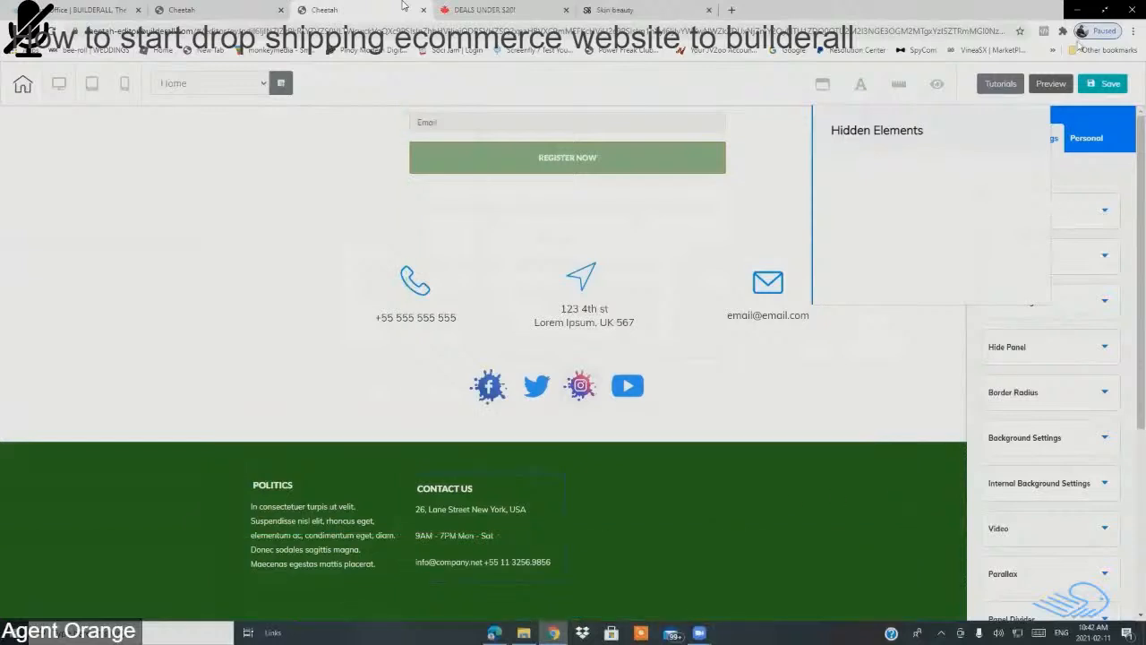
left_click(1110, 85)
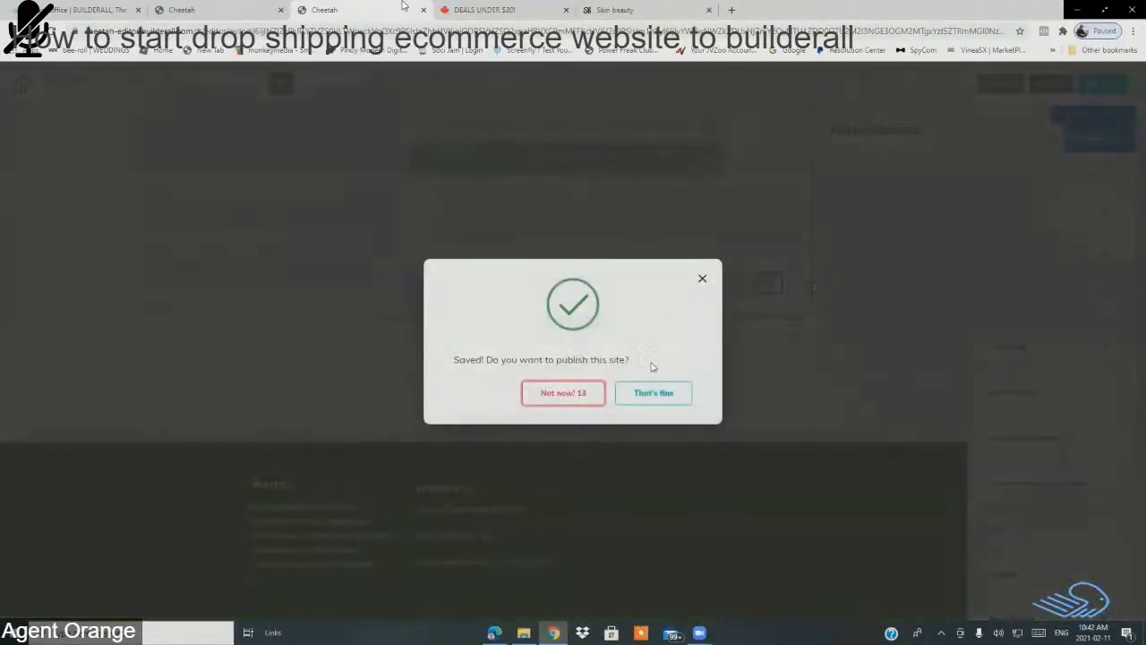
left_click(646, 400)
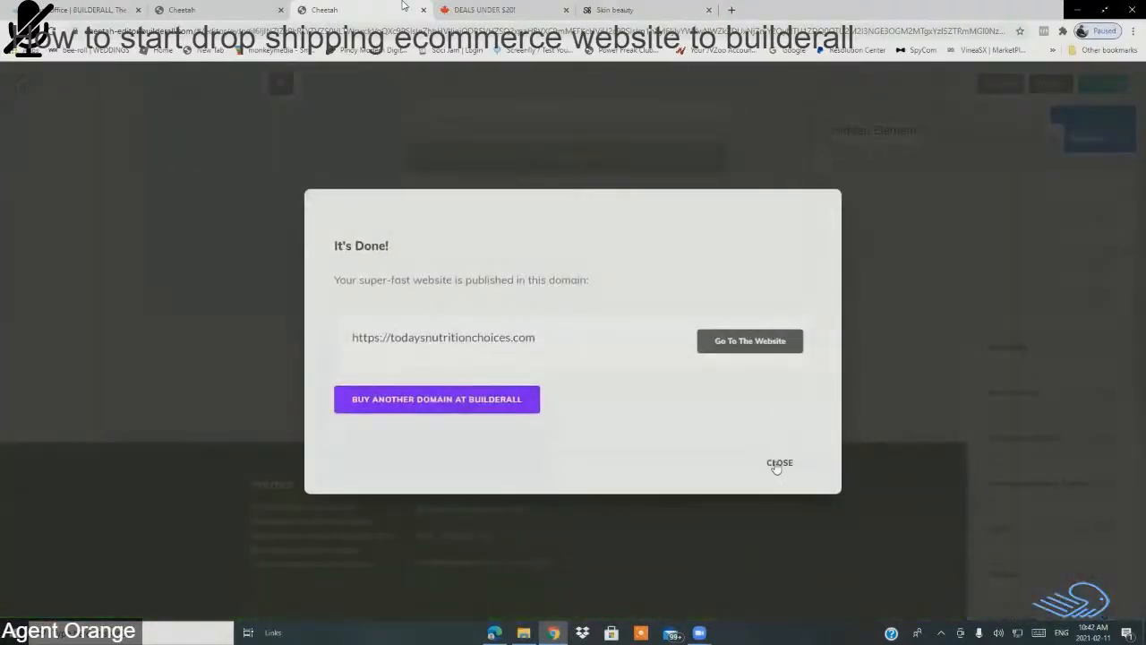
left_click(776, 465)
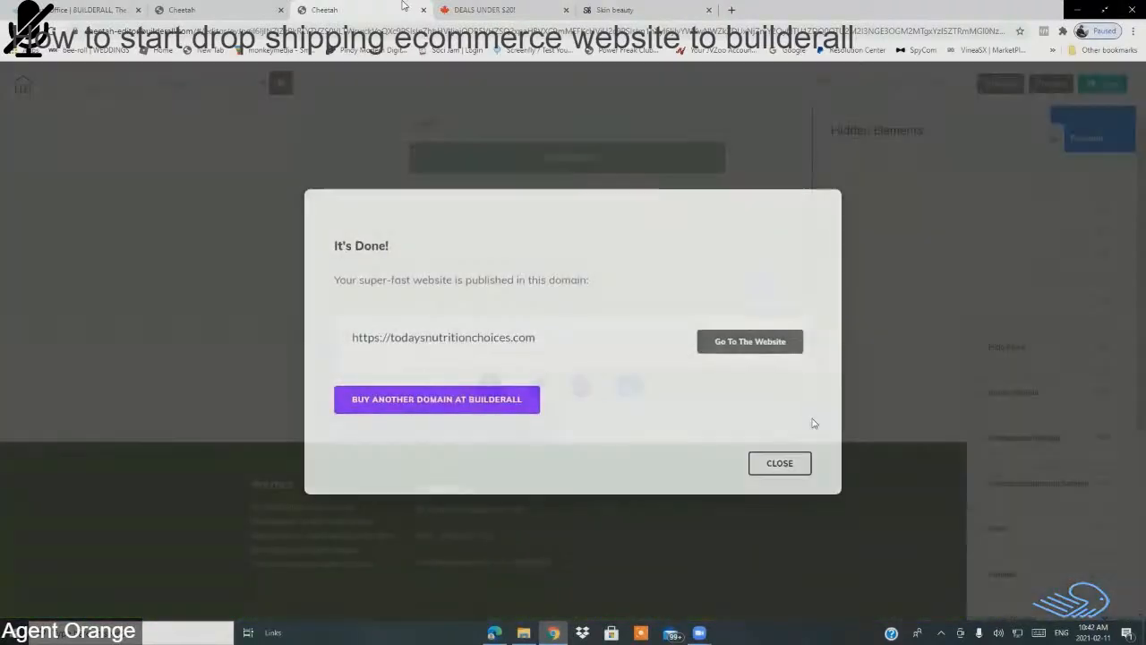
left_click(937, 83)
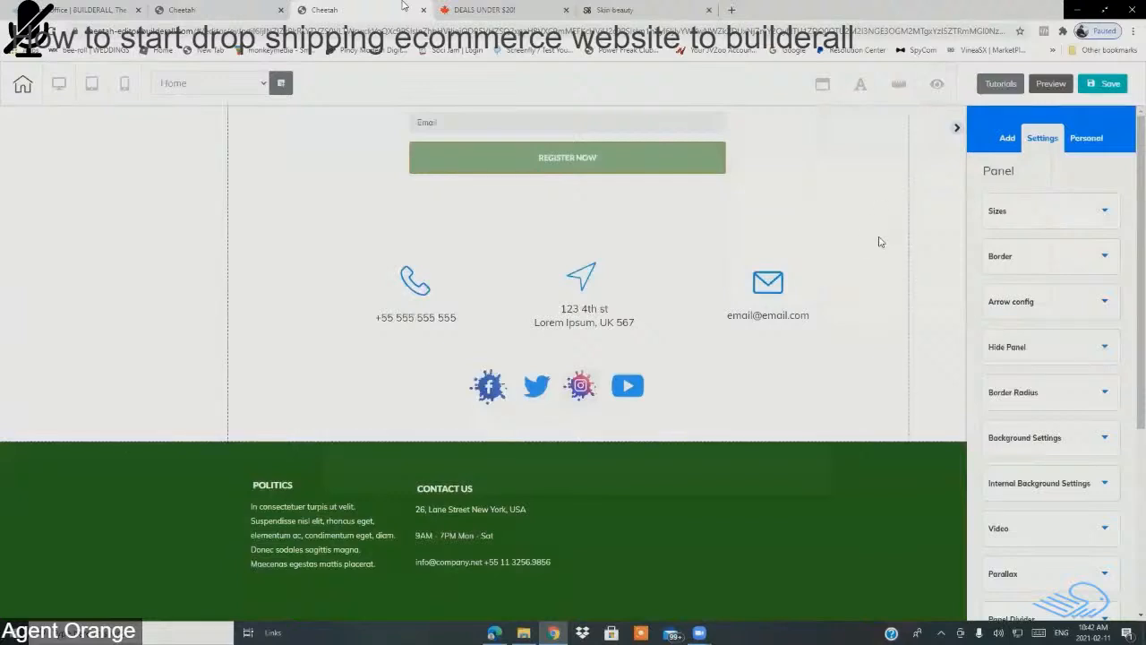
Step: Review the saved personal panels MAIN MENU and Nutrition header, then switch to the Add tab
left_click(1092, 141)
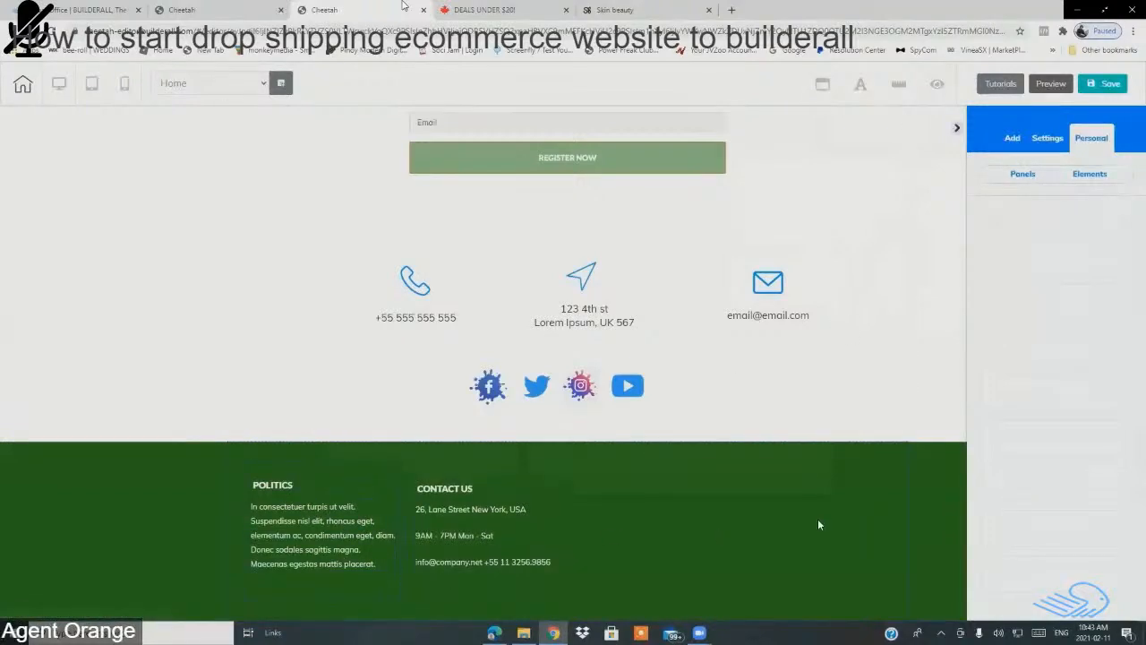
left_click(1035, 174)
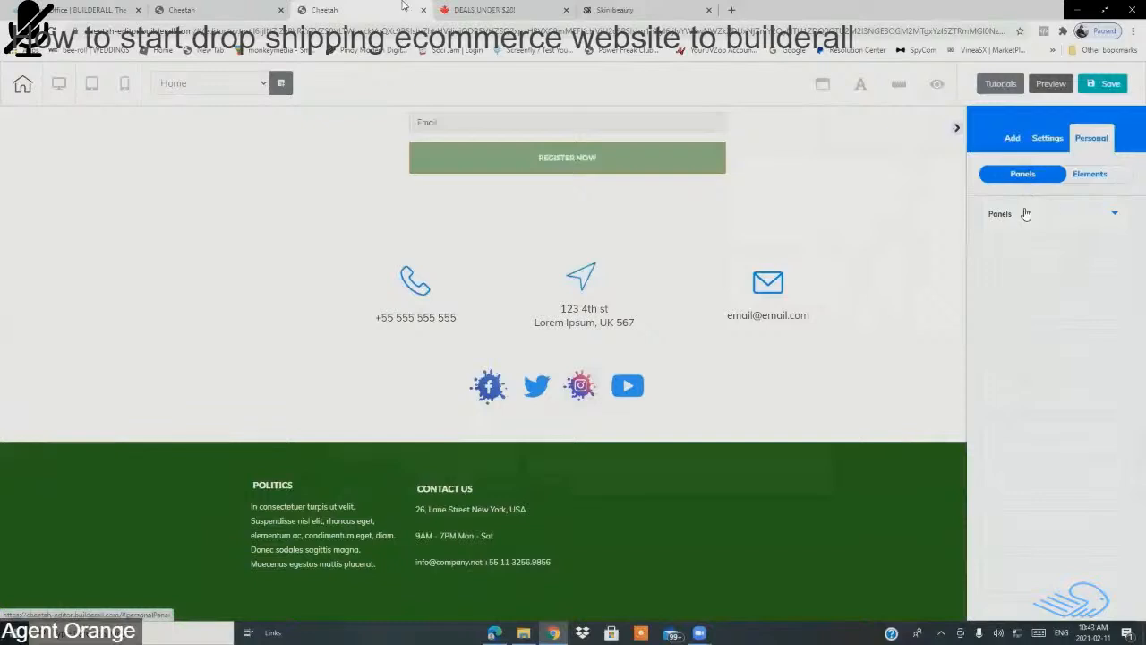
left_click(1026, 213)
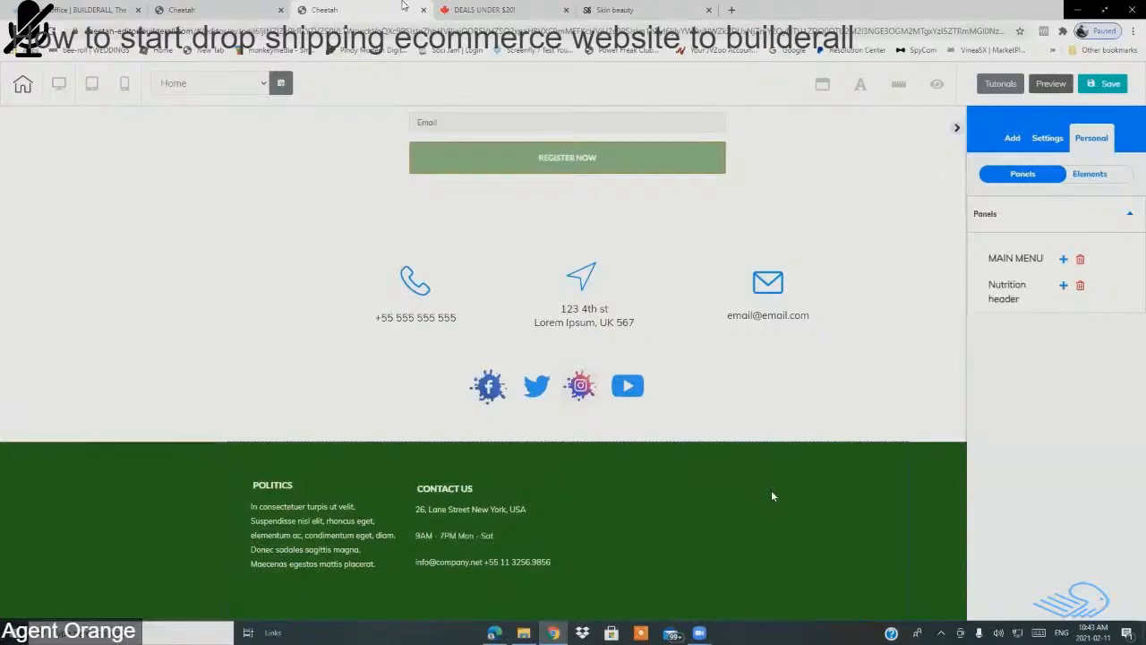
left_click(1012, 142)
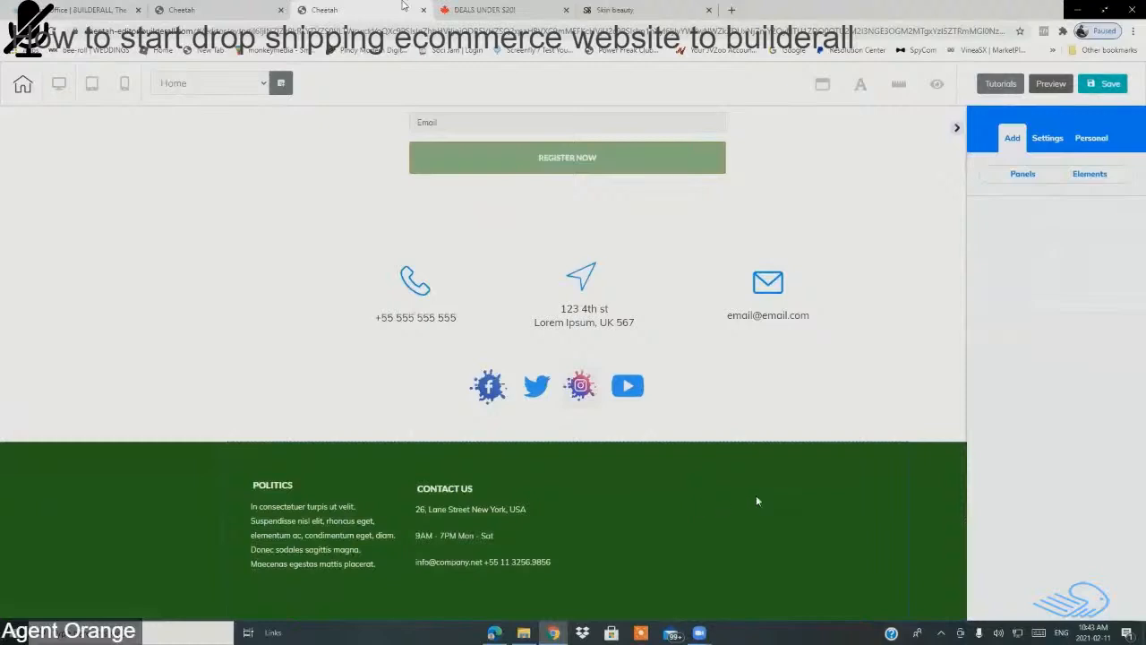
Step: Browse the Panels > 1st Fold templates, such as 1st Fold - 01, 03, 05 and 02
left_click(1028, 181)
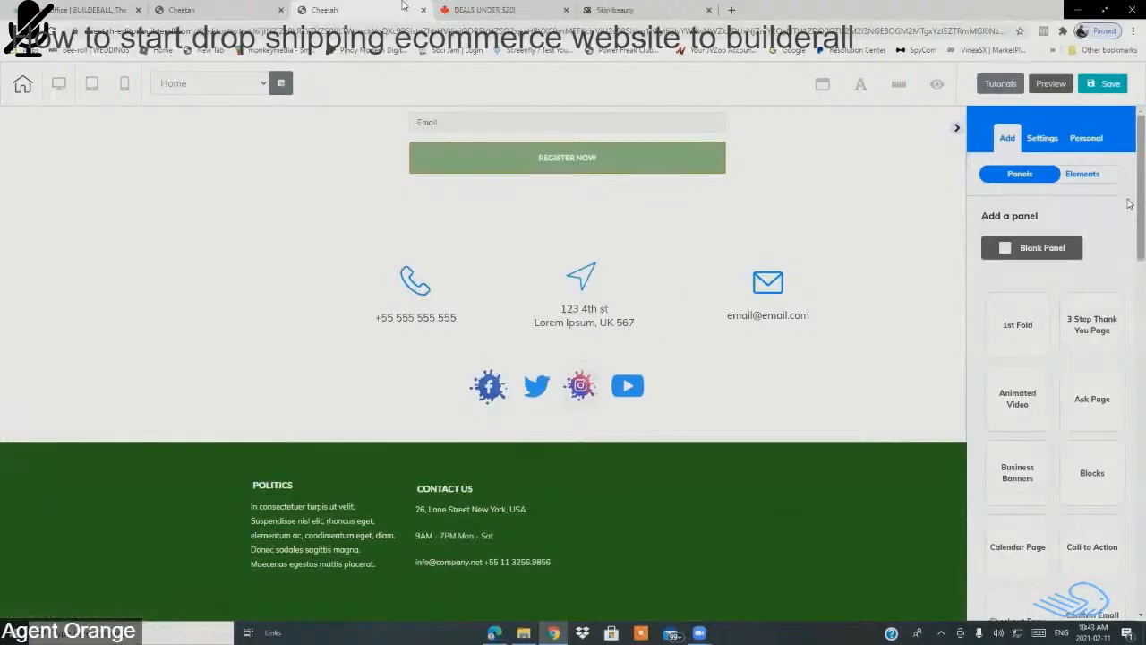
scroll(1120, 228, "down", 2)
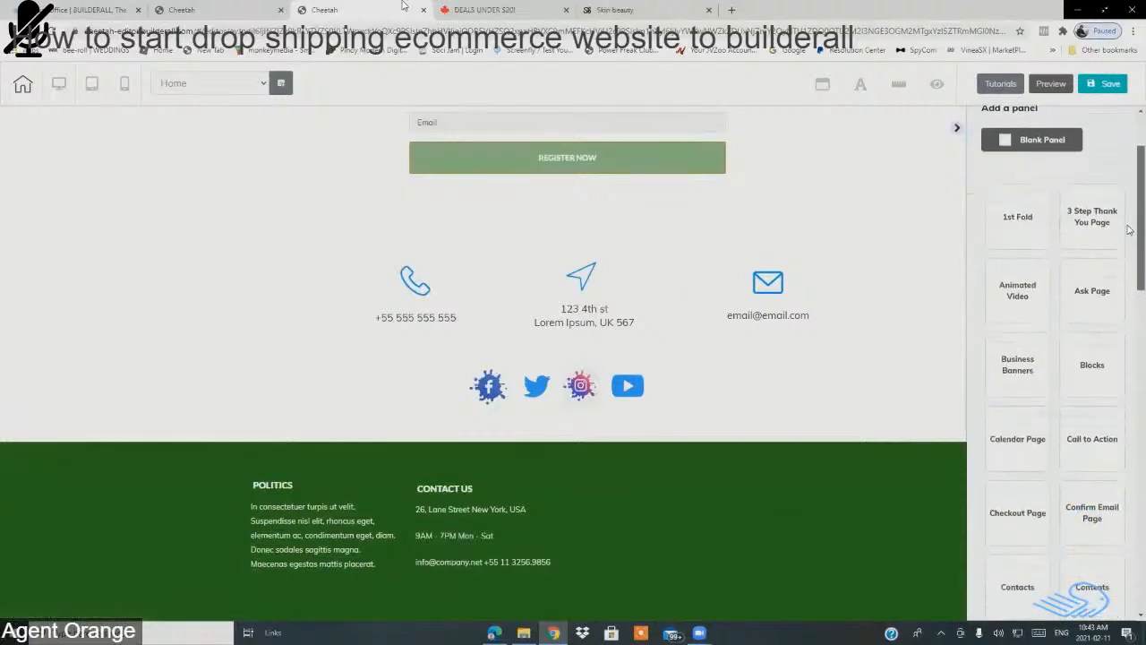
left_click(1027, 232)
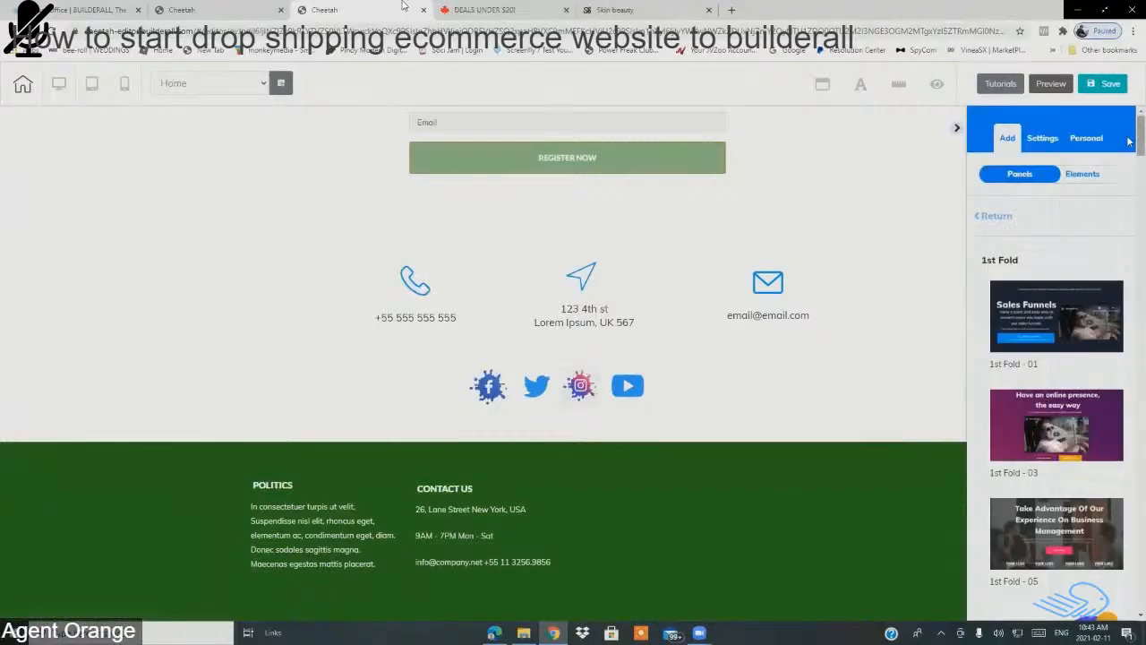
scroll(1129, 148, "down", 1)
scroll(1129, 147, "down", 1)
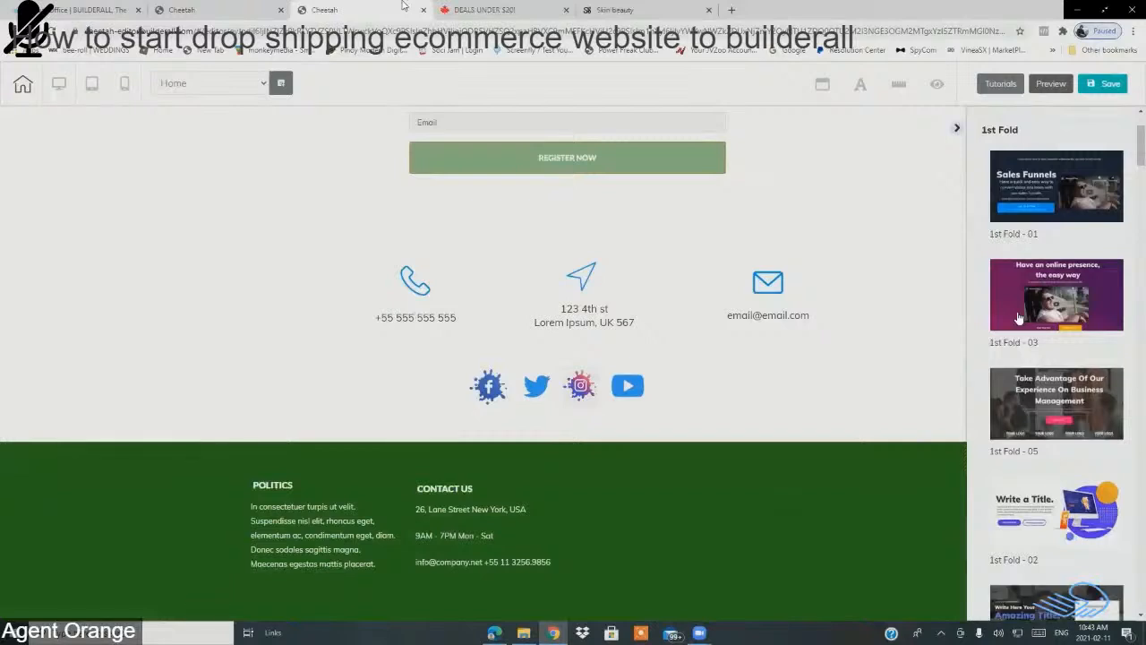
scroll(1129, 150, "down", 2)
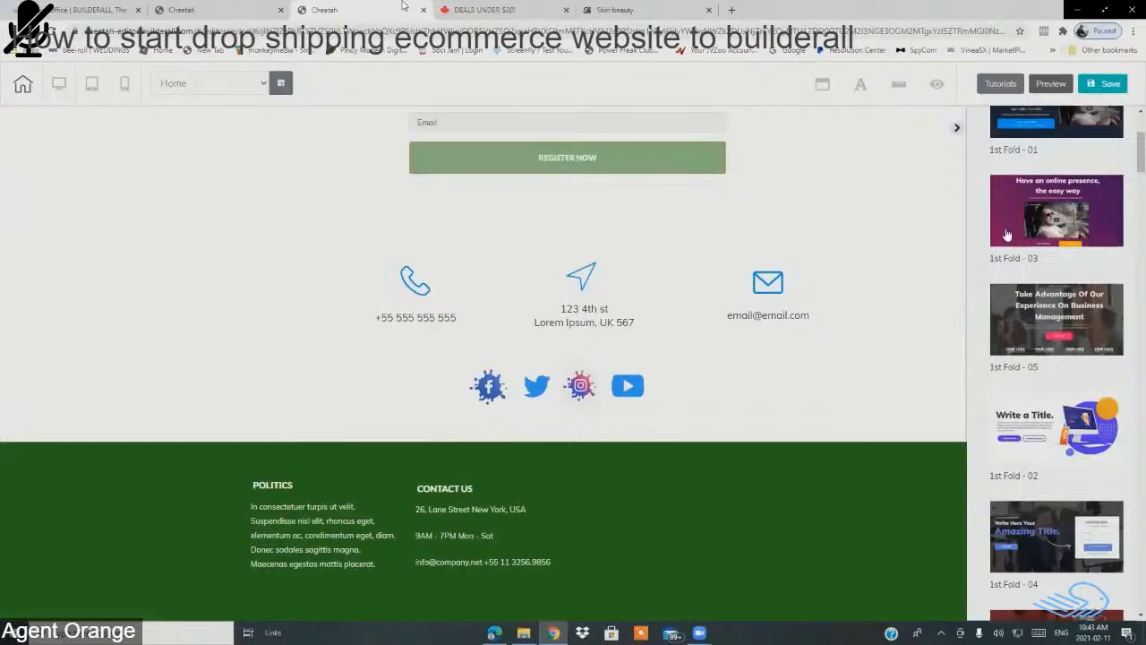
scroll(1130, 172, "down", 2)
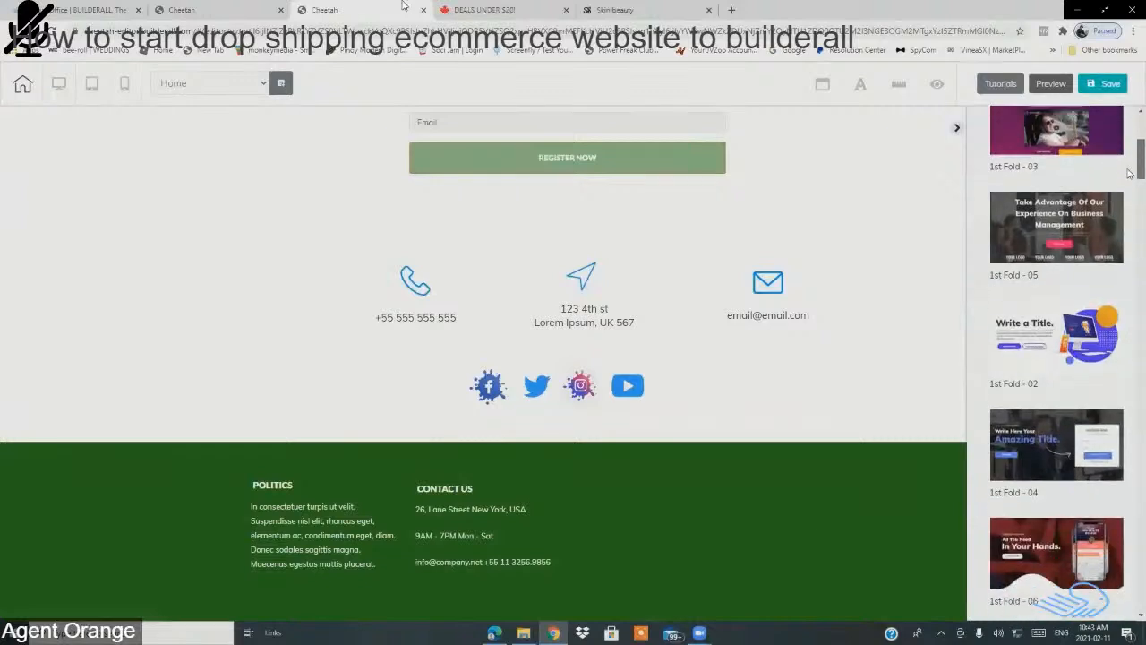
scroll(1130, 179, "down", 5)
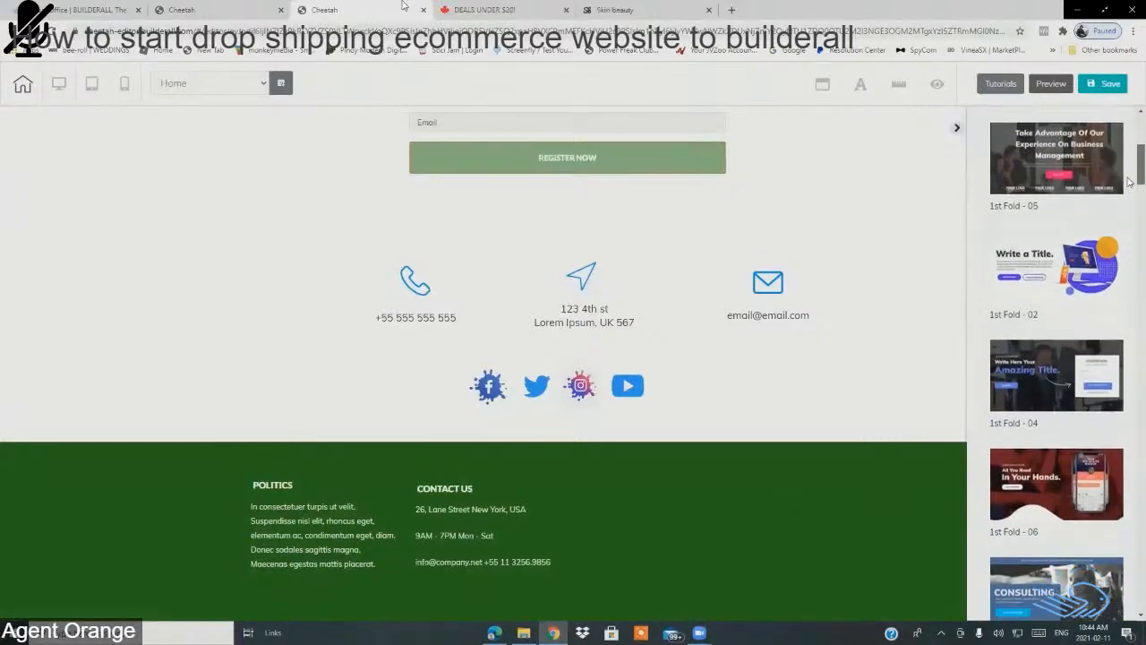
scroll(1129, 201, "down", 3)
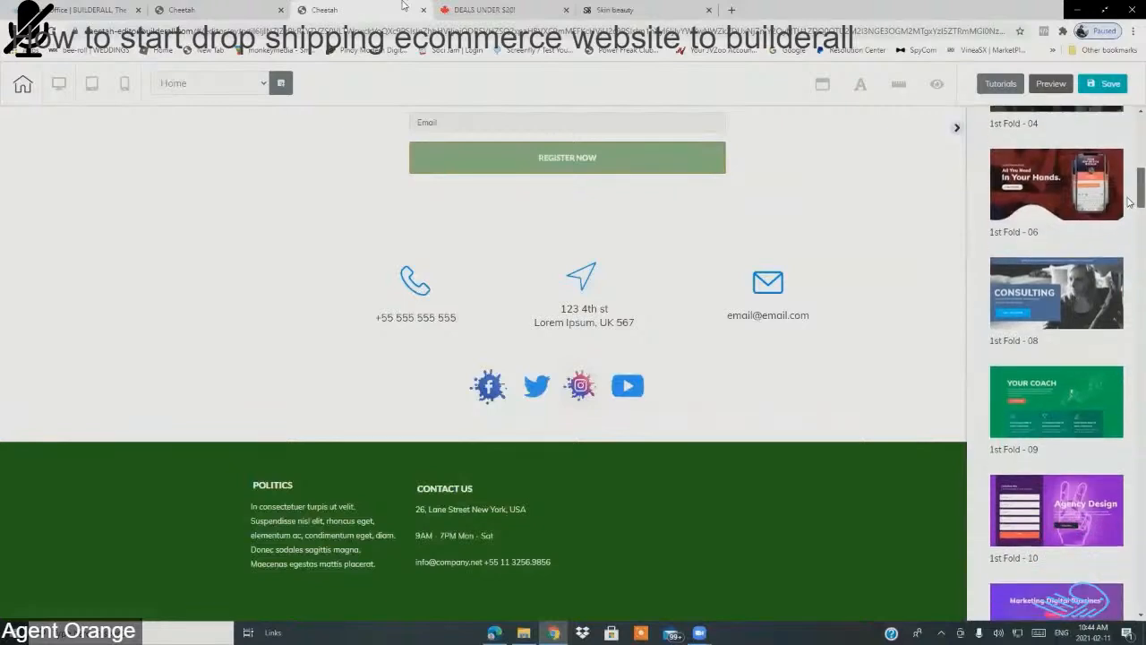
scroll(1130, 206, "up", 8)
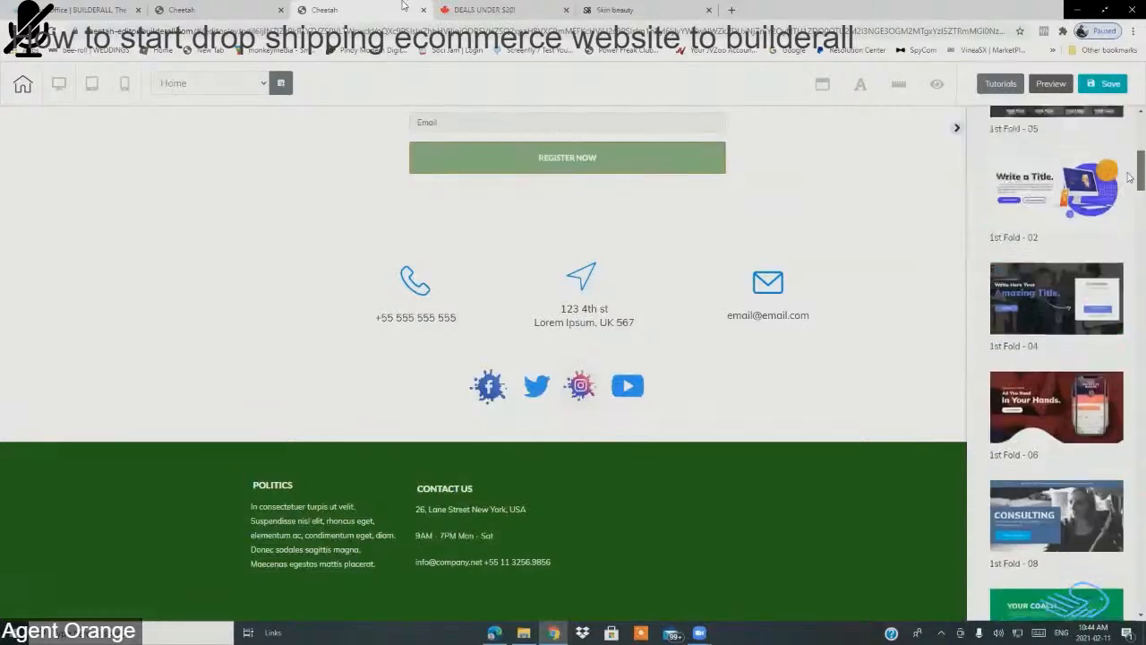
scroll(1129, 170, "up", 1)
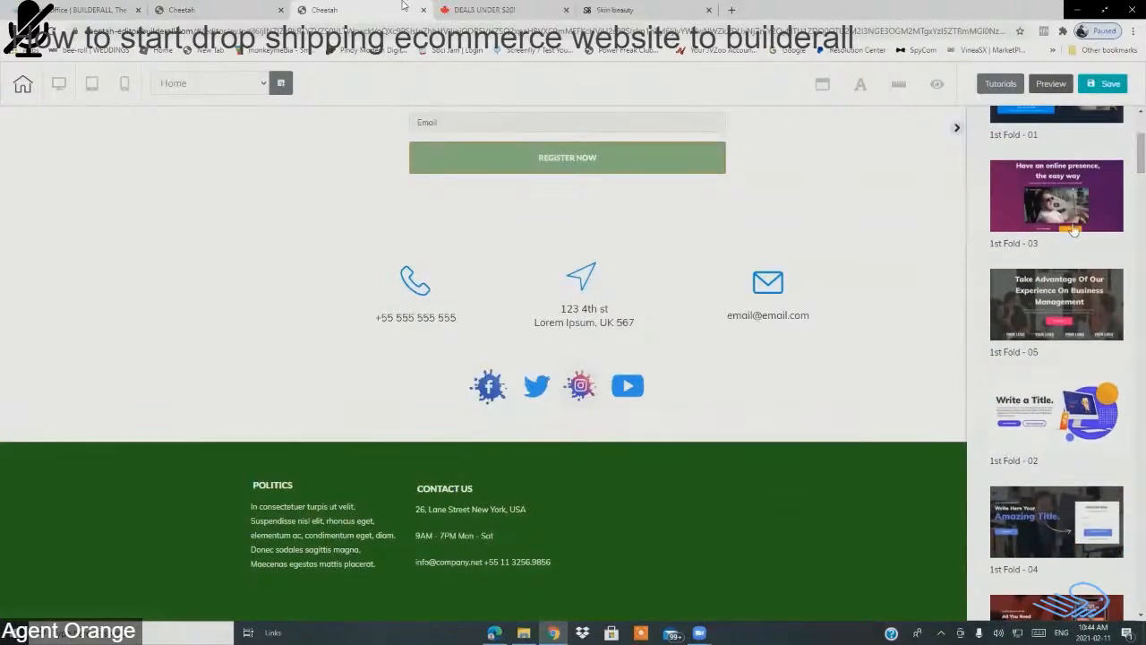
Step: Add the 1st Fold - 03 panel to the page
left_click(1021, 217)
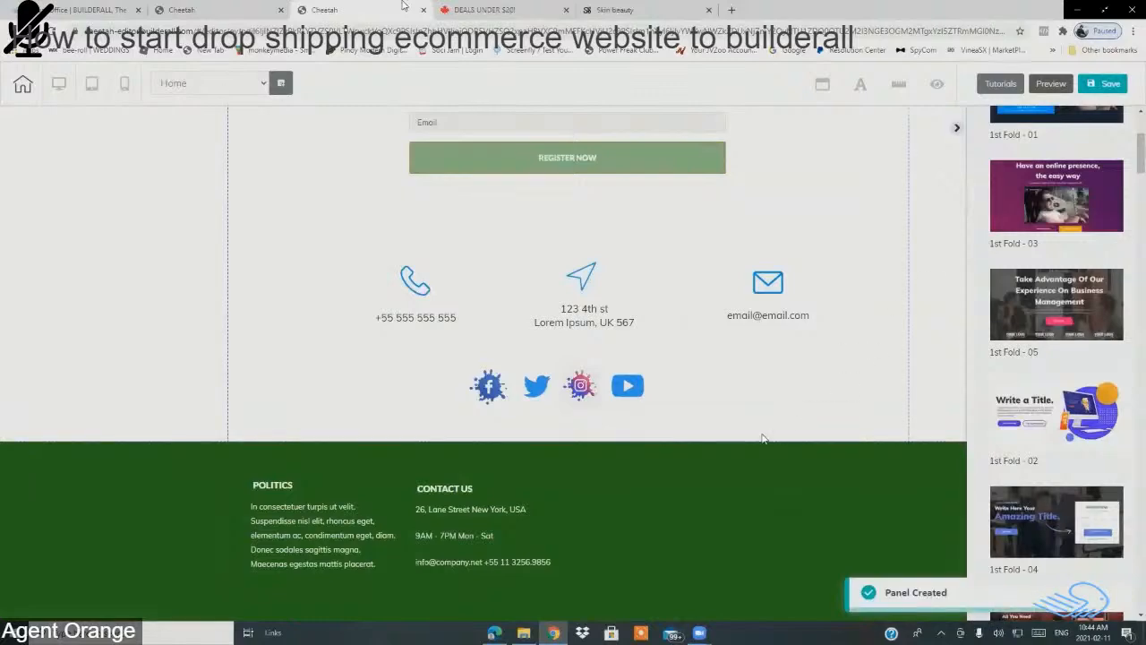
scroll(702, 469, "down", 6)
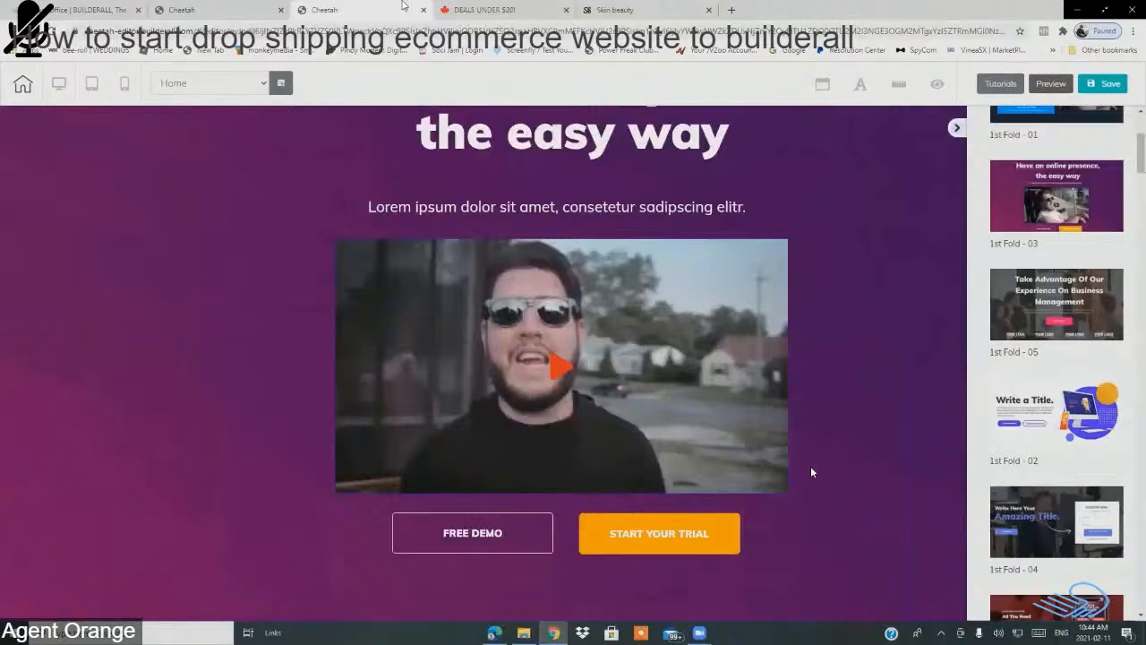
scroll(824, 394, "up", 3)
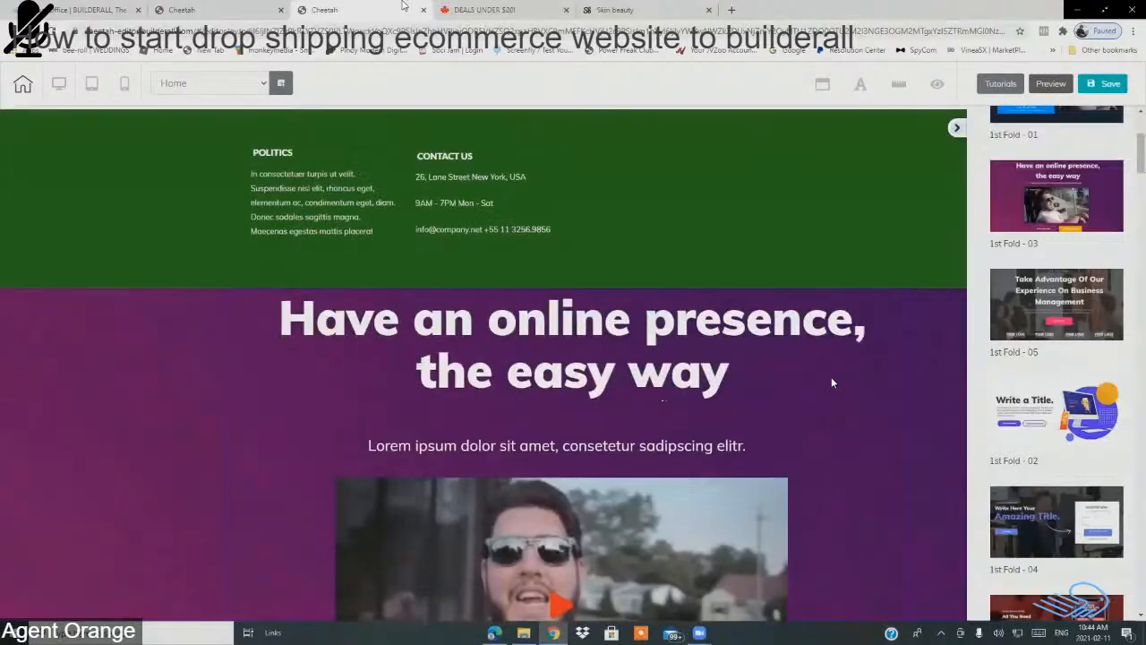
Step: Delete the purple 'Have an online presence, the easy way' panel, waiting out Chrome's unresponsive prompt
left_click(127, 333)
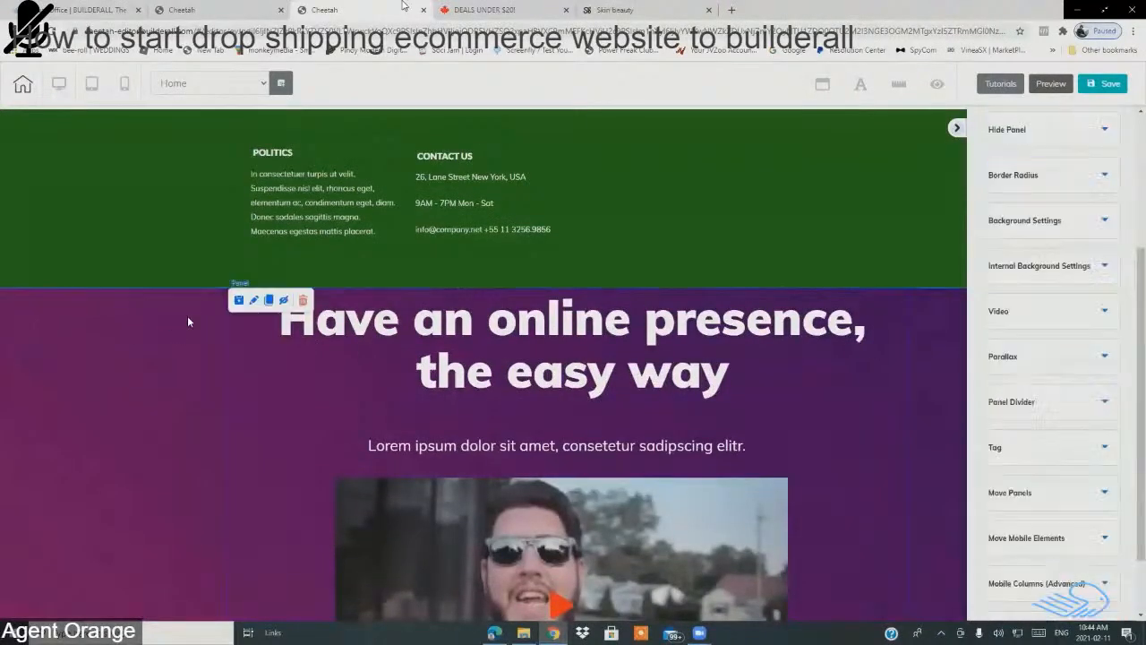
left_click(301, 301)
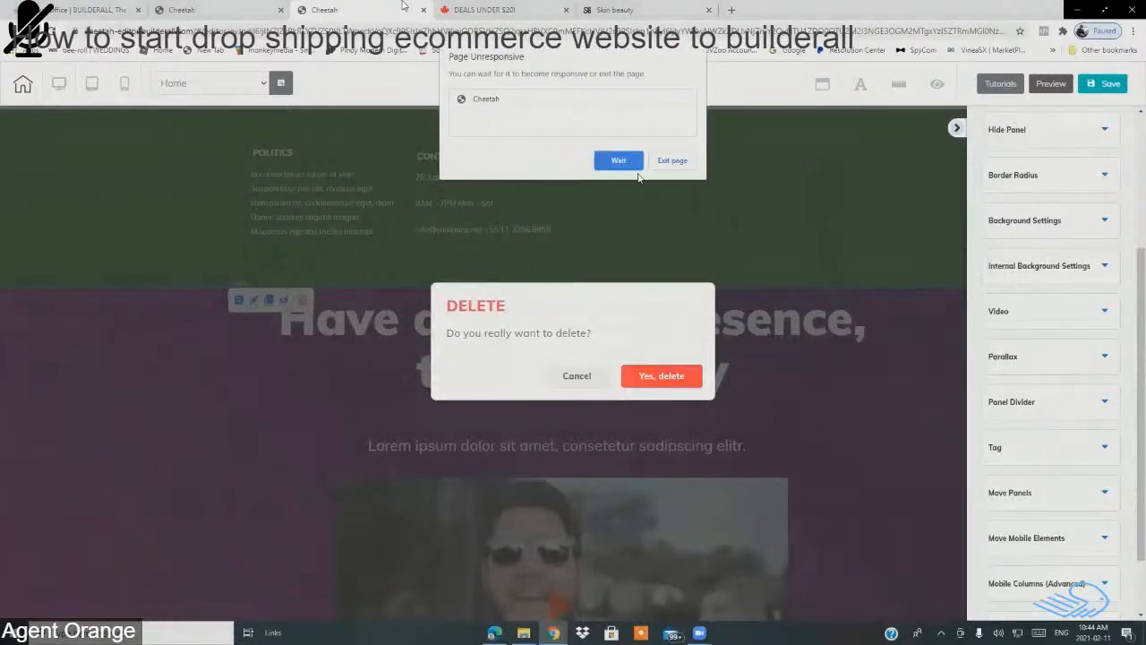
left_click(617, 161)
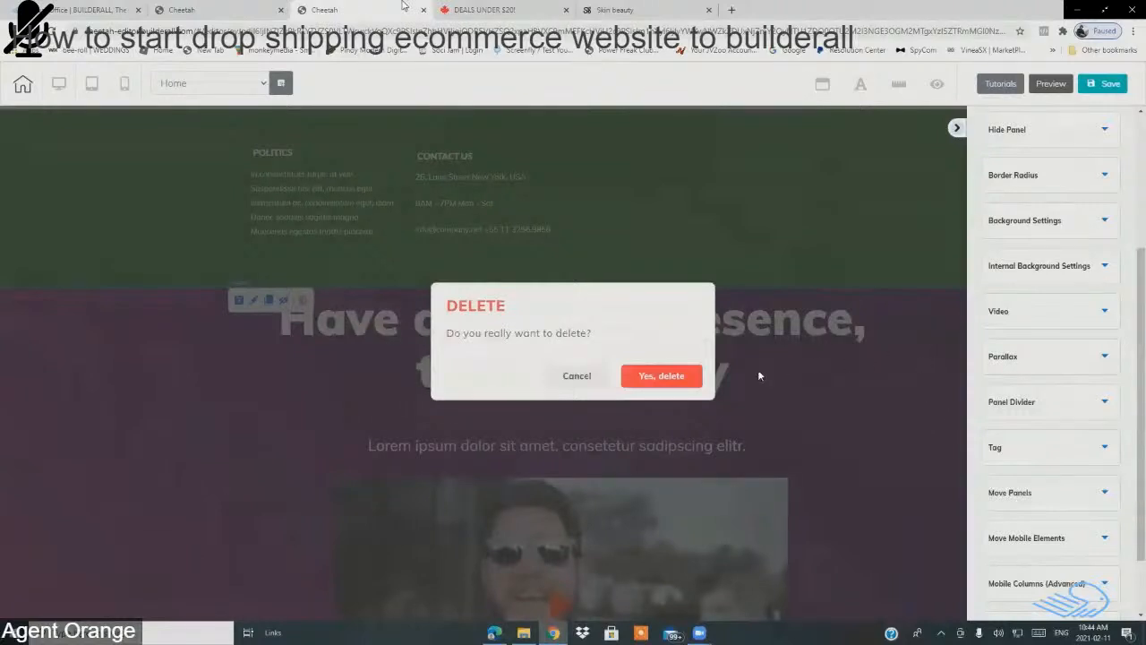
left_click(653, 377)
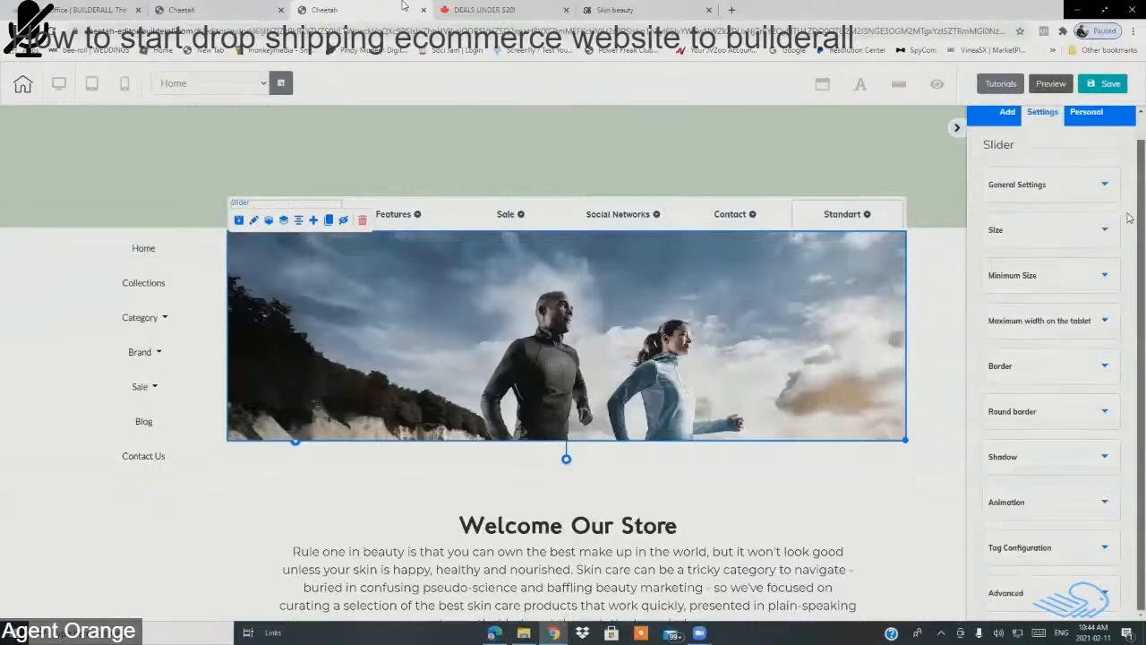
Step: Browse the Panels > Blocks templates to find Full Block - Bridge Page 02
scroll(755, 453, "down", 3)
scroll(765, 445, "down", 5)
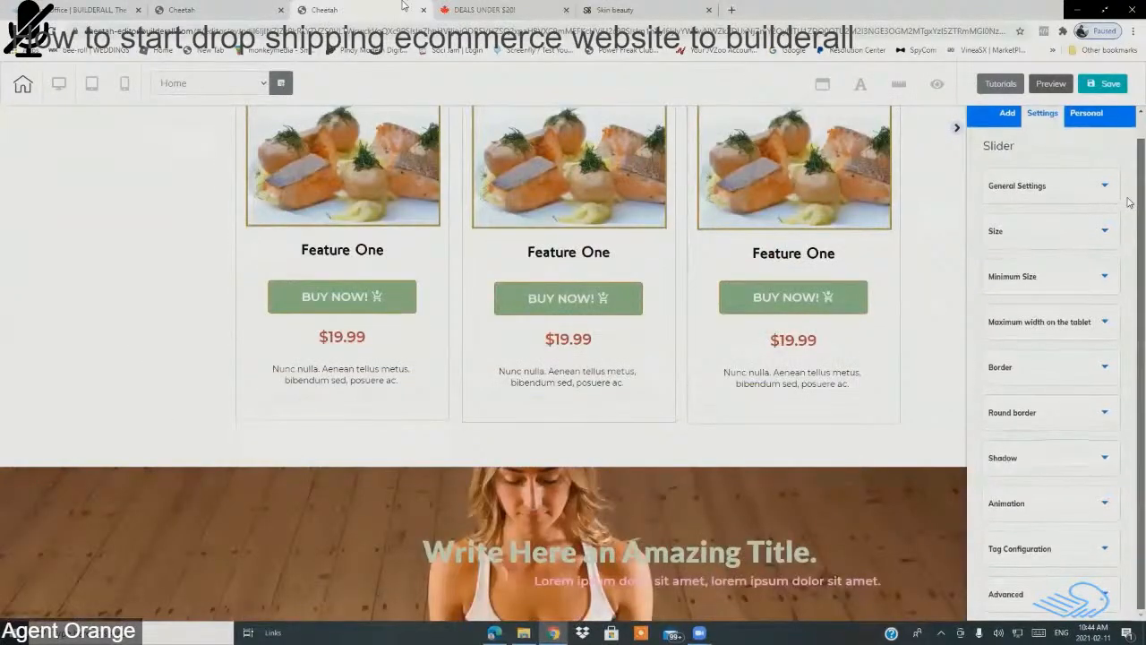
left_click(1008, 113)
left_click(1023, 178)
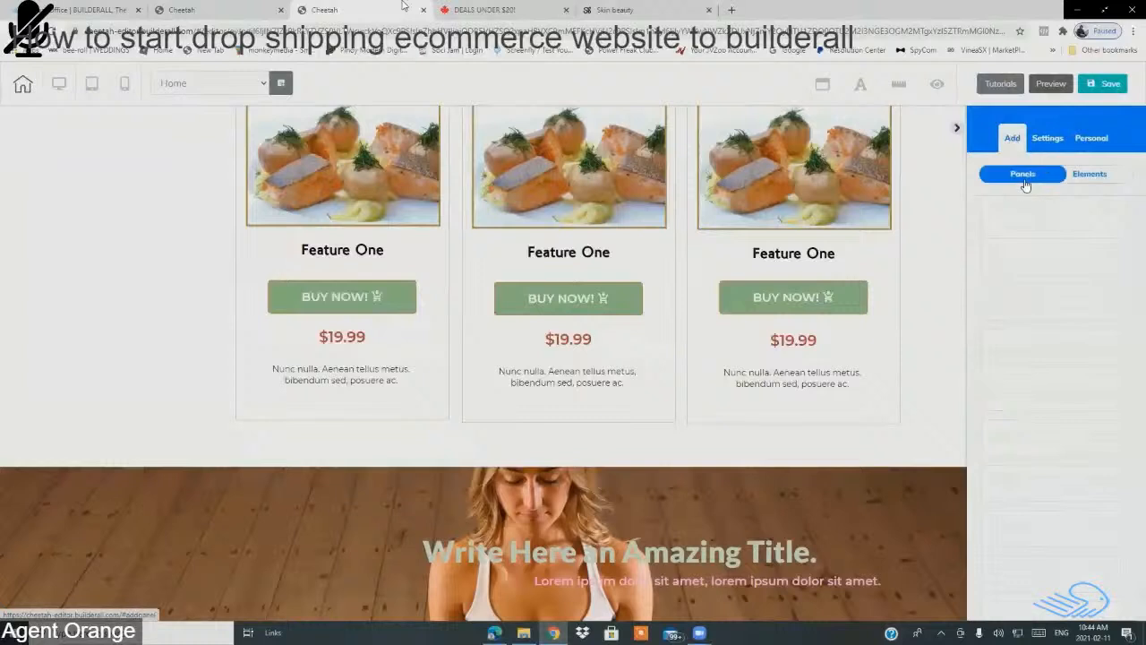
mouse_move(1130, 145)
left_mouse_down()
mouse_move(1130, 354)
mouse_move(1130, 156)
mouse_move(1116, 138)
left_mouse_up()
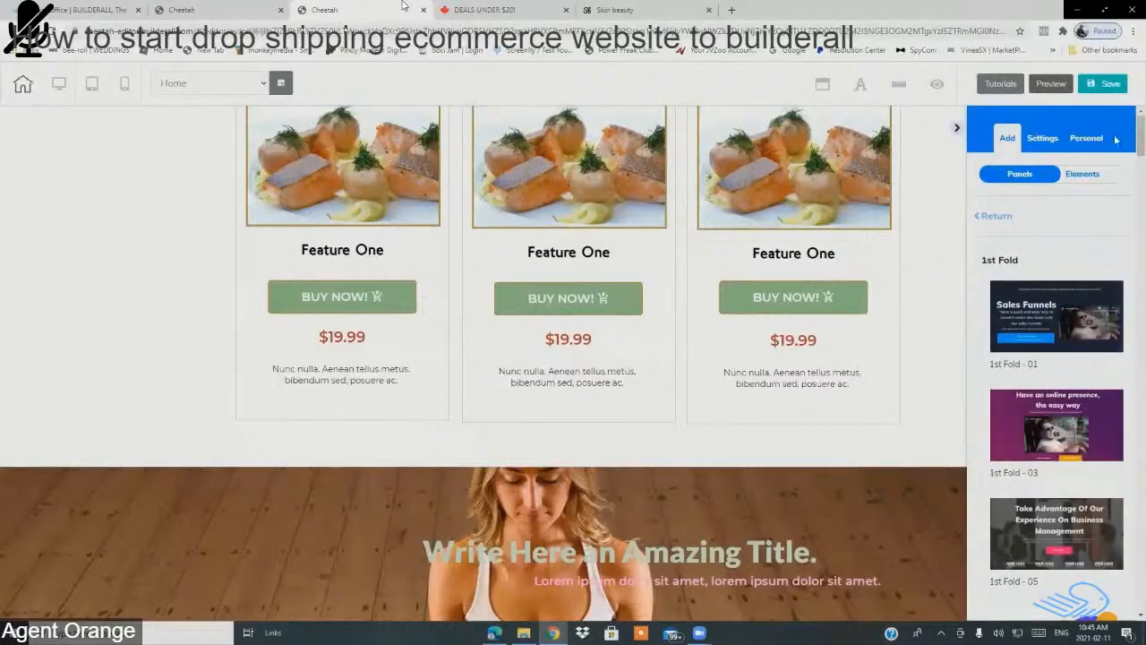
left_click(993, 217)
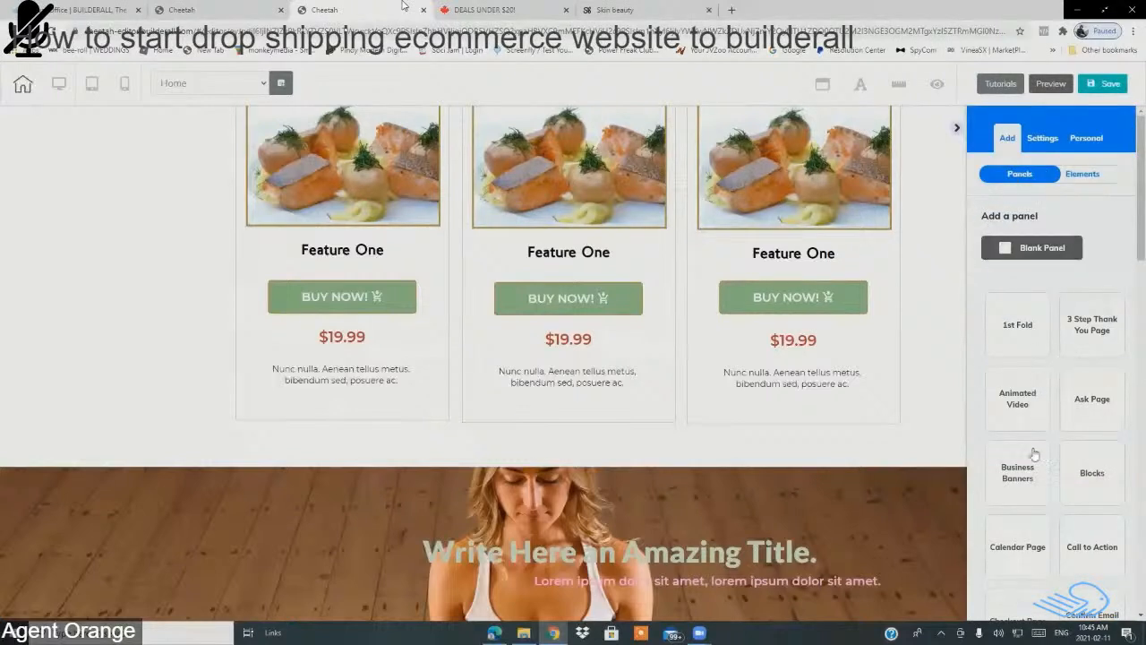
left_click_drag(1130, 236, 1128, 257)
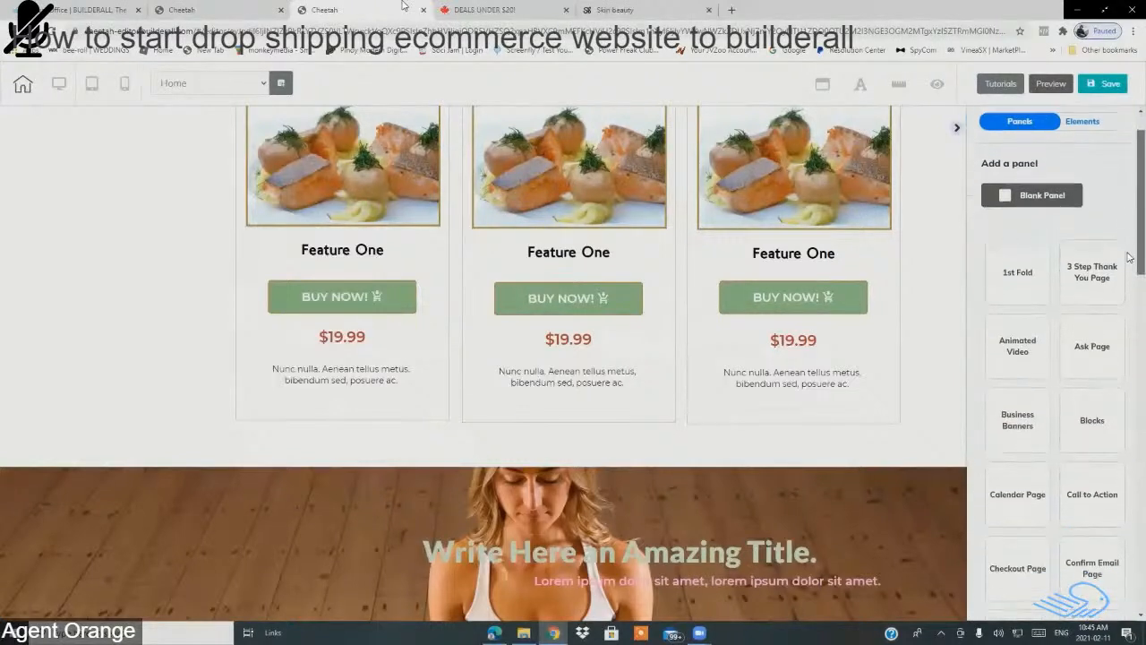
scroll(1128, 257, "down", 1)
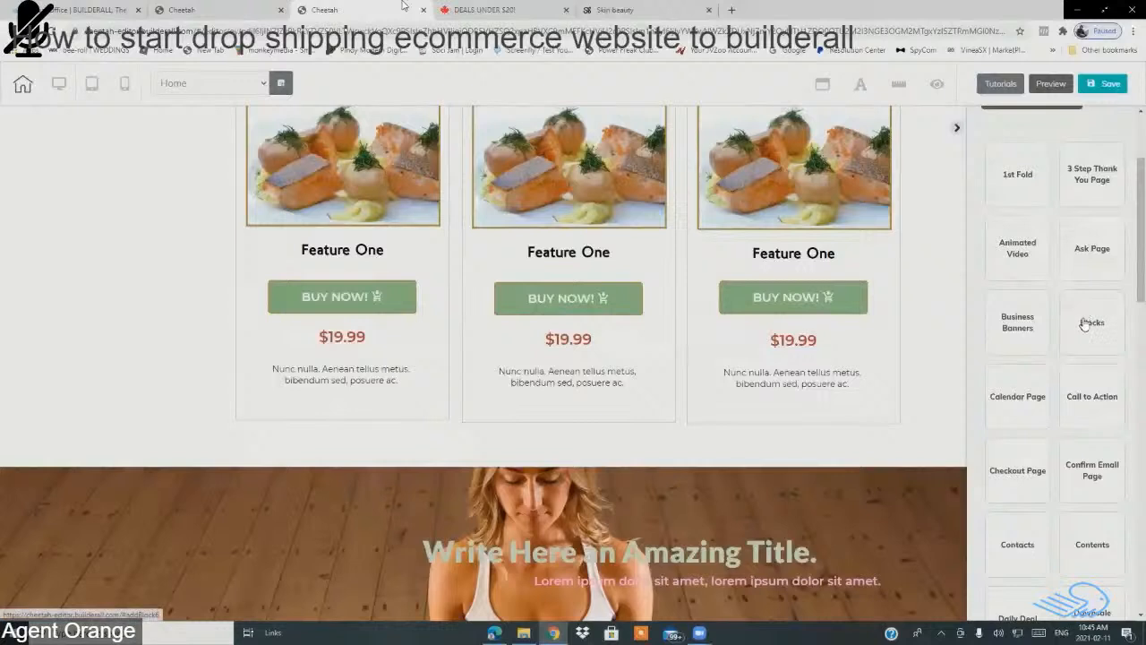
left_click(1085, 324)
scroll(1129, 155, "down", 2)
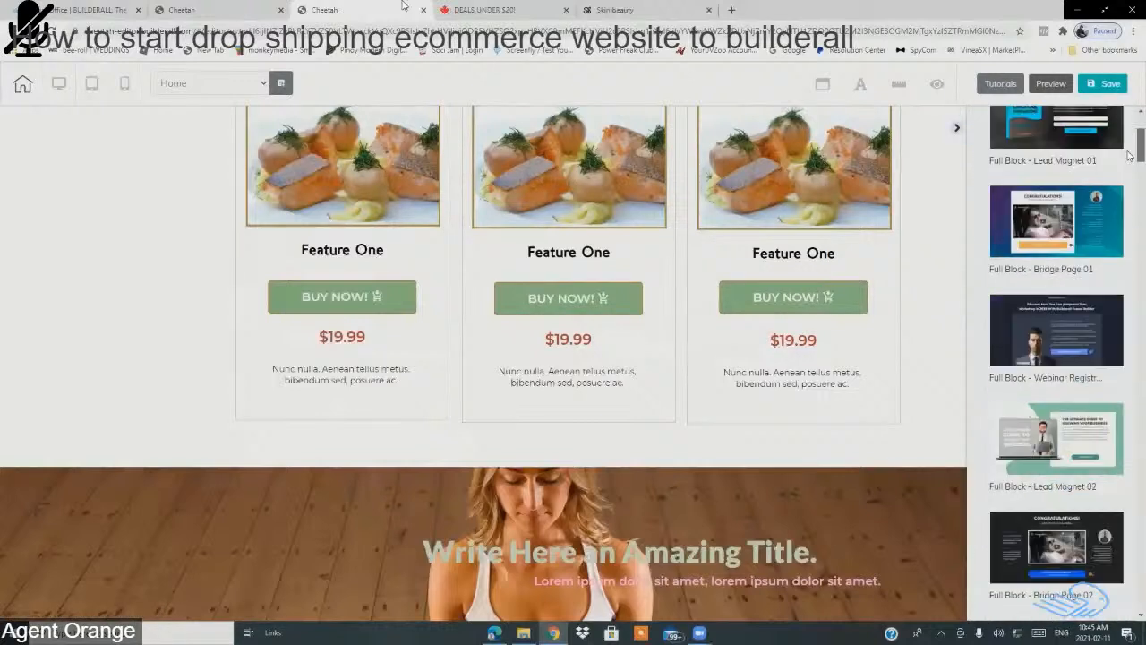
scroll(1129, 156, "down", 1)
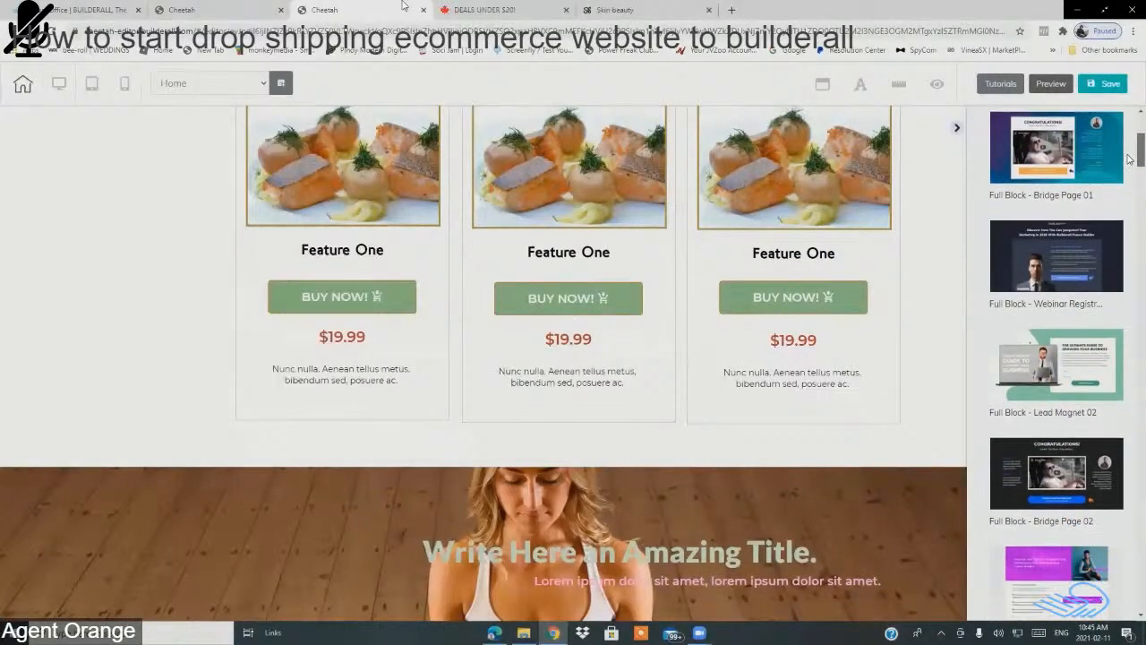
scroll(1129, 157, "down", 3)
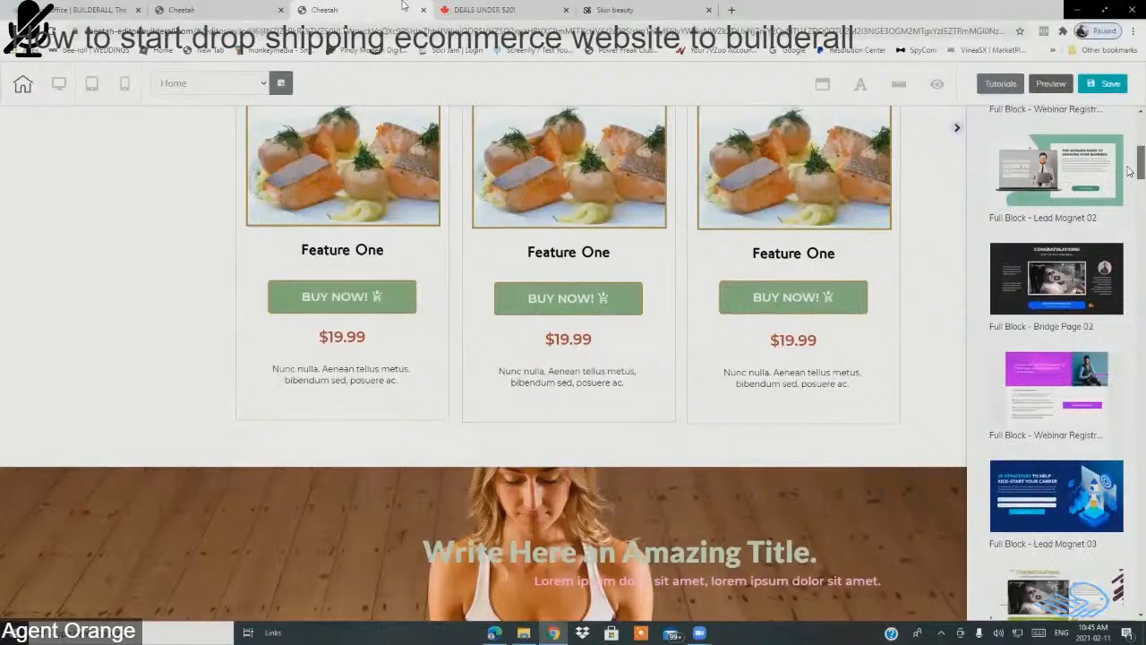
Step: Insert the Full Block - Bridge Page 02 congratulations block into the page
left_click(1018, 296)
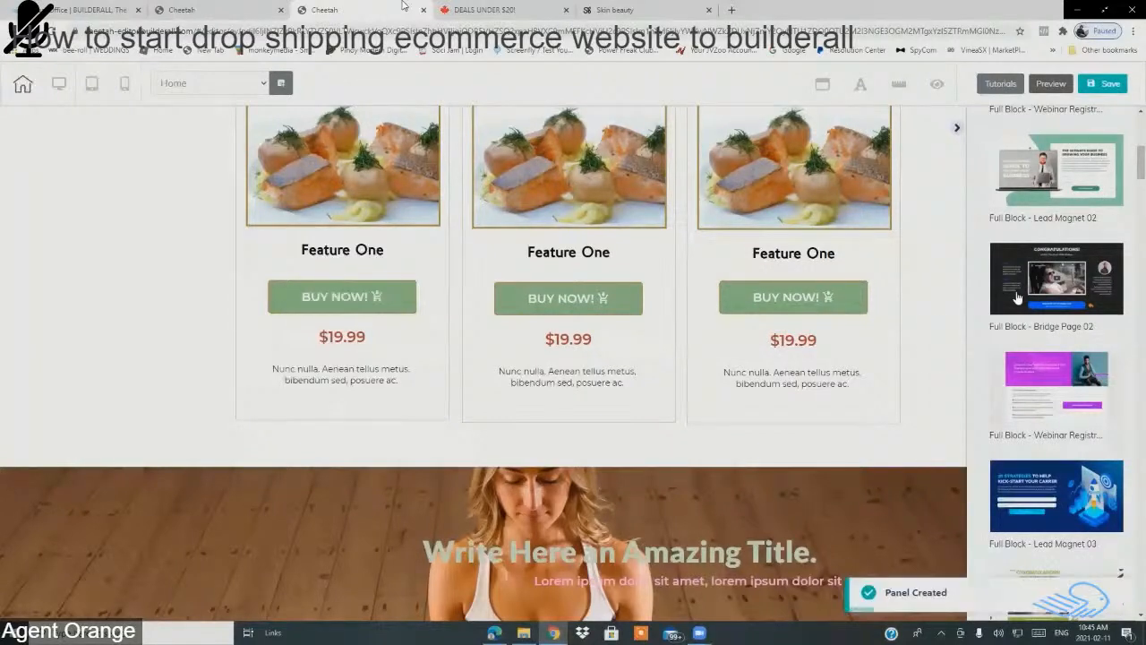
scroll(899, 445, "down", 10)
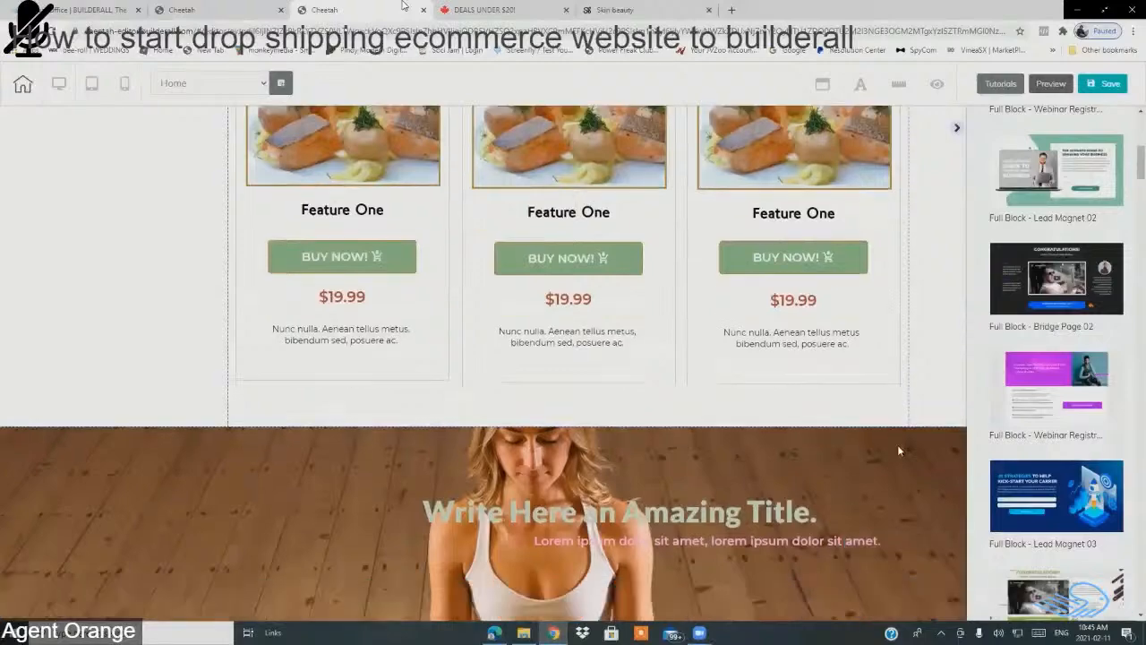
scroll(903, 462, "down", 20)
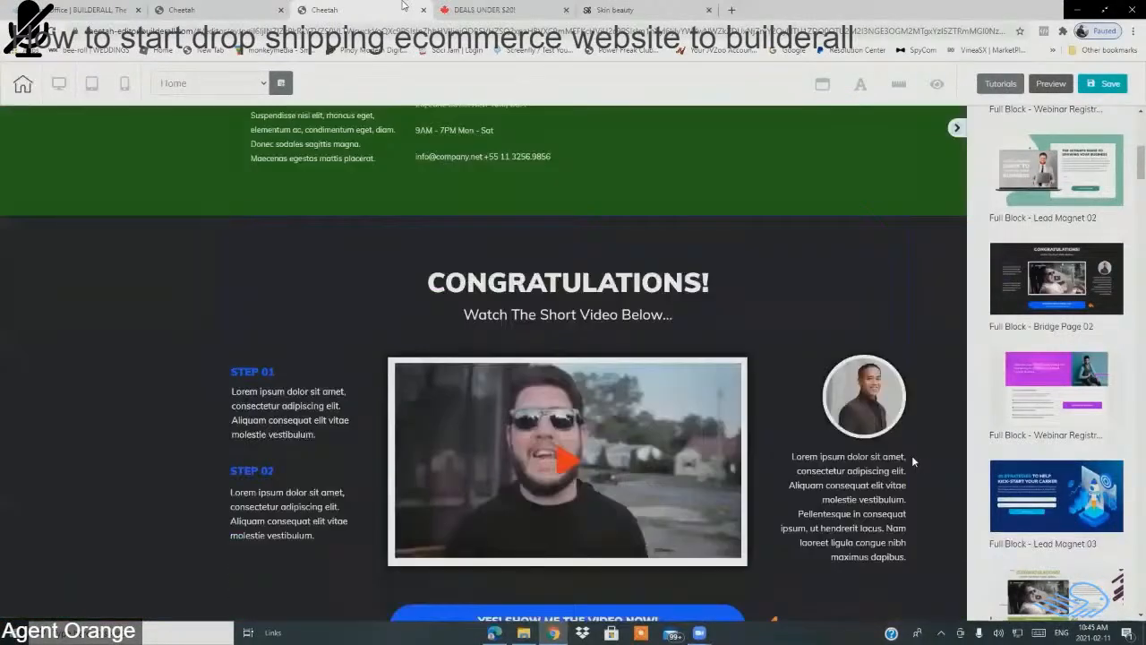
scroll(913, 462, "down", 3)
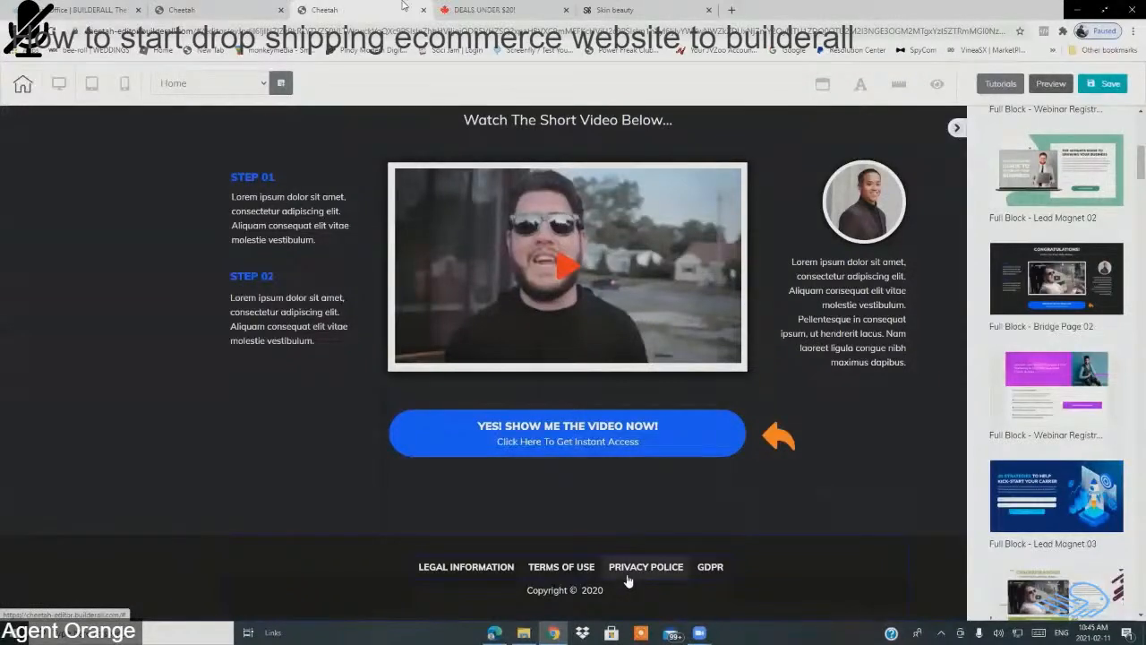
Step: Drag the Legal Information, Terms of Use, Privacy Police and GDPR links into the green footer
left_click_drag(628, 580, 660, 104)
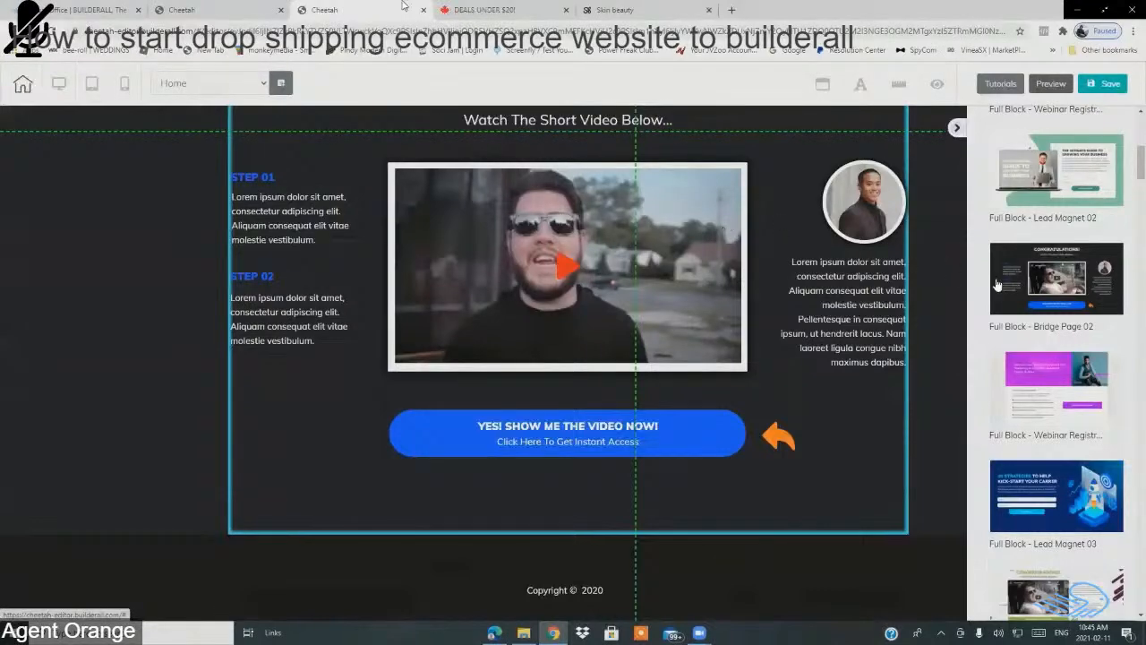
scroll(752, 358, "up", 5)
scroll(765, 440, "down", 2)
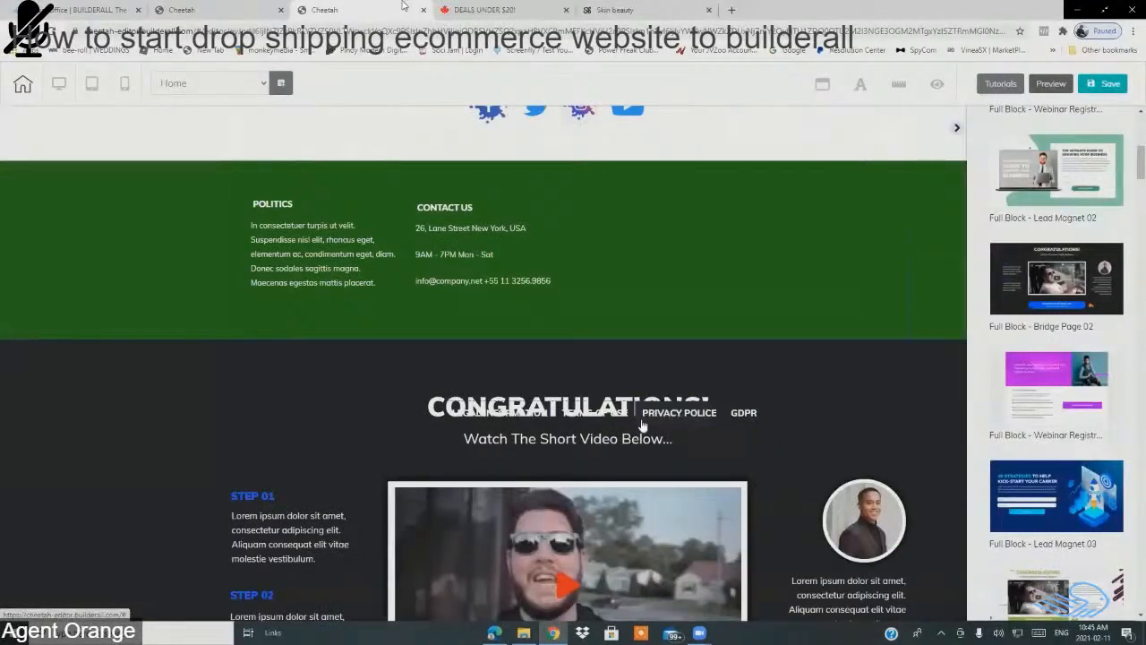
left_click_drag(753, 411, 723, 320)
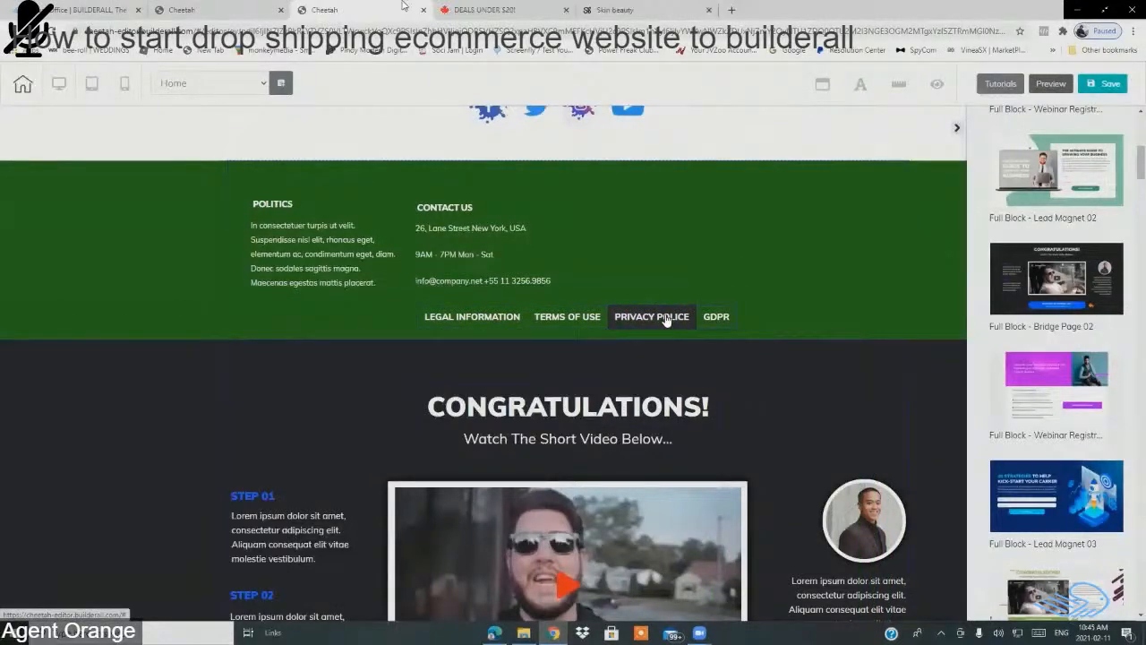
Step: Settle the legal links row into place inside the green footer
left_click_drag(665, 321, 661, 322)
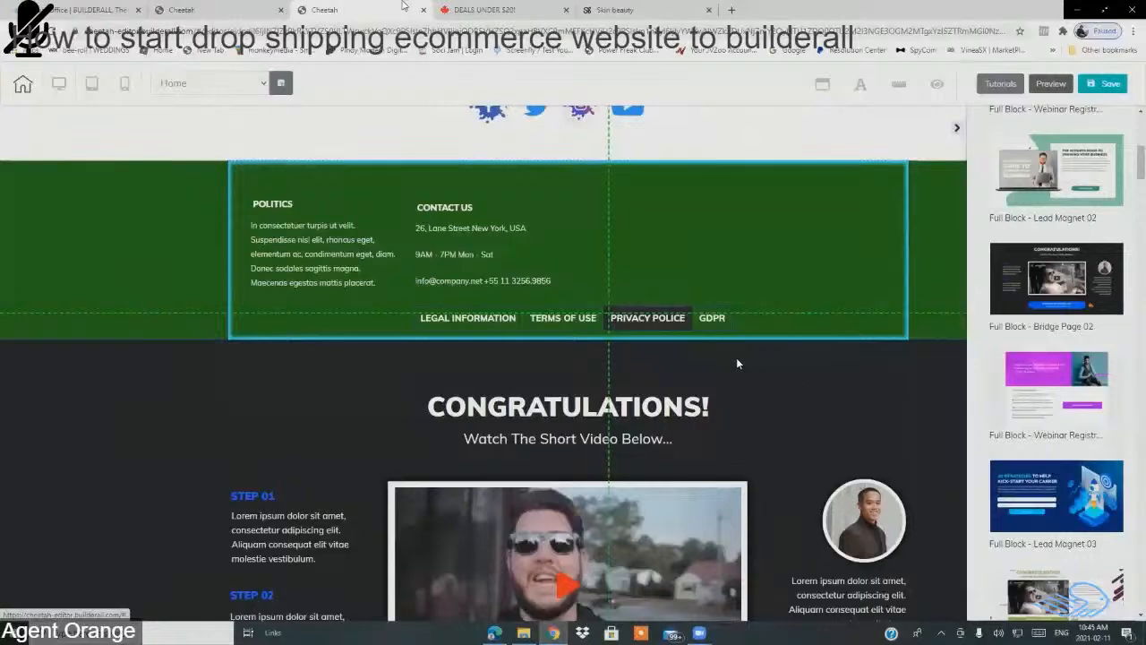
left_click_drag(714, 322, 706, 325)
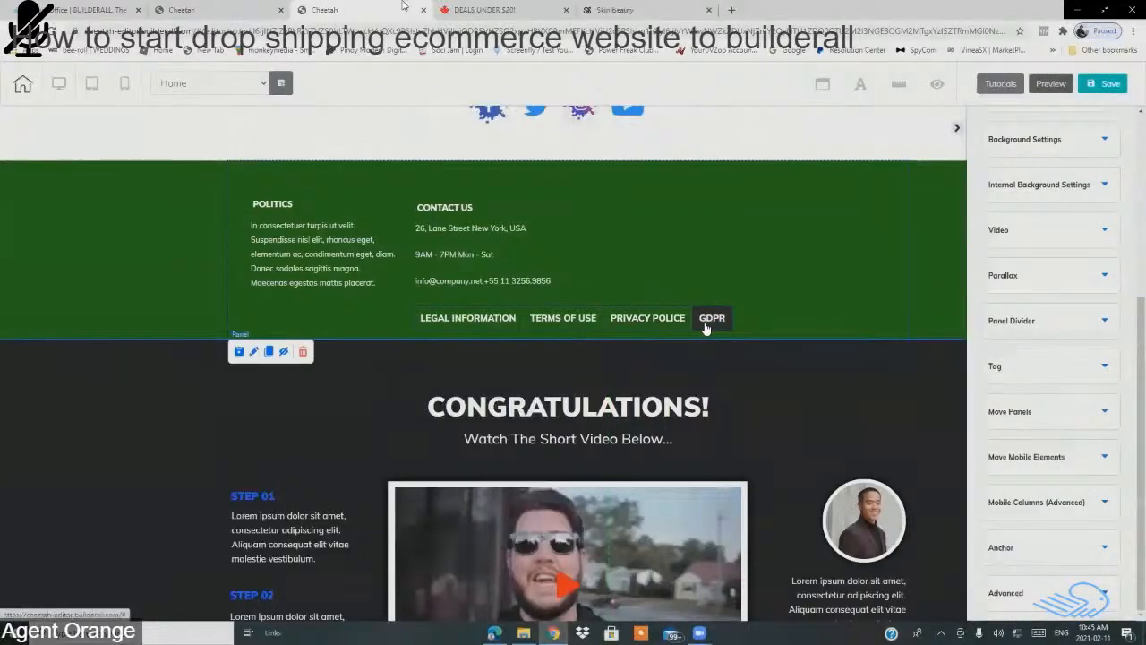
left_click(649, 318)
scroll(800, 373, "down", 3)
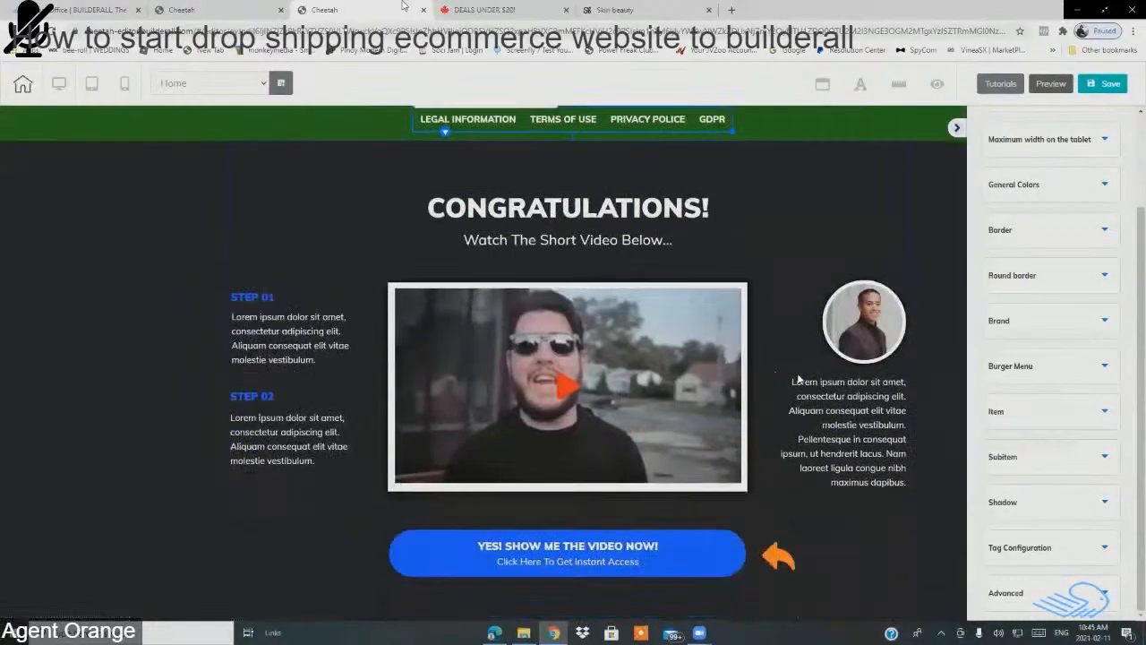
scroll(797, 376, "up", 2)
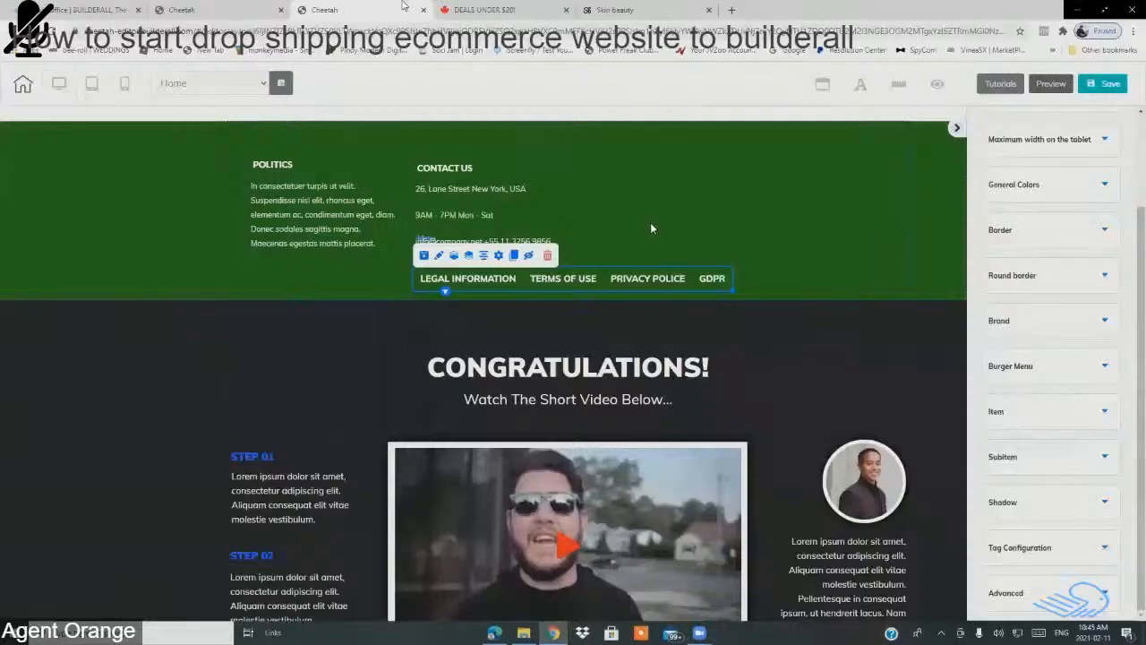
left_click(849, 276)
Step: Move Copyright © 2020 into the green footer, then start deleting the dark Congratulations panel
scroll(779, 393, "down", 3)
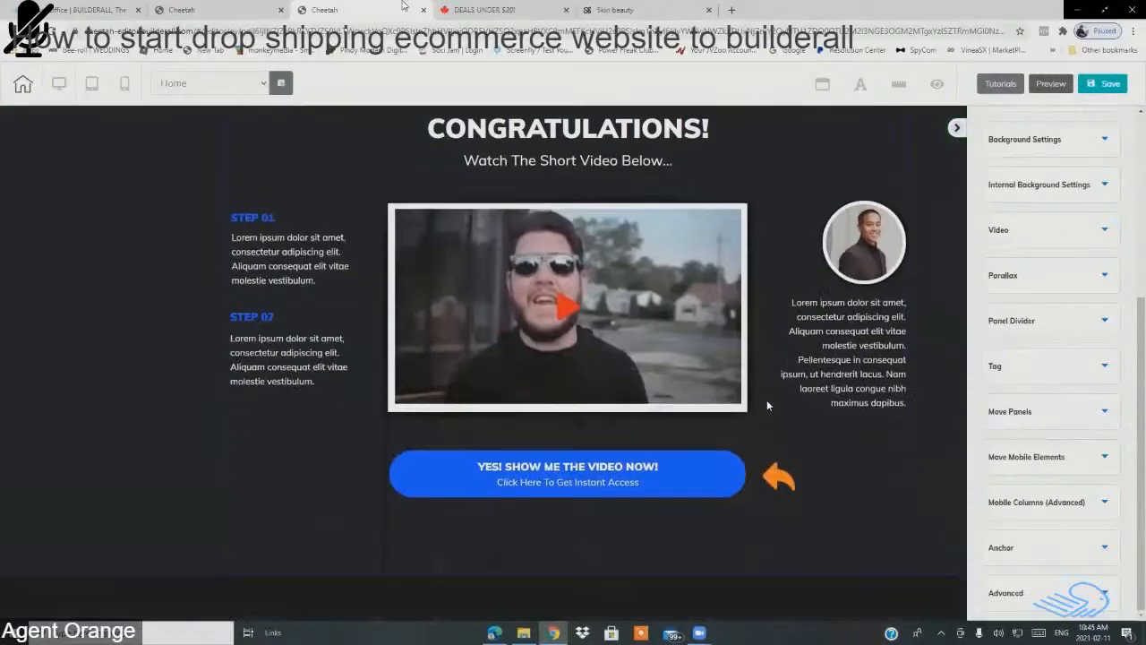
left_click_drag(587, 594, 650, 57)
scroll(720, 211, "up", 2)
scroll(721, 212, "up", 1)
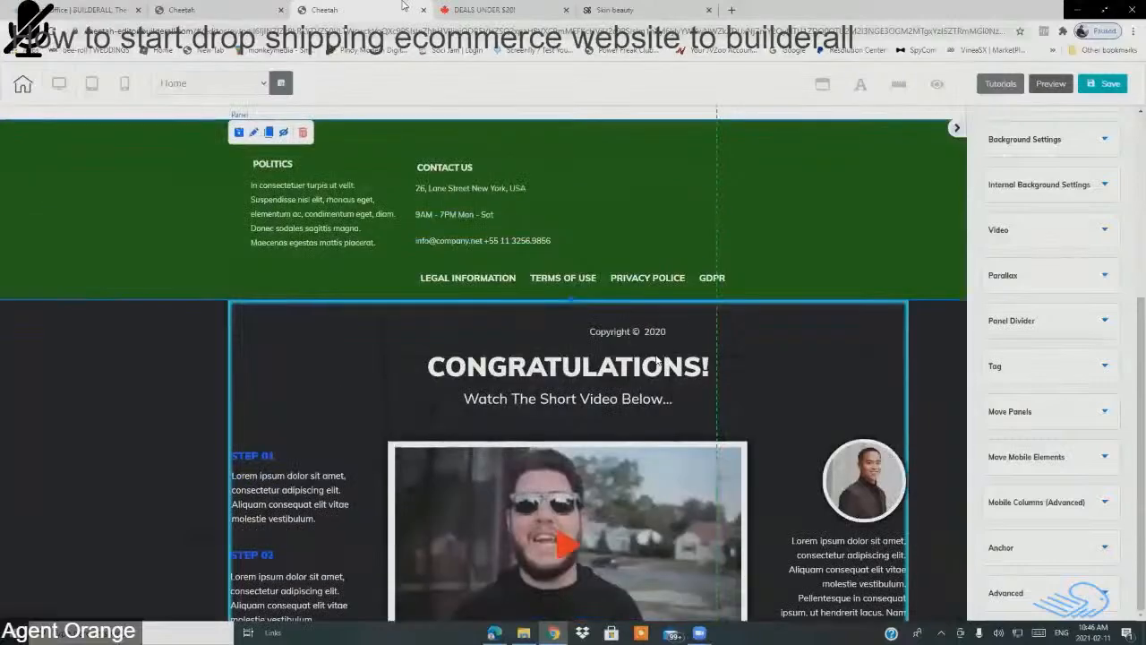
left_click_drag(646, 331, 700, 292)
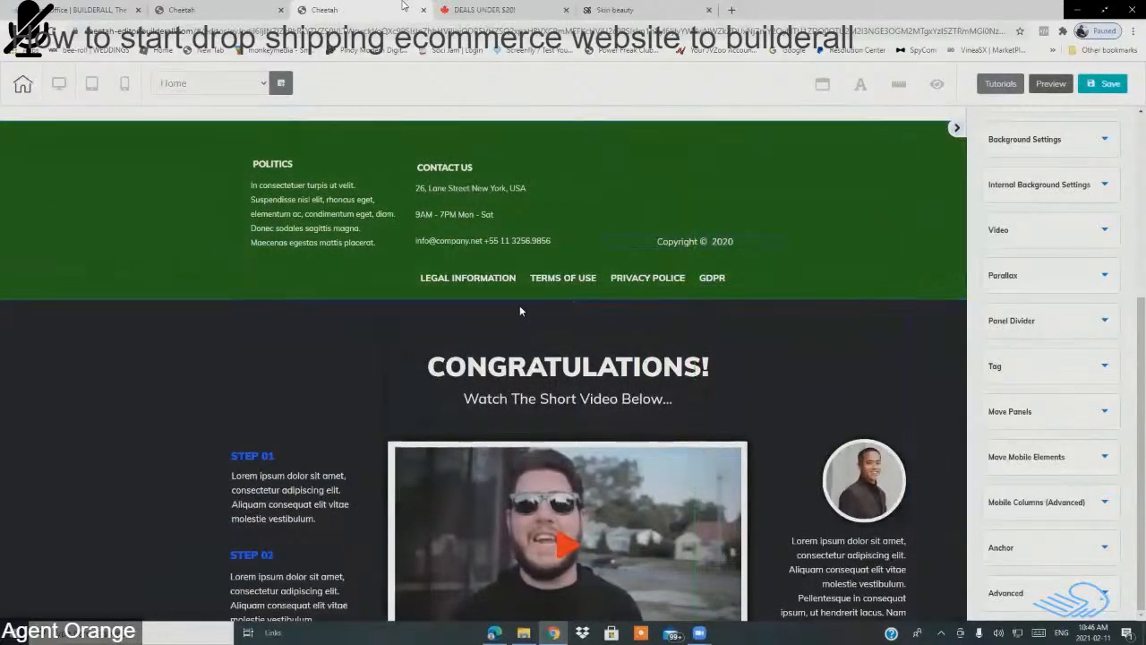
left_click(140, 323)
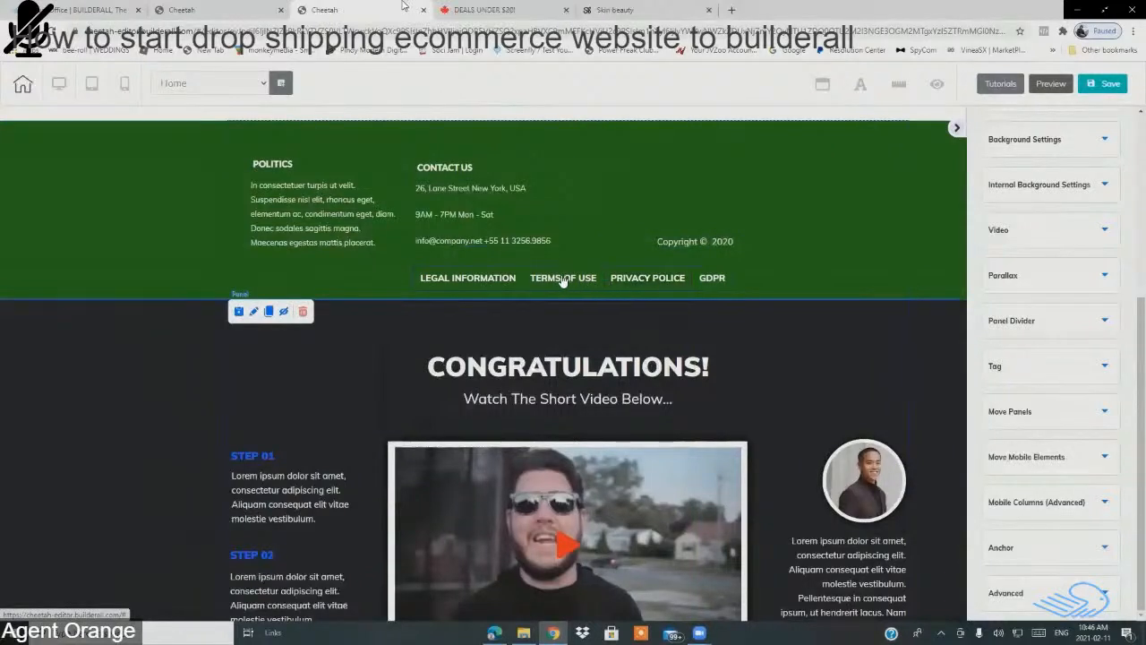
left_click(302, 311)
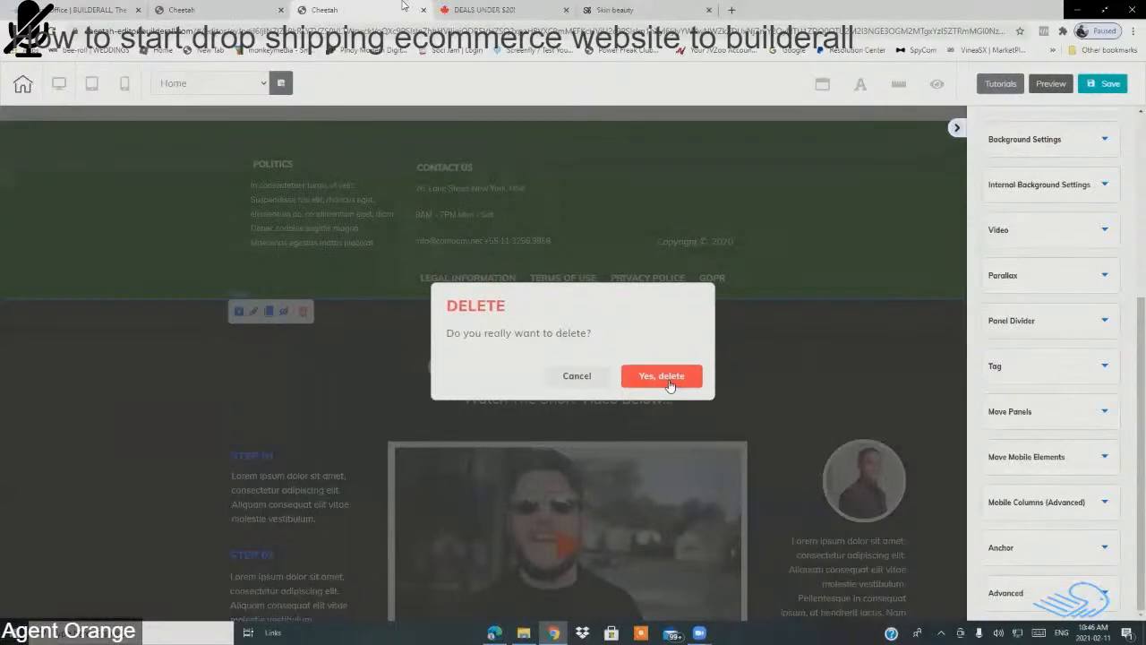
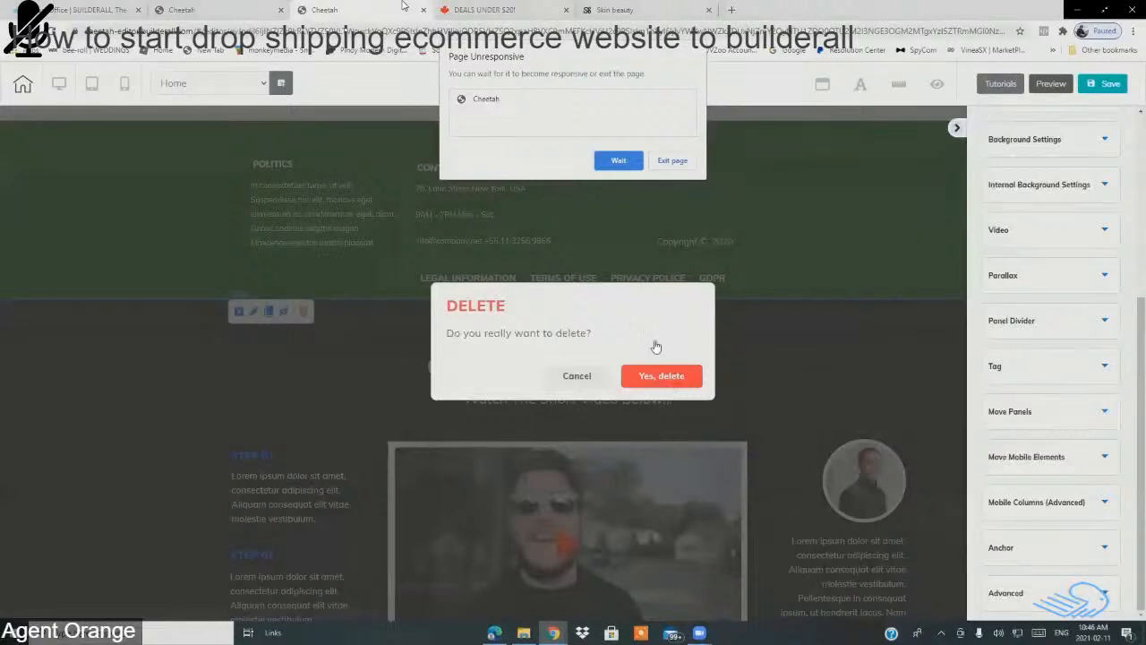
Step: Delete the video section below the green footer, waiting through Chrome's unresponsive-page prompt
left_click(619, 160)
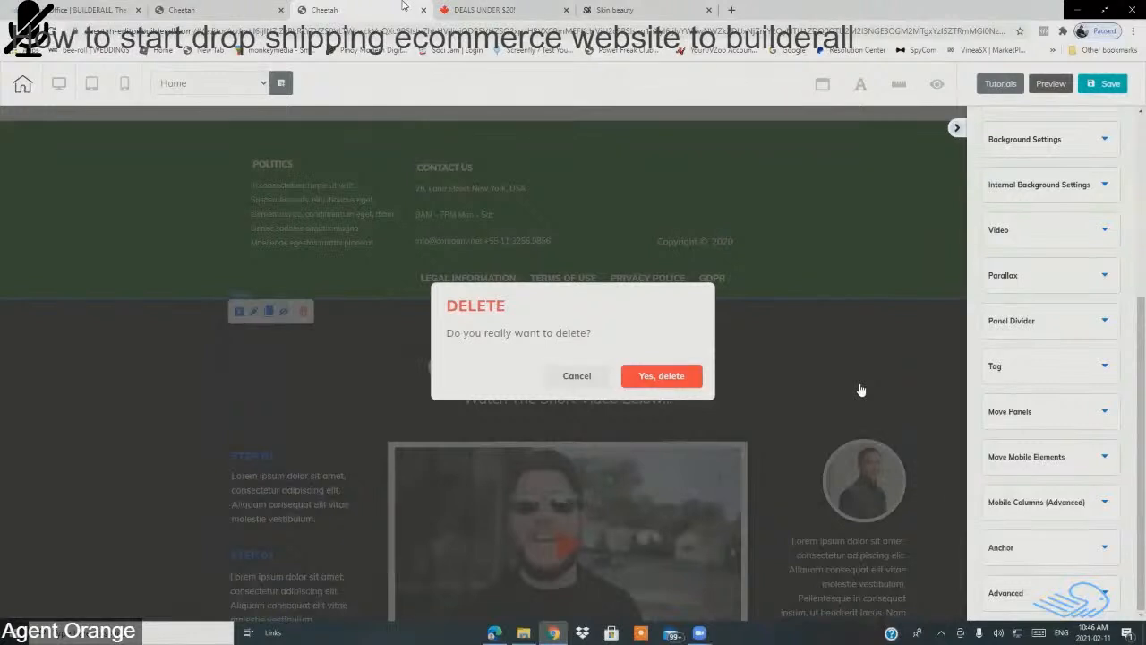
left_click(677, 377)
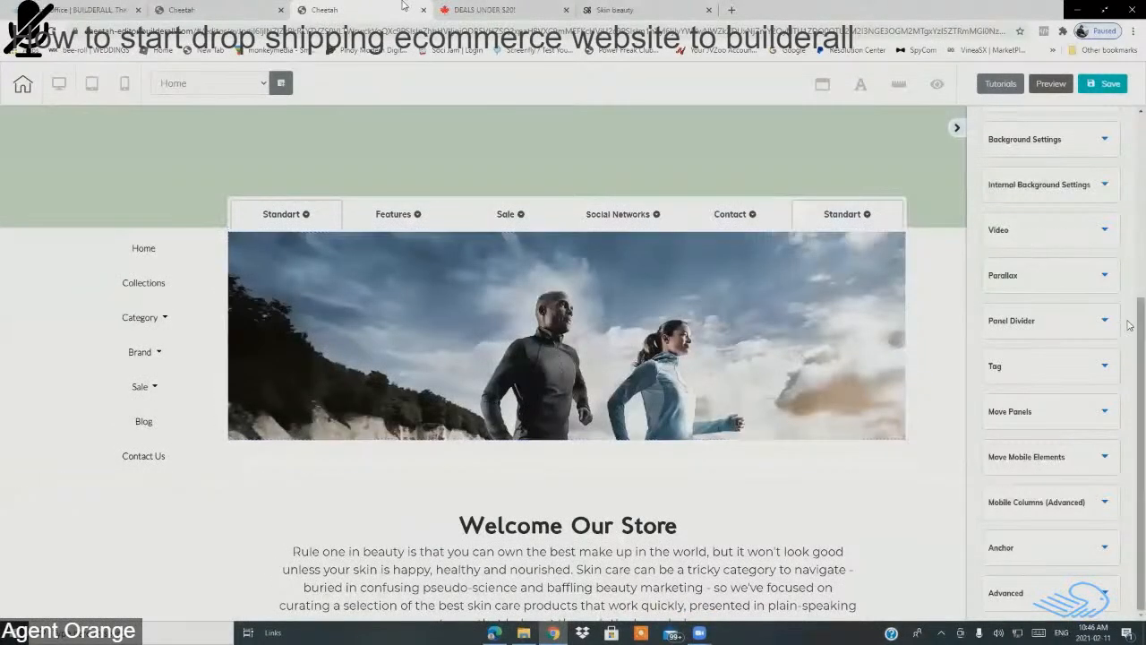
Step: Trash the dark bottom panel under the footer and let the page finish loading
scroll(805, 428, "down", 10)
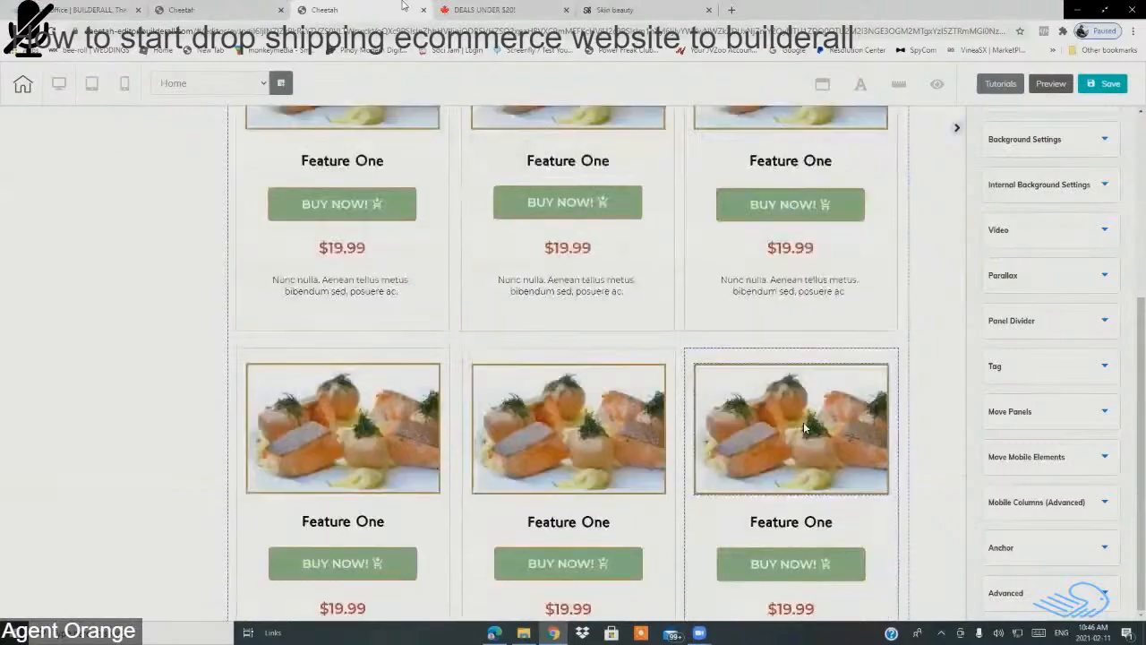
scroll(806, 428, "down", 15)
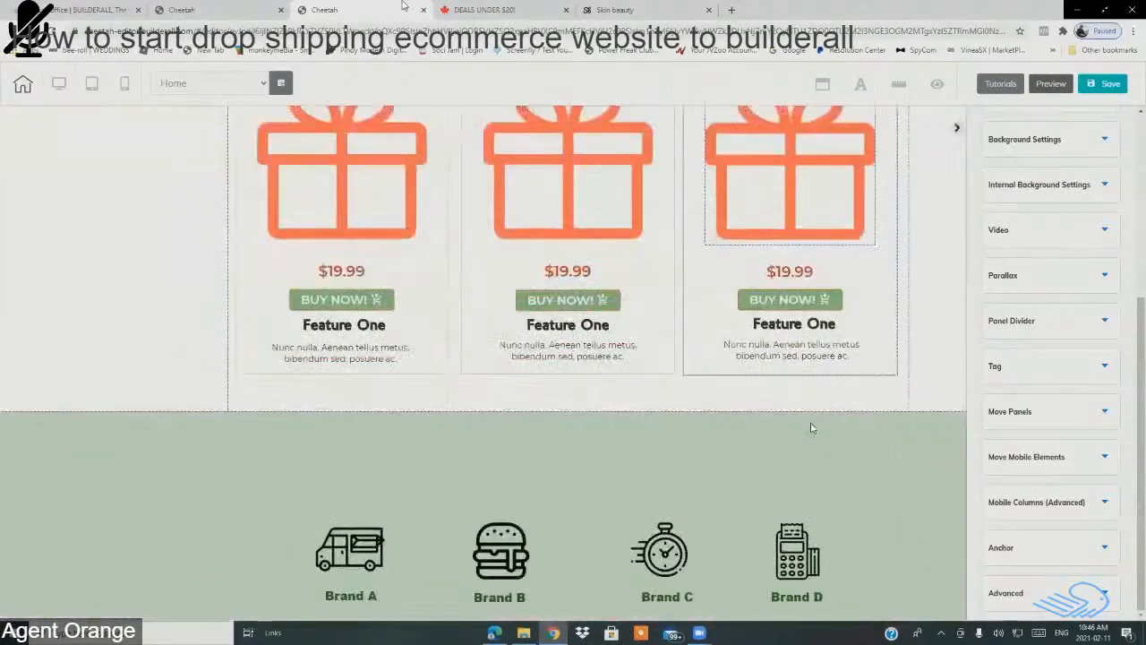
scroll(804, 429, "down", 15)
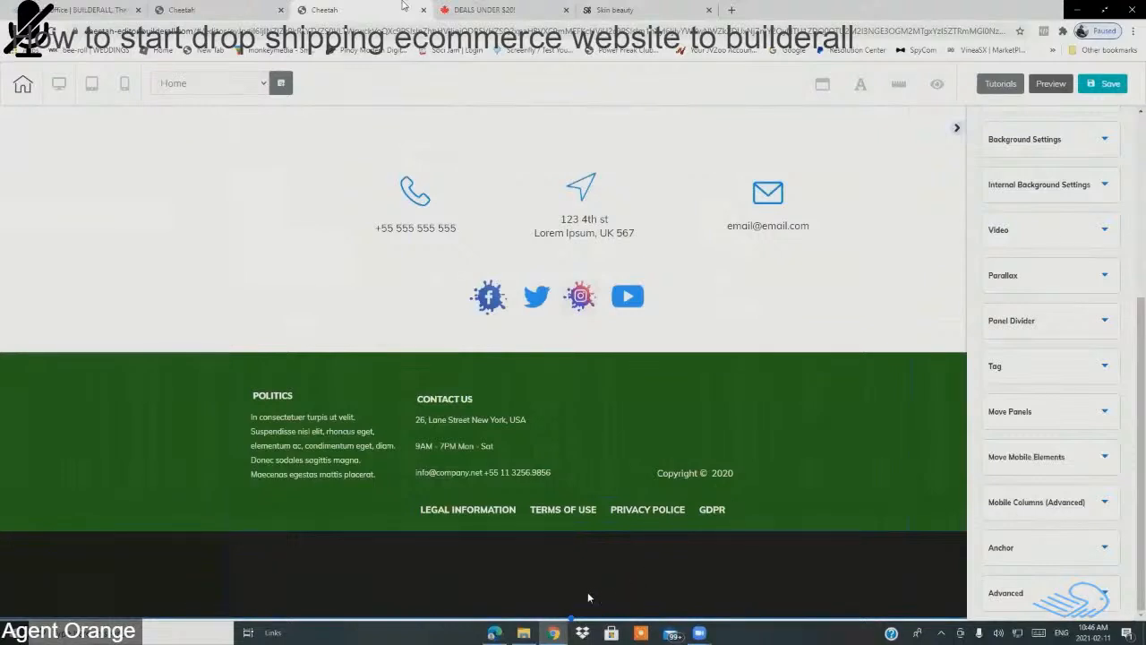
left_click(189, 560)
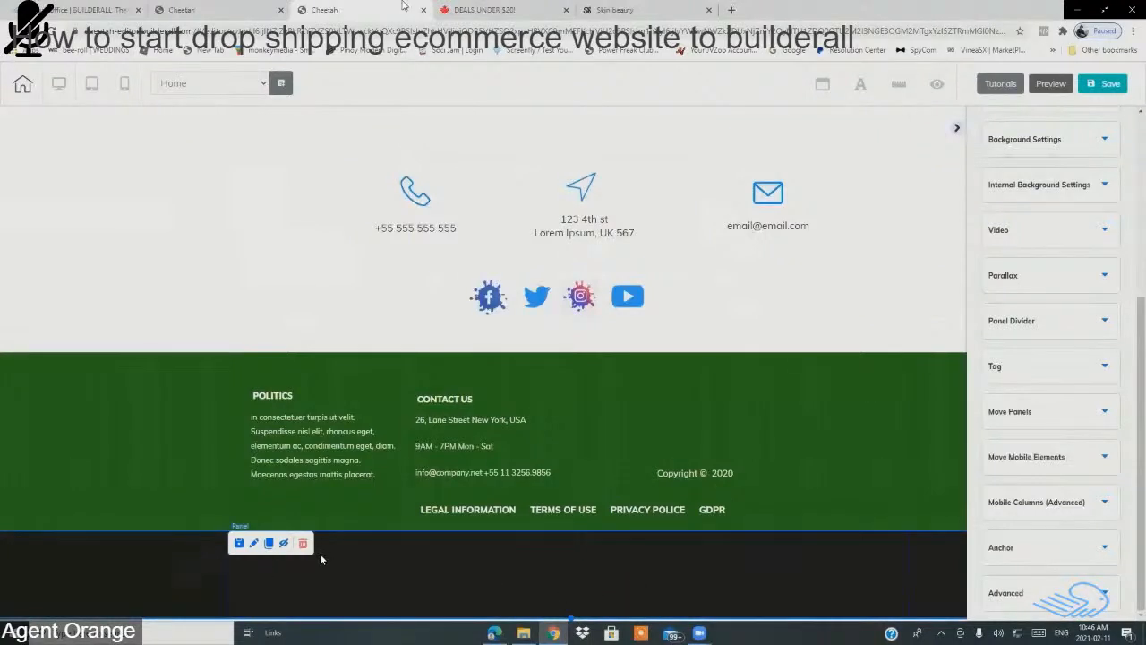
left_click(302, 542)
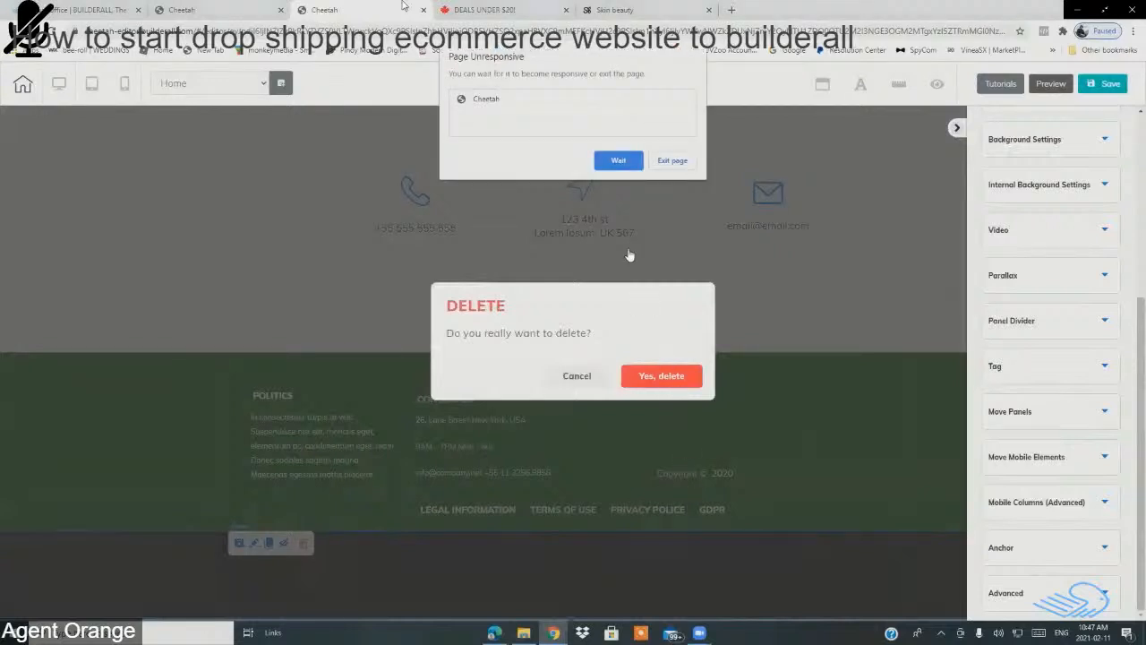
left_click(619, 161)
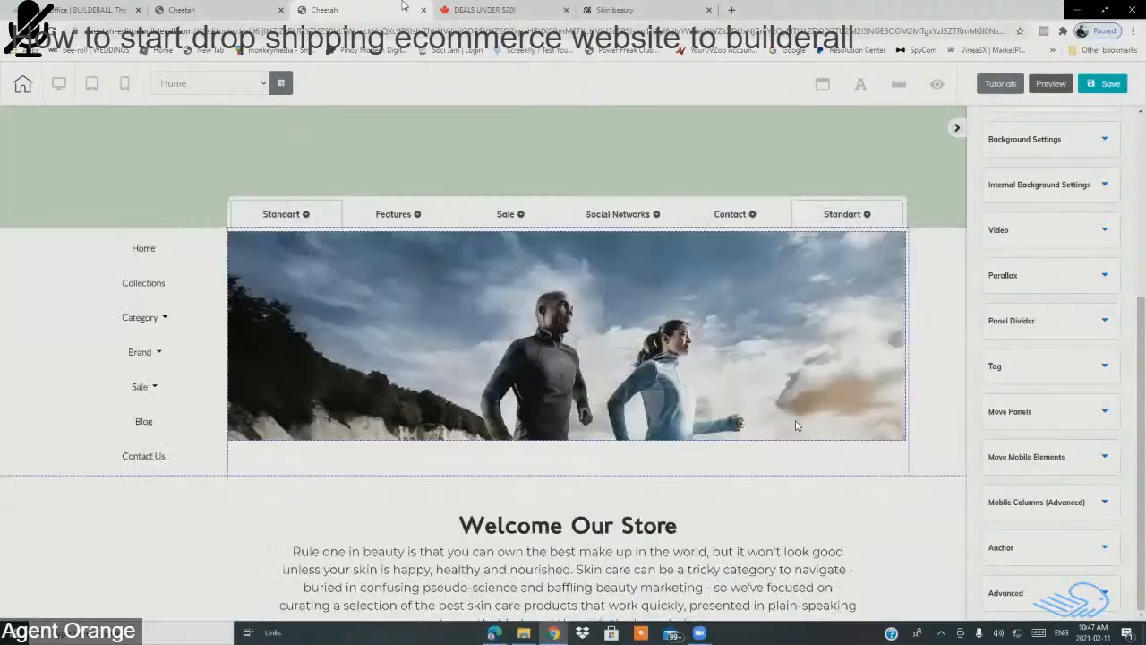
Step: Set the green footer panel's height to 903
scroll(796, 412, "down", 3)
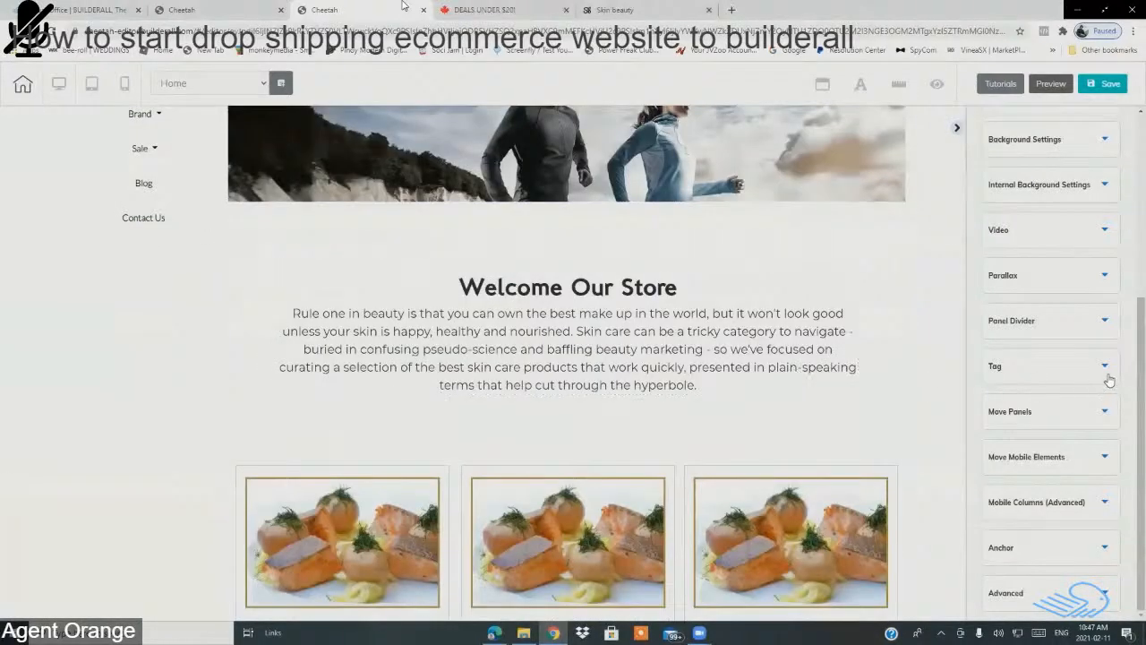
scroll(770, 411, "down", 12)
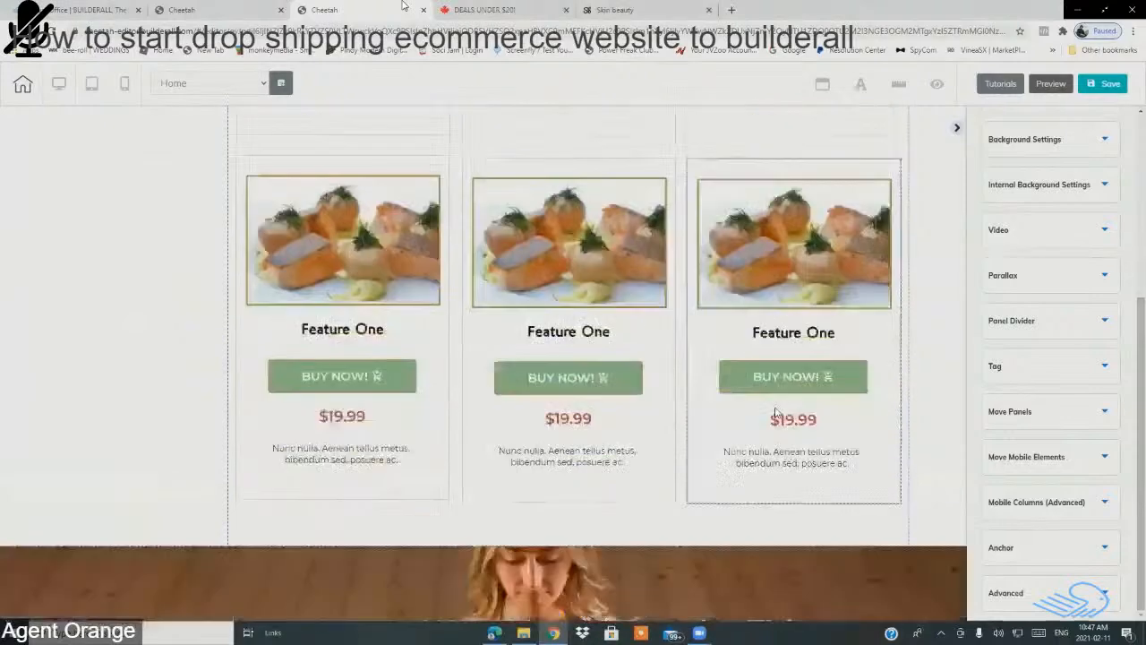
scroll(776, 412, "down", 10)
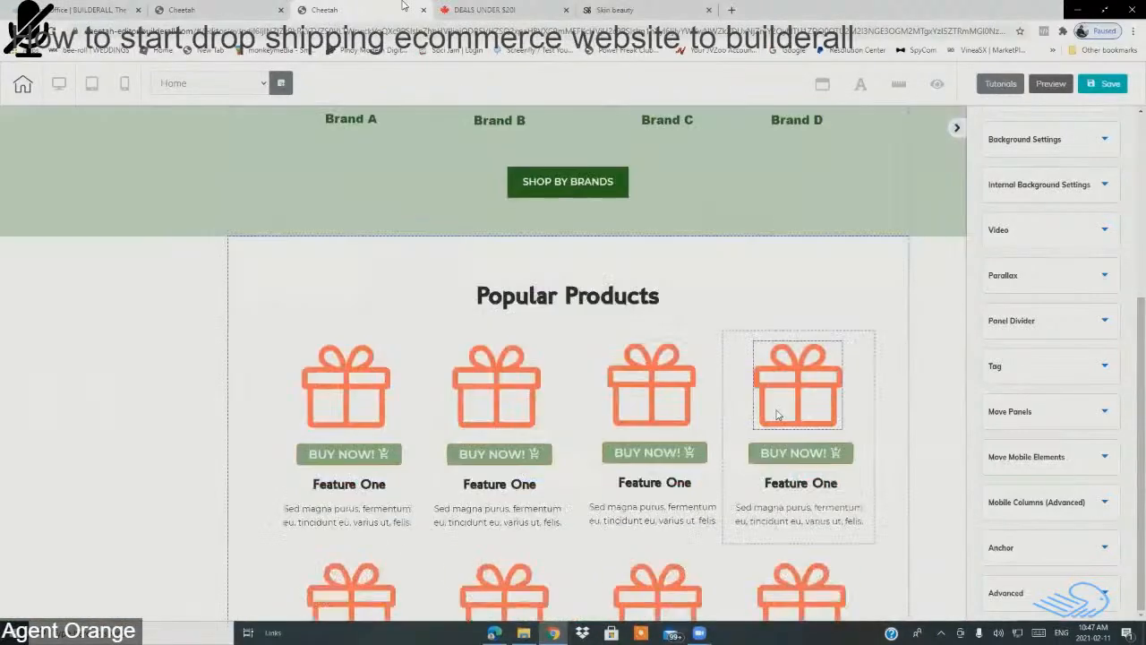
scroll(707, 385, "down", 10)
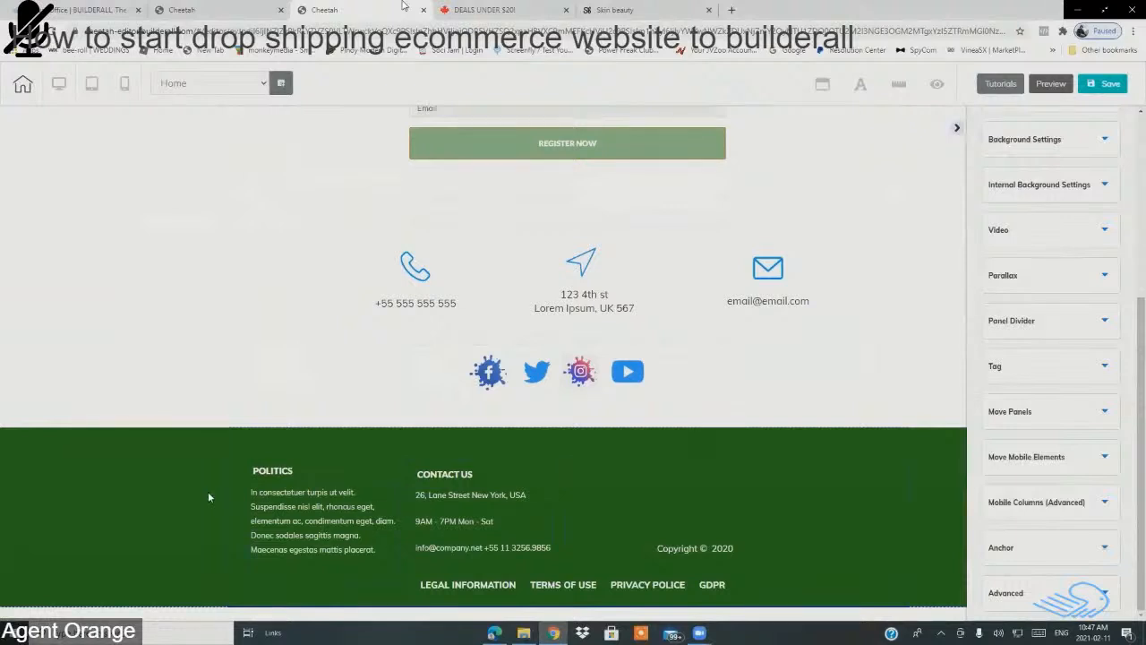
left_click(147, 451)
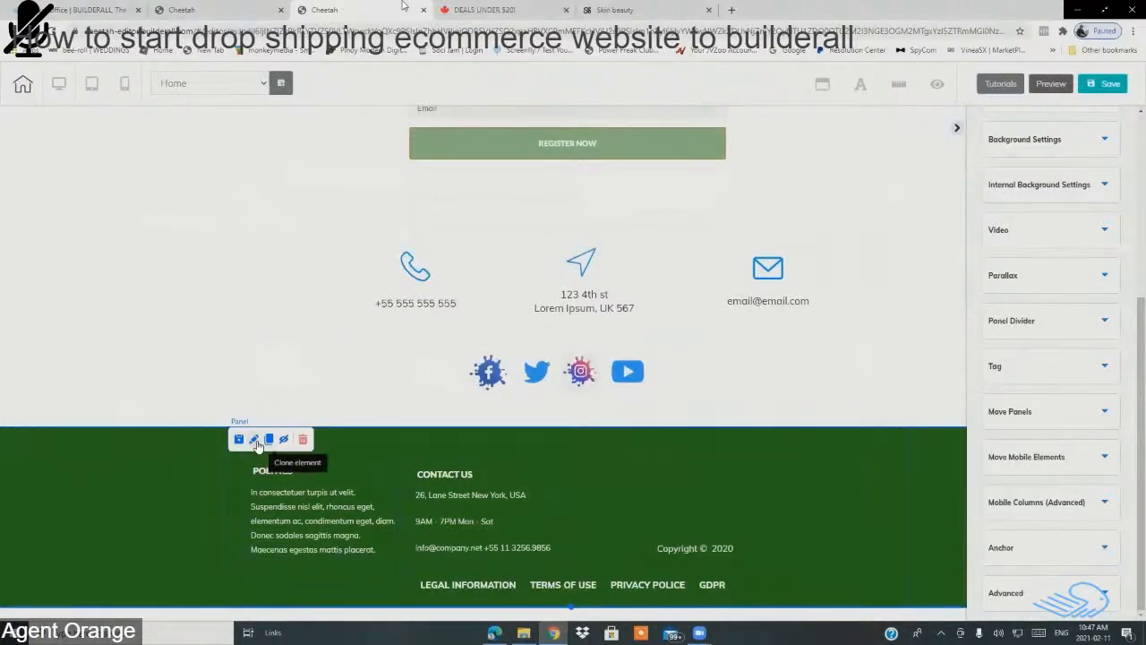
scroll(1065, 313, "up", 3)
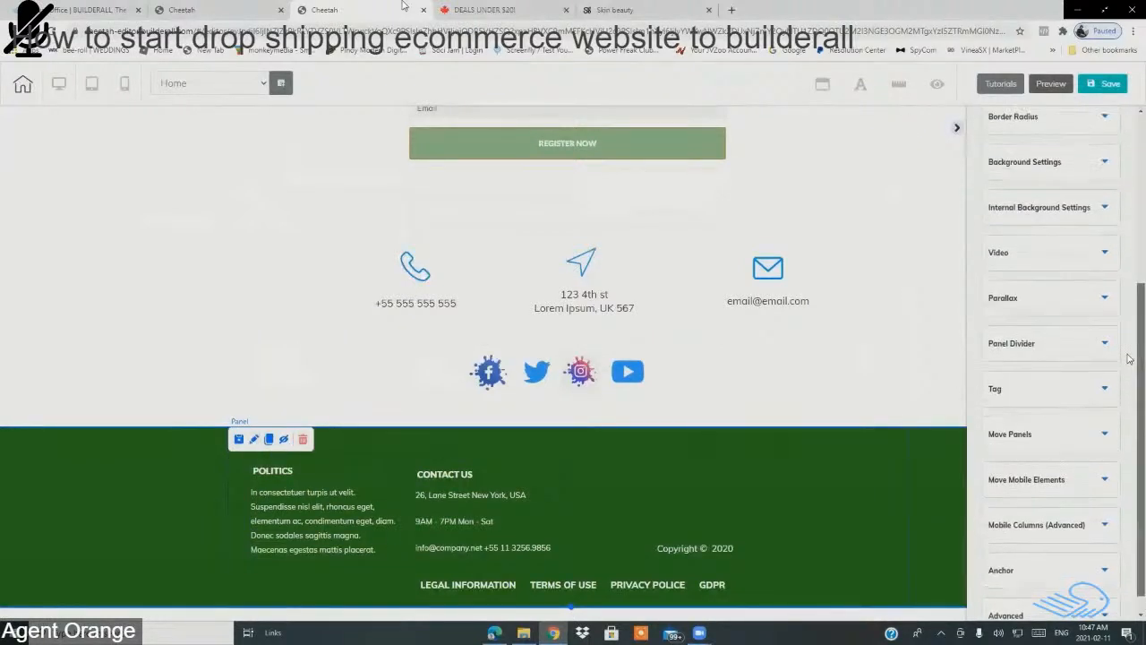
scroll(1128, 258, "up", 3)
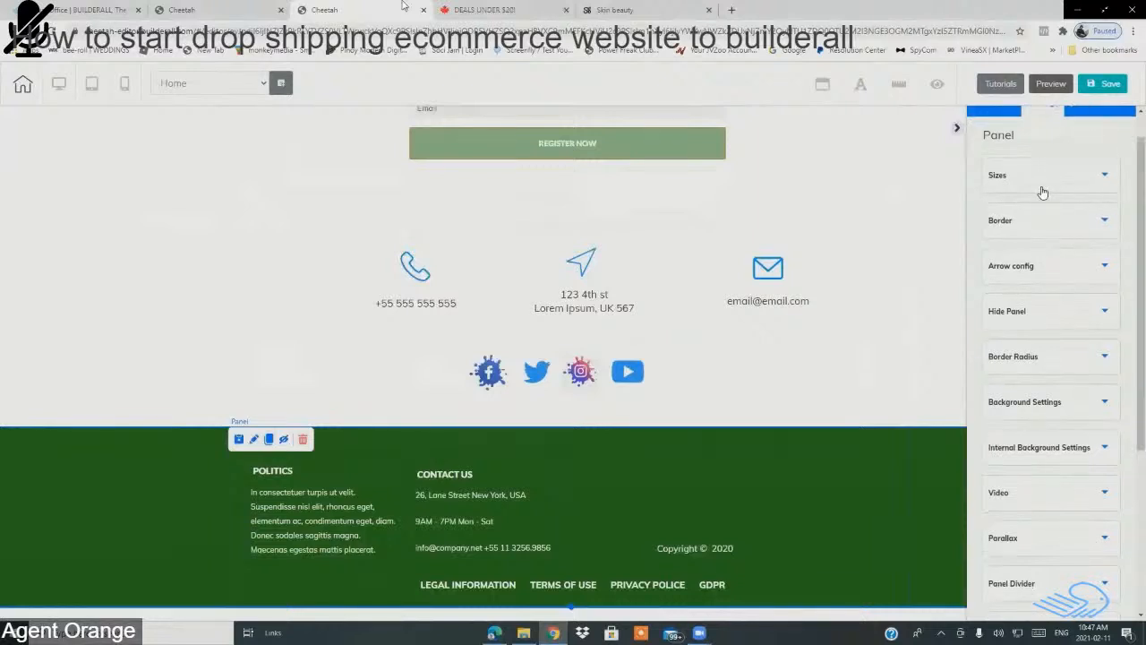
left_click(1043, 190)
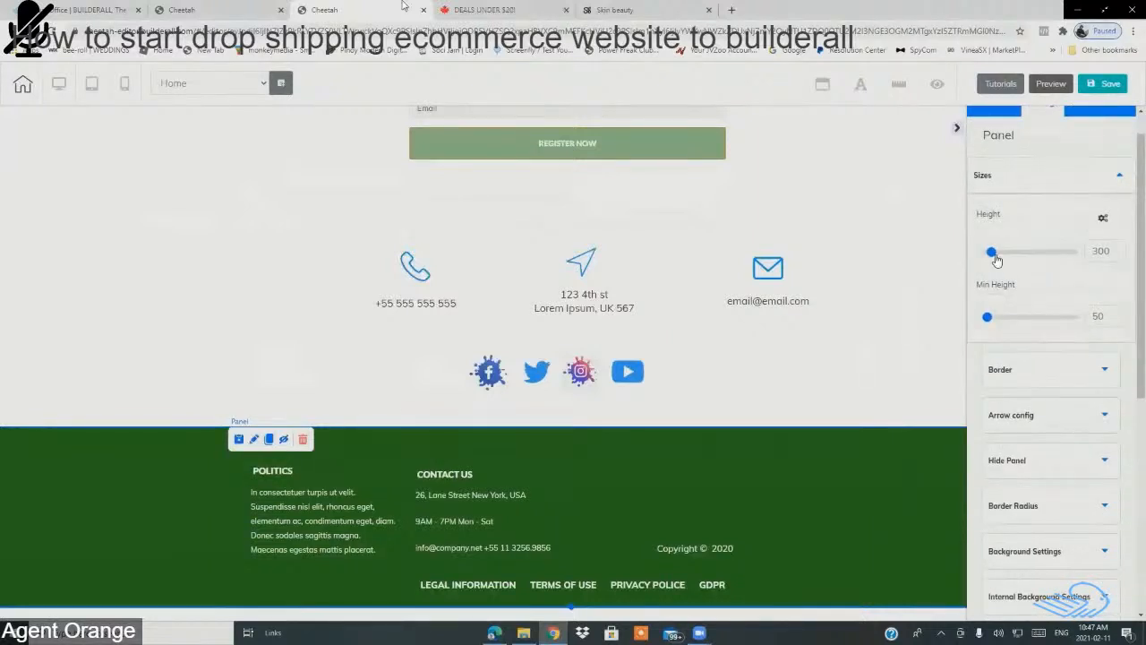
left_click_drag(996, 259, 1003, 258)
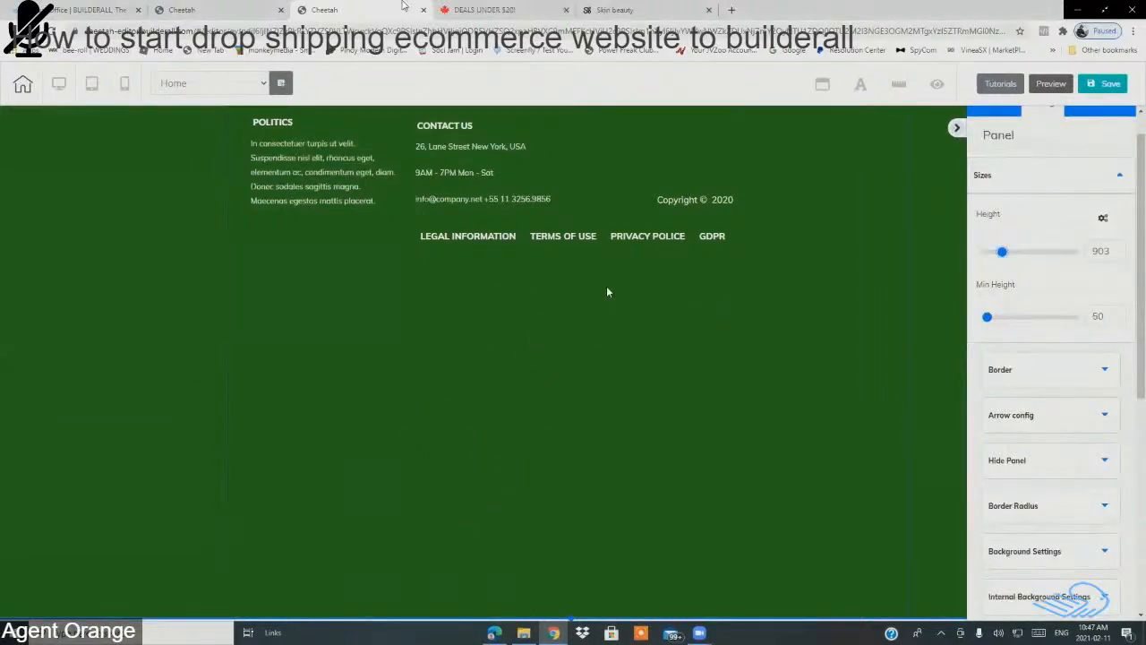
Step: Drag the policy links menu lower within the footer and select it
left_click_drag(692, 244, 686, 262)
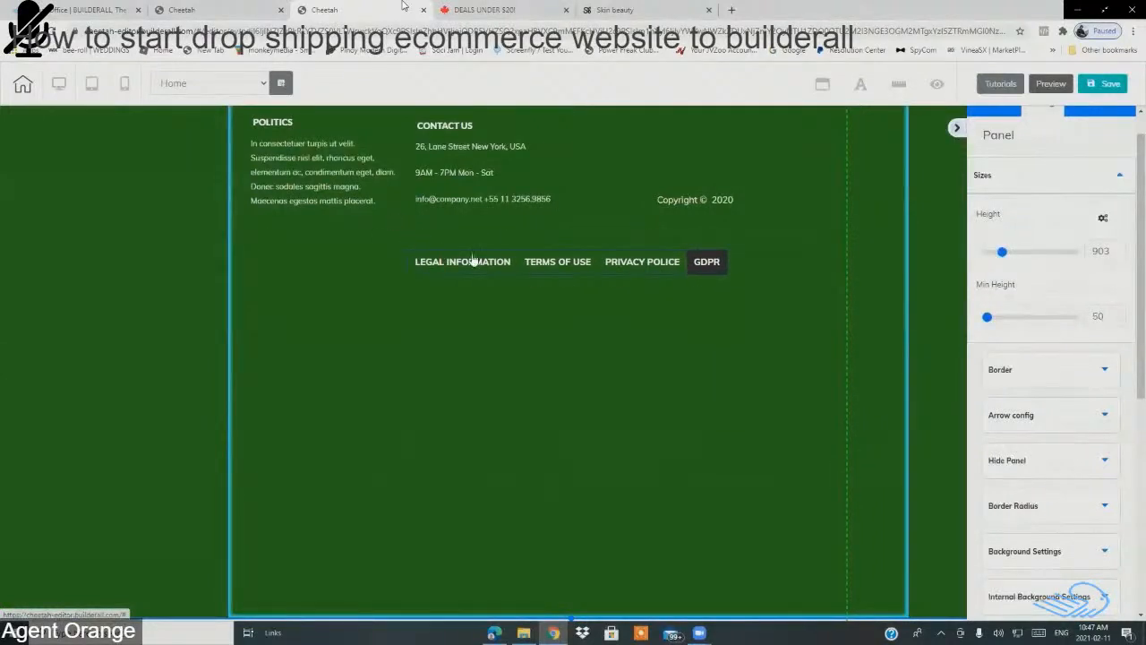
left_click_drag(641, 267, 642, 307)
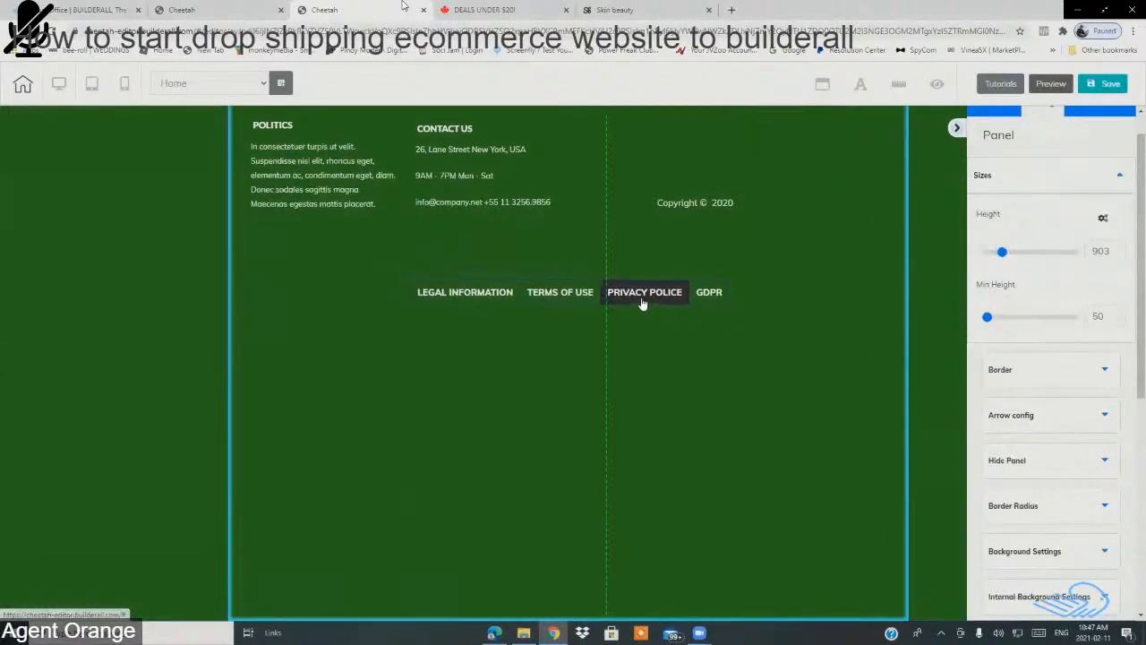
left_click(537, 299)
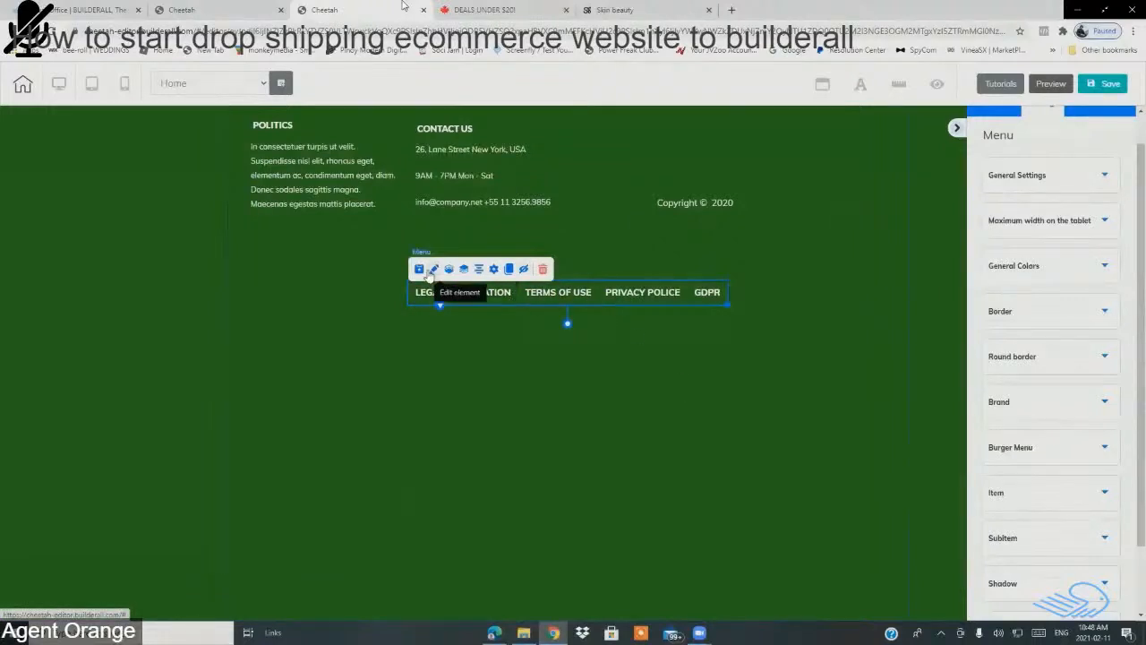
Step: Link the TERMS OF USE menu item to the site's TERMS OF WEBSITE USE page
left_click(495, 270)
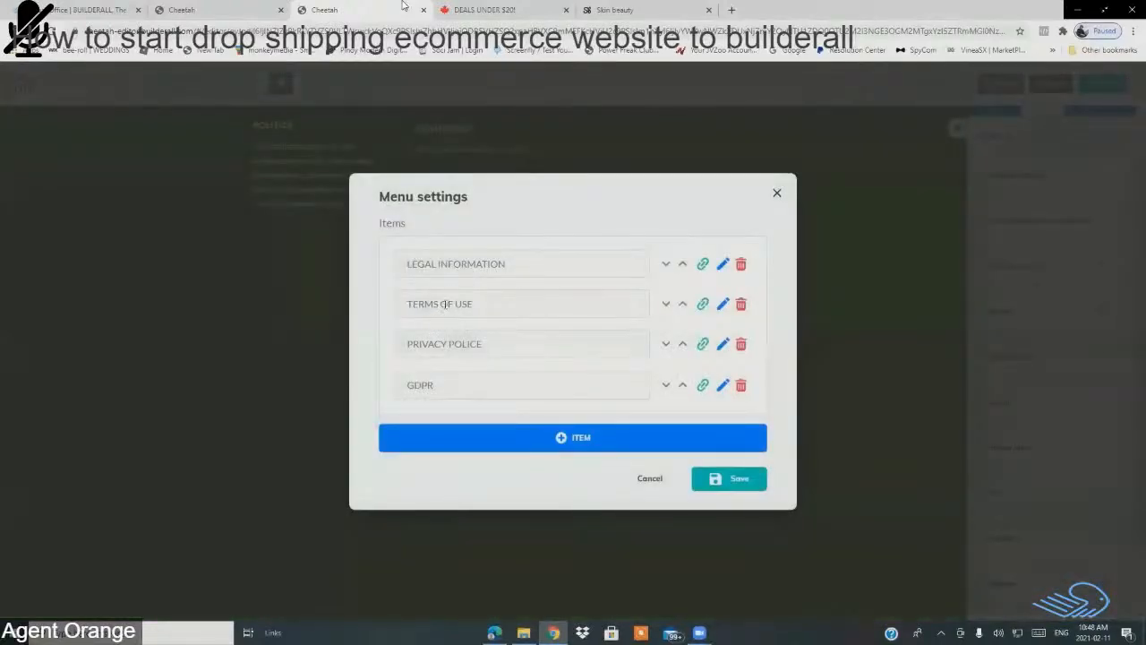
left_click(723, 306)
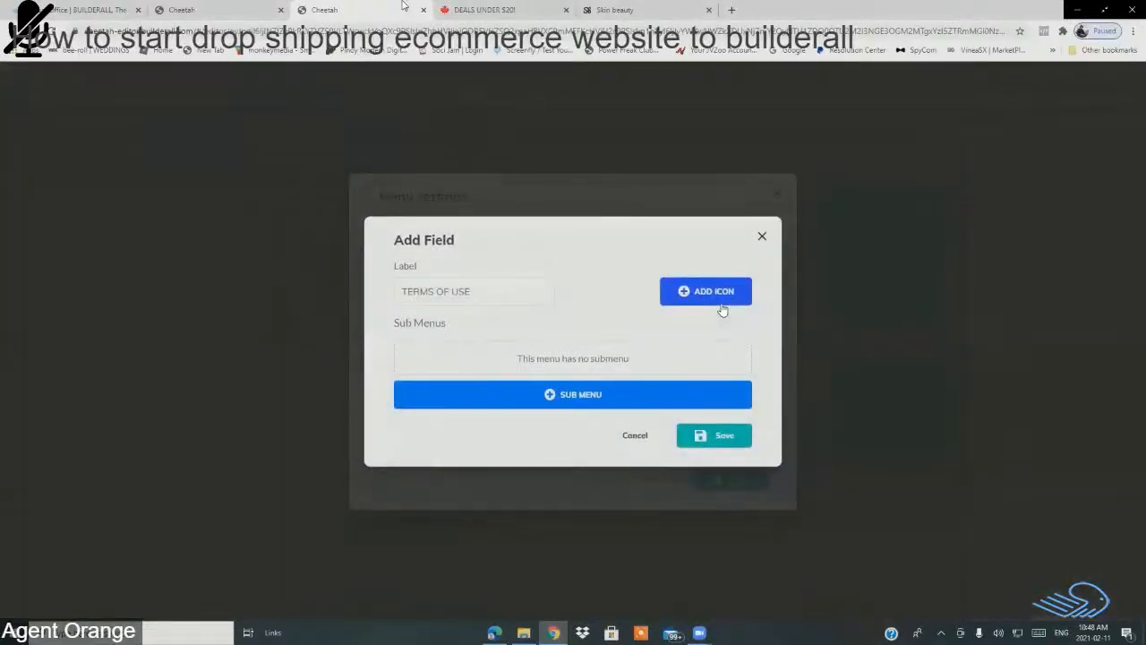
left_click(762, 237)
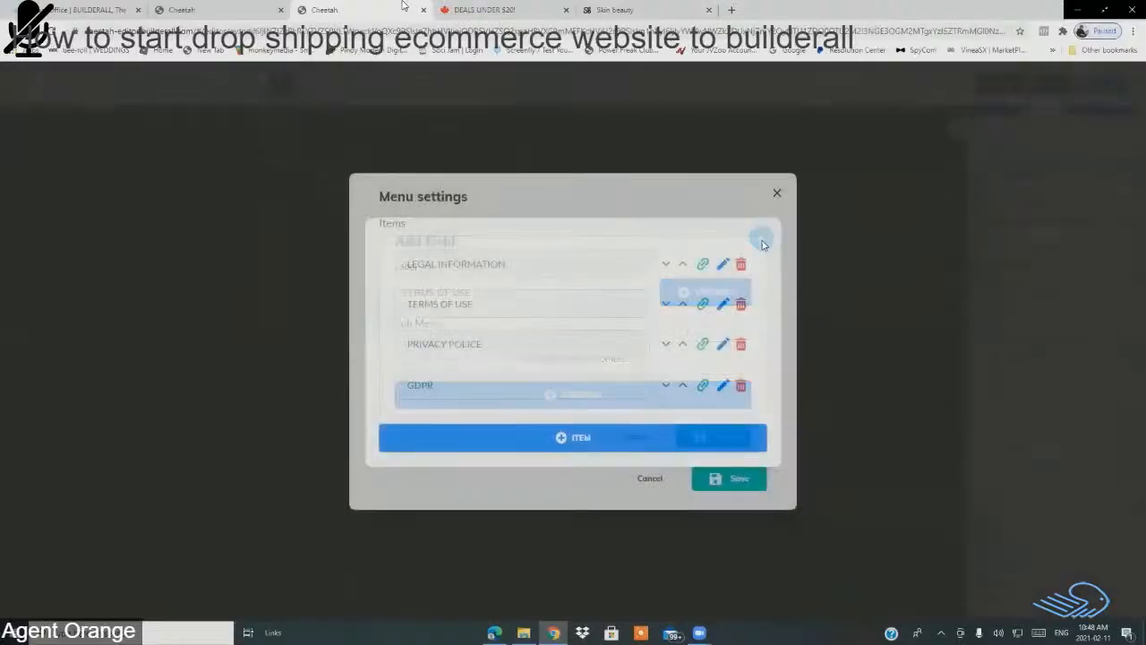
left_click(703, 305)
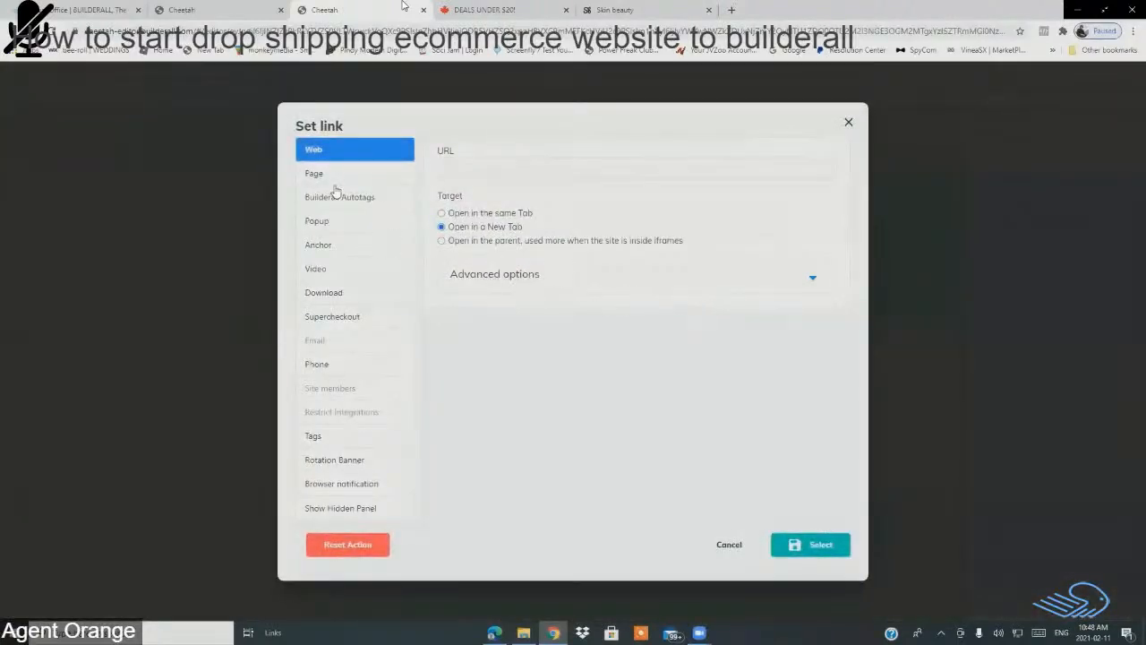
left_click(332, 175)
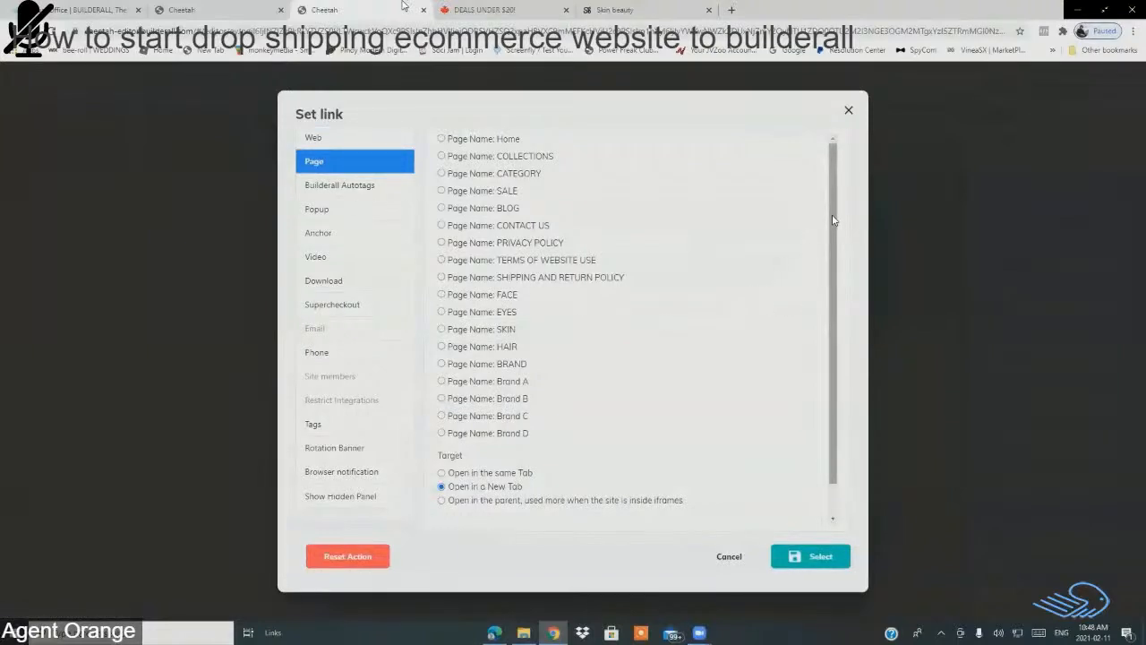
left_click(441, 260)
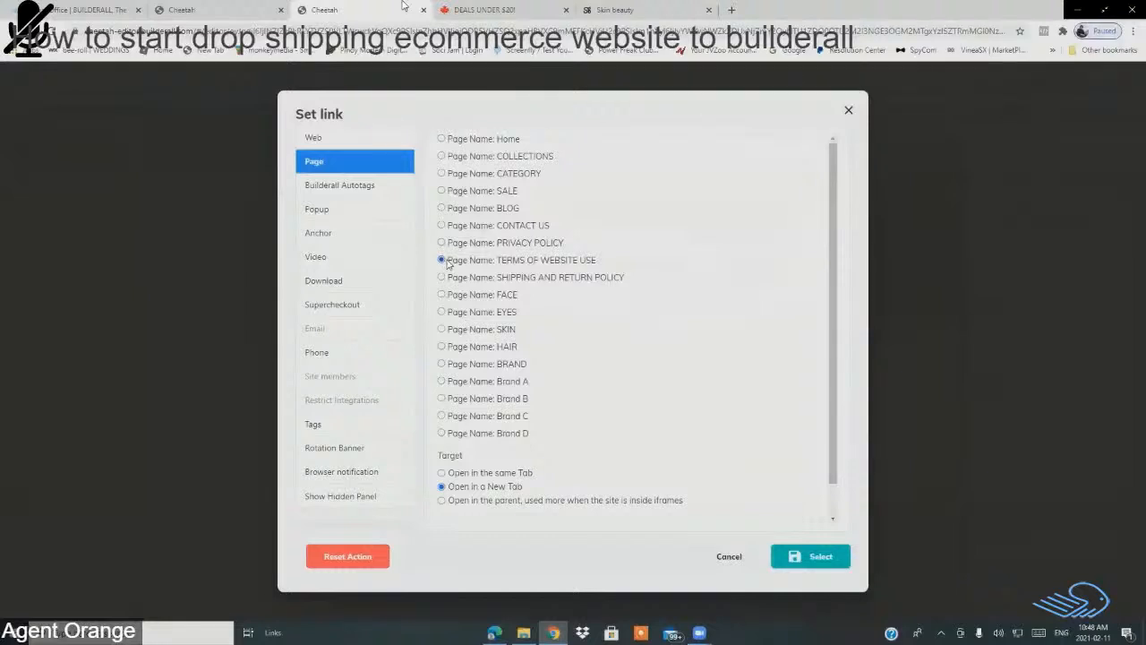
left_click(820, 556)
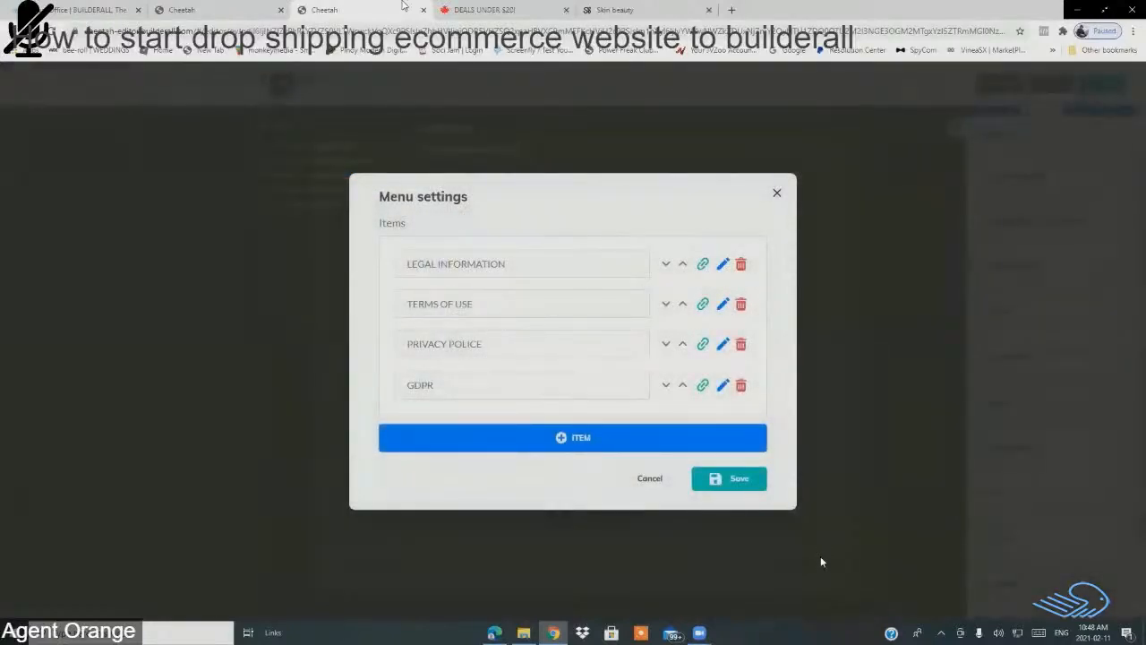
Step: Correct the menu label PRIVACY POLICE to PRIVACY POLICY
left_click(722, 346)
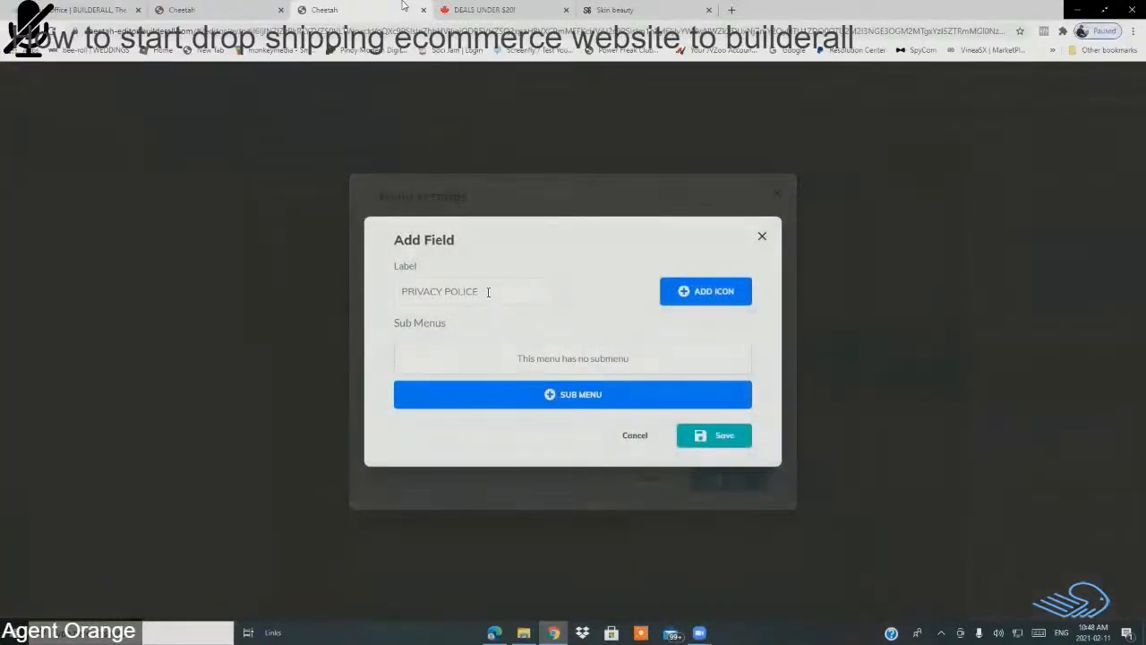
left_click(488, 292)
key("BackSpace")
key("BackSpace")
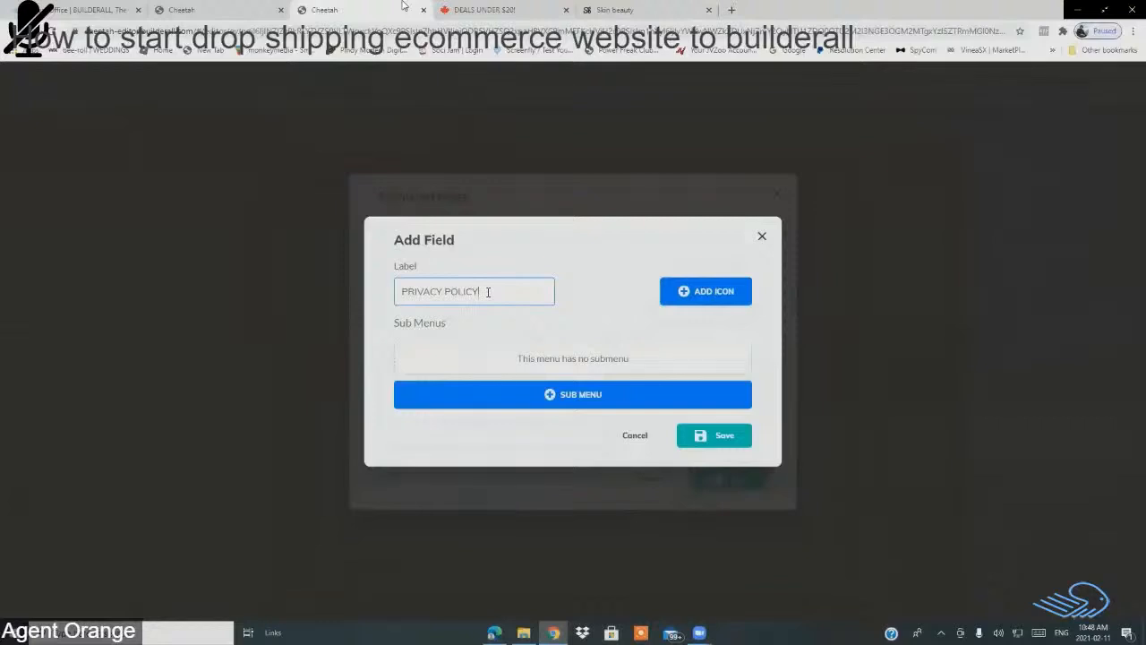
left_click(724, 439)
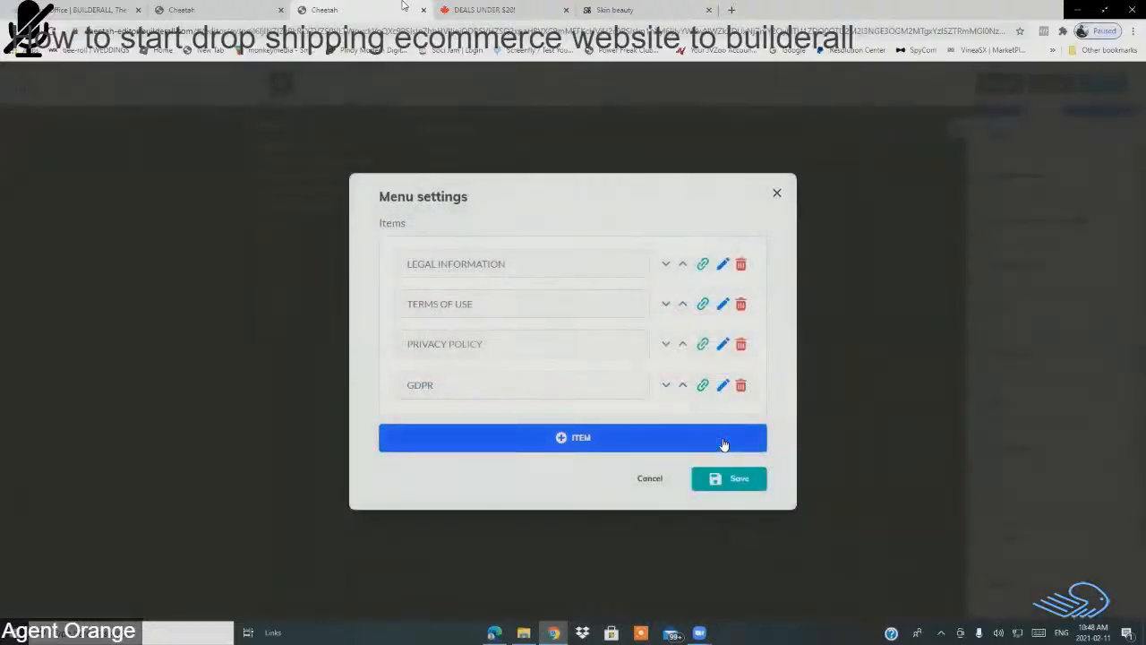
Step: Link PRIVACY POLICY to the PRIVACY POLICY page and delete the GDPR item
left_click(704, 350)
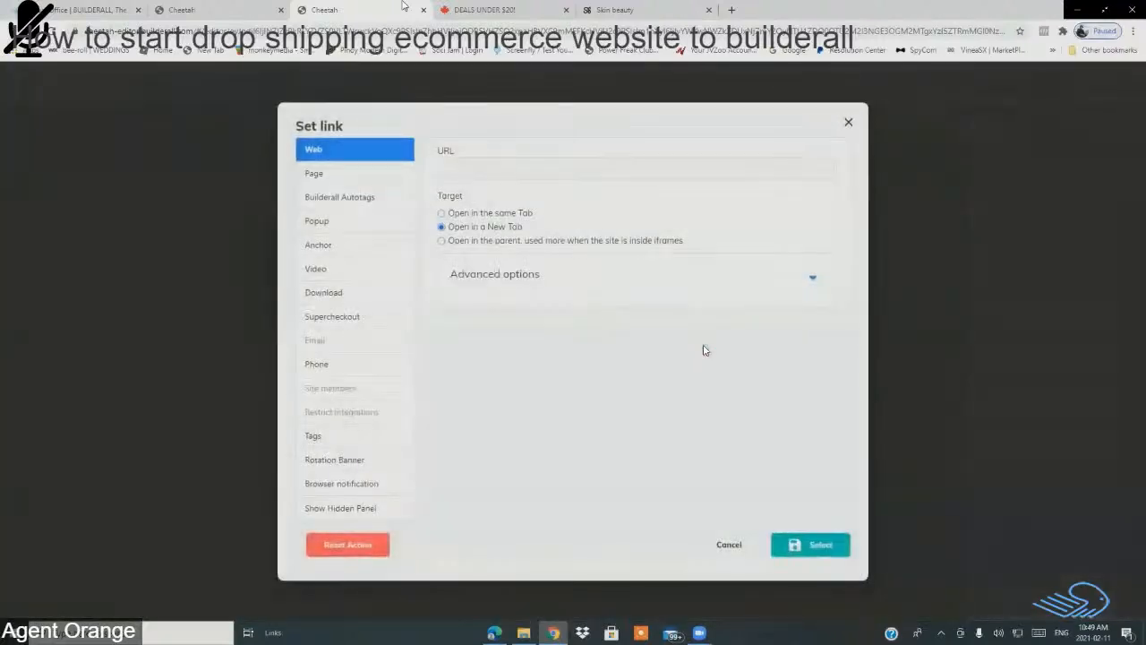
left_click(322, 176)
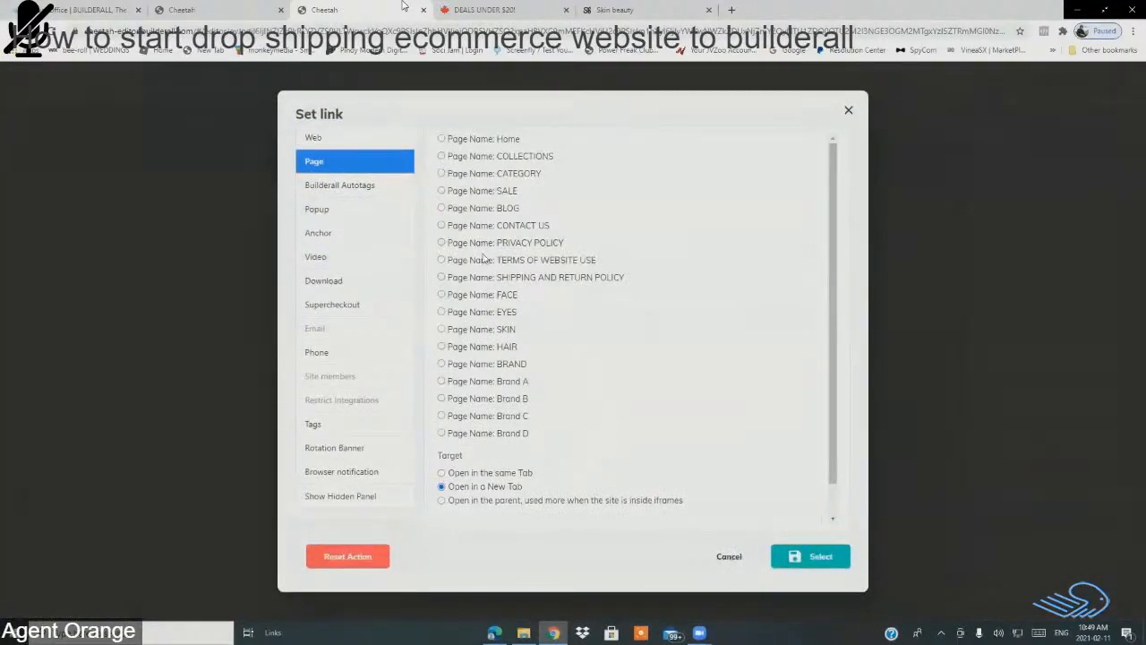
left_click(442, 244)
left_click(803, 568)
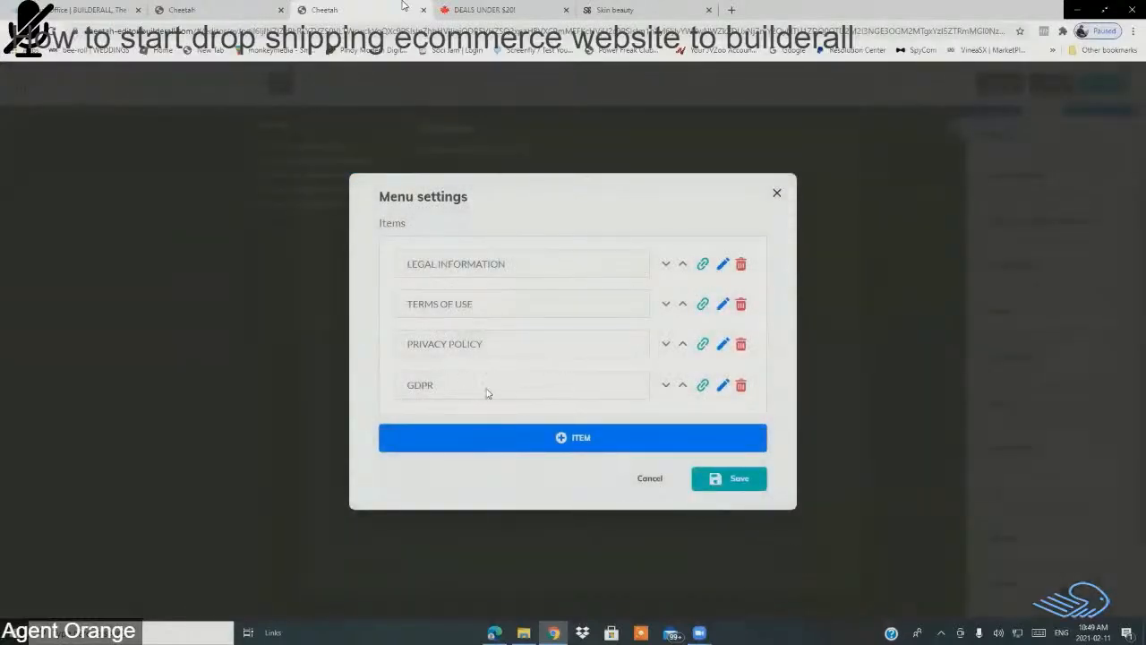
left_click(740, 386)
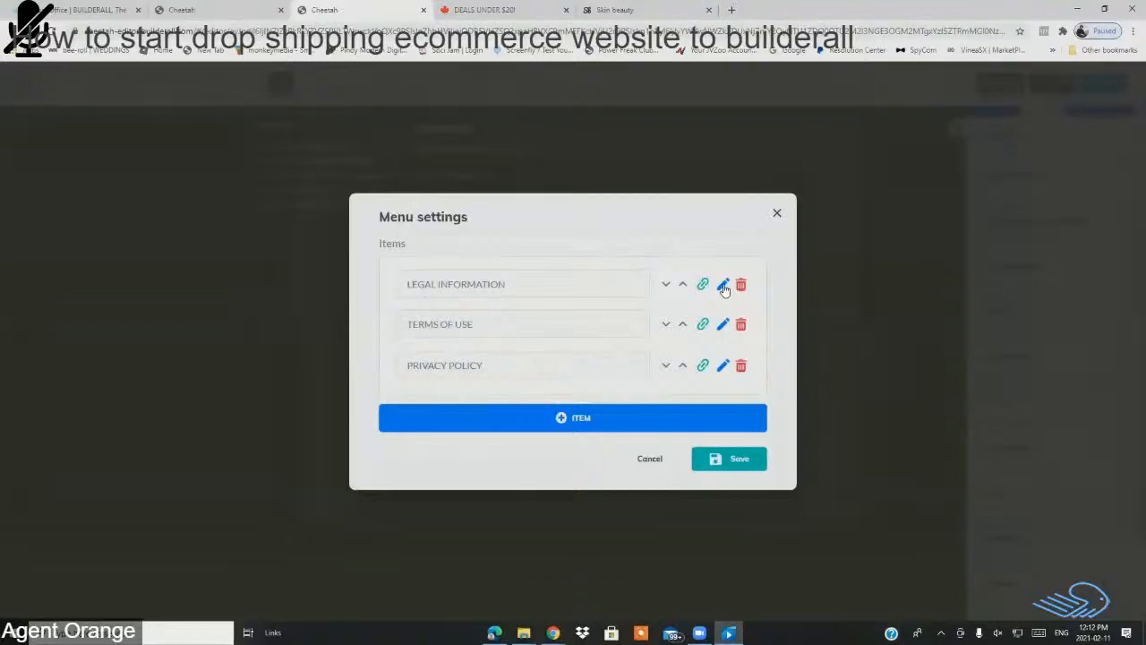
Step: Link LEGAL INFORMATION to the SHIPPING AND RETURN POLICY page
left_click(698, 282)
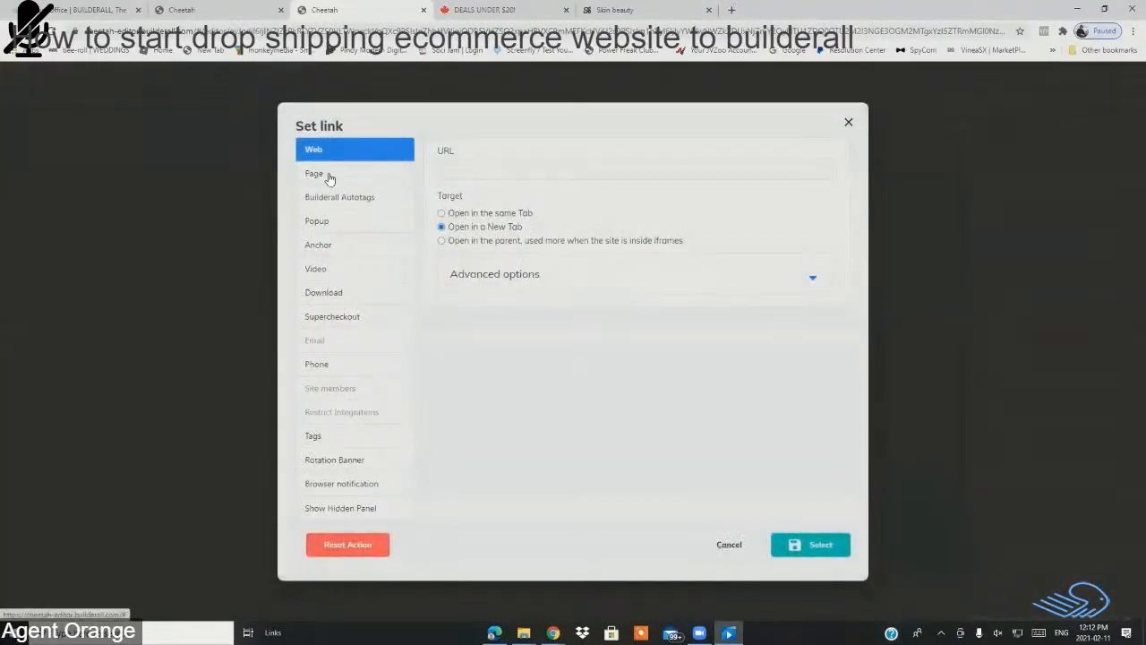
left_click(329, 175)
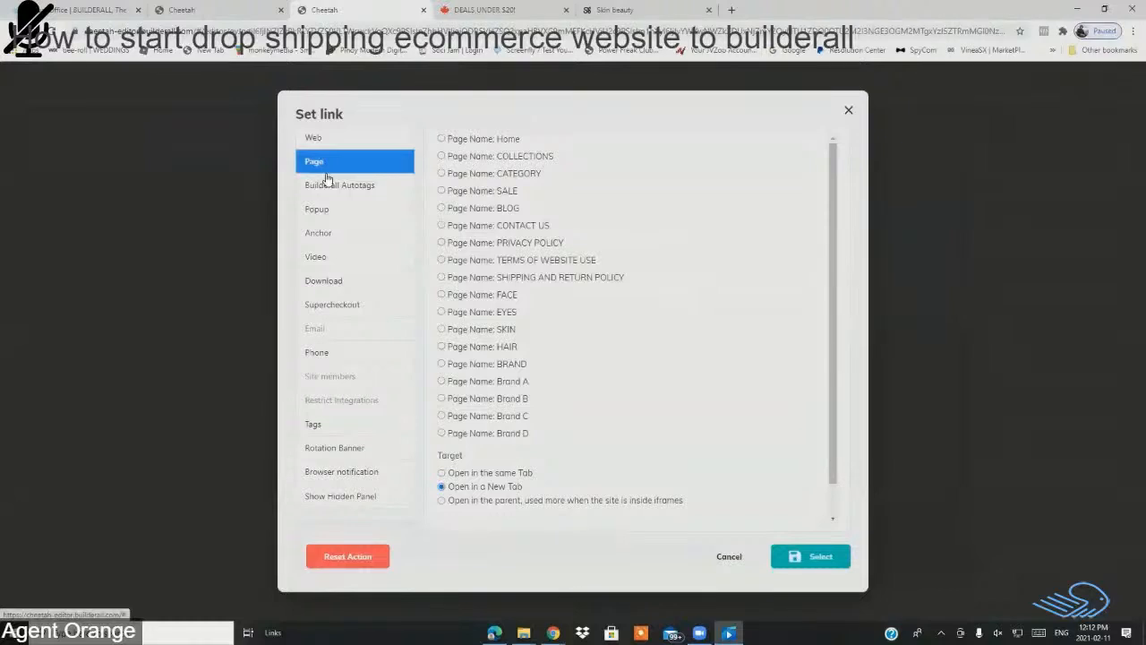
left_click(441, 277)
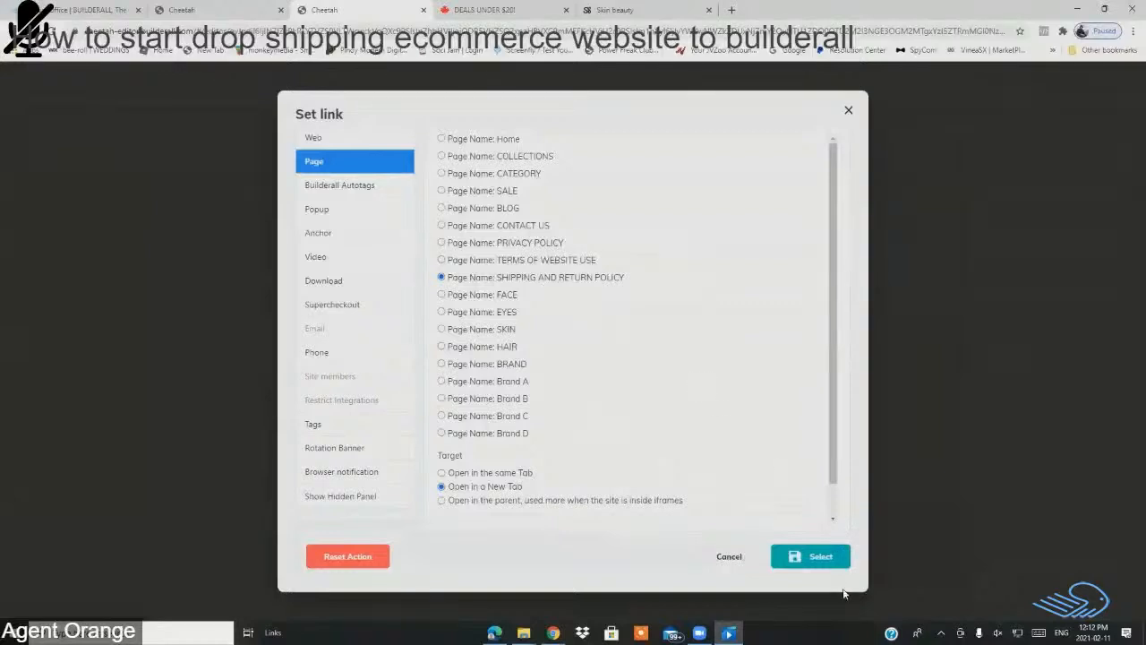
left_click(813, 559)
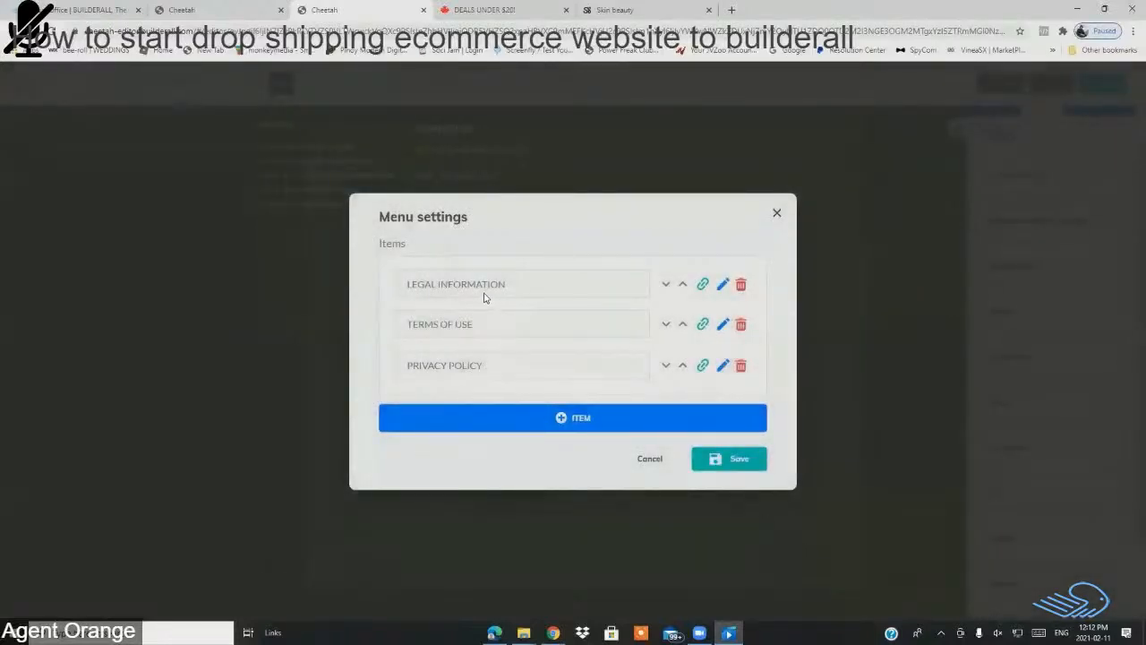
Step: Rename the LEGAL INFORMATION item to Shipping Policy
left_click(723, 286)
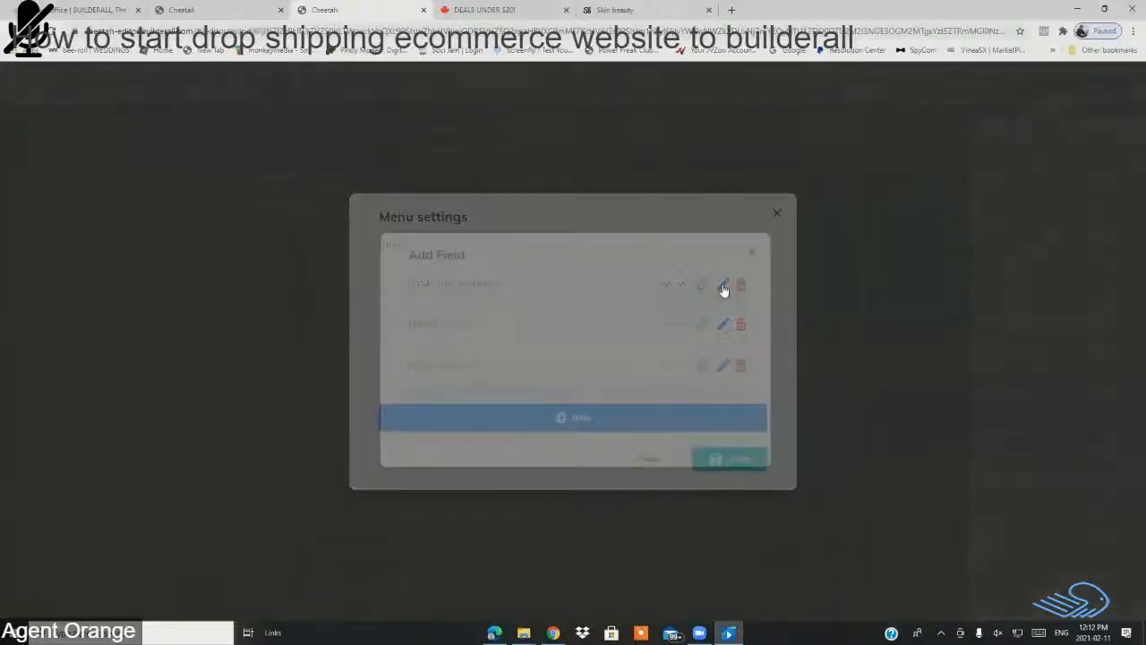
left_click(509, 284)
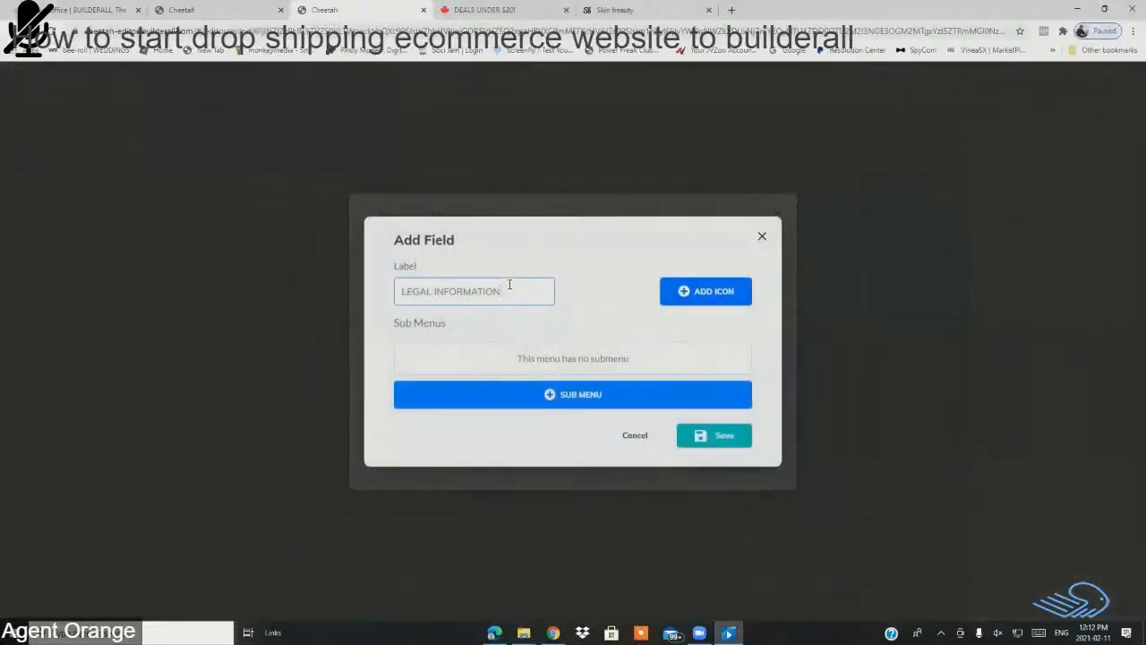
key("BackSpace")
key("BackSpace")
key("BackSpace")
key("BackSpace")
key("BackSpace")
key("BackSpace")
key("BackSpace")
key("BackSpace")
key("BackSpace")
key("BackSpace")
key("BackSpace")
key("BackSpace")
key("BackSpace")
type("Shipping")
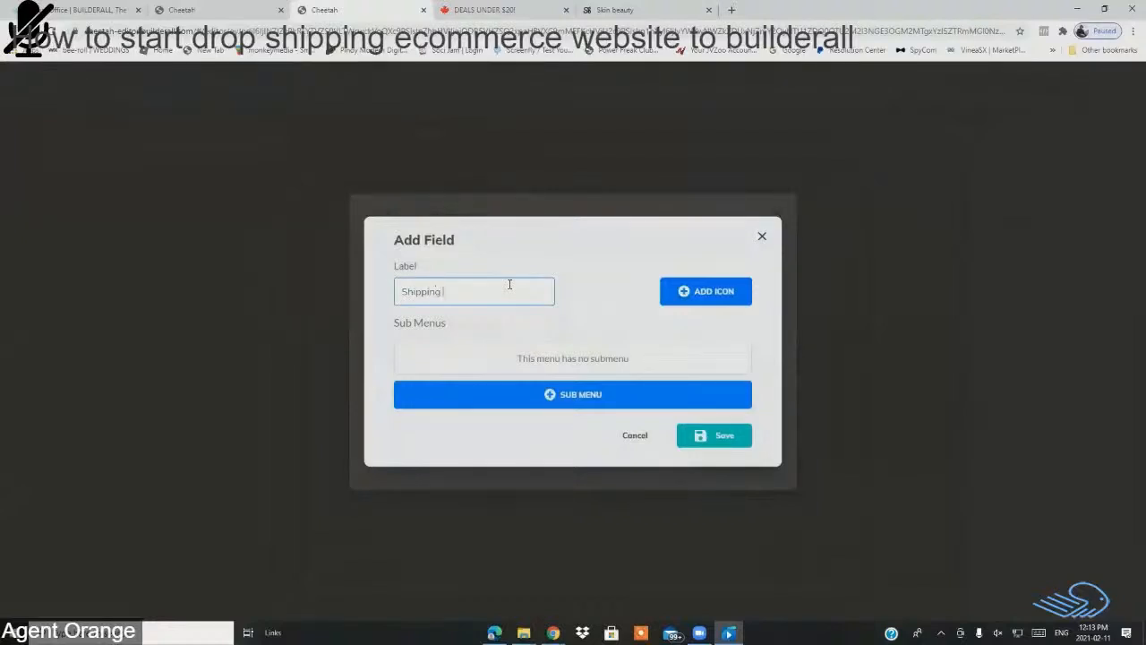
type("Policy")
left_click(724, 438)
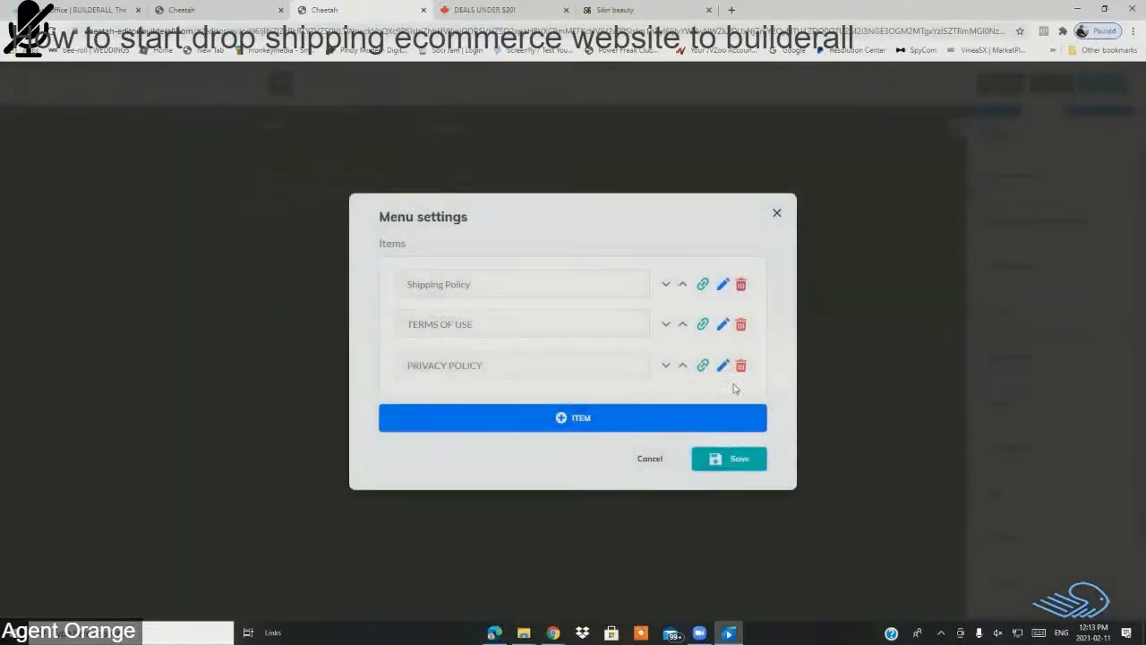
Step: Save the menu, then rename TERMS OF USE to Terms Of Website Use
left_click(739, 460)
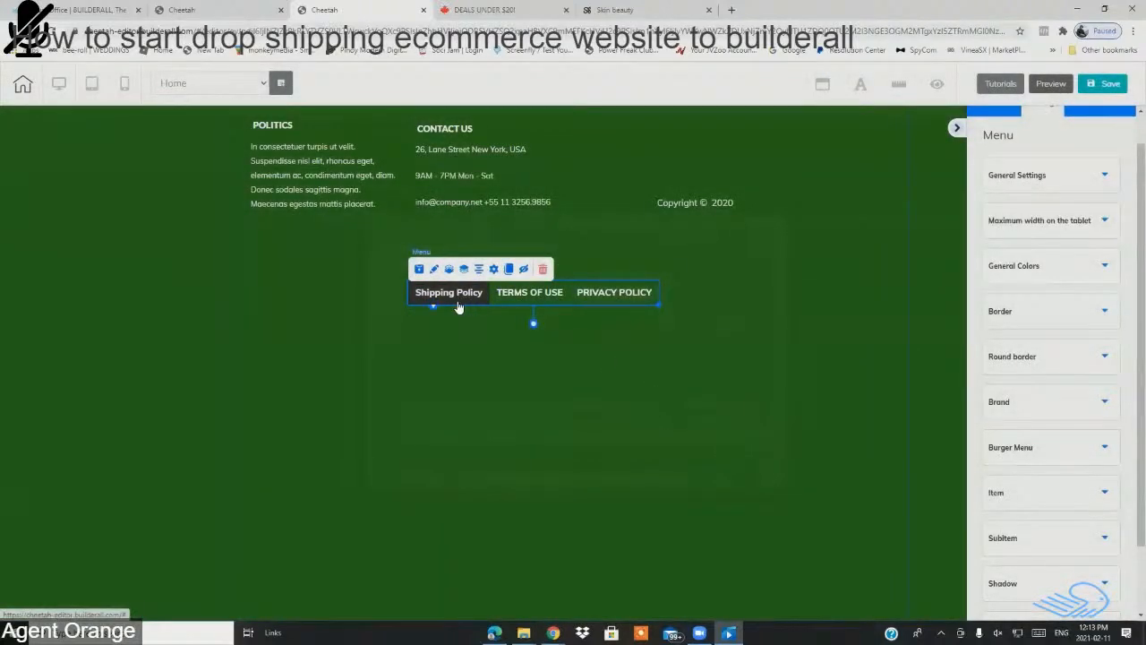
left_click(495, 271)
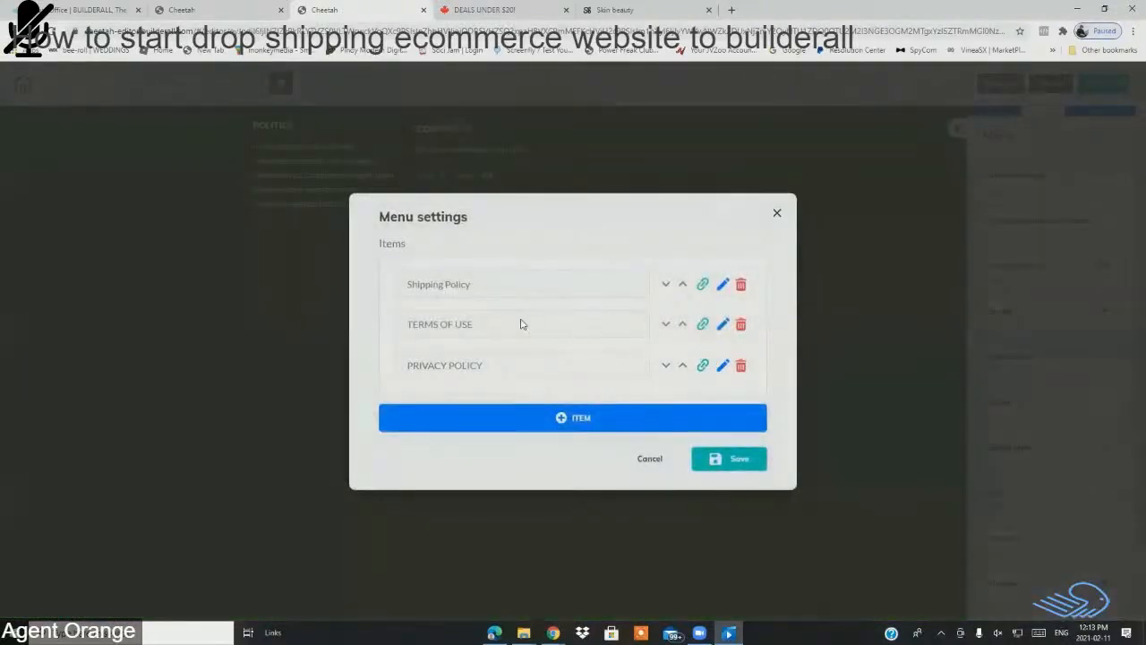
left_click(722, 324)
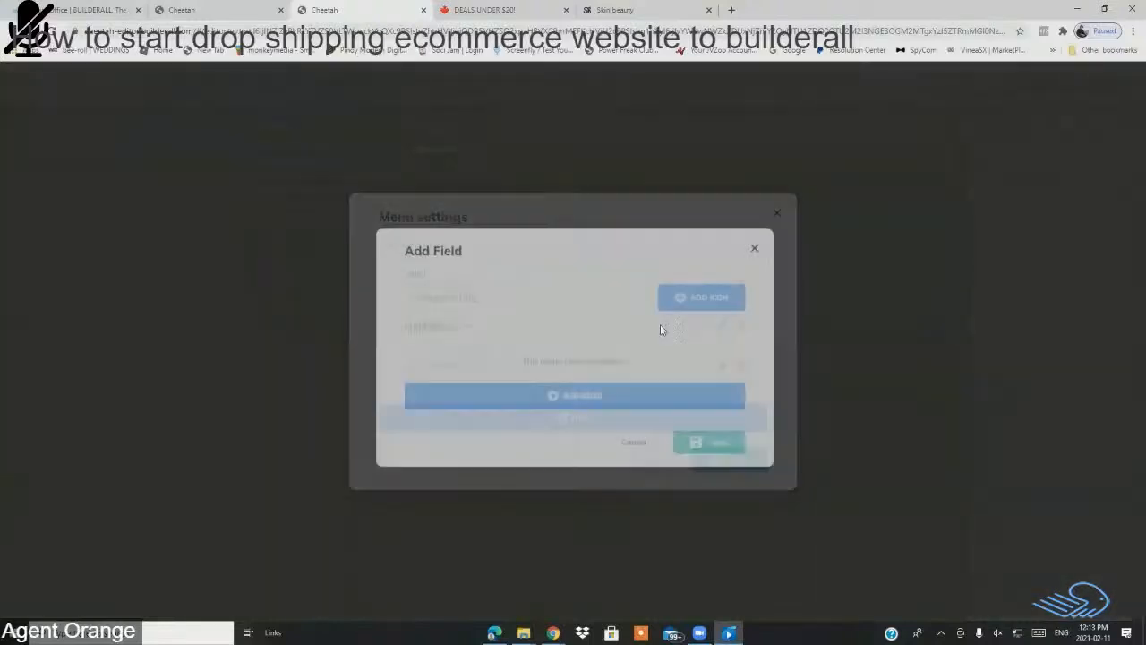
left_click(492, 298)
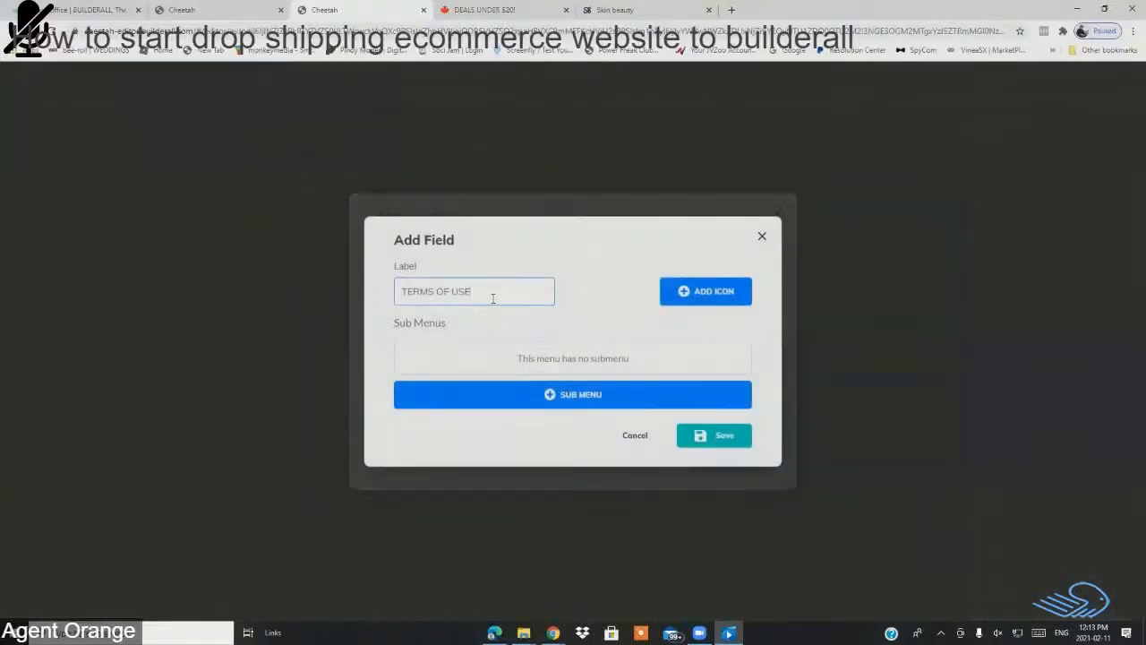
key("BackSpace")
key("BackSpace")
type("Te")
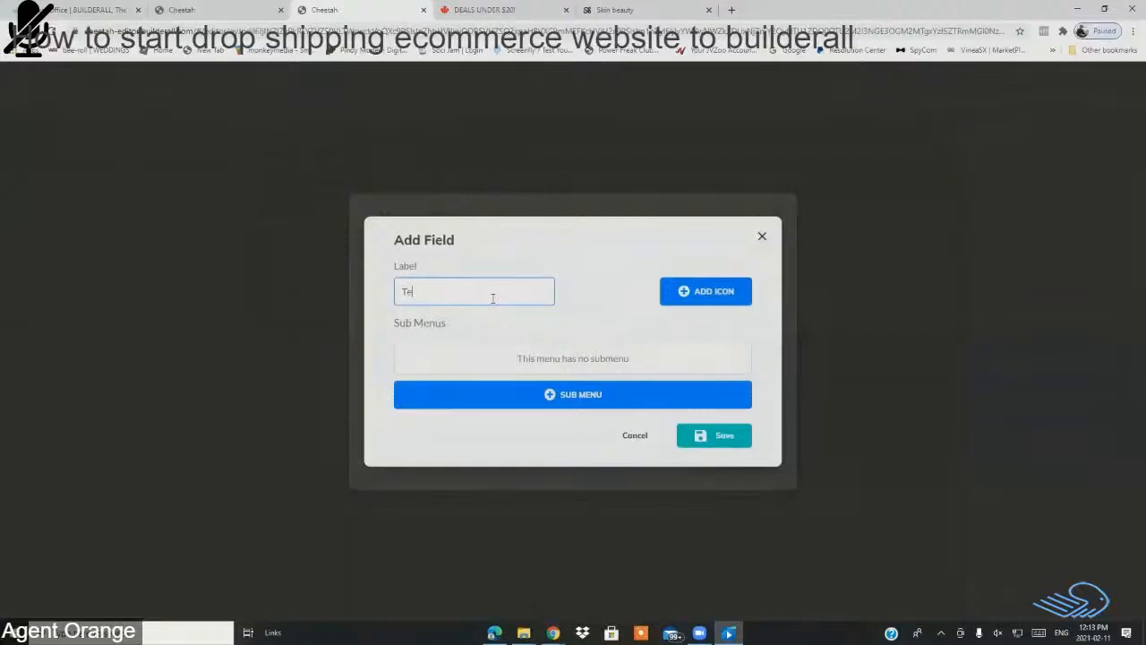
type("rms Of Website Use")
left_click(723, 442)
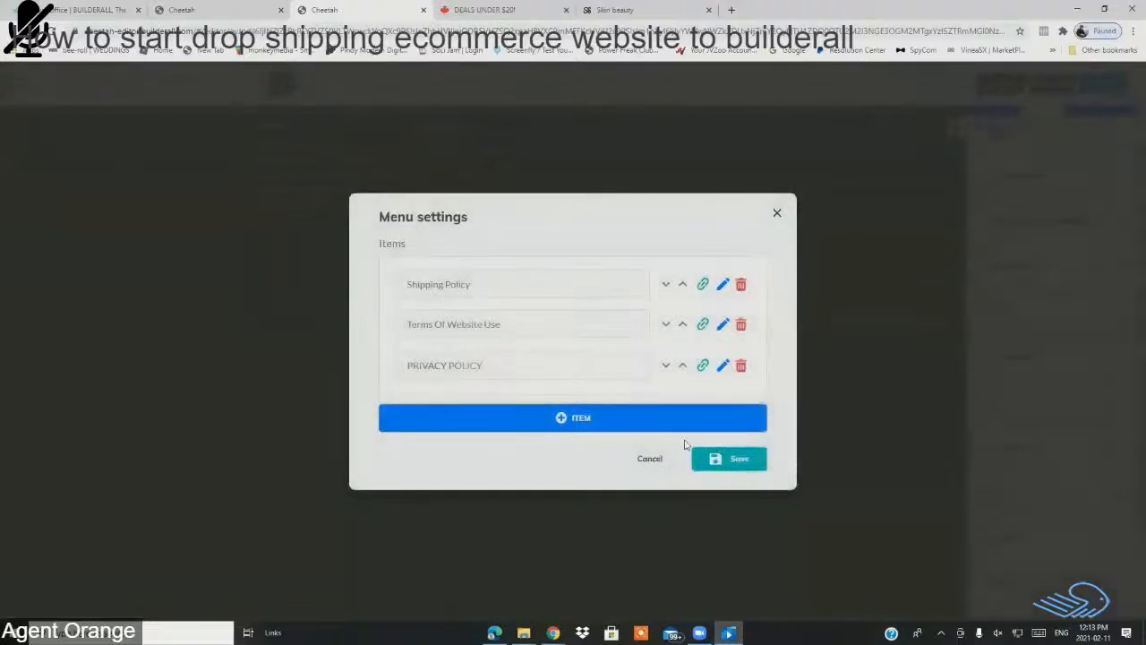
Step: Rename PRIVACY POLICY to Privacy Policy in mixed case
left_click(722, 367)
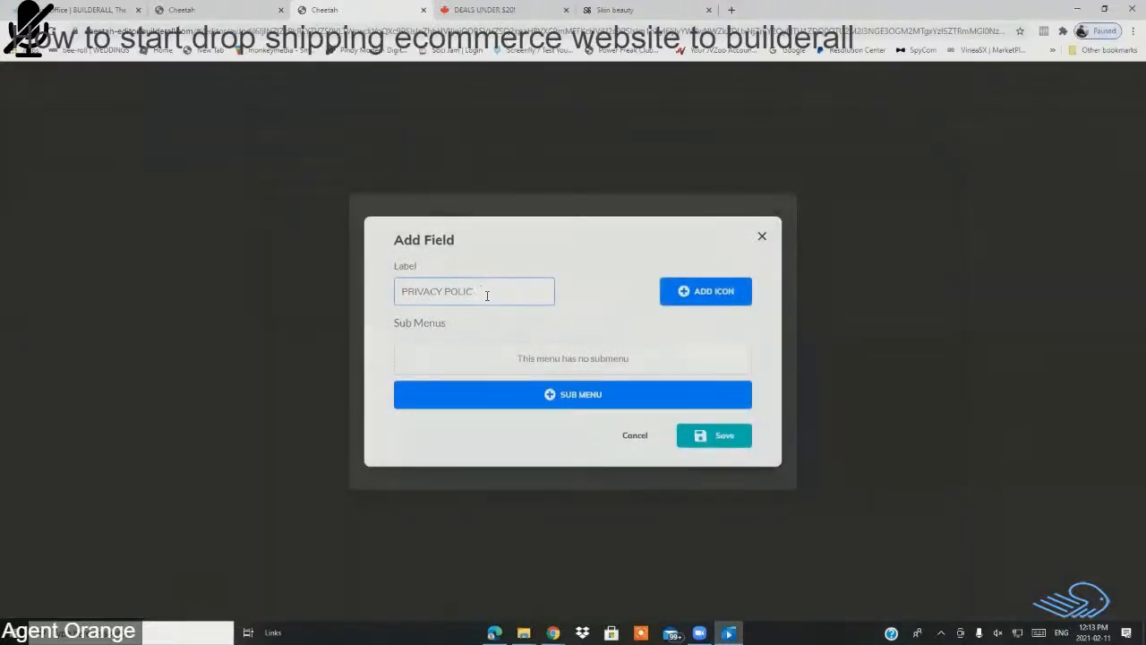
key("BackSpace")
key("BackSpace")
left_click(724, 437)
Step: Save the renamed menu items and expand General Settings and General Colors
left_click(740, 471)
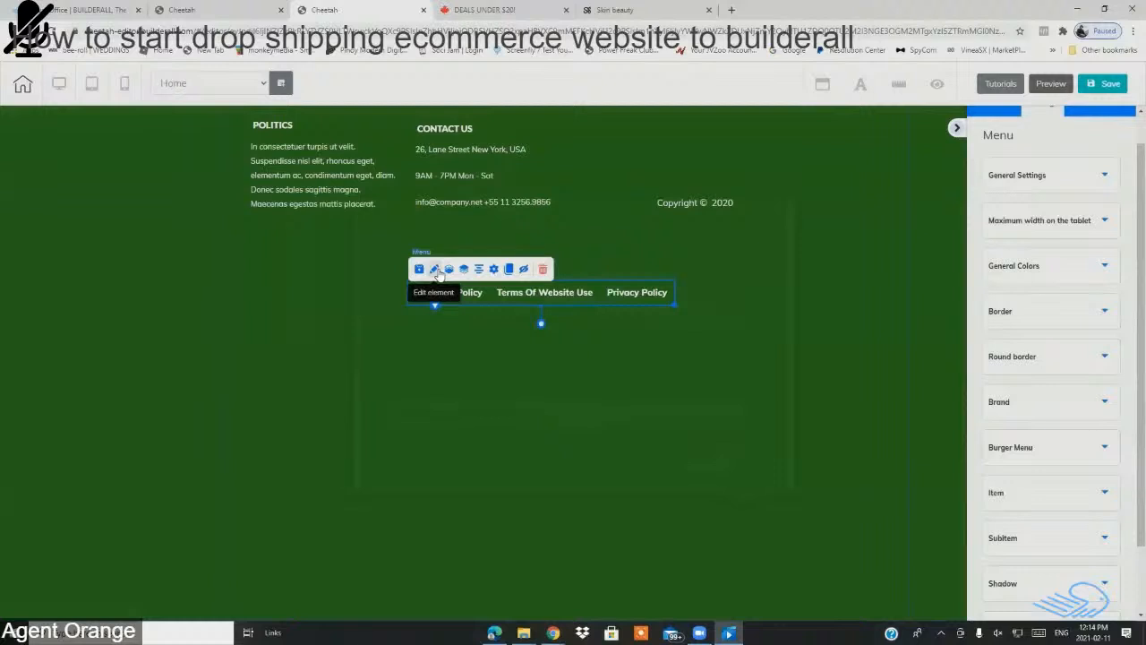
left_click(1039, 180)
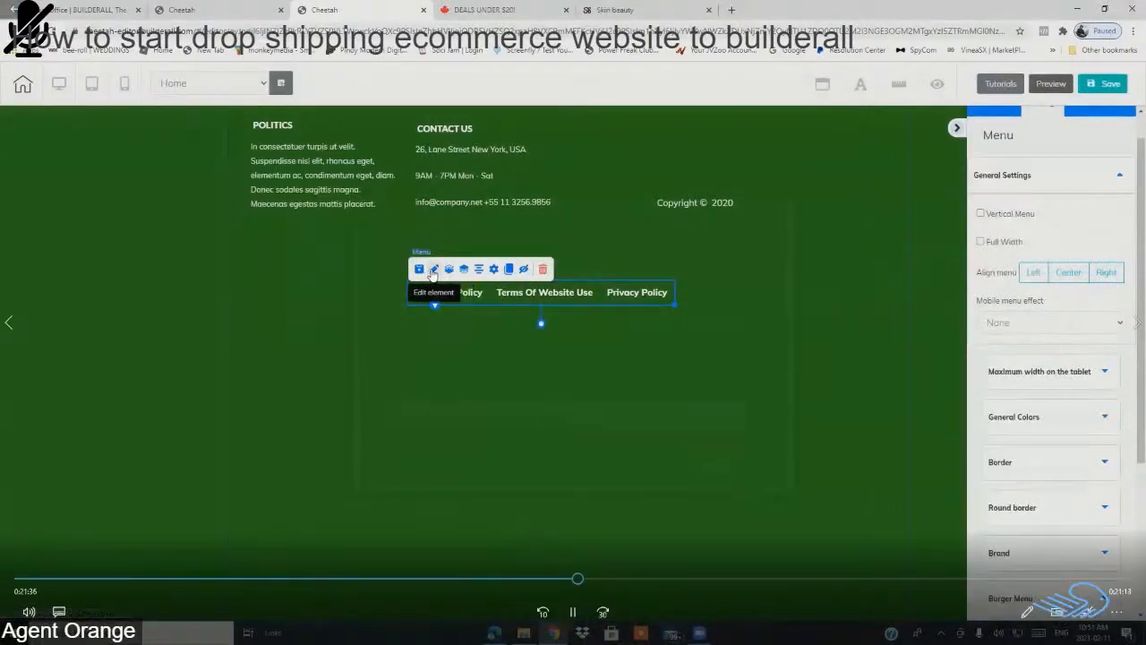
left_click(1016, 175)
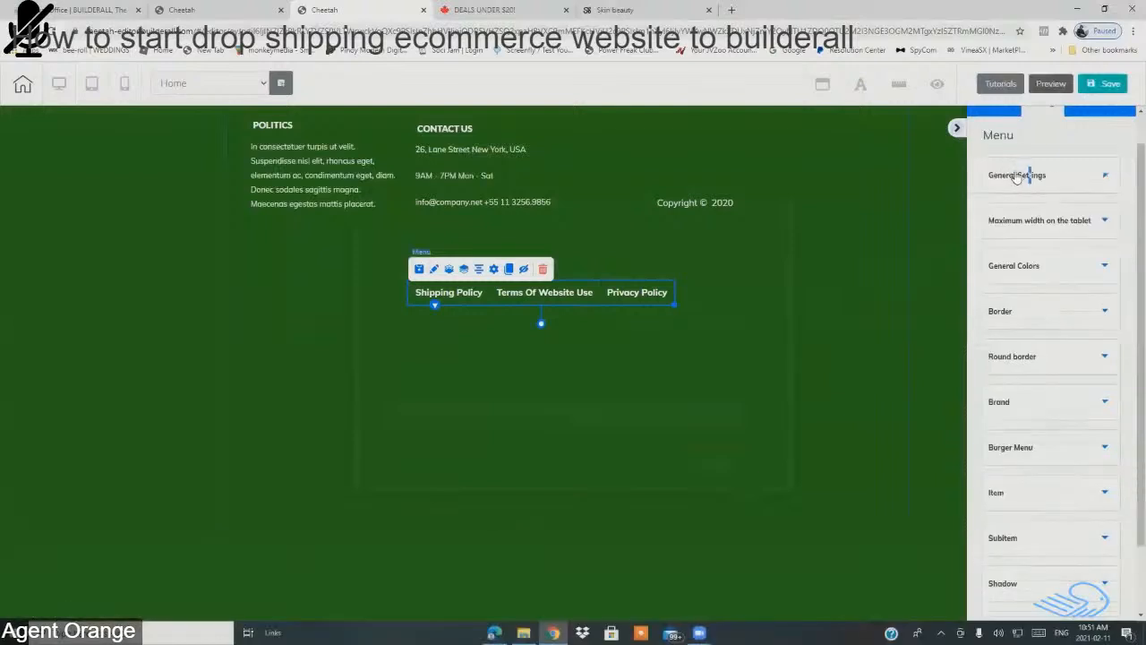
left_click(1017, 176)
scroll(1044, 371, "down", 3)
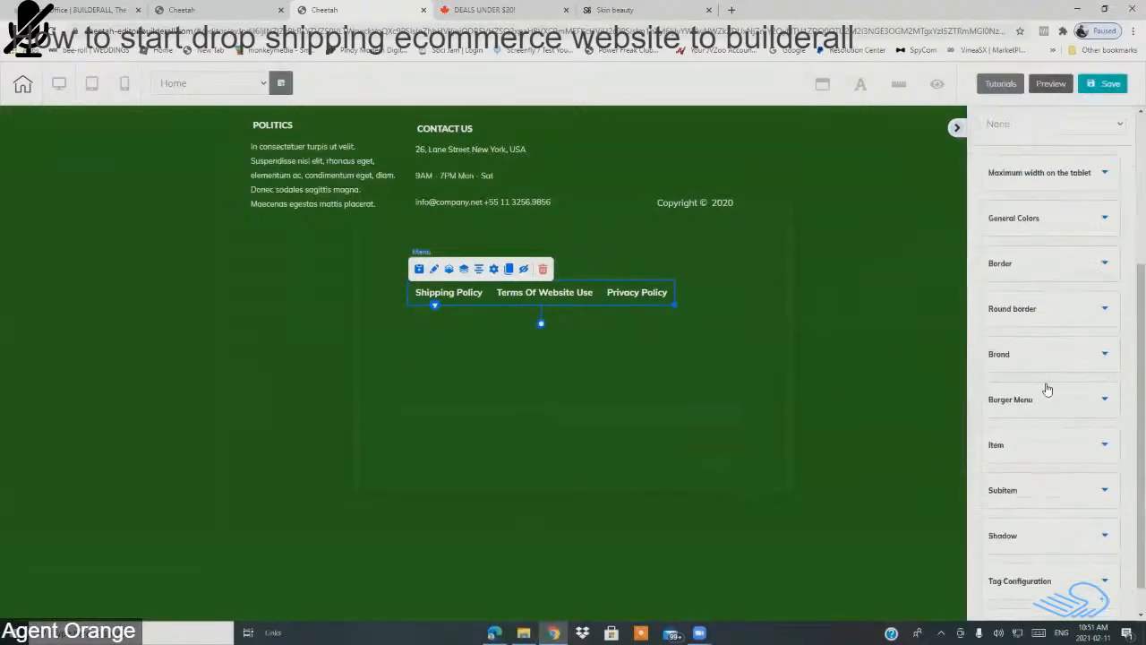
left_click(1037, 228)
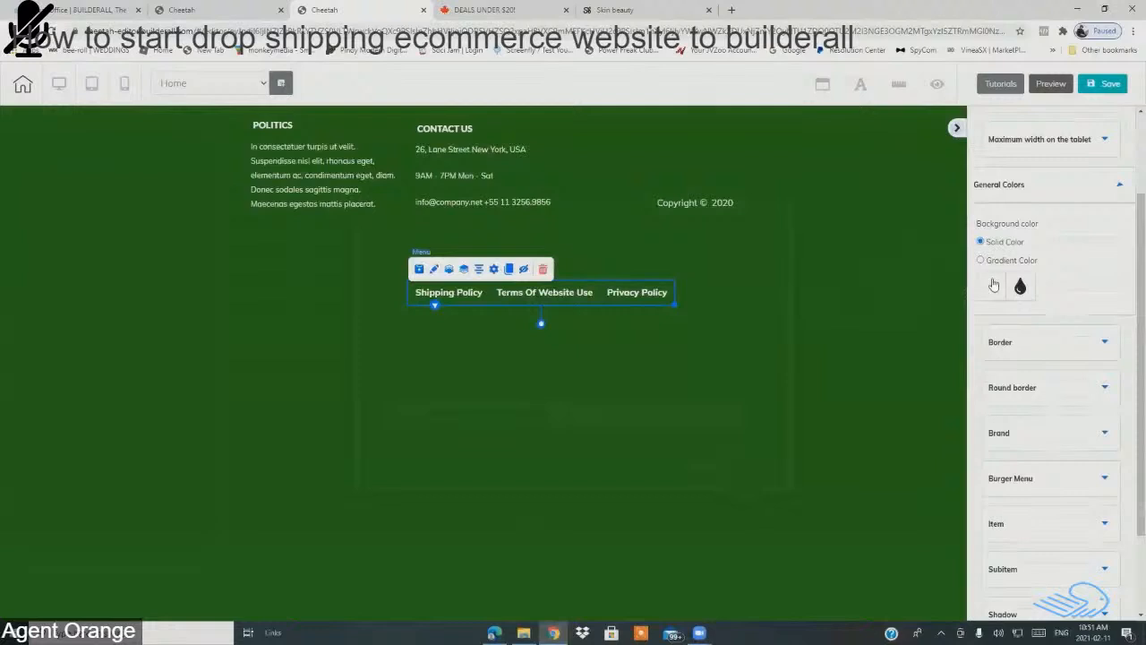
Step: Review Border, rounded corner, Brand and Burger Menu options, then switch to the colour PDF
left_click(1062, 346)
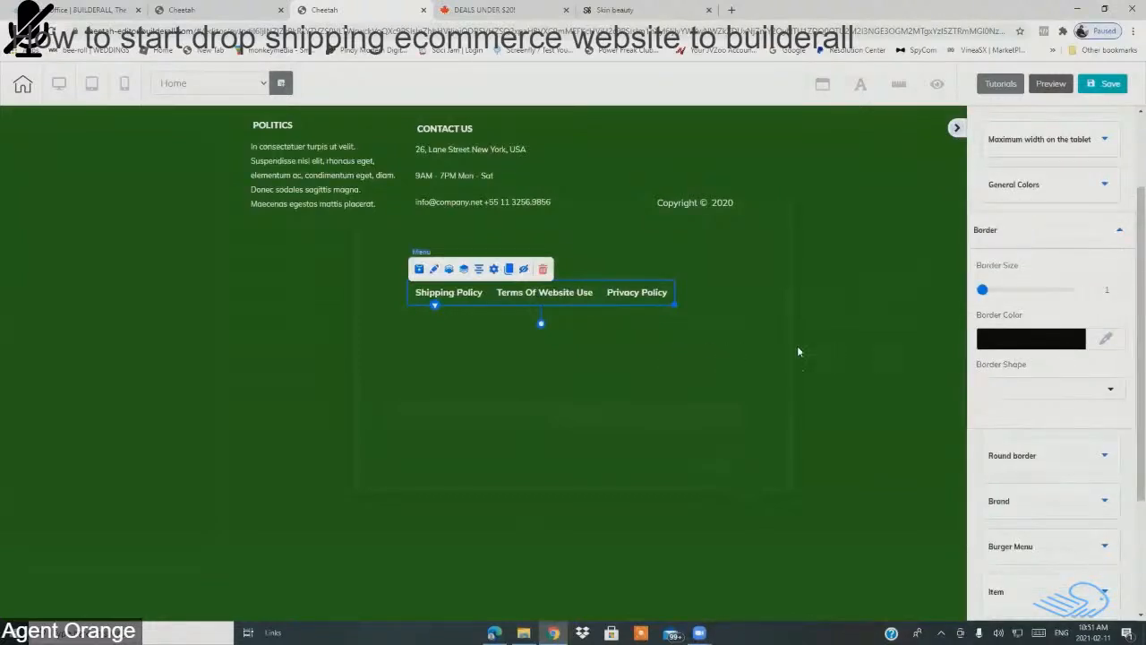
scroll(1055, 404, "down", 2)
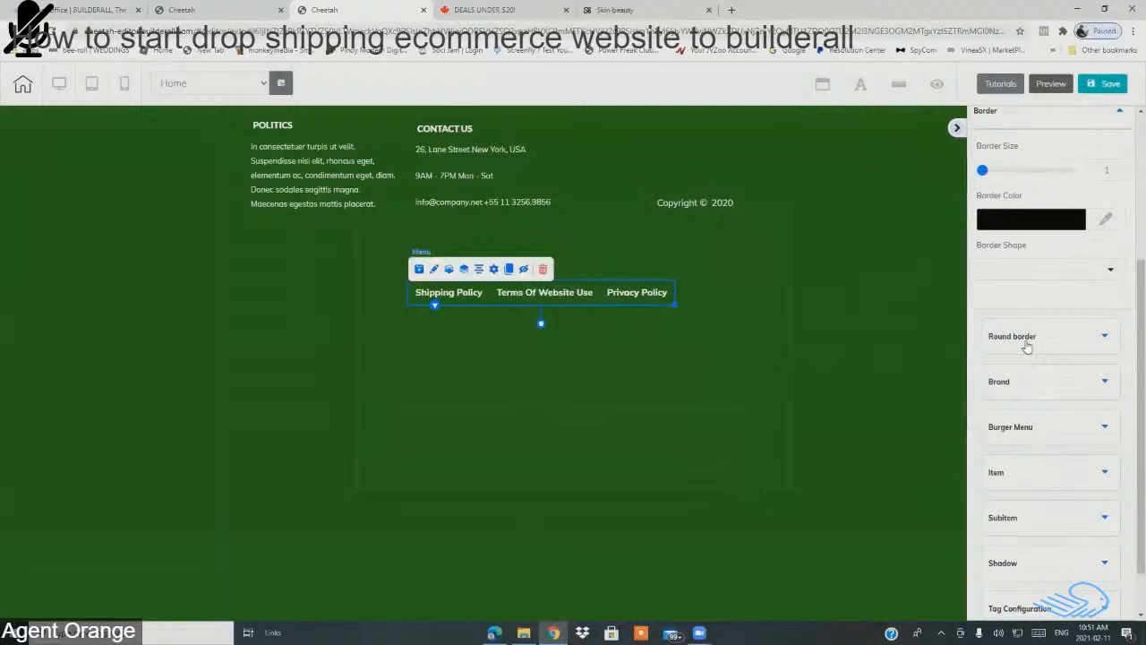
left_click(1027, 348)
left_click(1029, 403)
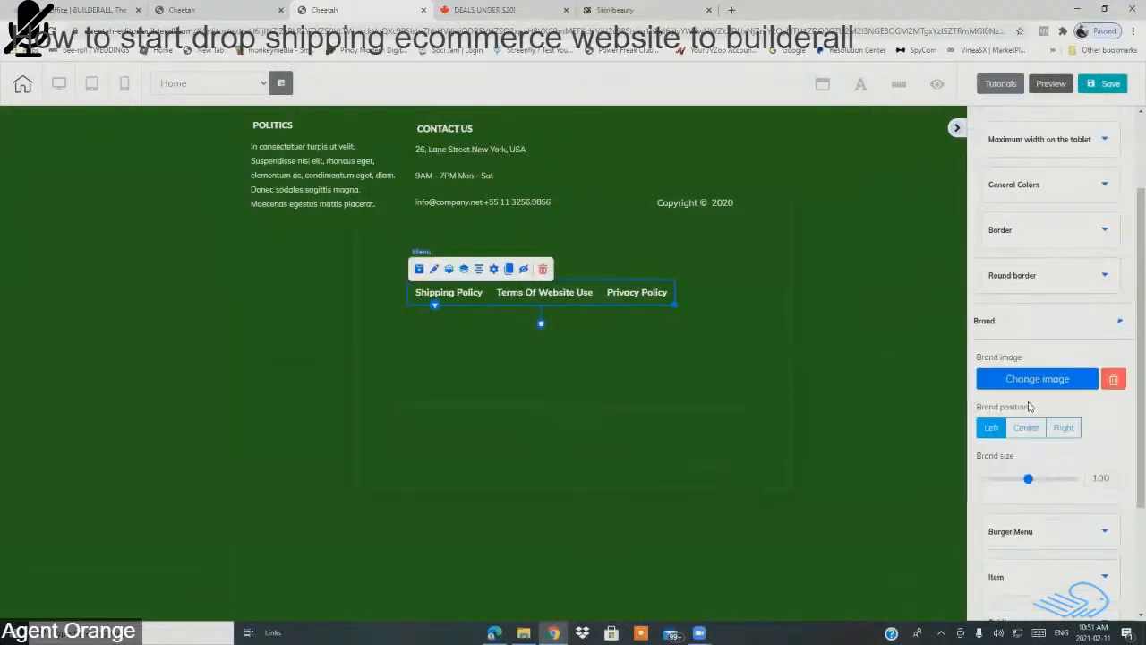
scroll(1057, 412, "down", 3)
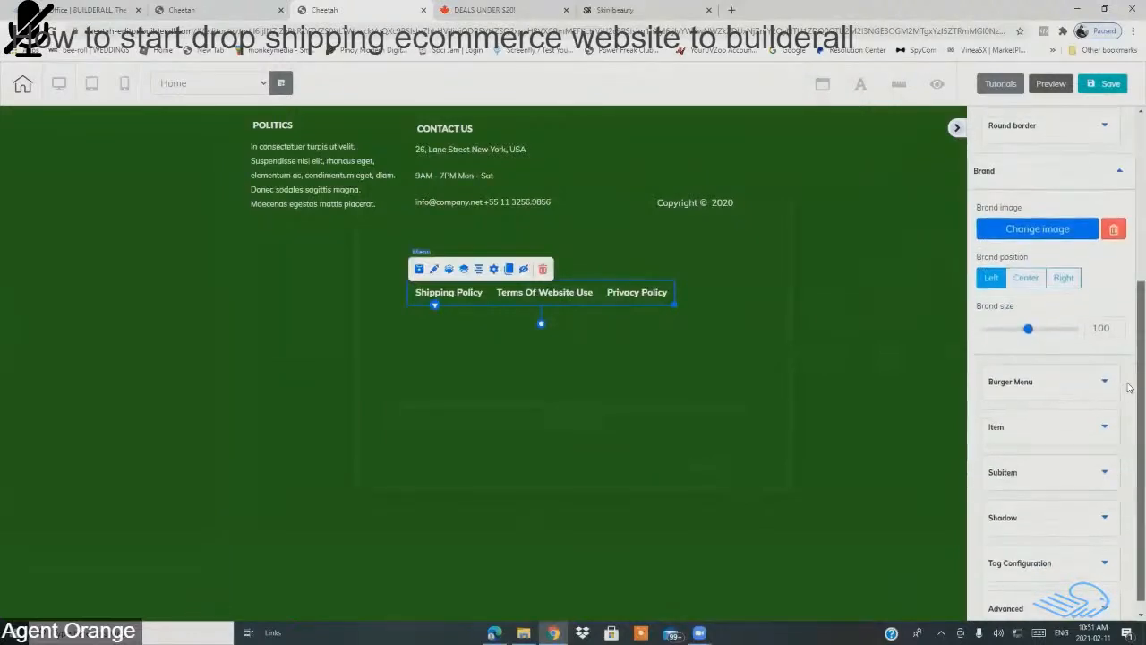
left_click(1055, 374)
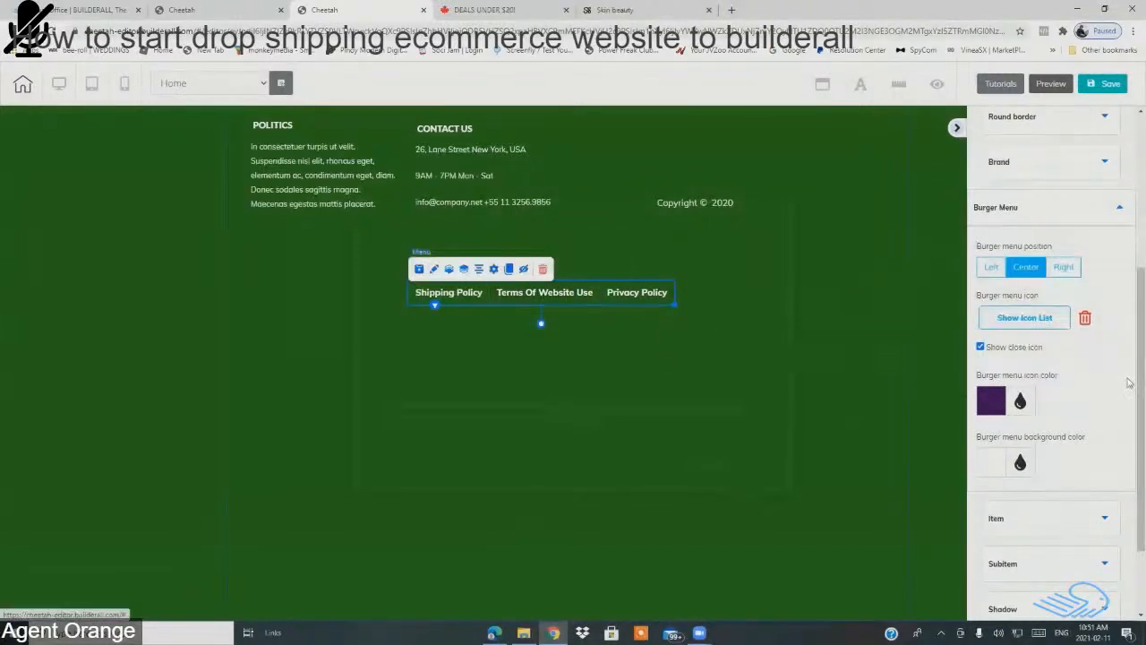
scroll(1004, 372, "down", 2)
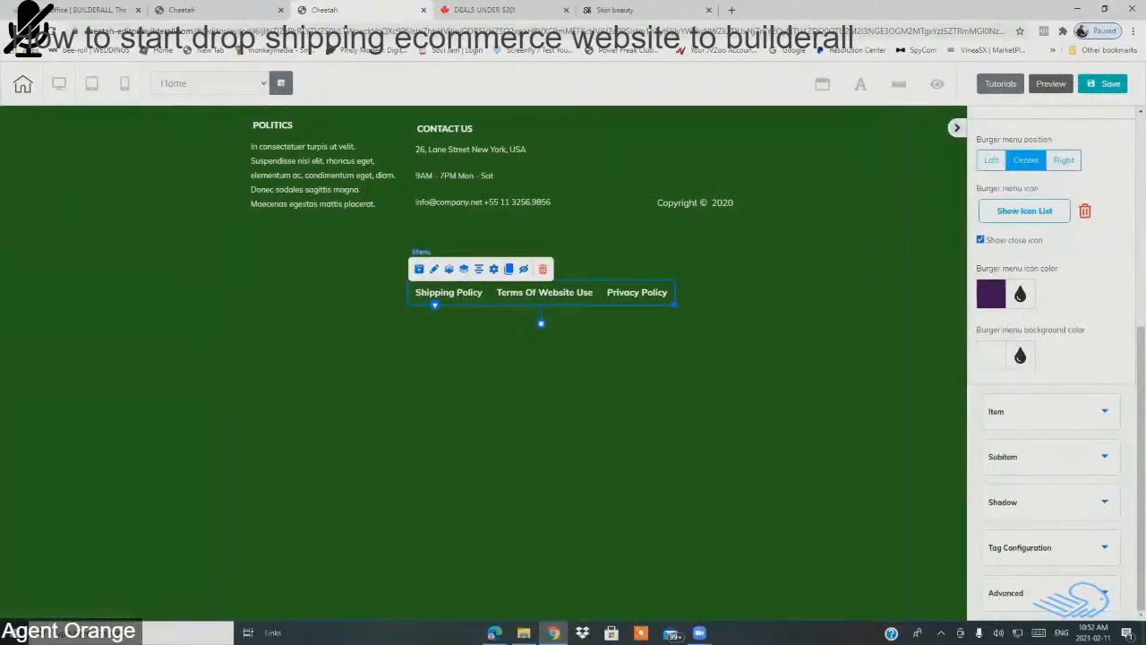
left_click(494, 632)
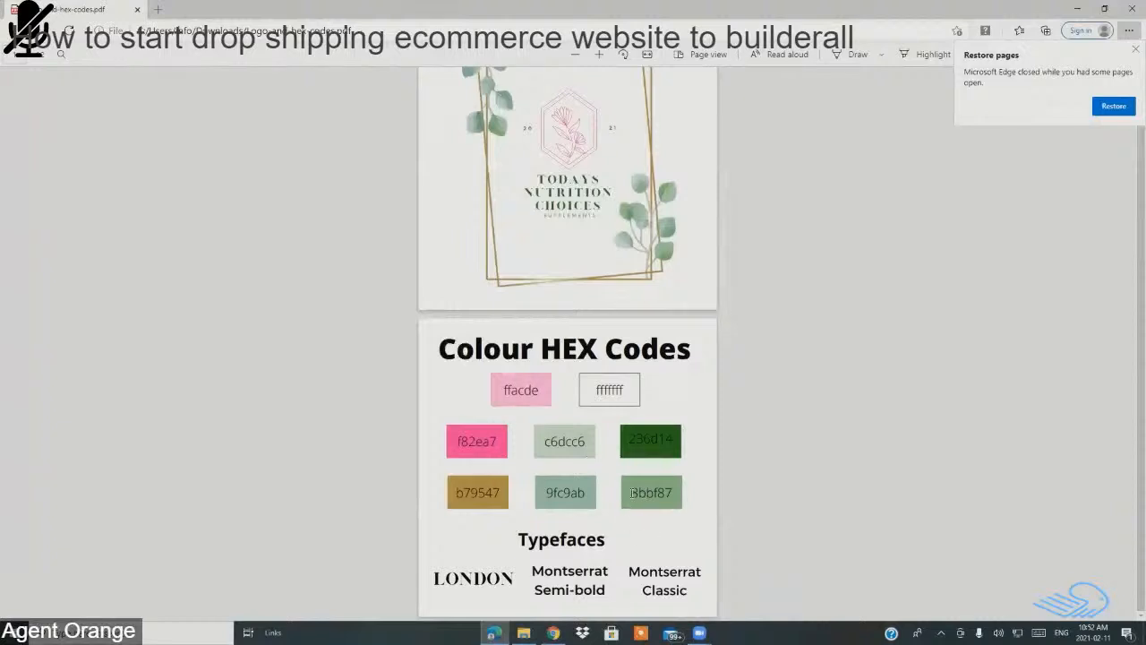
Step: Copy c6dcc6 from the Edge brand colour sheet and switch back to the Cheetah editor
left_click_drag(539, 436, 592, 440)
right_click(573, 445)
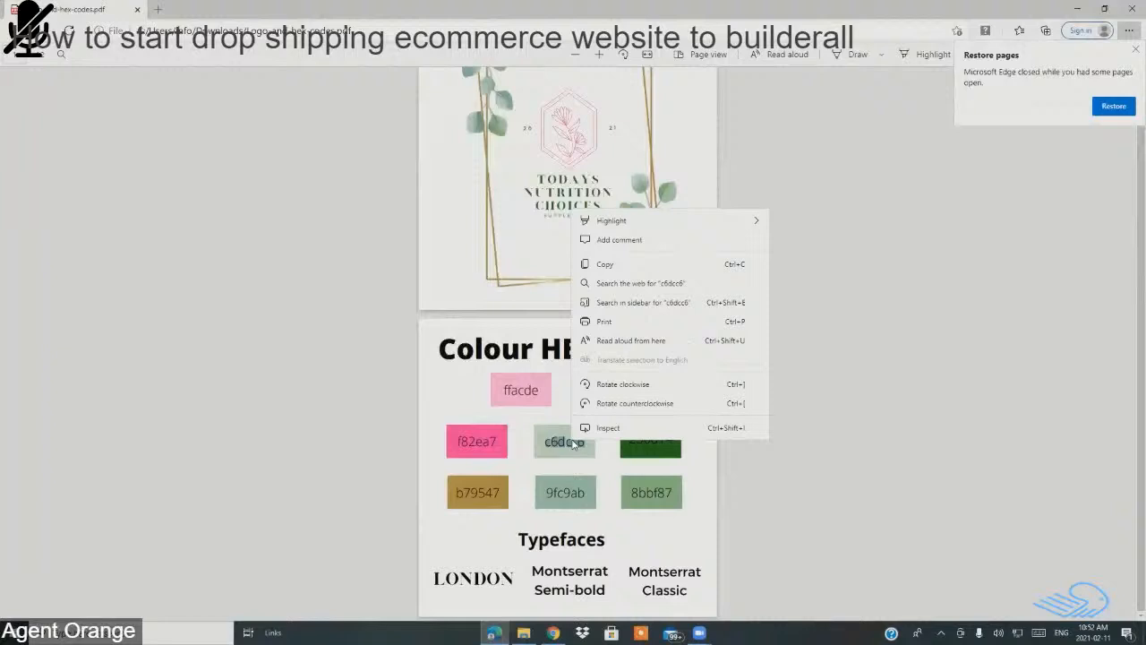
left_click(615, 267)
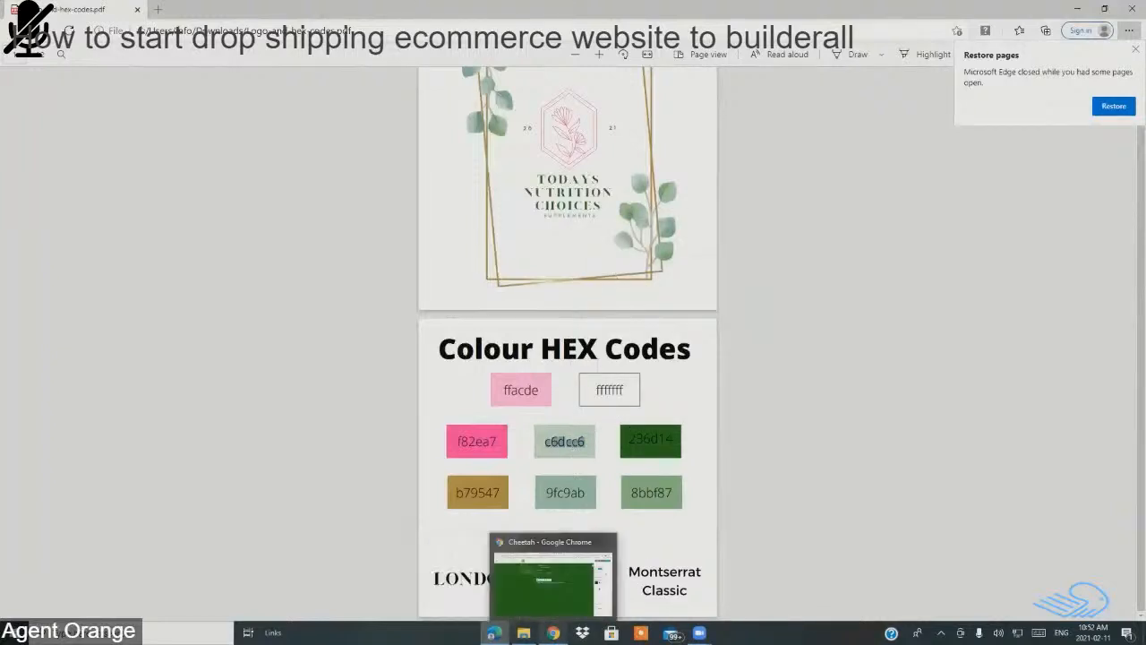
left_click(554, 632)
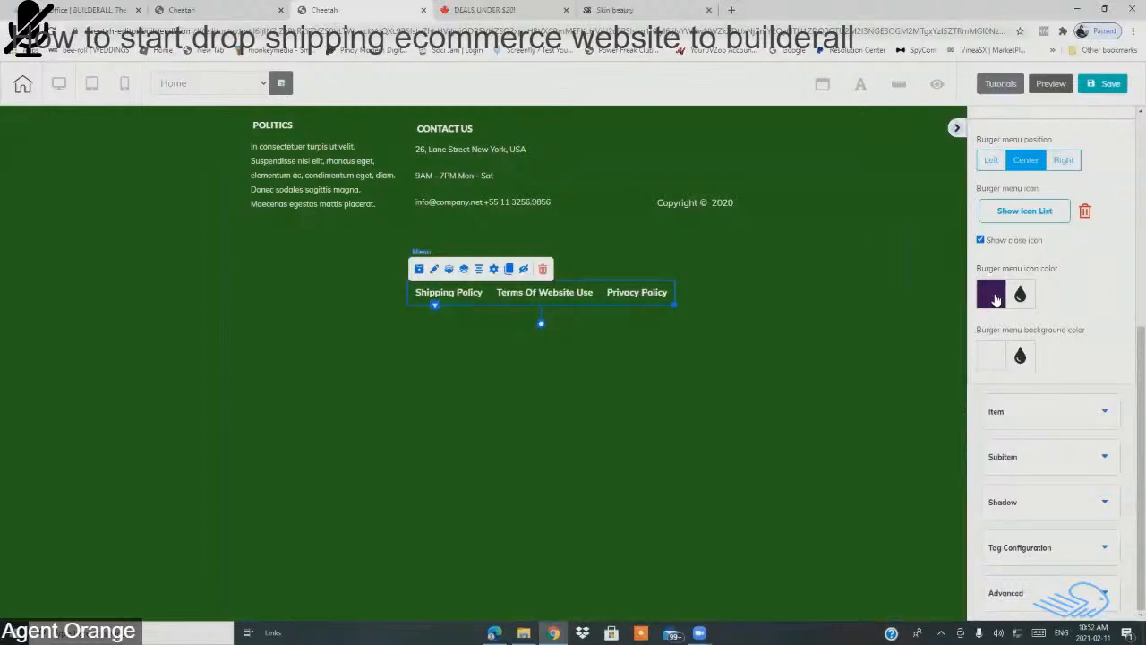
Step: Set the burger menu icon colour to C6DCC6 and save the site
left_click(994, 297)
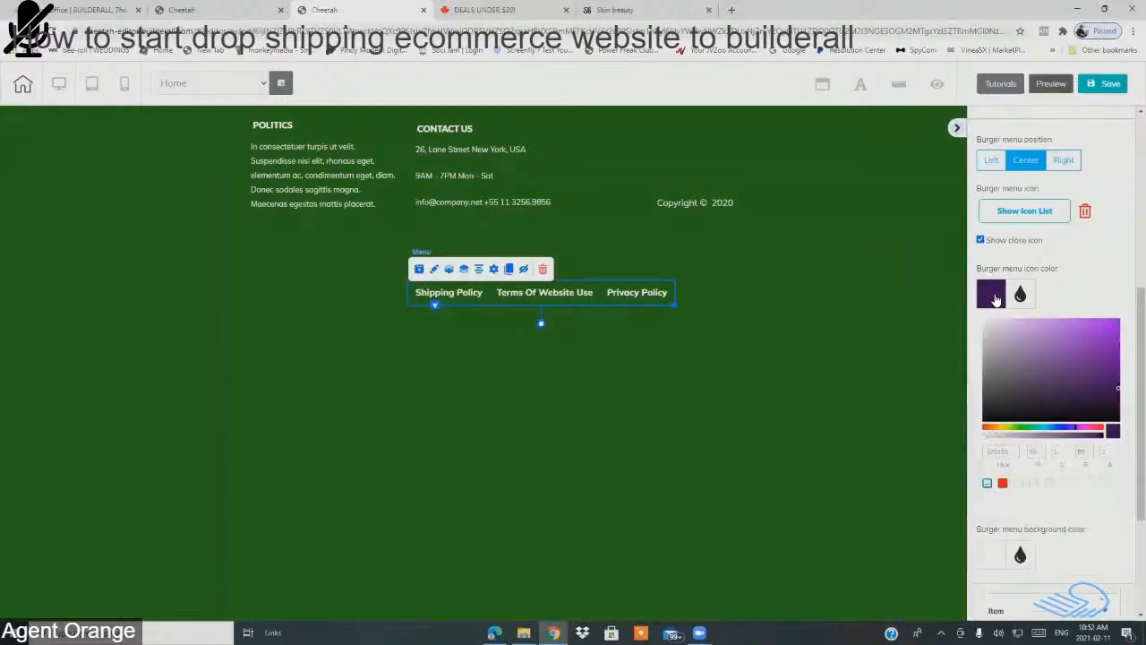
left_click(1012, 450)
left_click(1008, 450)
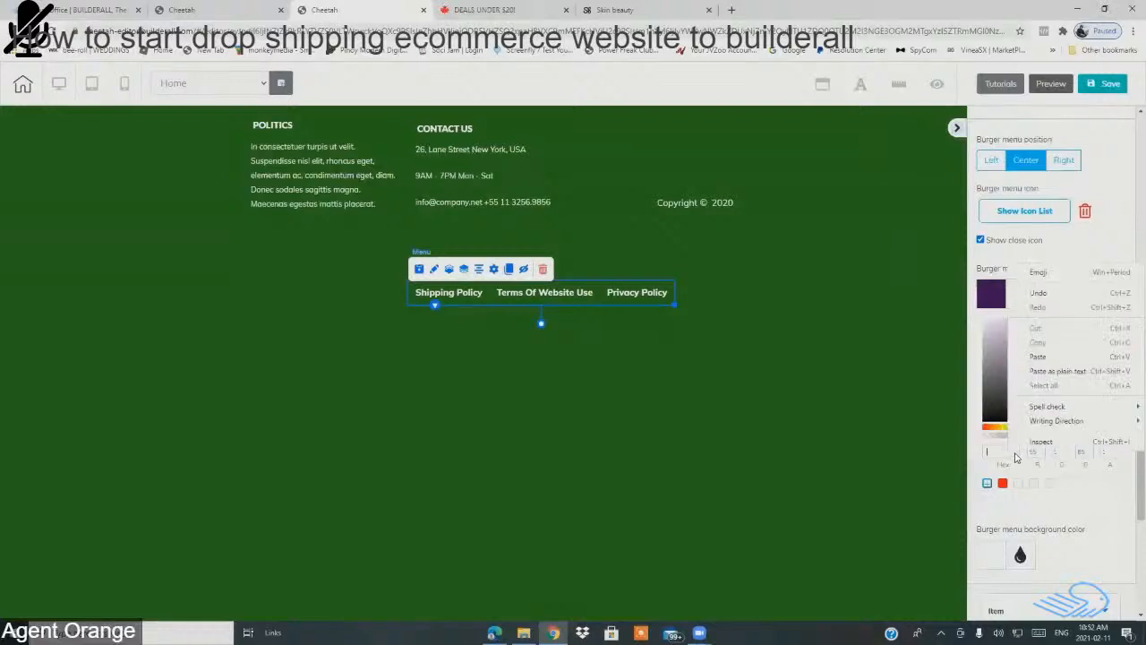
left_click(1043, 361)
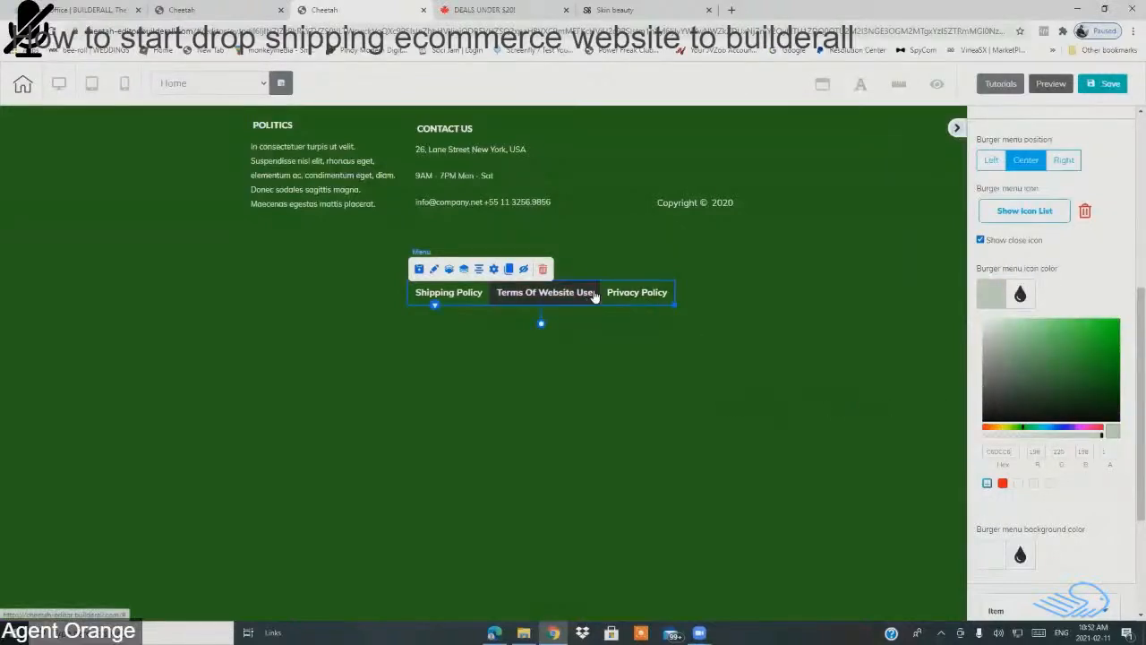
scroll(1088, 498, "down", 2)
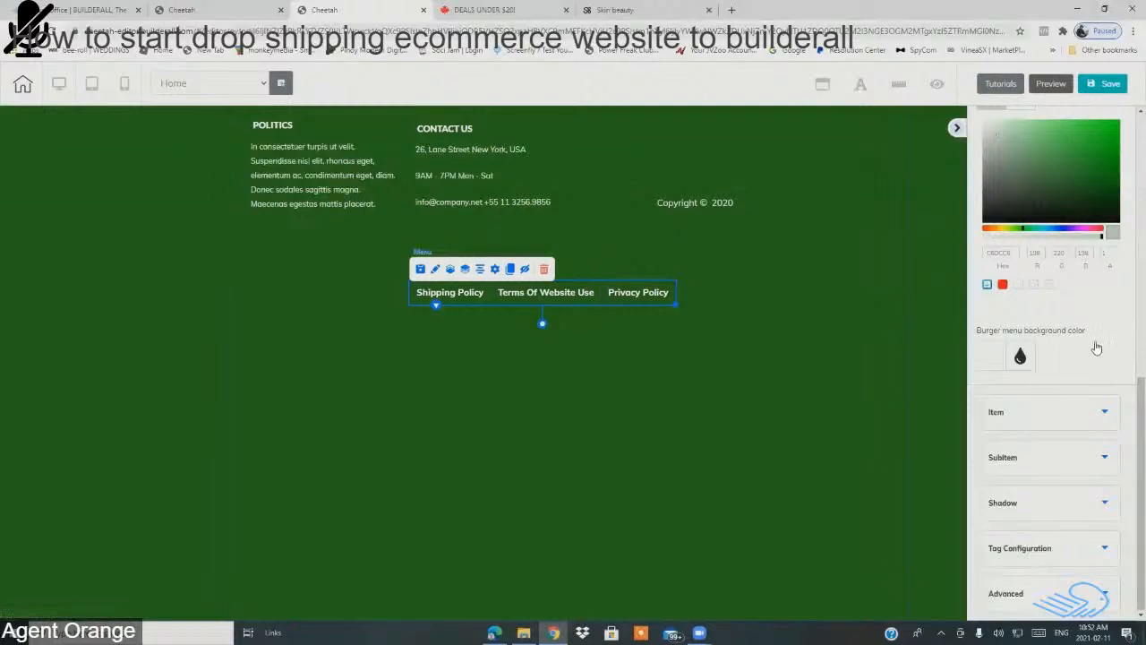
left_click(1110, 84)
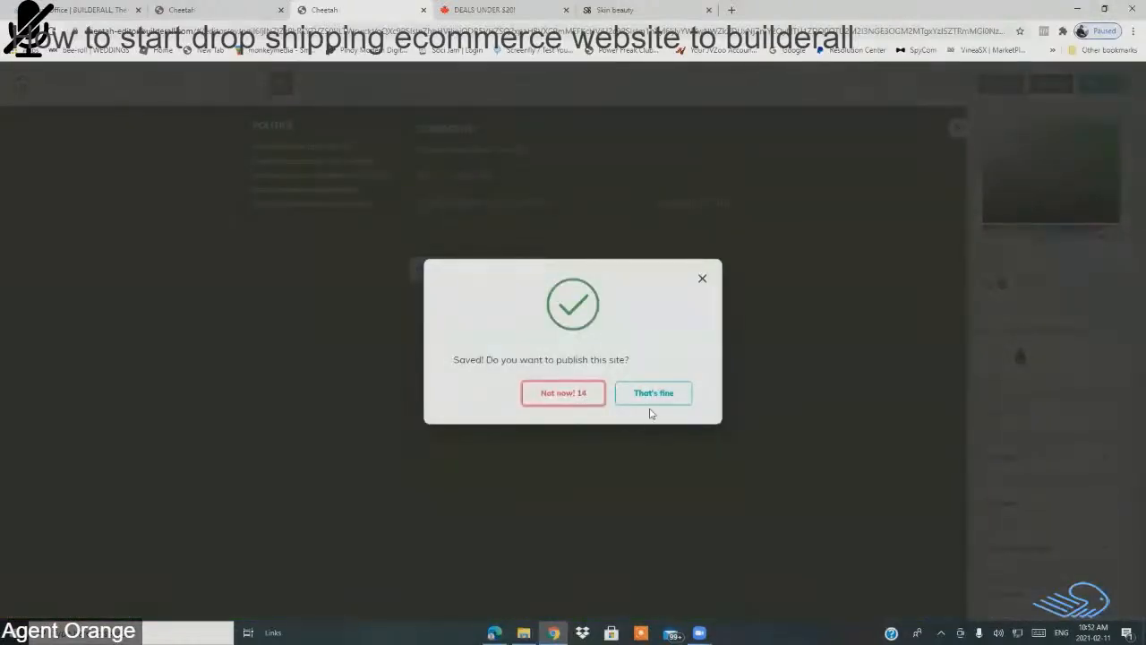
Step: Confirm publishing the site to todaysnutritionchoices.com and dismiss the It's Done! message
left_click(652, 394)
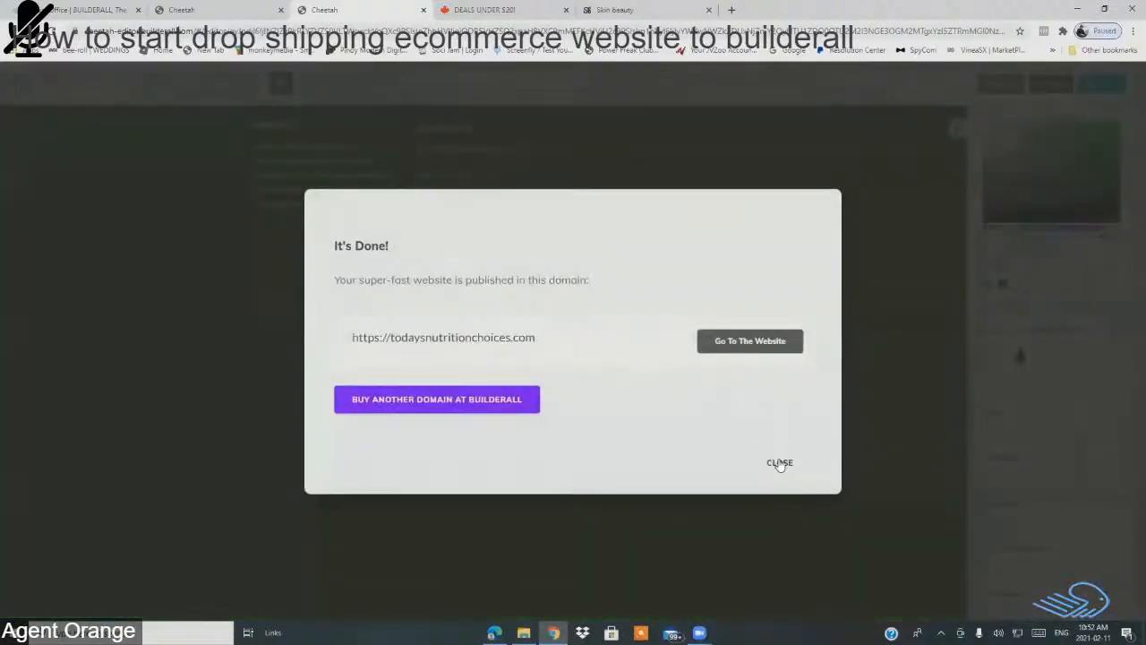
left_click(779, 460)
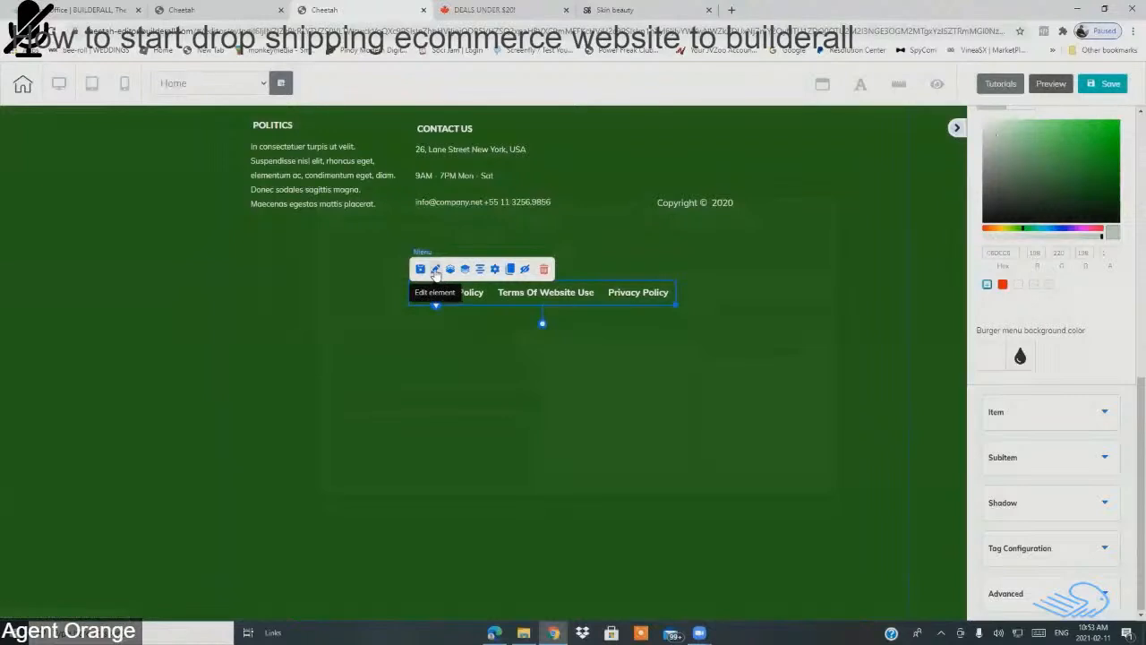
Step: Resize the green footer panel from 903 down to a height of 417
left_click(649, 411)
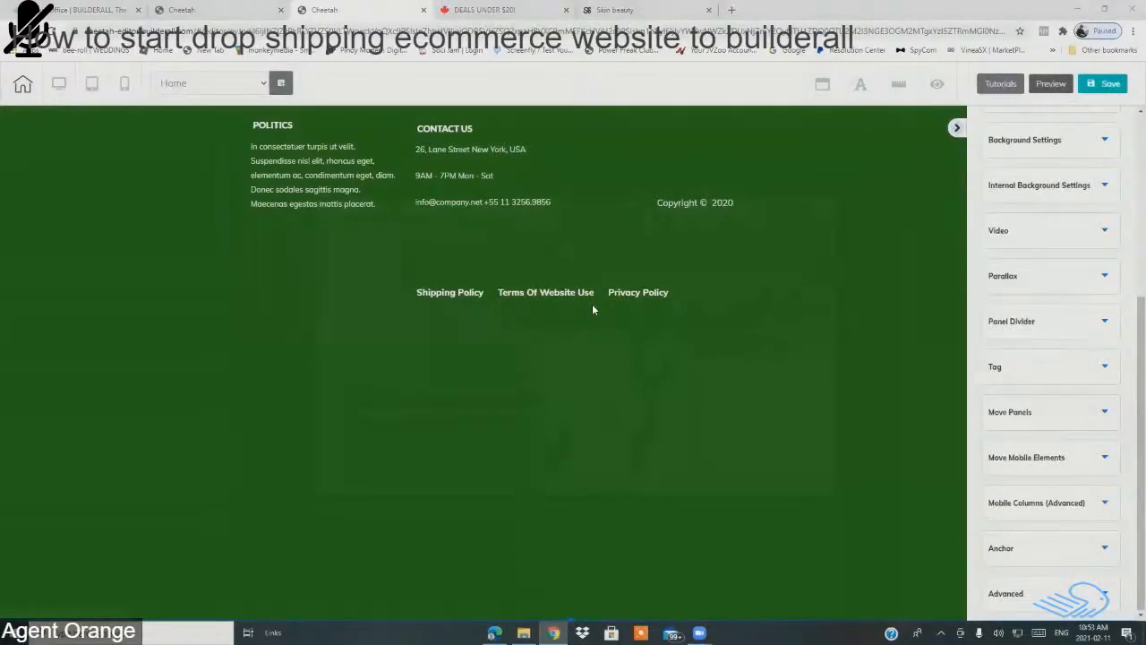
scroll(389, 268, "up", 3)
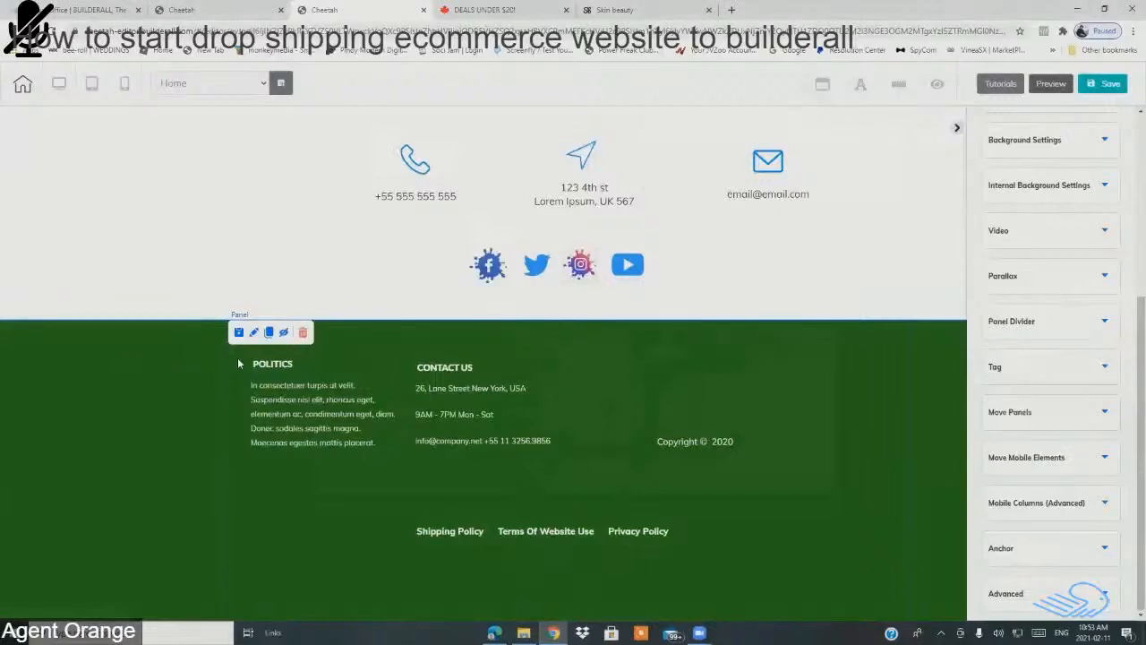
scroll(1130, 259, "up", 3)
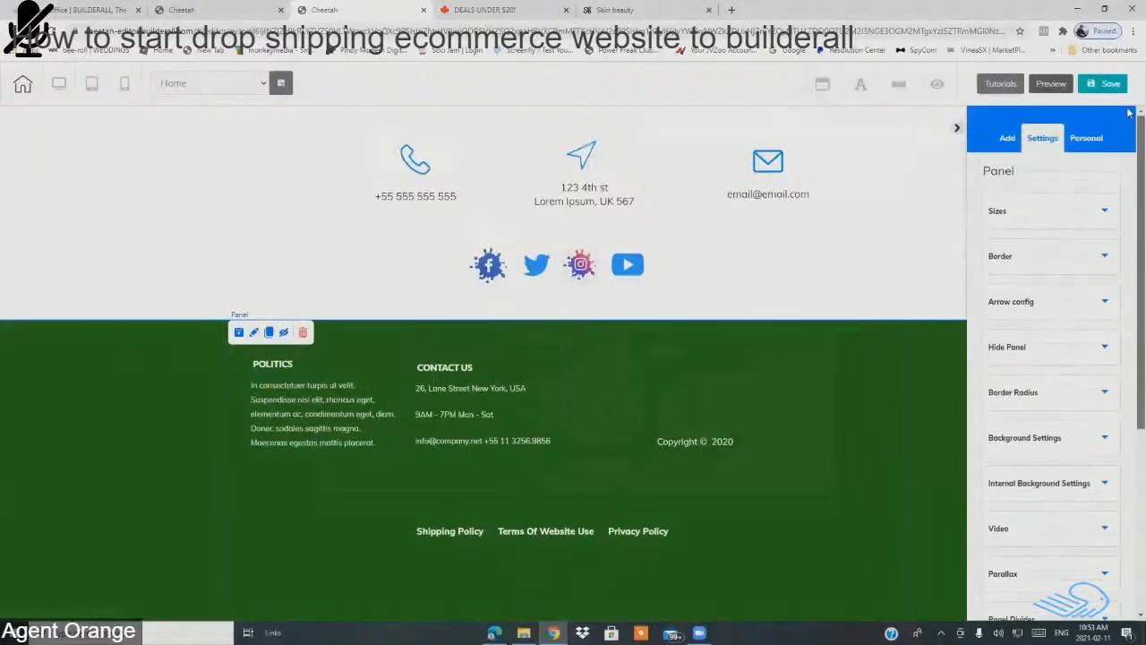
left_click(1012, 226)
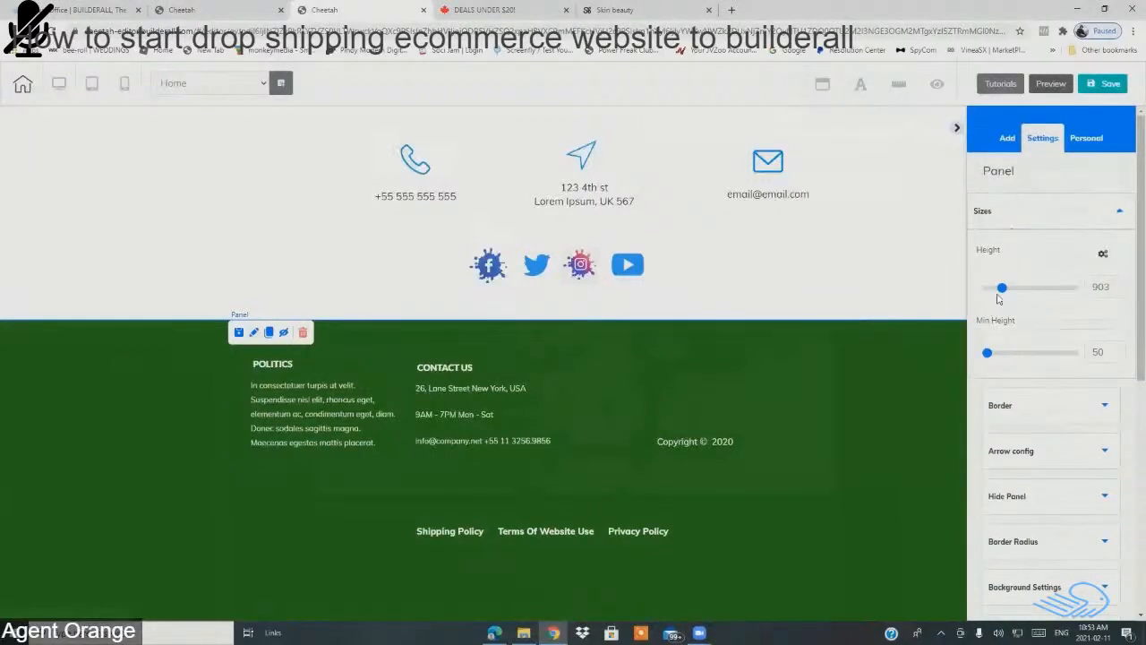
left_click_drag(1000, 291, 995, 287)
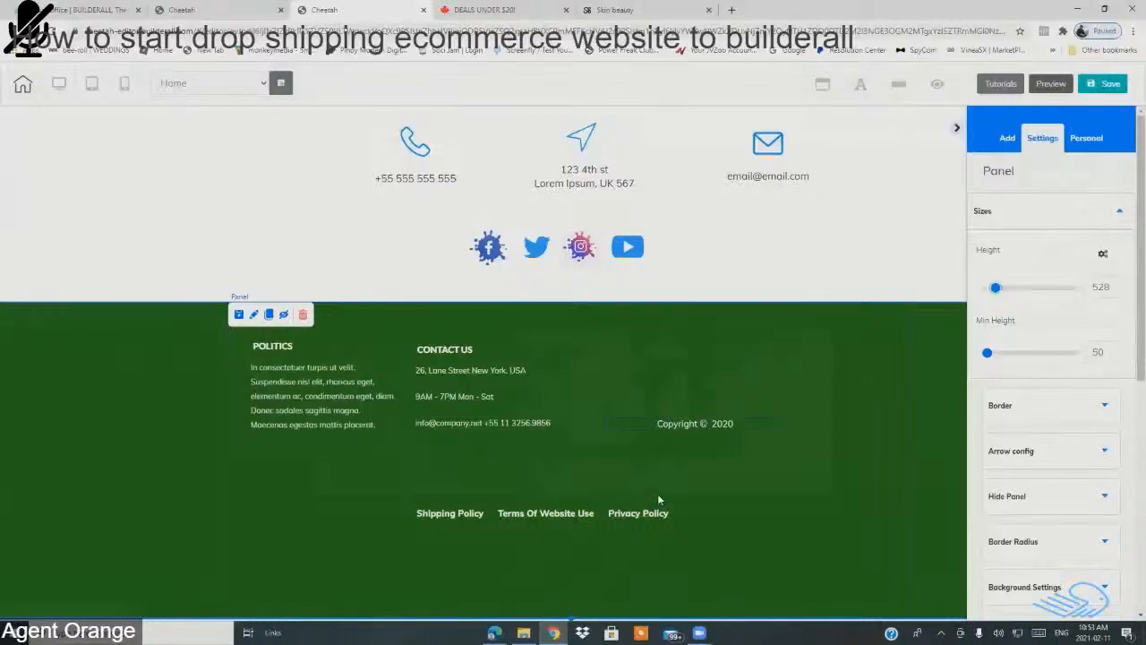
left_click_drag(572, 618, 554, 542)
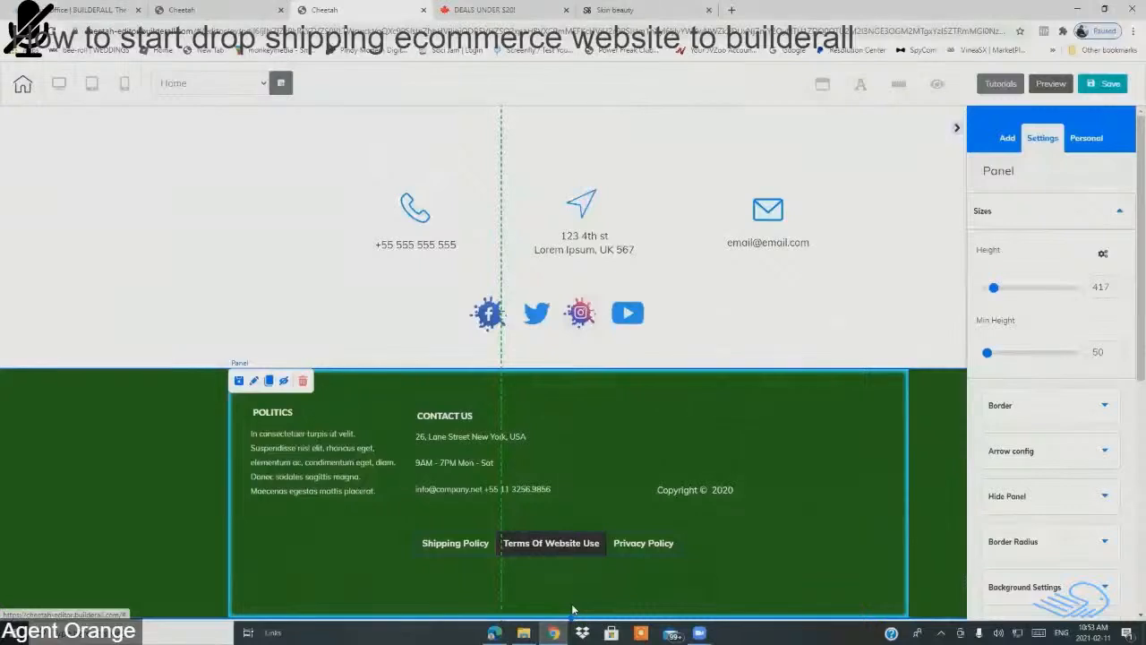
left_click(768, 527)
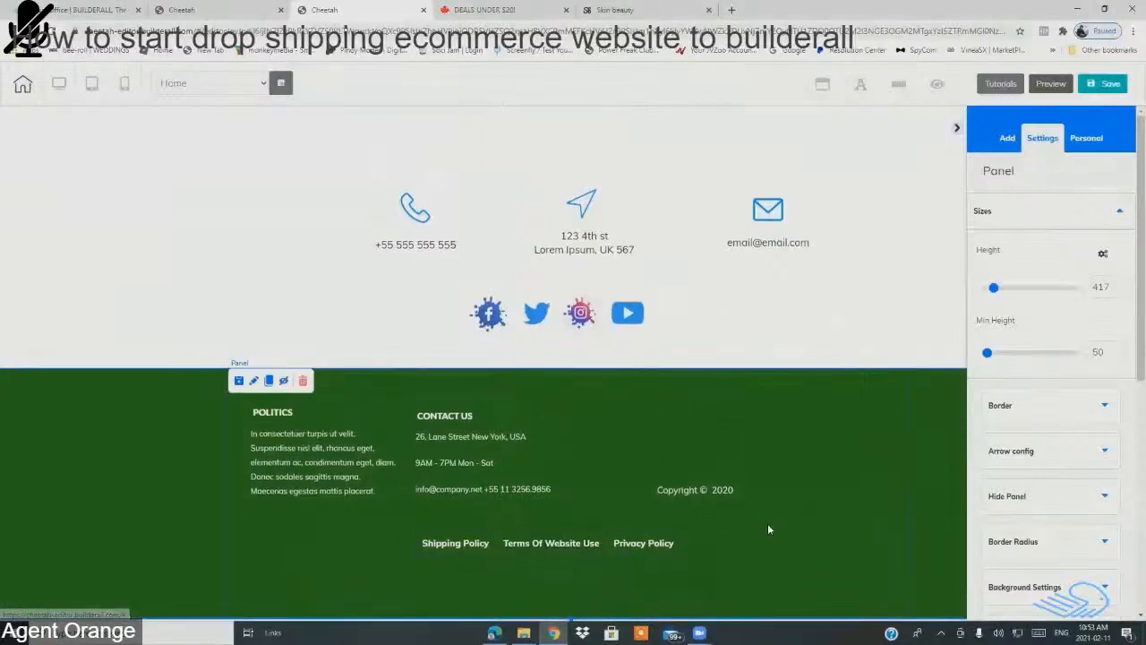
Step: Edit the Copyright © 2020 line, removing the space and inserting 'today' before the year
left_click(711, 489)
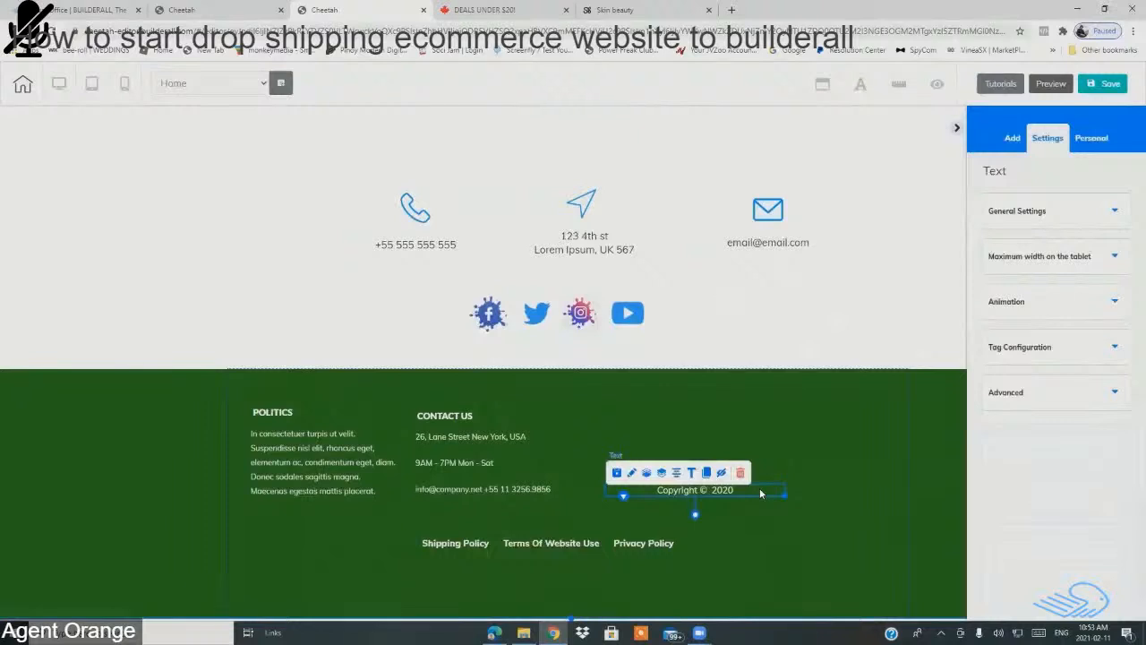
double_click(760, 491)
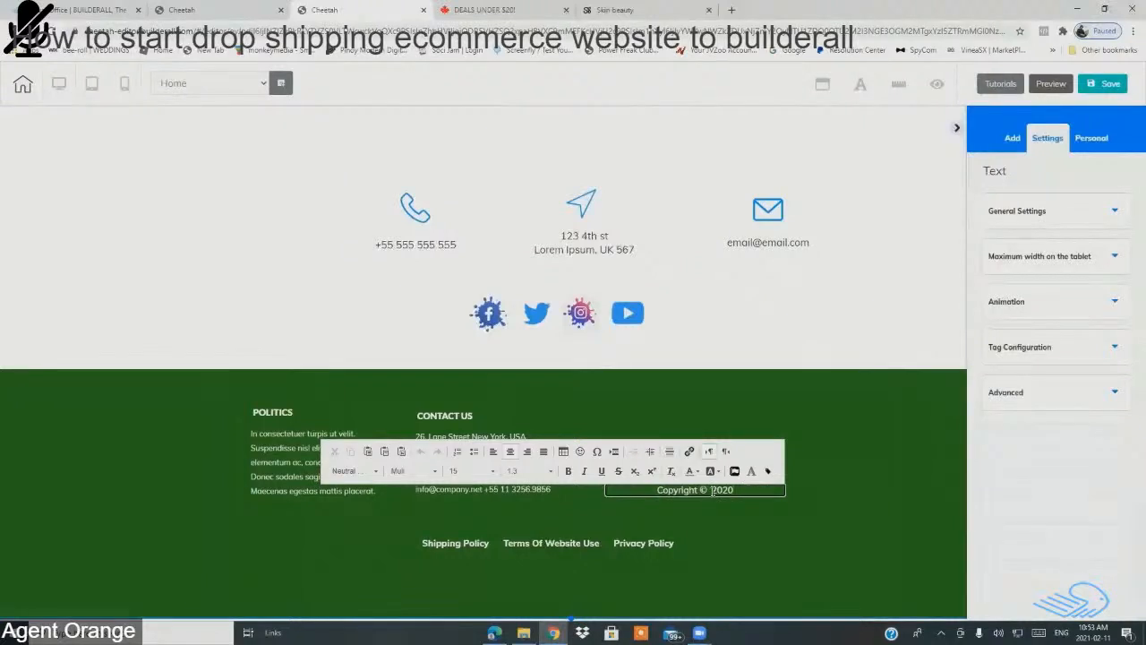
key("Delete")
key("BackSpace")
type("today")
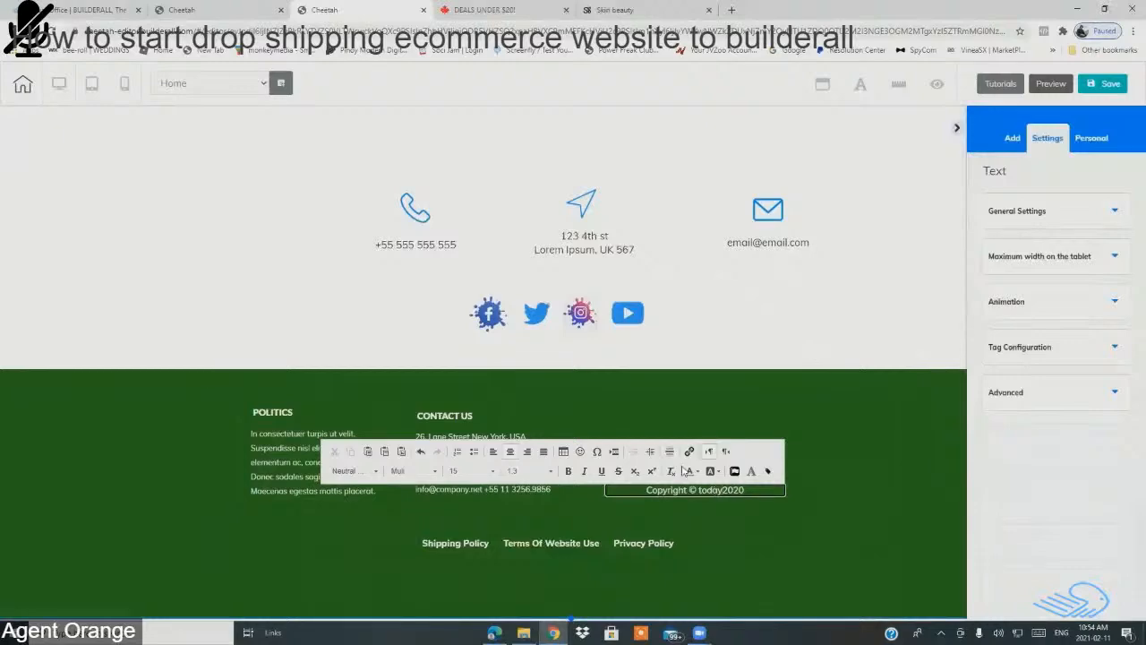
left_click(93, 9)
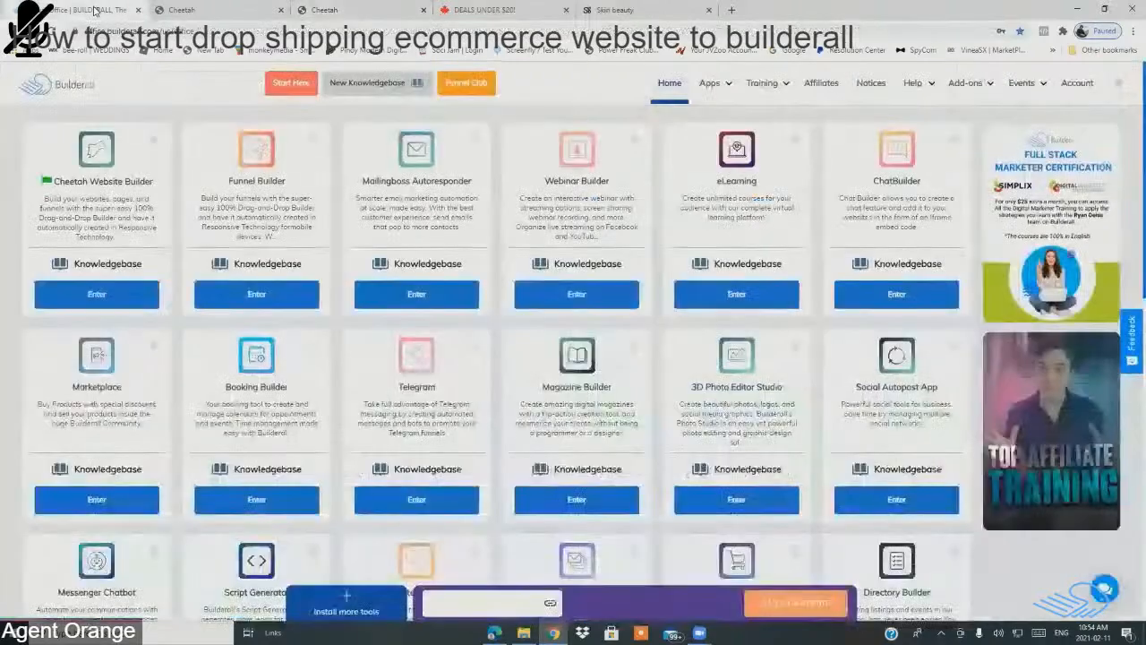
left_click(188, 11)
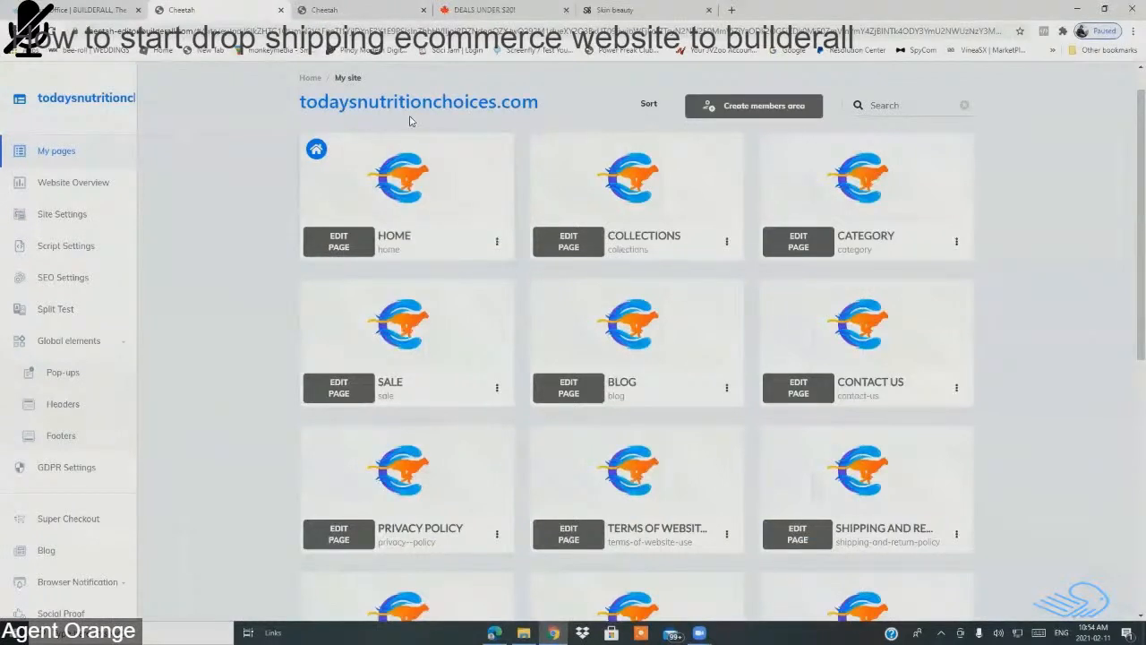
left_click(364, 12)
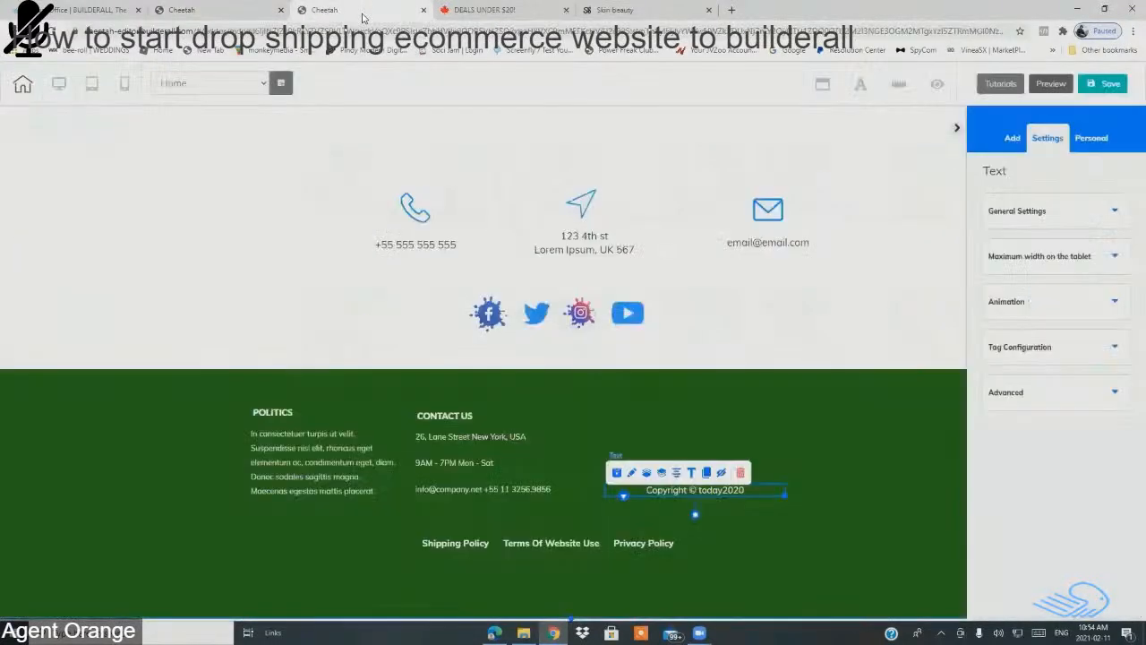
Step: Change the copyright text to 'Copyright © todaynutritions.com 2021'
double_click(765, 494)
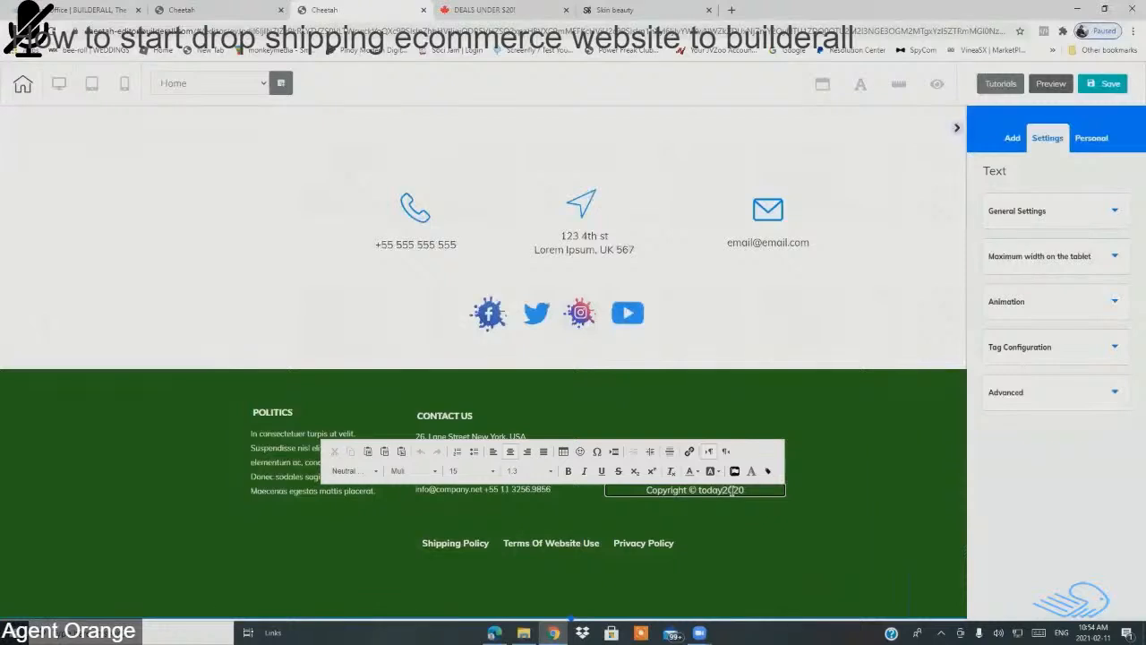
type("nuti")
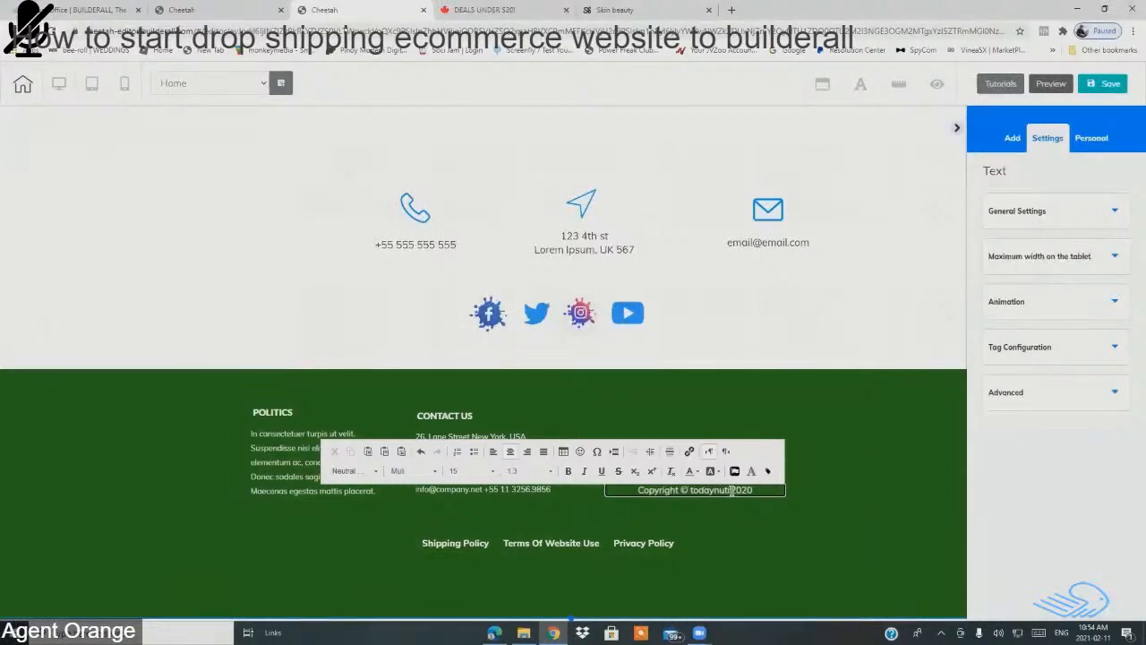
type("itions")
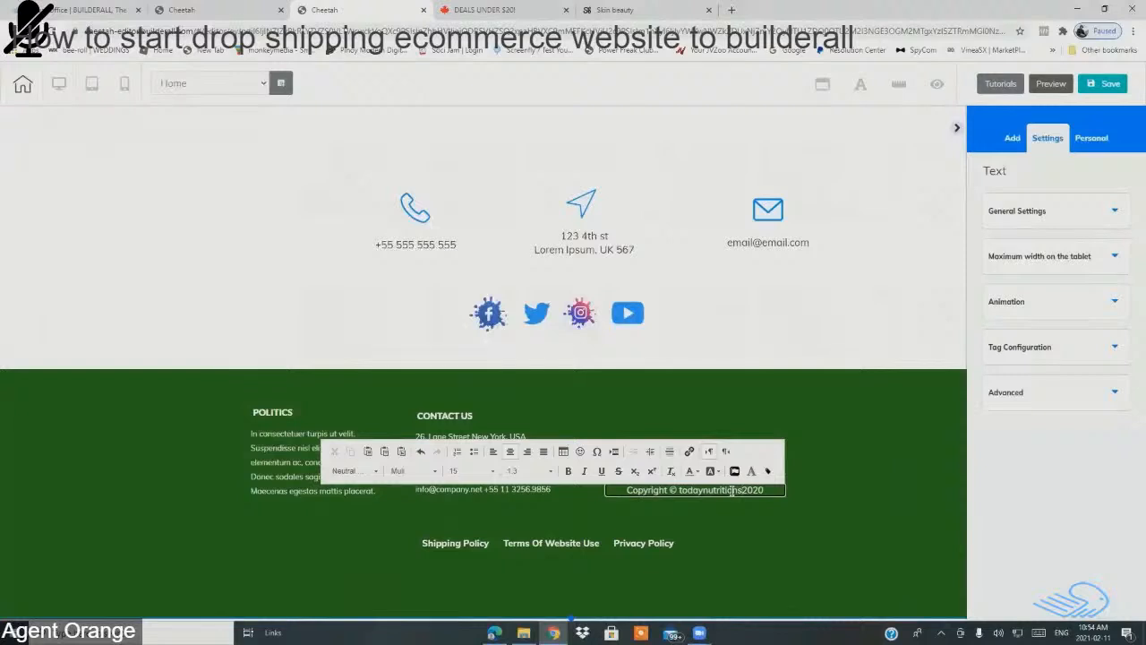
type(".com")
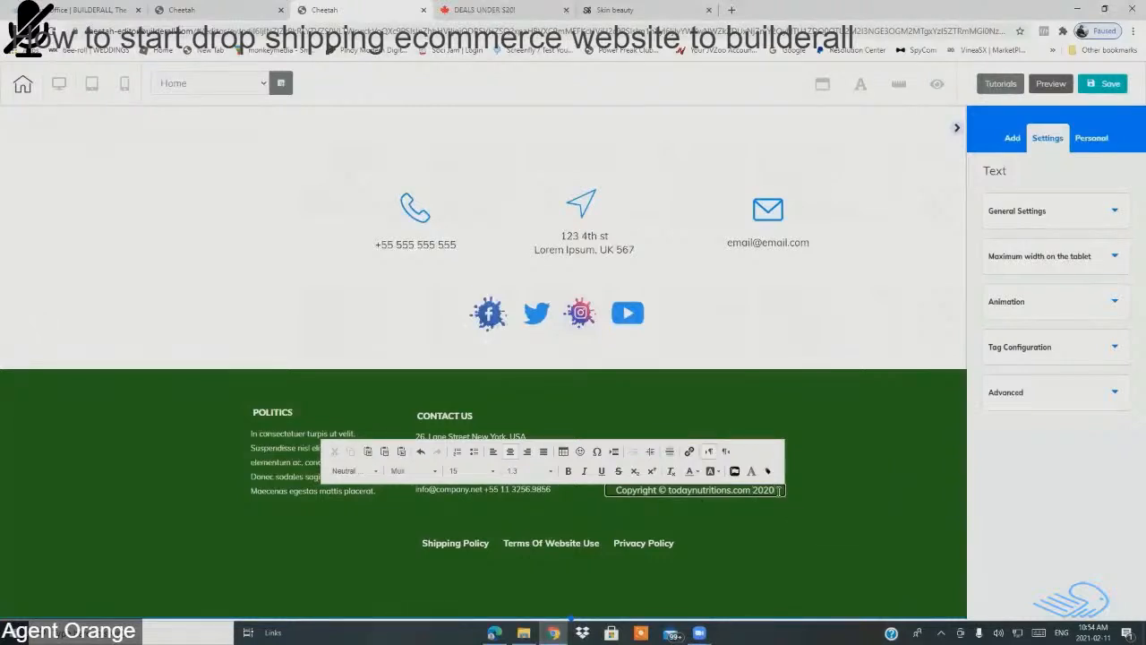
key("BackSpace")
type("1")
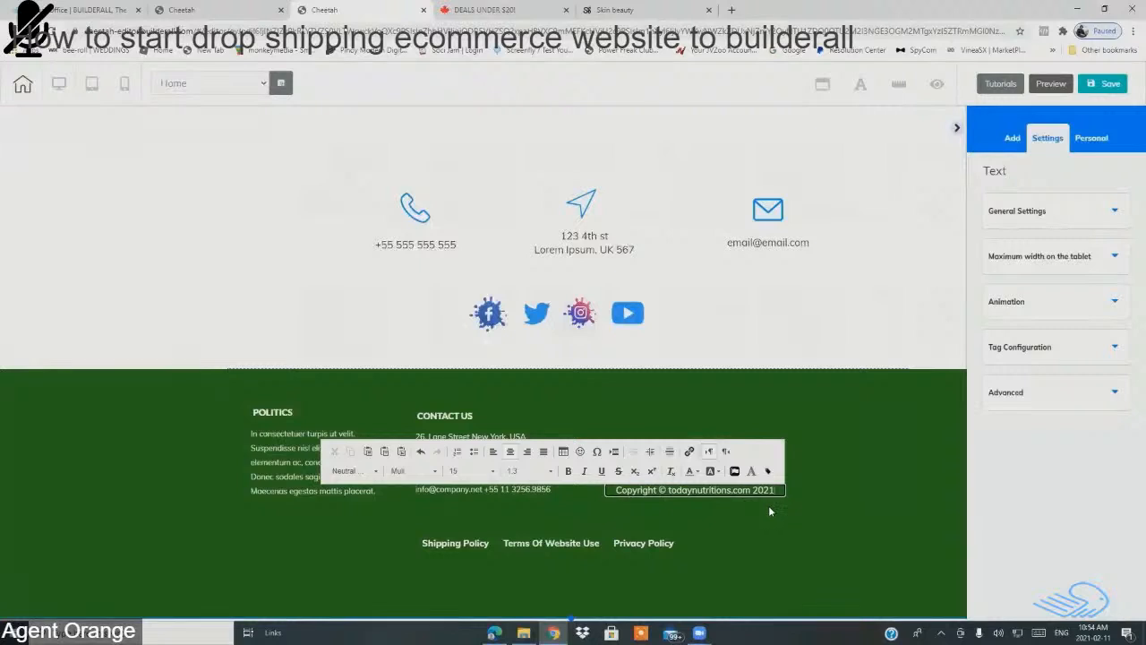
left_click(810, 513)
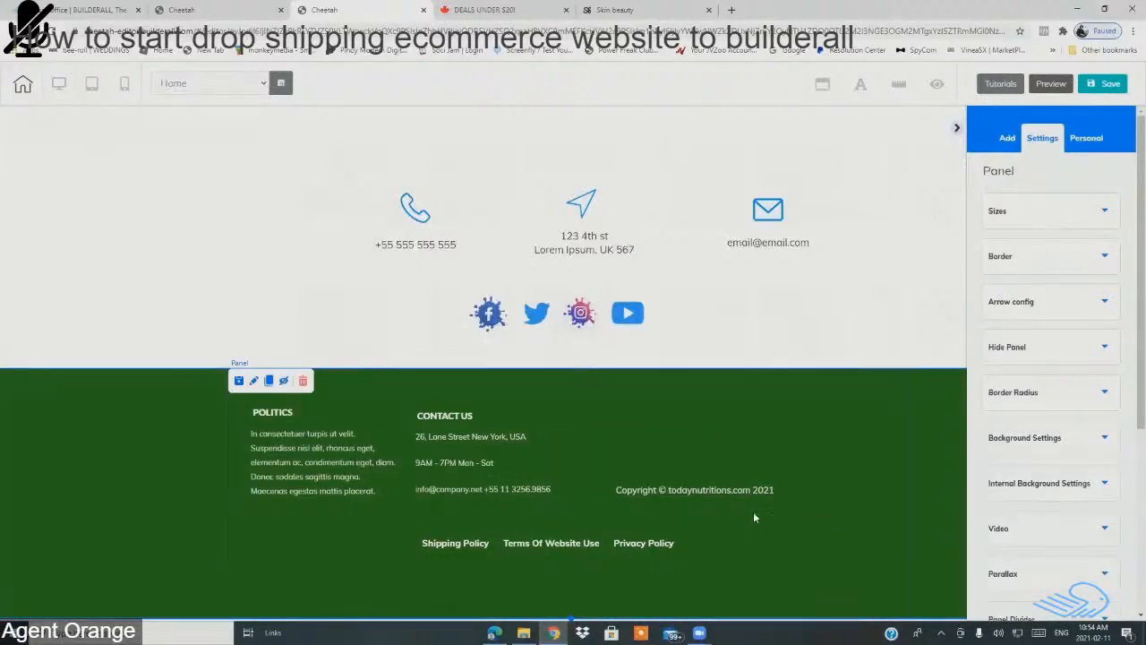
Step: Centre the Shipping Policy, Terms Of Website Use and Privacy Policy links in the footer
left_click(632, 601)
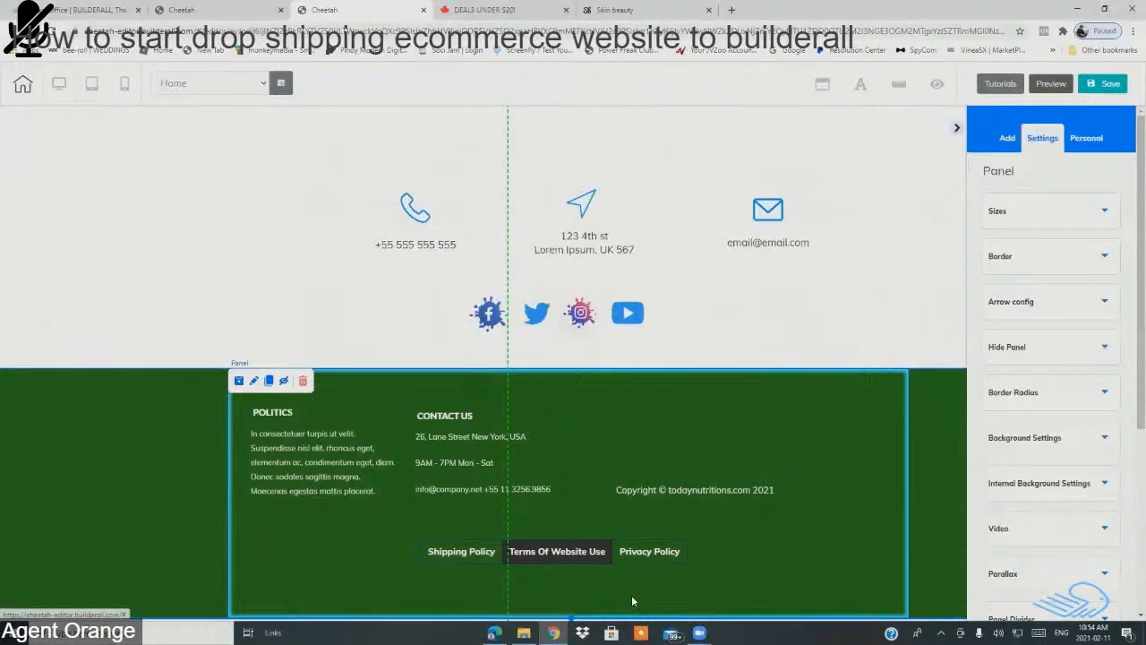
left_click(542, 548)
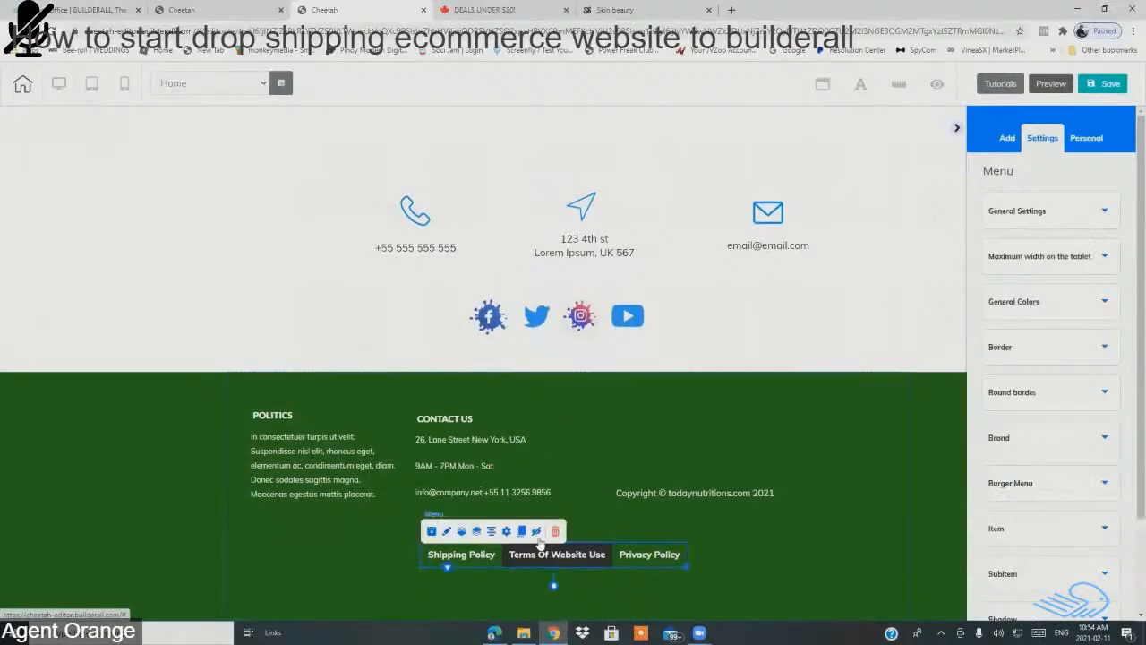
left_click(492, 535)
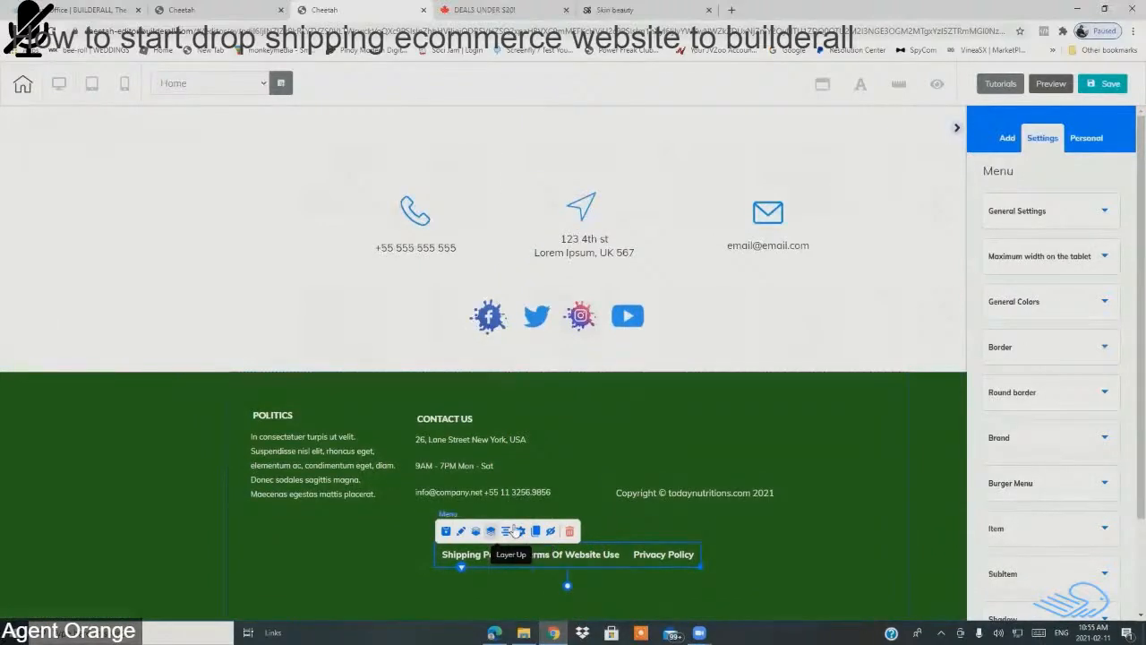
Step: Nudge the Contact Us and Politics columns upward, shifting Politics slightly left
left_click_drag(560, 413, 559, 404)
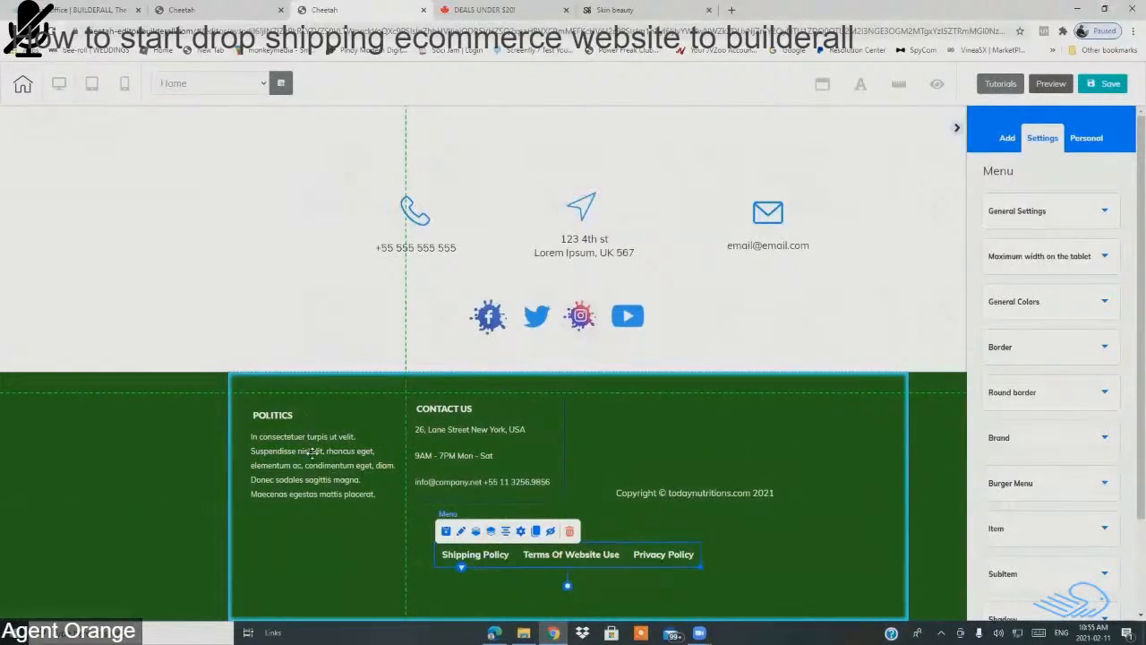
left_click(356, 436)
left_click_drag(382, 402, 382, 392)
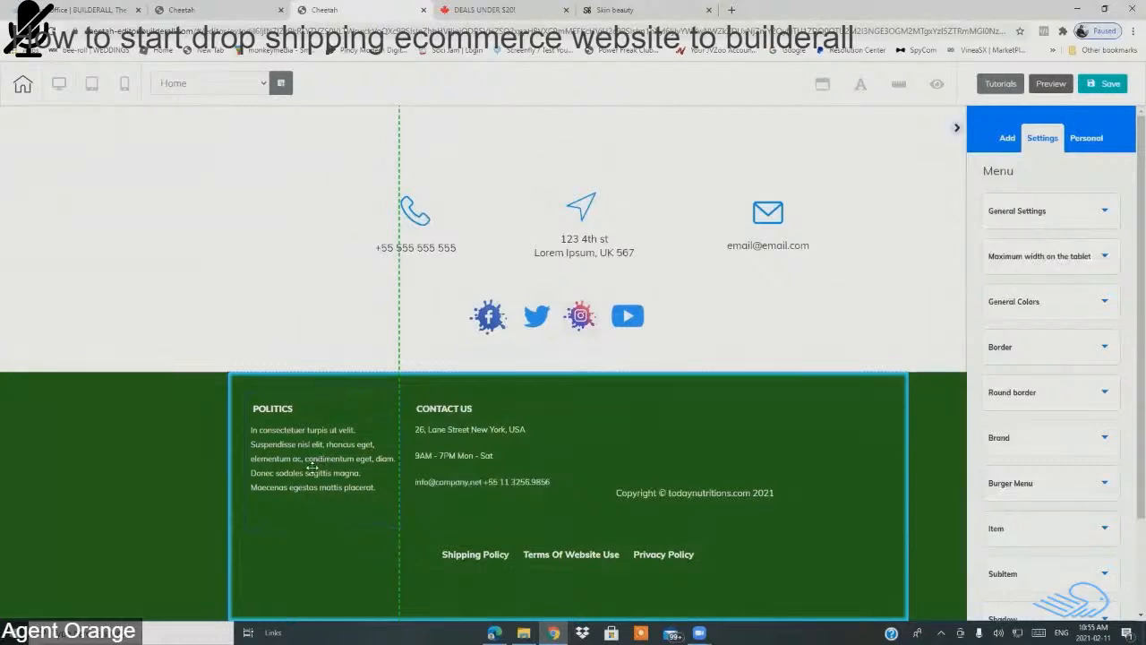
left_click_drag(377, 392, 287, 418)
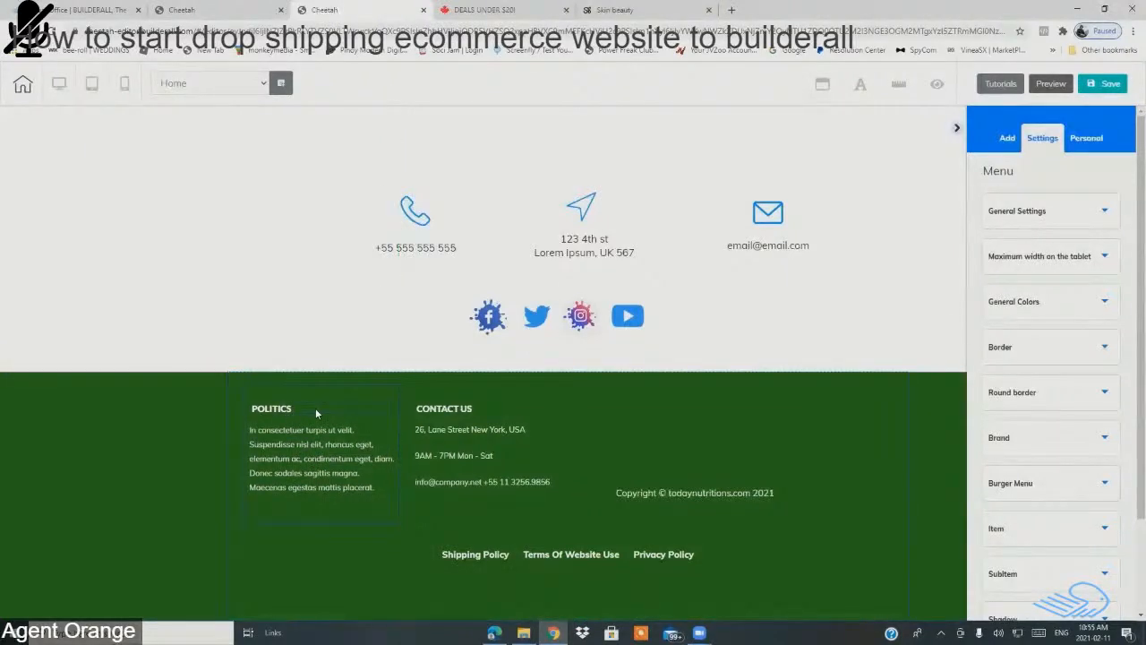
left_click(316, 407)
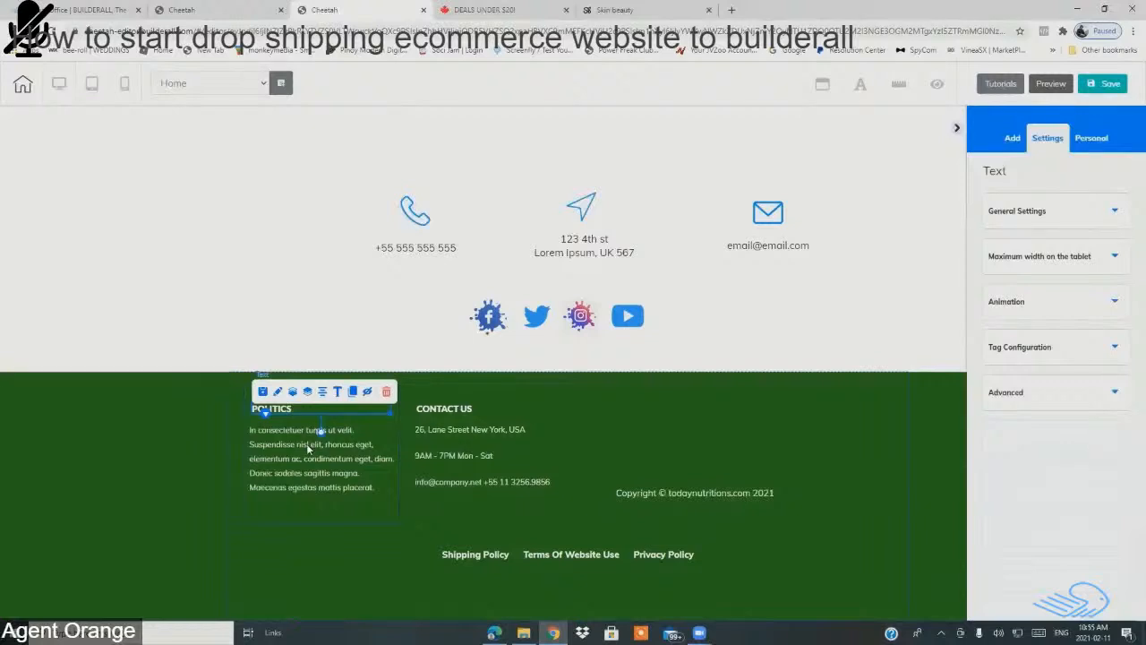
Step: Rename the POLITICS heading to 'About Us'
double_click(363, 407)
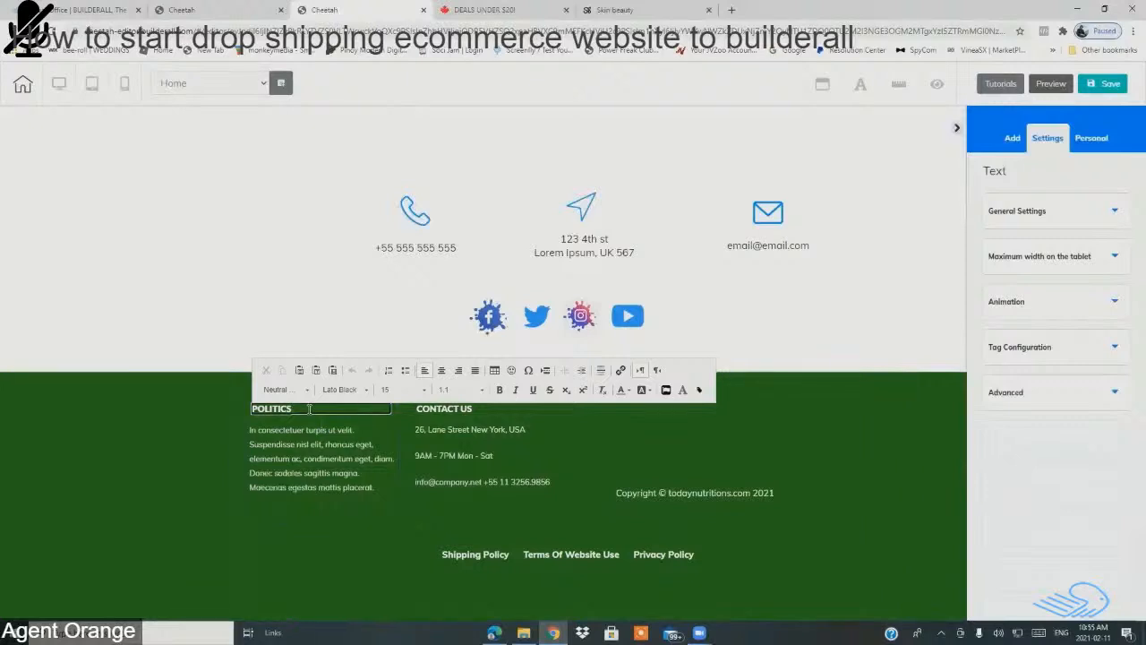
key("BackSpace")
key("BackSpace")
key("BackSpace")
key("BackSpace")
key("BackSpace")
key("BackSpace")
key("BackSpace")
type("About Us")
left_click(257, 409)
key("BackSpace")
Step: Set the About Us heading in the london font at size 30
triple_click(313, 410)
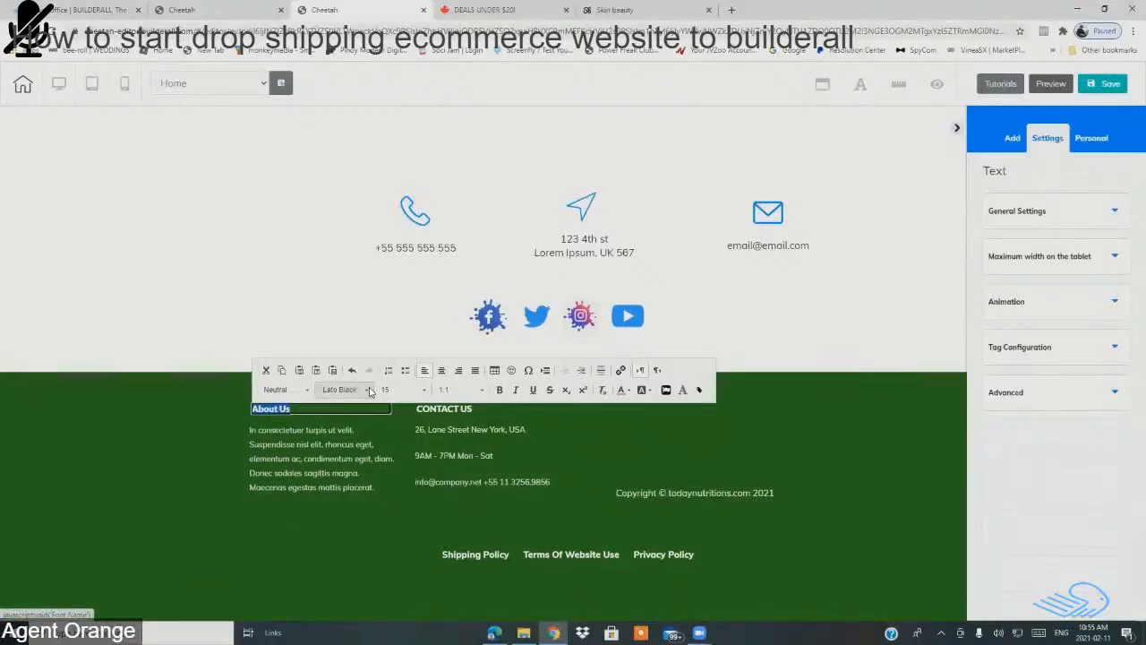
left_click(364, 391)
left_click(365, 393)
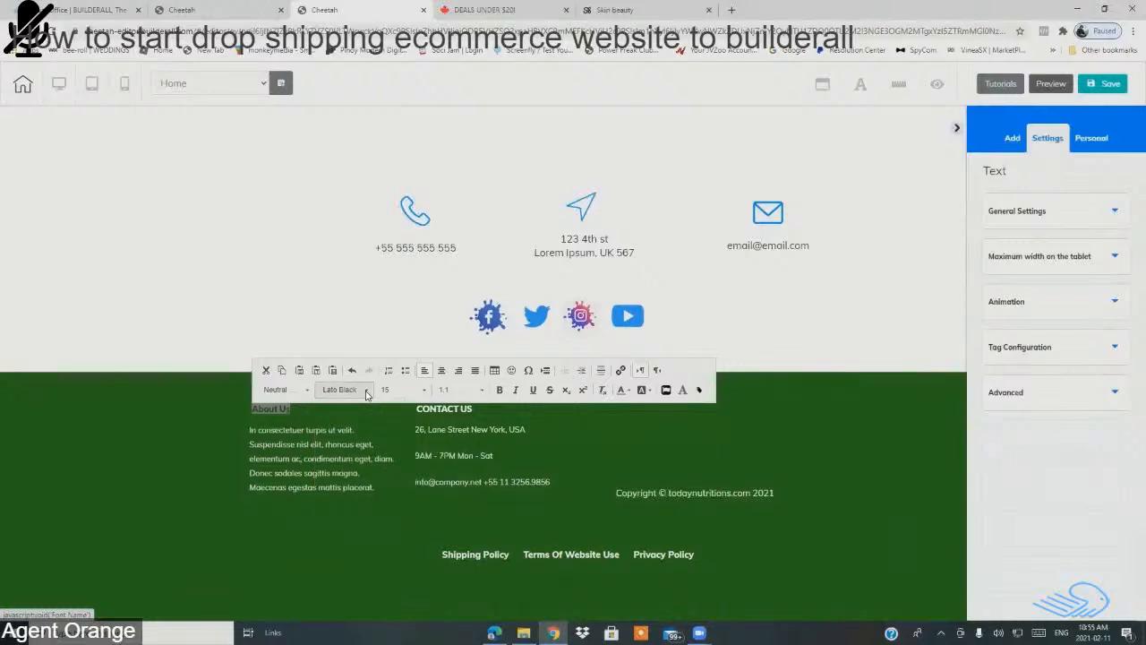
left_click(365, 392)
scroll(358, 457, "down", 10)
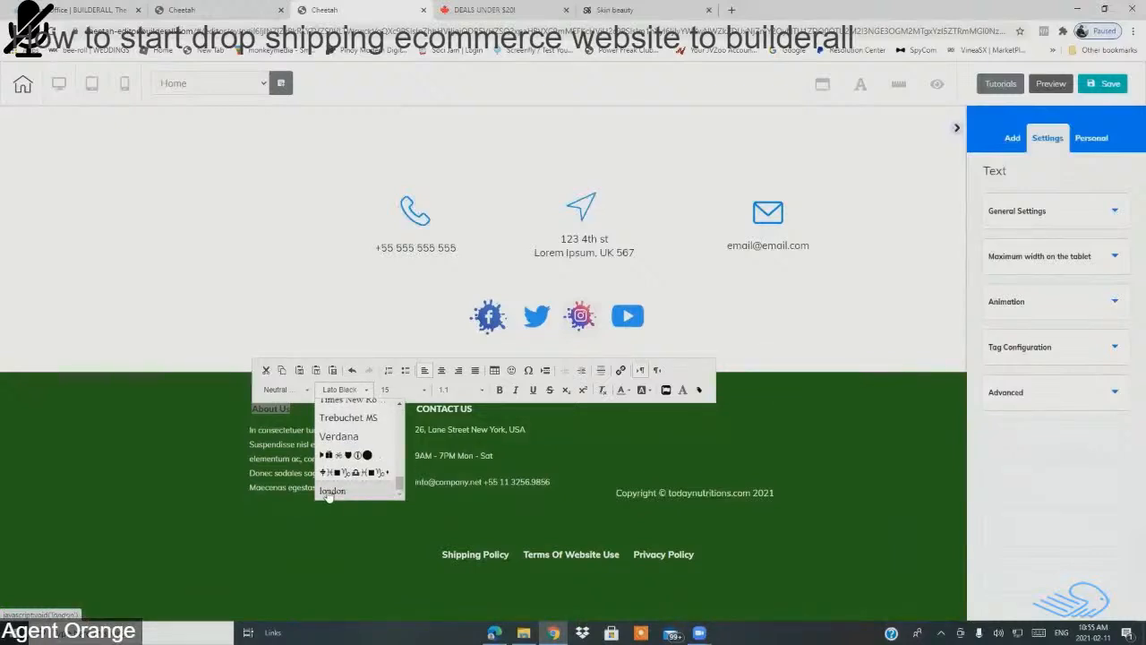
left_click(329, 492)
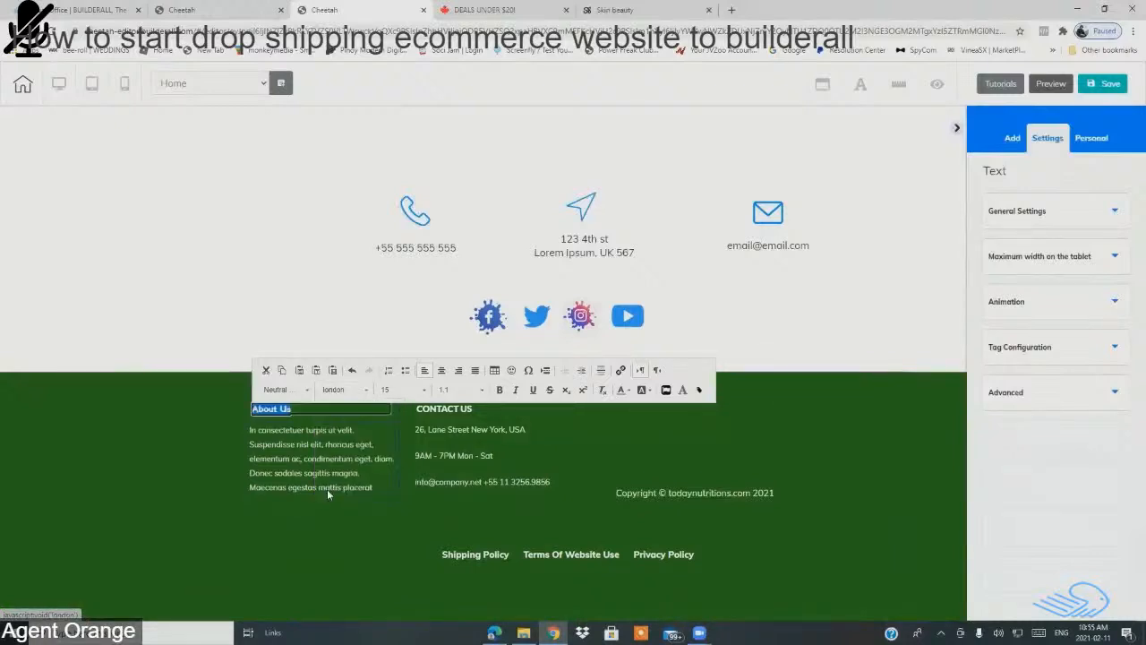
left_click(426, 394)
scroll(409, 465, "down", 3)
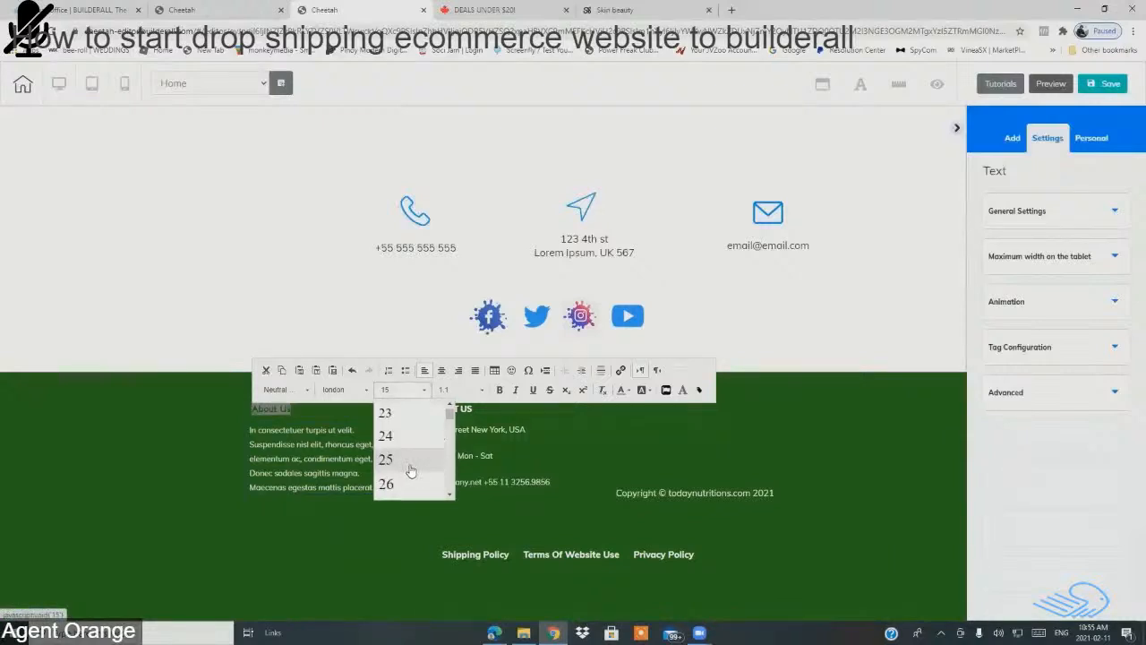
scroll(409, 471, "down", 2)
left_click(409, 471)
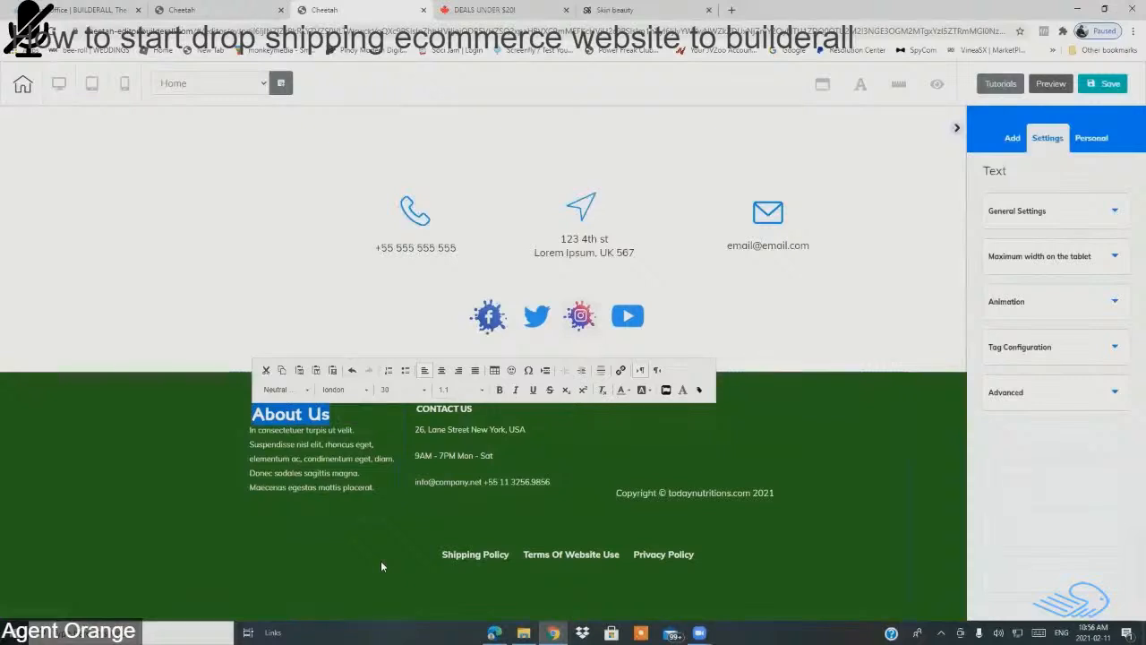
left_click(359, 498)
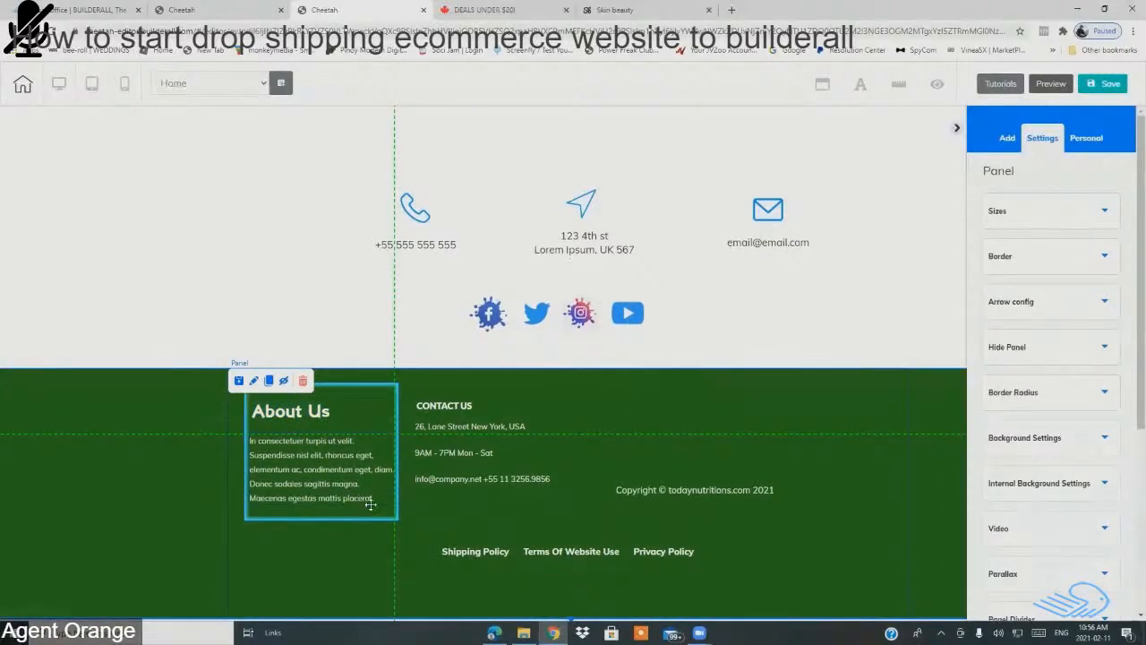
Step: Move the CONTACT US column further right in the footer
left_click(537, 515)
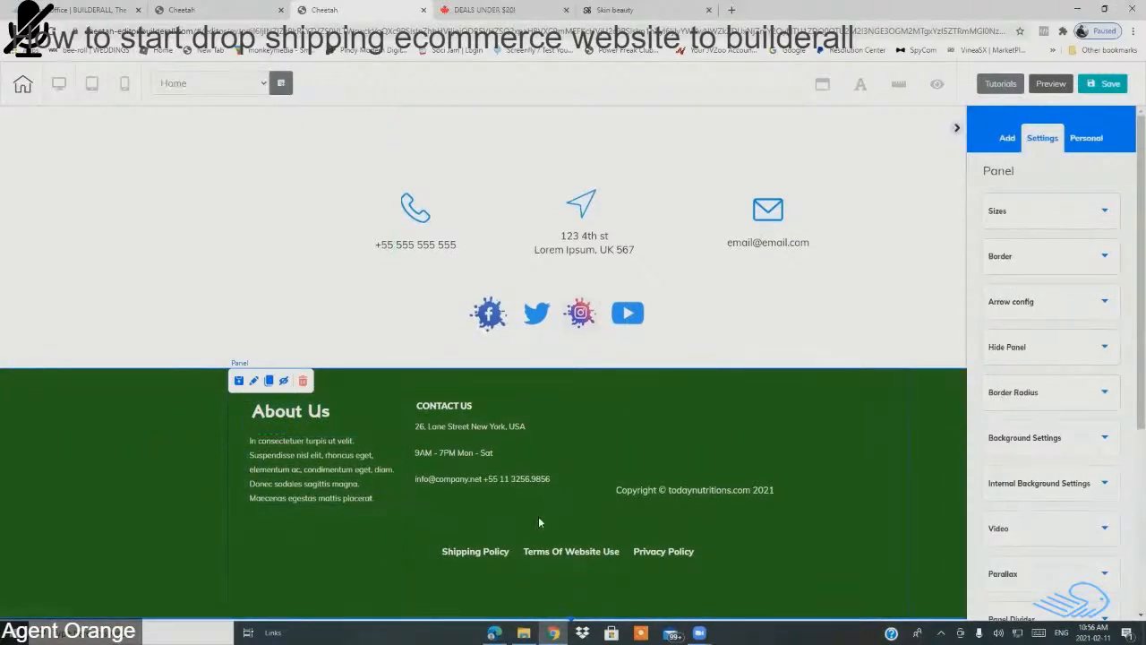
left_click(386, 505)
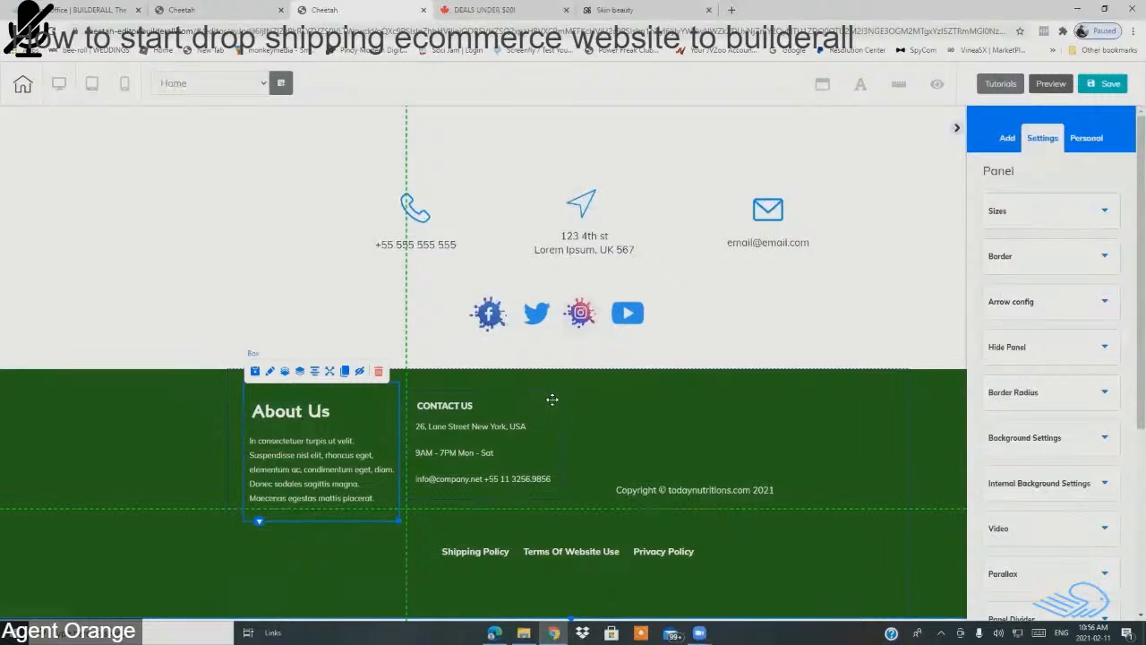
left_click(553, 417)
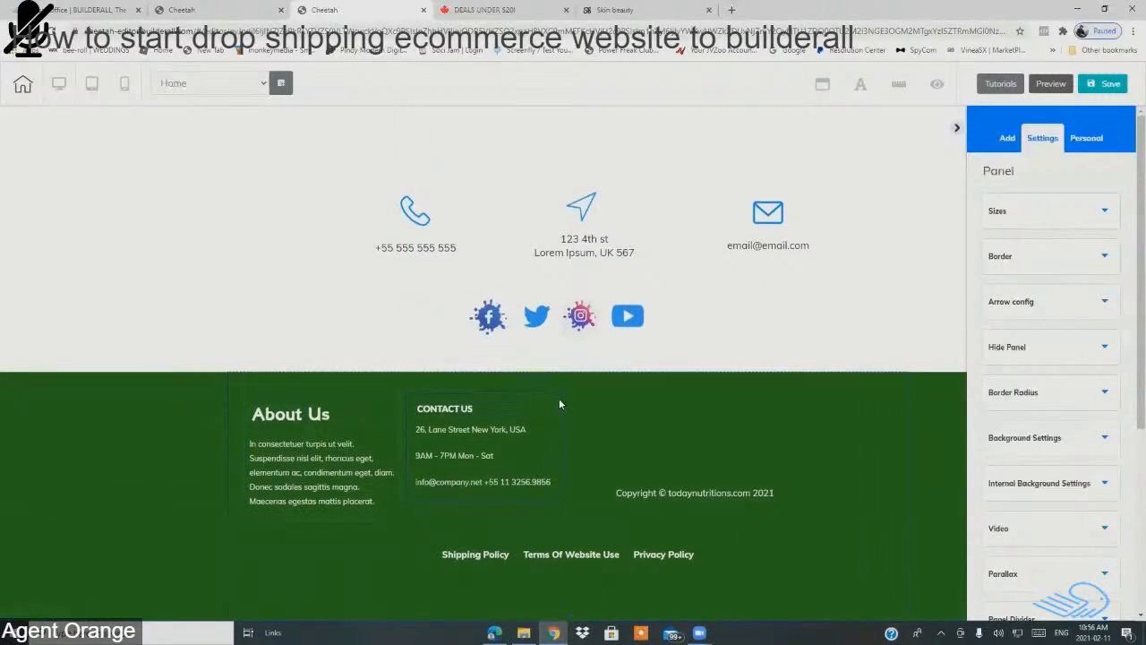
left_click_drag(559, 398, 675, 397)
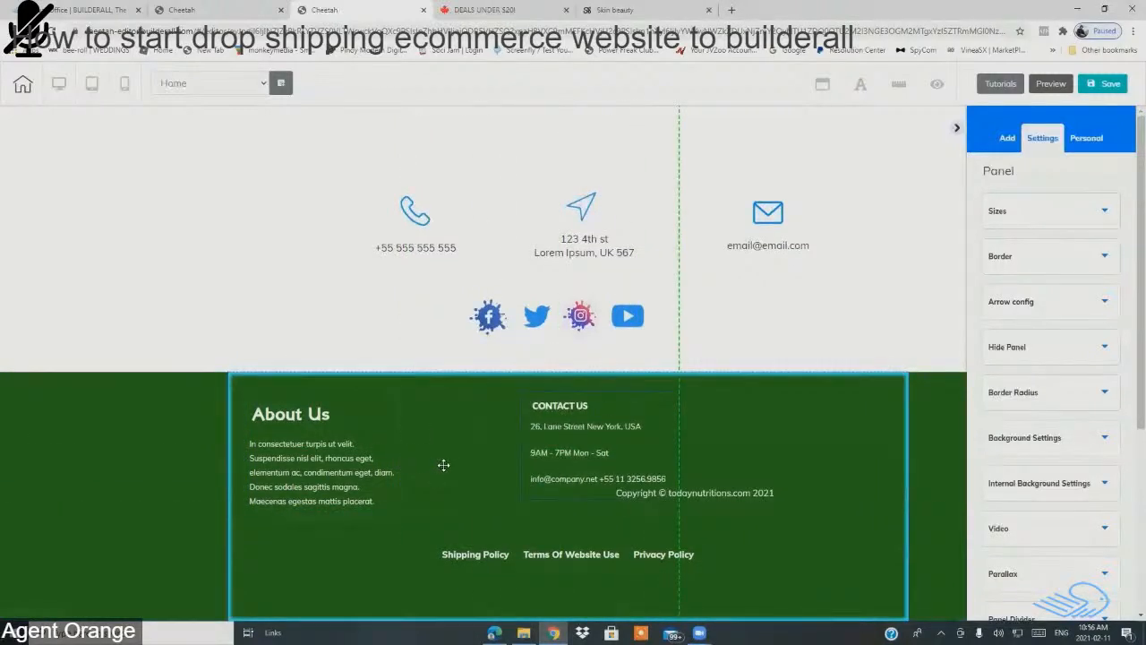
Step: Raise the green footer panel's height from 417 to 699
left_click(413, 590)
left_click(1007, 215)
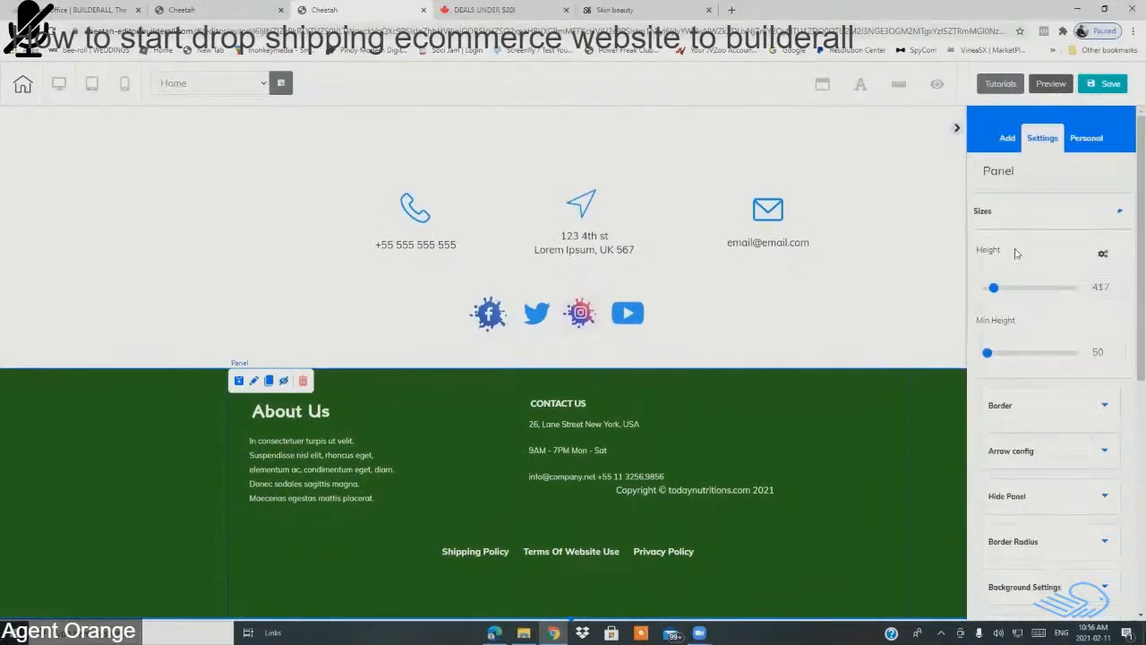
scroll(711, 444, "down", 2)
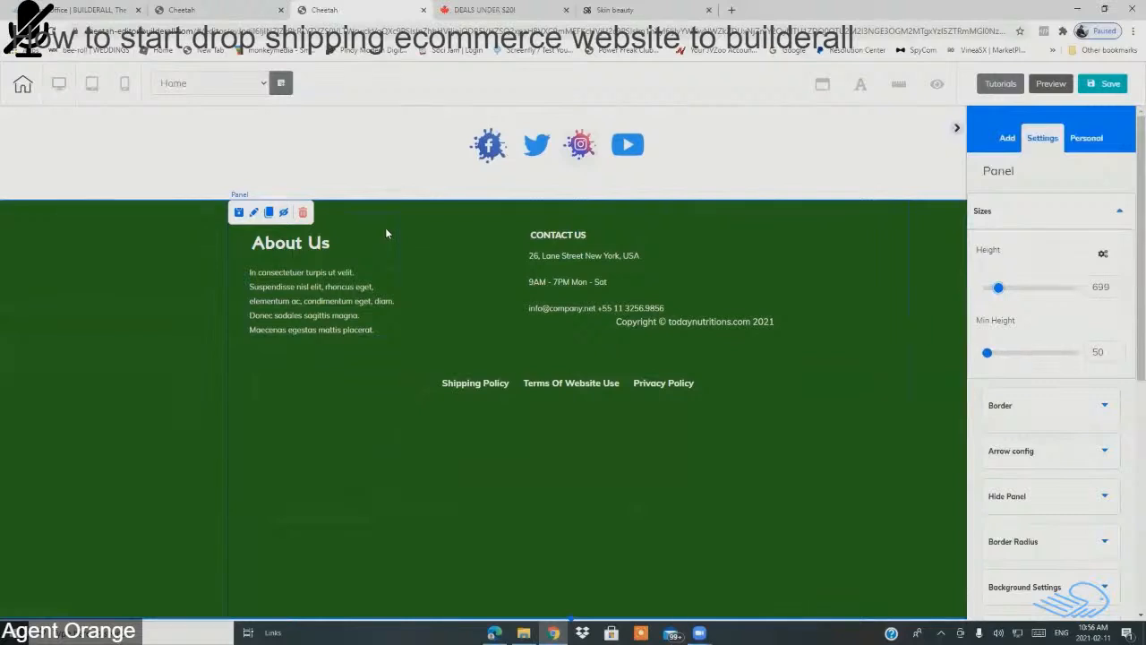
Step: Make the About Us box wider and taller
left_click(387, 231)
left_click_drag(417, 354, 493, 366)
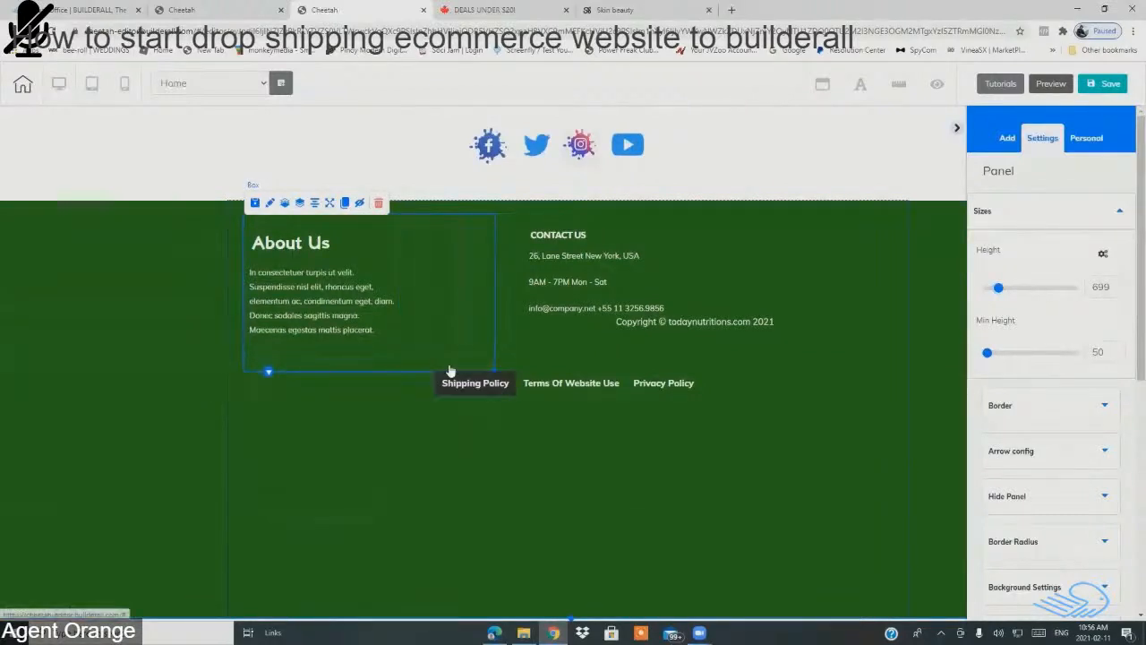
left_click(450, 370)
Step: Widen the About Us paragraph so its text reflows
left_click(375, 318)
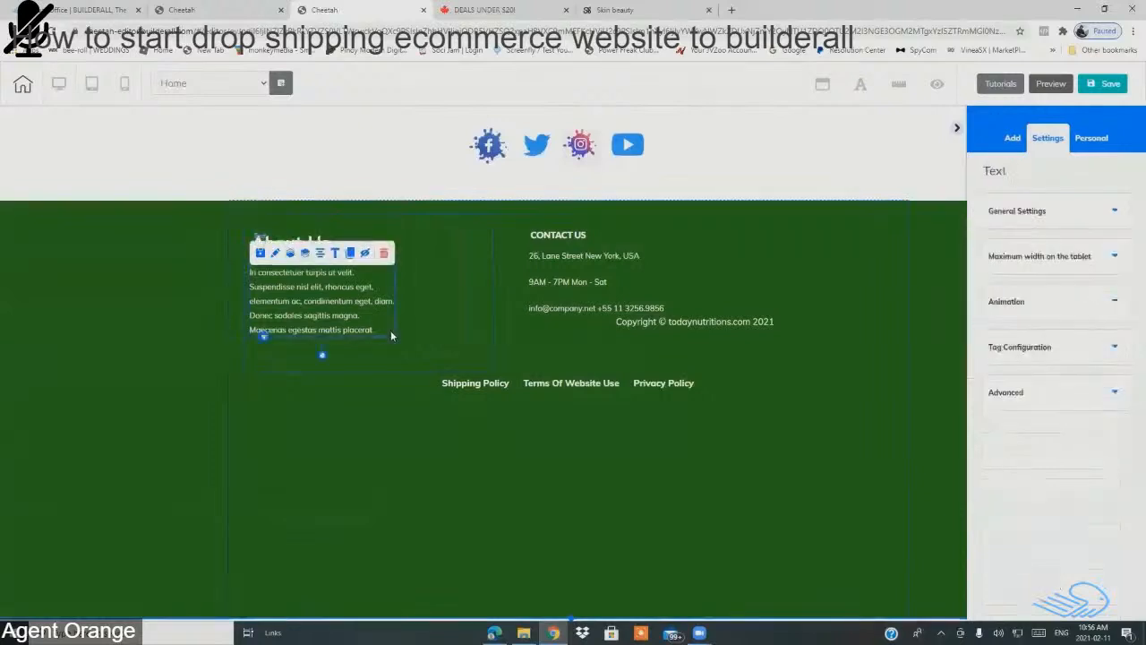
left_click_drag(390, 331, 487, 349)
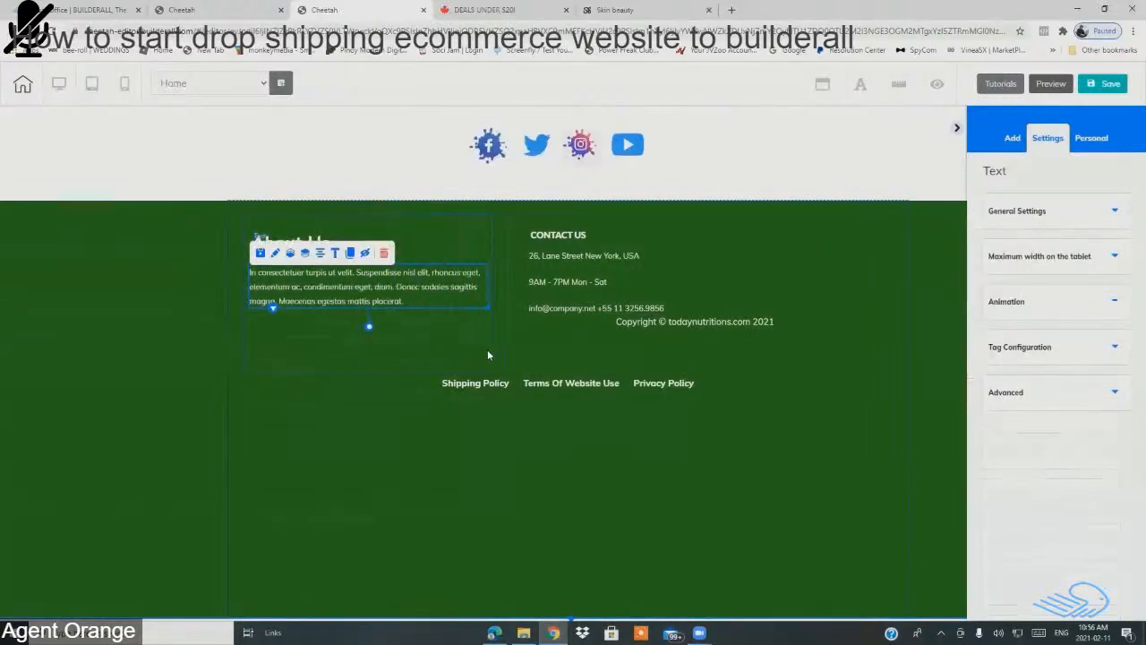
left_click(470, 335)
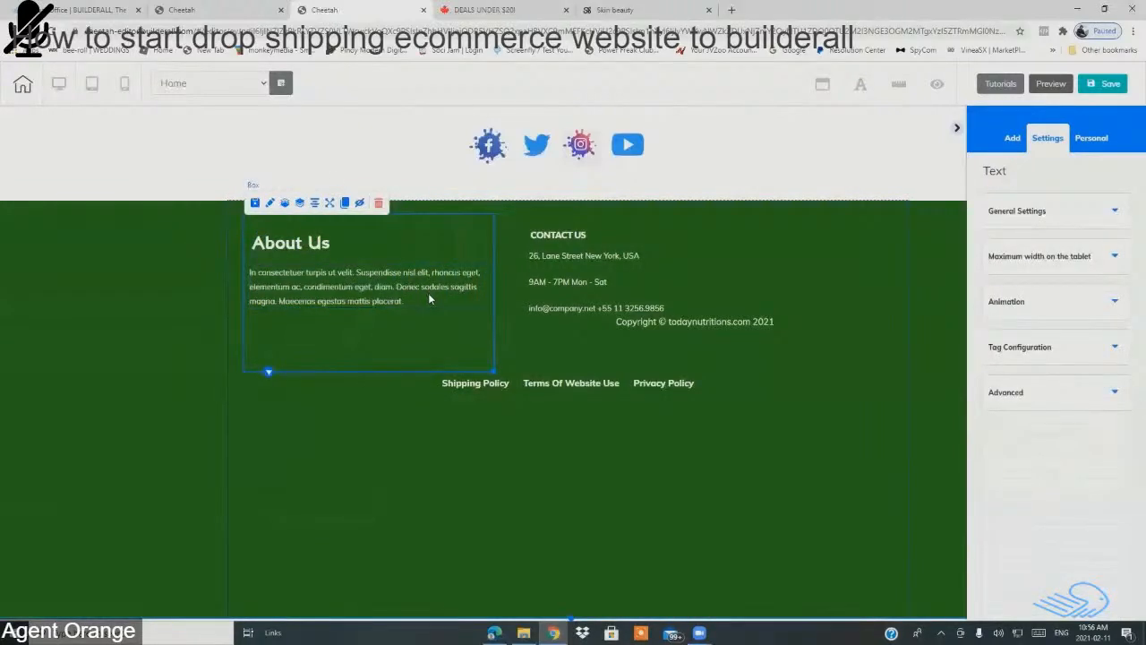
Step: Set the About Us paragraph text to Montserrat at size 20
left_click(428, 298)
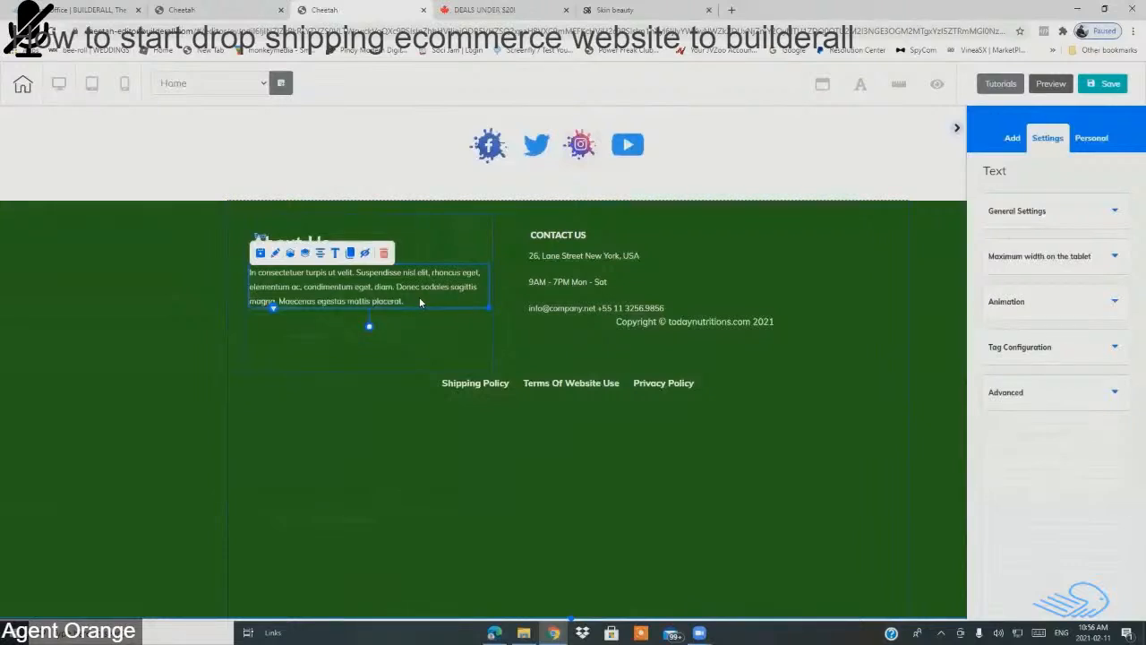
double_click(419, 299)
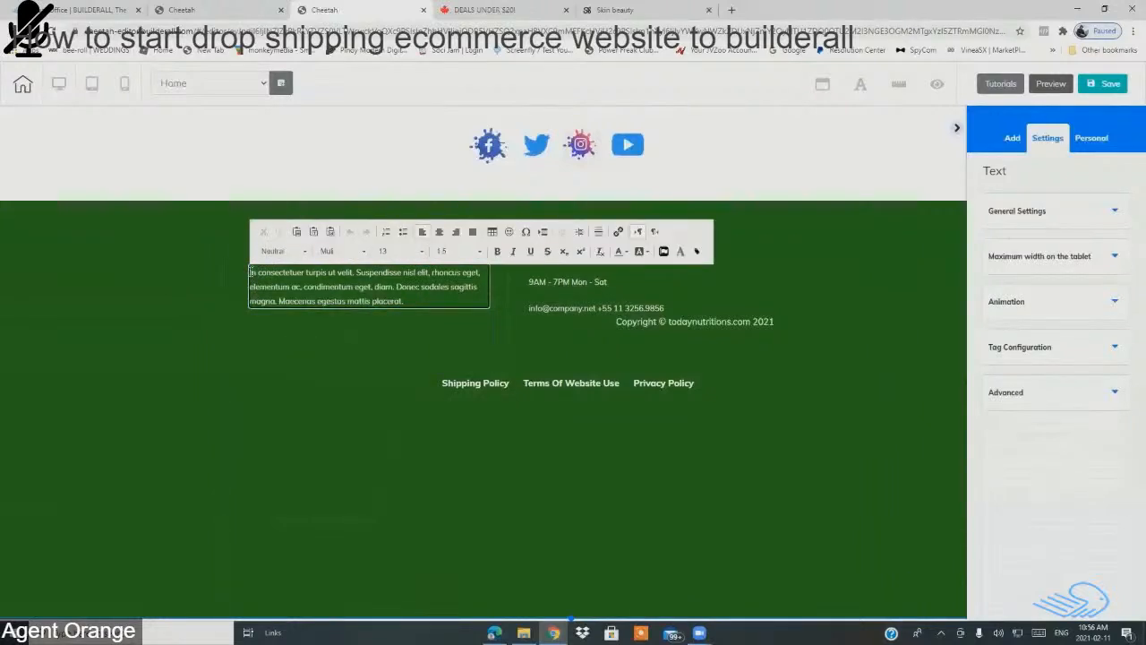
left_click_drag(249, 272, 441, 306)
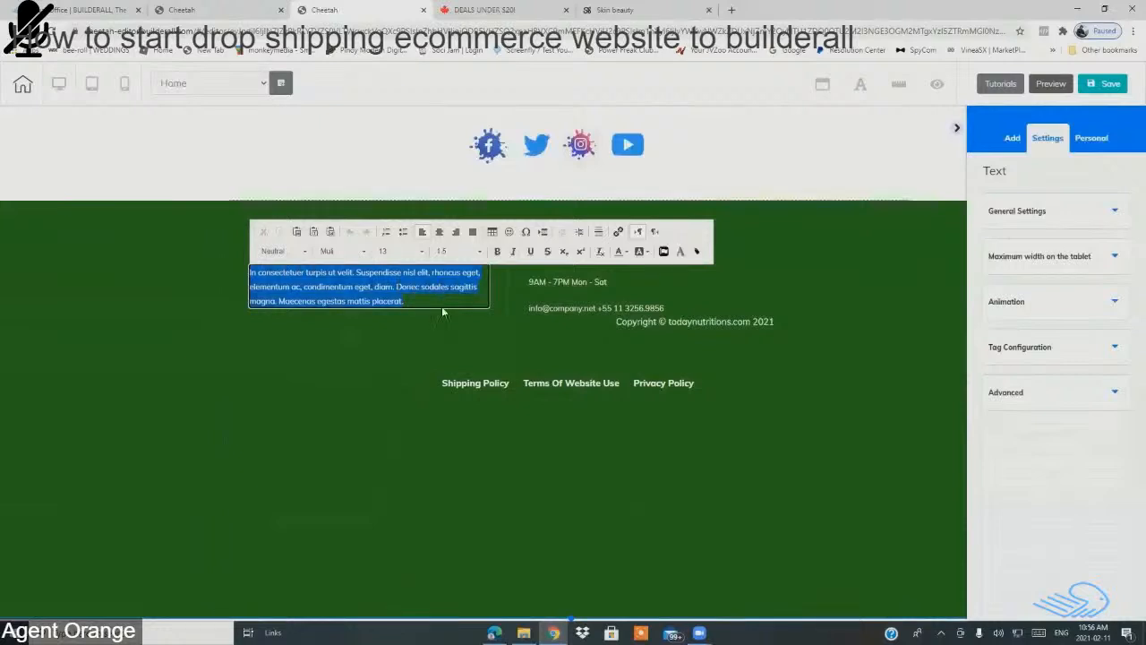
left_click(364, 251)
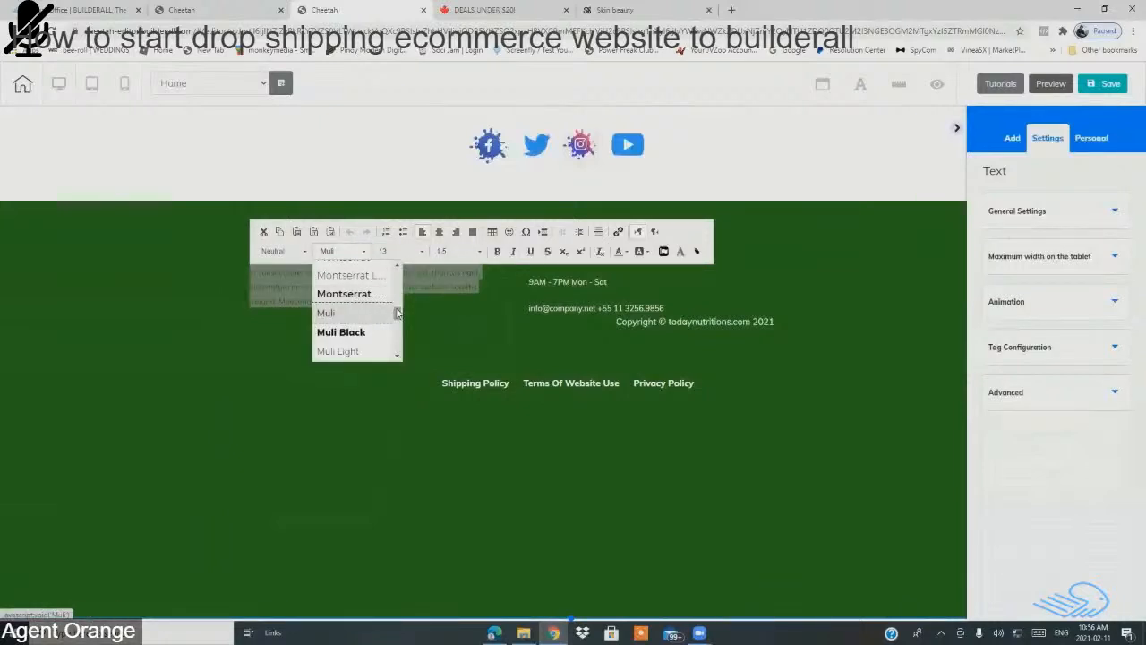
scroll(397, 313, "up", 1)
left_click(352, 283)
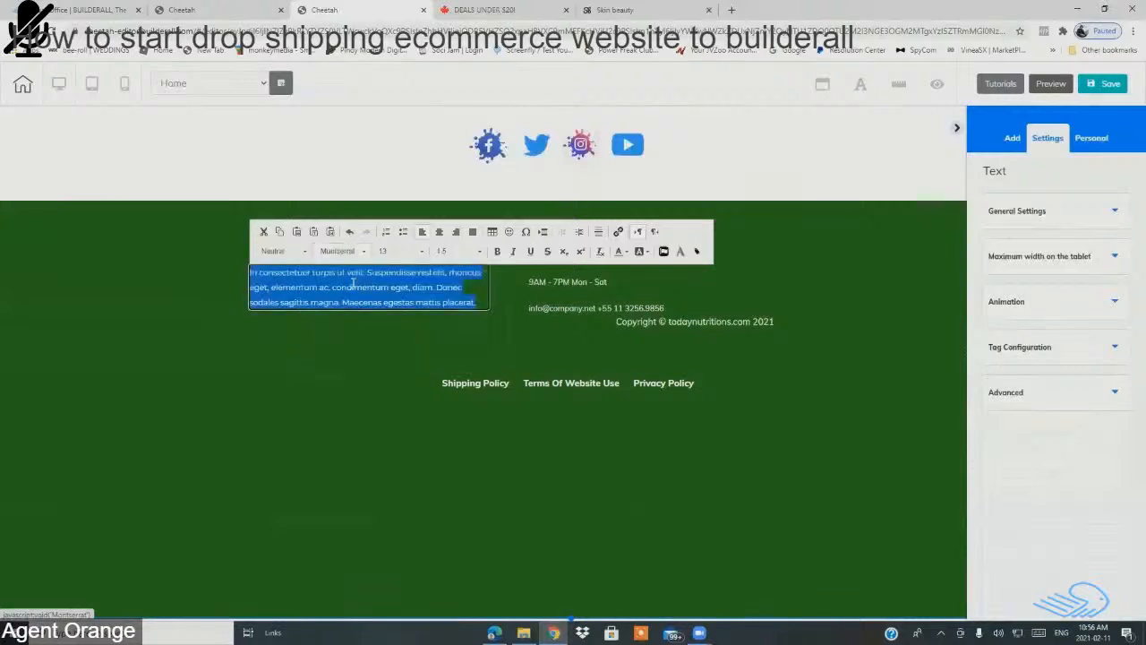
left_click(421, 250)
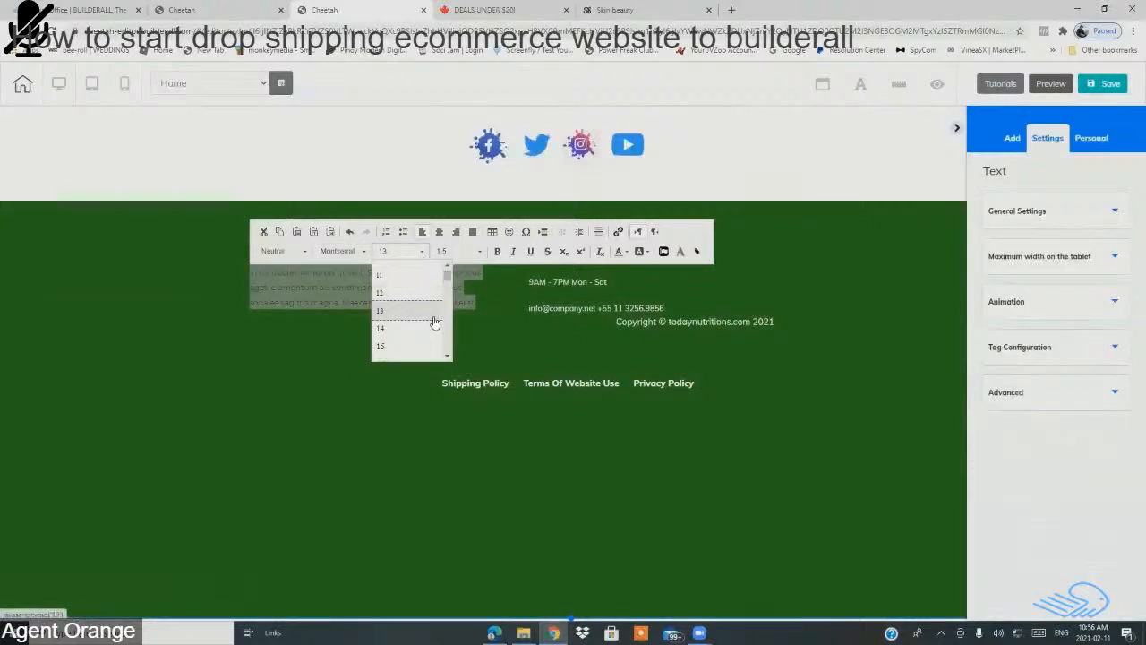
left_click(449, 357)
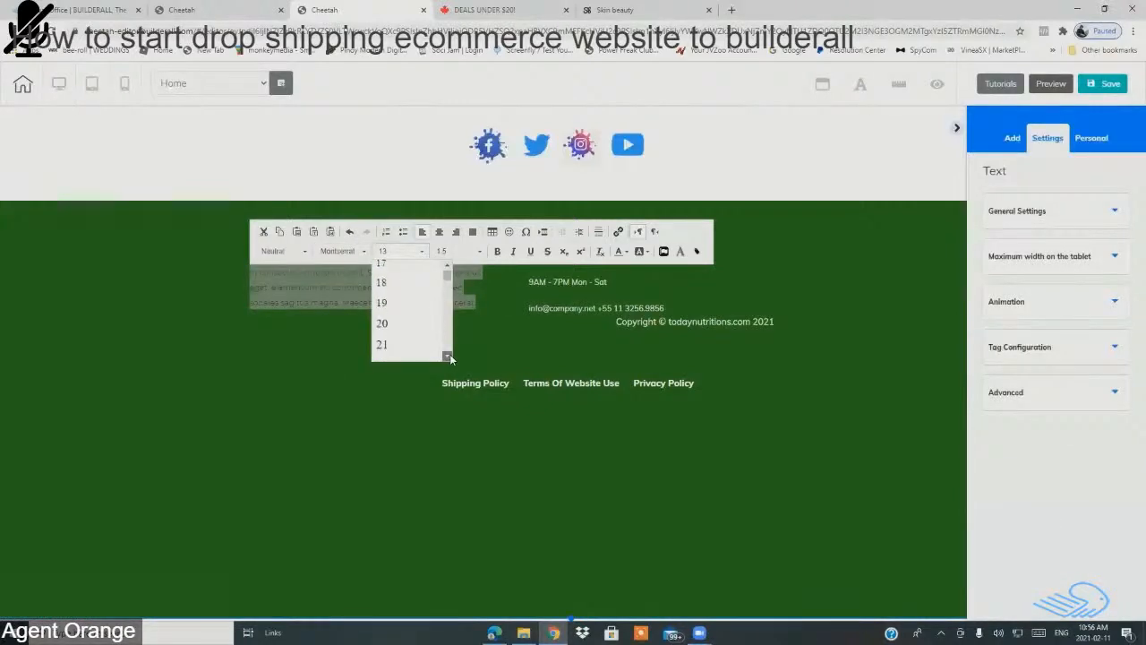
left_click(405, 323)
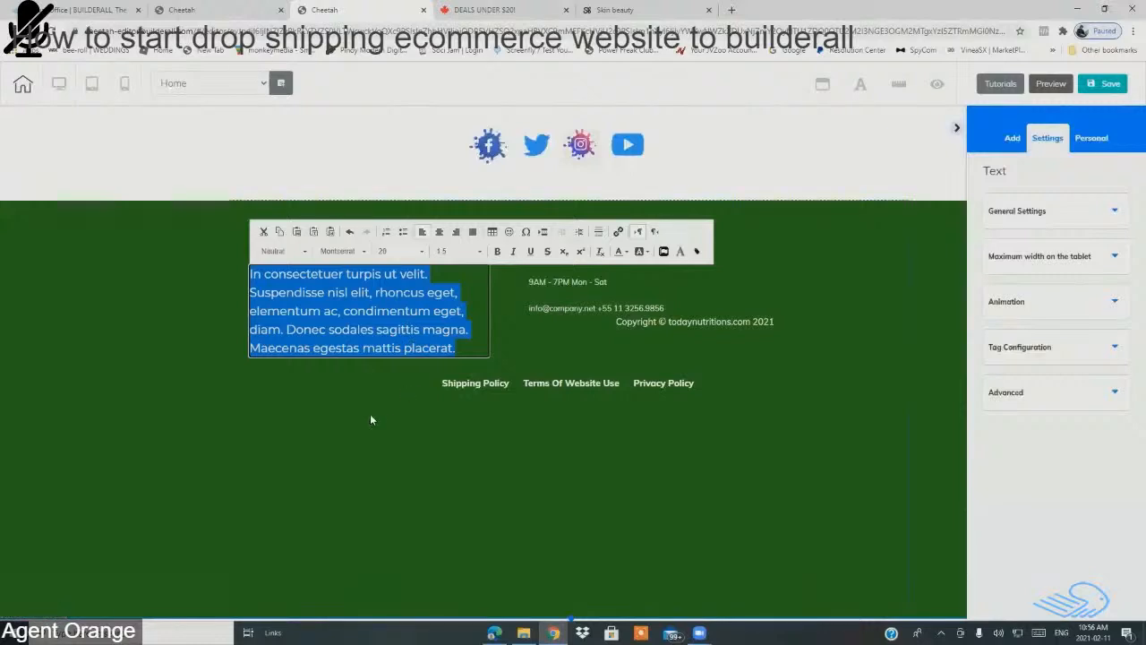
left_click(363, 372)
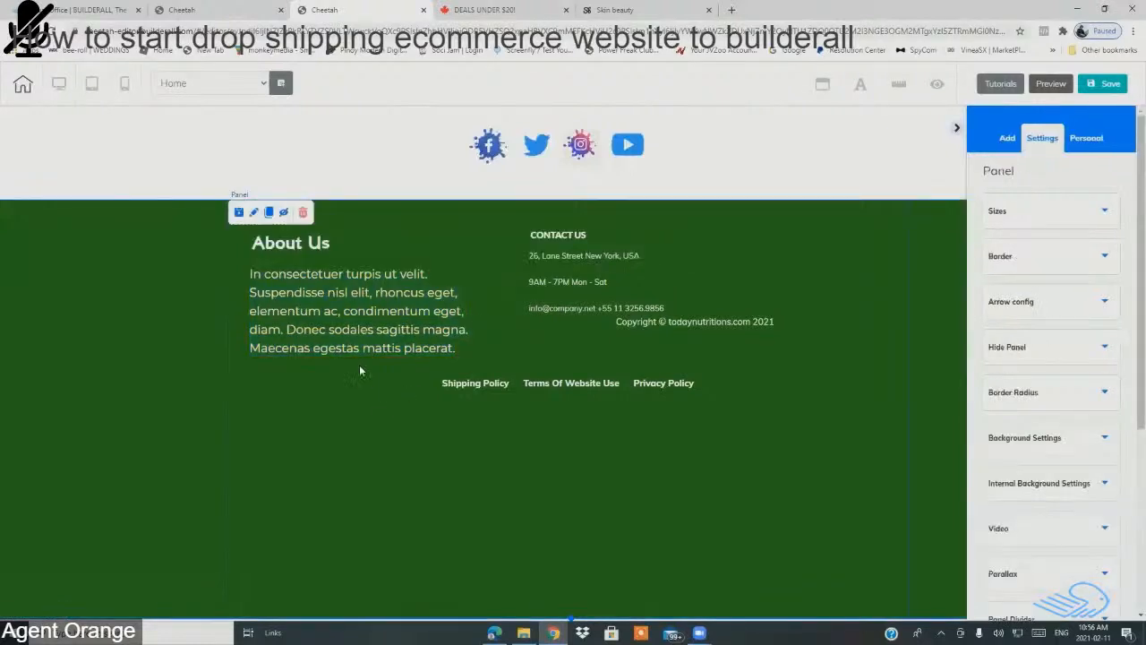
Step: Reduce the About Us paragraph text size to 17
left_click(350, 336)
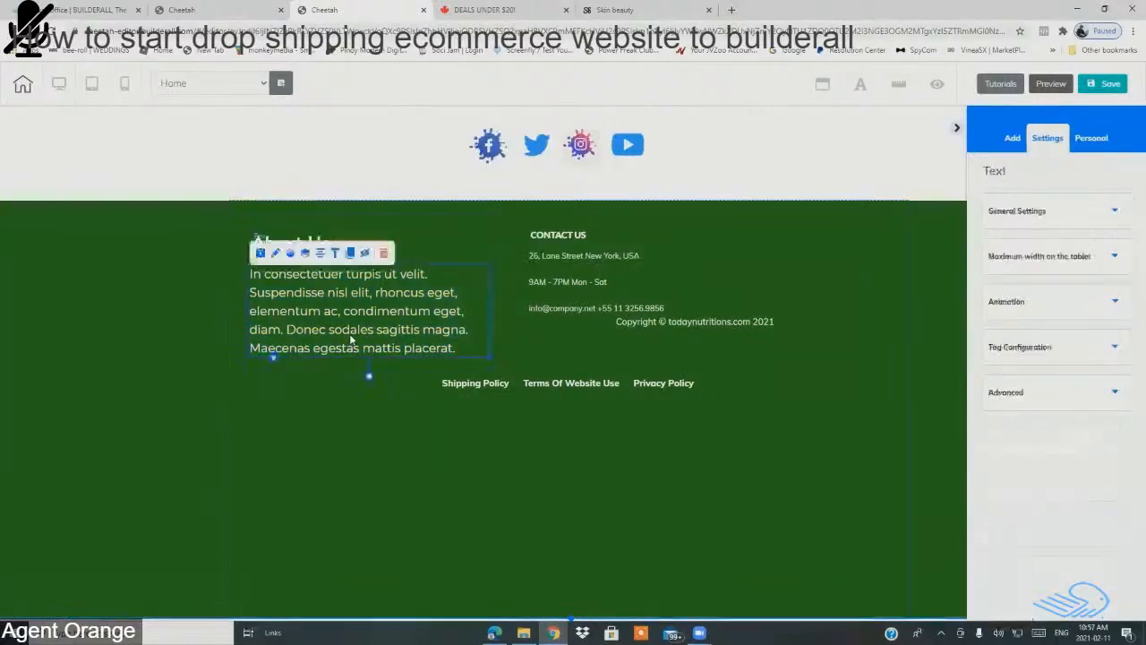
double_click(463, 283)
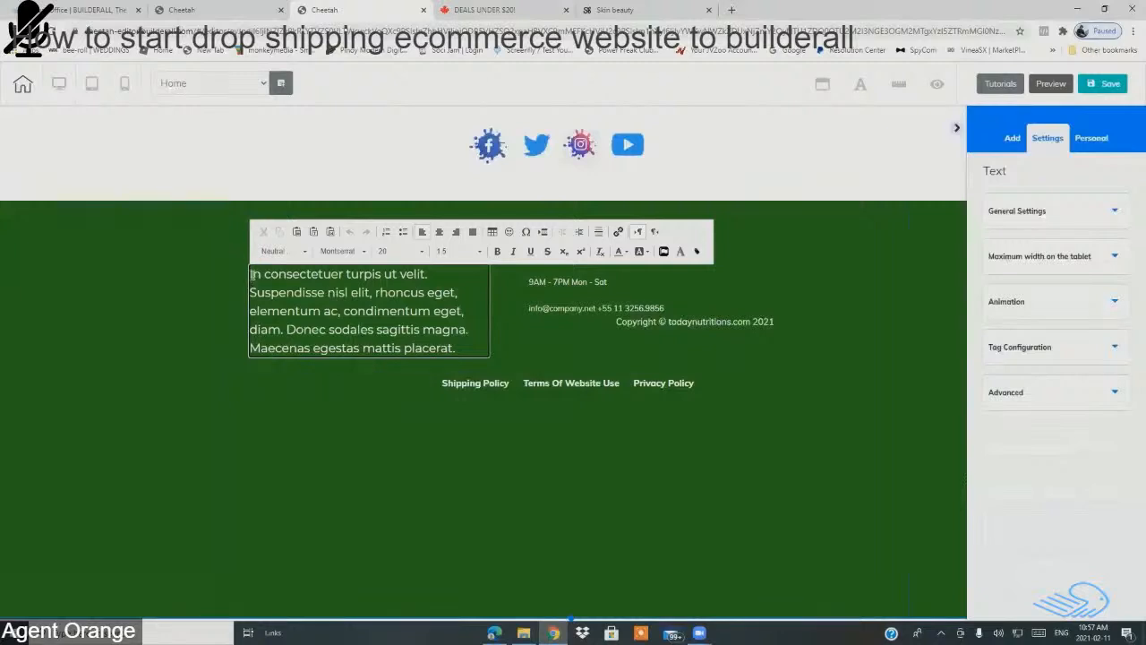
left_click_drag(253, 274, 471, 347)
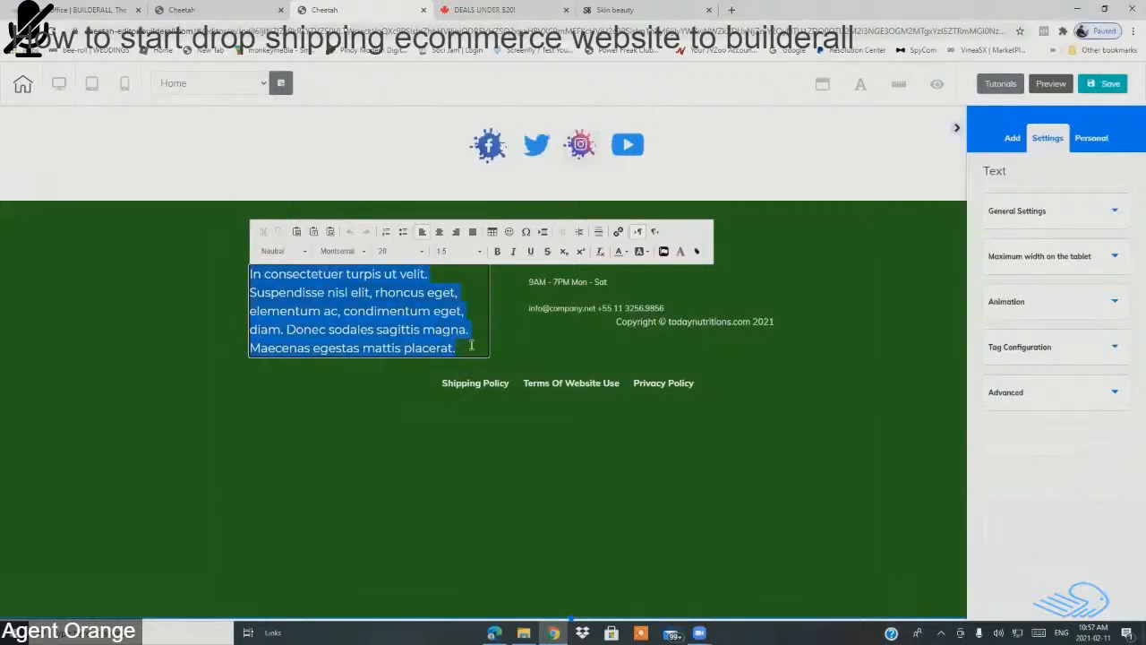
left_click(421, 251)
scroll(421, 295, "up", 3)
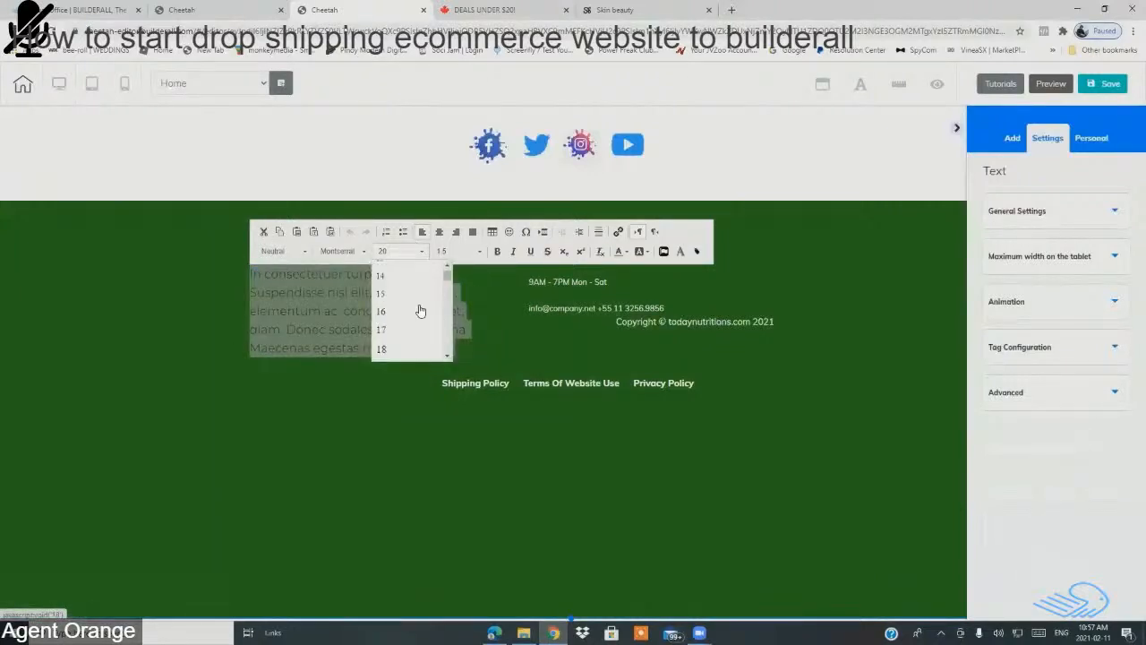
scroll(420, 310, "down", 2)
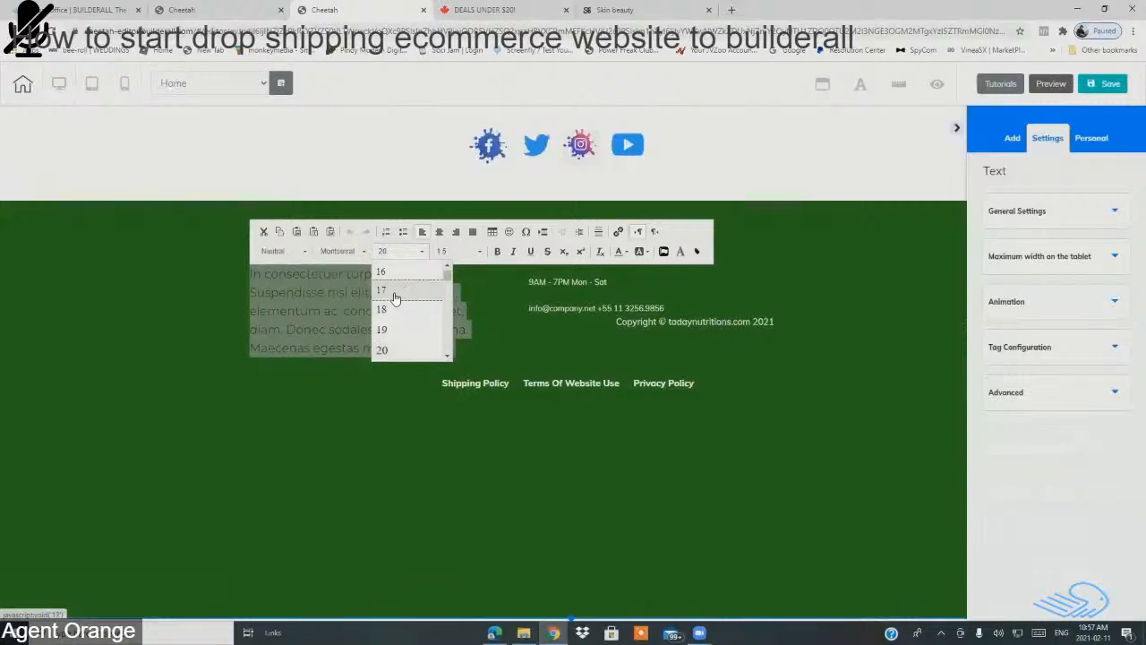
left_click(393, 291)
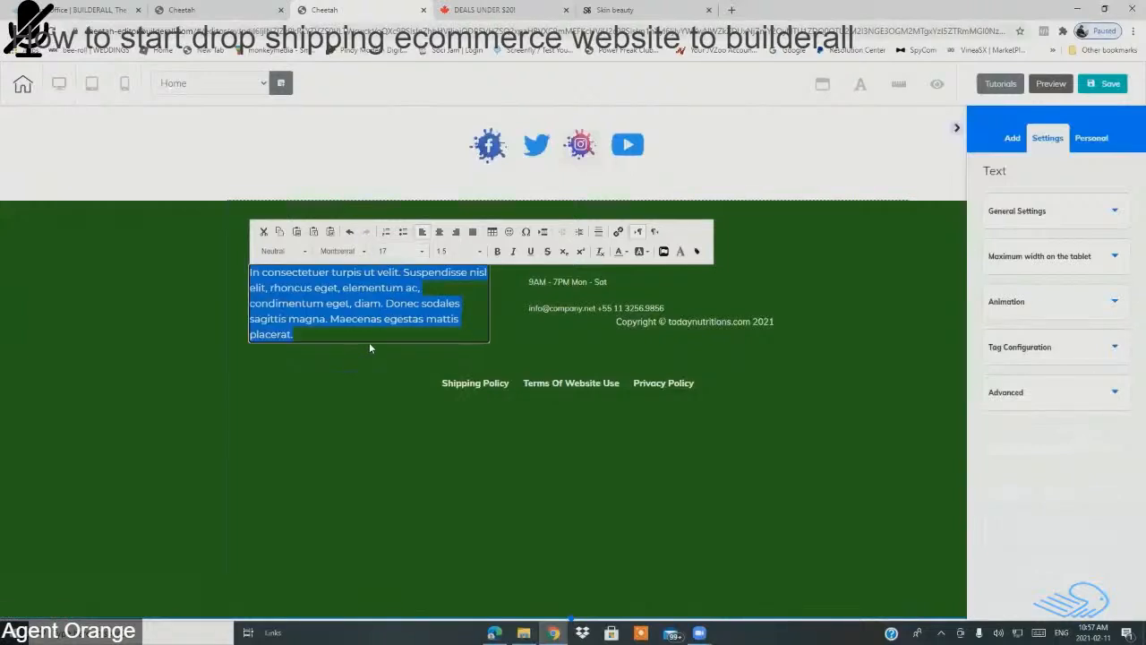
left_click(374, 417)
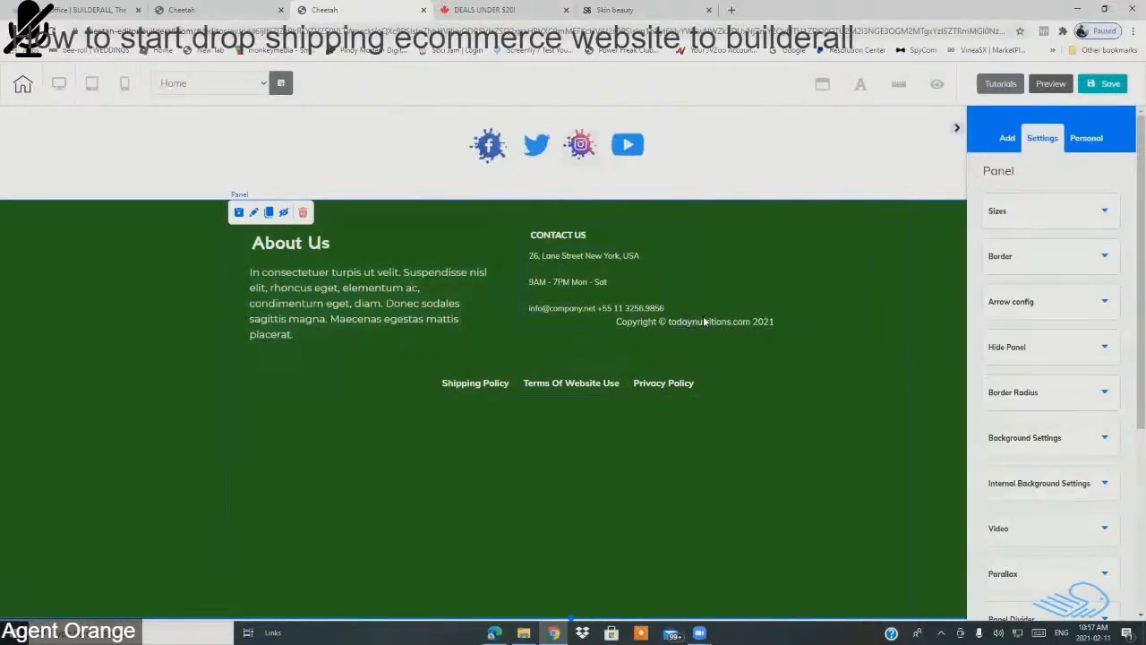
Step: Move the copyright line under the policy links and reposition the contact details block
left_click_drag(704, 322, 610, 392)
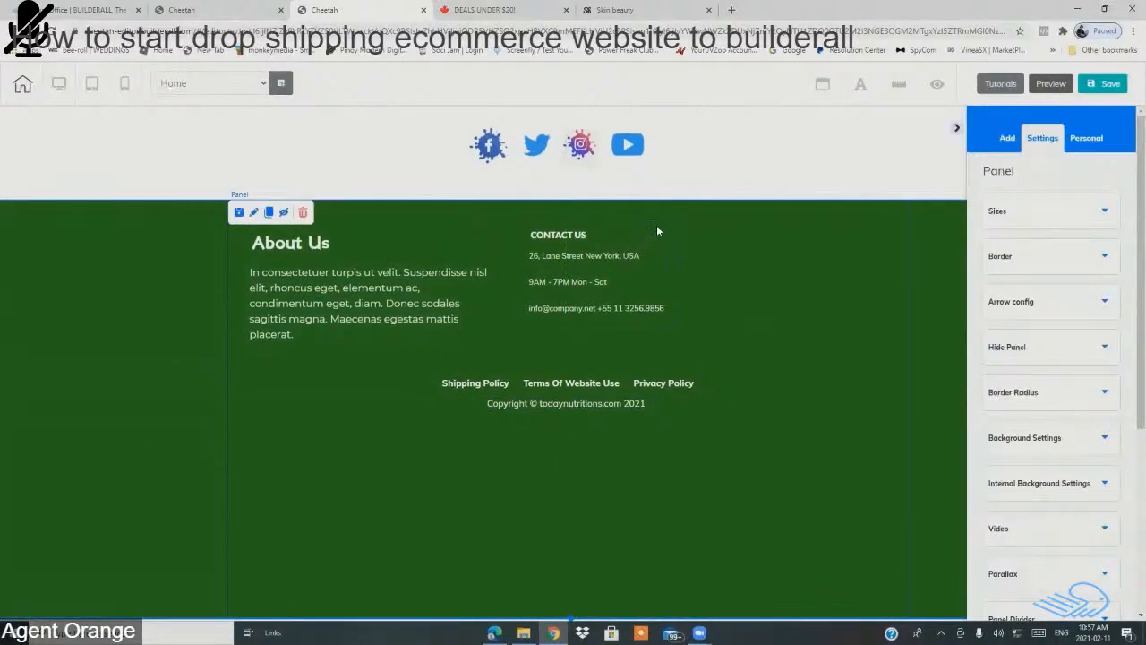
left_click_drag(656, 229, 638, 233)
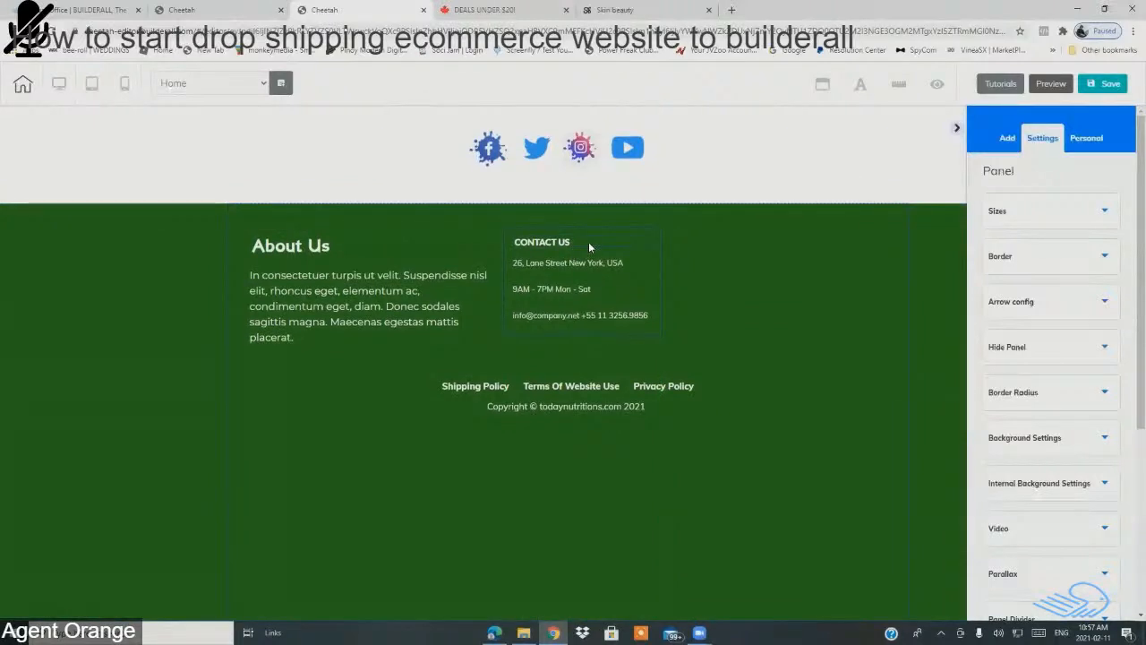
left_click(591, 240)
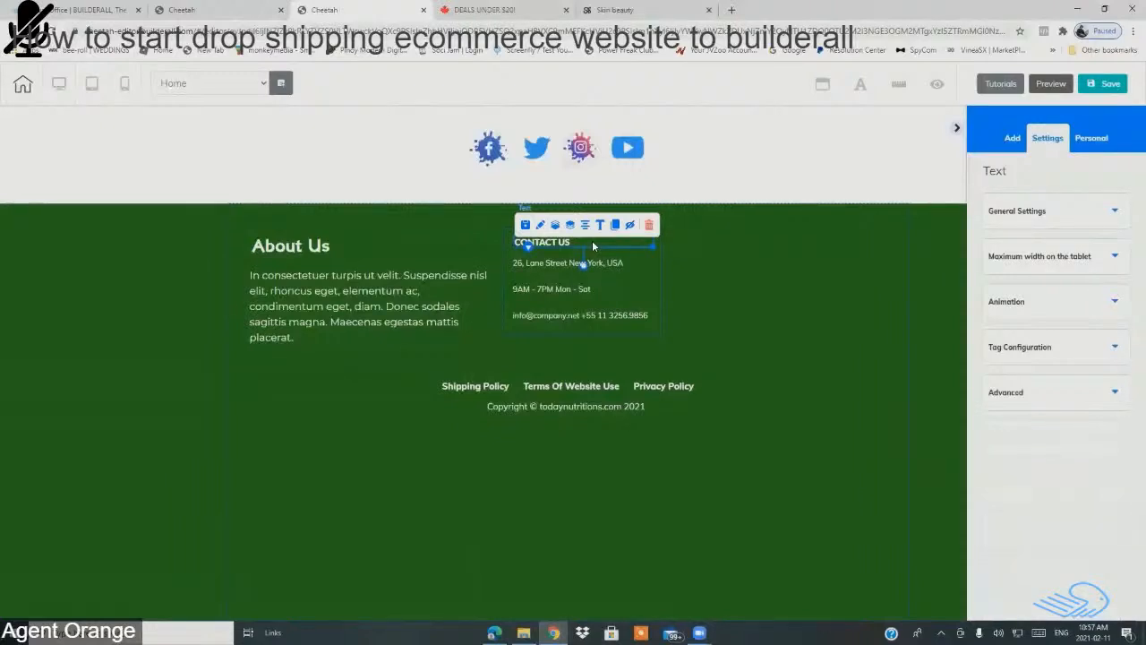
double_click(592, 240)
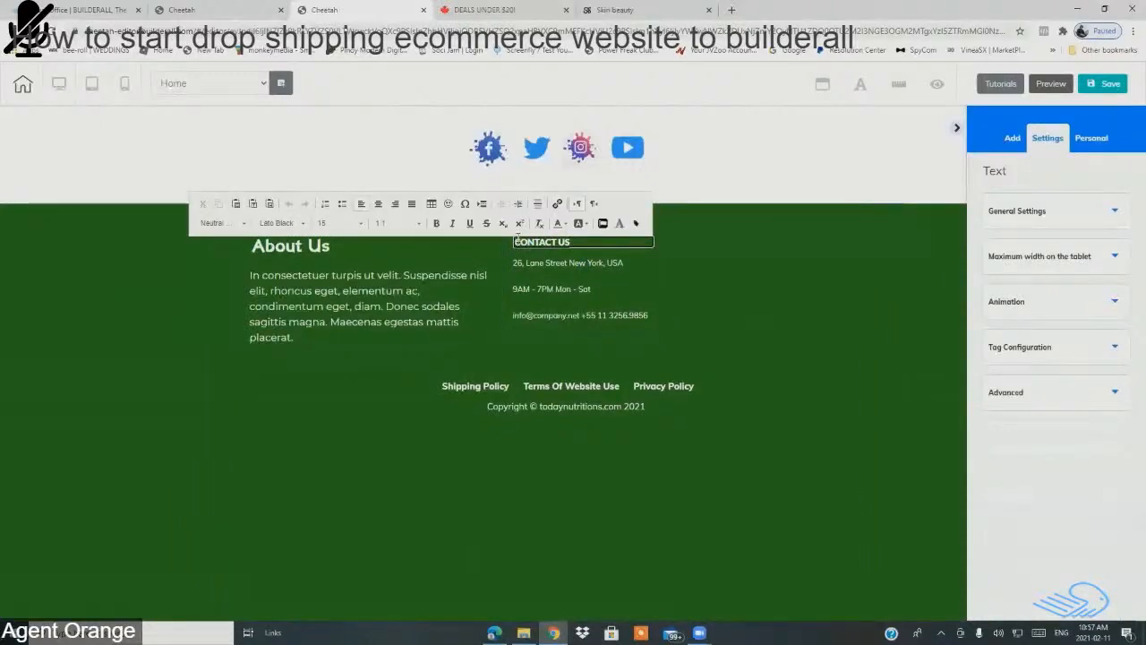
left_click_drag(516, 239, 526, 239)
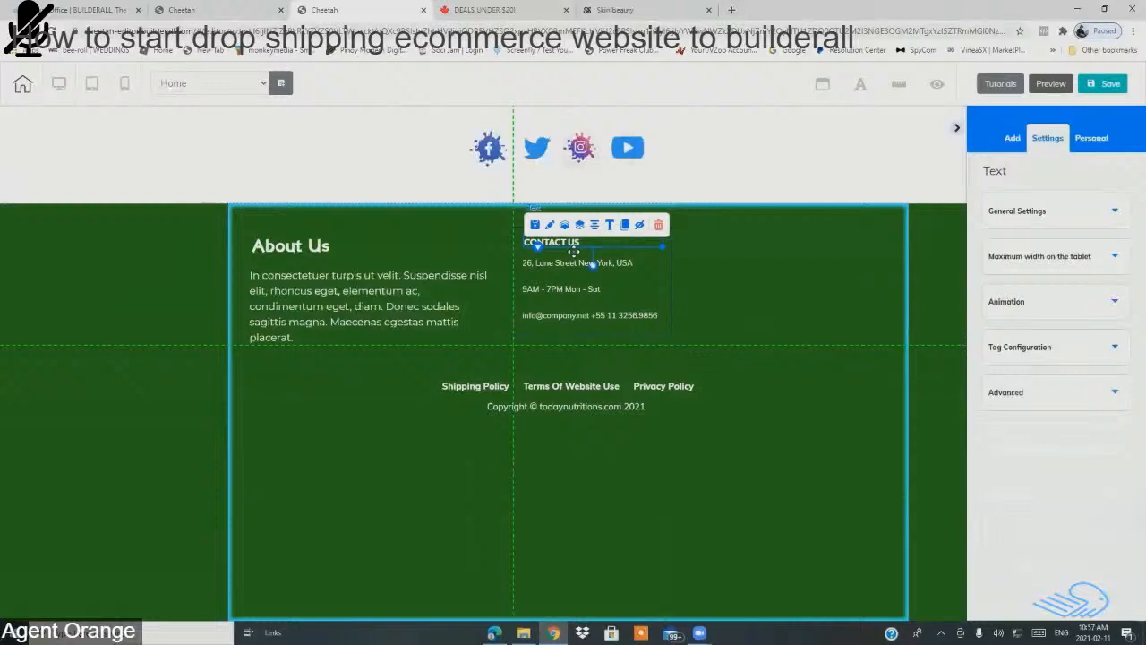
left_click_drag(642, 249, 645, 252)
Step: Set the CONTACT US heading font to Montserrat
left_click(639, 244)
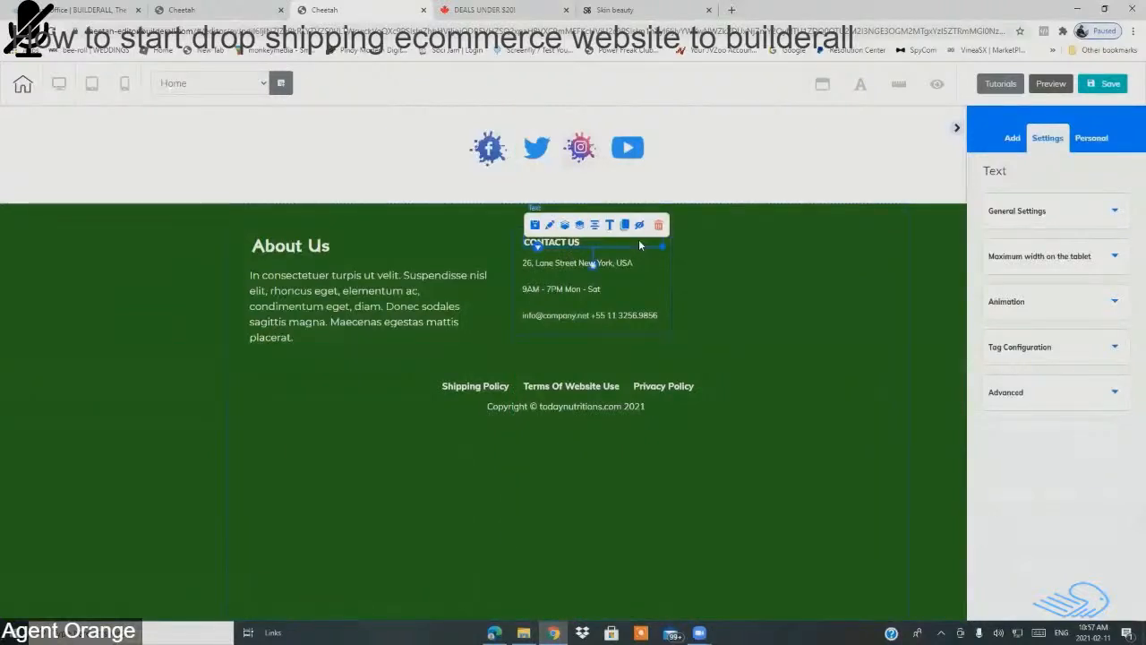
double_click(639, 239)
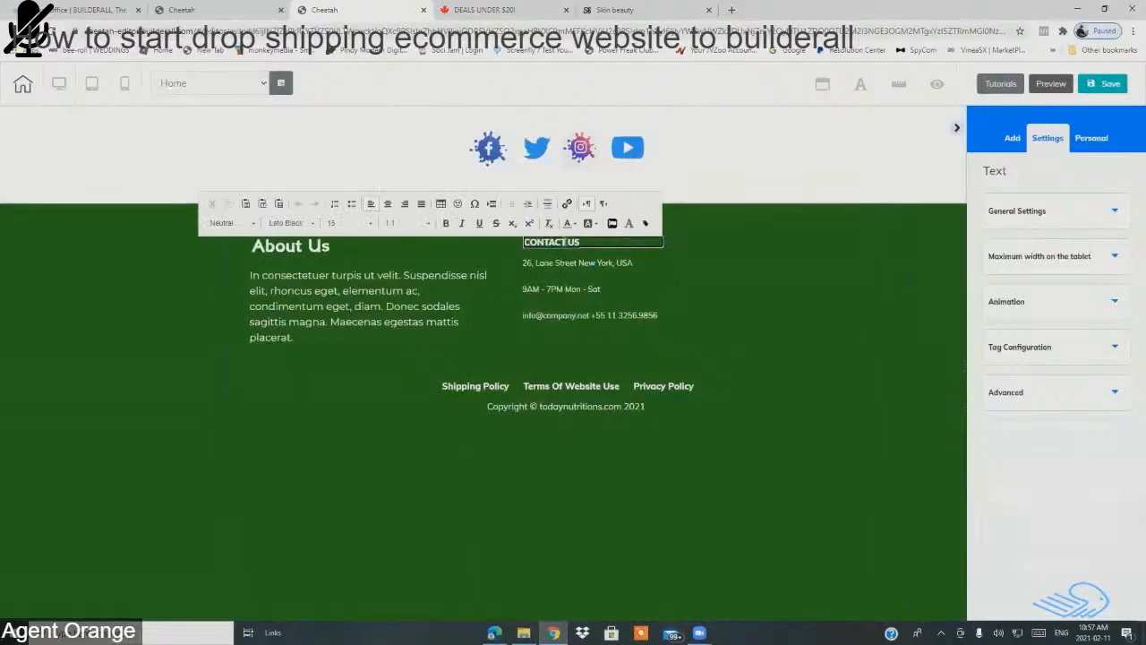
left_click_drag(536, 241, 586, 242)
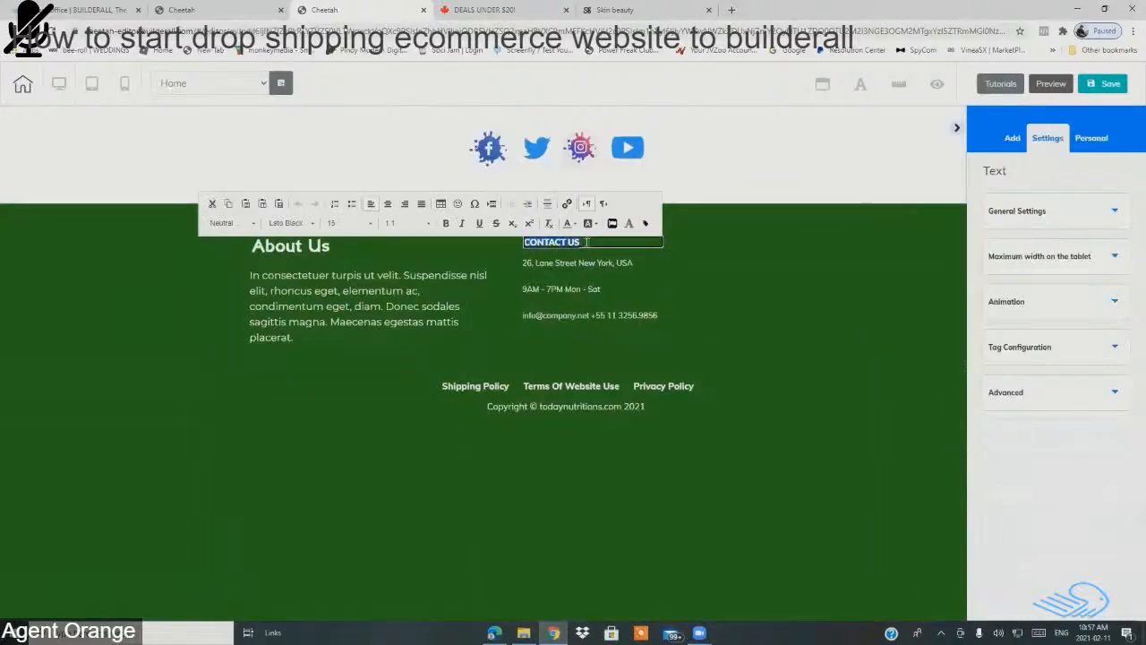
left_click(312, 224)
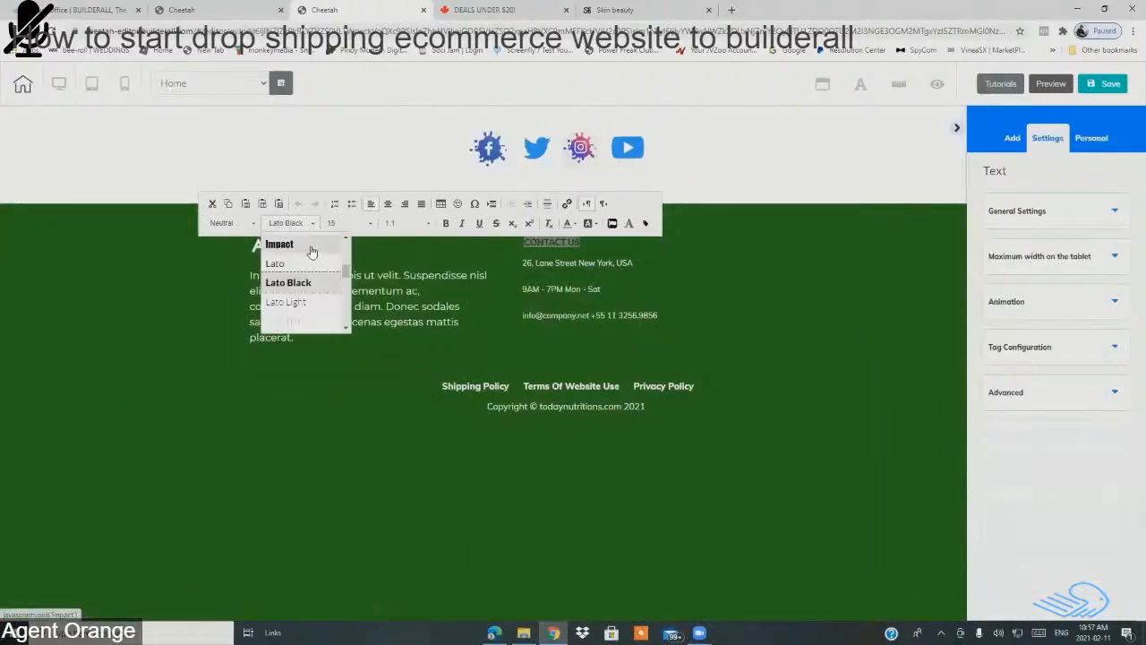
scroll(347, 273, "down", 2)
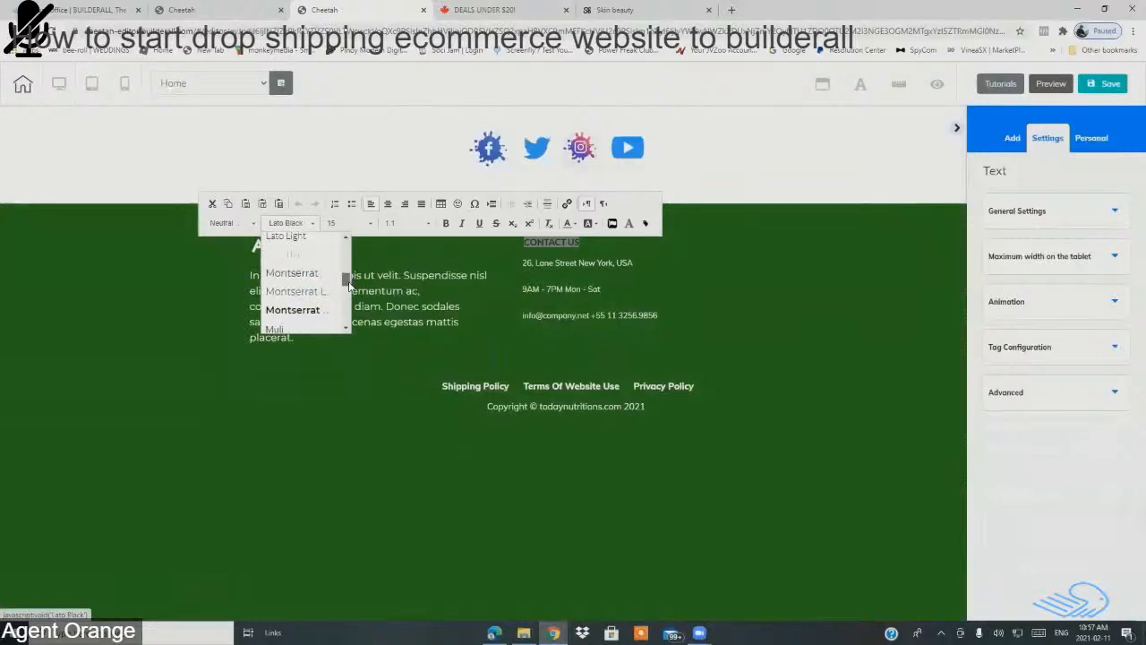
left_click(296, 274)
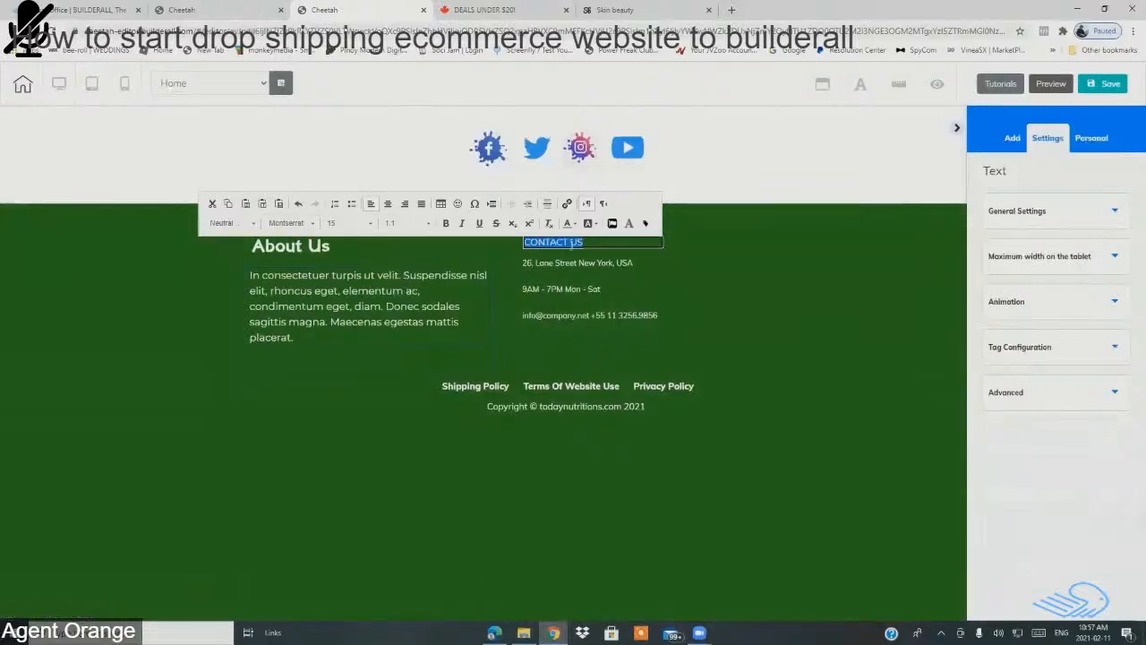
left_click(600, 242)
left_click_drag(594, 243, 523, 242)
left_click(289, 223)
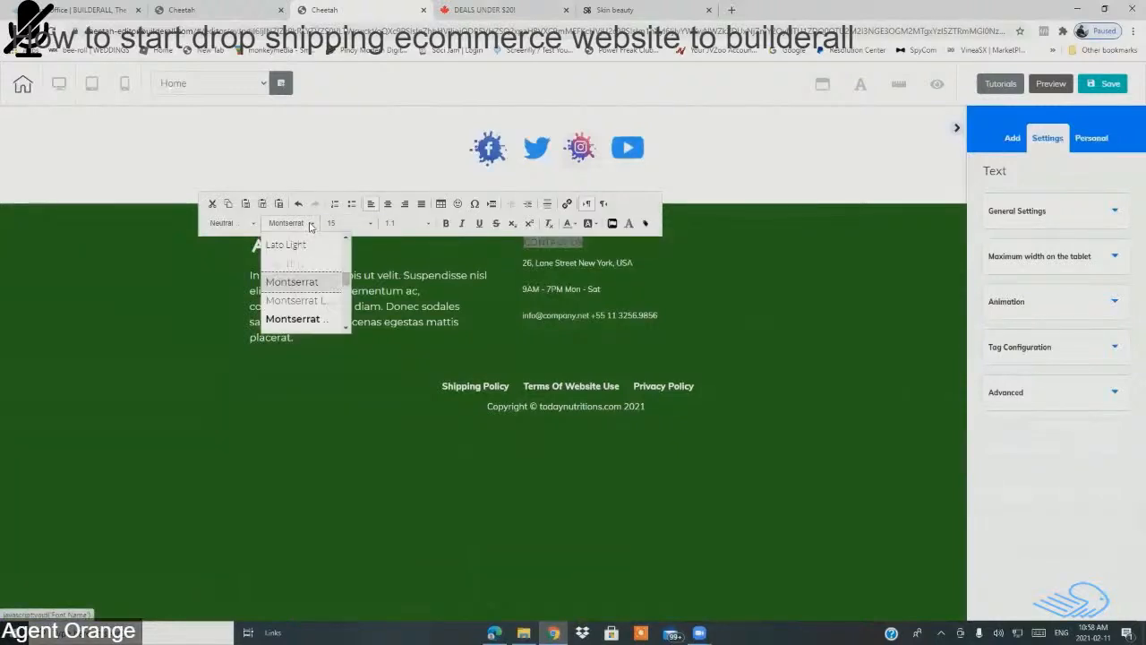
left_click(310, 284)
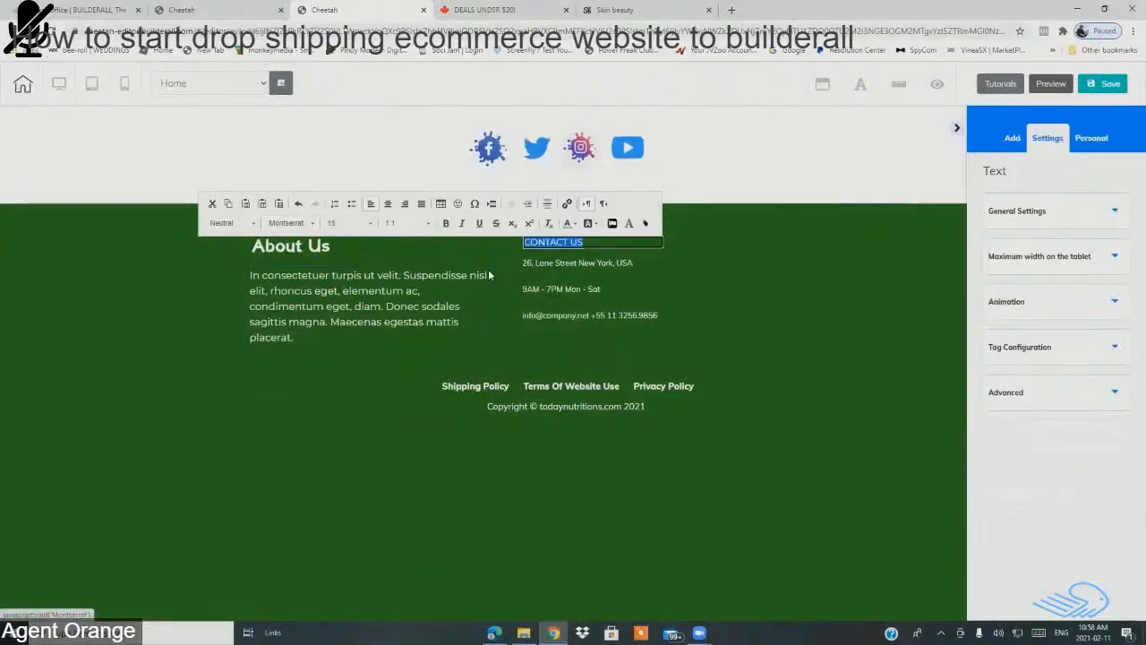
Step: Append a colon to the CONTACT US heading
left_click(597, 245)
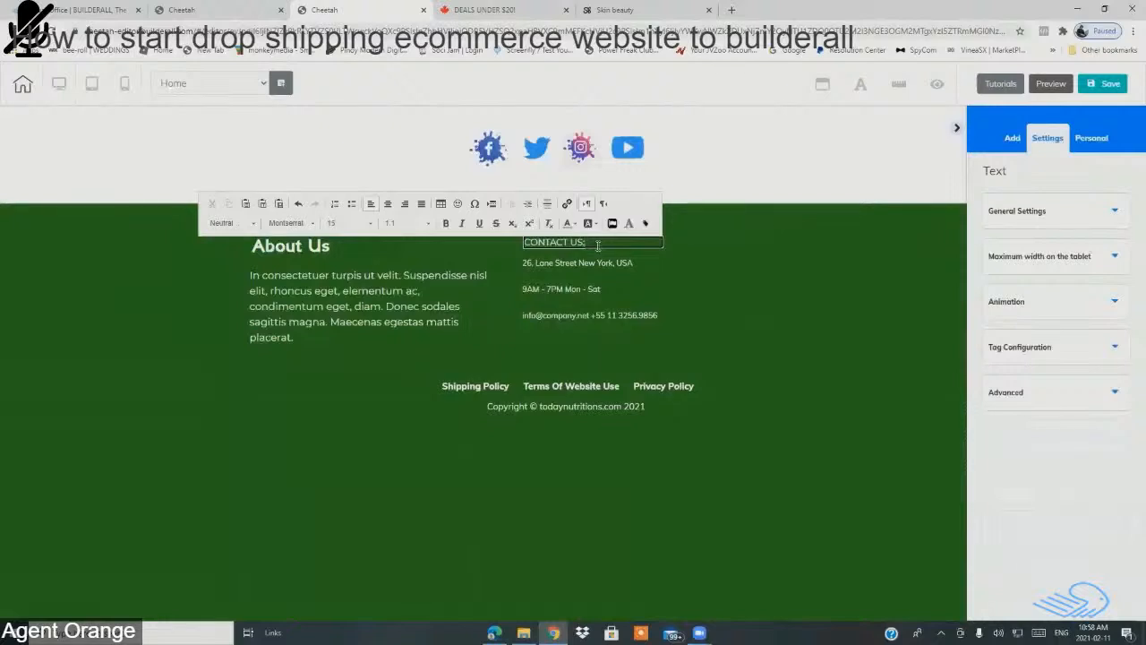
type(":")
left_click(577, 274)
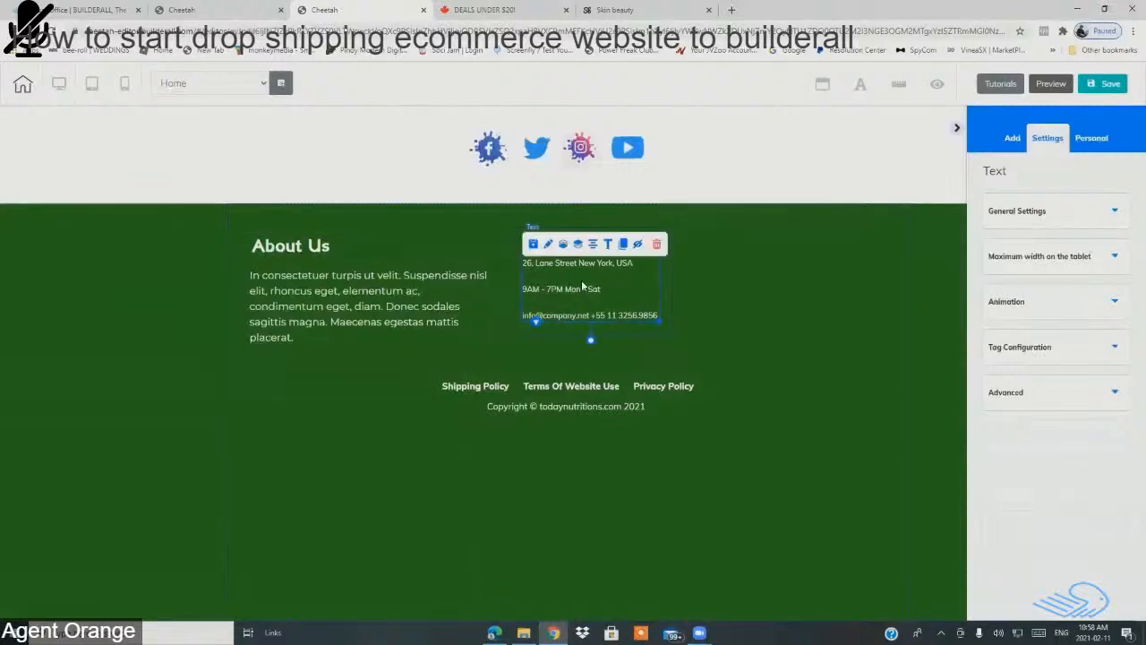
Step: Set the address and contact lines to Montserrat at size 17
double_click(634, 295)
left_click_drag(522, 263, 660, 318)
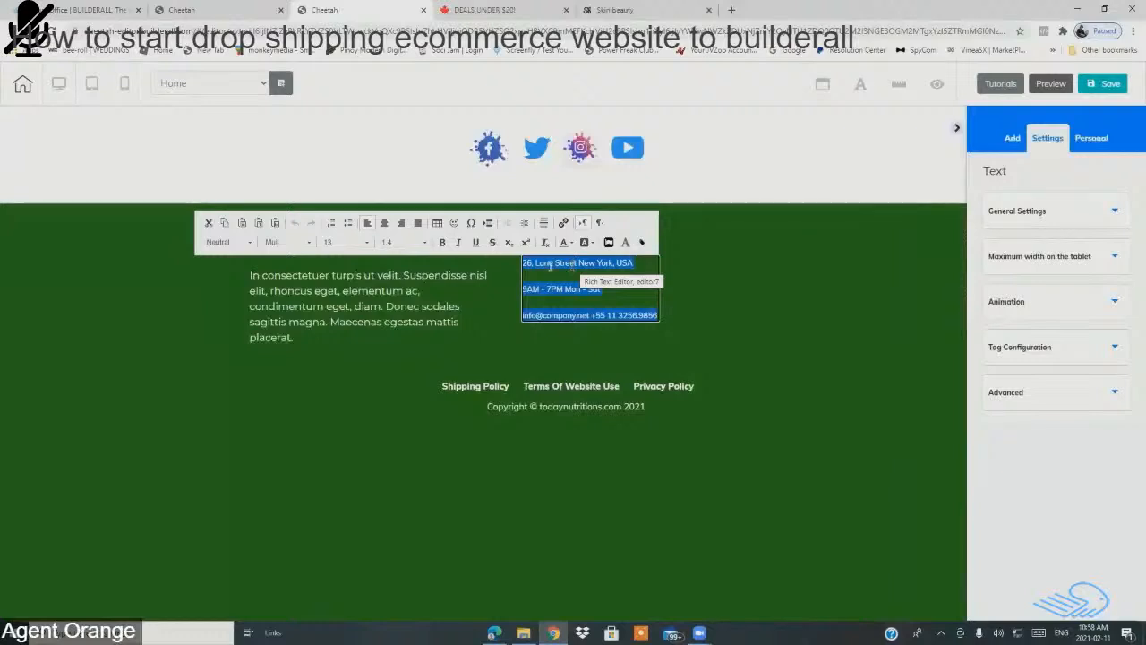
left_click(310, 245)
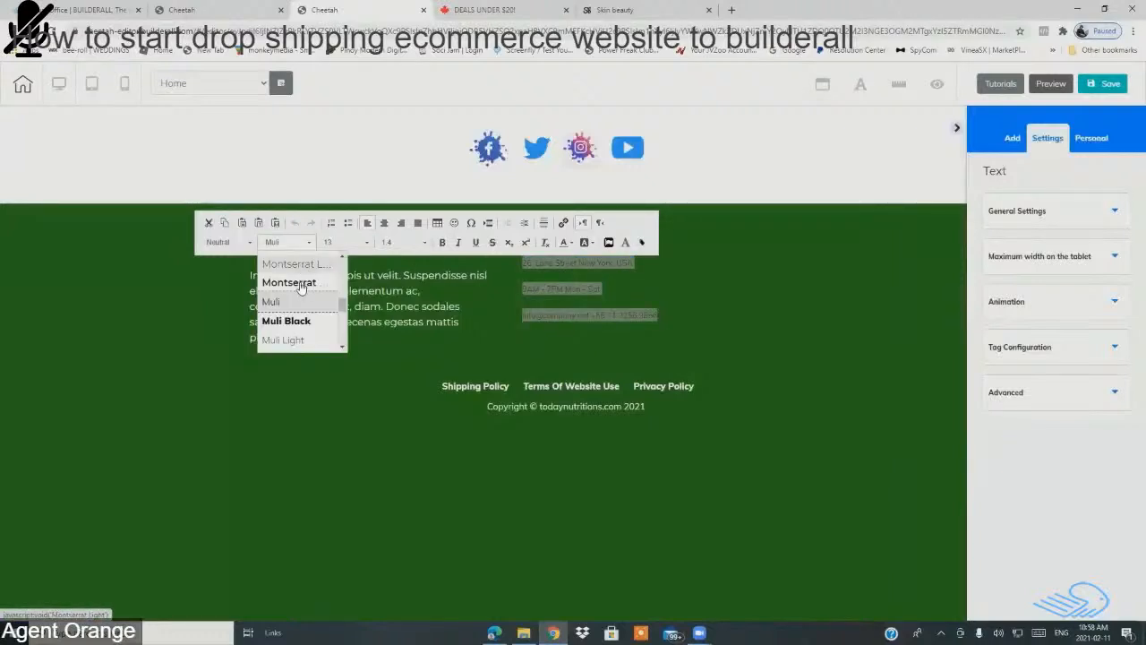
scroll(341, 260, "up", 2)
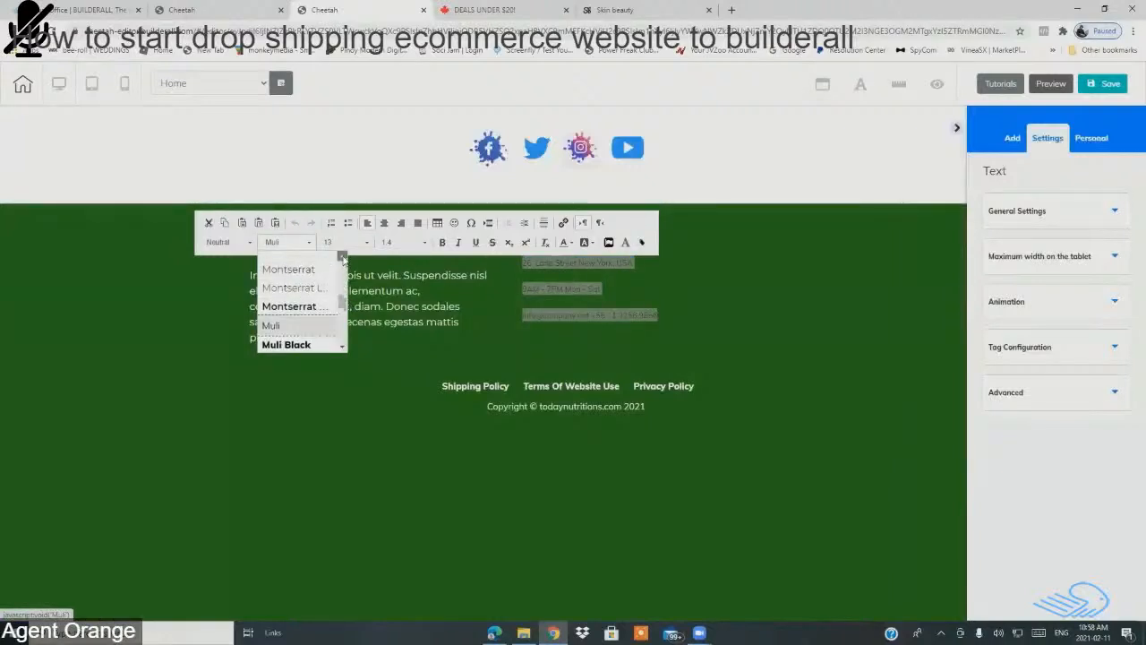
left_click(303, 296)
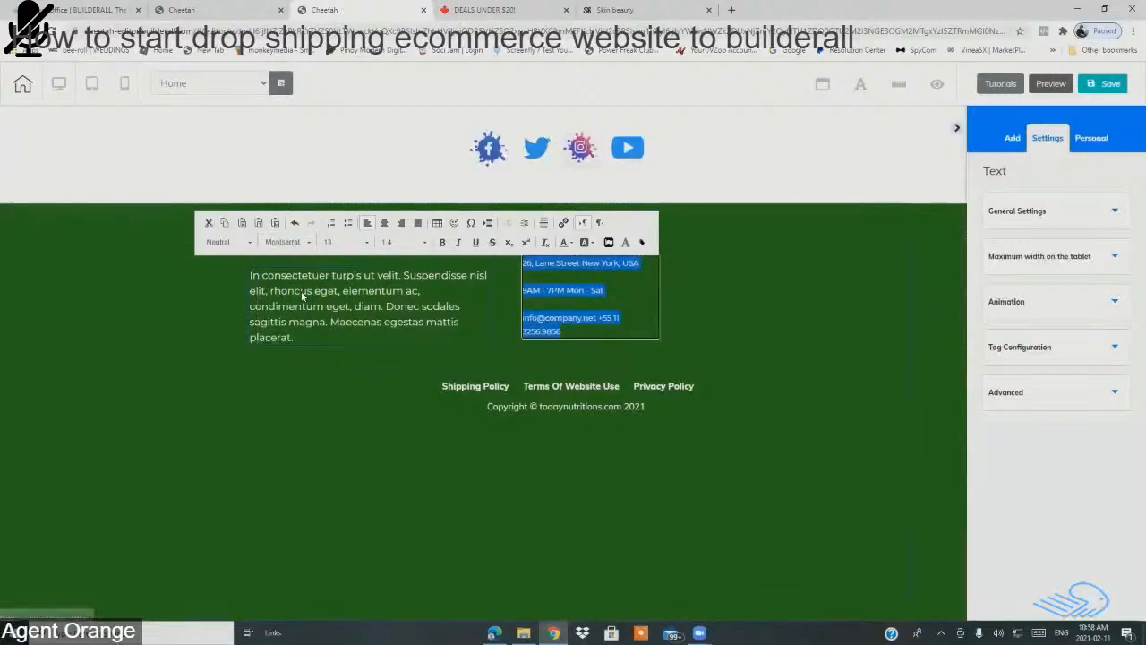
left_click(363, 244)
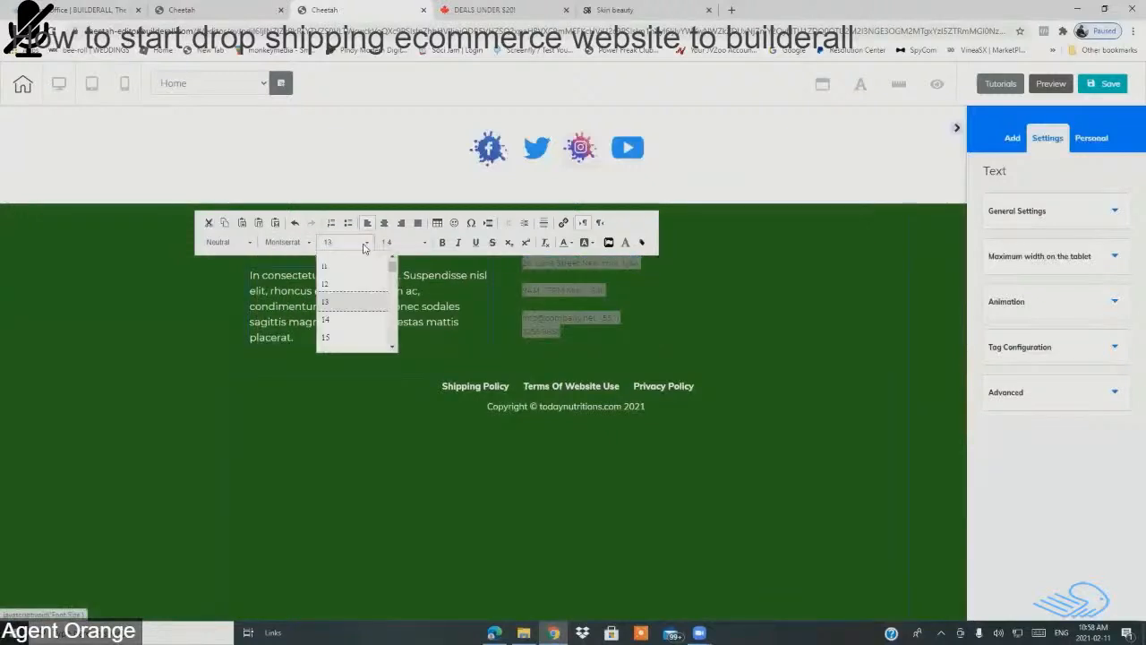
left_click(392, 347)
left_click(392, 347)
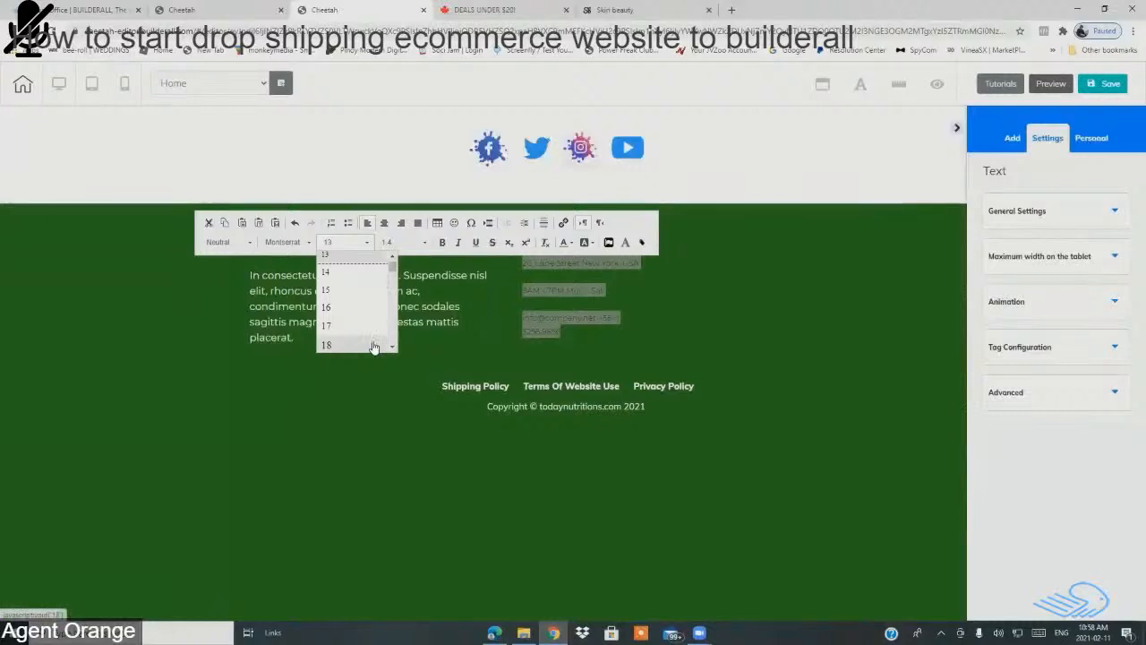
left_click(347, 326)
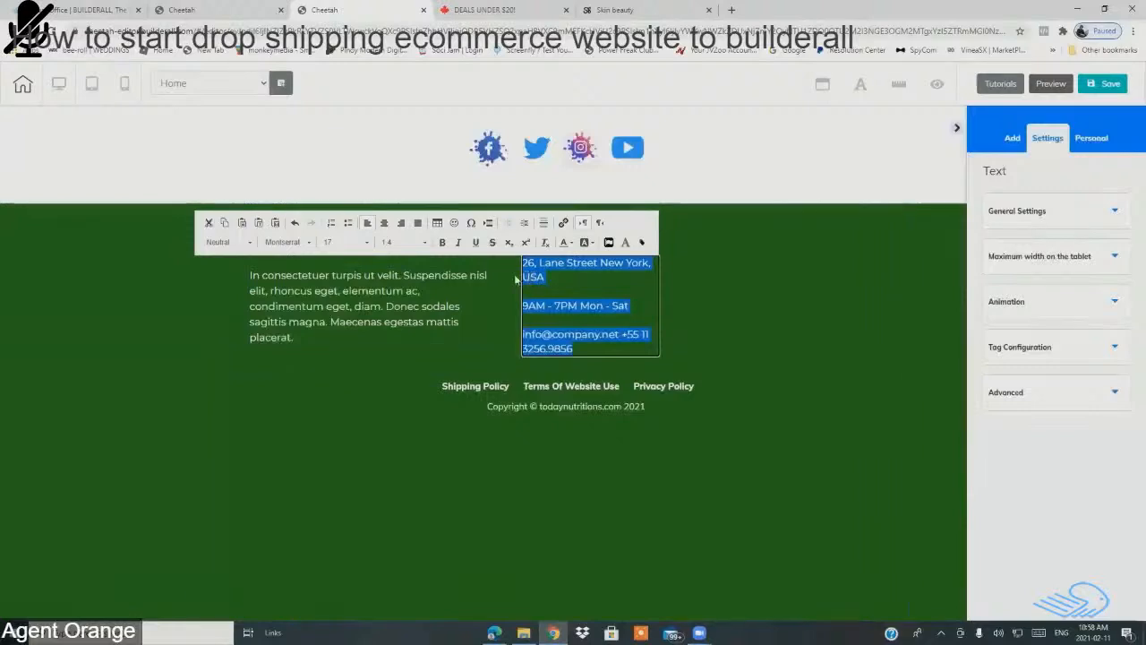
Step: Adjust the contact details' line spacing, trying 1.3 then 1.1
left_click(425, 247)
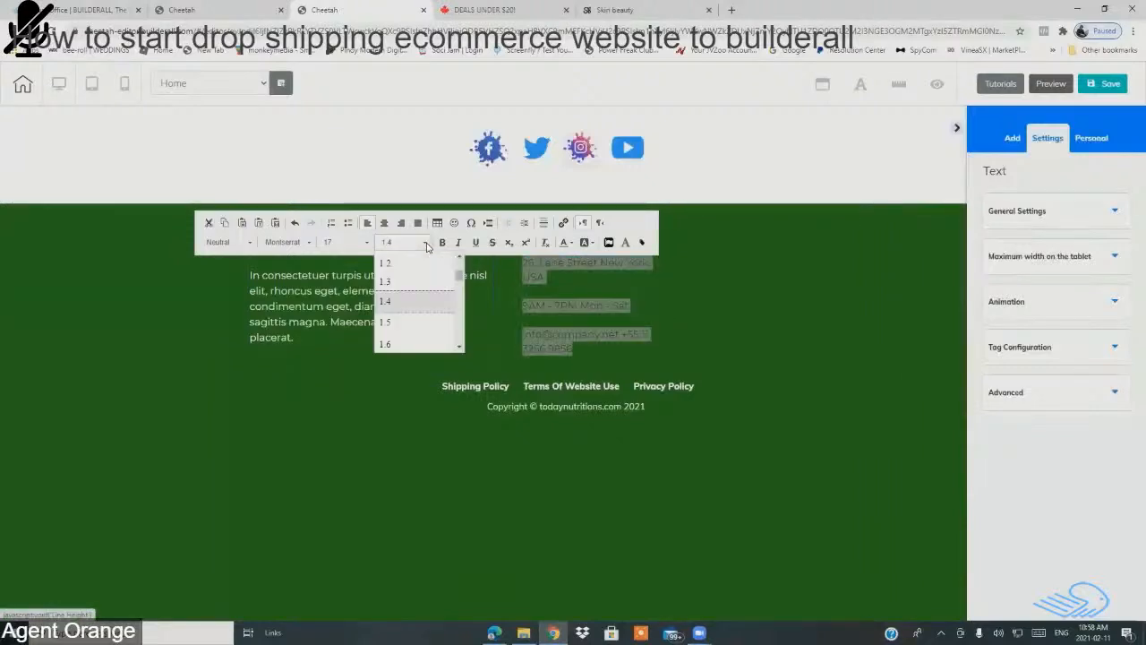
left_click(414, 283)
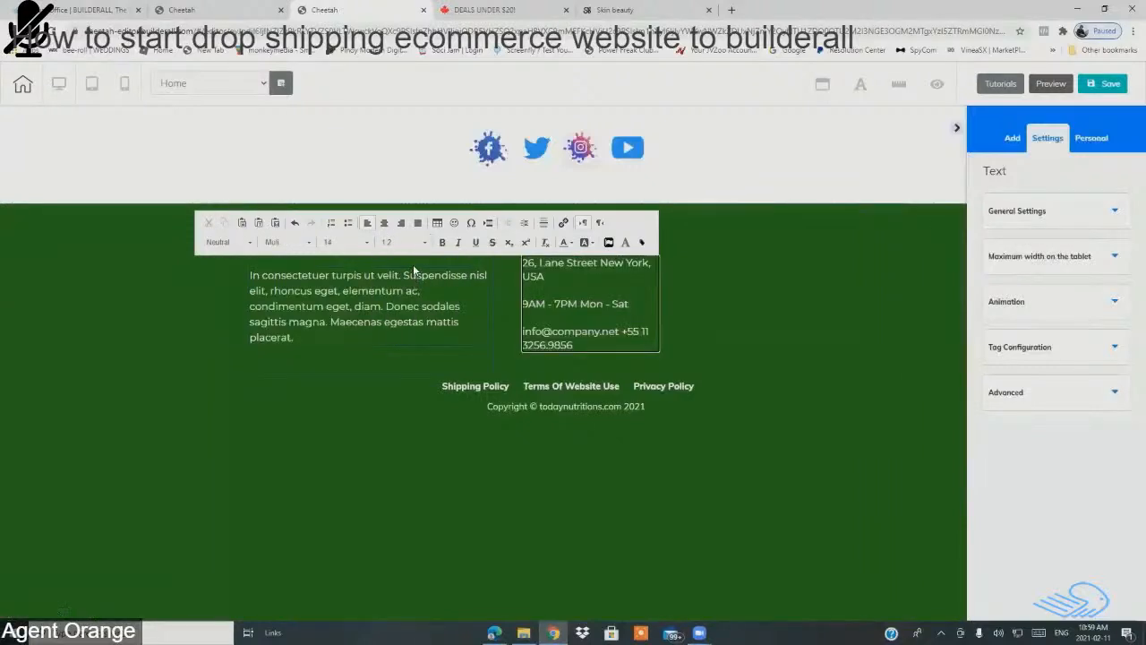
left_click(426, 245)
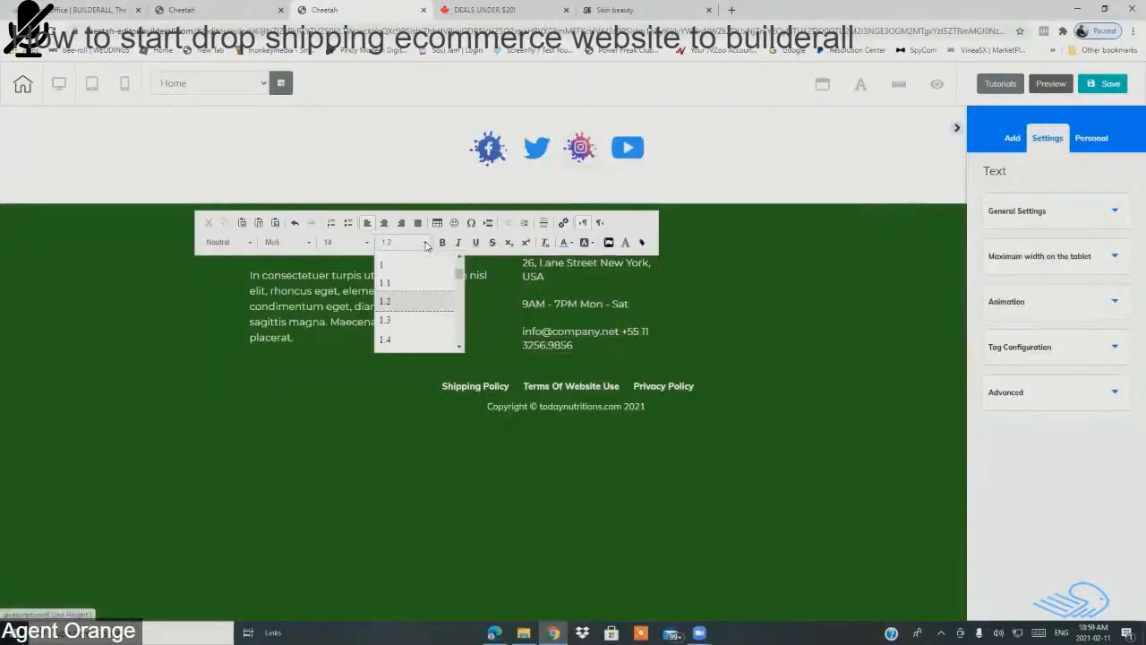
left_click(402, 283)
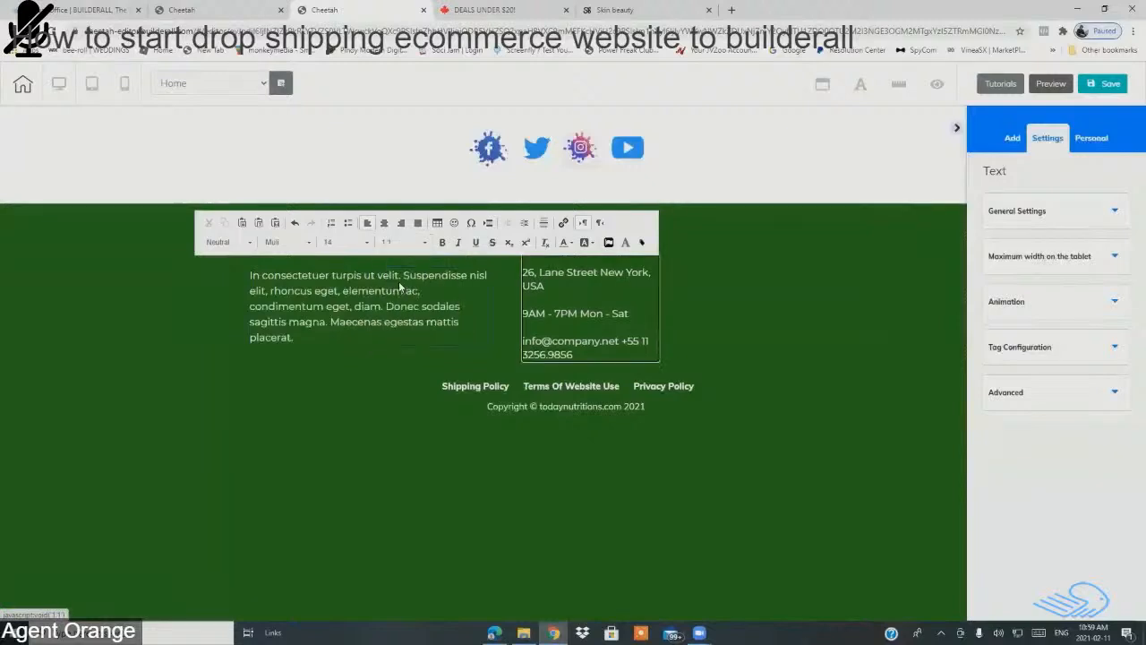
Step: Reduce all address and contact lines to size 16
left_click(526, 267)
left_click_drag(526, 263, 620, 356)
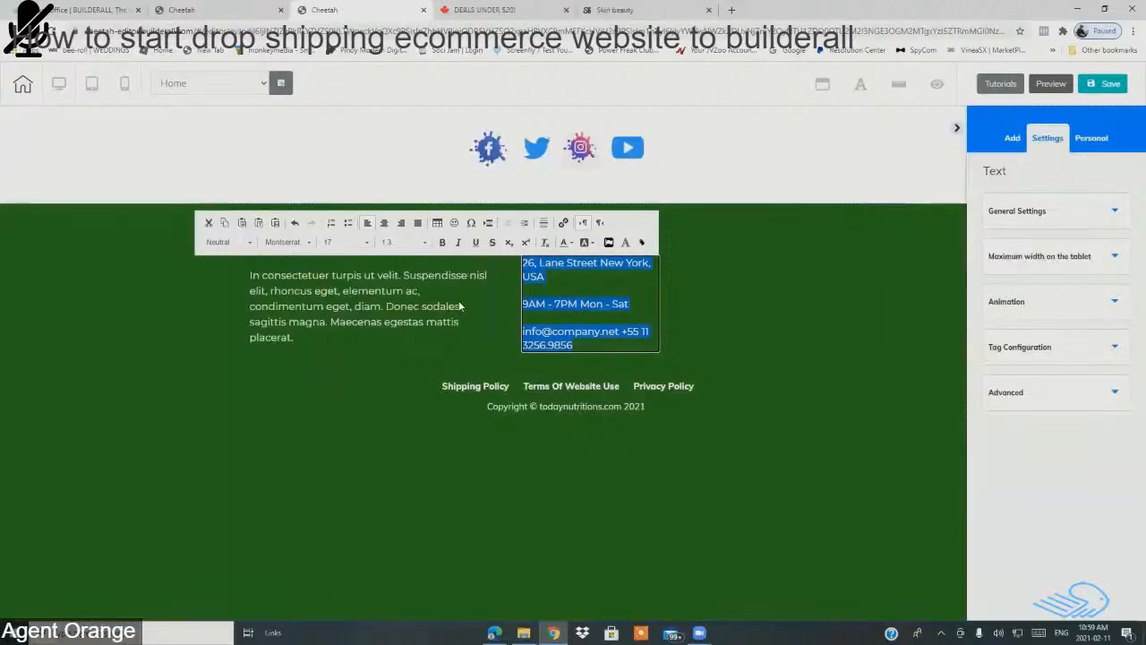
left_click(367, 242)
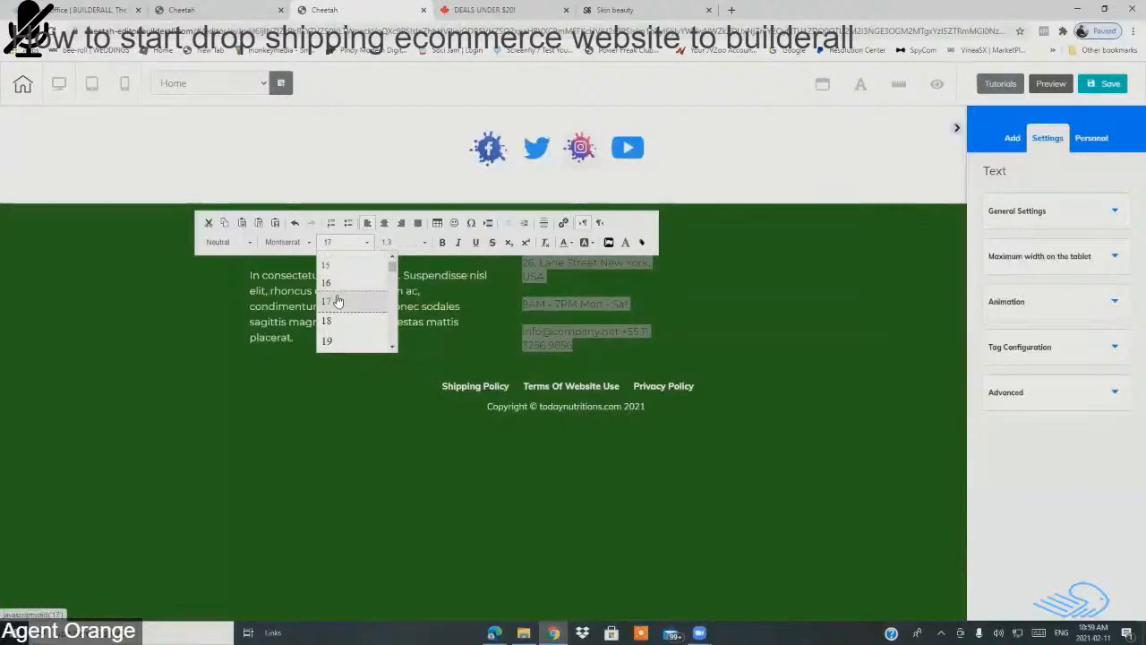
left_click(342, 284)
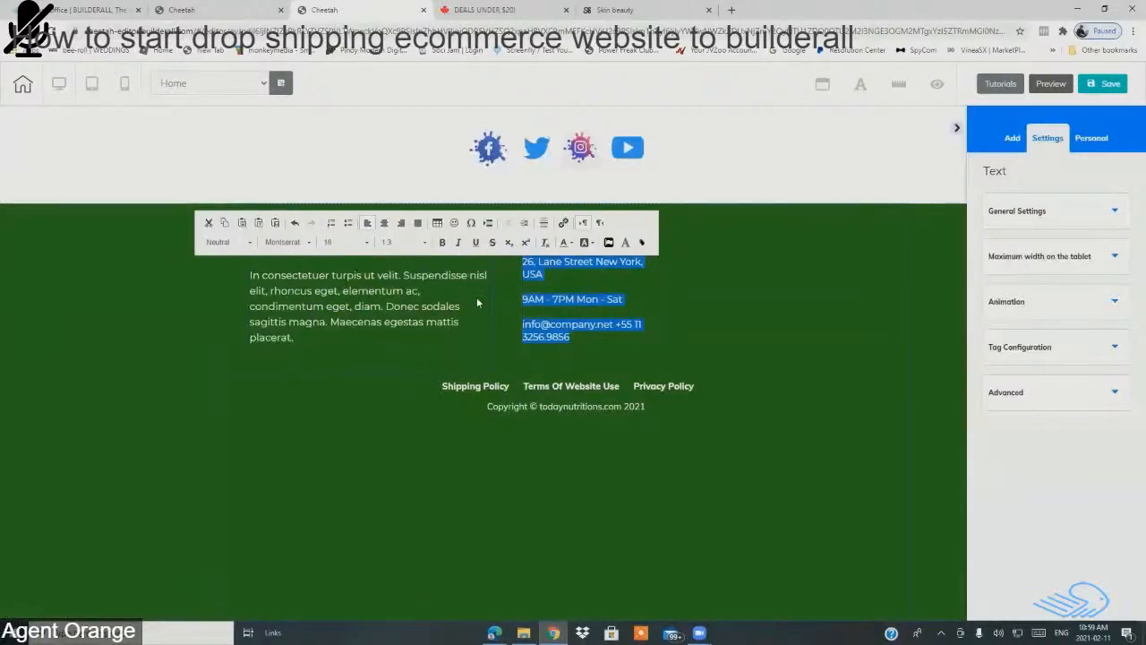
left_click(463, 290)
Step: Delete the address details text under the CONTACT US heading
left_click(657, 258)
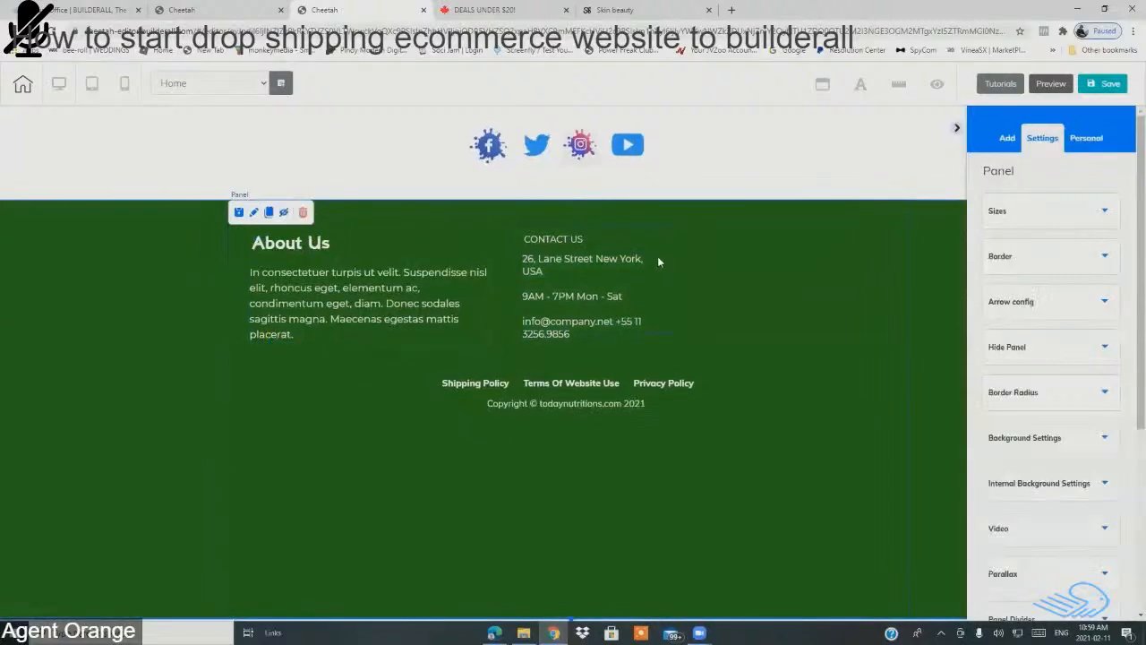
left_click(581, 289)
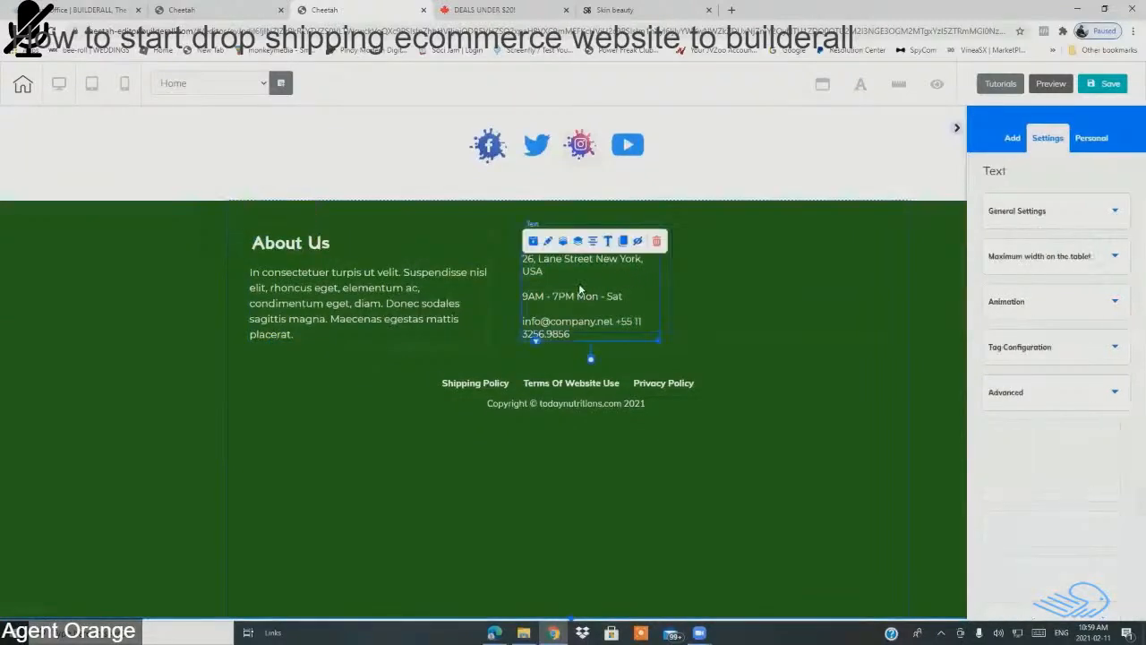
left_click(658, 243)
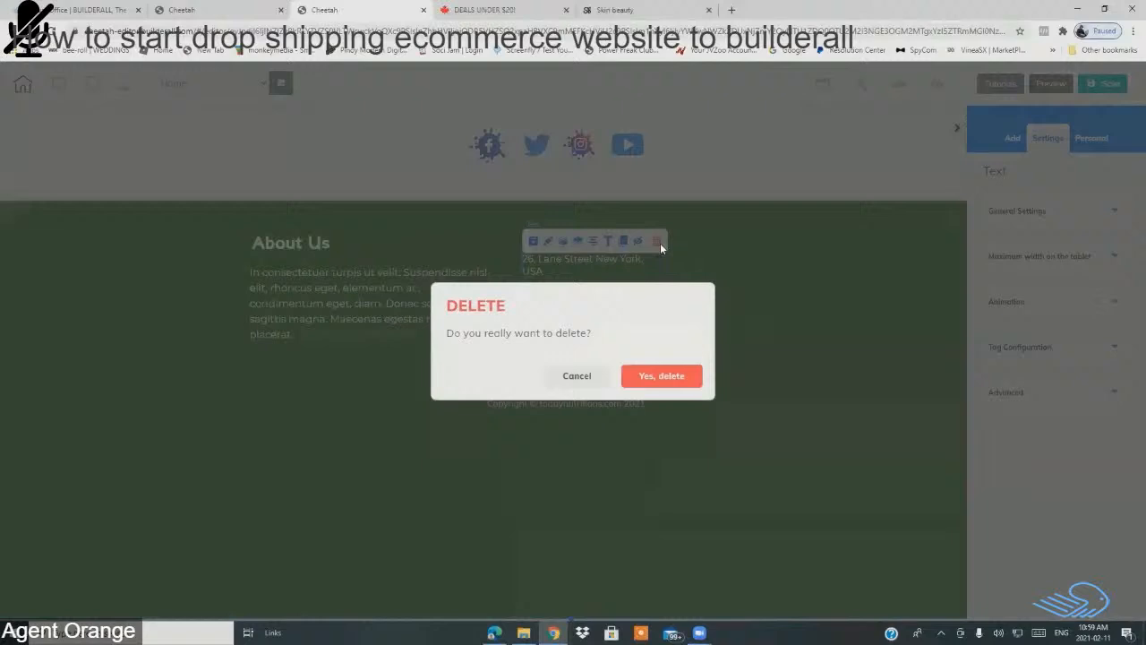
left_click(667, 381)
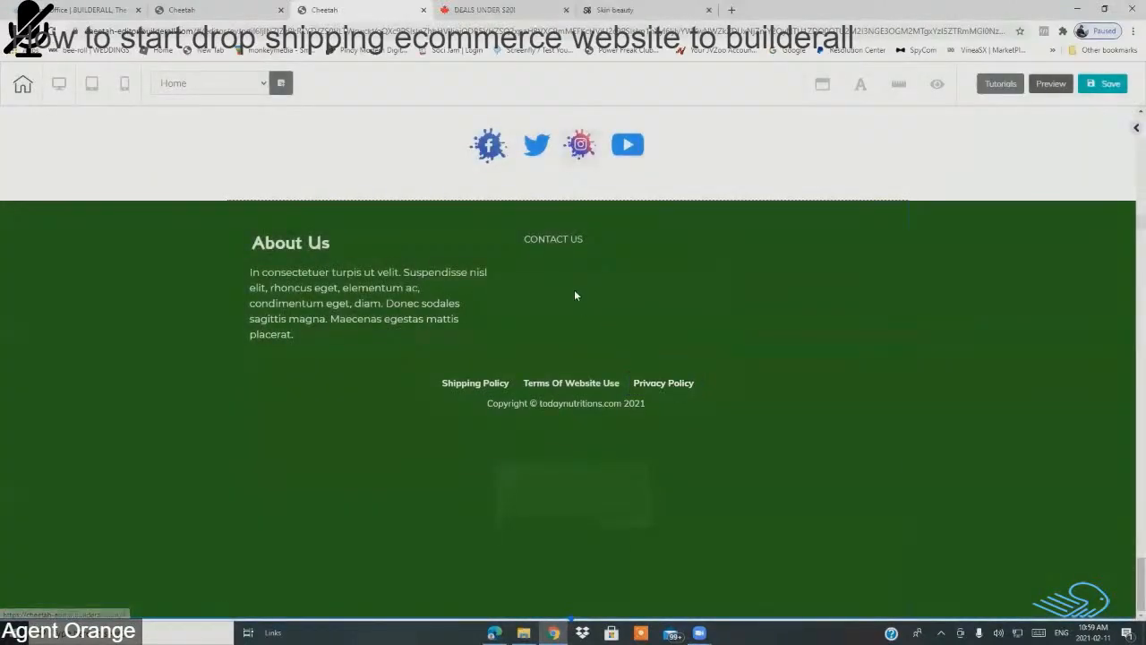
Step: Enlarge the now-empty CONTACT US box by dragging its corner wider and taller
left_click(574, 289)
left_click(395, 301)
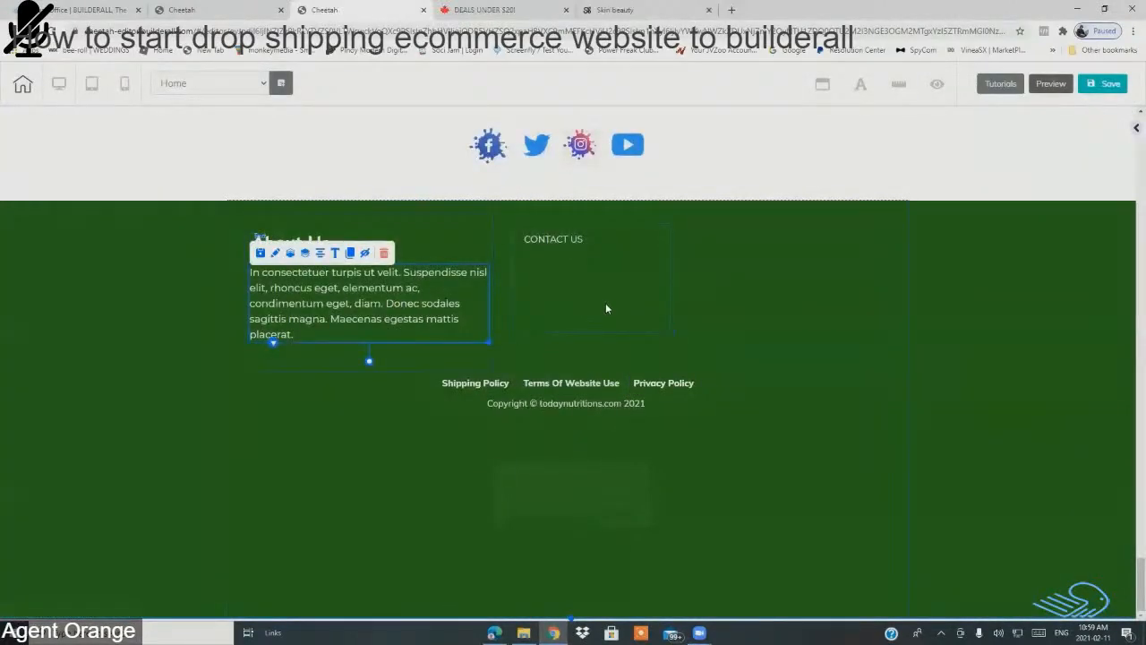
left_click(605, 302)
left_click_drag(673, 334, 786, 368)
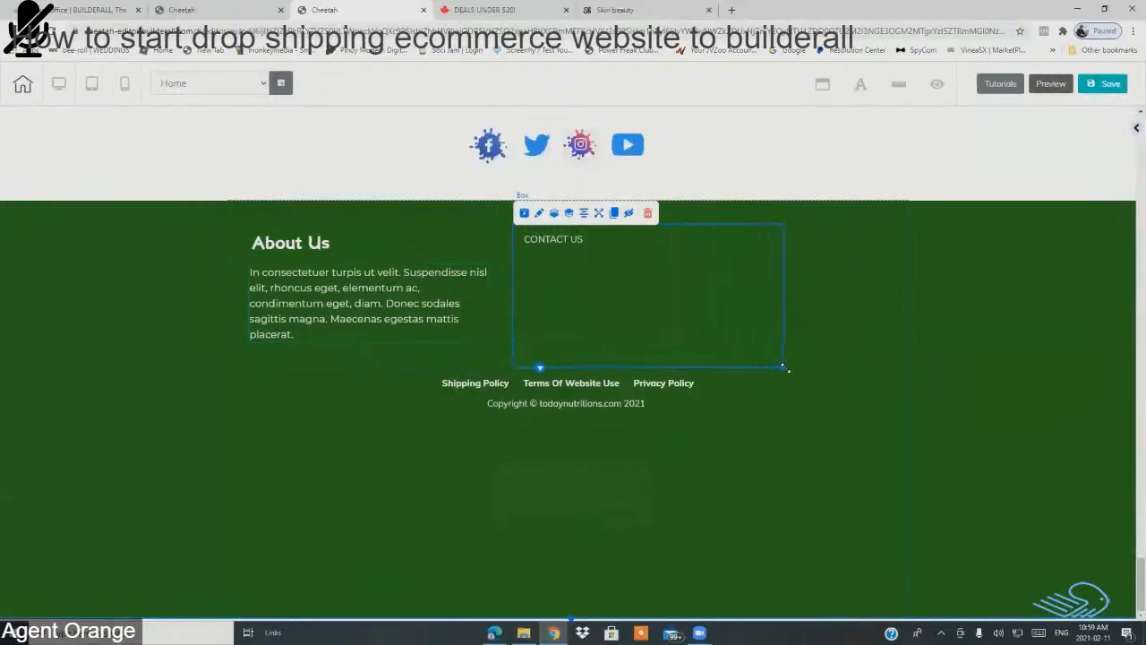
Step: Clone the About Us paragraph and move the copy into the CONTACT US box
left_click(403, 291)
left_click(388, 307)
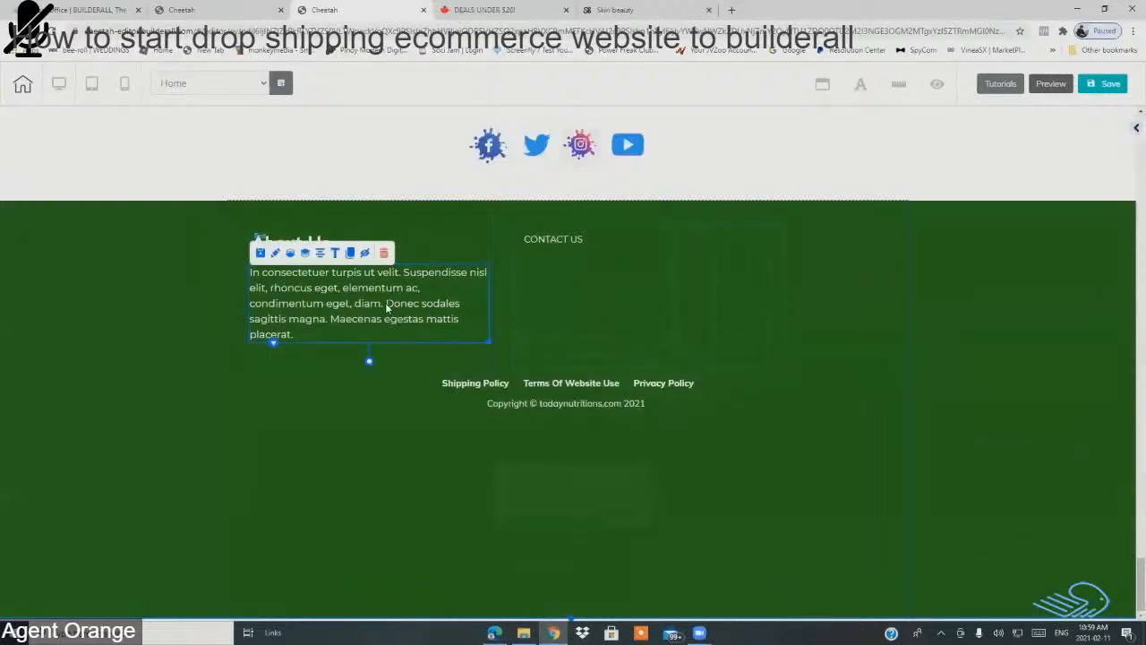
left_click(349, 253)
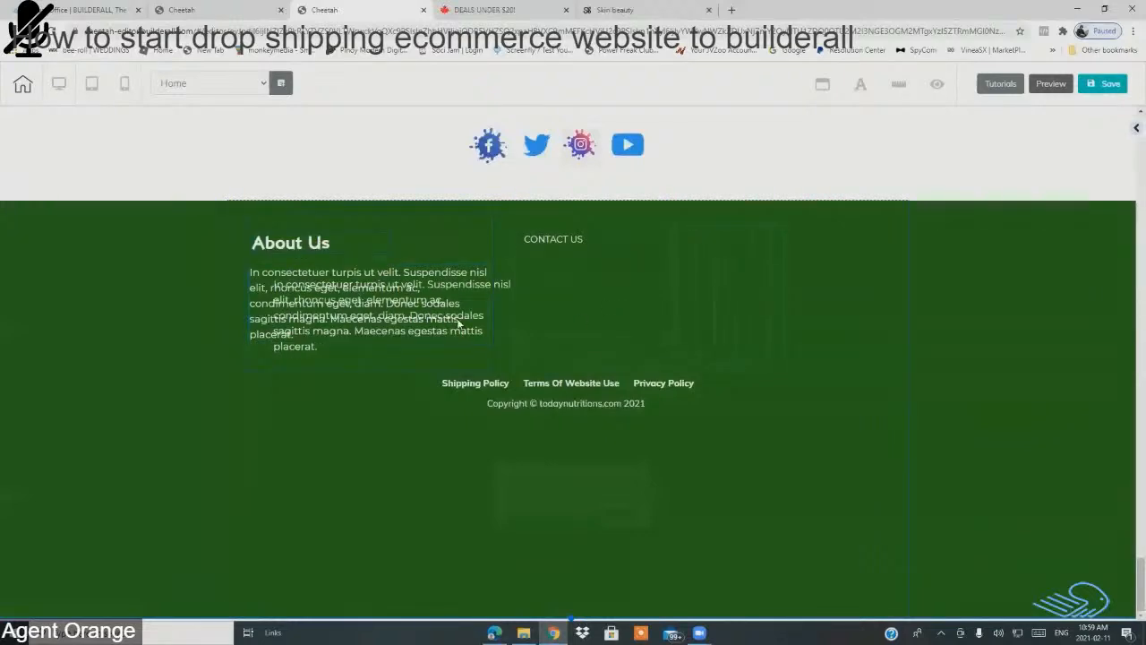
left_click_drag(495, 338, 746, 327)
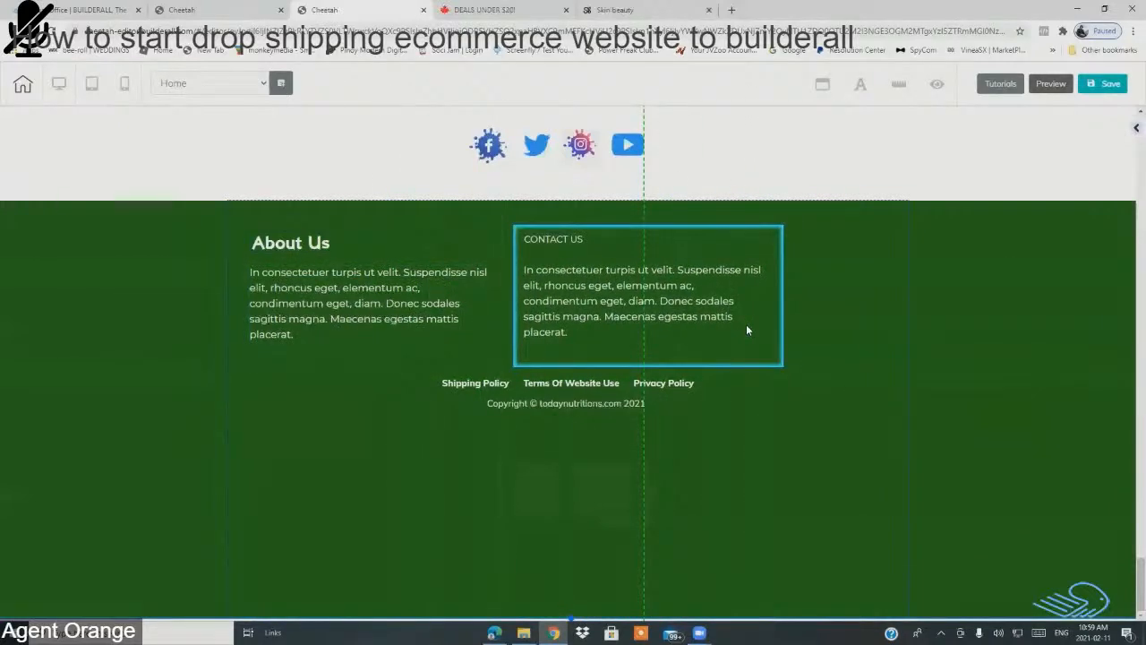
Step: Delete the CONTACT US heading from the footer's second column
left_click(571, 238)
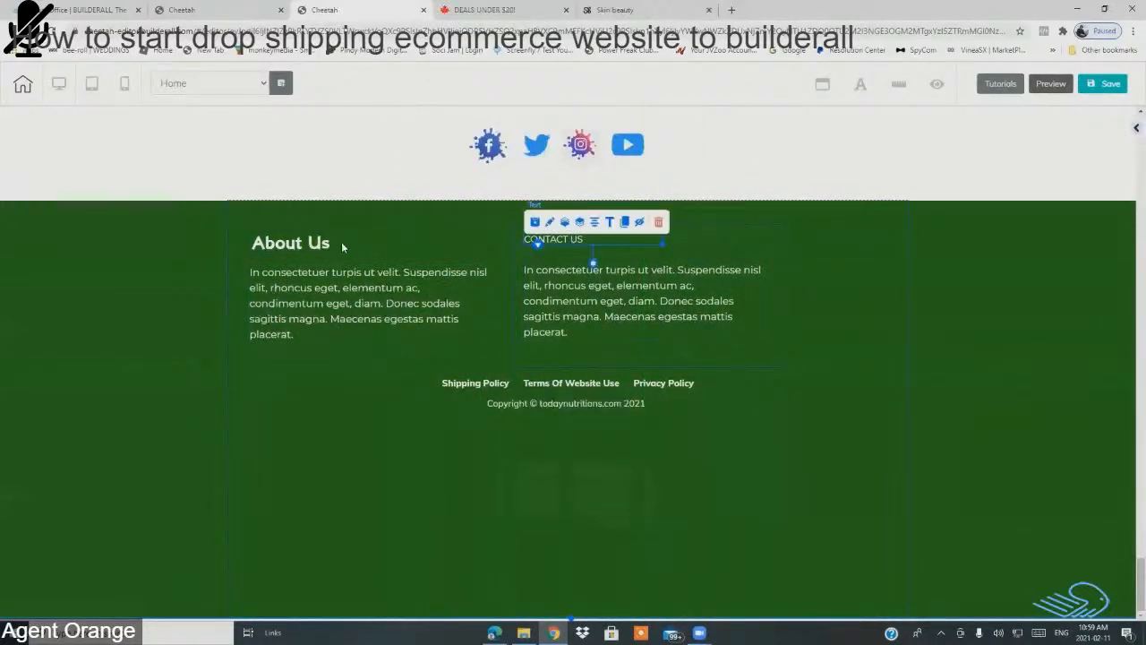
left_click(660, 222)
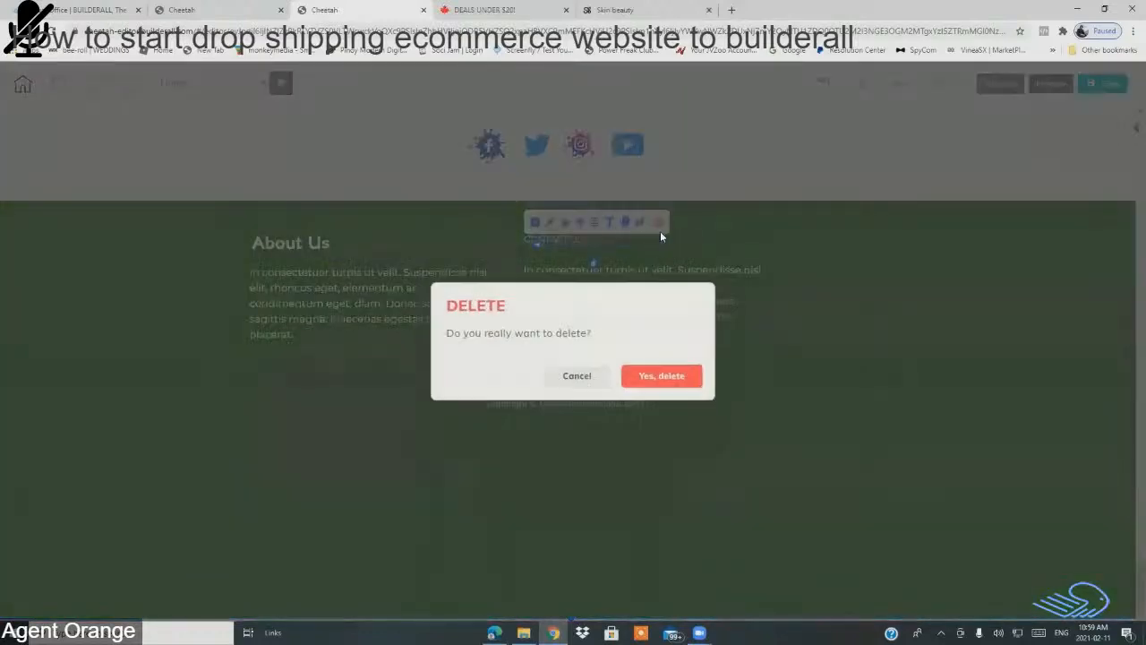
left_click(674, 378)
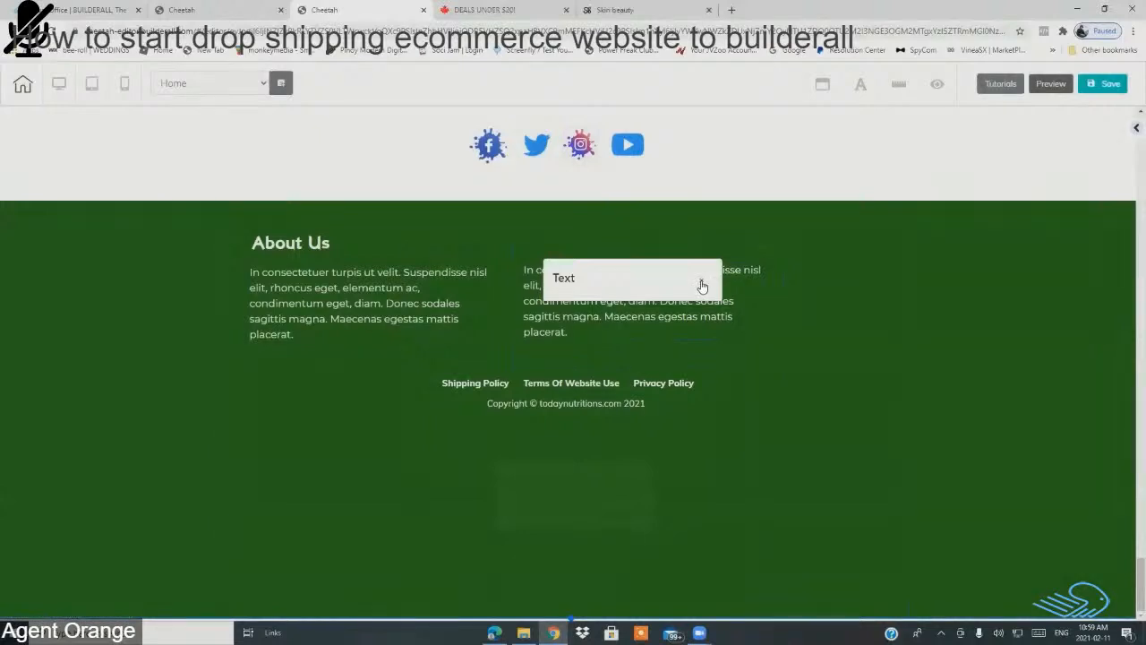
left_click(702, 285)
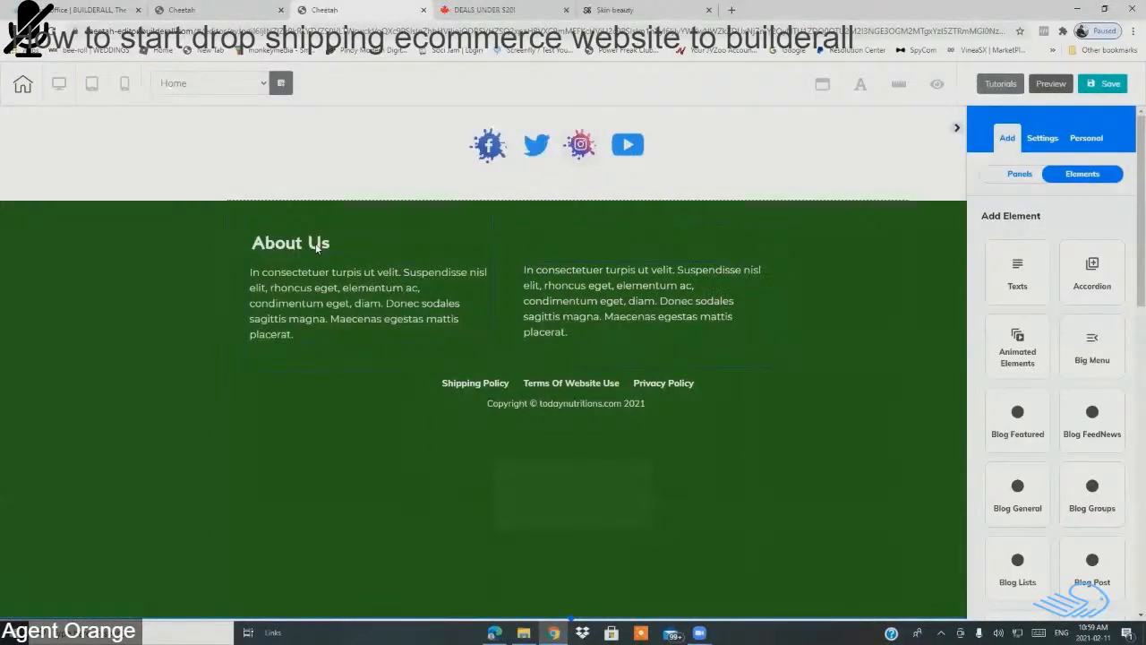
Step: Clone the About Us heading and move the copy to the top of the right column
left_click(316, 248)
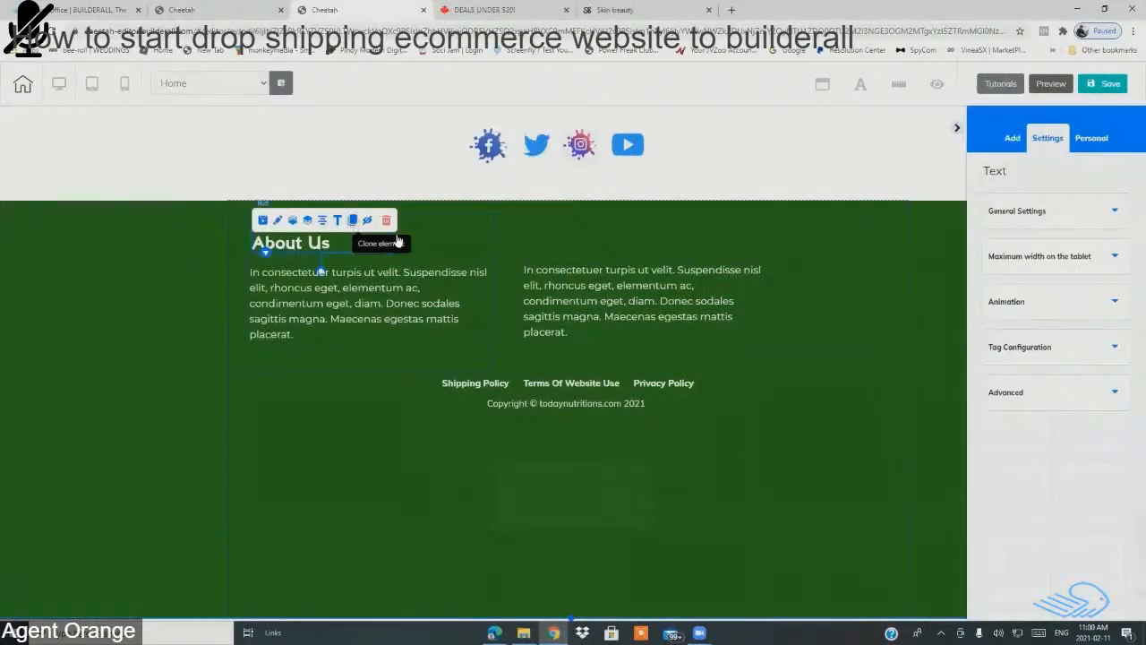
left_click(398, 240)
left_click_drag(409, 248, 620, 242)
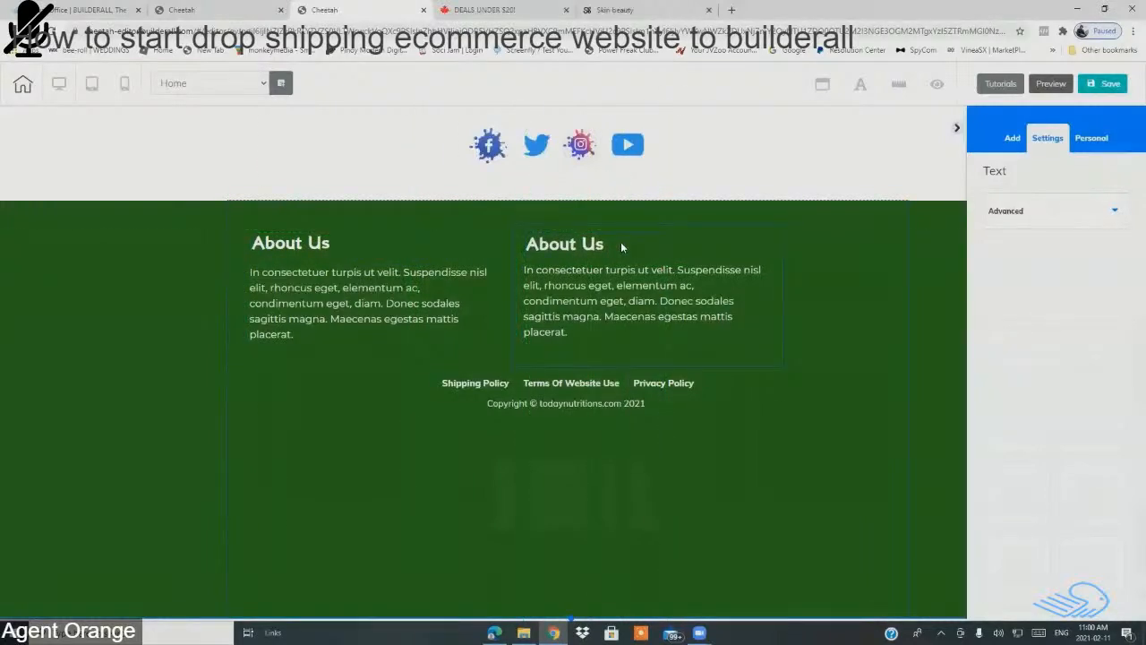
left_click(623, 247)
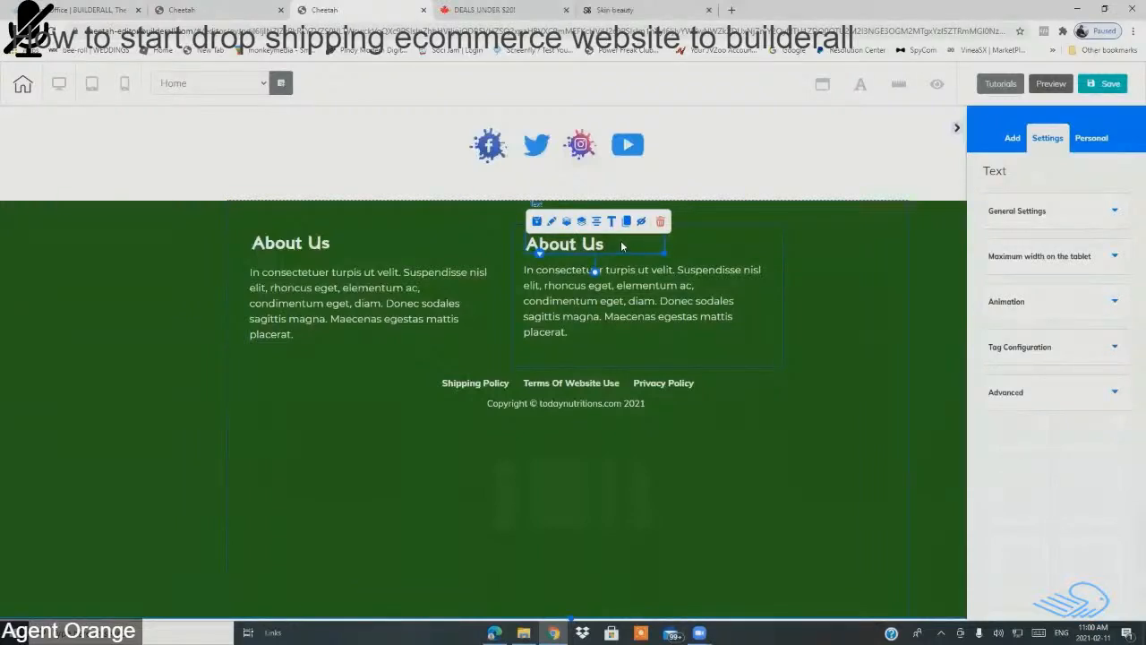
Step: Change the copied heading's text to 'Contact Us', removing the stray characters
double_click(620, 240)
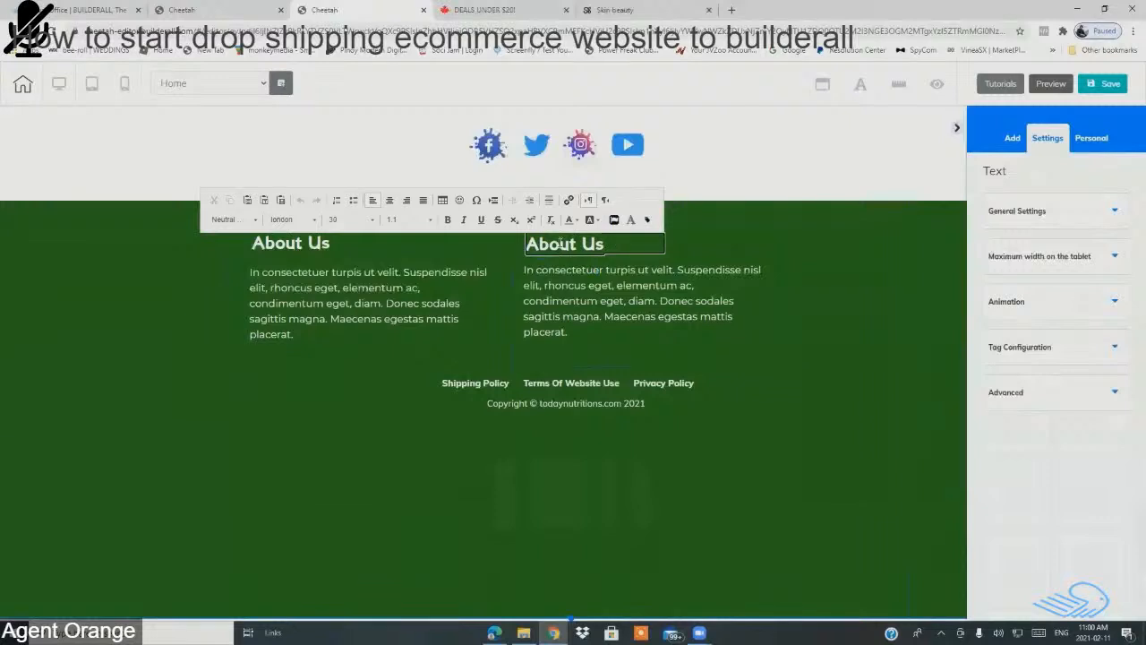
mouse_move(532, 242)
left_mouse_down()
mouse_move(614, 247)
mouse_move(530, 244)
left_mouse_up()
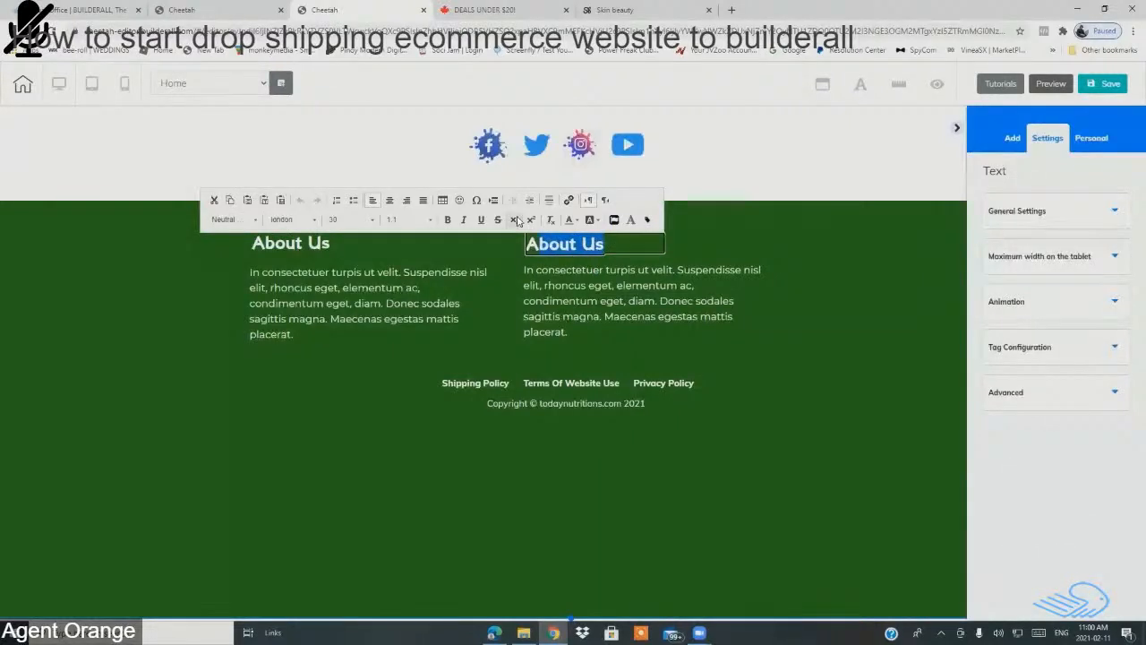
type("AC")
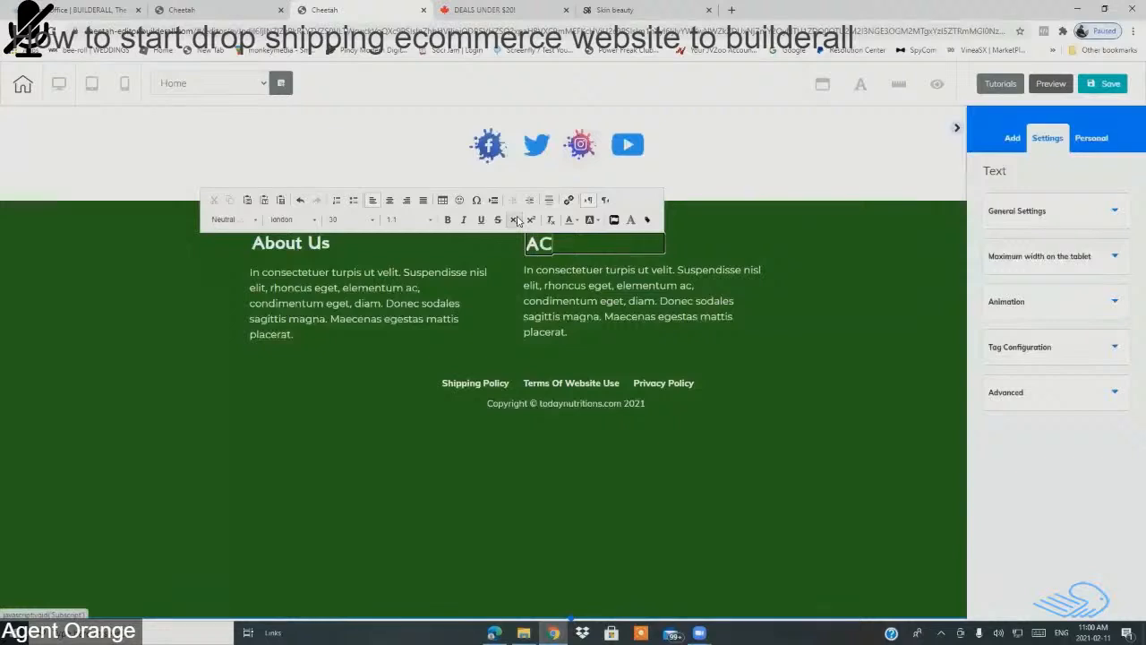
type("ontactn")
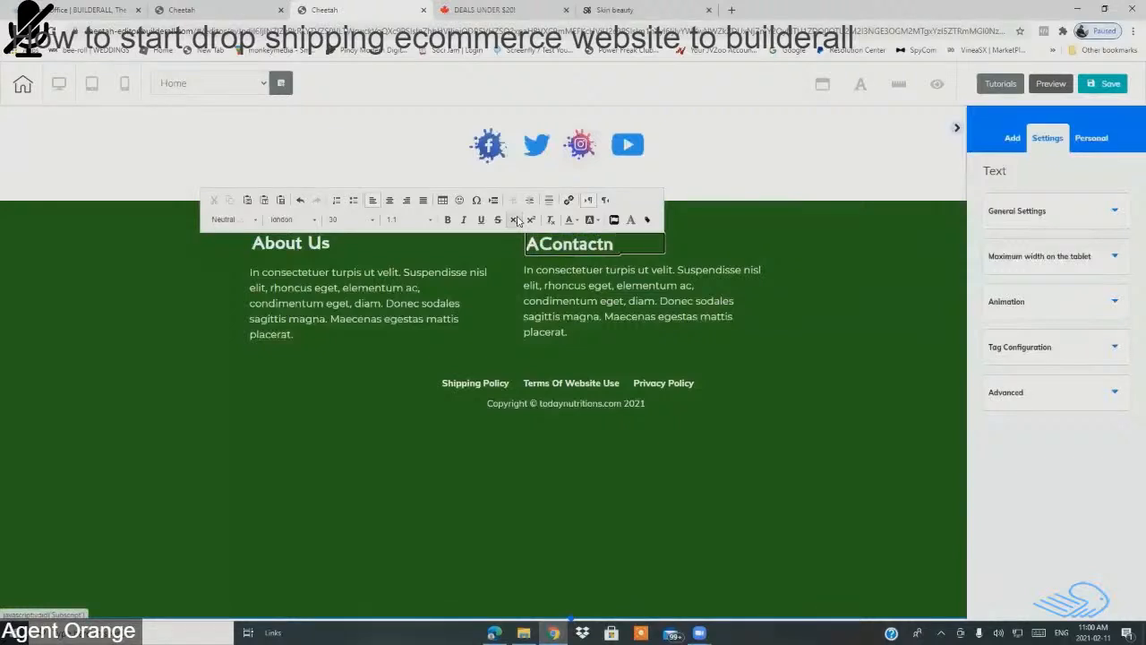
type(" Us")
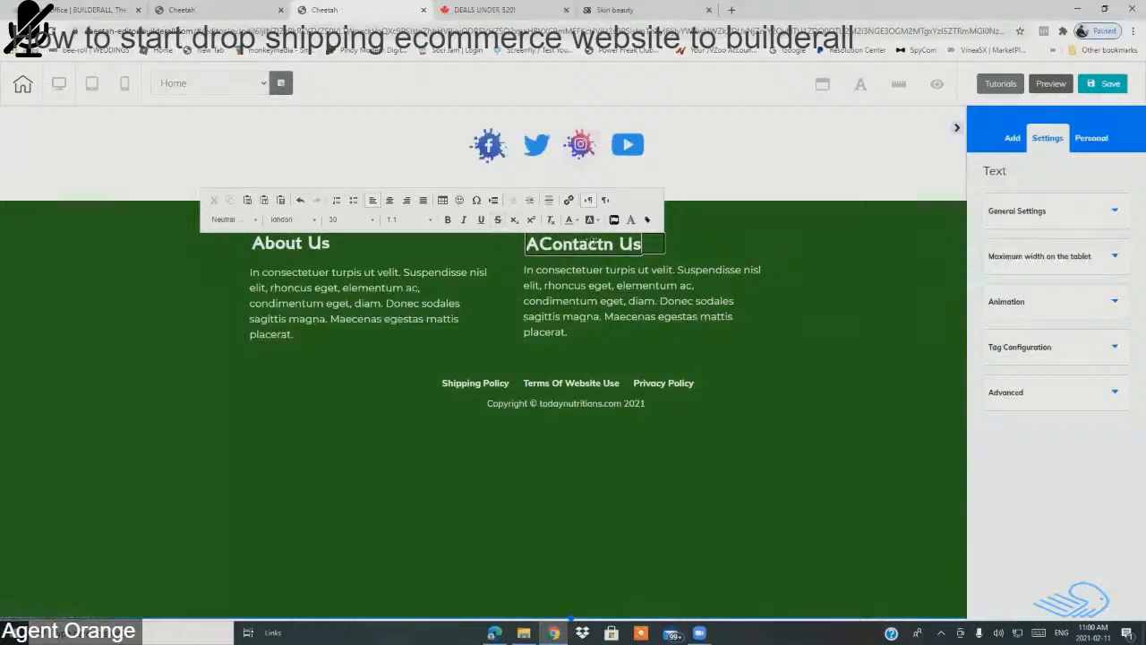
left_click(612, 244)
key("BackSpace")
left_click(537, 244)
key("BackSpace")
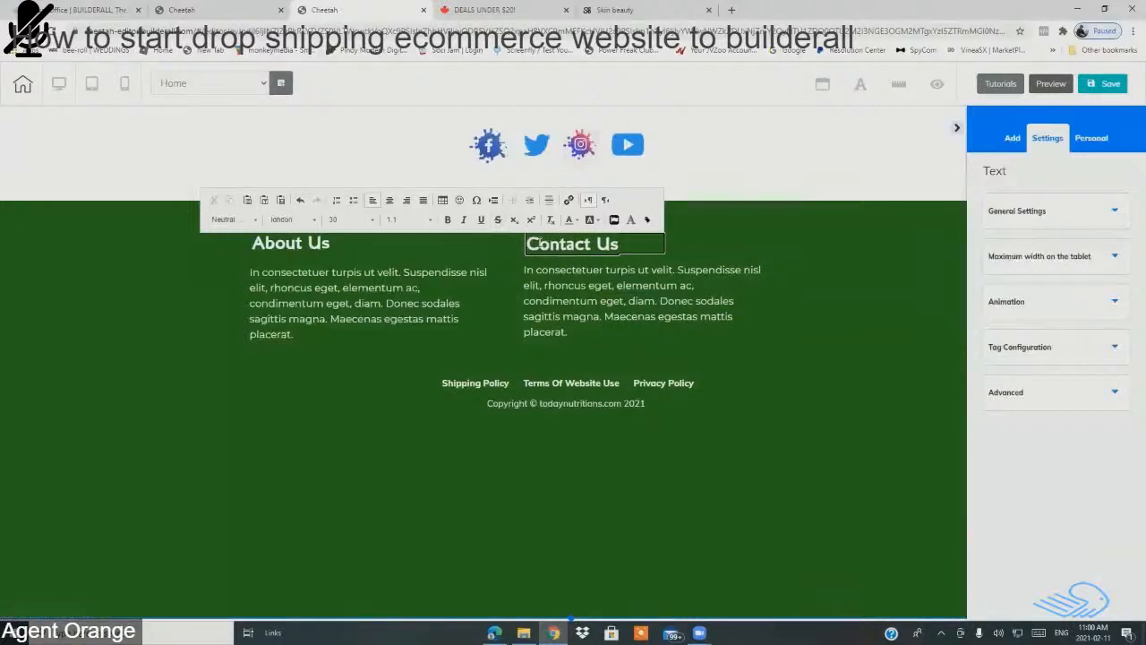
Step: Shift the About Us column slightly to the left in the green footer
left_click(850, 347)
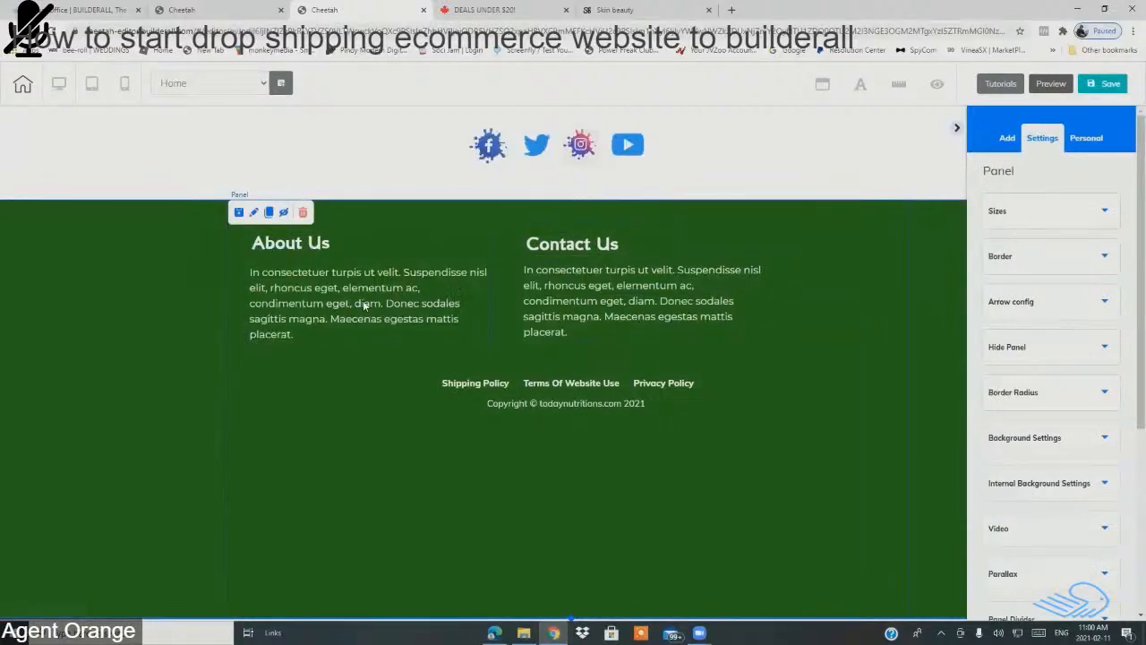
left_click_drag(457, 229, 306, 265)
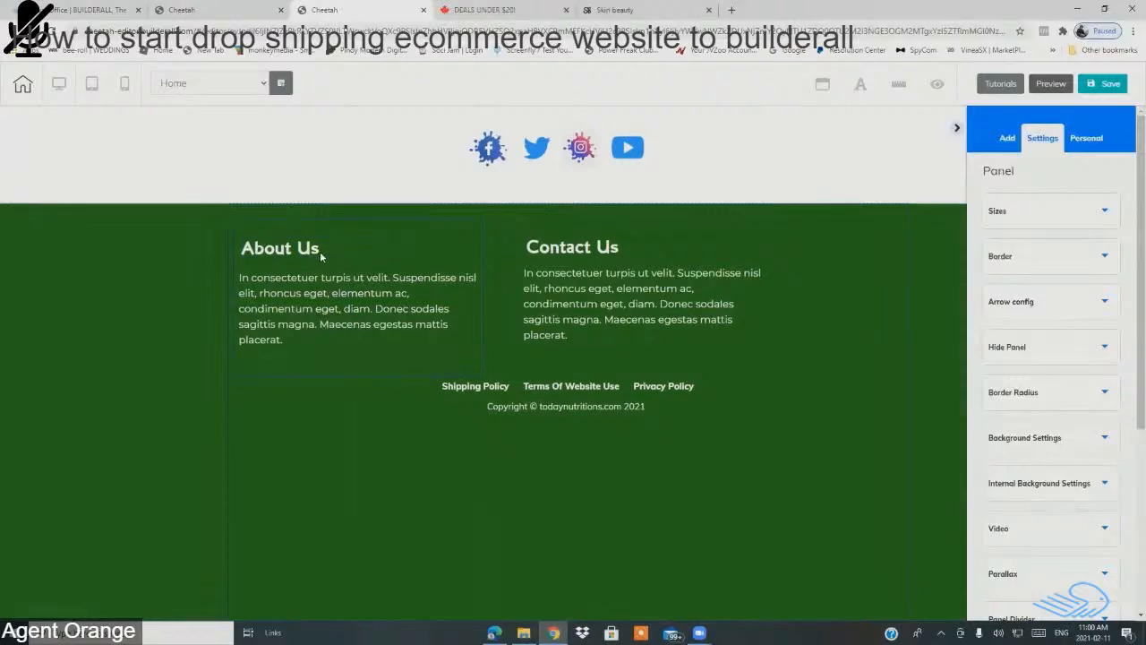
left_click(354, 252)
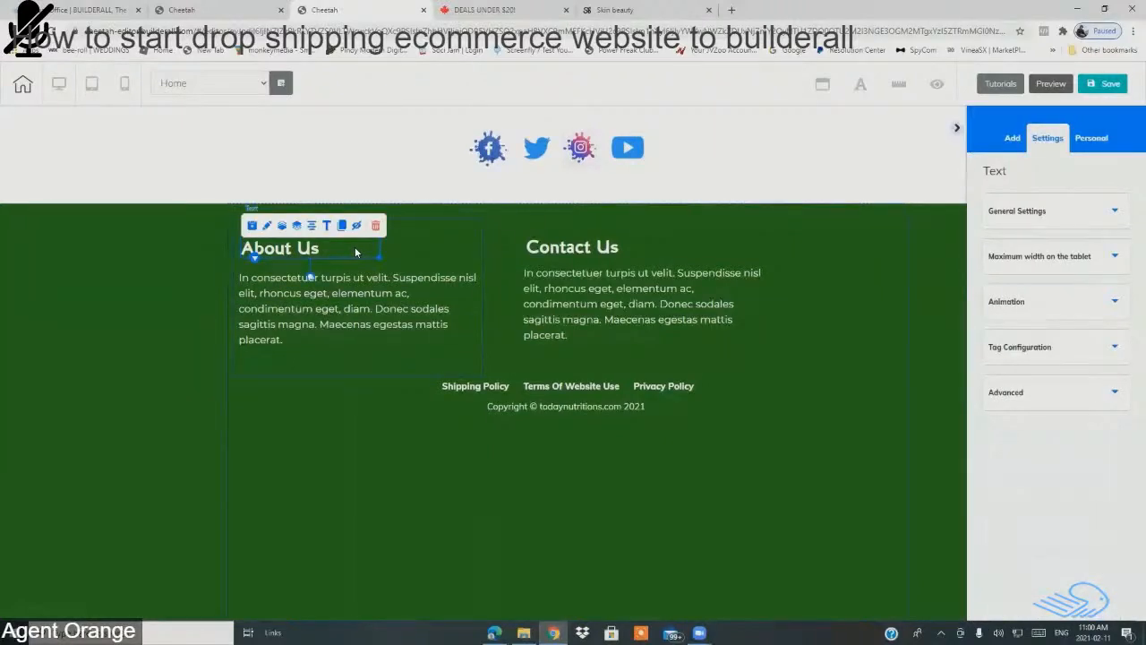
Step: Set the About Us heading text to font size 20
double_click(355, 251)
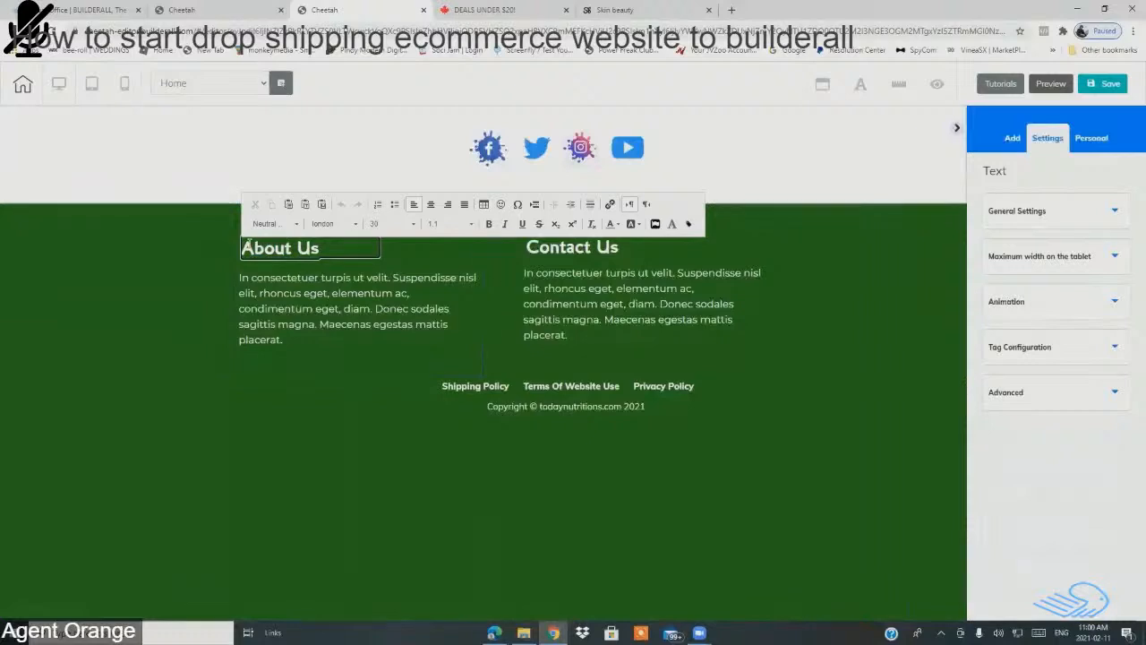
left_click_drag(245, 247, 338, 255)
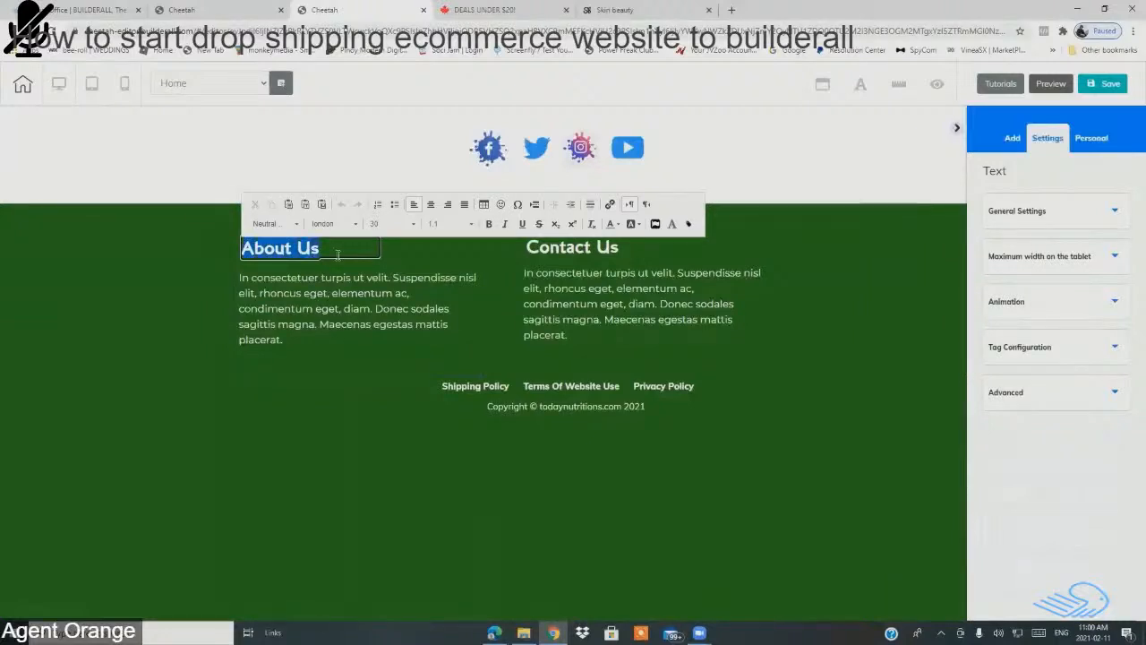
left_click(409, 226)
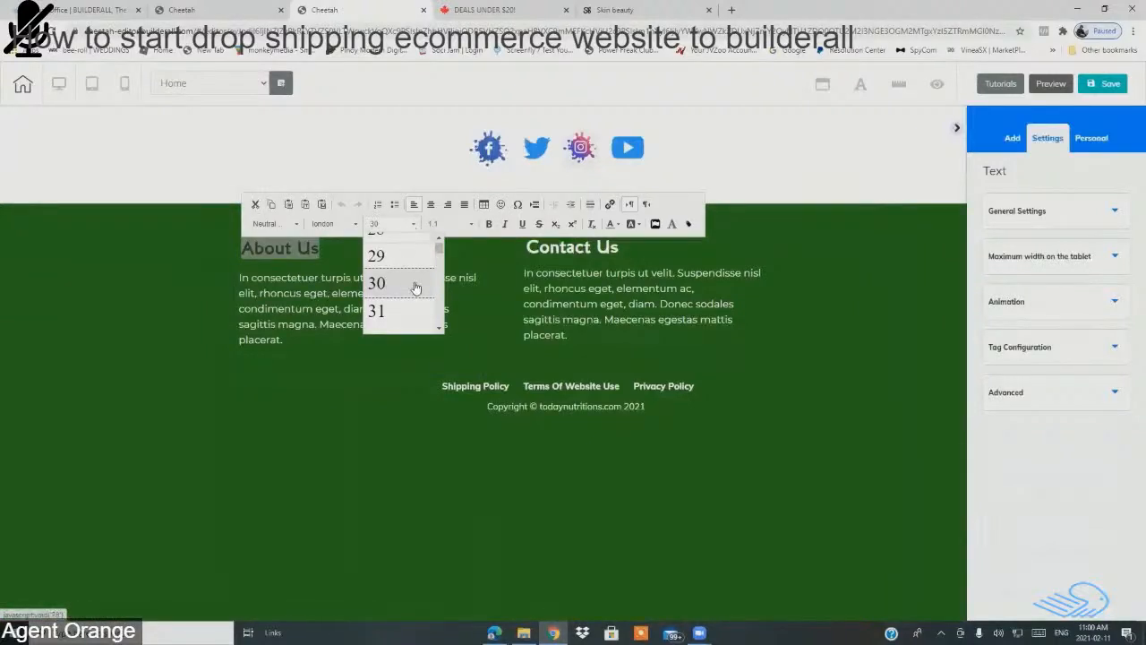
scroll(414, 286, "up", 2)
scroll(405, 299, "up", 2)
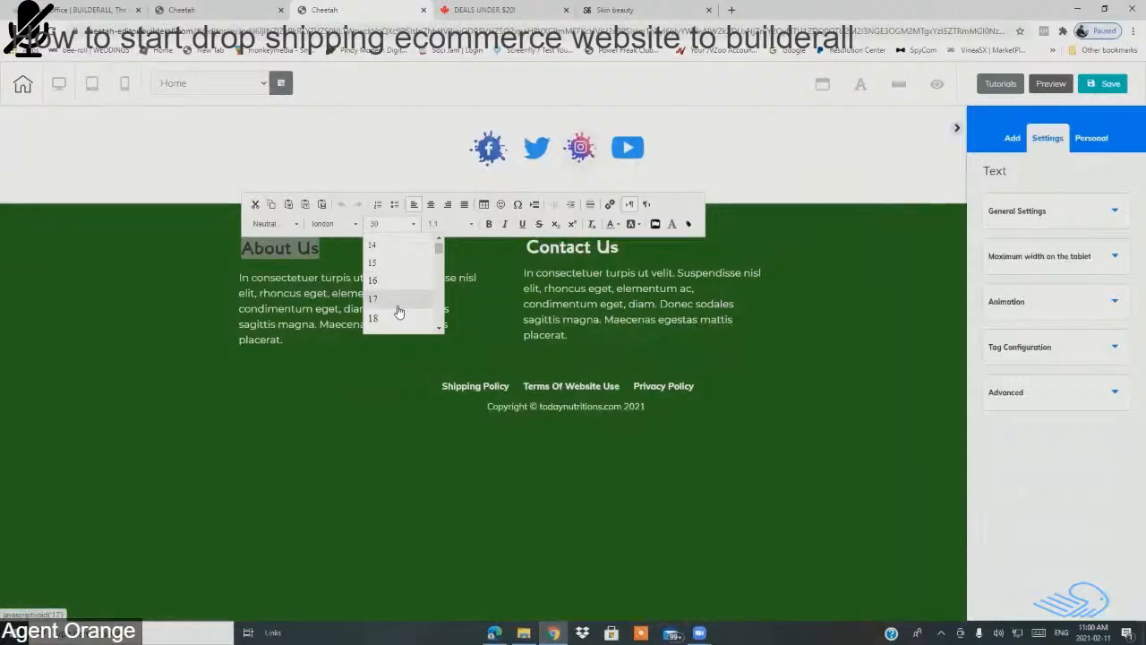
left_click(391, 279)
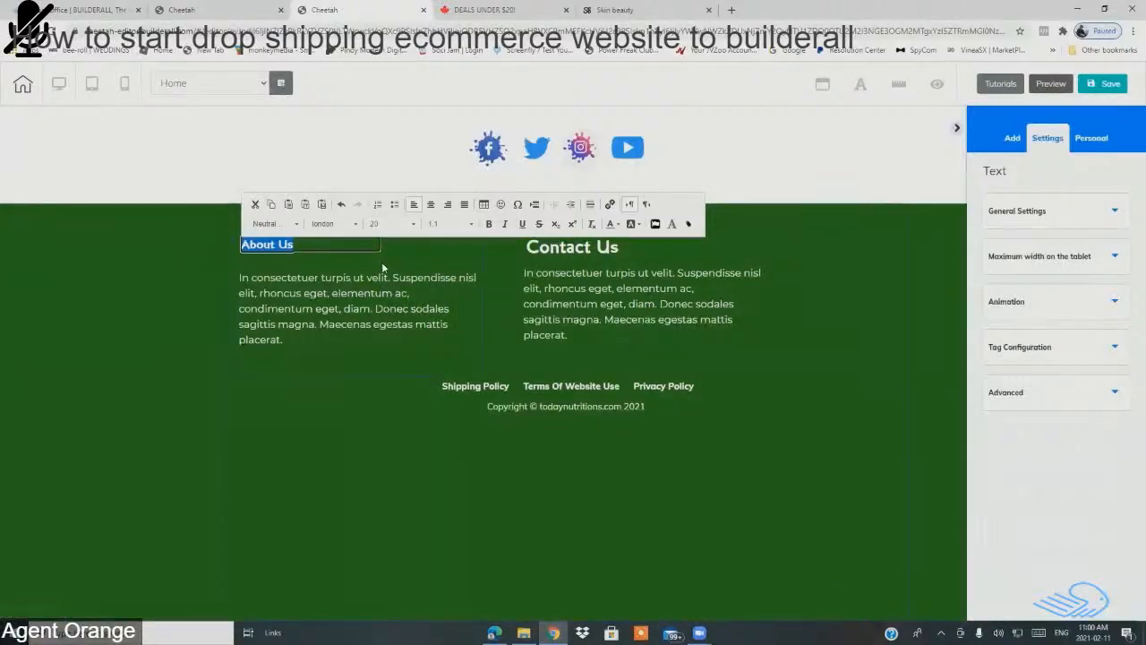
Step: Realign the About Us heading and paragraph within their column
left_click(380, 261)
left_click_drag(320, 243, 320, 251)
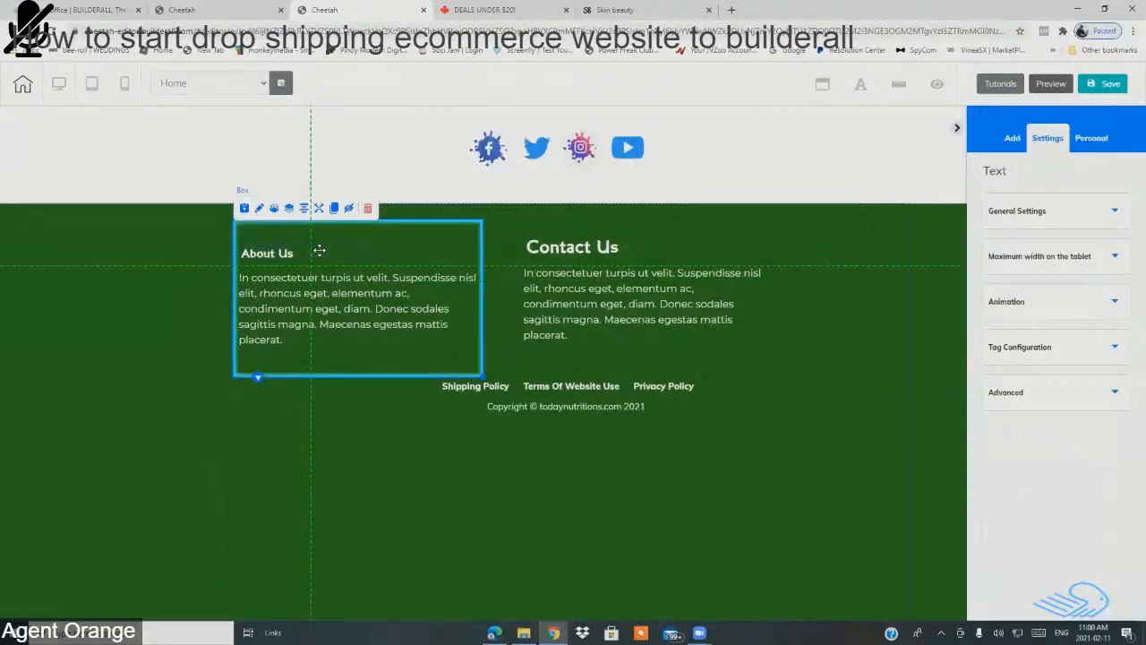
left_click(364, 305)
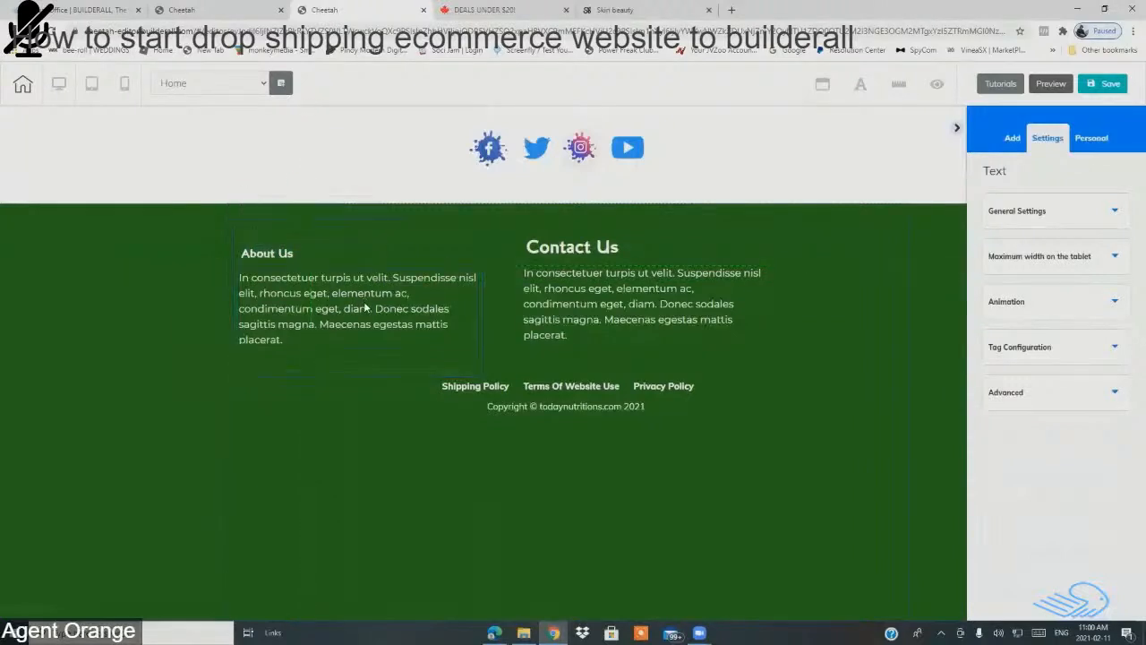
left_click_drag(364, 307, 366, 298)
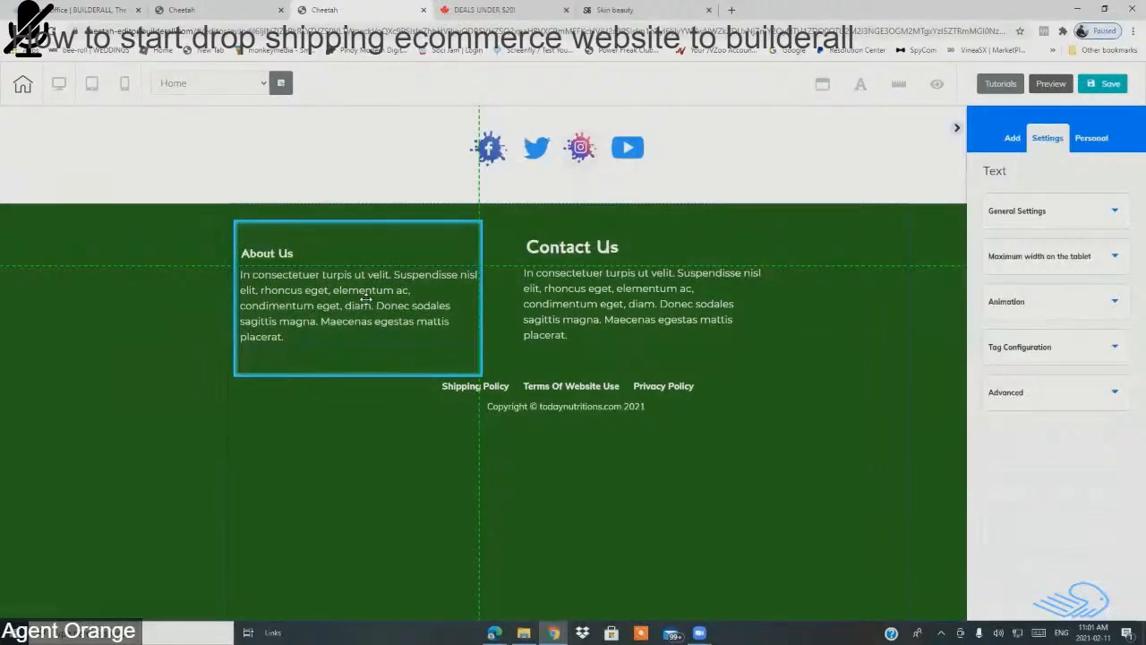
left_click(588, 258)
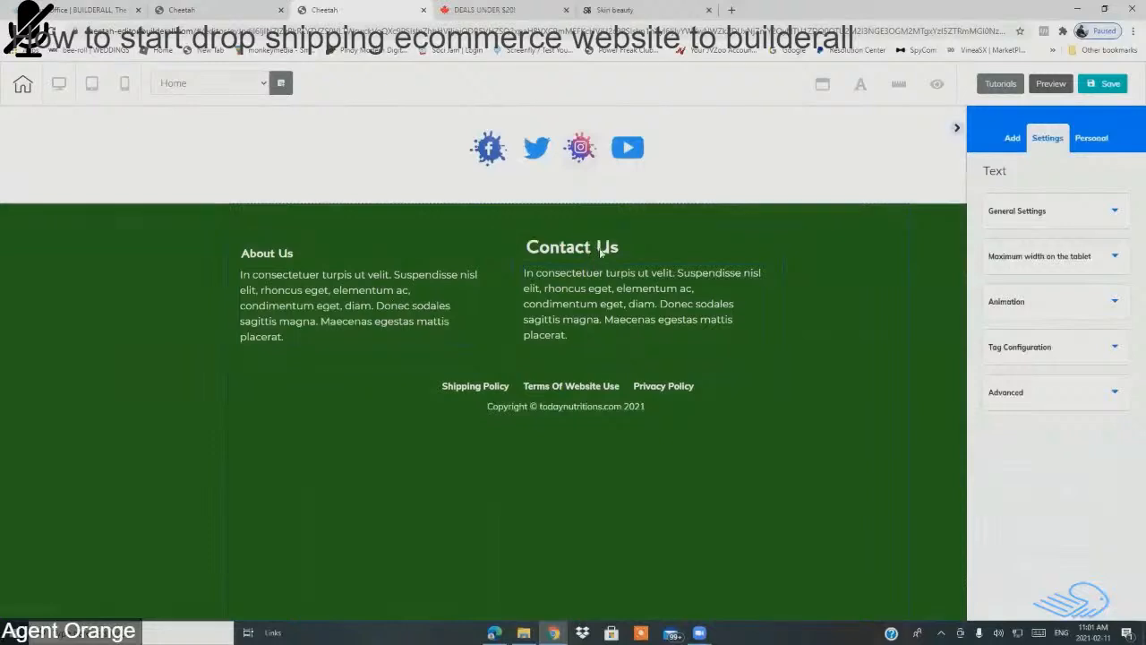
left_click(638, 249)
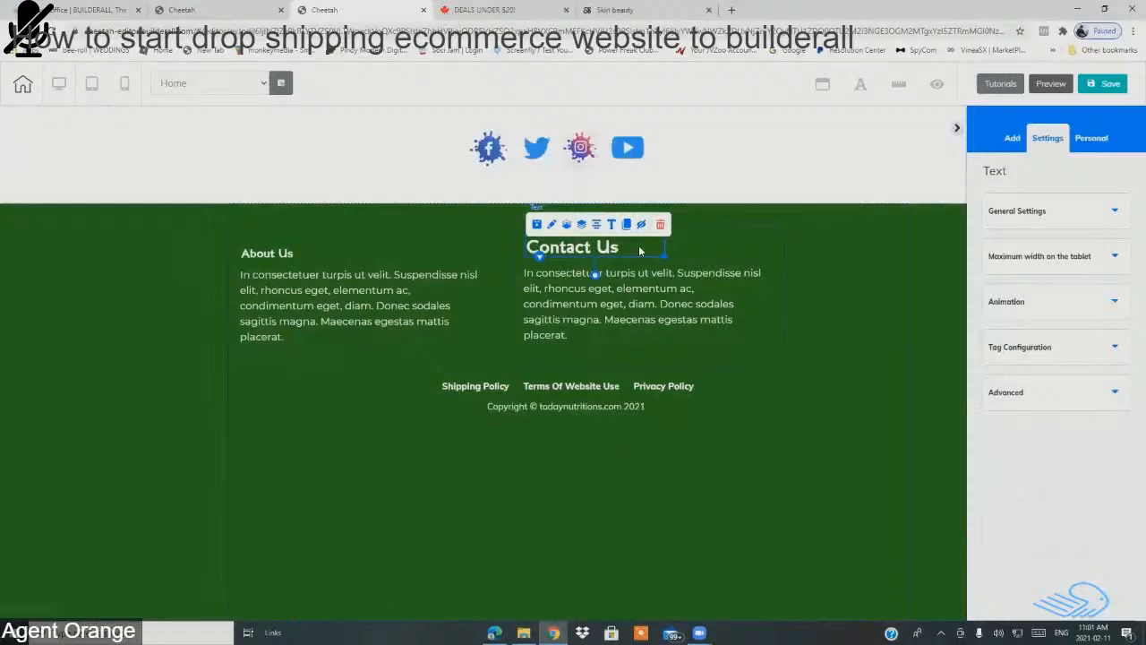
Step: Set the Contact Us heading to font size 20 and nudge it into place
double_click(638, 249)
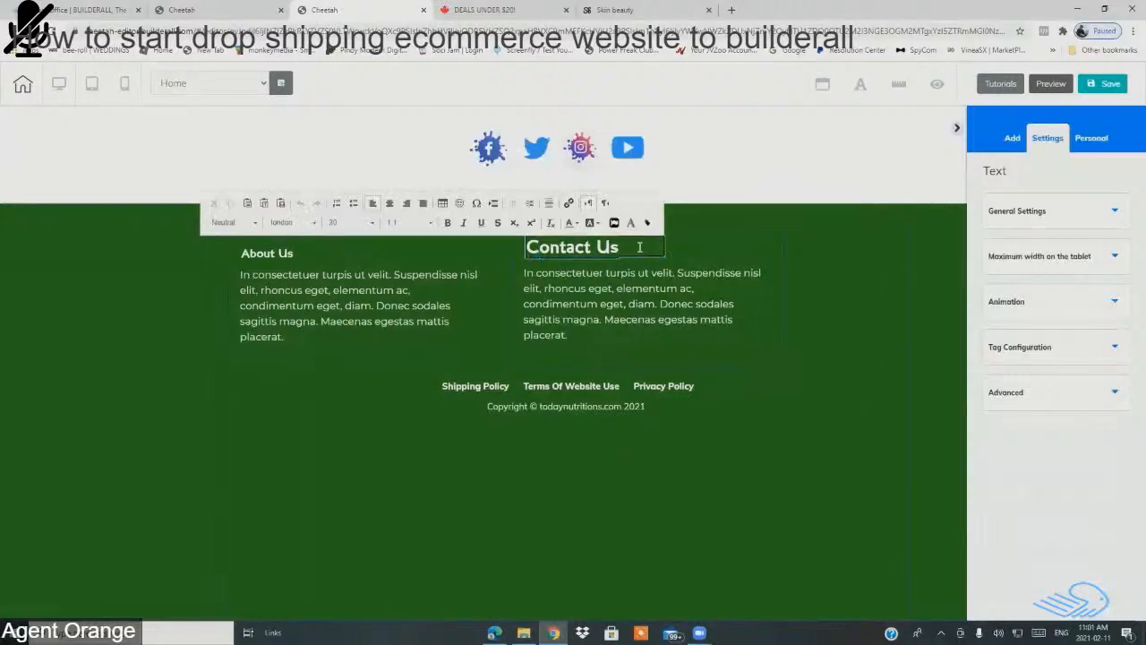
left_click_drag(526, 247, 617, 251)
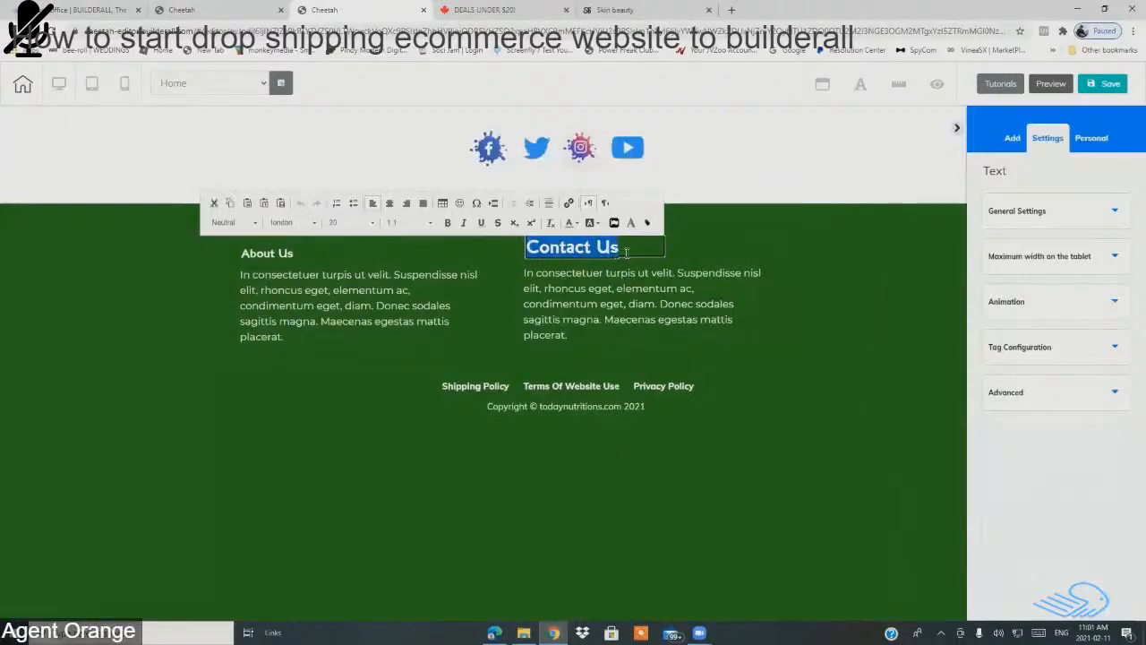
left_click(372, 222)
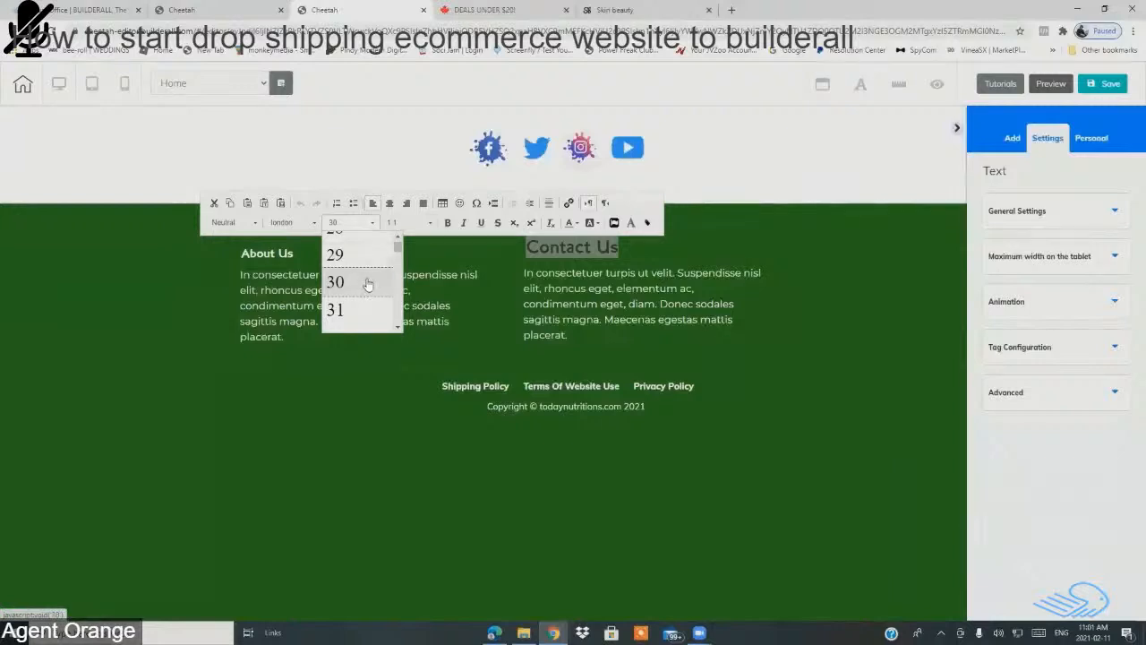
scroll(367, 282, "up", 4)
left_click(345, 285)
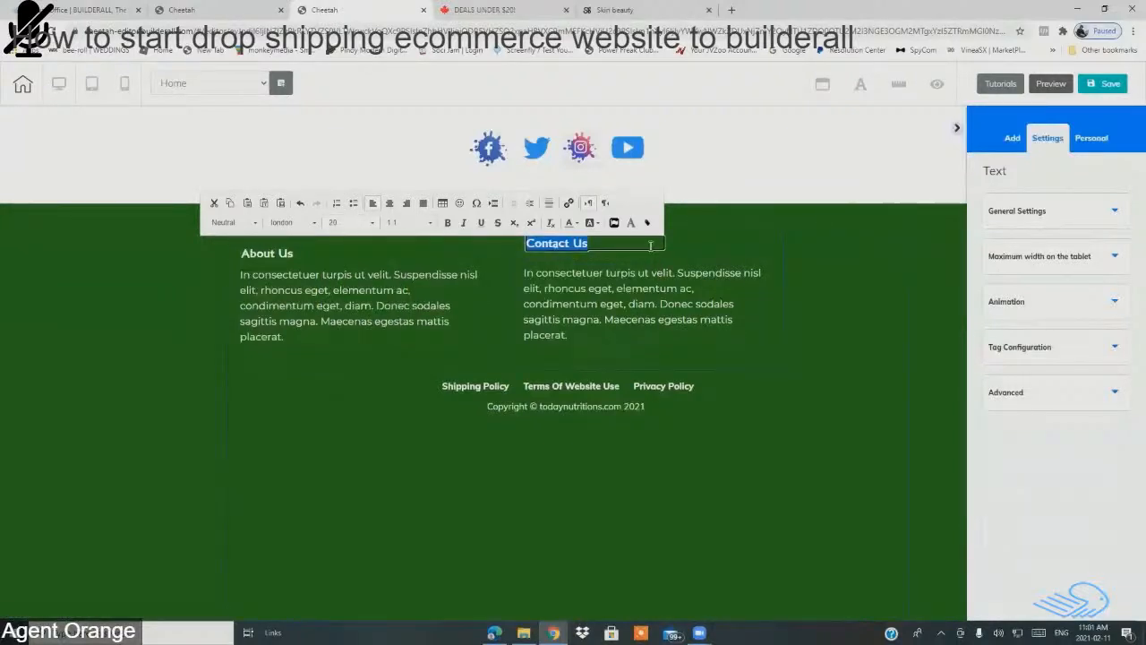
left_click(702, 255)
left_click_drag(653, 248, 650, 257)
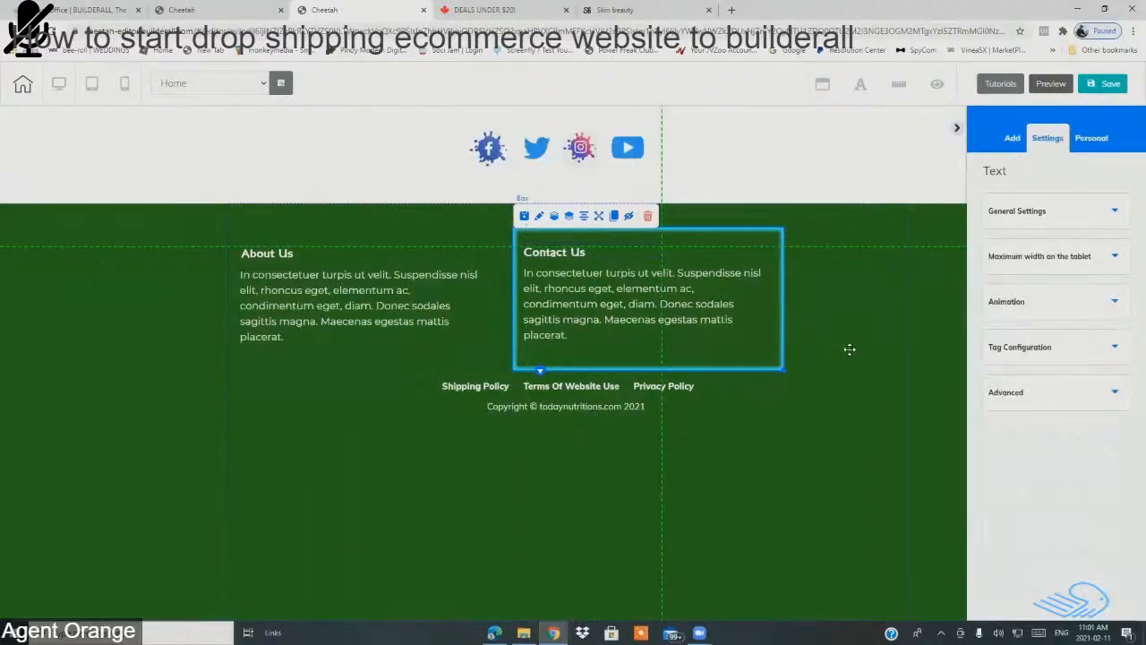
Step: Narrow the Contact Us paragraph, move it up under its heading, and shorten the box
left_click(797, 387)
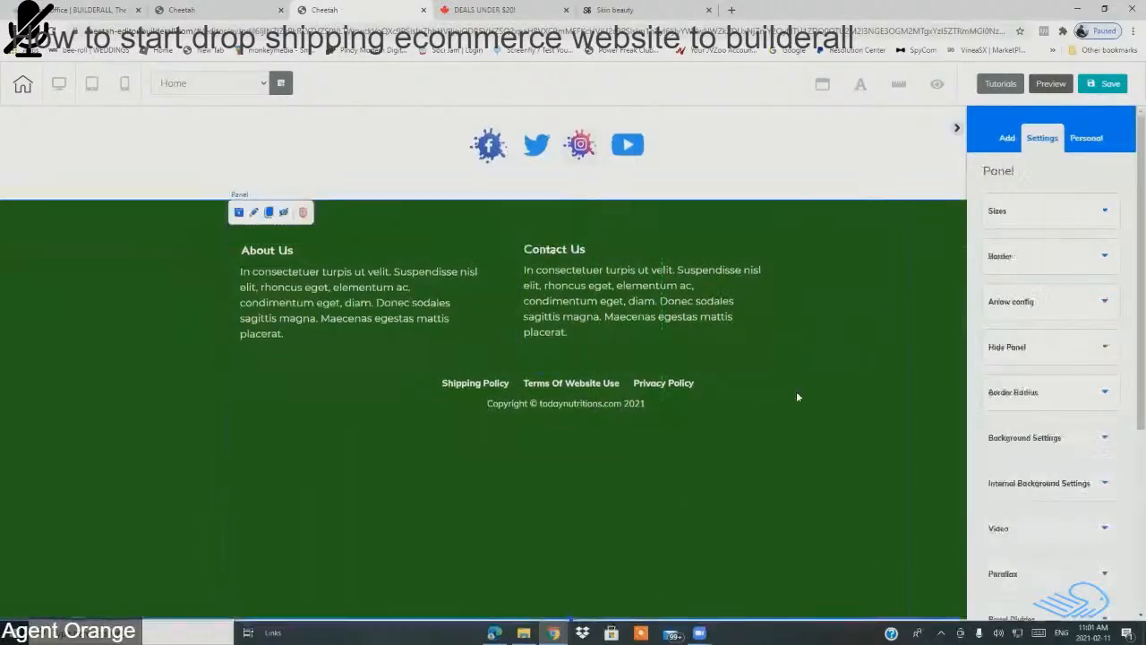
left_click(764, 332)
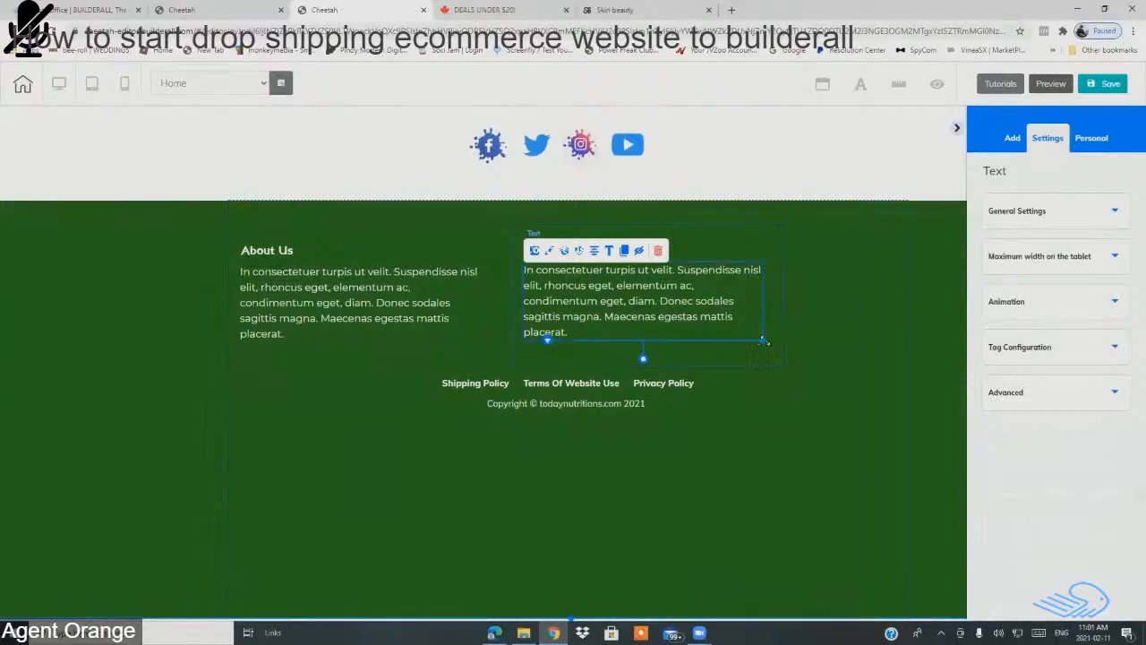
left_click_drag(762, 342, 704, 335)
left_click(757, 358)
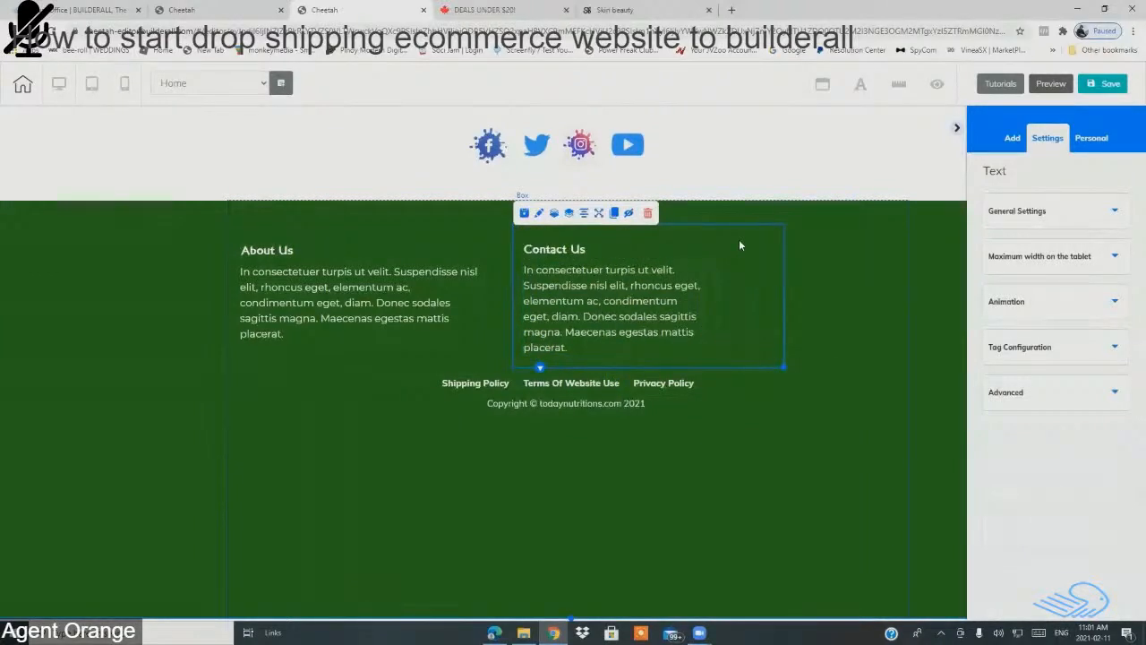
left_click_drag(573, 251, 570, 237)
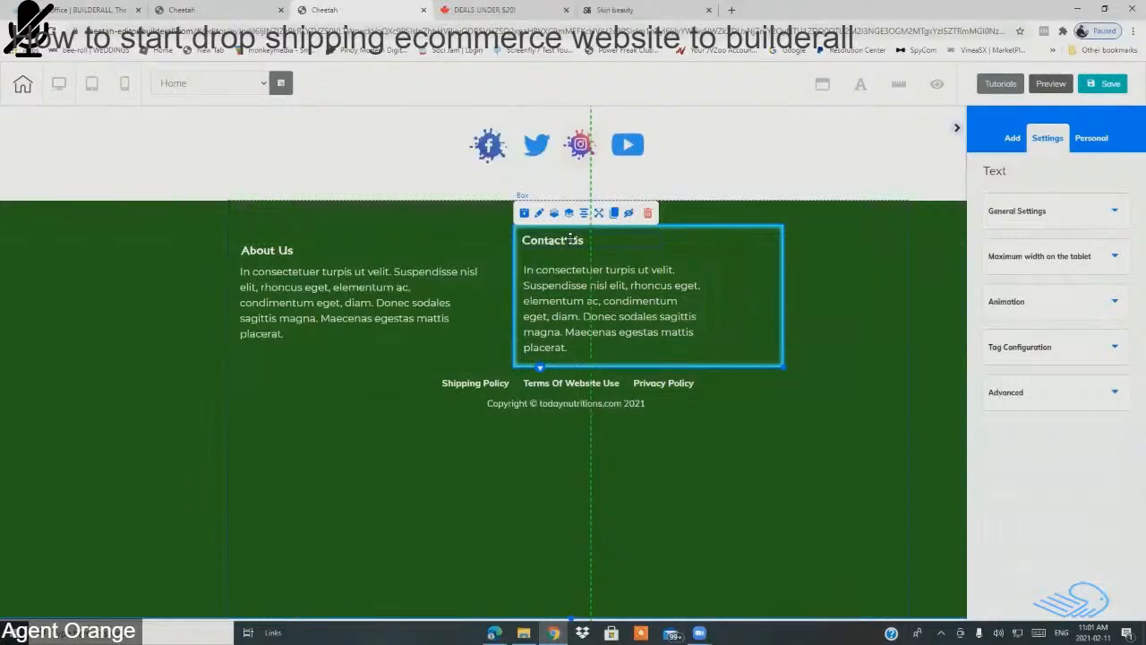
left_click_drag(614, 287, 612, 278)
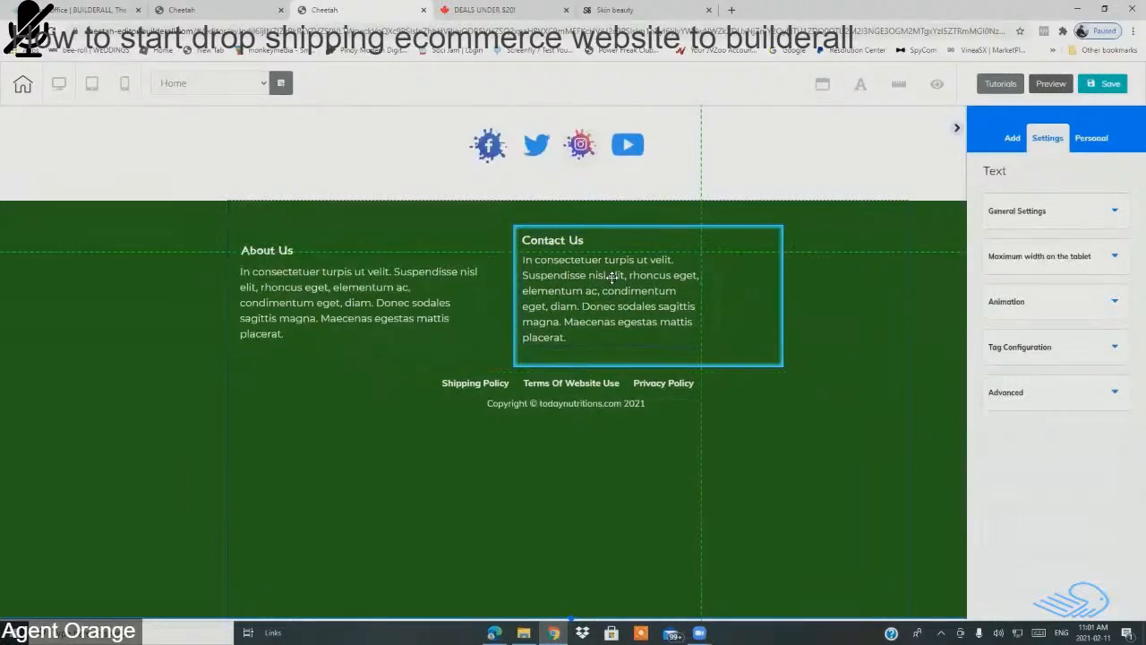
left_click(739, 357)
left_click_drag(781, 367, 724, 350)
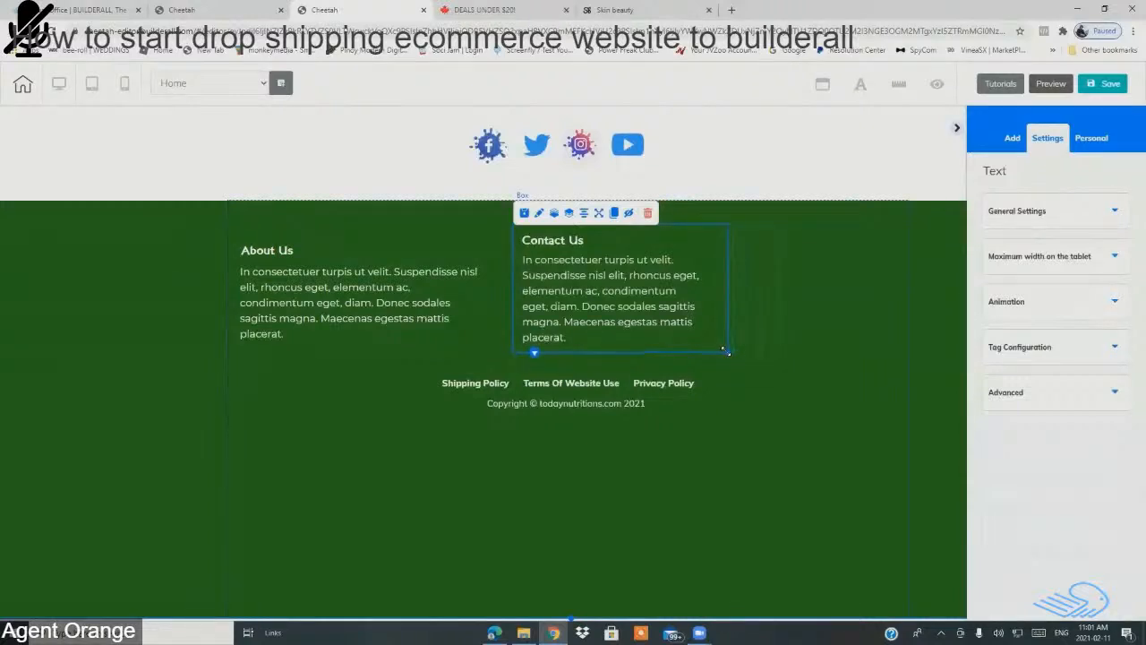
left_click(824, 367)
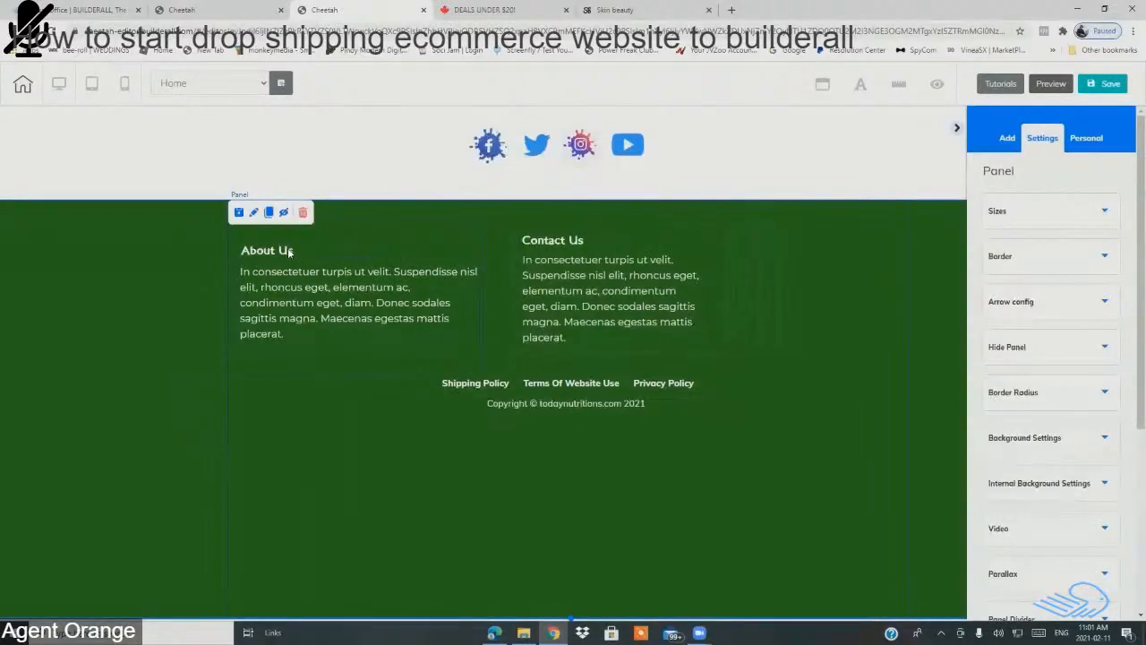
Step: Move the About Us heading and paragraph up and shorten their box to fit the text
left_click_drag(290, 251, 289, 237)
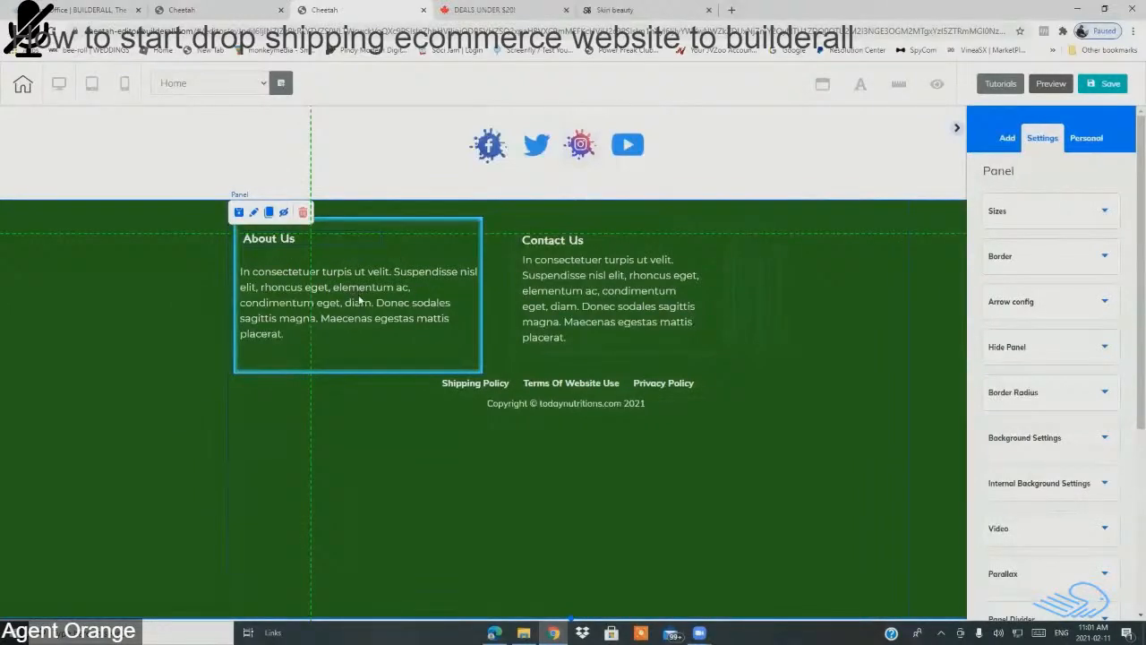
left_click_drag(357, 292, 359, 281)
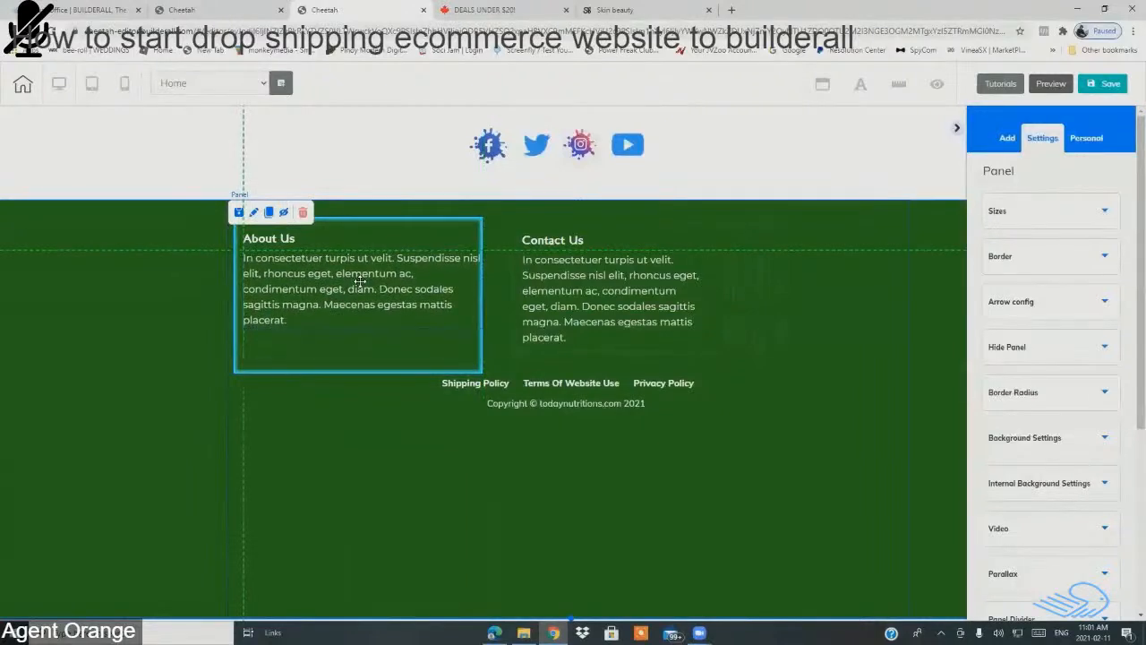
left_click(453, 359)
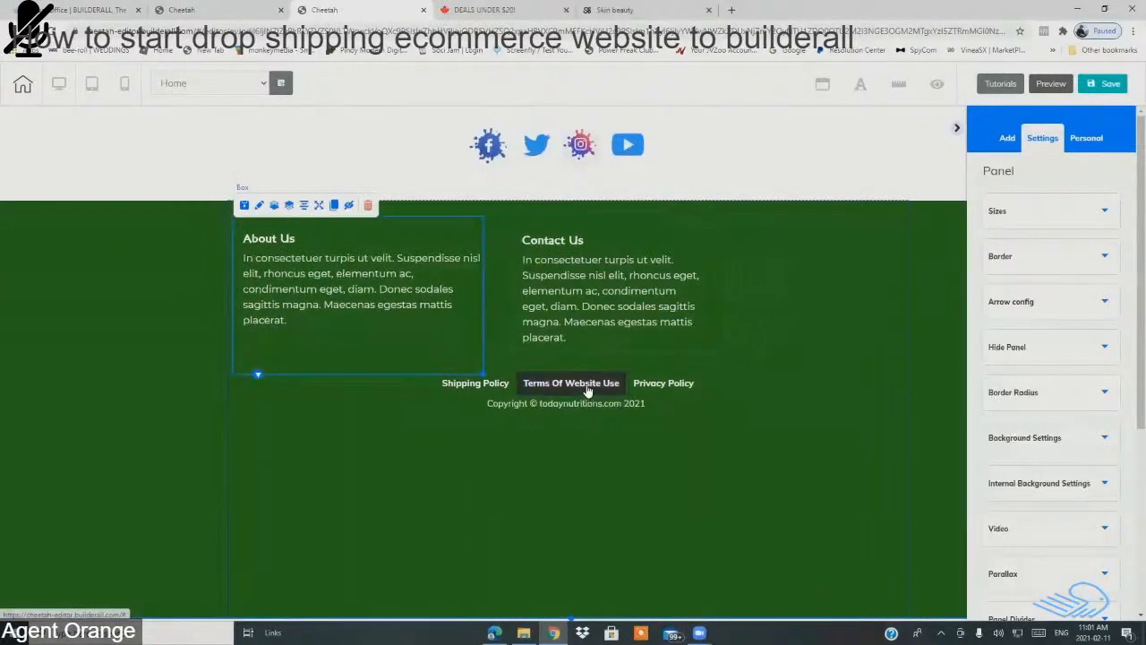
left_click_drag(588, 387, 604, 434)
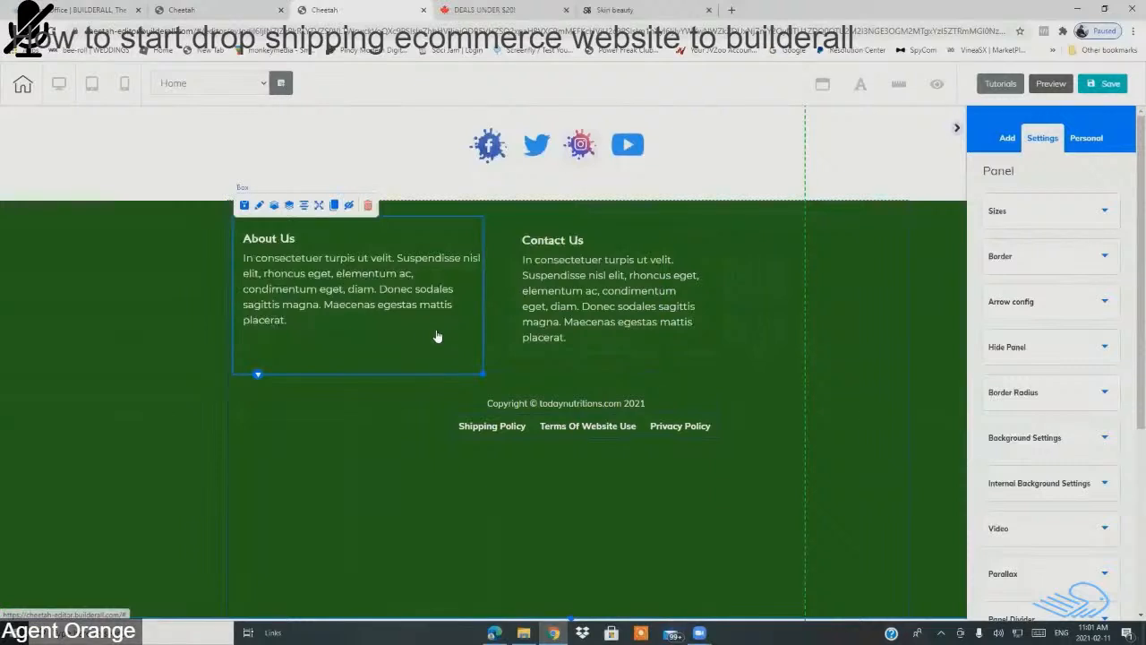
left_click_drag(483, 376, 486, 382)
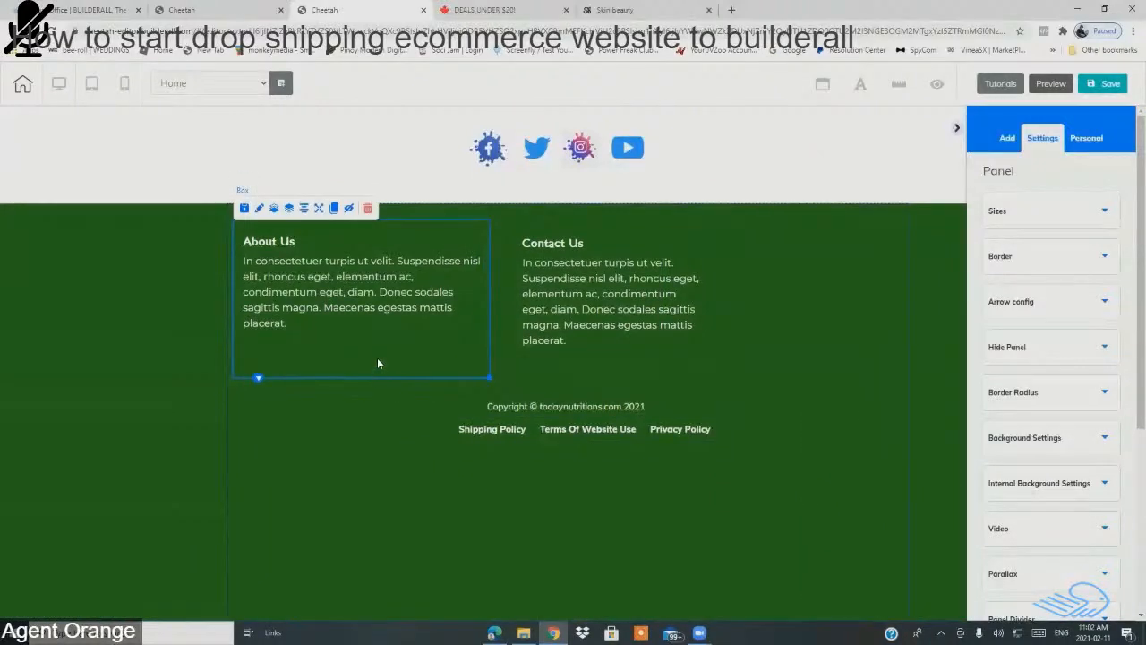
left_click_drag(487, 378, 488, 342)
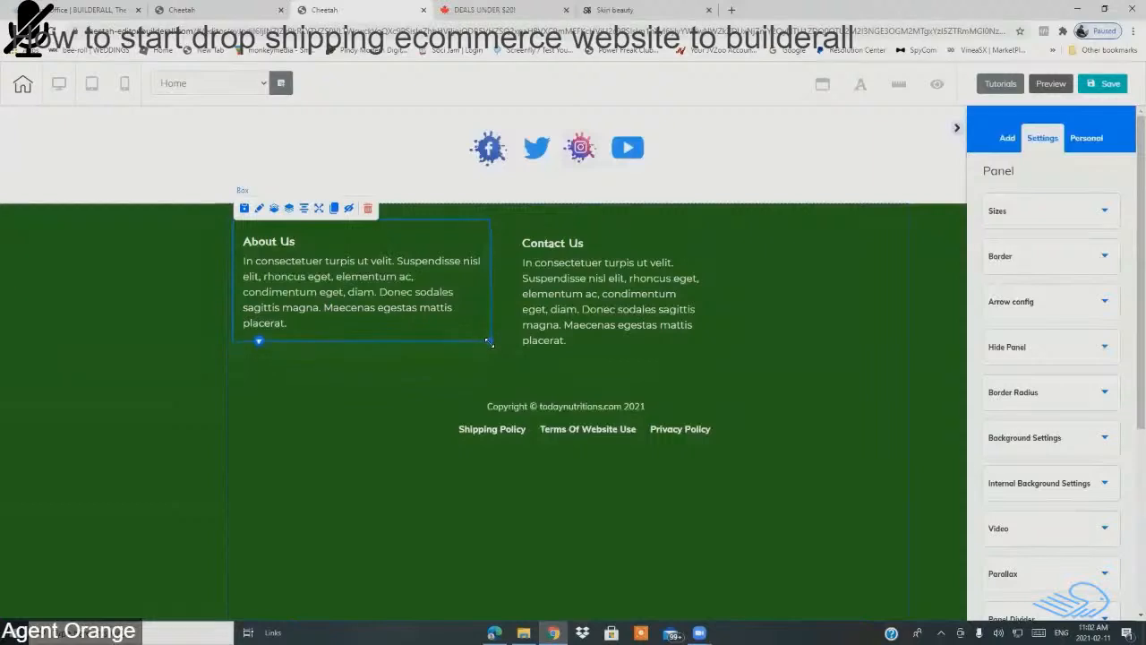
left_click_drag(439, 235, 693, 240)
Step: Nudge the Contact Us column and move the policy links row above the copyright line
left_click(783, 274)
left_click(432, 293)
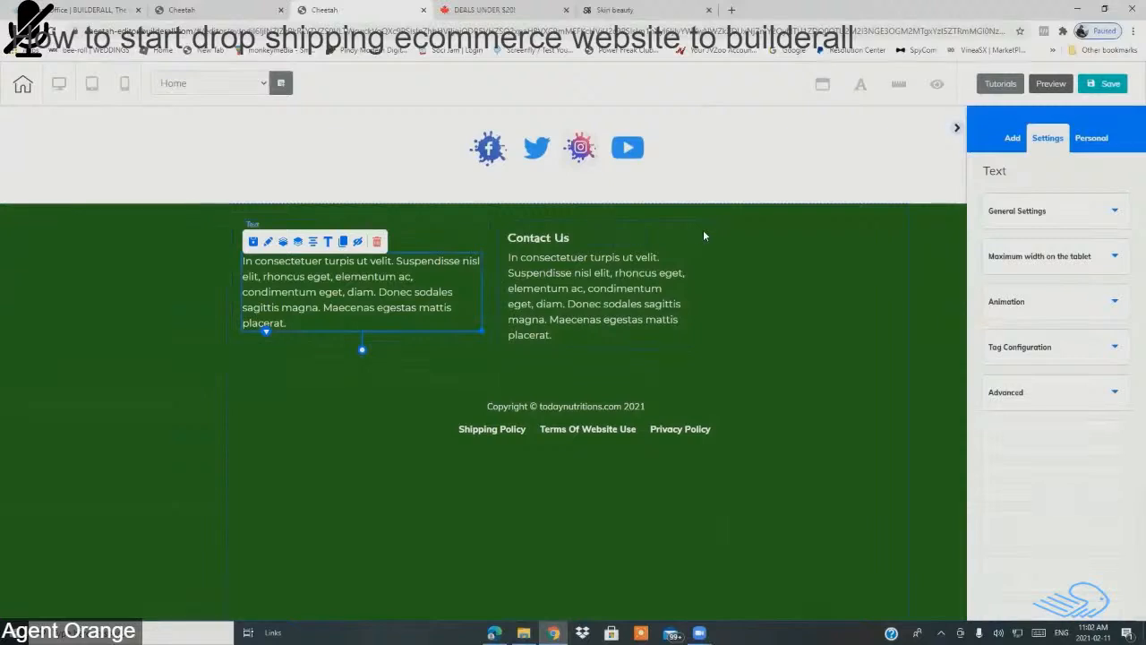
left_click_drag(701, 230, 781, 270)
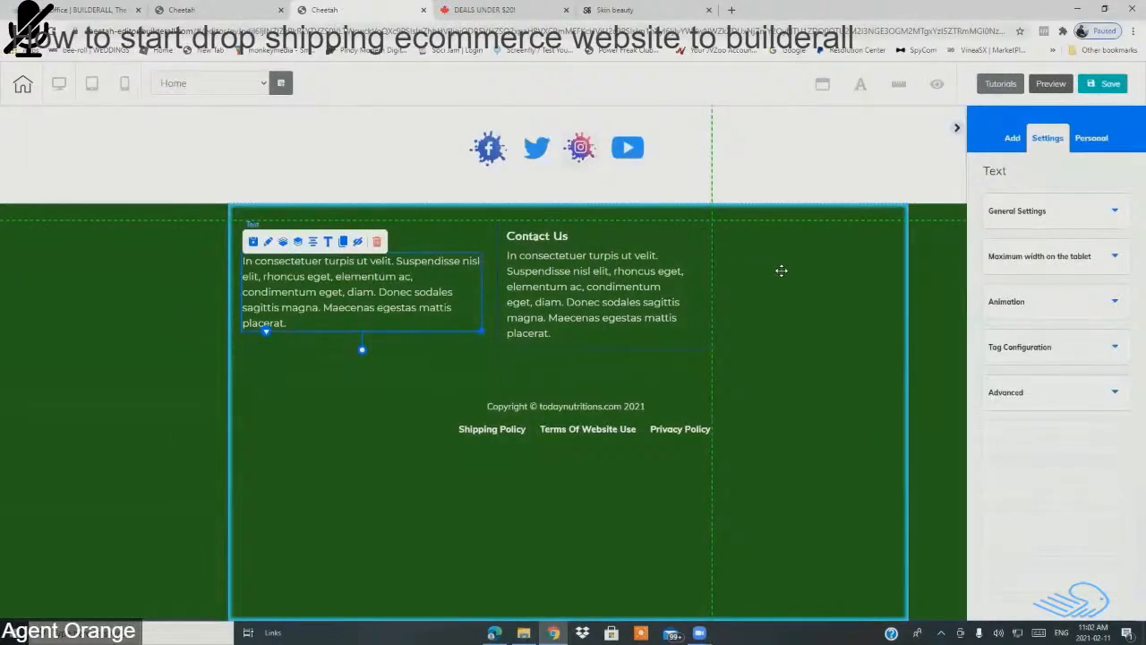
left_click(775, 376)
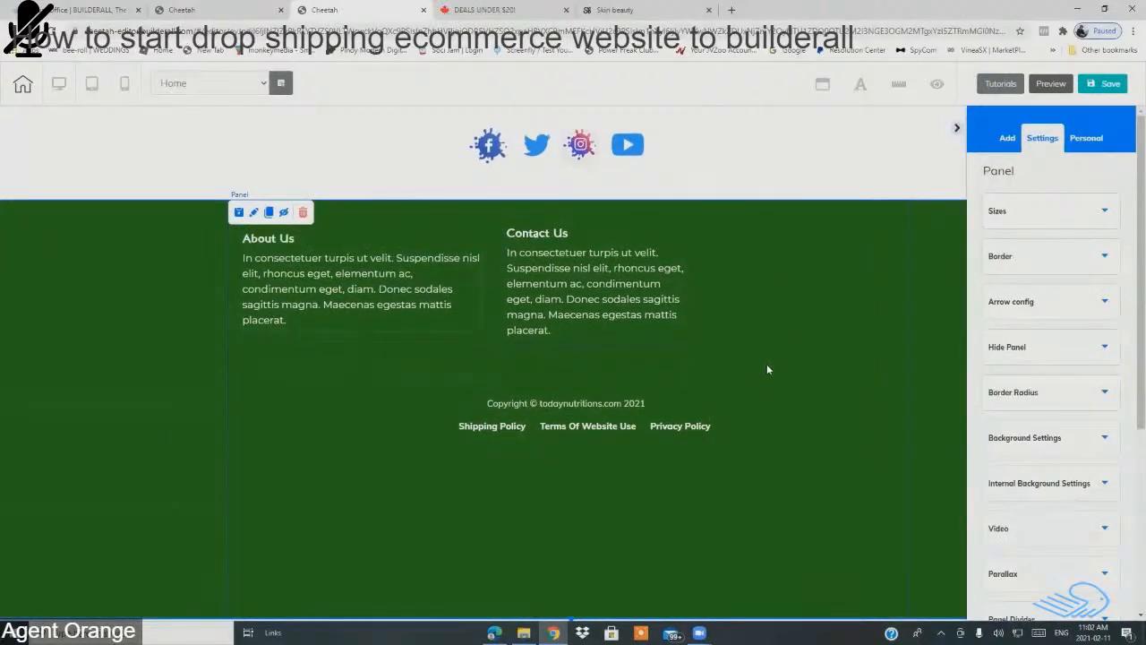
left_click_drag(596, 427, 583, 384)
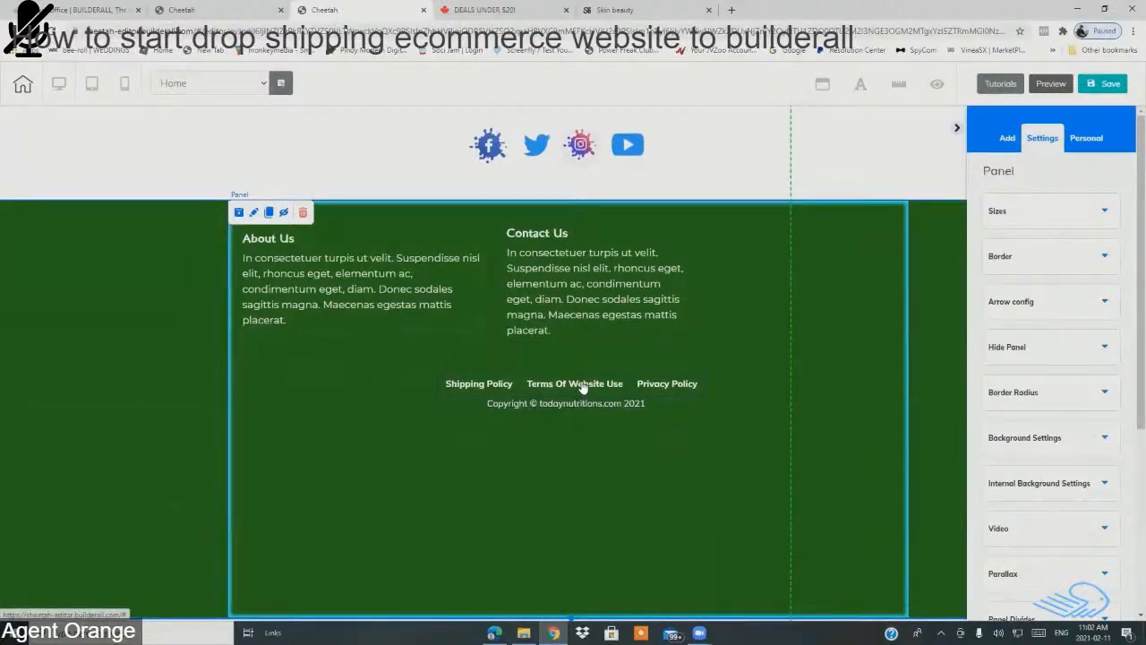
left_click(573, 315)
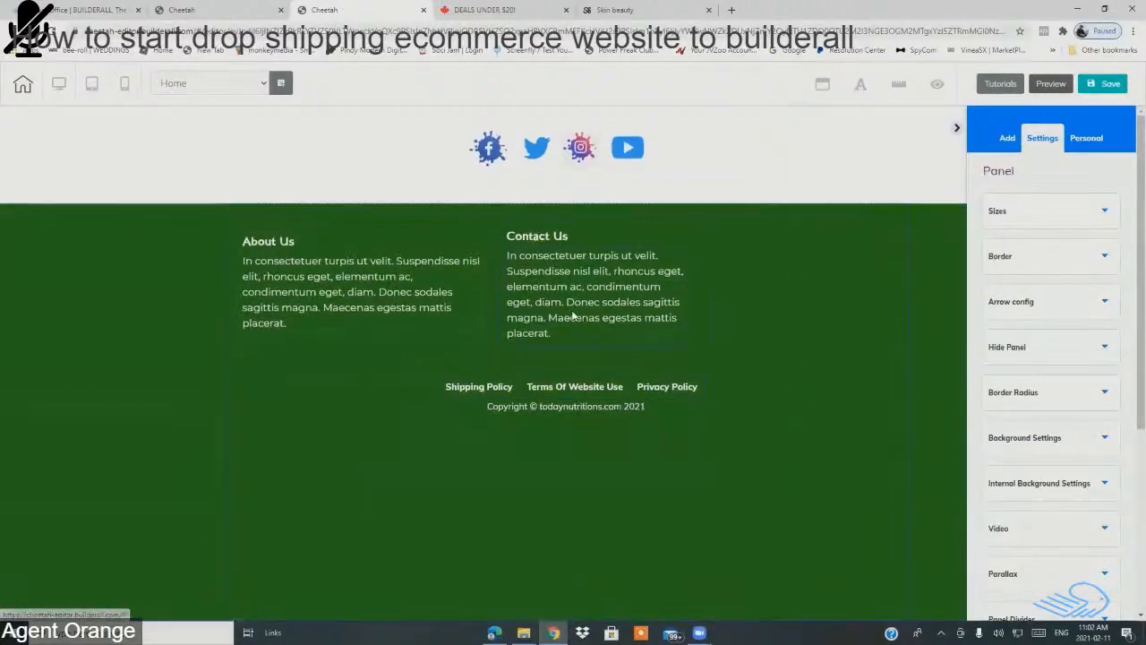
Step: Center the policy links row and the copyright line horizontally in the footer
left_click(378, 323)
left_click_drag(543, 391, 545, 383)
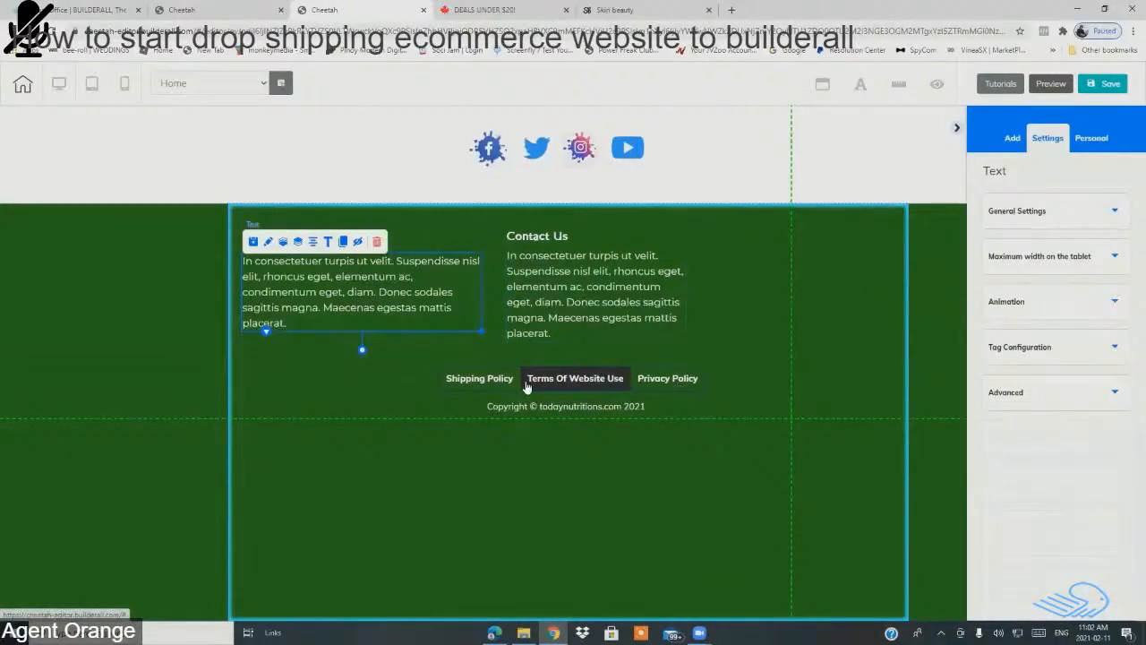
left_click(501, 382)
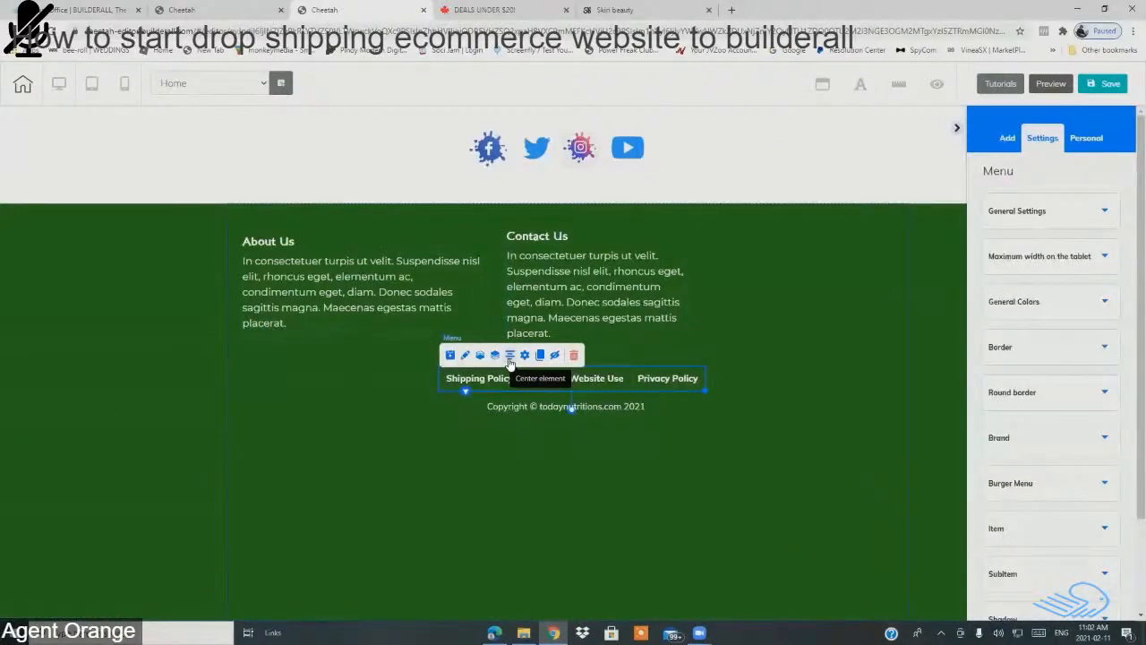
left_click(511, 358)
left_click_drag(609, 407, 604, 413)
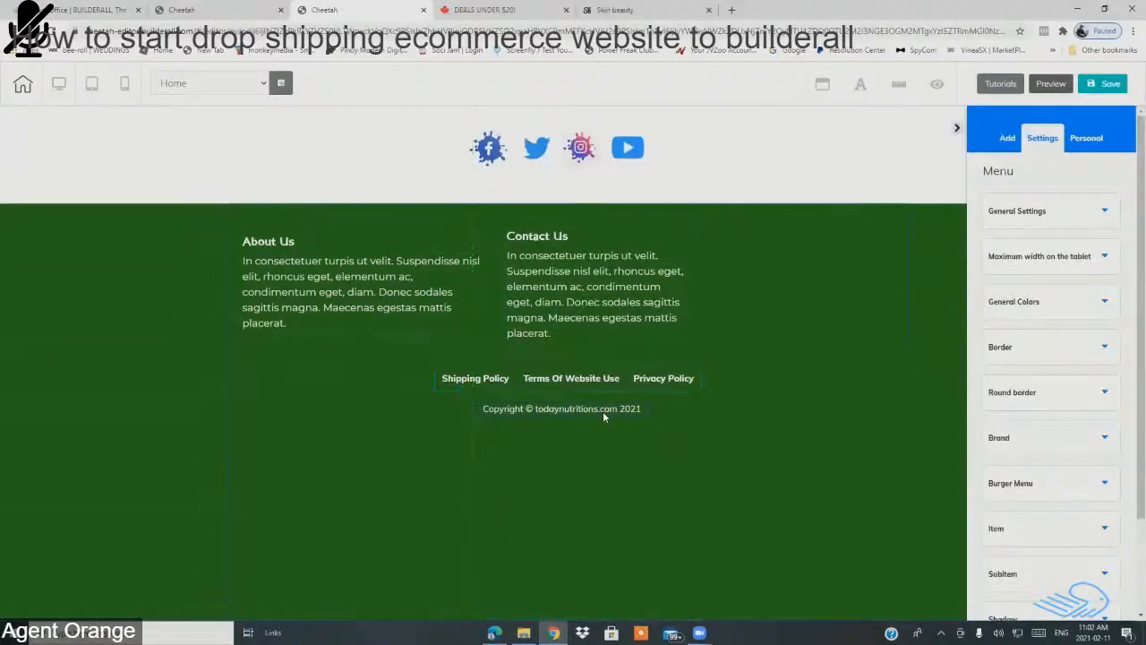
left_click(606, 414)
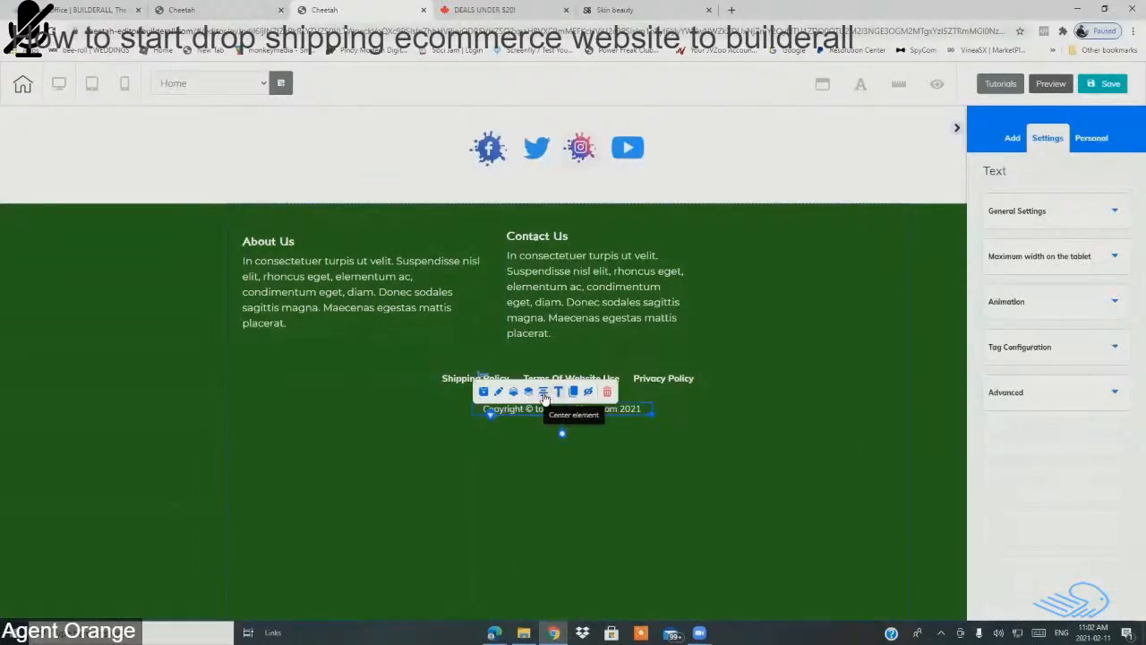
left_click(545, 394)
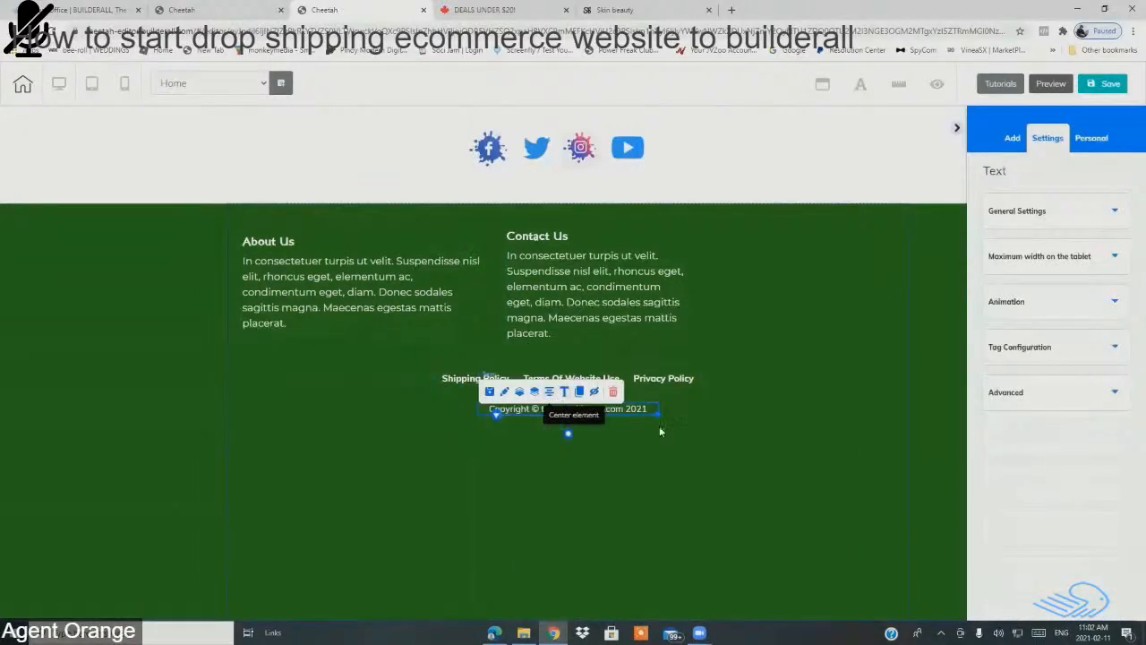
Step: Bring the copyright line up closer to the links and lower the Contact Us column slightly
left_click(727, 448)
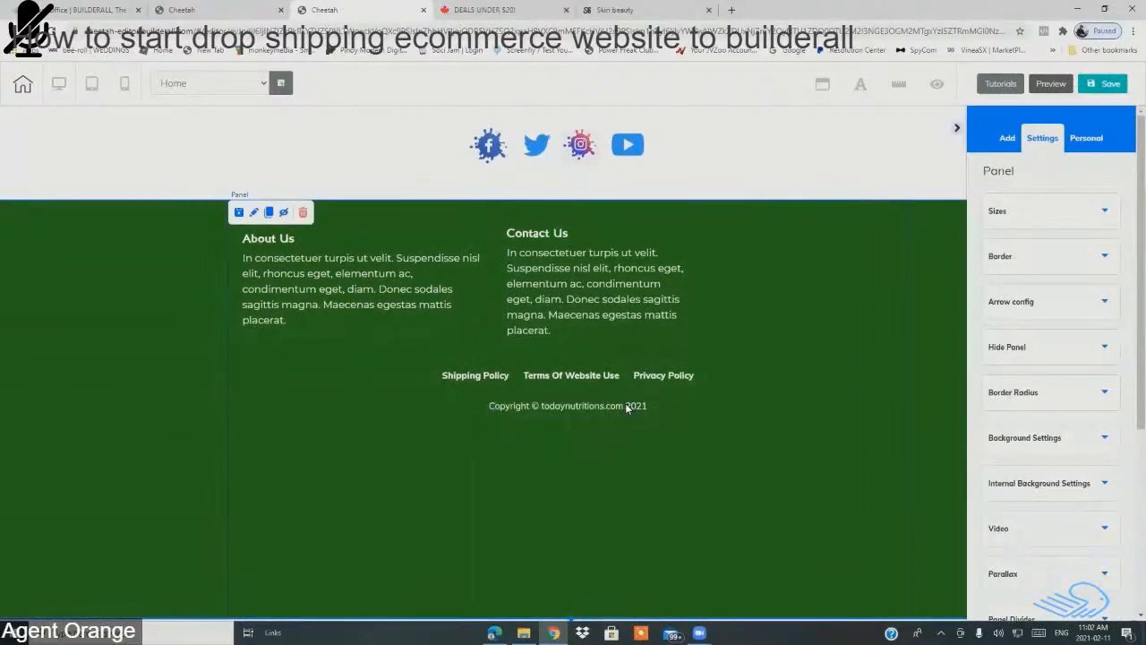
left_click_drag(629, 404, 602, 402)
left_click(600, 396)
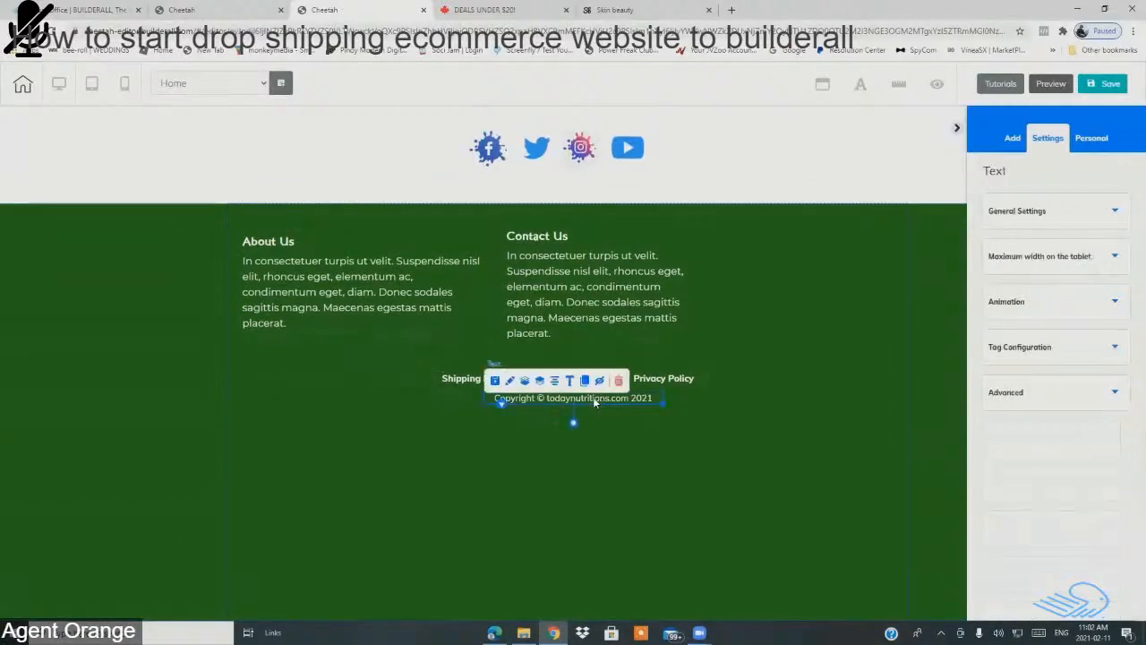
left_click(697, 455)
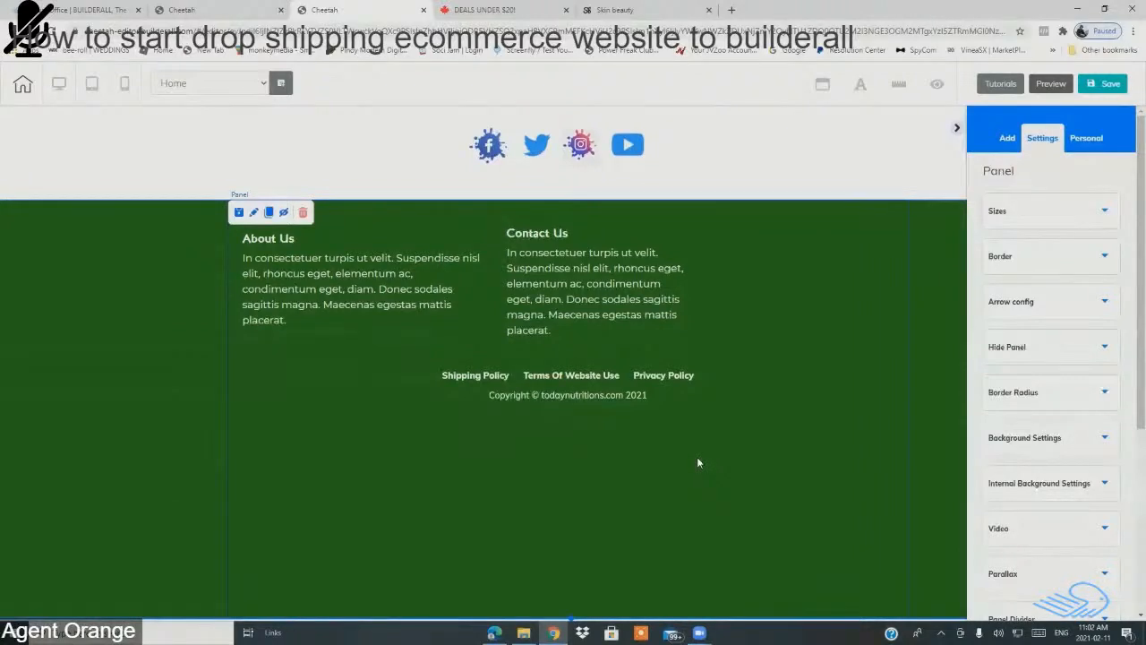
left_click_drag(679, 342, 680, 345)
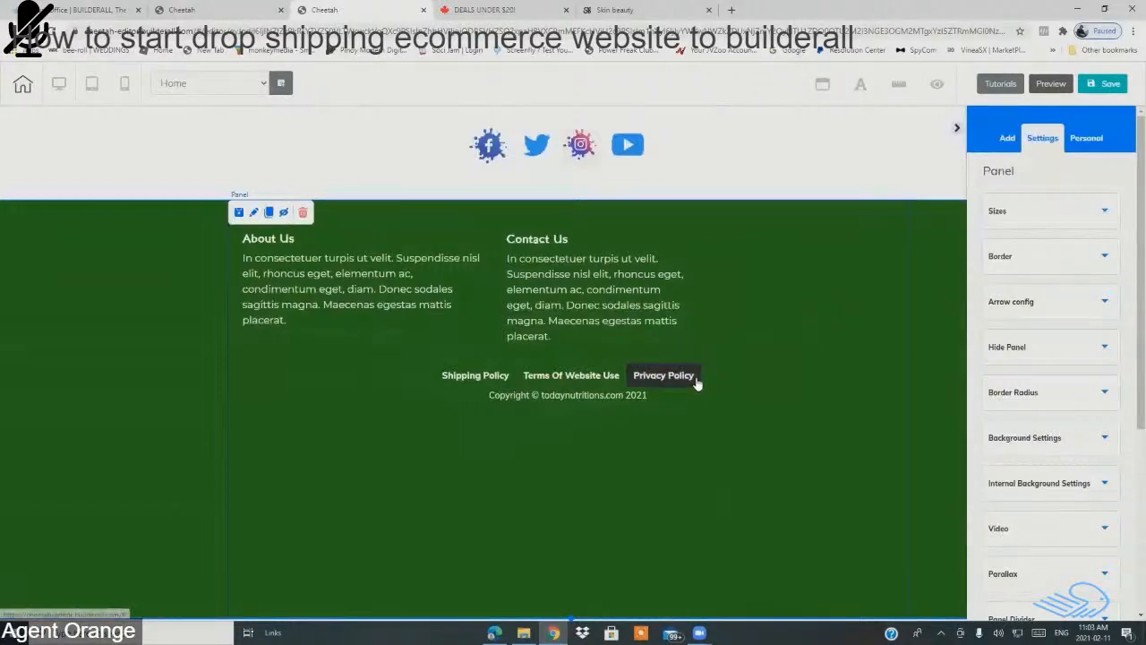
Step: Even out the vertical spacing between the policy links row and the copyright line
left_click_drag(695, 379, 696, 376)
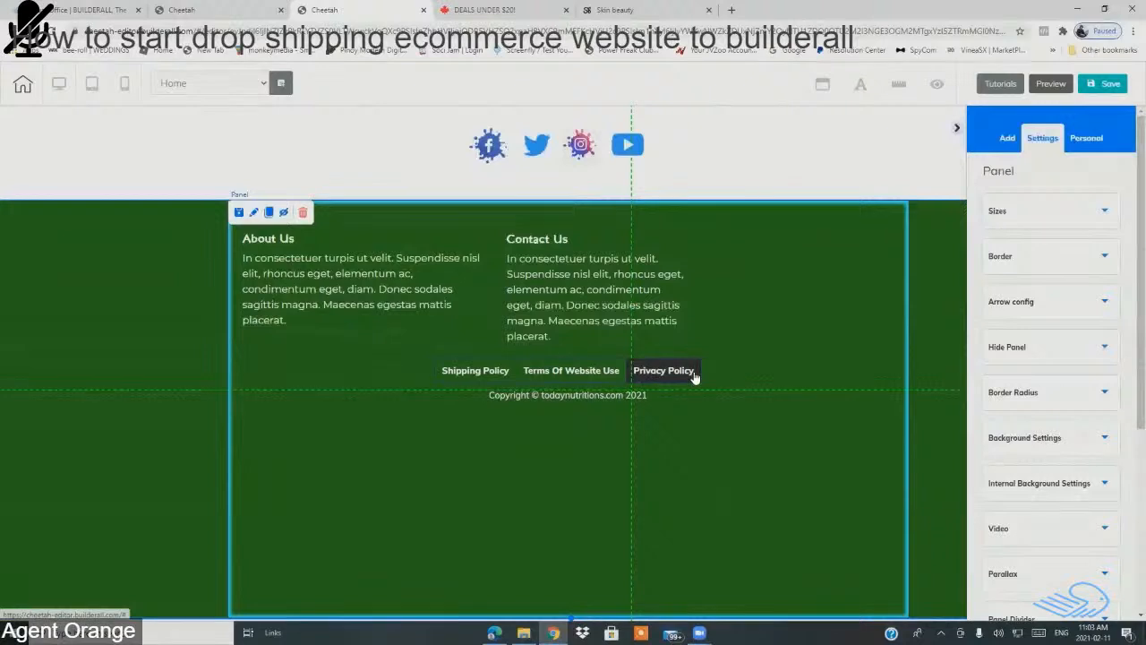
left_click(557, 374)
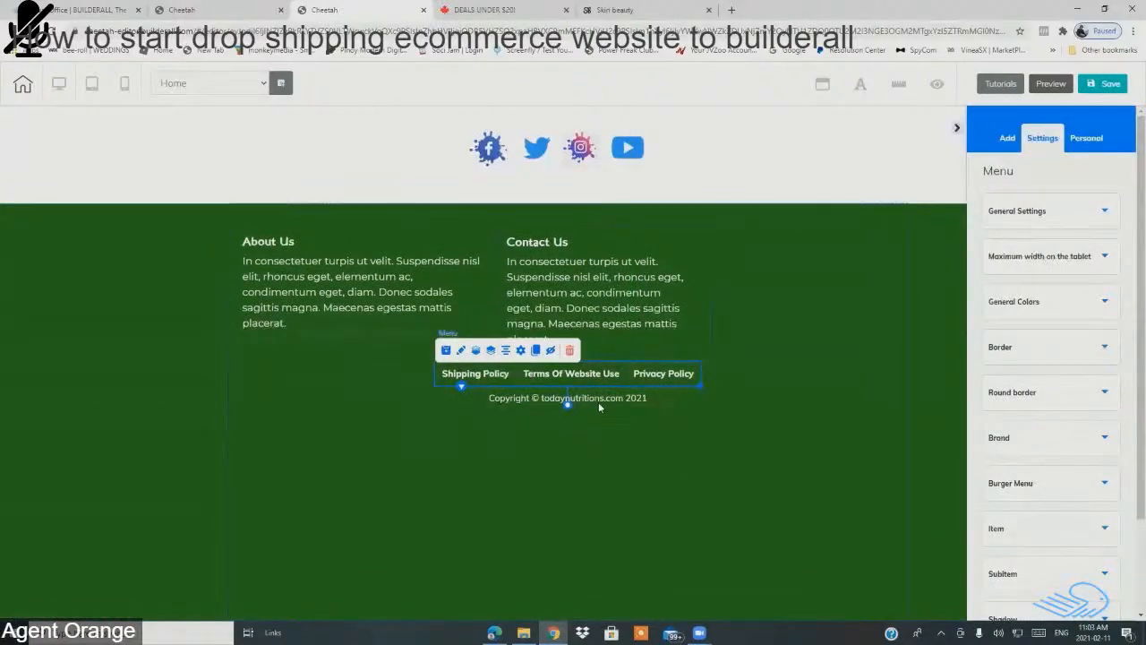
left_click_drag(599, 401, 598, 412)
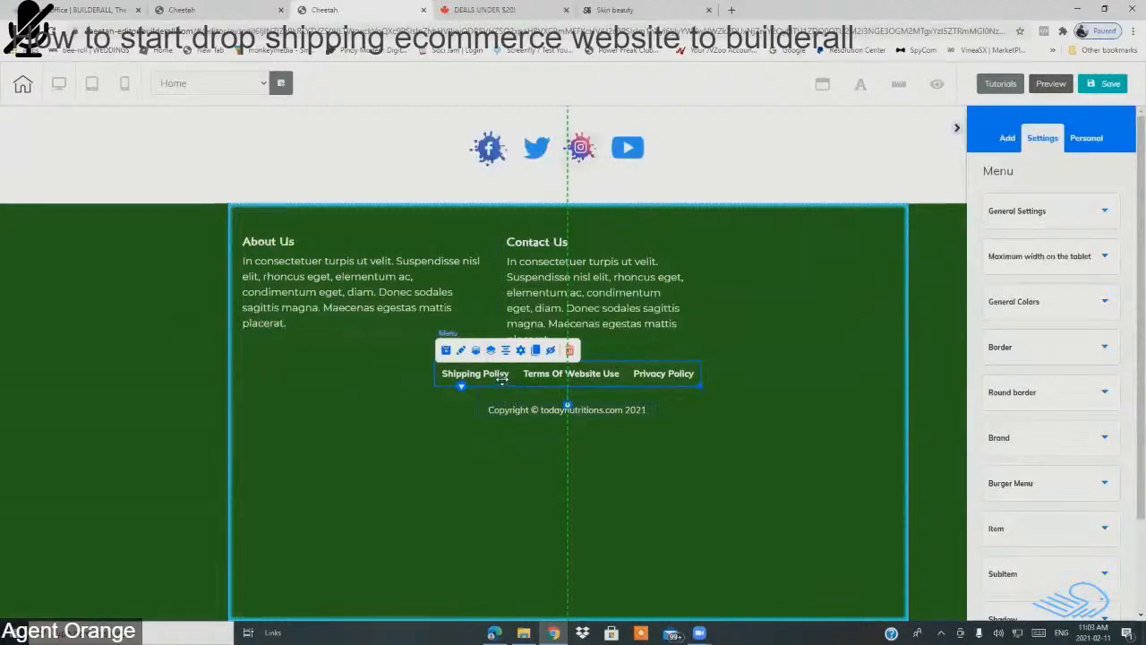
left_click_drag(504, 385, 498, 386)
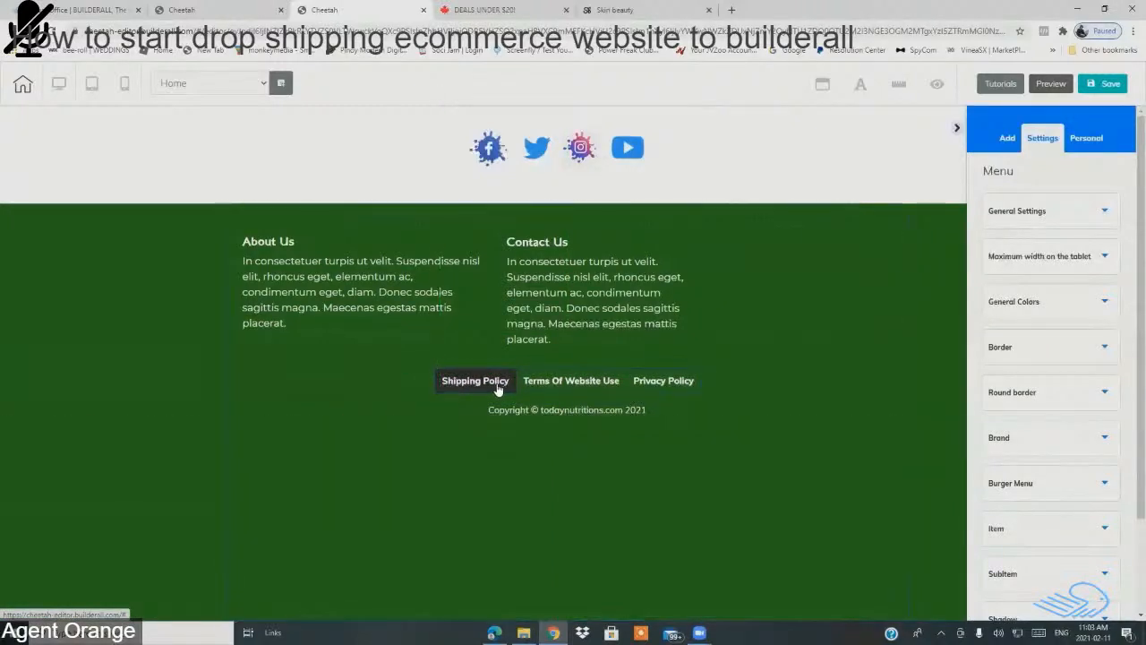
left_click(498, 387)
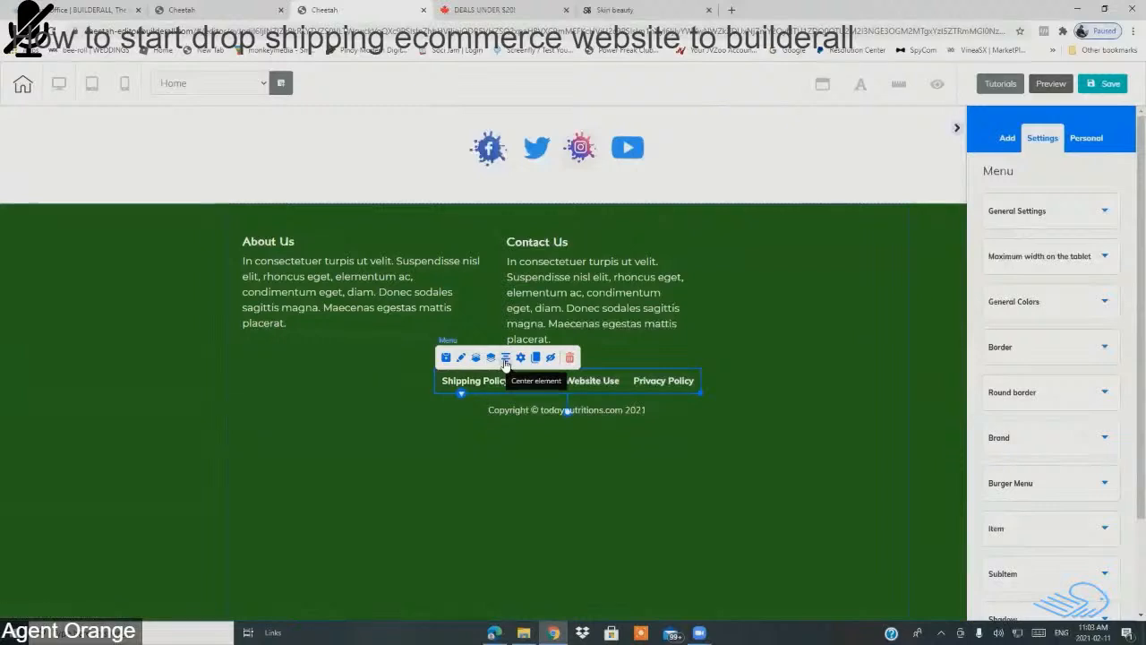
left_click(614, 410)
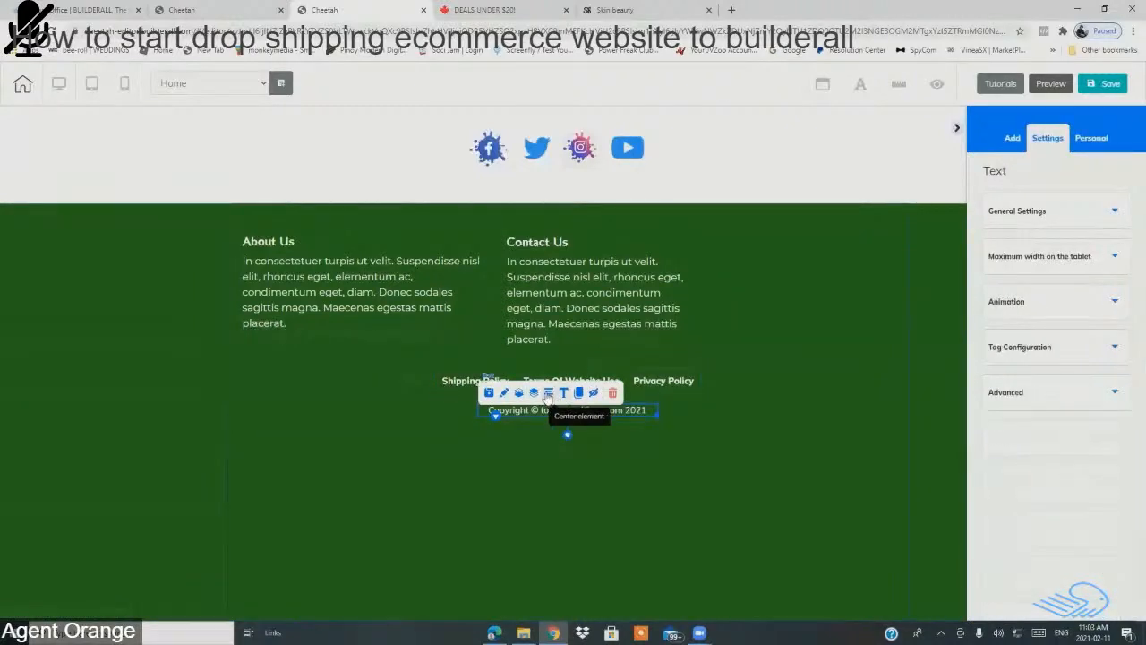
left_click(721, 428)
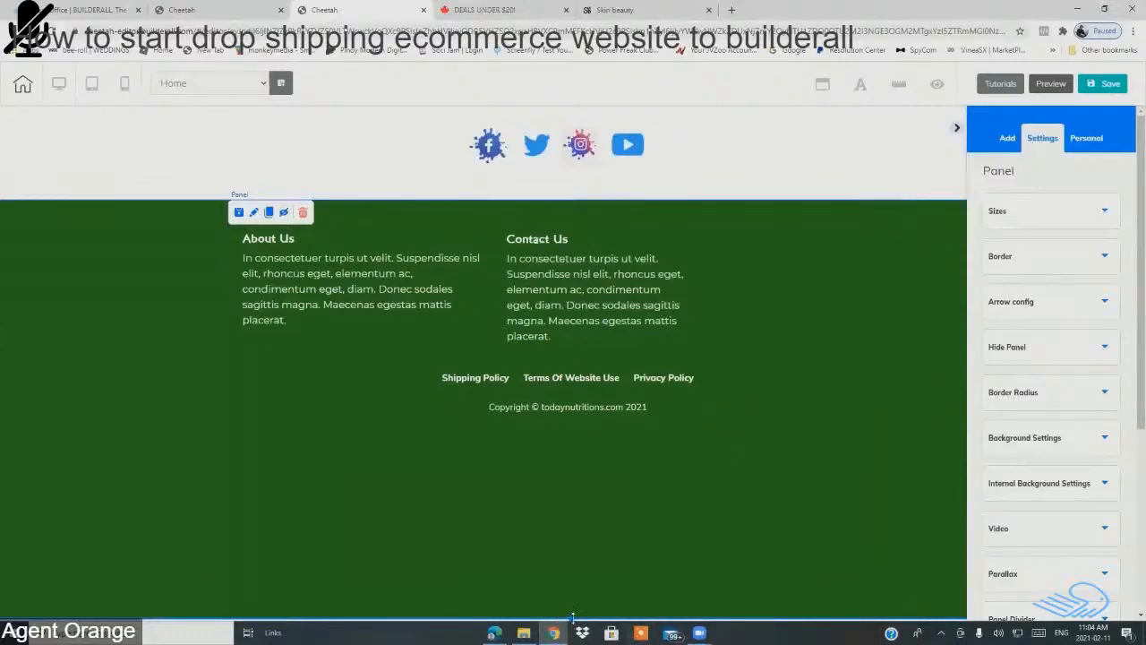
Step: Duplicate the YouTube icon and place the copy in the footer right of Contact Us
scroll(575, 594, "up", 3)
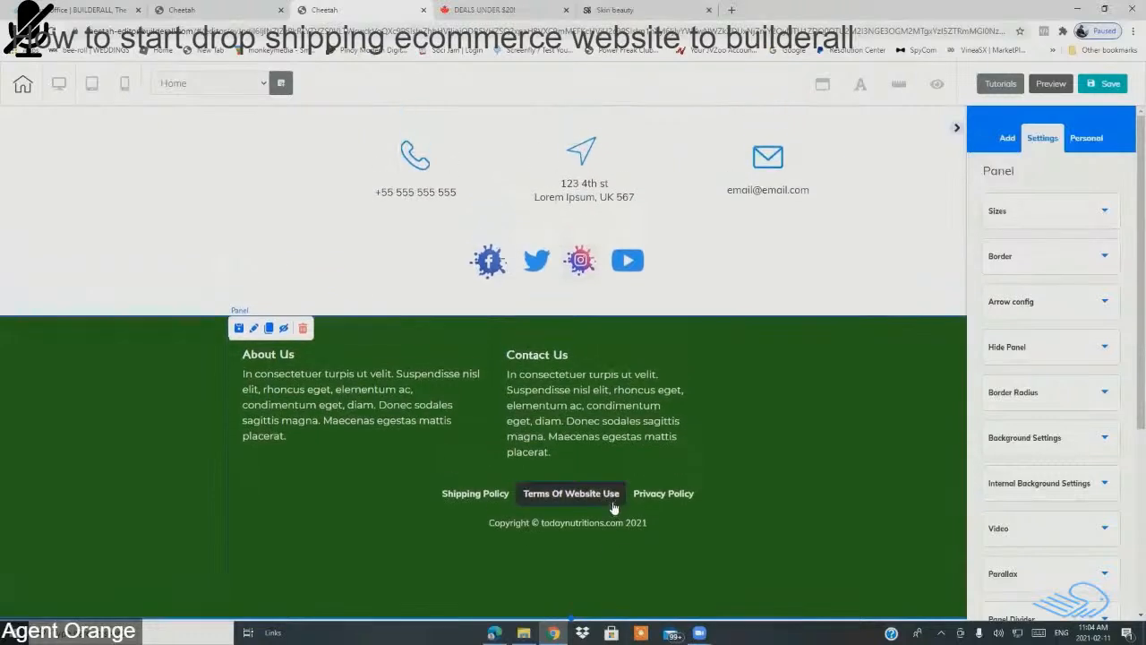
scroll(635, 475, "up", 1)
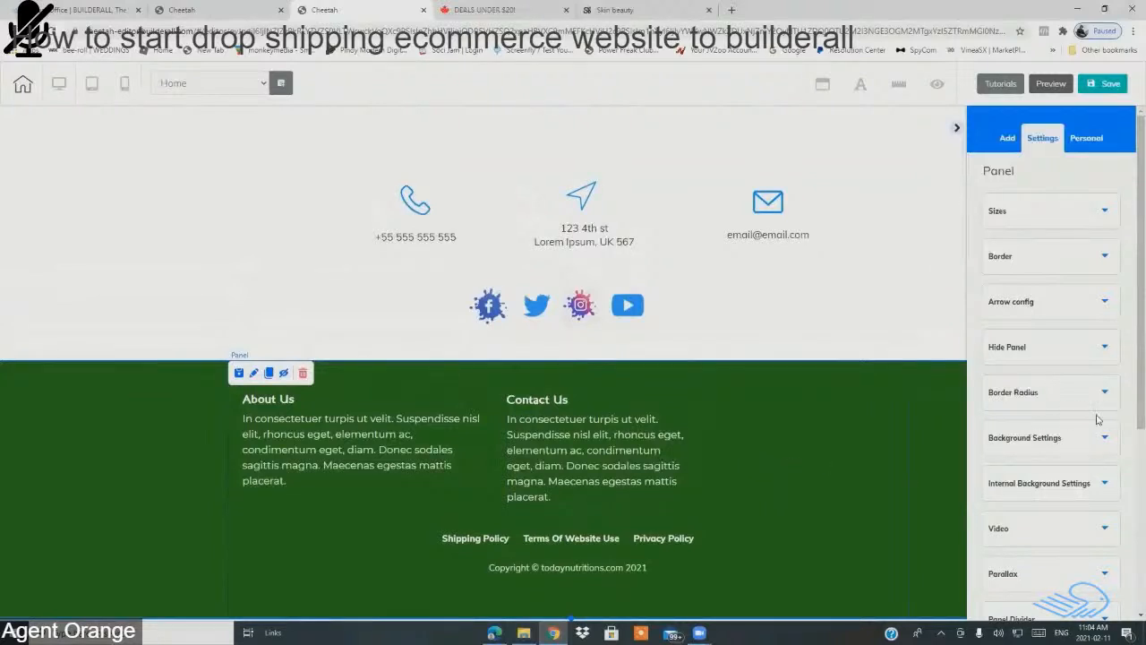
scroll(1102, 417, "down", 1)
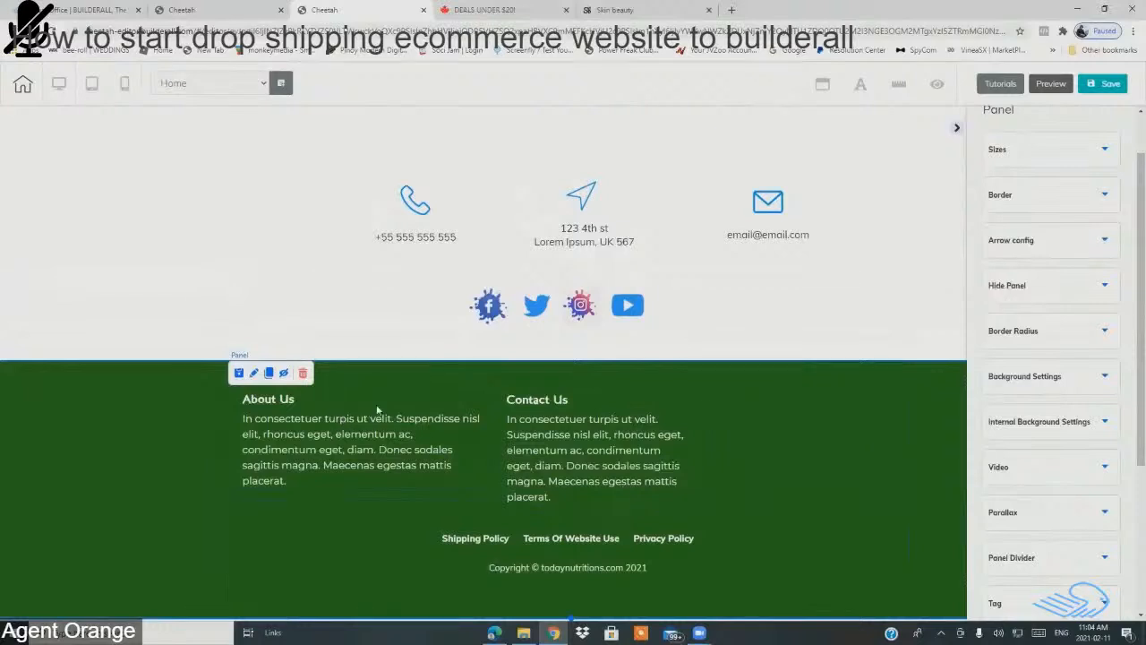
left_click(409, 394)
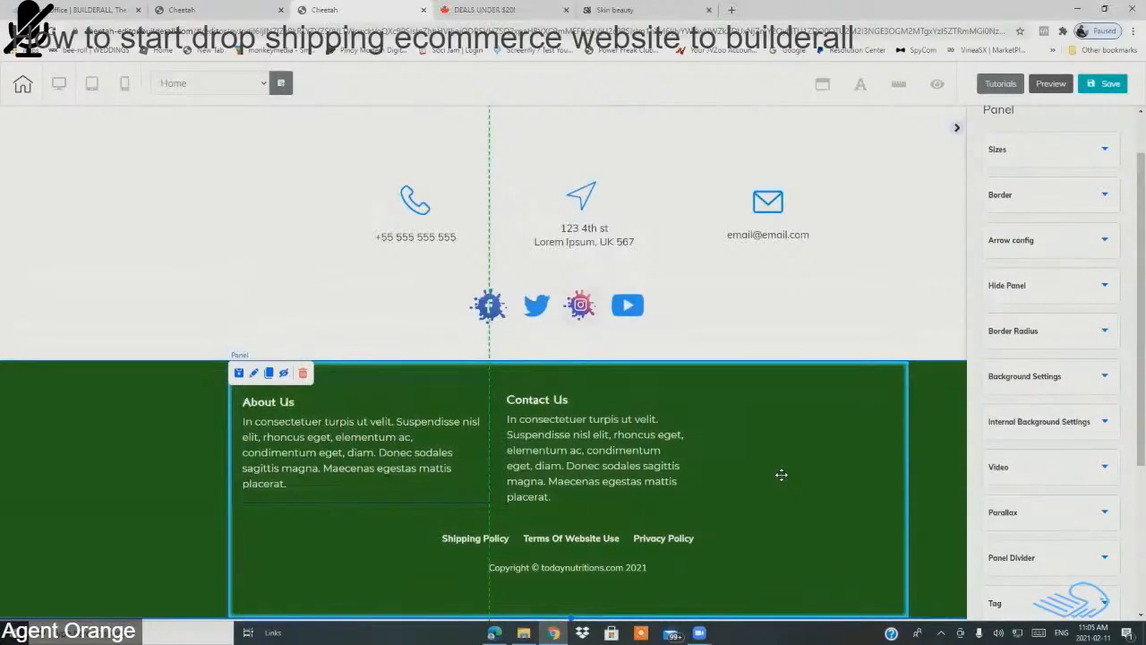
left_click(782, 474)
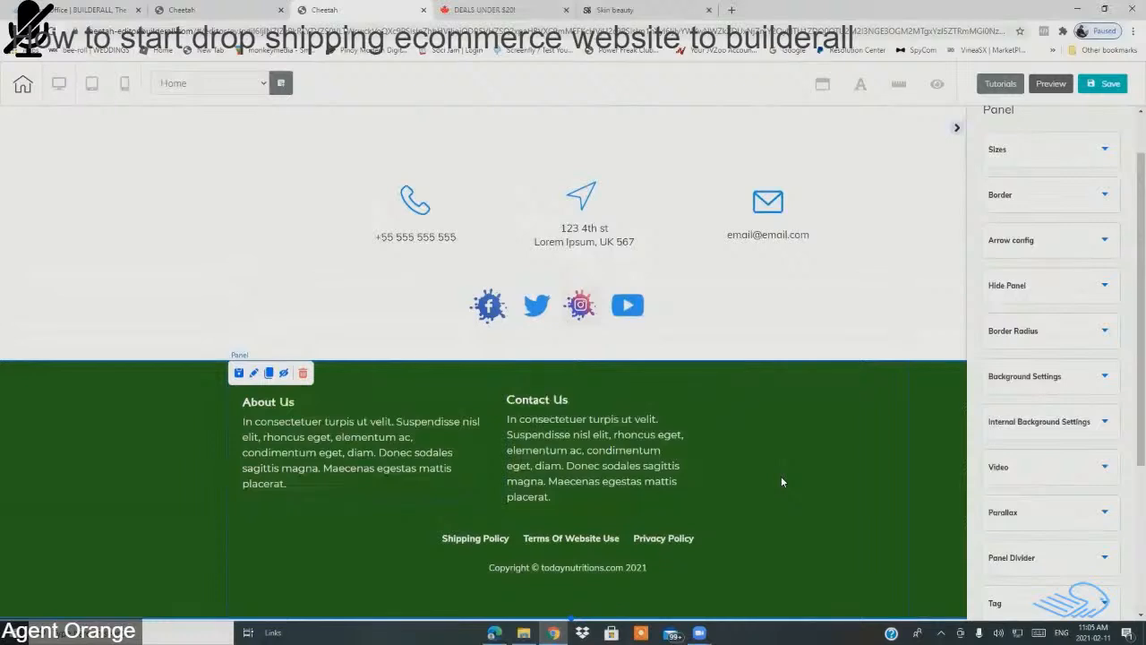
left_click(628, 307)
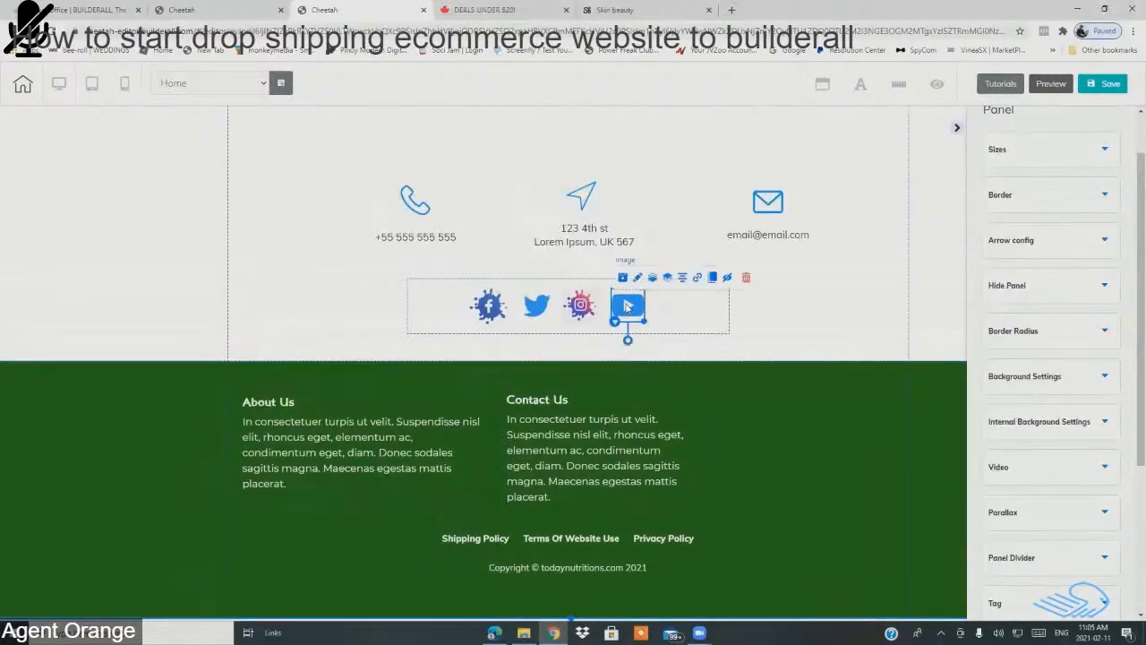
left_click(712, 279)
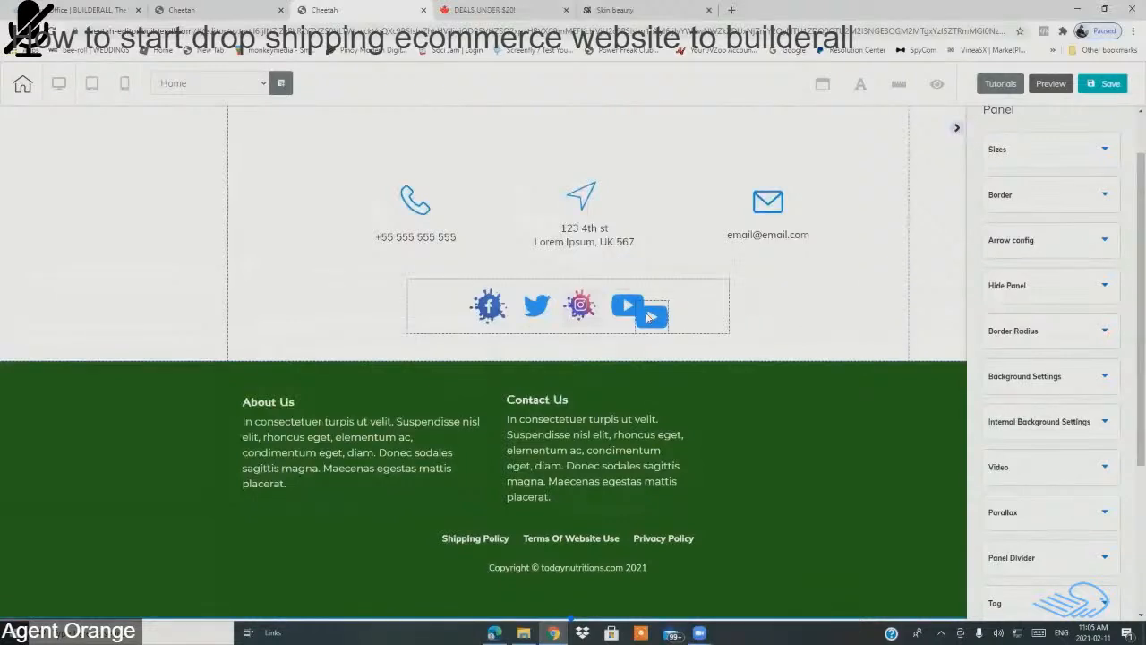
mouse_move(651, 317)
left_mouse_down()
mouse_move(685, 322)
mouse_move(768, 421)
mouse_move(739, 430)
left_mouse_up()
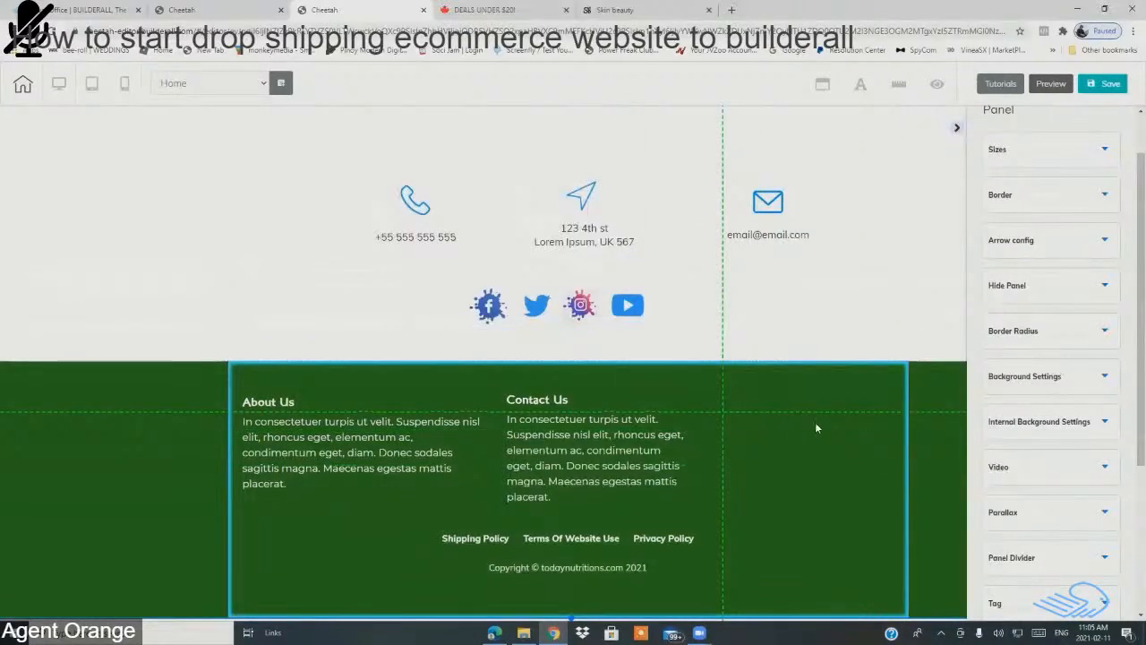
left_click_drag(815, 428, 824, 428)
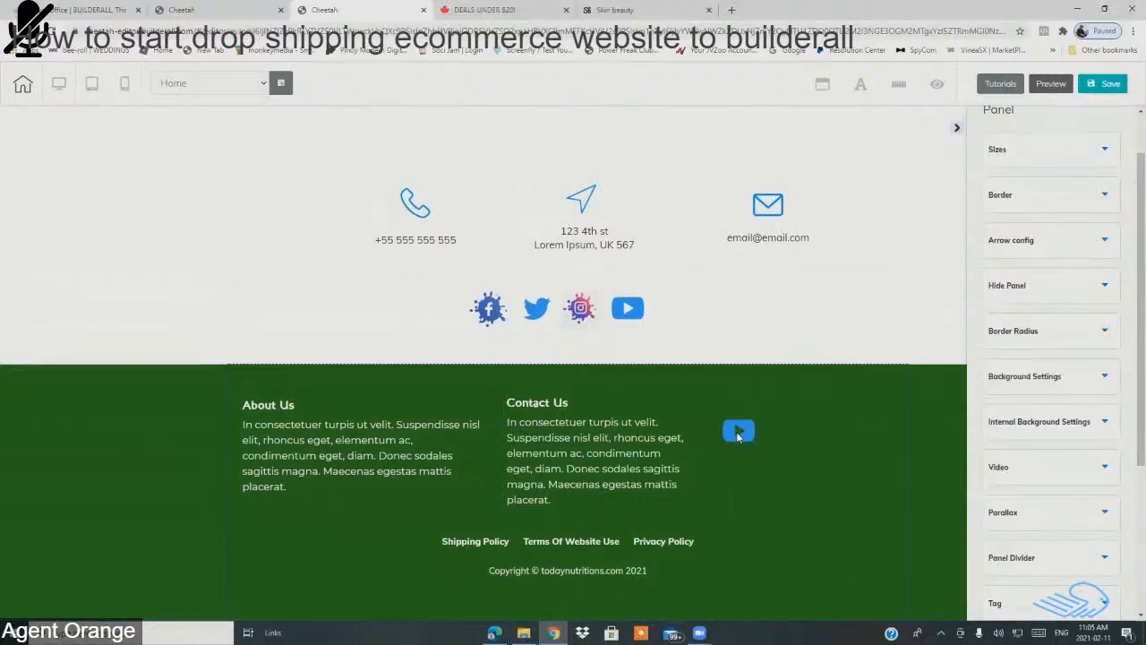
left_click_drag(738, 434, 738, 416)
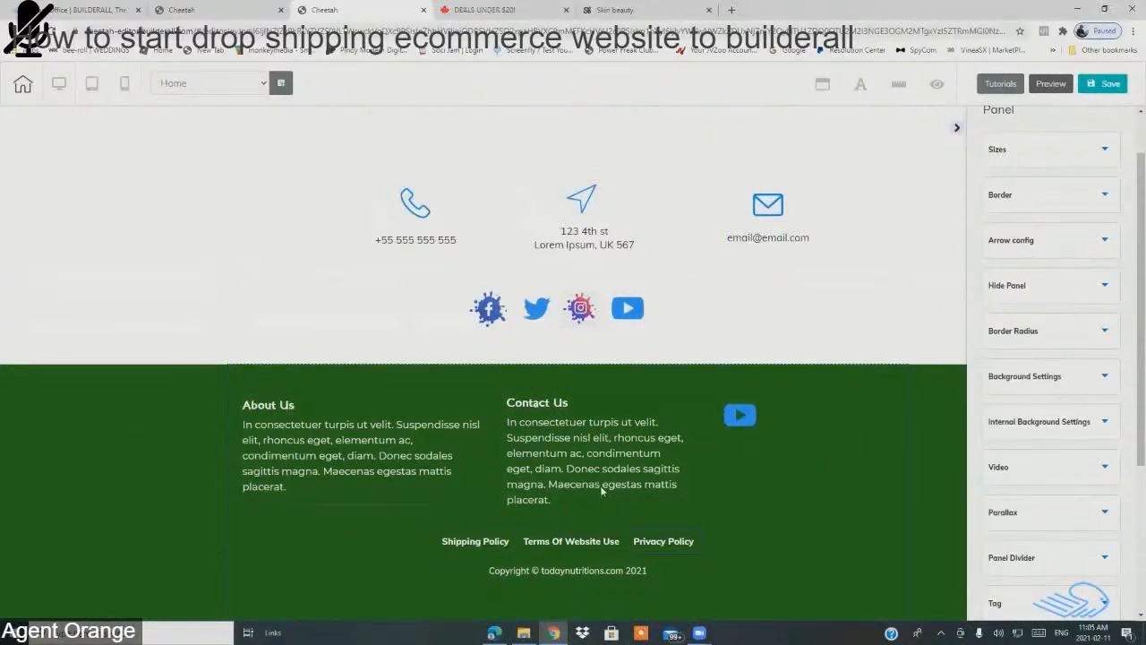
Step: Save the page, publish the site, and close the It's Done dialog
left_click(1100, 86)
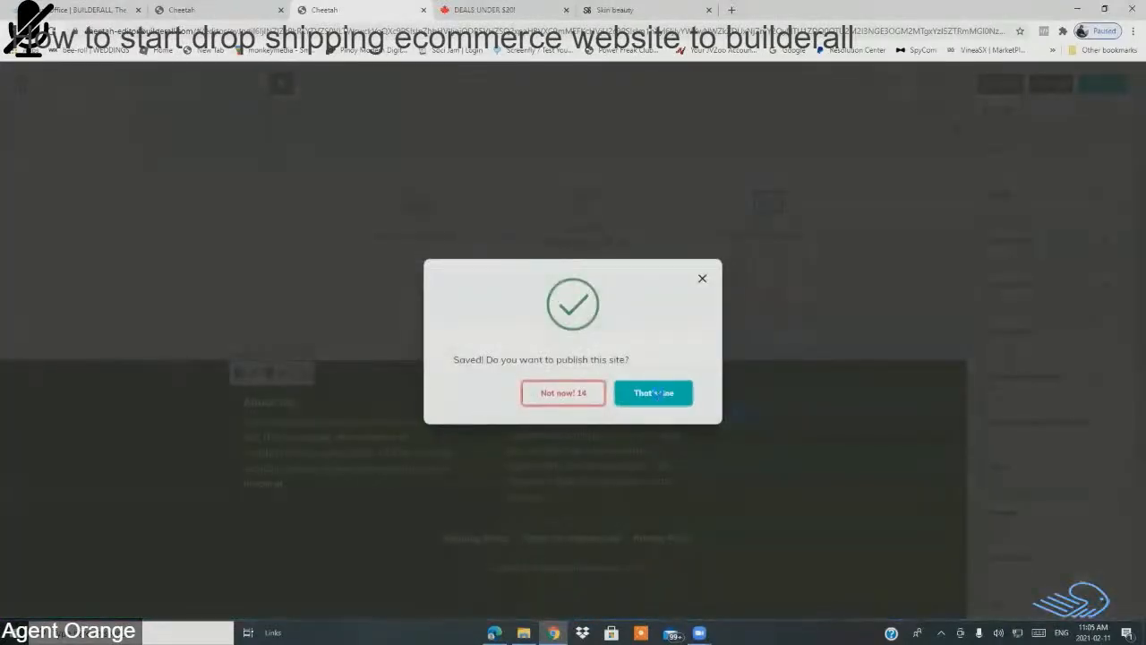
left_click(662, 396)
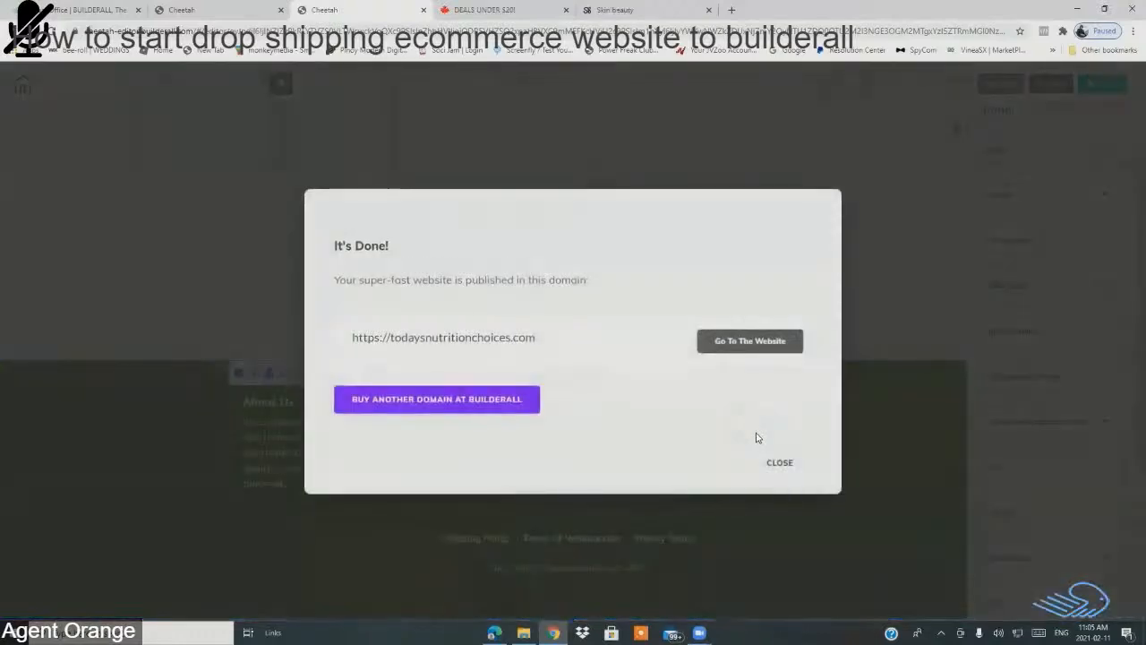
left_click(784, 470)
Step: Swap the footer image for 'jb logo copy' and enlarge the logo beside Contact Us
left_click(749, 420)
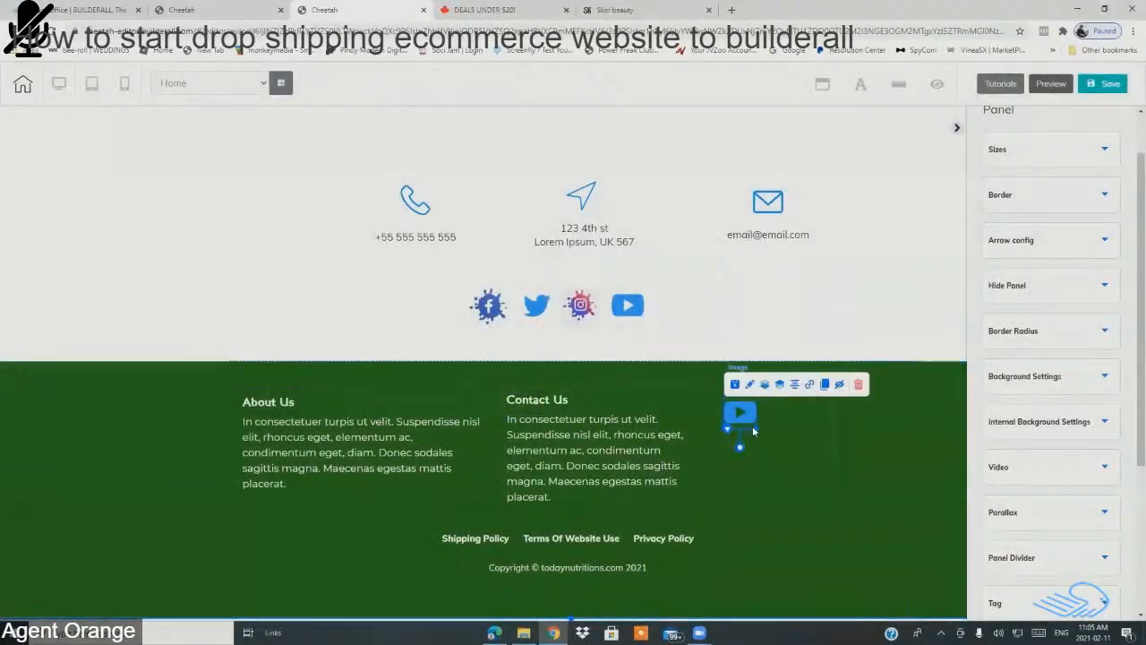
left_click_drag(755, 428, 832, 453)
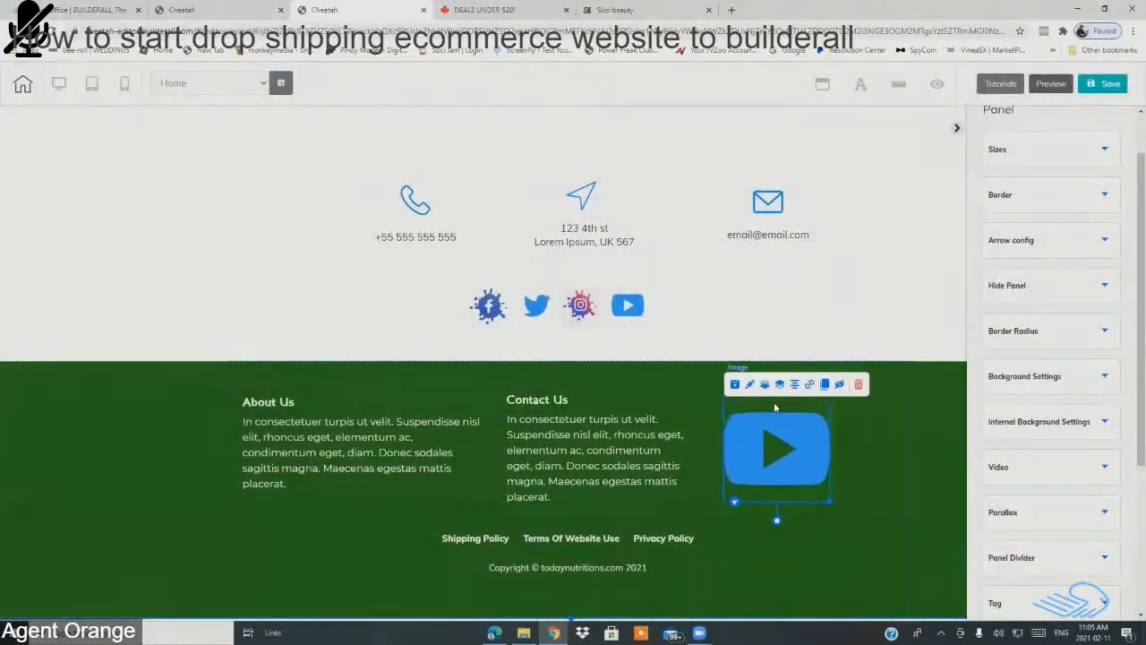
left_click(750, 385)
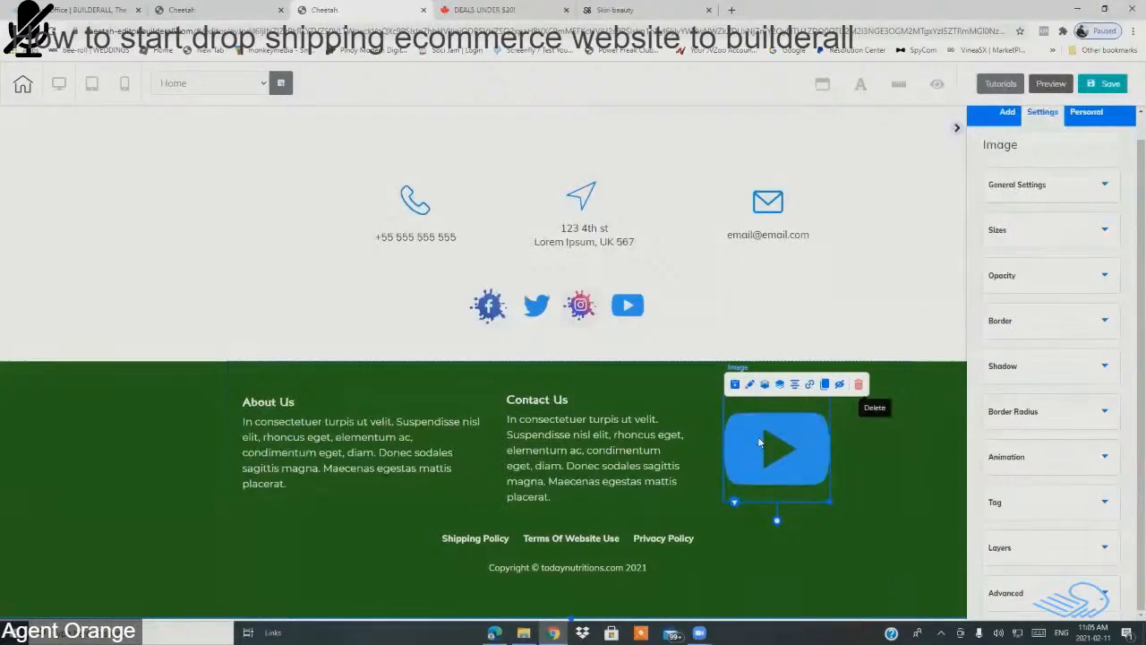
left_click(1033, 188)
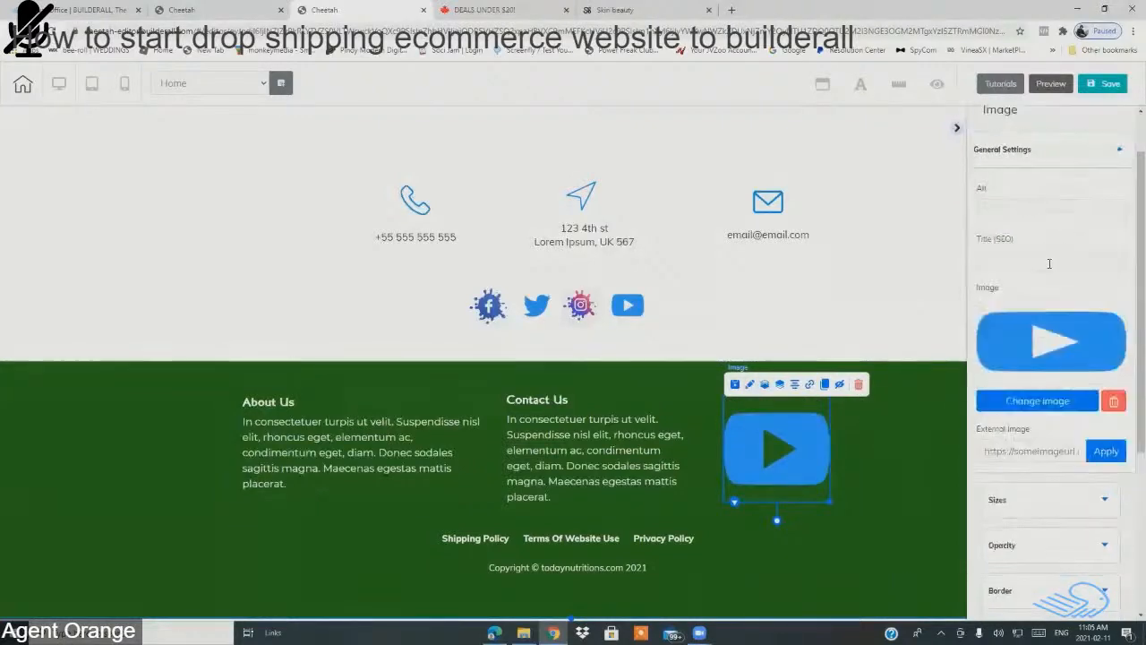
left_click(1046, 406)
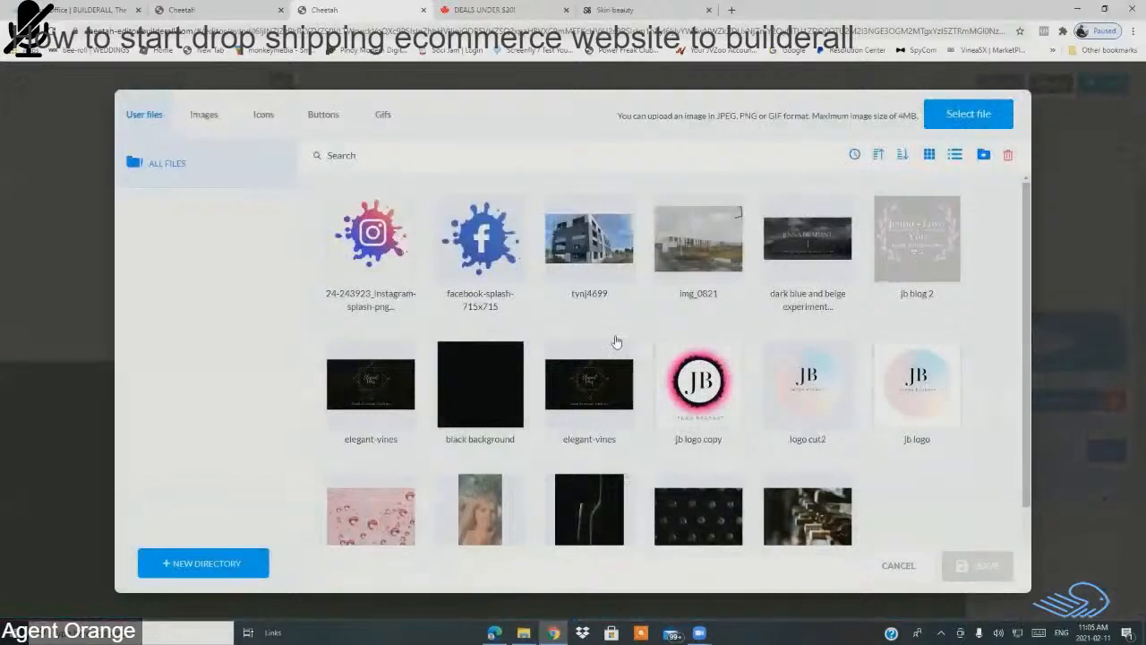
left_click(711, 417)
double_click(712, 416)
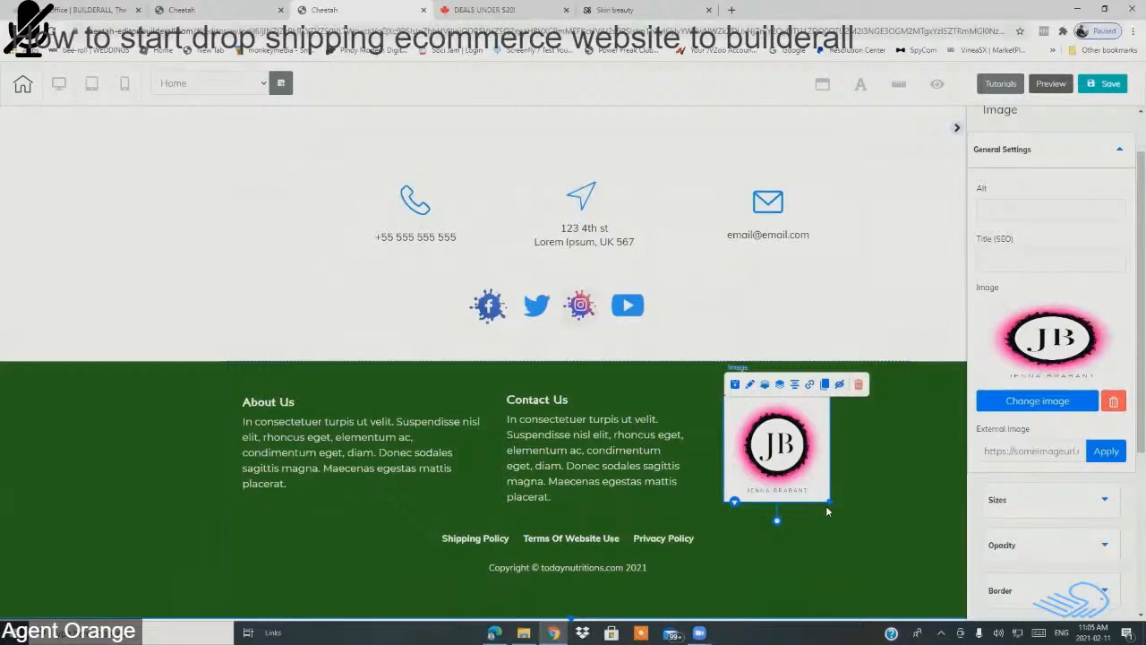
left_click_drag(829, 501, 893, 533)
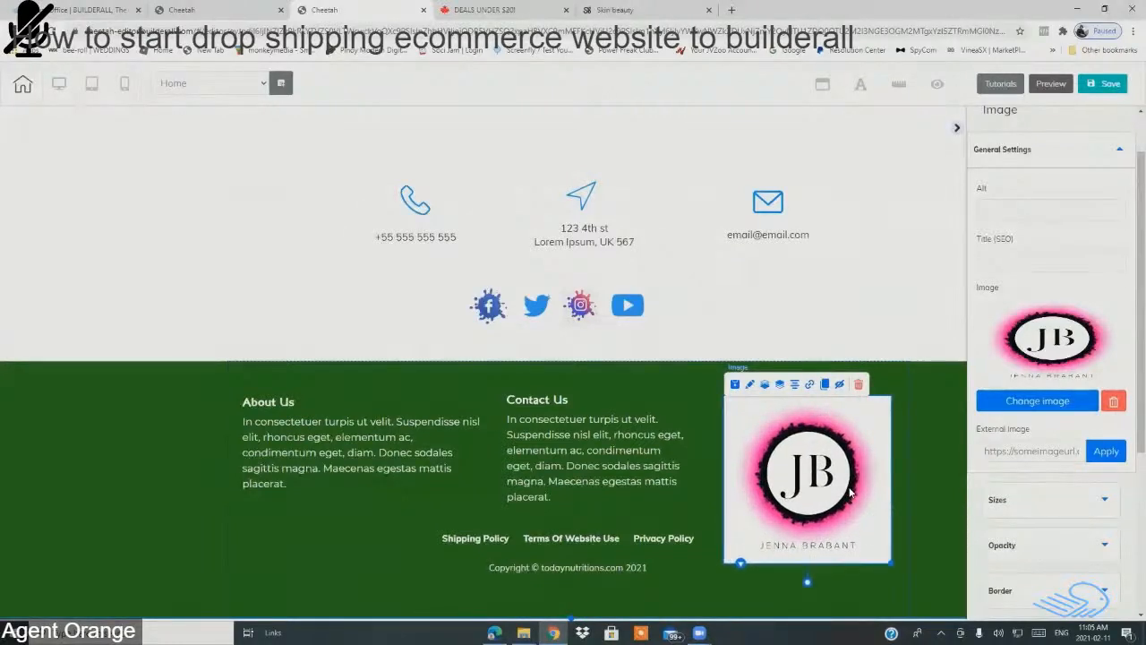
mouse_move(847, 481)
left_mouse_down()
mouse_move(849, 464)
mouse_move(847, 485)
left_mouse_up()
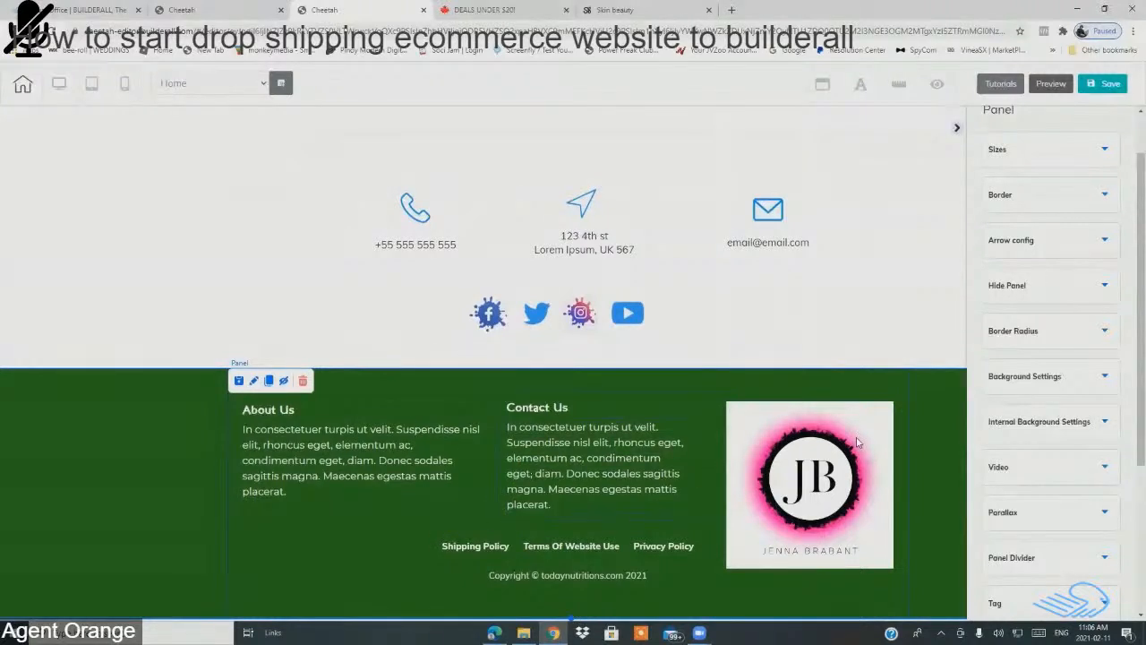
Step: Fine-tune the JB logo's footer position, then save and publish the site twice
left_click_drag(860, 441, 858, 435)
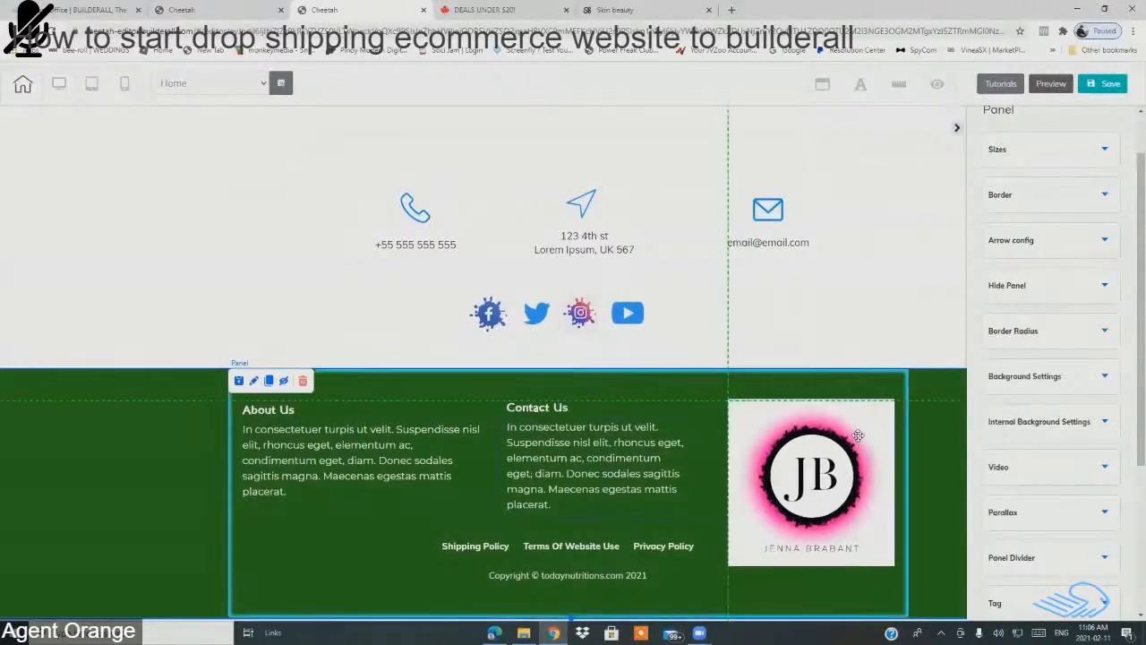
left_click(1110, 83)
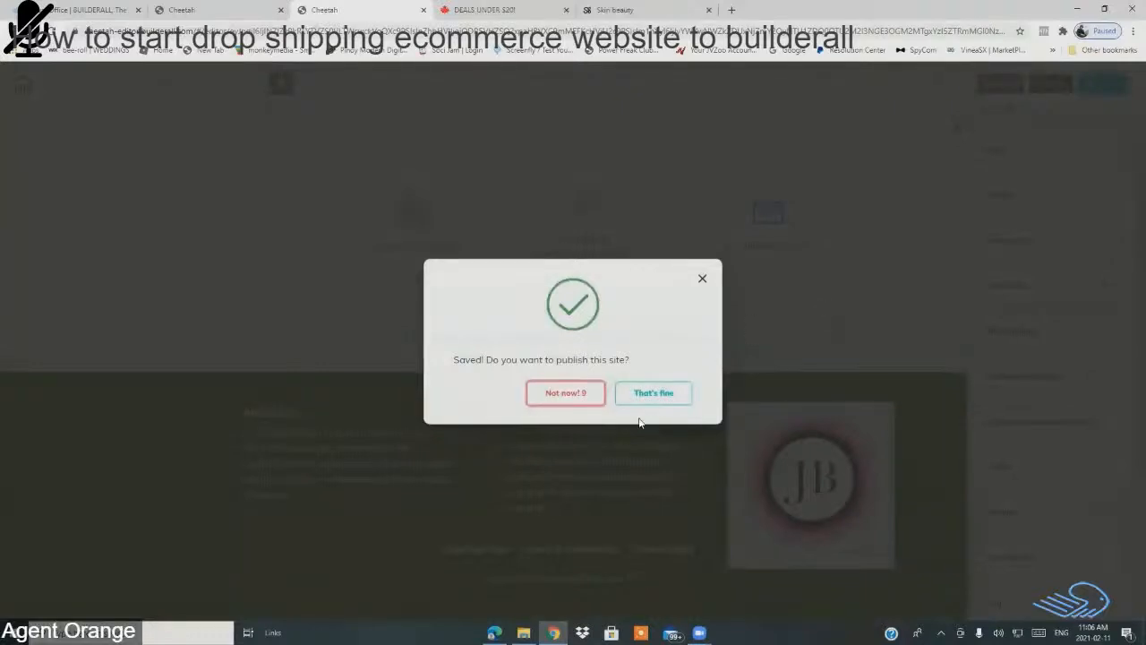
left_click(660, 398)
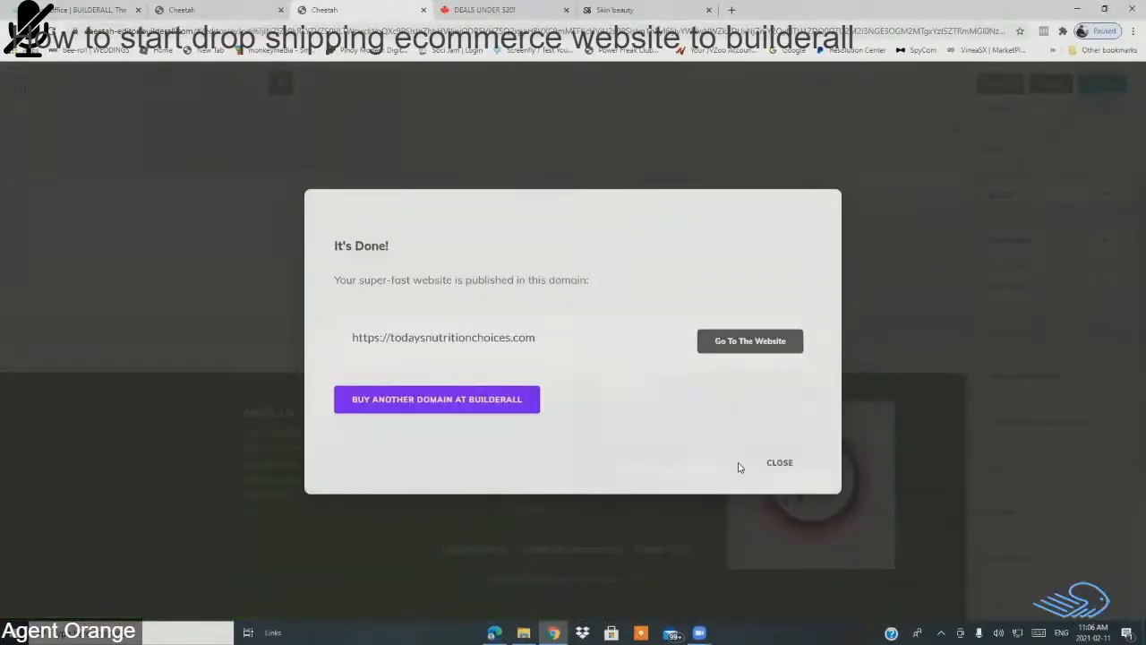
left_click(781, 463)
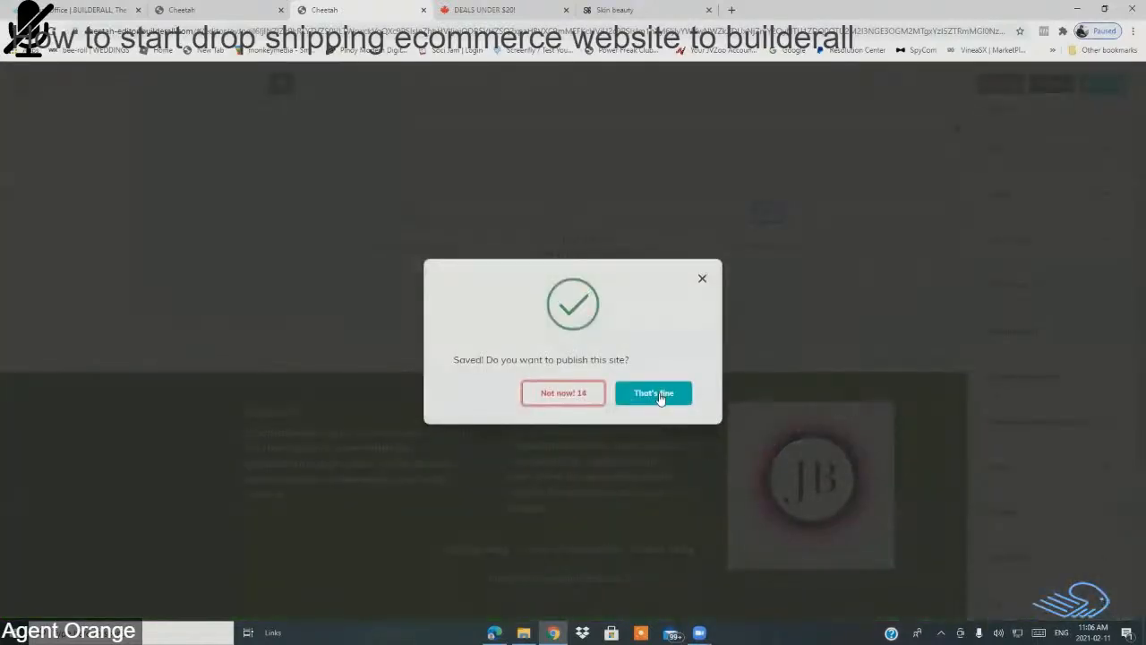
left_click(655, 394)
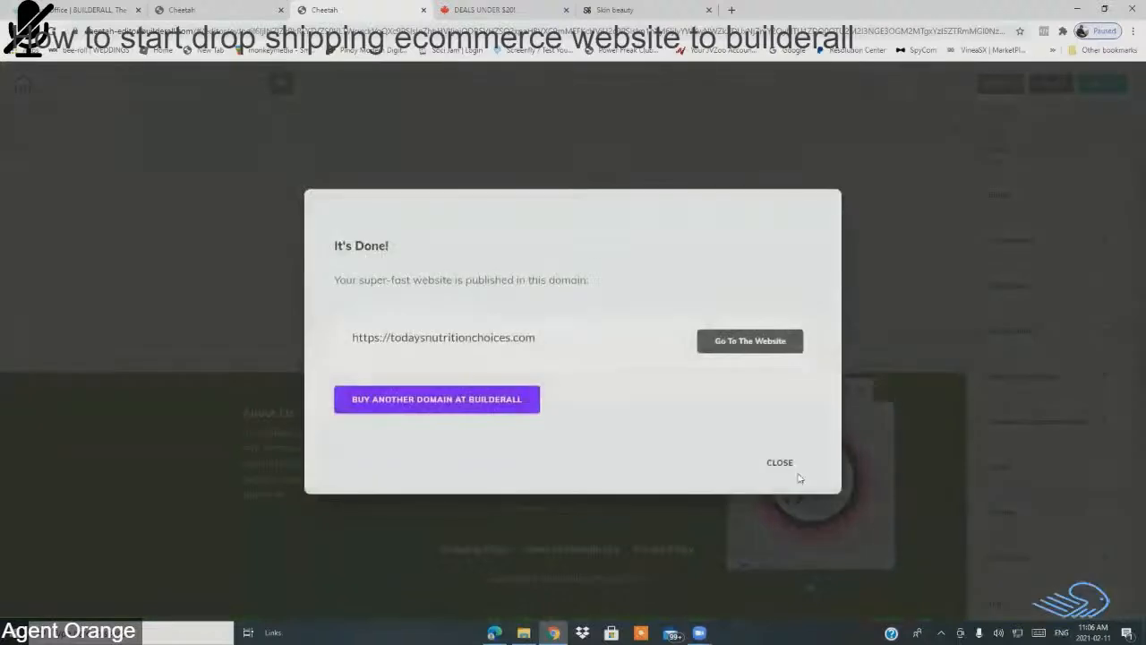
left_click(784, 464)
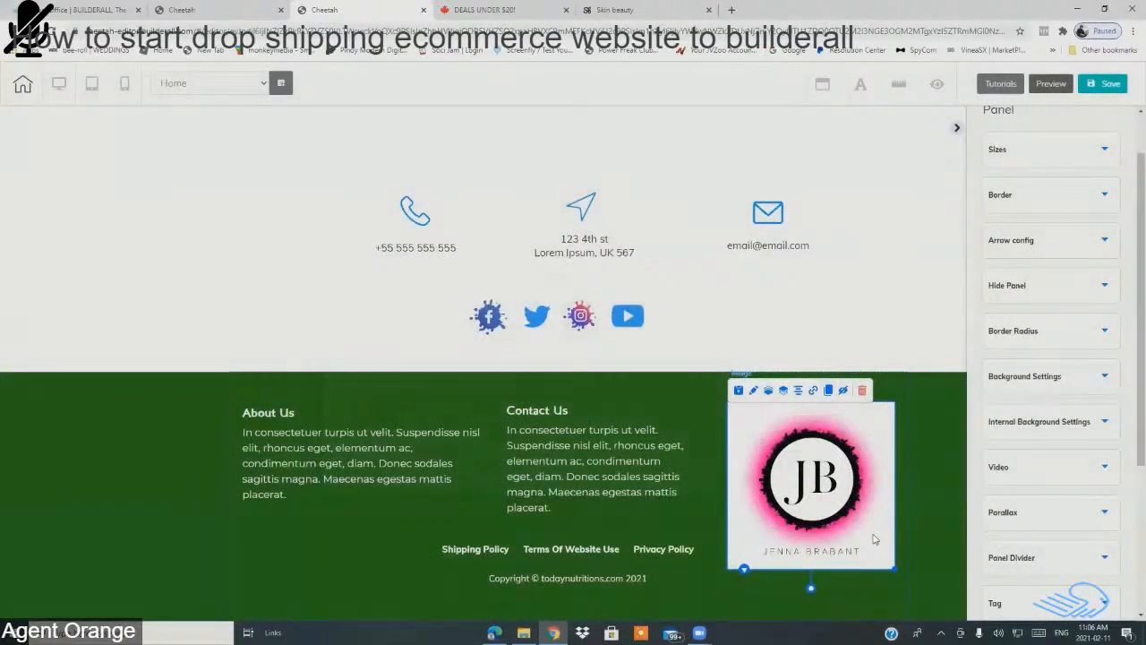
Step: Shrink the JB logo slightly and nudge it right and down in the footer
left_click_drag(894, 569, 875, 539)
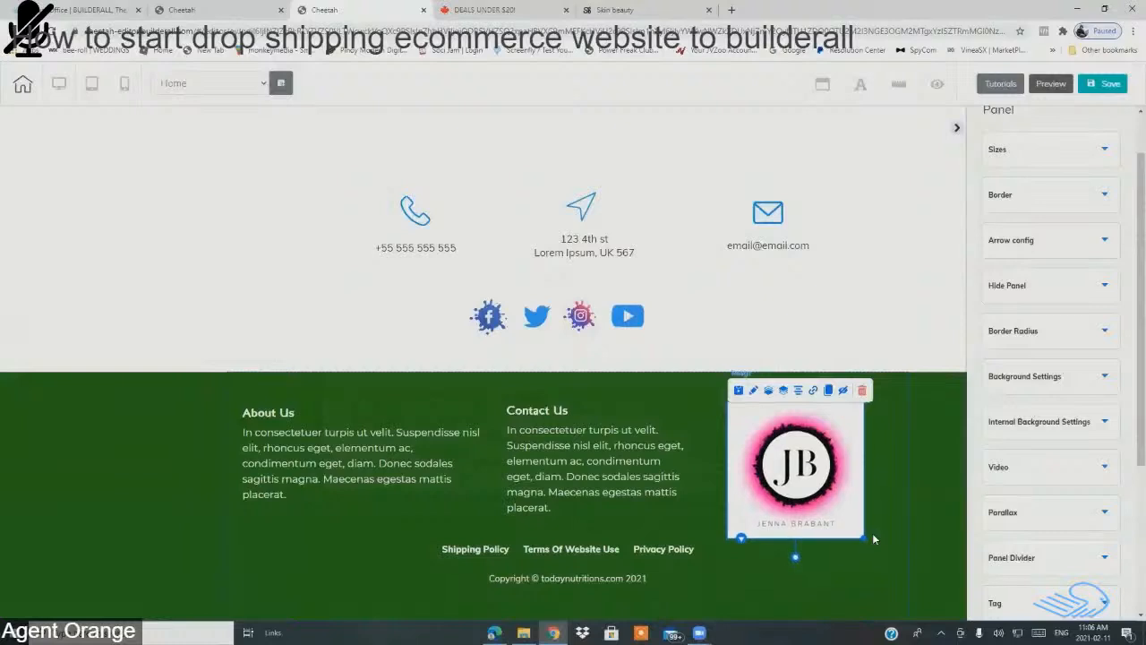
left_click(875, 539)
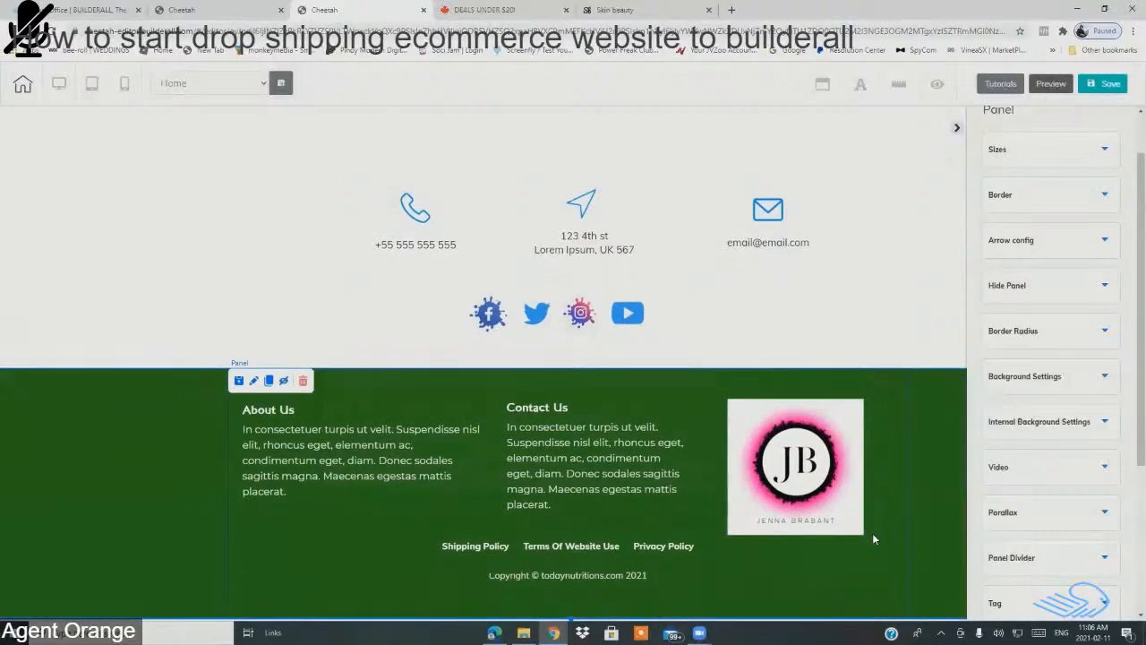
left_click_drag(809, 507, 790, 514)
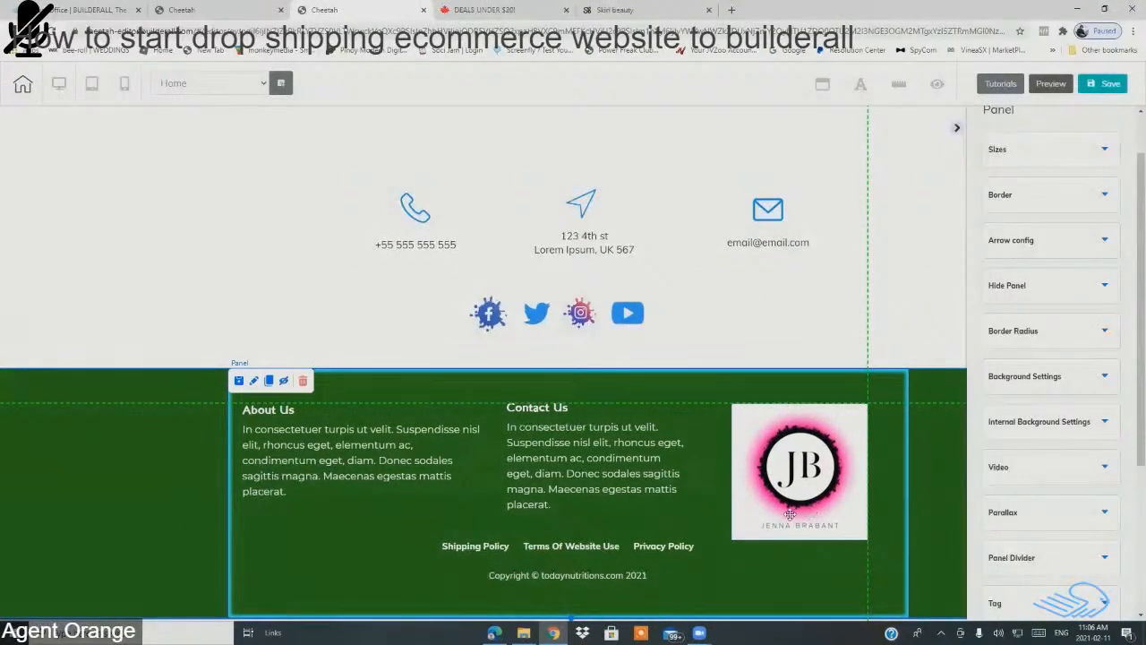
Step: Save the page and publish it live to todaysnutritionchoices.com
left_click(1107, 86)
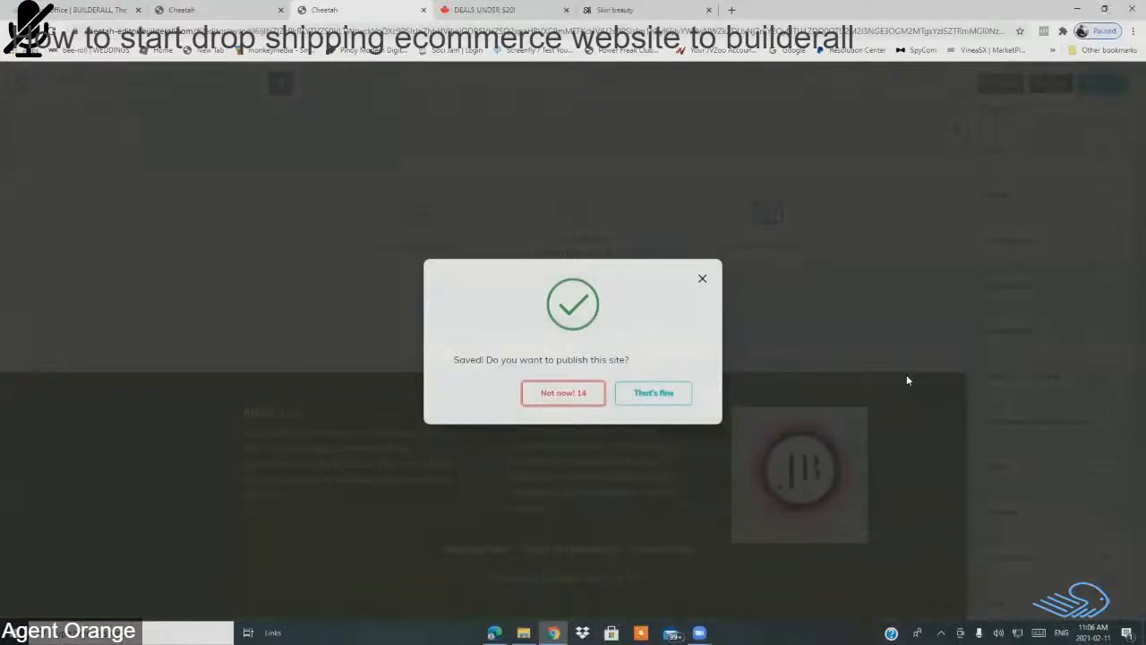
left_click(661, 399)
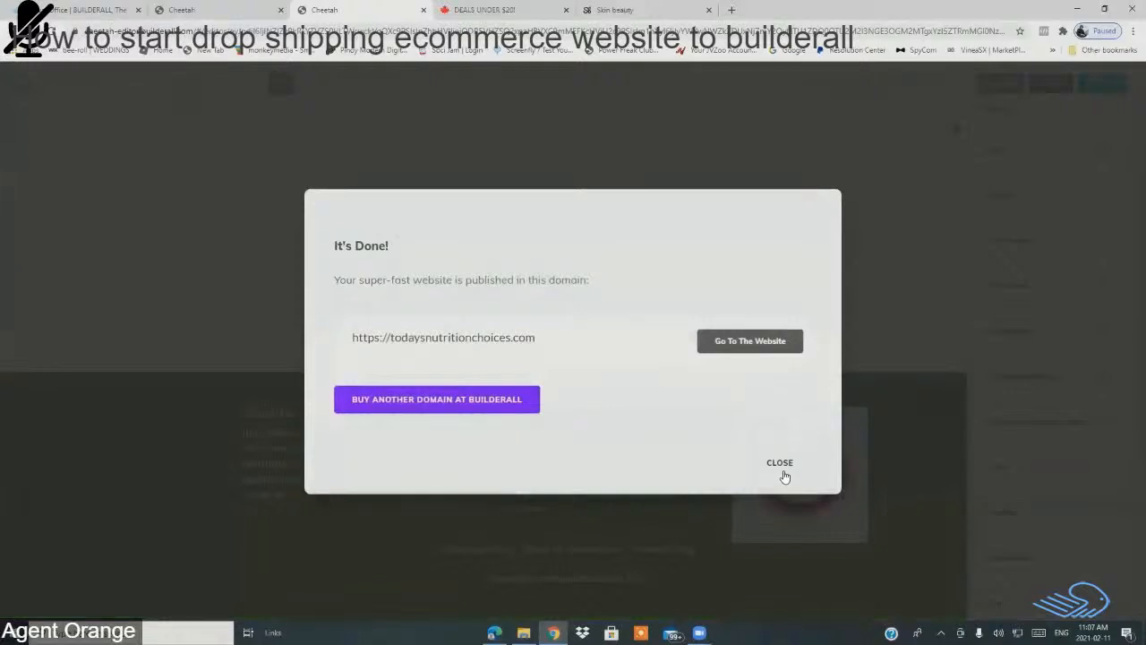
left_click(784, 473)
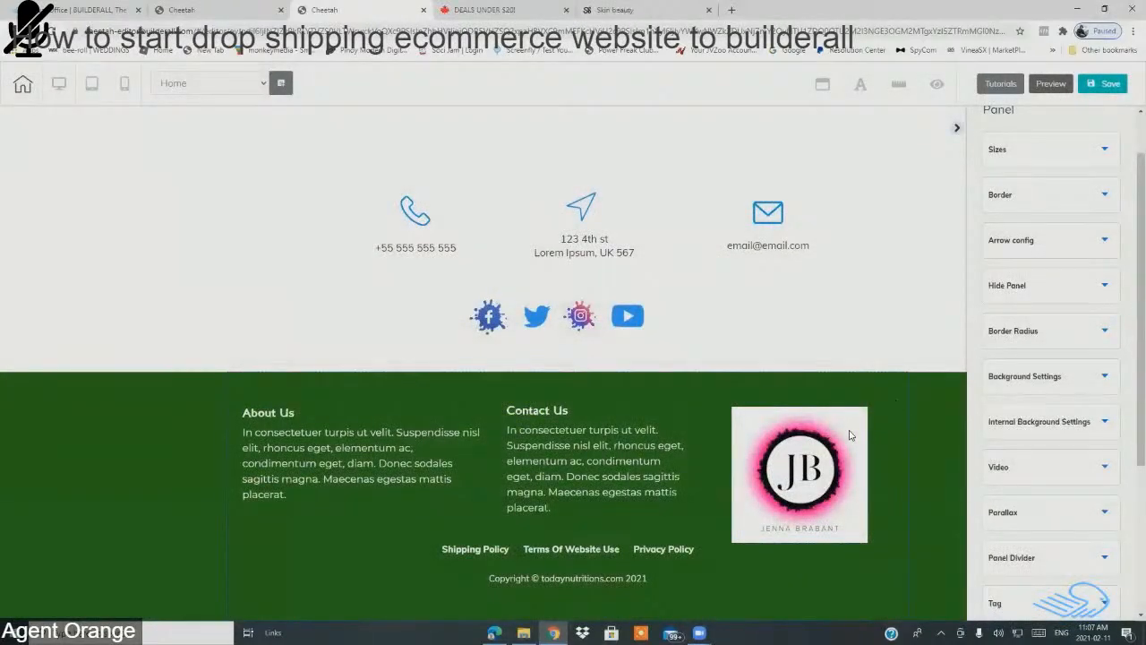
Step: Publish the saved site, then raise the JB logo slightly and save again
left_click(1105, 83)
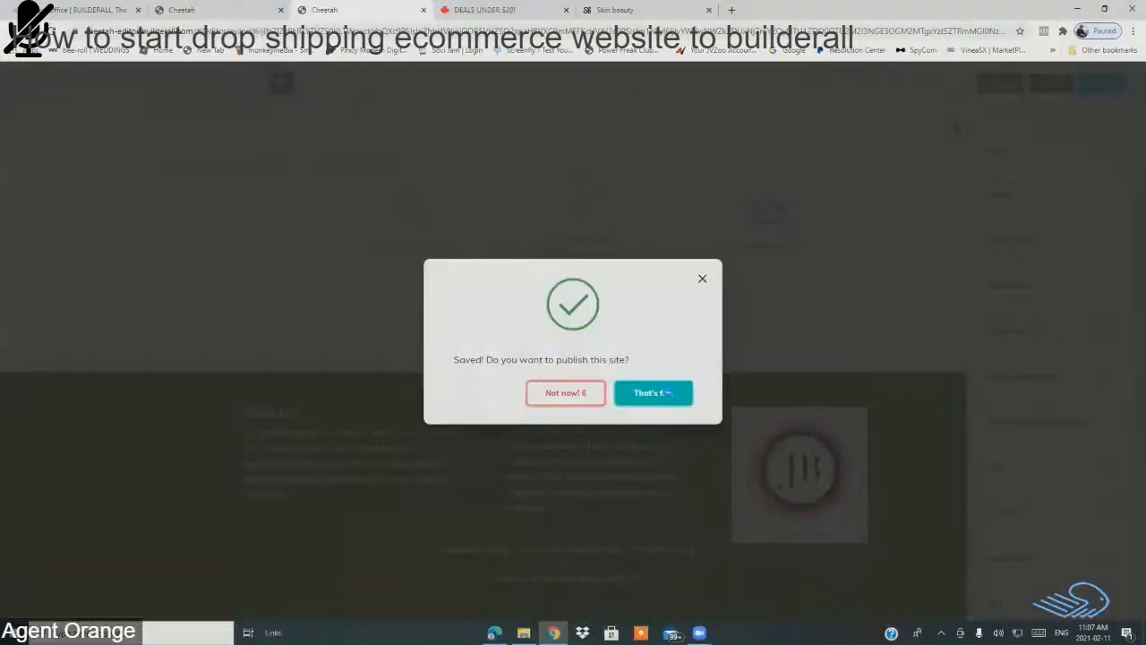
left_click(678, 395)
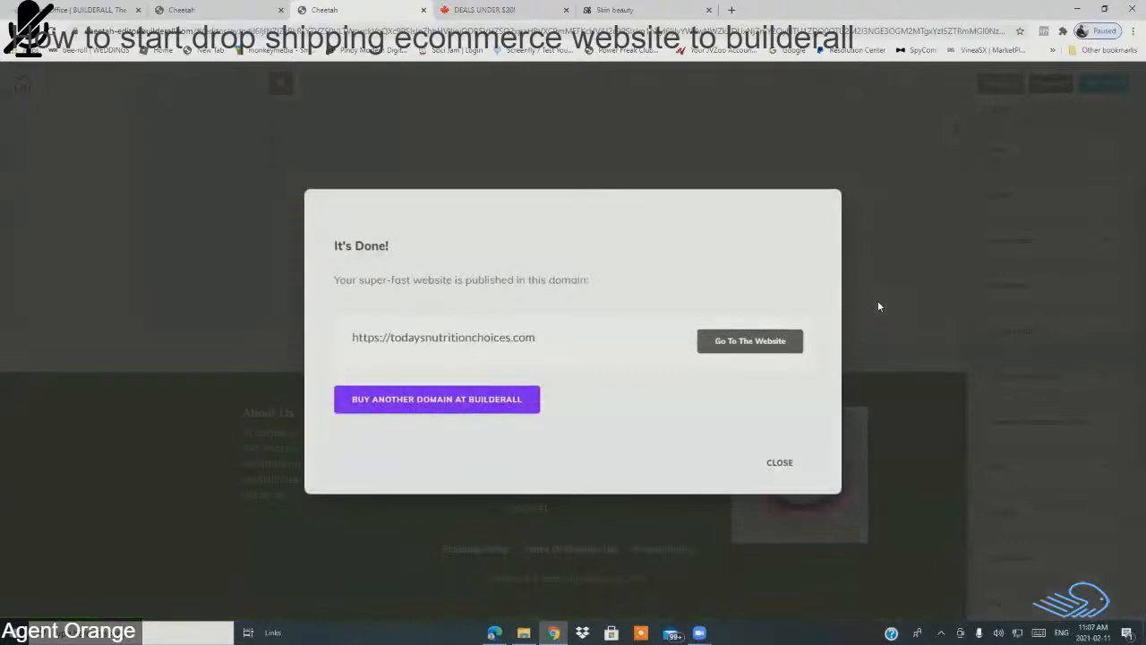
left_click(780, 463)
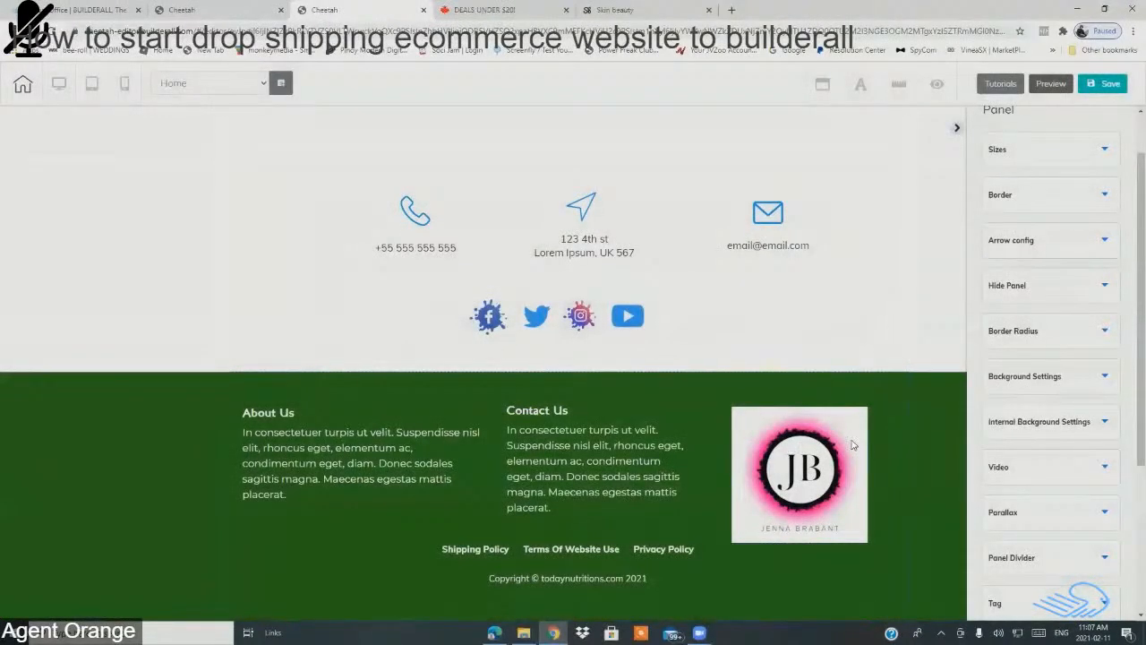
left_click_drag(852, 440, 855, 429)
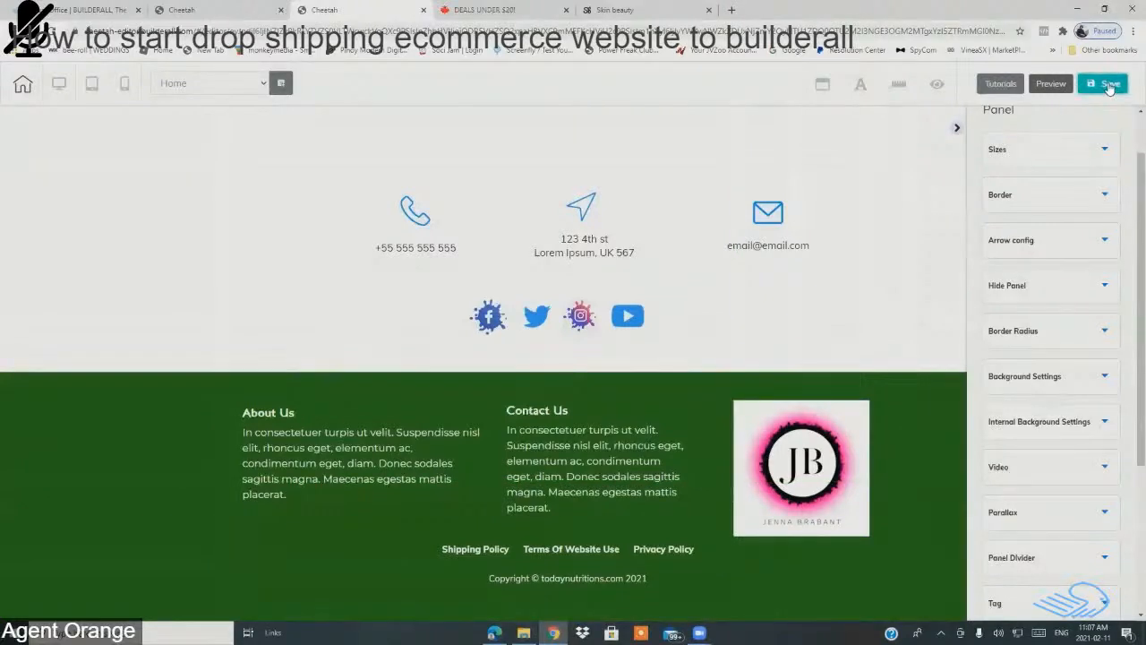
left_click(1107, 83)
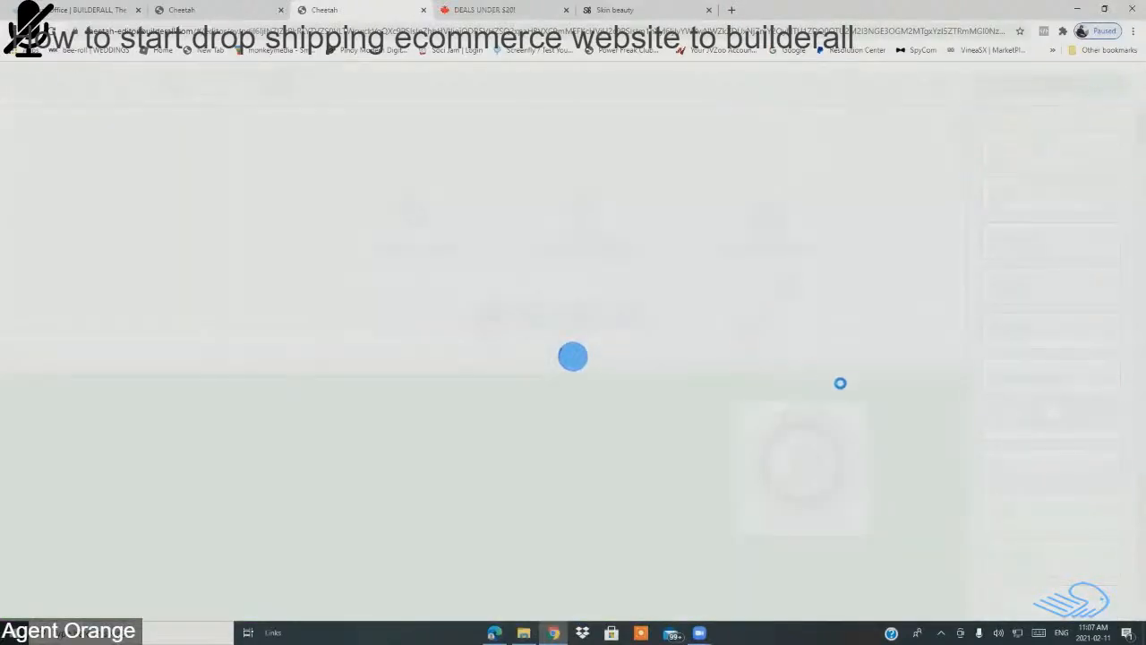
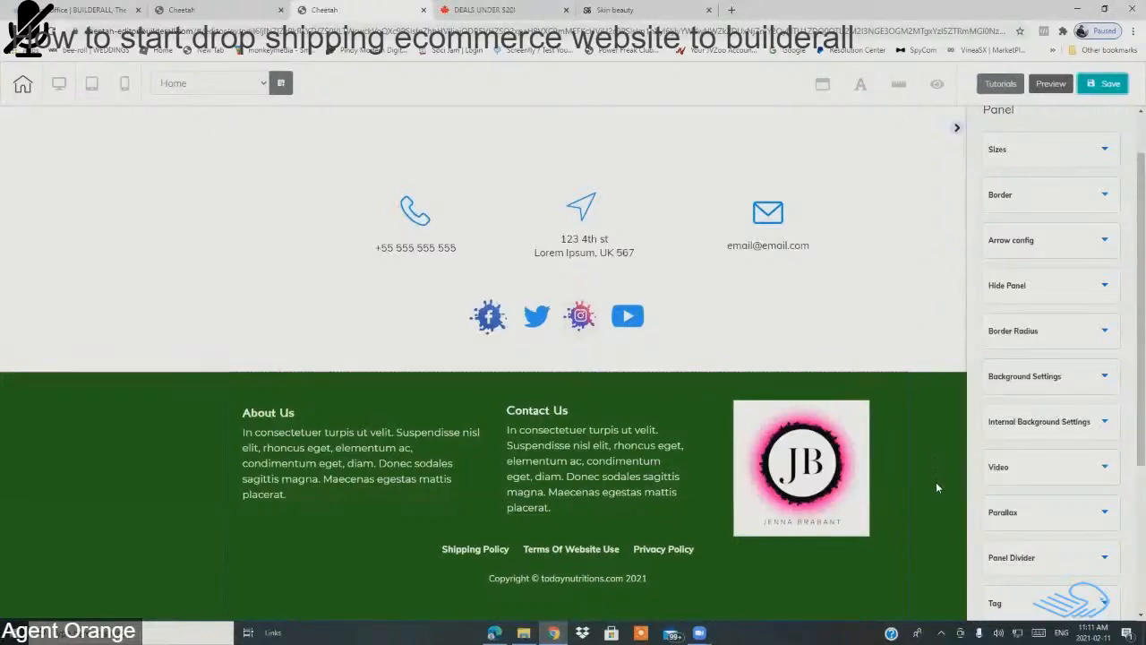
Step: Save the e-commerce homepage, publish it from the Saved dialog, and move to the other Cheetah tab
scroll(1126, 359, "down", 2)
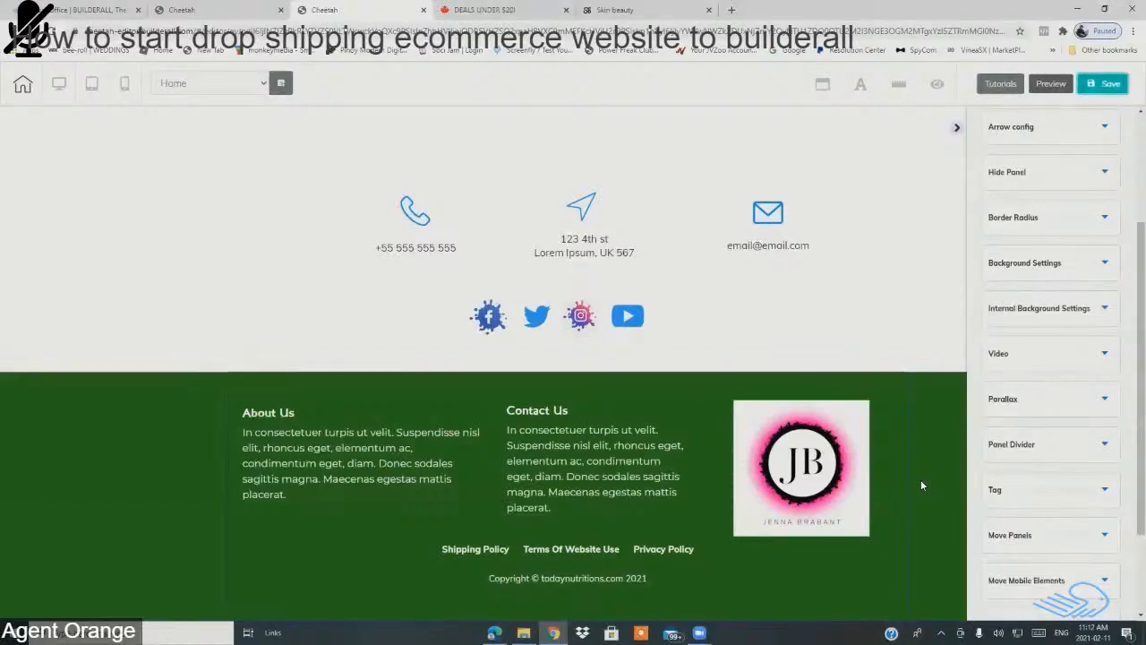
scroll(908, 483, "up", 10)
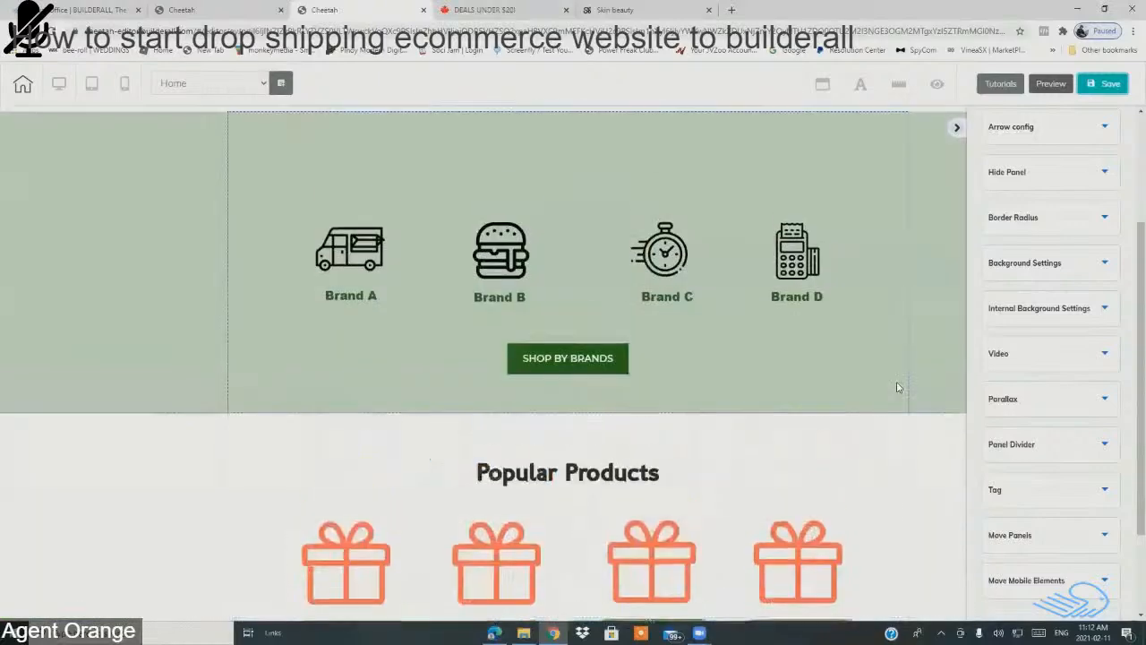
left_click_drag(1140, 274, 1129, 159)
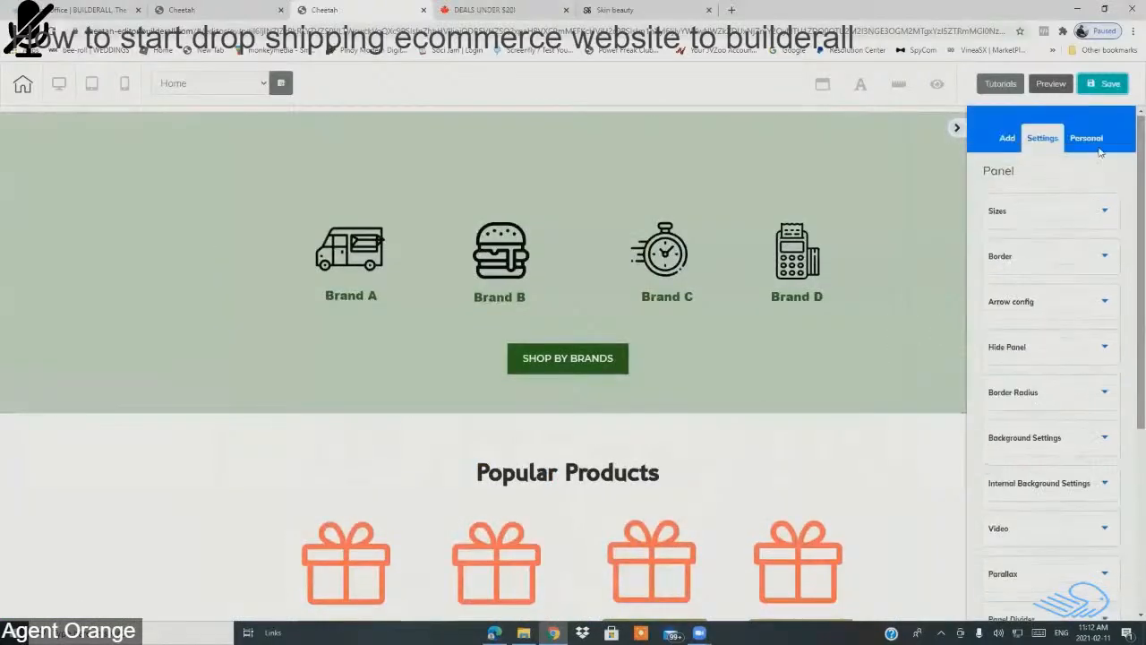
left_click(1111, 83)
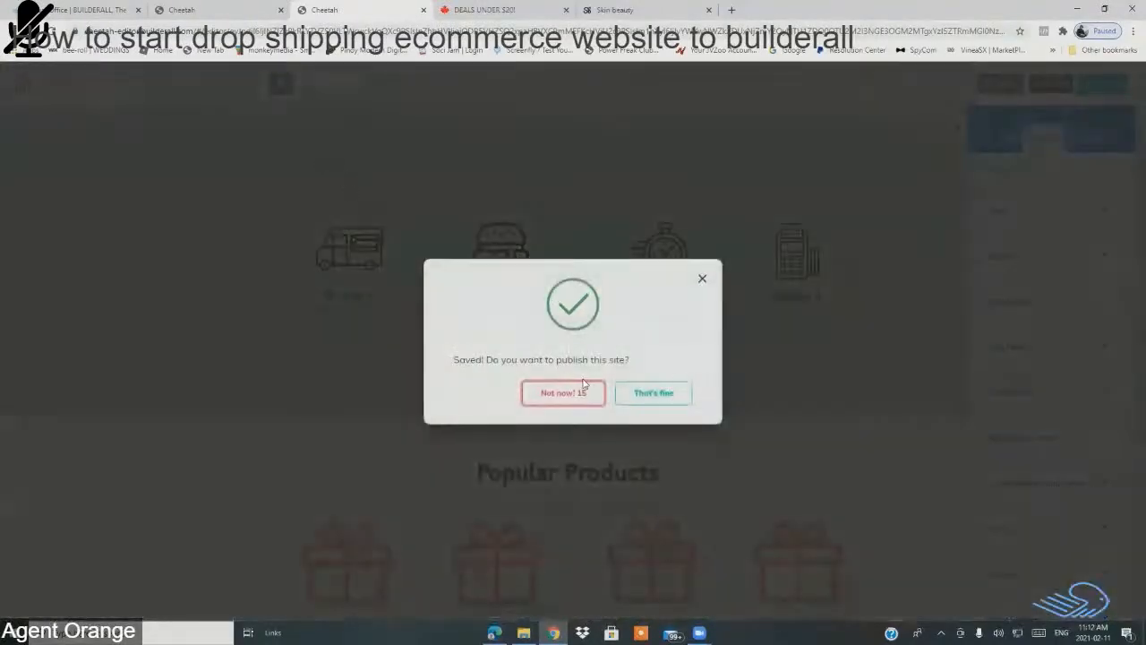
left_click(649, 388)
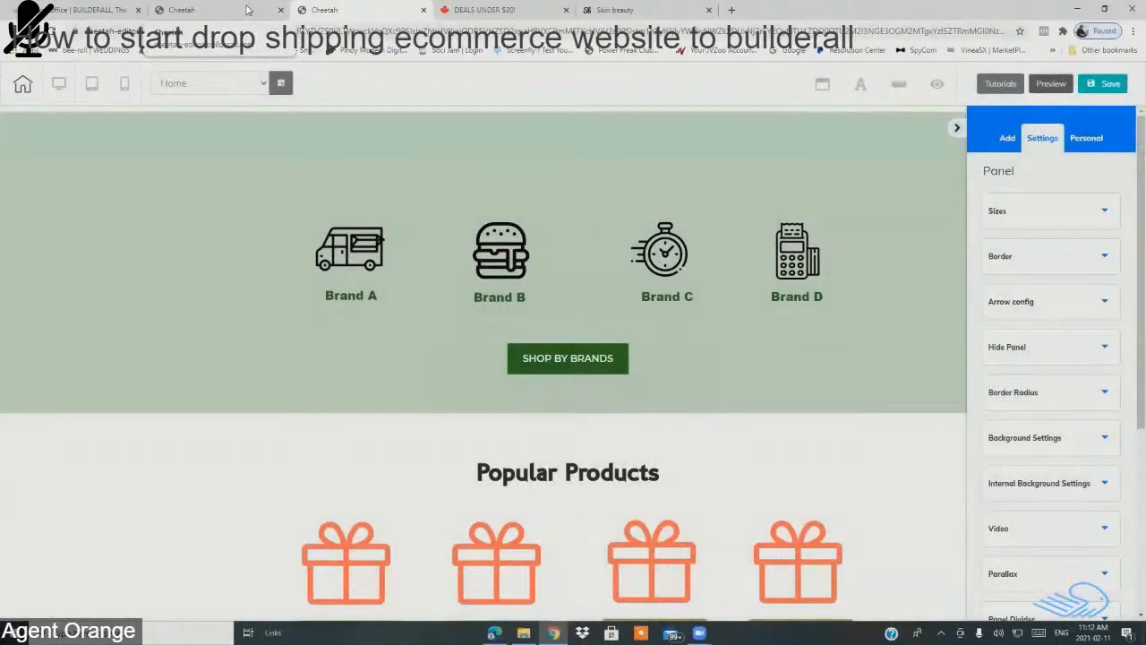
left_click(248, 10)
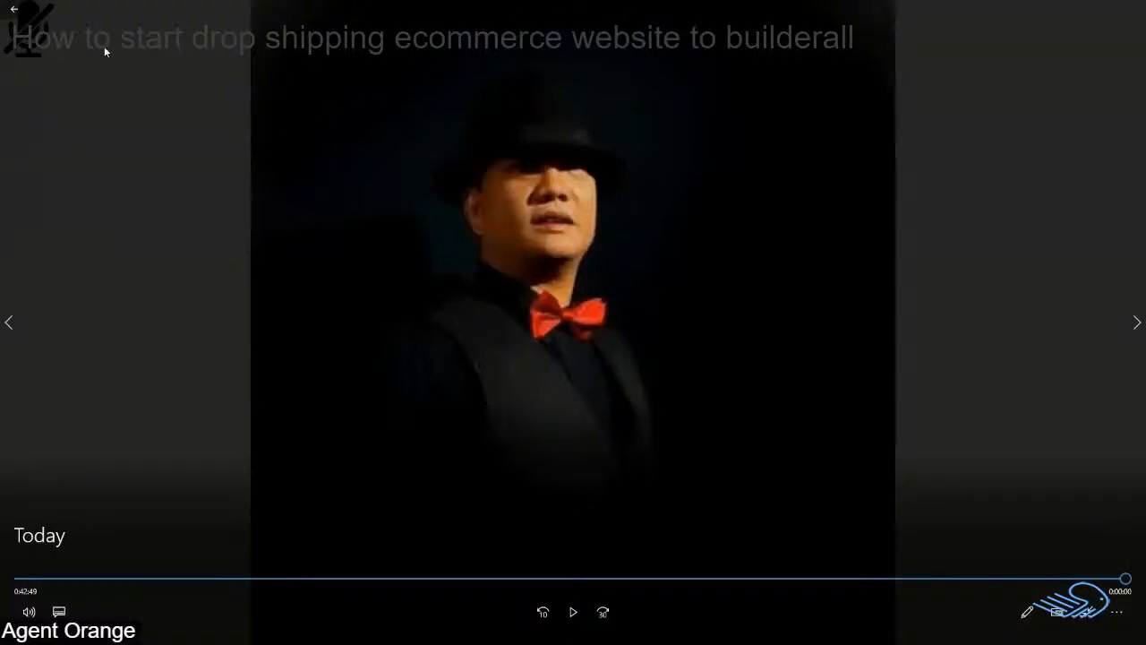
Step: Exit full screen, close the Films & TV player, and bring up the webinar2 Chrome window
left_click(12, 12)
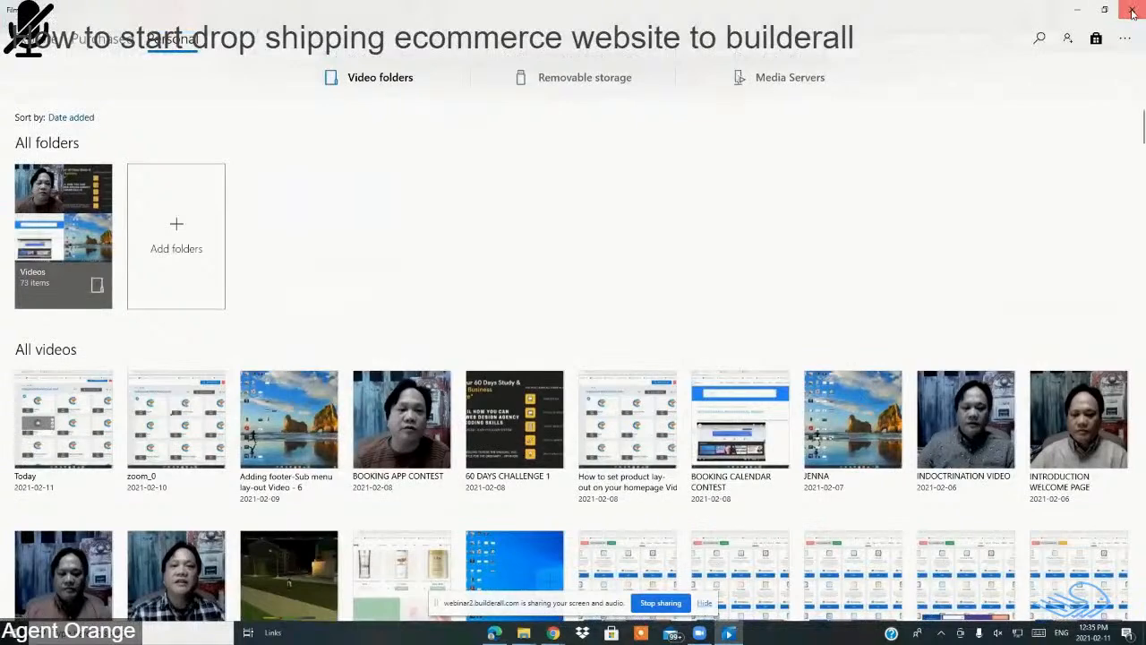
left_click(1133, 12)
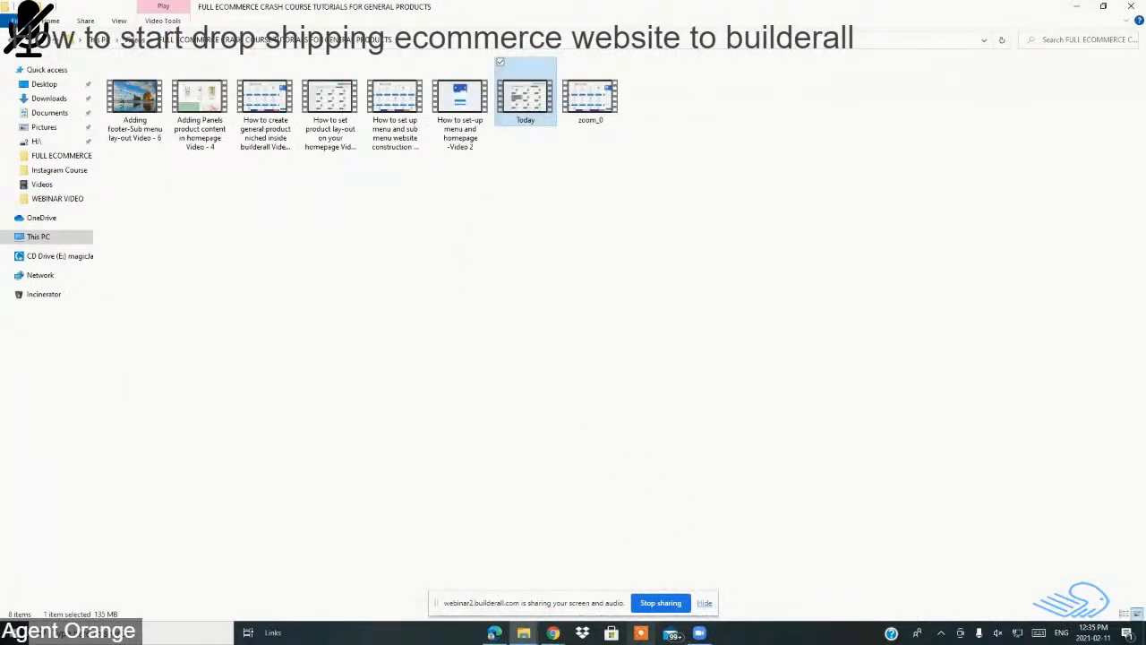
mouse_move(554, 632)
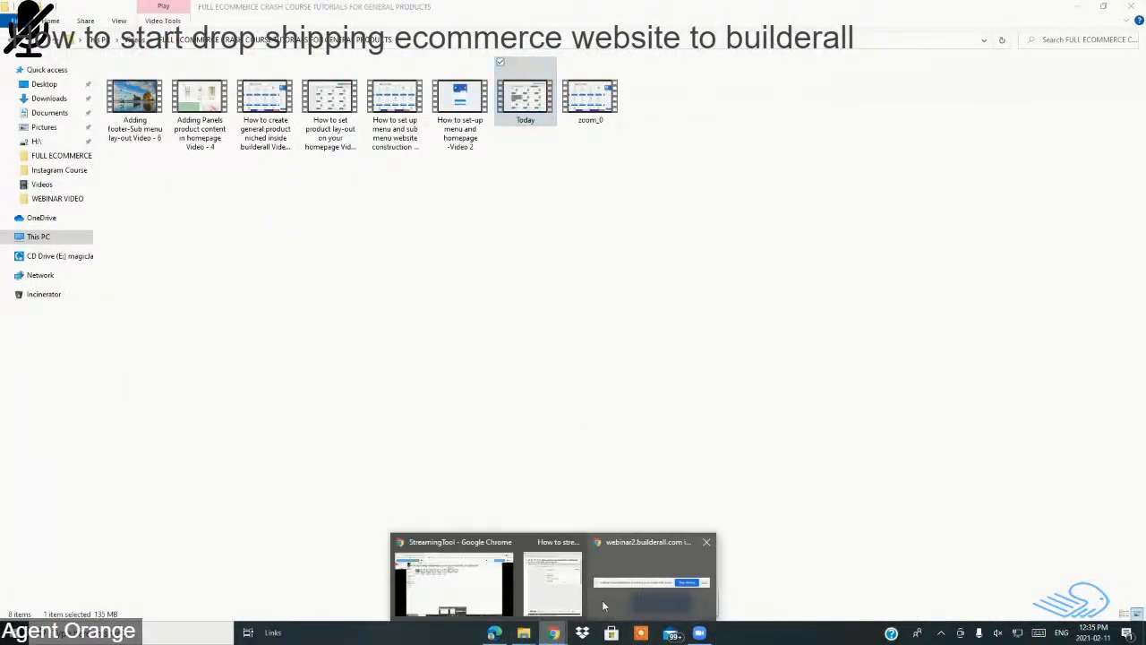
left_click(649, 593)
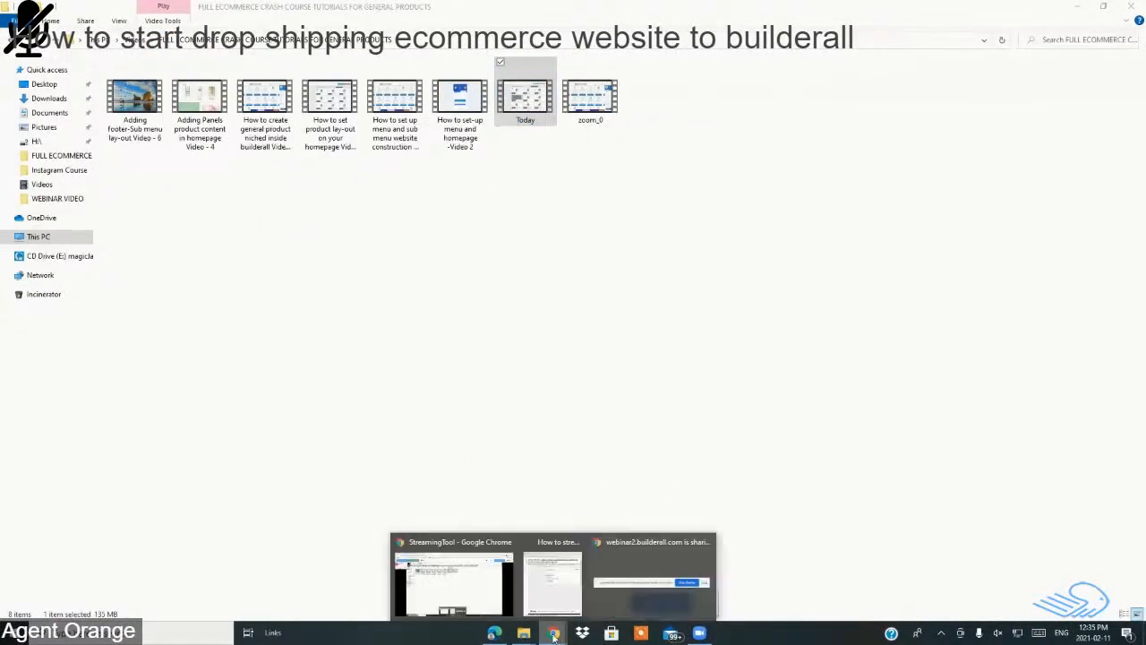